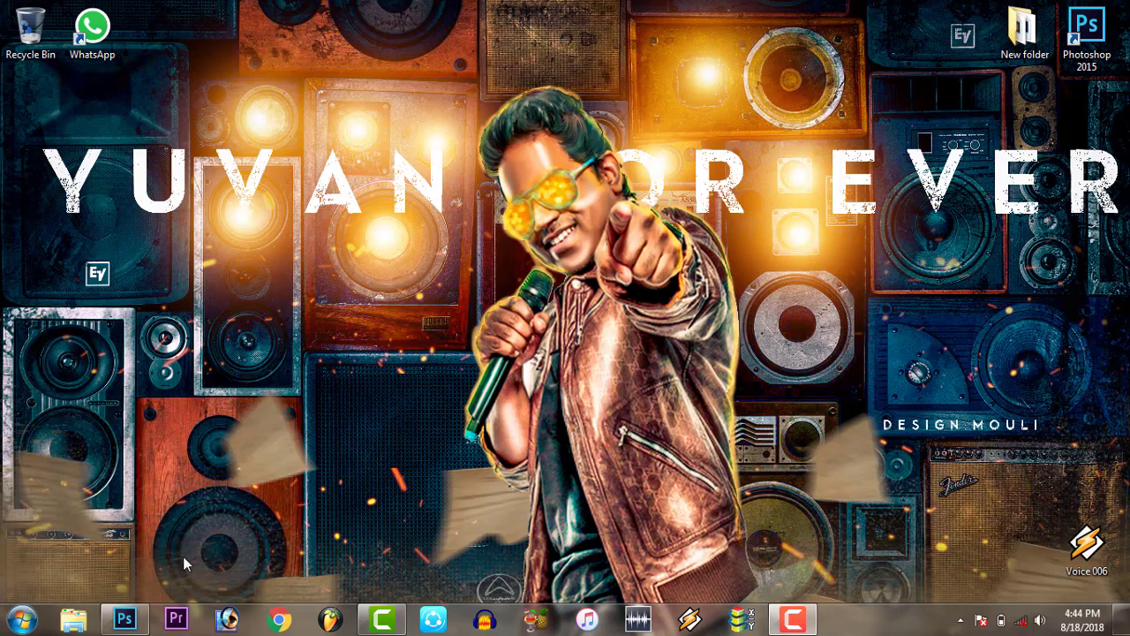
Refresh the desktop and restore the Photoshop window showing the cut-out portrait on Layer 2
right_click(281, 463)
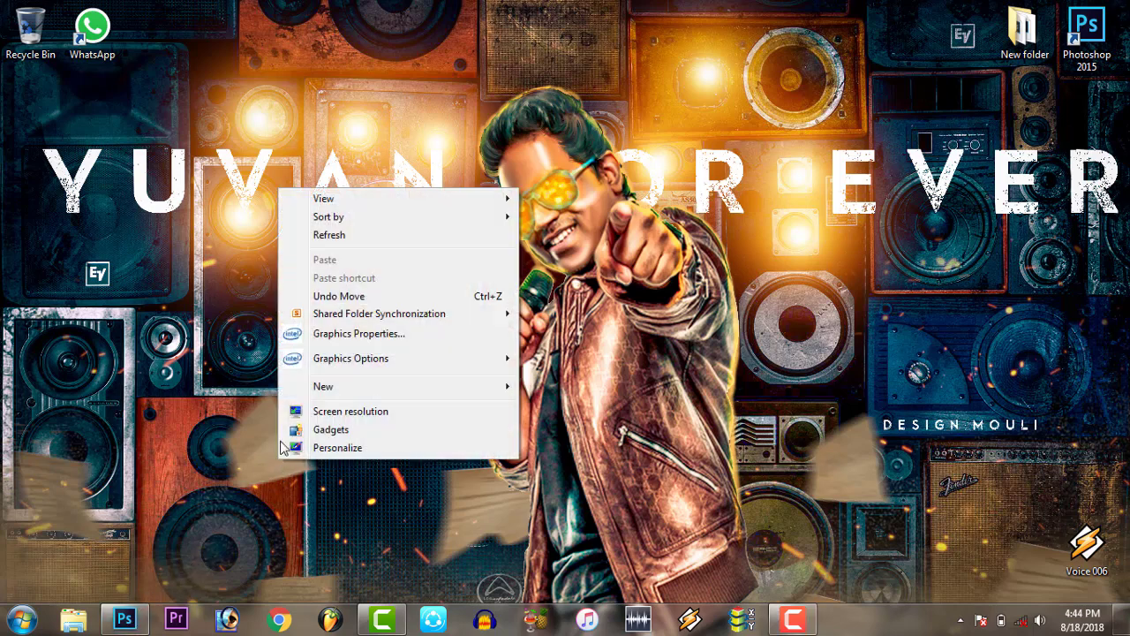
left_click(342, 236)
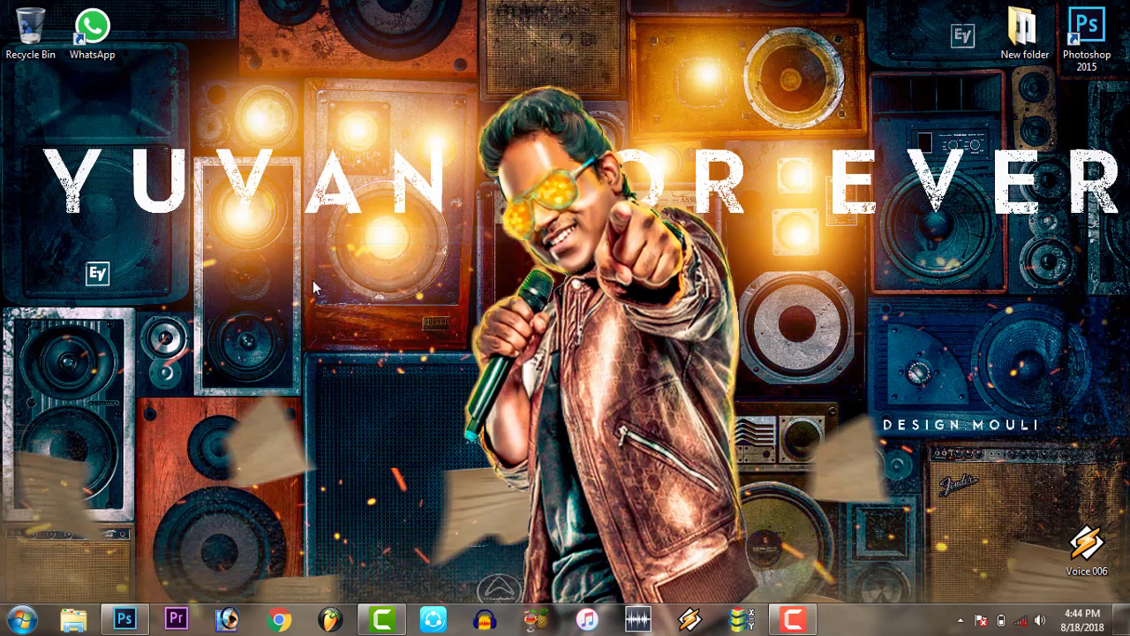
left_click(124, 618)
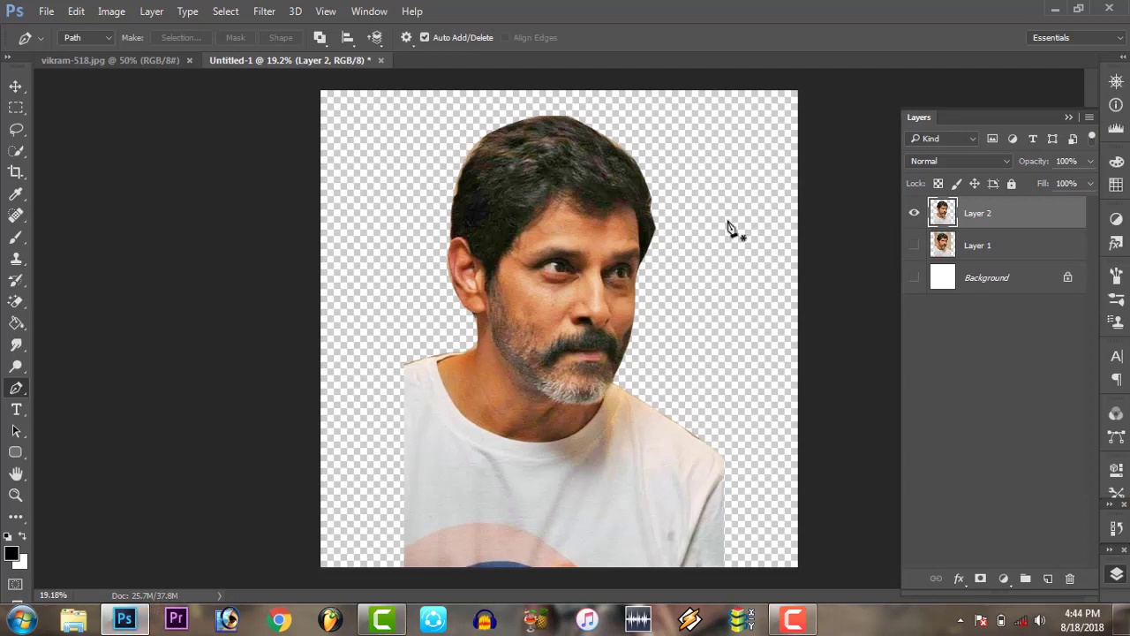
Apply Levels to the portrait with the white input at 218 and gamma at 1.05
left_click(914, 247)
left_click(914, 247)
left_click(15, 85)
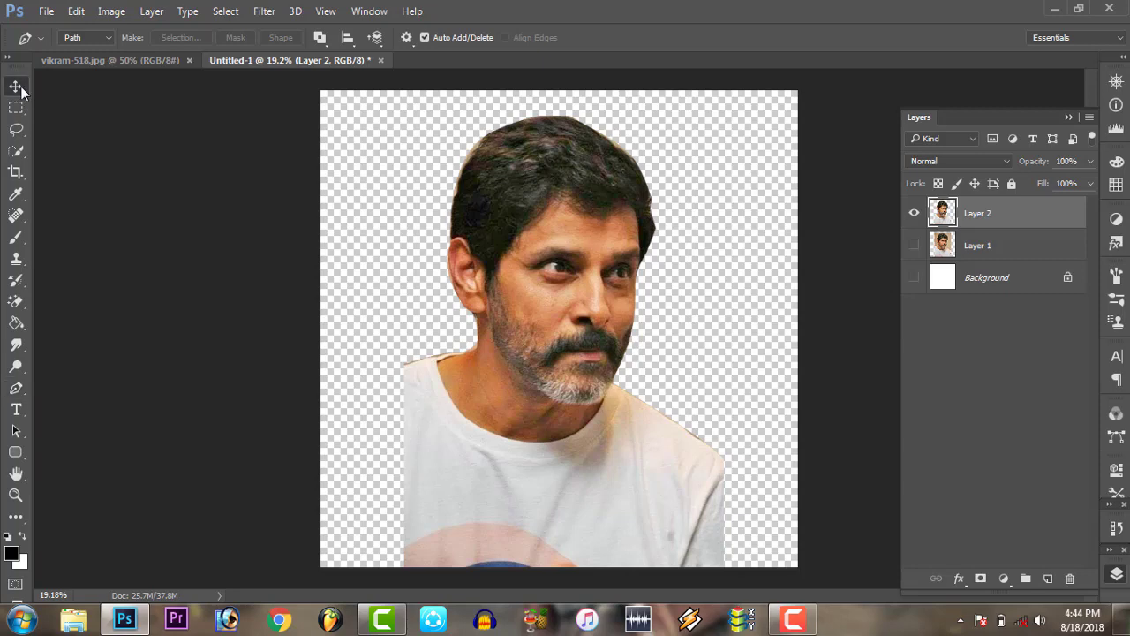
left_click(117, 16)
left_click(309, 68)
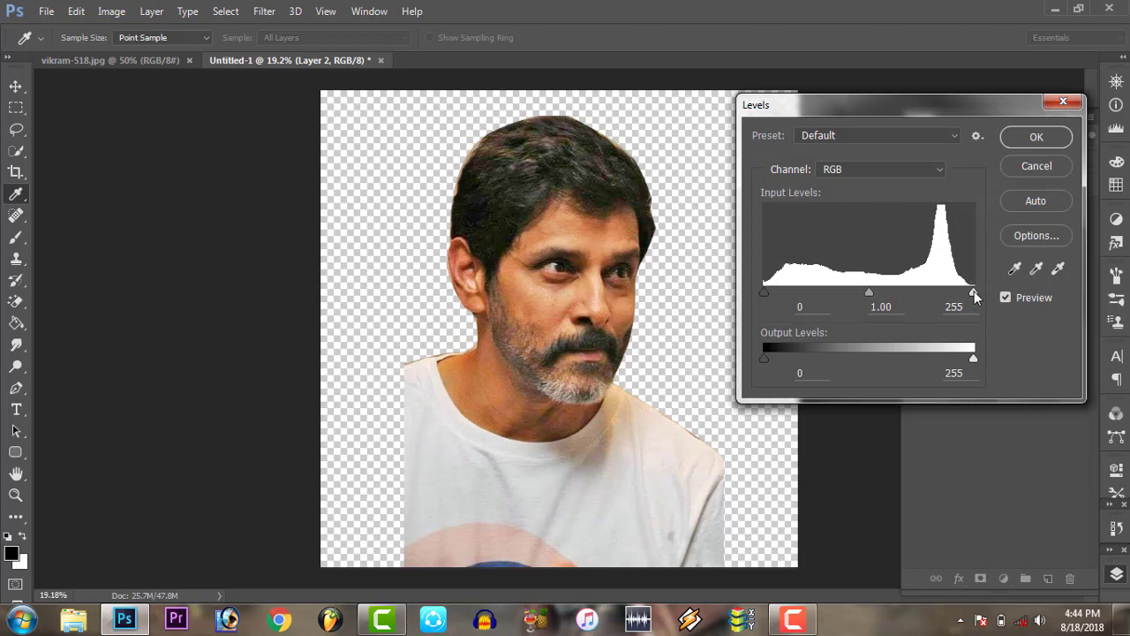
left_click_drag(973, 293, 951, 302)
left_click_drag(858, 294, 854, 295)
left_click_drag(953, 295, 944, 292)
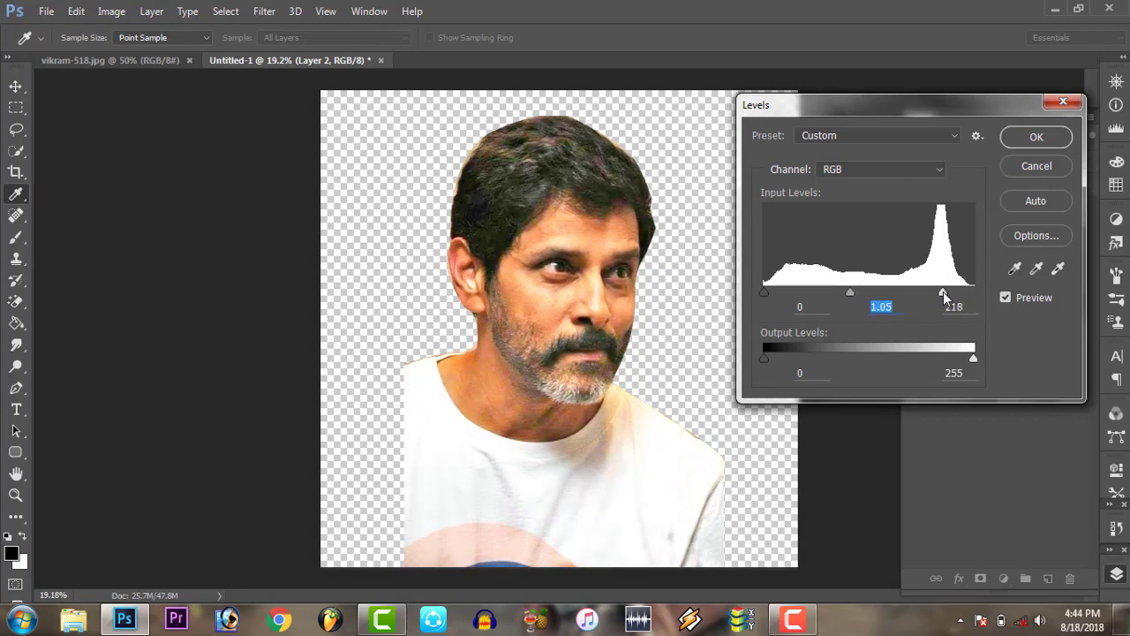
left_click(1035, 138)
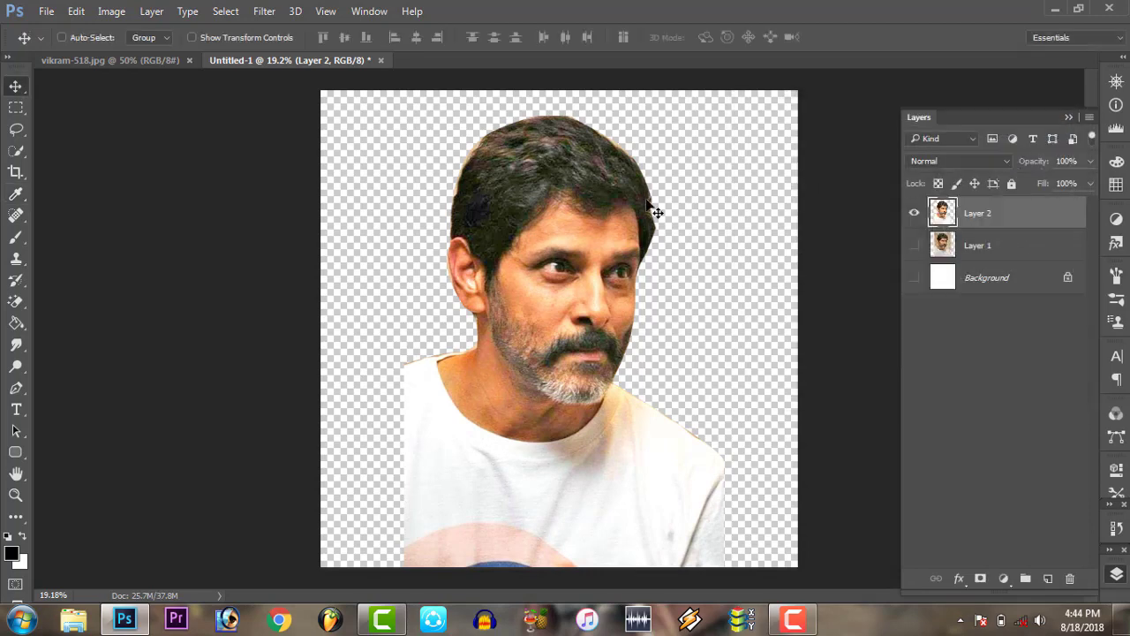
Apply Shadows/Highlights to the portrait with Shadows at about 10% and Highlights at 7%
left_click(112, 11)
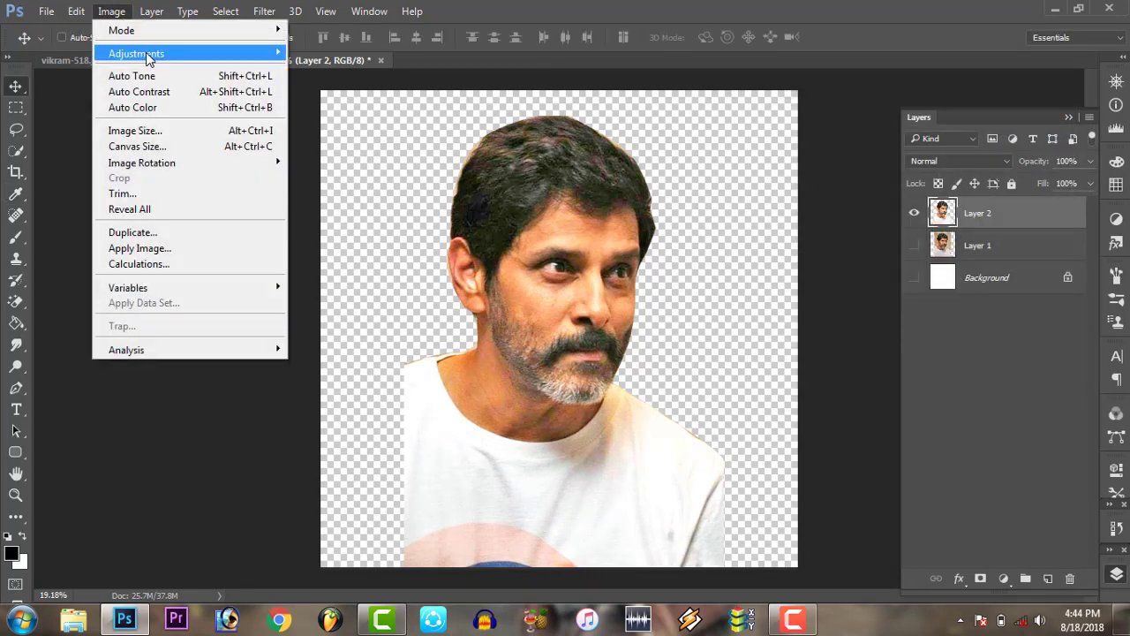
mouse_move(137, 53)
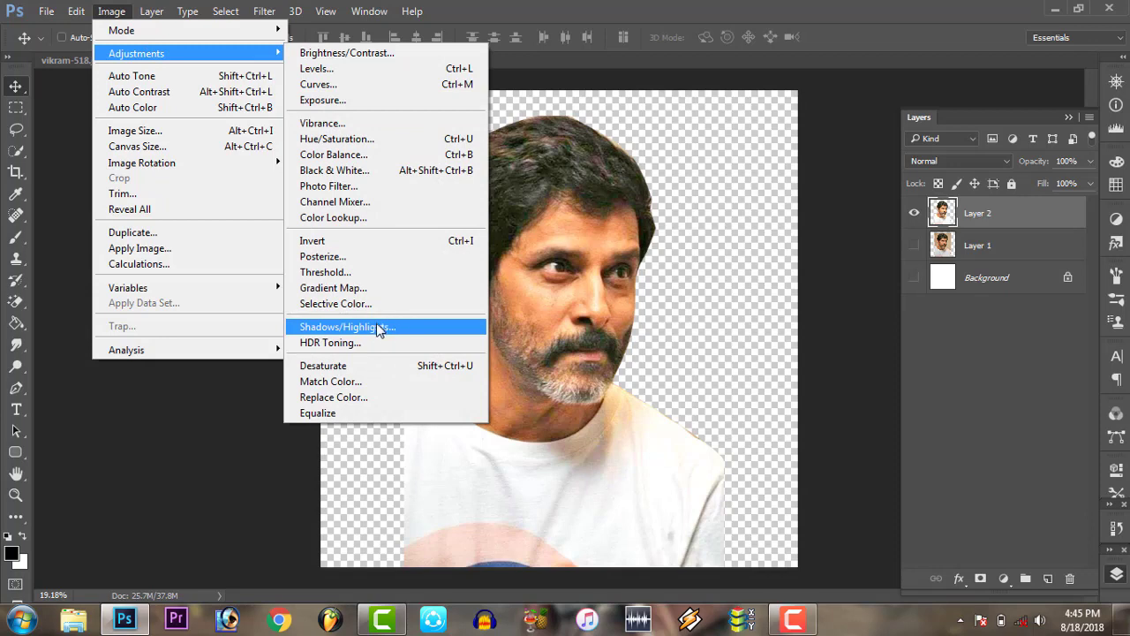
left_click(378, 328)
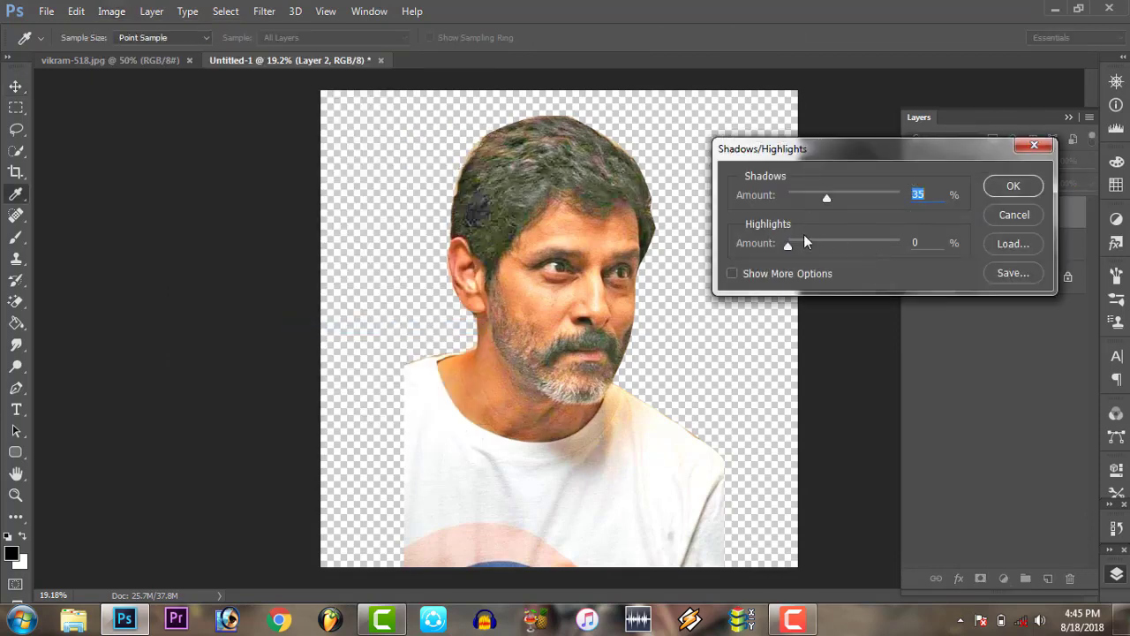
left_click_drag(797, 245, 798, 244)
left_click_drag(826, 196, 804, 195)
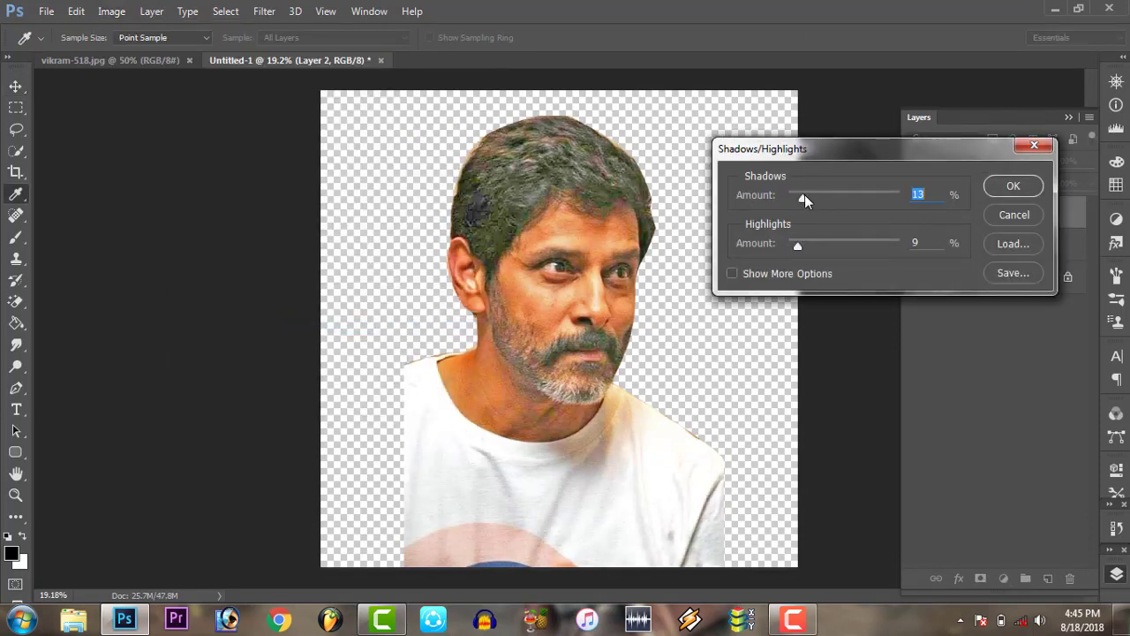
left_click_drag(798, 247, 795, 245)
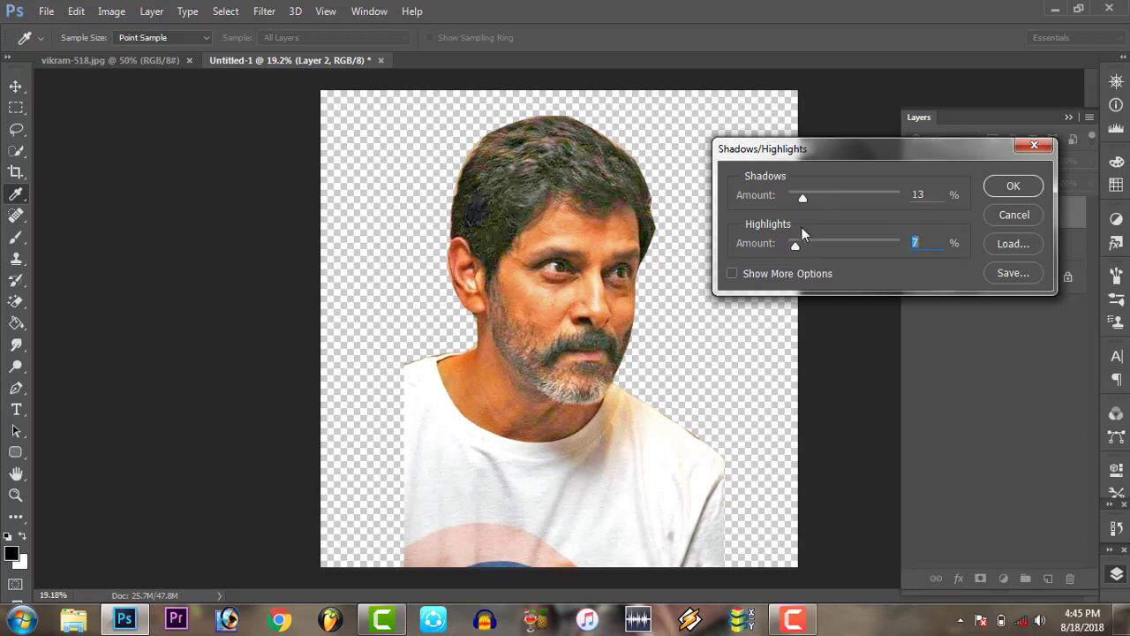
left_click_drag(802, 200, 798, 200)
left_click(1003, 188)
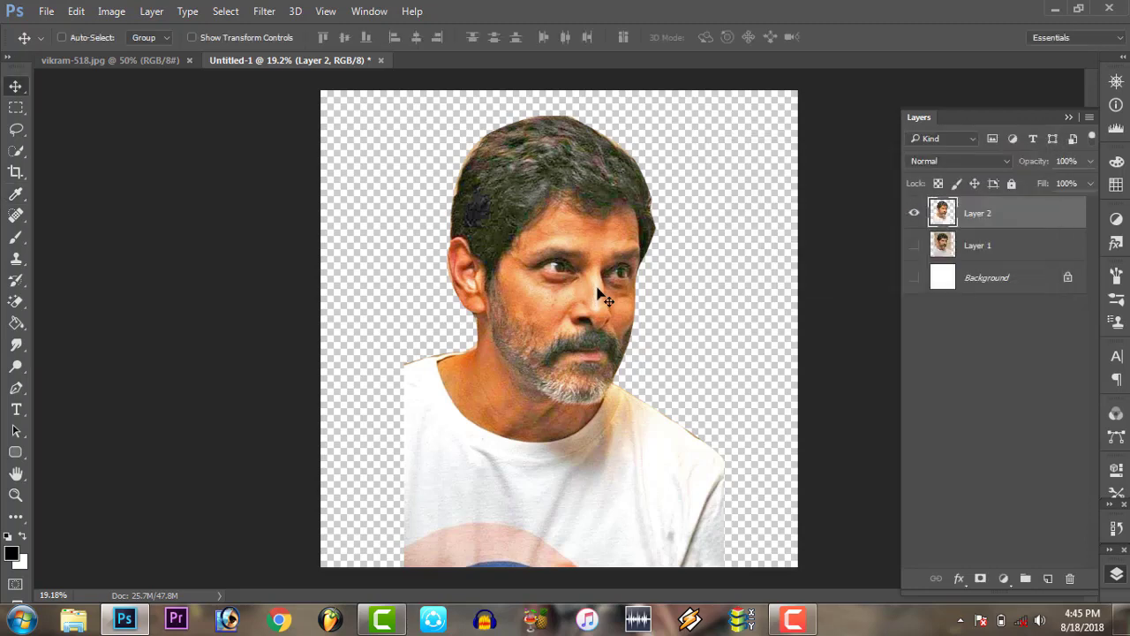
left_click(915, 246)
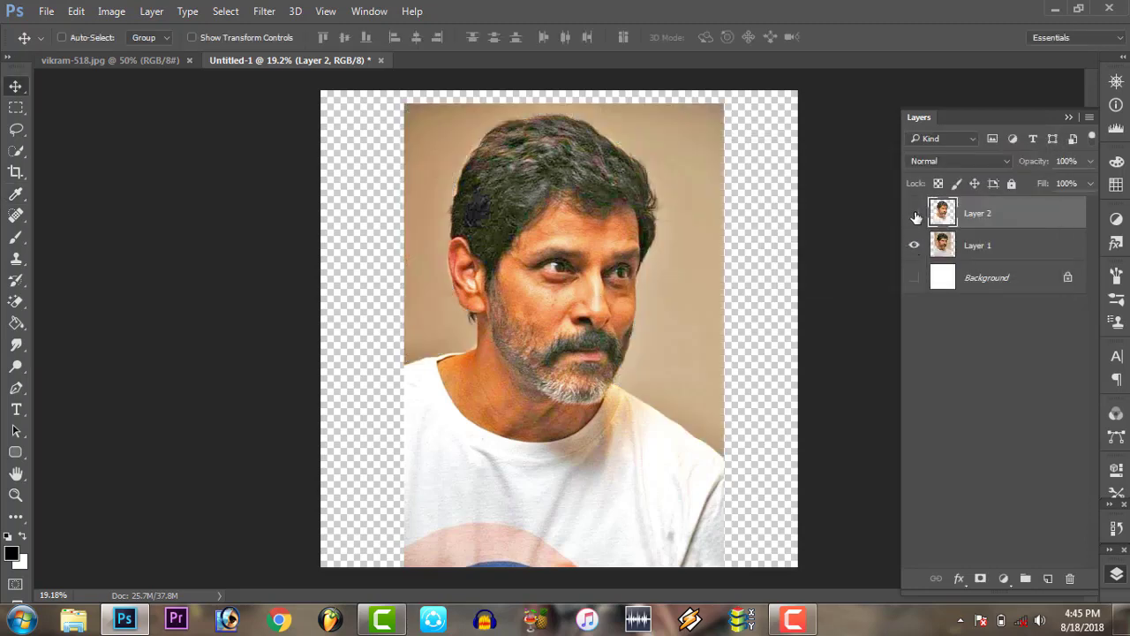
left_click(914, 214)
left_click(915, 215)
left_click(915, 247)
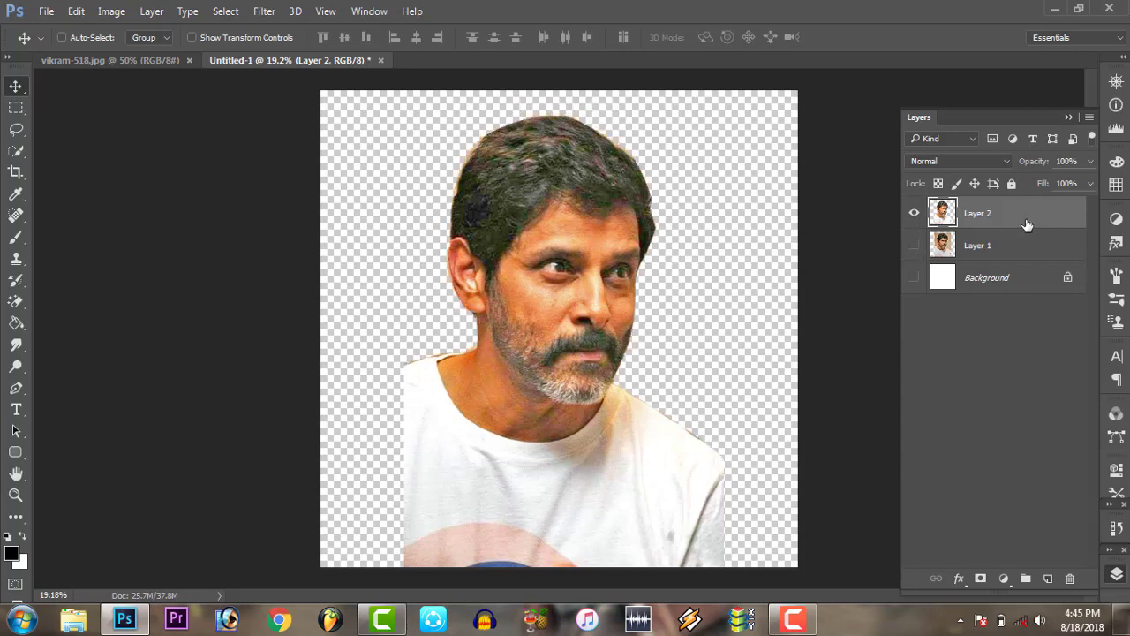
left_click(29, 495)
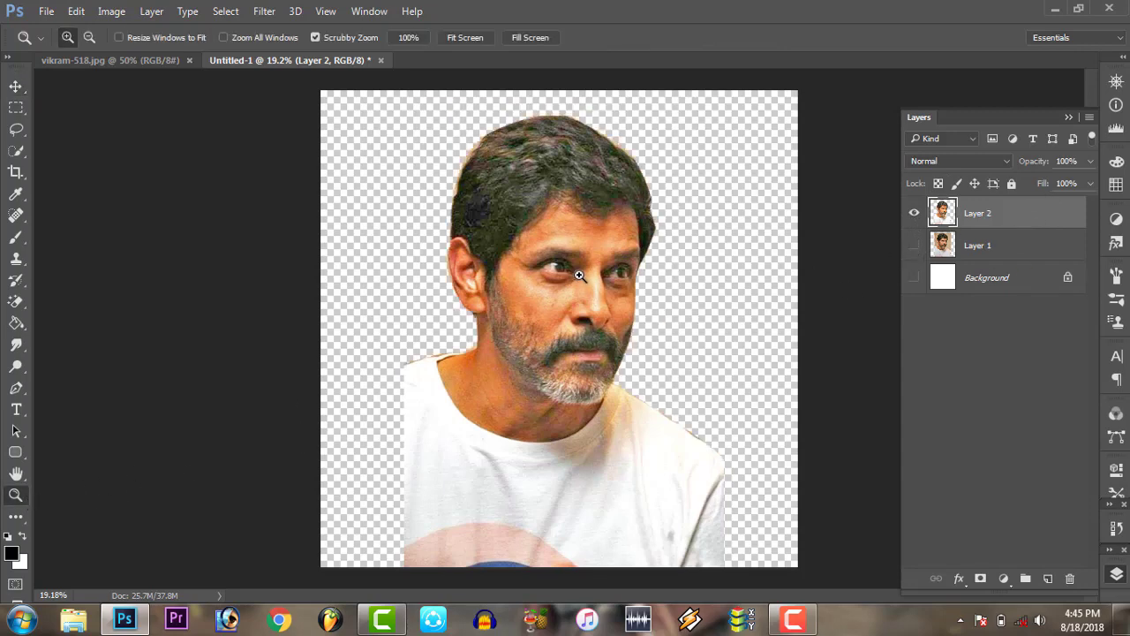
mouse_move(618, 281)
left_mouse_down()
mouse_move(664, 314)
mouse_move(640, 295)
left_mouse_up()
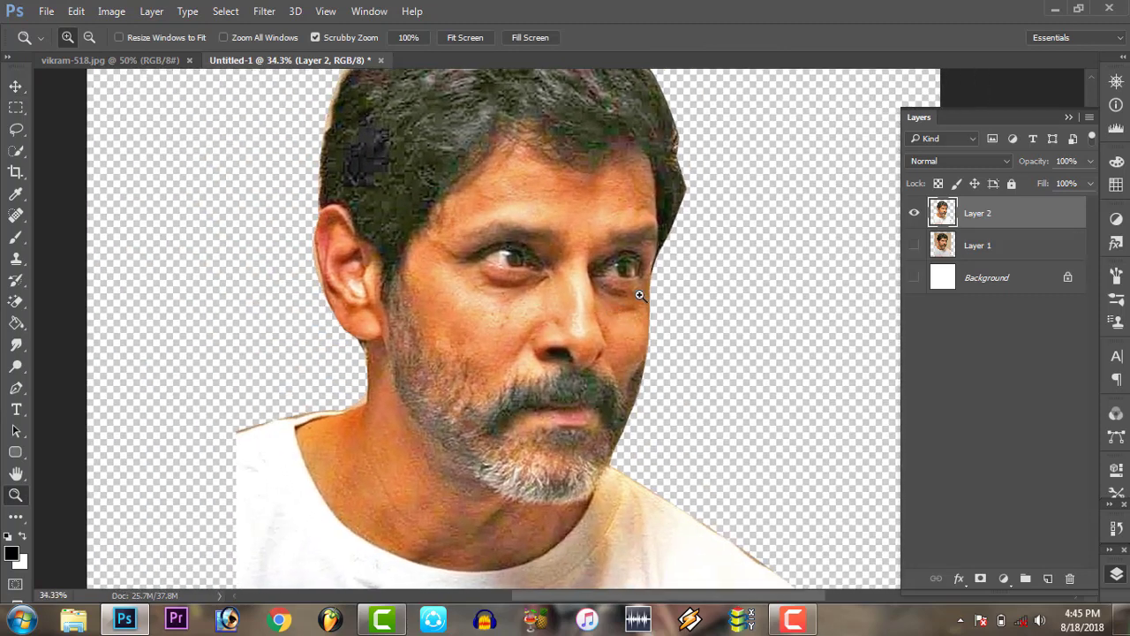
left_click(16, 367)
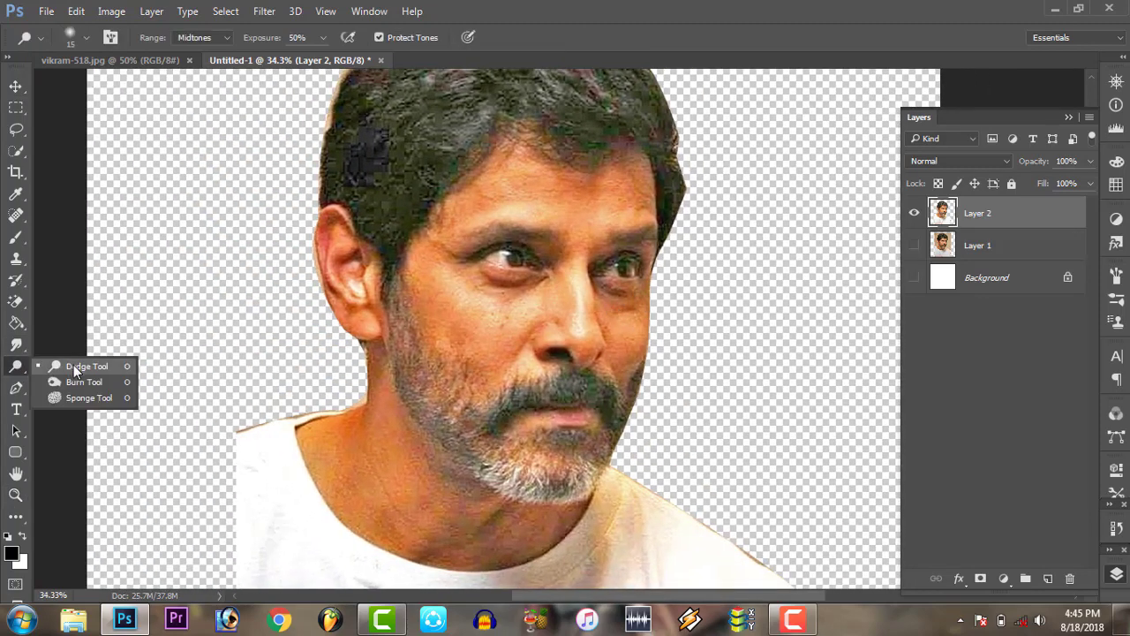
left_click(75, 369)
right_click(520, 208)
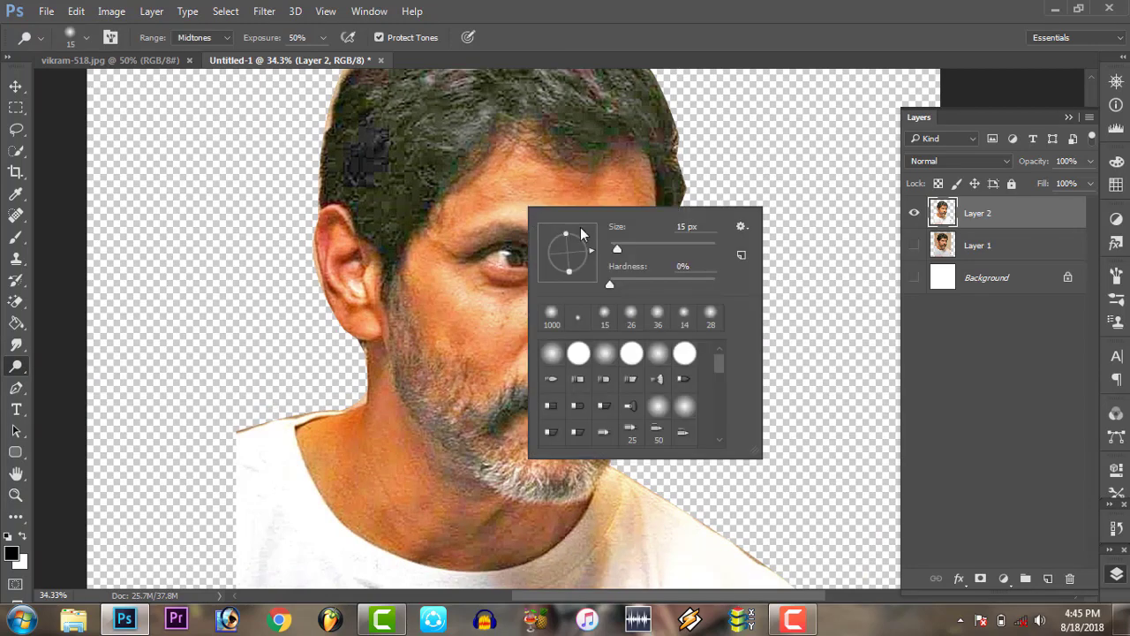
left_click_drag(618, 250, 626, 250)
left_click(15, 495)
right_click(446, 281)
left_click(472, 294)
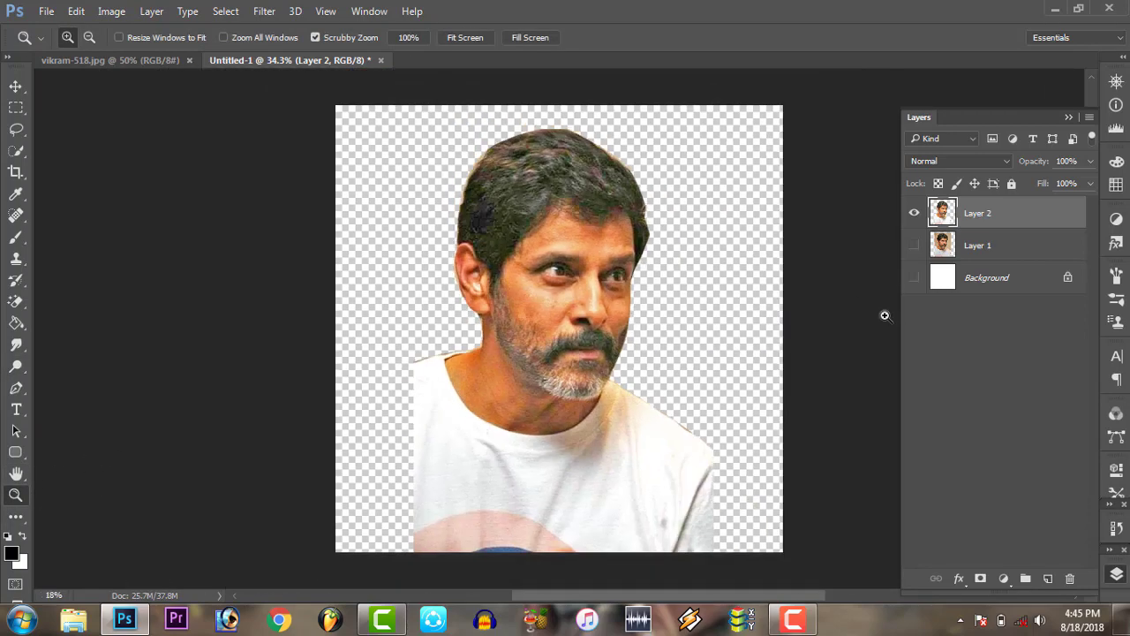
left_click(1048, 578)
Take the Brush with pure red (ff0000) and set Layer 3's blend mode to Color
mouse_move(601, 236)
left_mouse_down()
mouse_move(650, 252)
mouse_move(656, 289)
left_mouse_up()
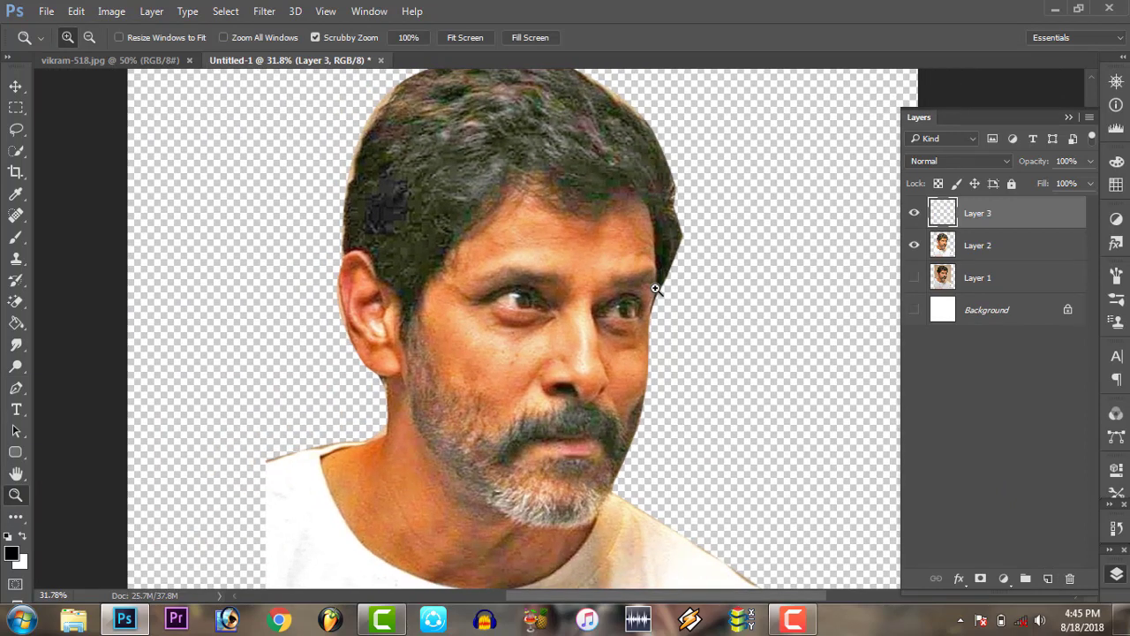
left_click(16, 239)
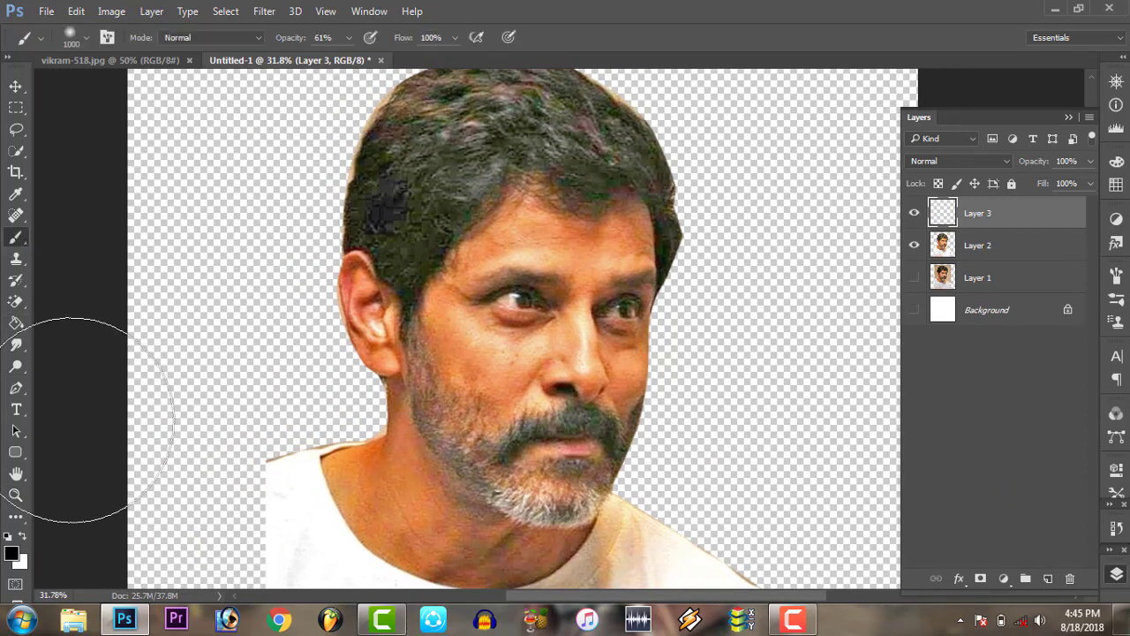
left_click(10, 554)
left_click_drag(731, 188, 840, 138)
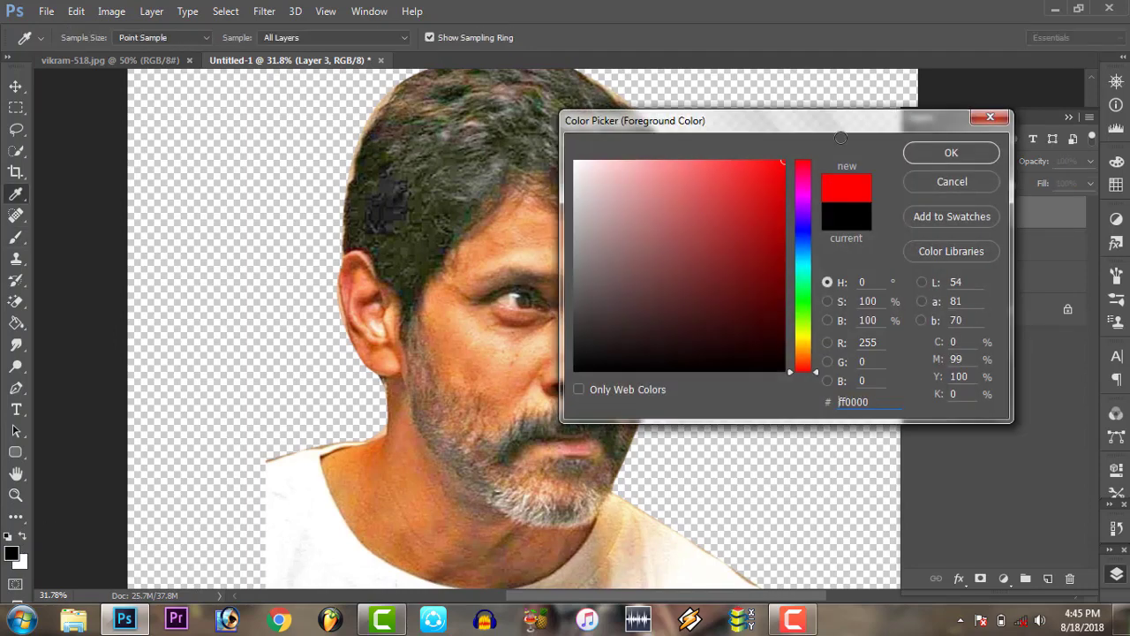
left_click(920, 153)
left_click(971, 161)
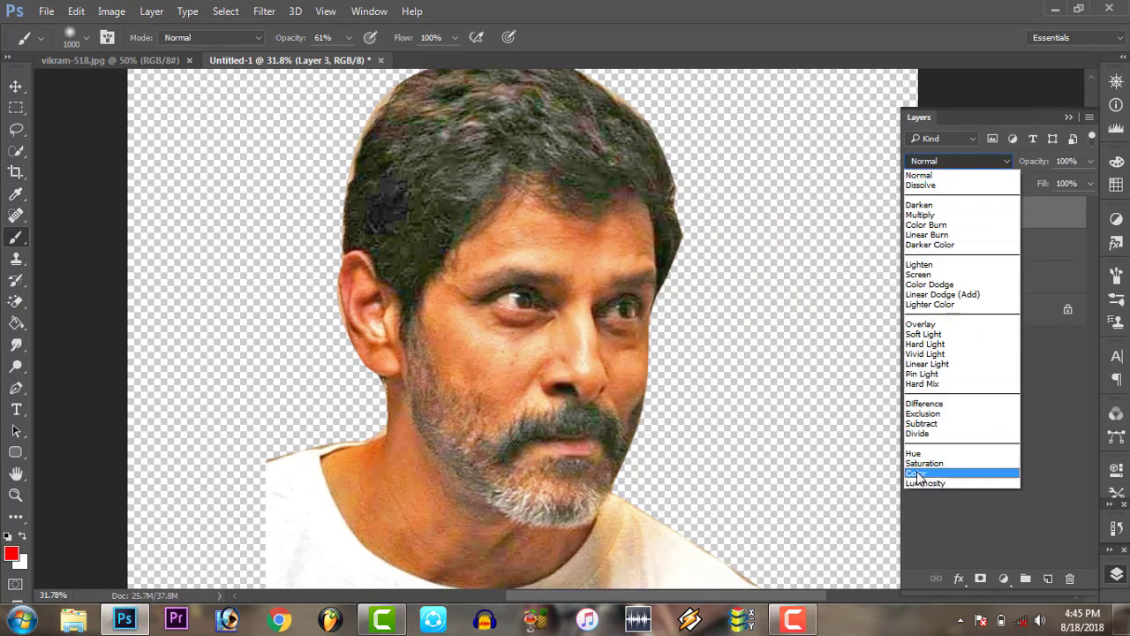
left_click(918, 474)
Set the brush size to 117 px and clip Layer 3 to the portrait layer
right_click(733, 298)
left_click(824, 298)
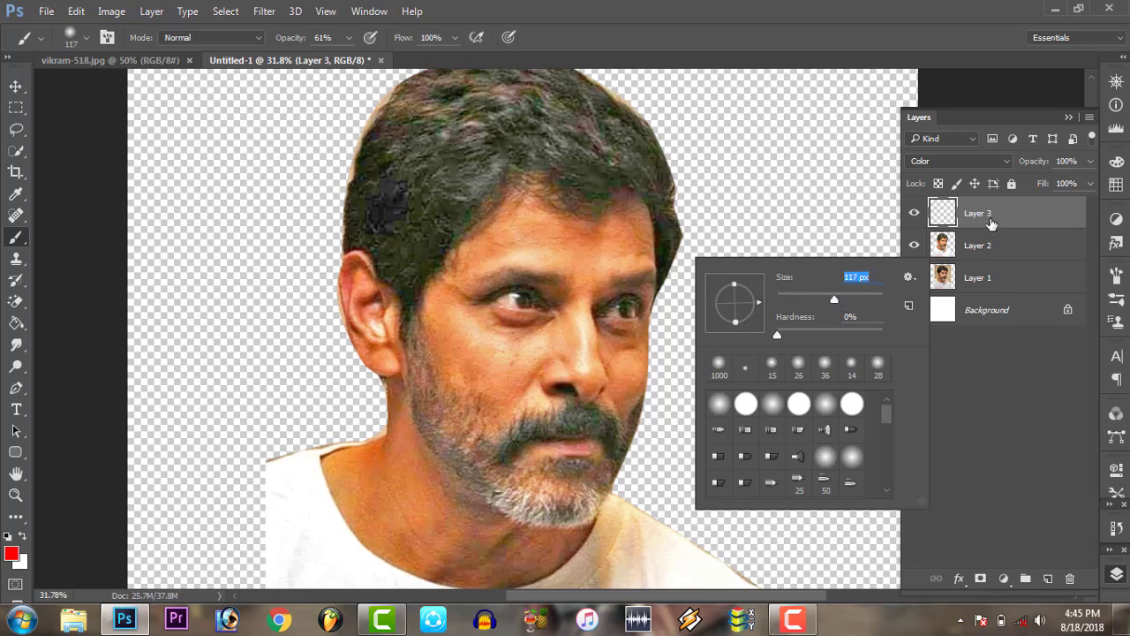
left_click(992, 226)
left_click_drag(990, 242, 986, 221)
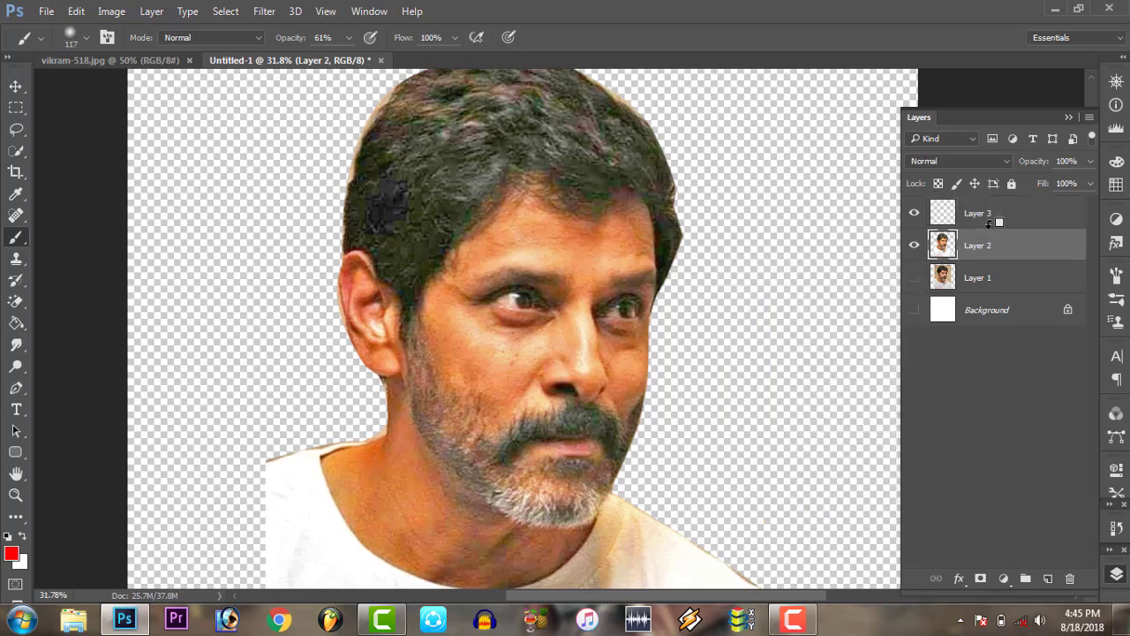
left_click(987, 222, "alt")
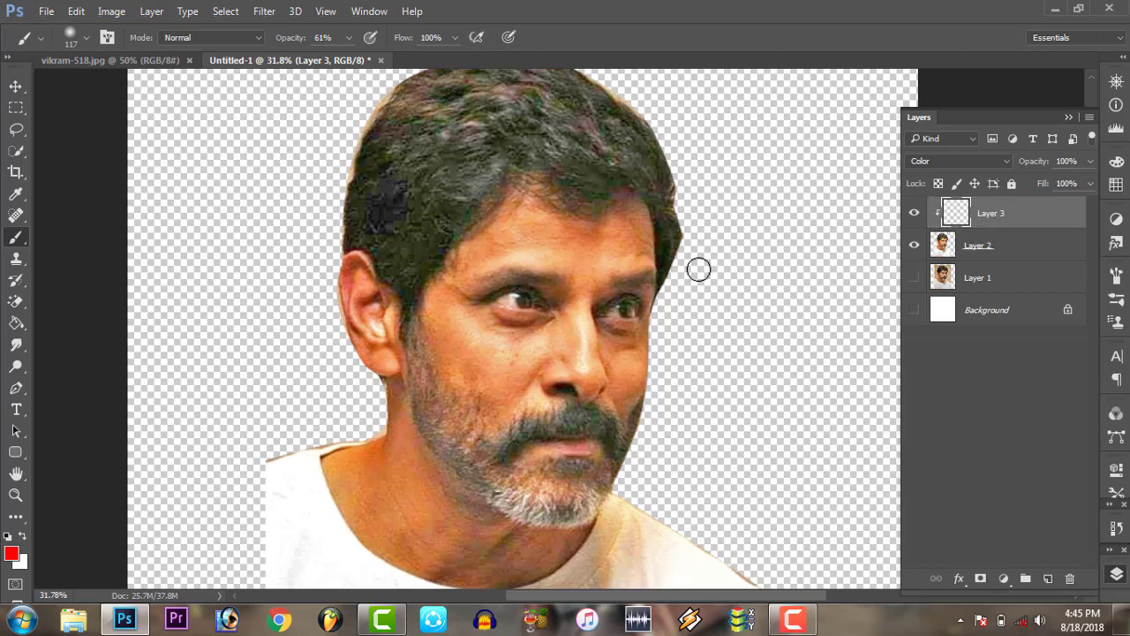
Paint red tint along the right cheek edge and the temple hairline
left_click_drag(652, 281, 624, 448)
mouse_move(654, 344)
left_mouse_down()
mouse_move(635, 374)
mouse_move(612, 353)
mouse_move(648, 368)
mouse_move(635, 364)
mouse_move(630, 415)
left_mouse_up()
mouse_move(647, 312)
left_mouse_down()
mouse_move(648, 189)
mouse_move(650, 288)
left_mouse_up()
Zoom in on the right temple and switch to the standard Eraser tool
key("z")
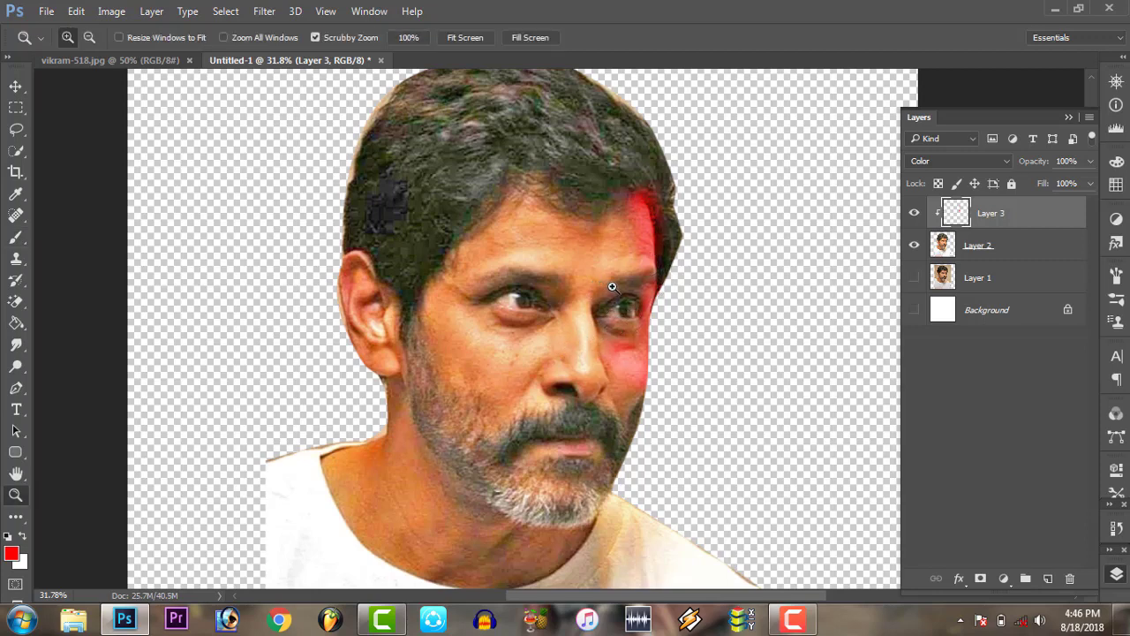
right_click(608, 284)
left_click(654, 300)
left_click(662, 269)
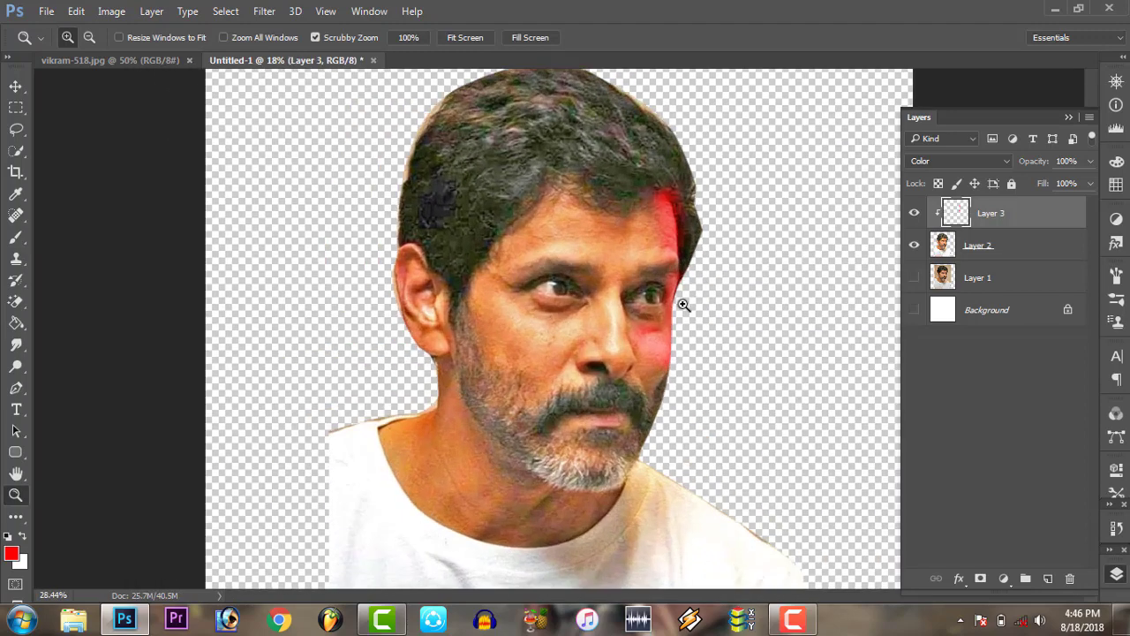
left_click(662, 354)
key("e")
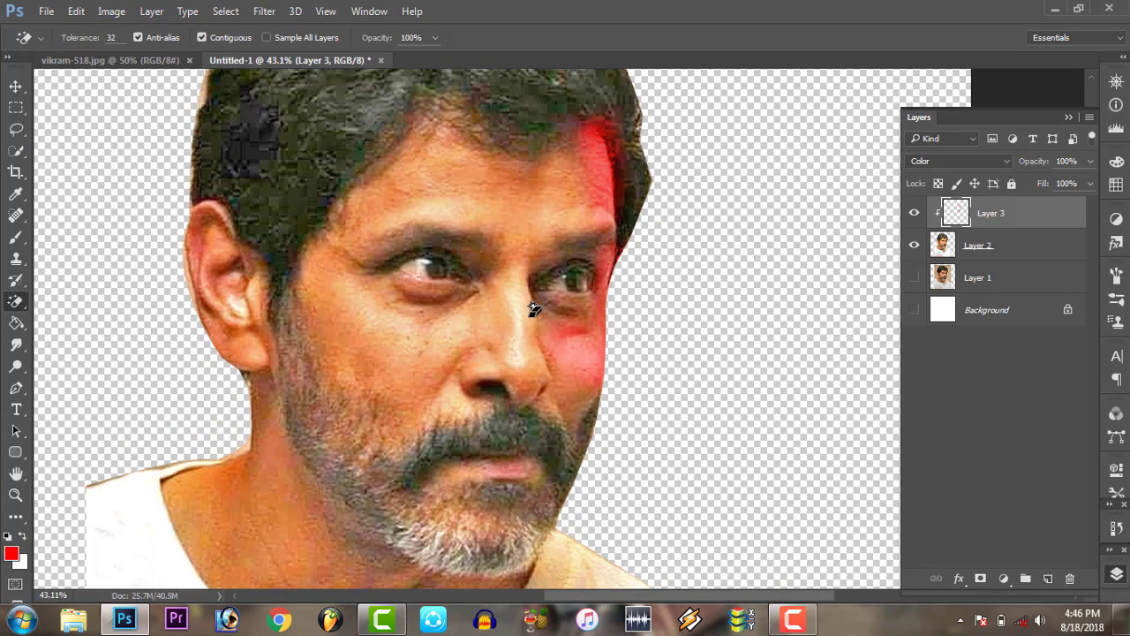
right_click(16, 304)
left_click(86, 302)
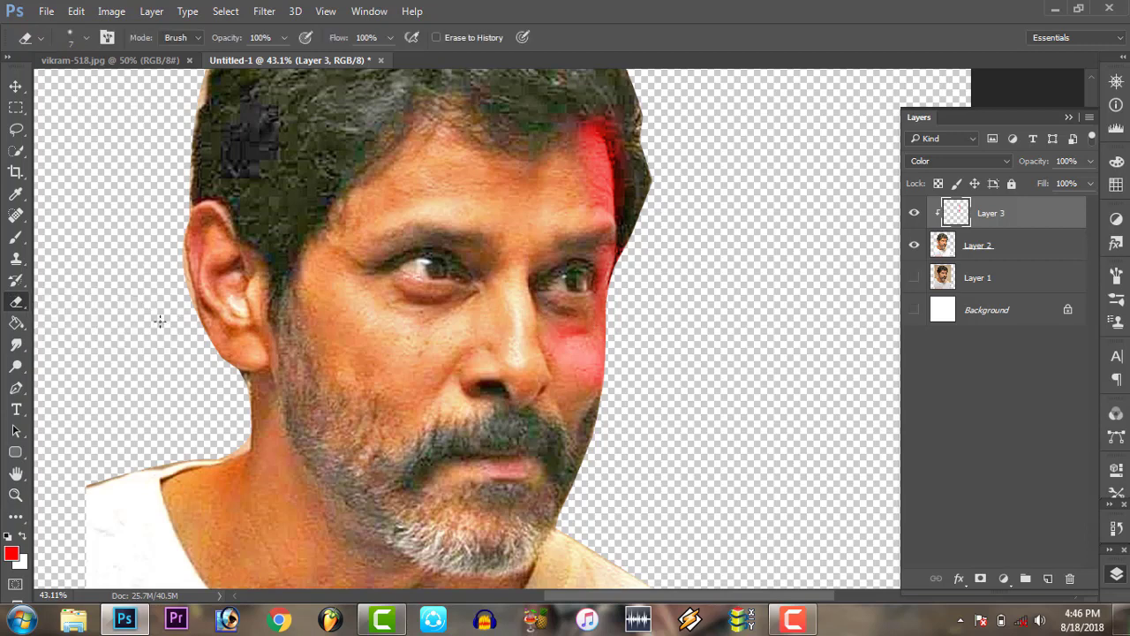
Set the eraser to 86 px and erase the red tint along the right forehead and hairline
right_click(481, 301)
double_click(649, 319)
type("86")
key("Return")
mouse_move(615, 117)
left_mouse_down()
mouse_move(635, 161)
mouse_move(630, 180)
mouse_move(618, 133)
left_mouse_up()
Add Layer 4 in Color blend mode with magenta #ff00f0 as the foreground colour
left_click(1049, 578)
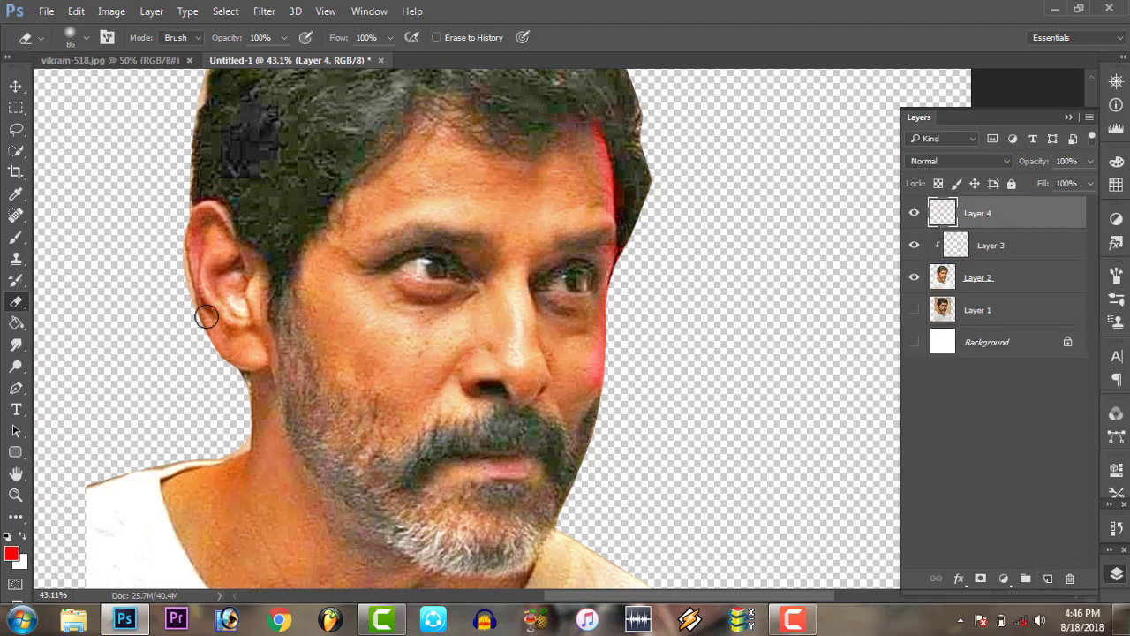
left_click(16, 237)
left_click(13, 551)
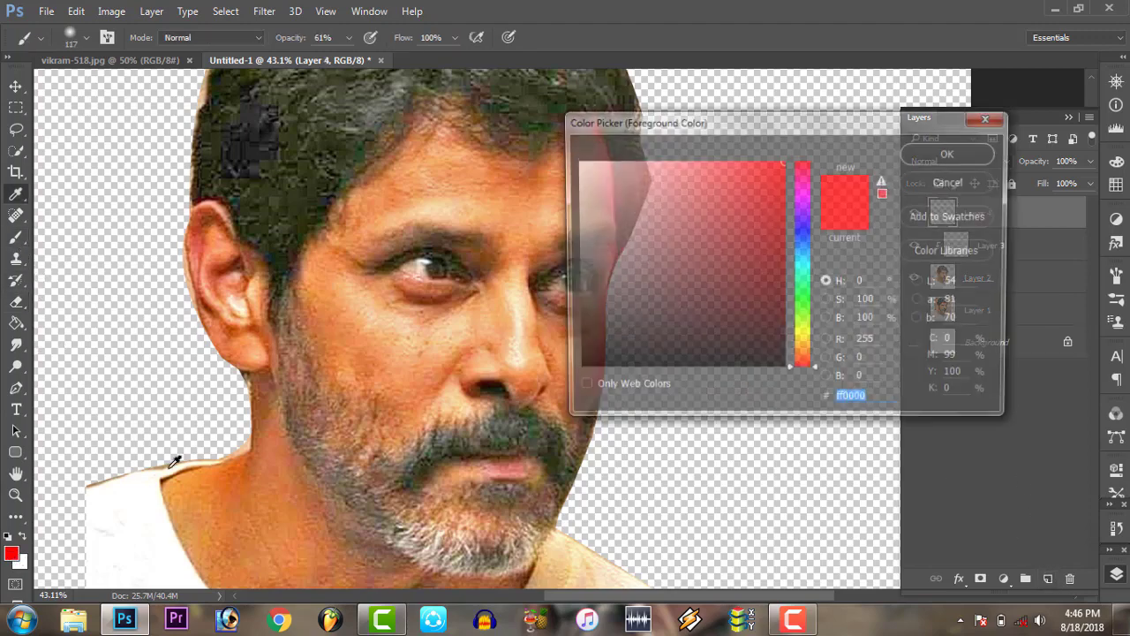
left_click(805, 192)
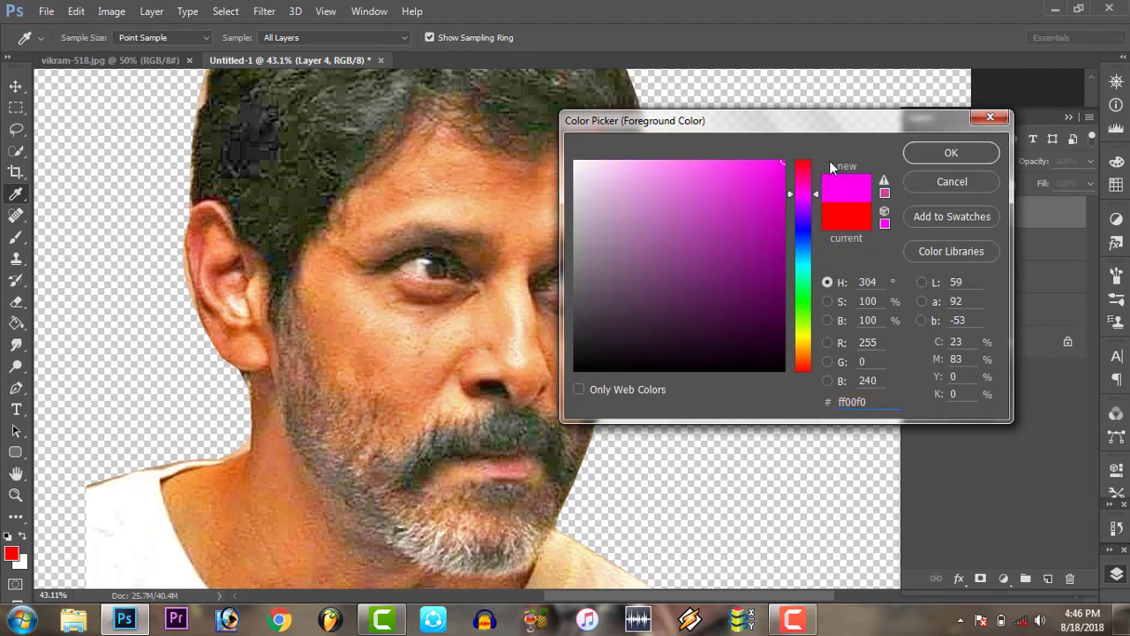
left_click(951, 153)
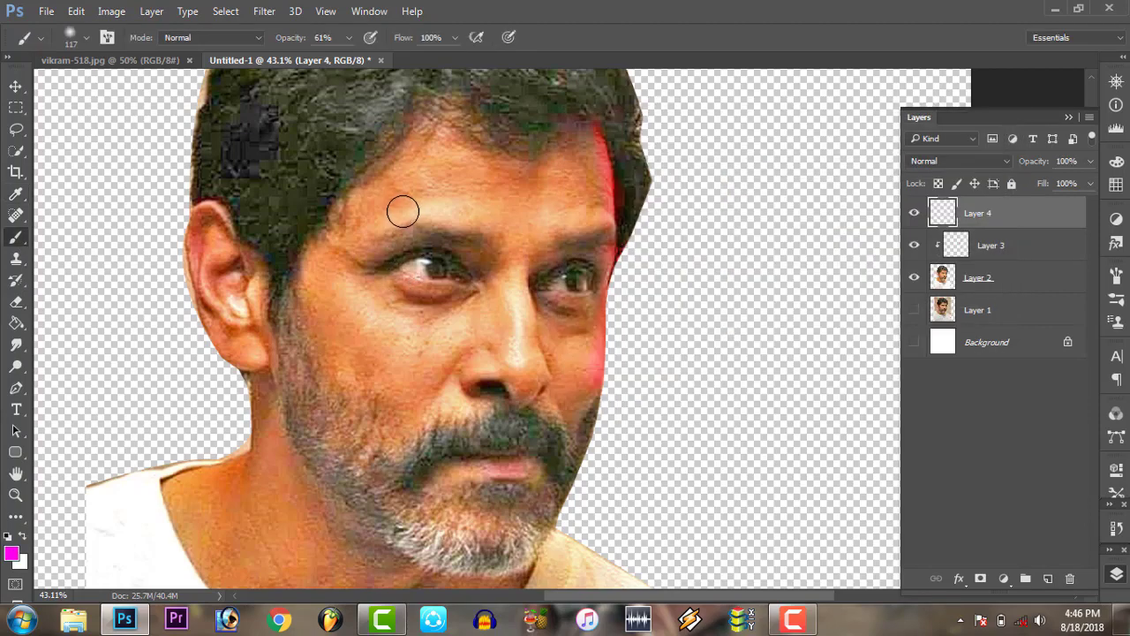
left_click(924, 168)
left_click(927, 477)
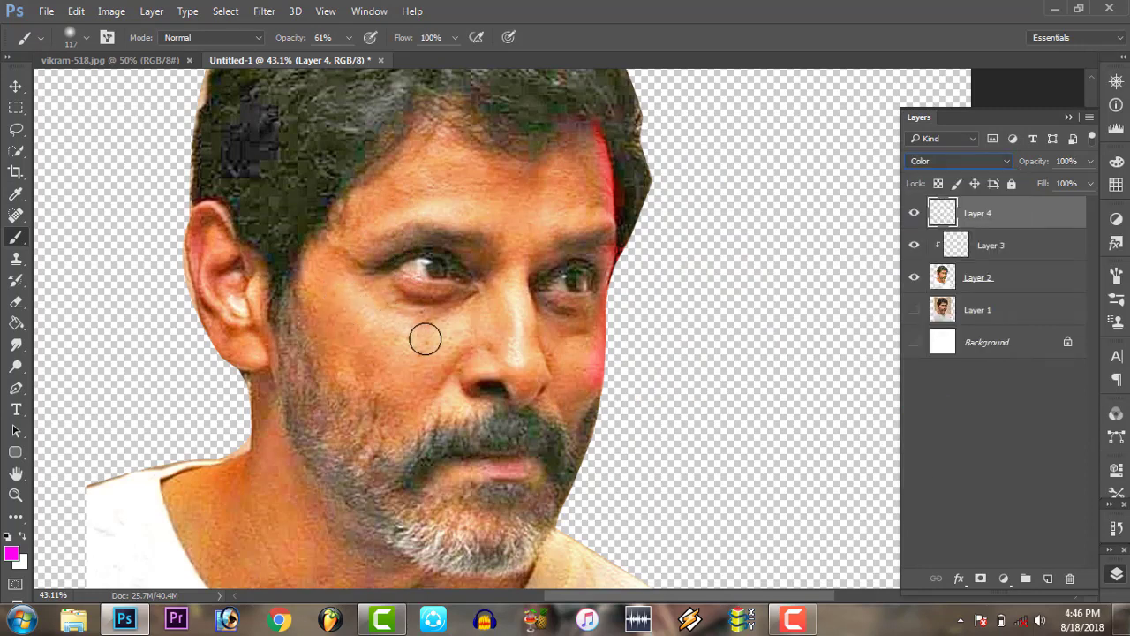
Brush magenta over the cheeks, forehead and ear, then dab the nose with a 34 px brush
mouse_move(411, 336)
left_mouse_down()
mouse_move(391, 338)
mouse_move(396, 356)
mouse_move(431, 324)
left_mouse_up()
left_click_drag(429, 203, 422, 164)
left_click_drag(553, 220, 587, 215)
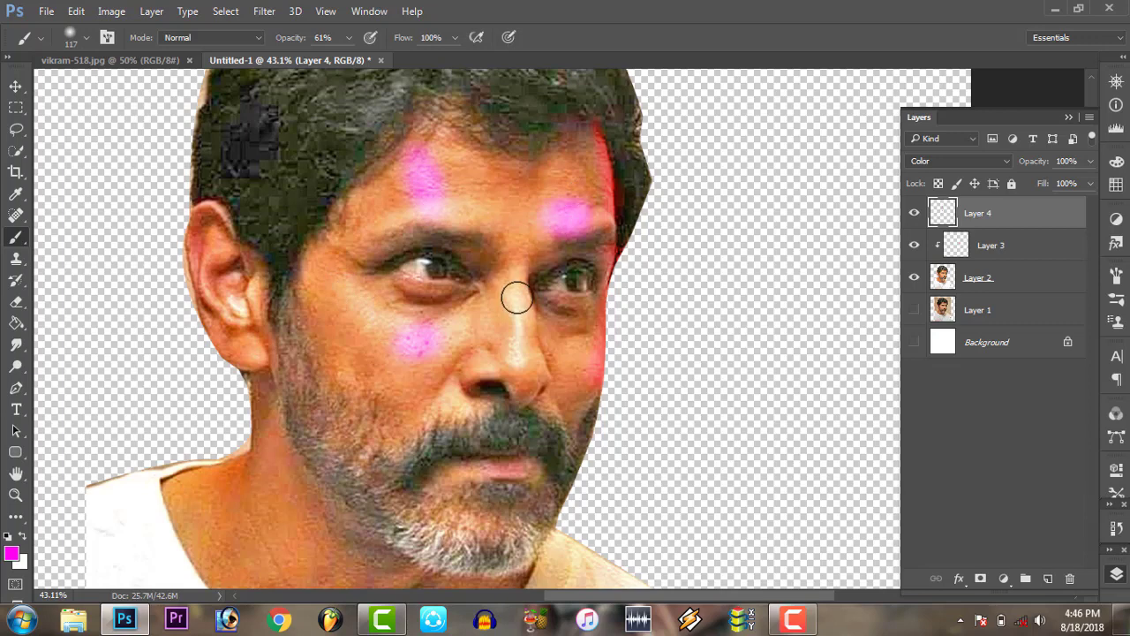
left_click_drag(358, 309, 373, 328)
mouse_move(239, 309)
left_mouse_down()
mouse_move(209, 275)
mouse_move(227, 291)
left_mouse_up()
right_click(534, 317)
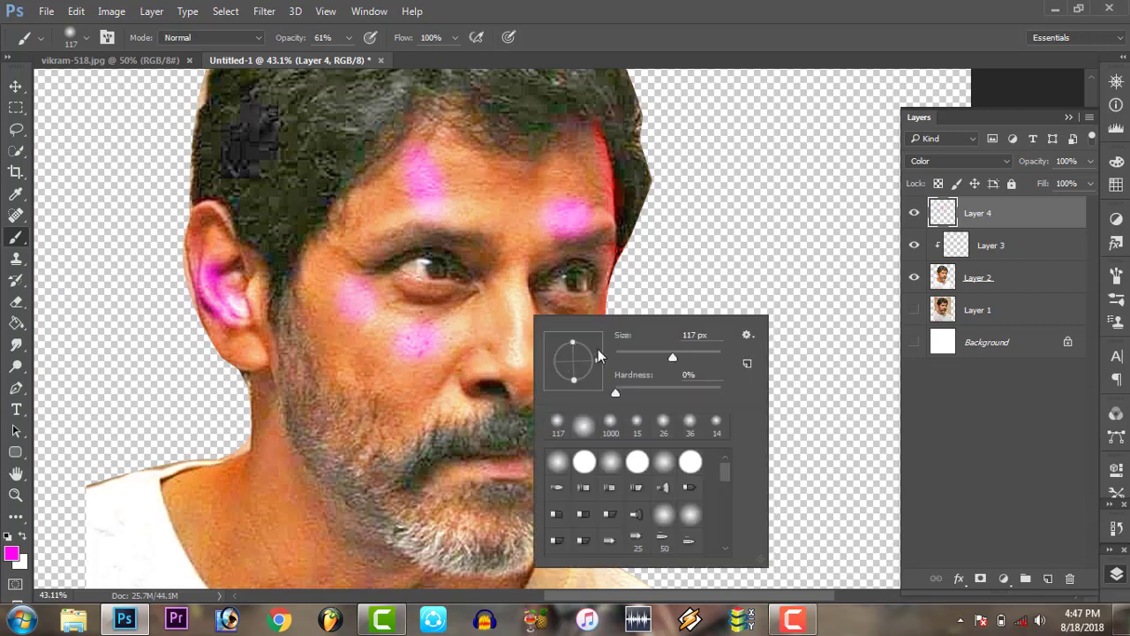
left_click(634, 357)
left_click(514, 365)
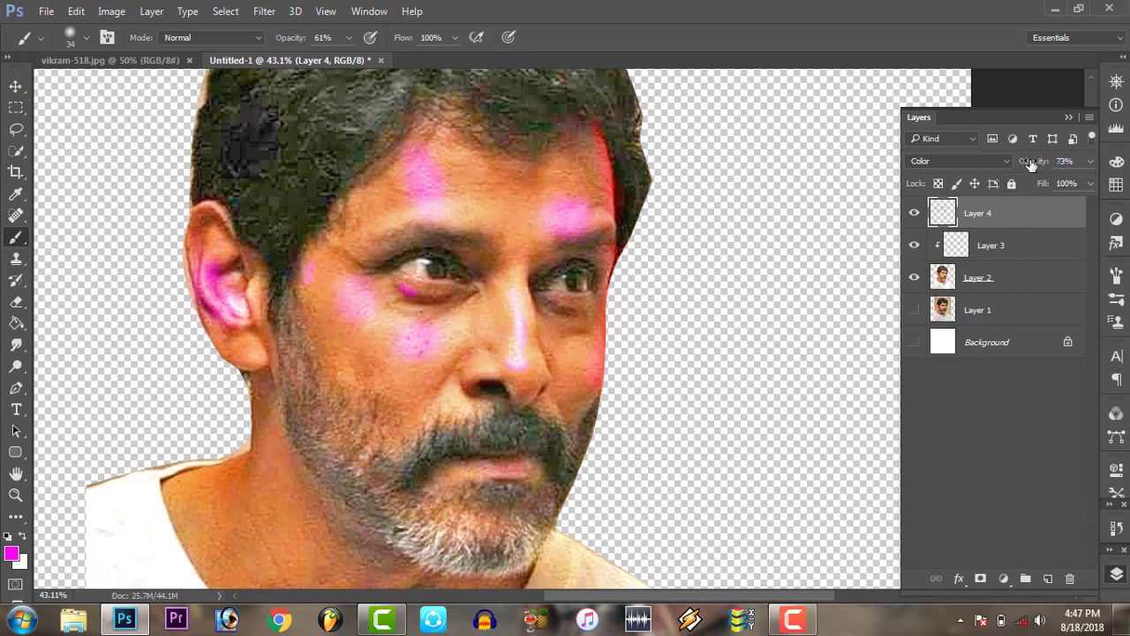
Lower Layer 4's opacity to 39% and enlarge the brush to 58 px
left_click_drag(1038, 164, 1033, 164)
left_click(915, 213)
left_click(915, 214)
right_click(443, 207)
left_click_drag(536, 250, 559, 246)
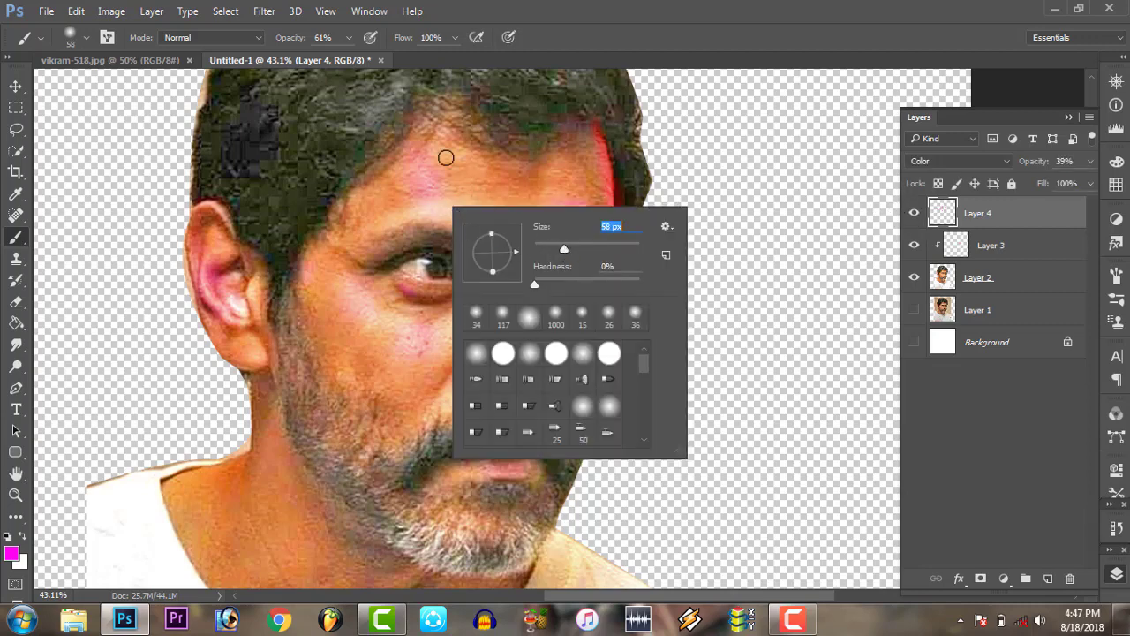
key("Return")
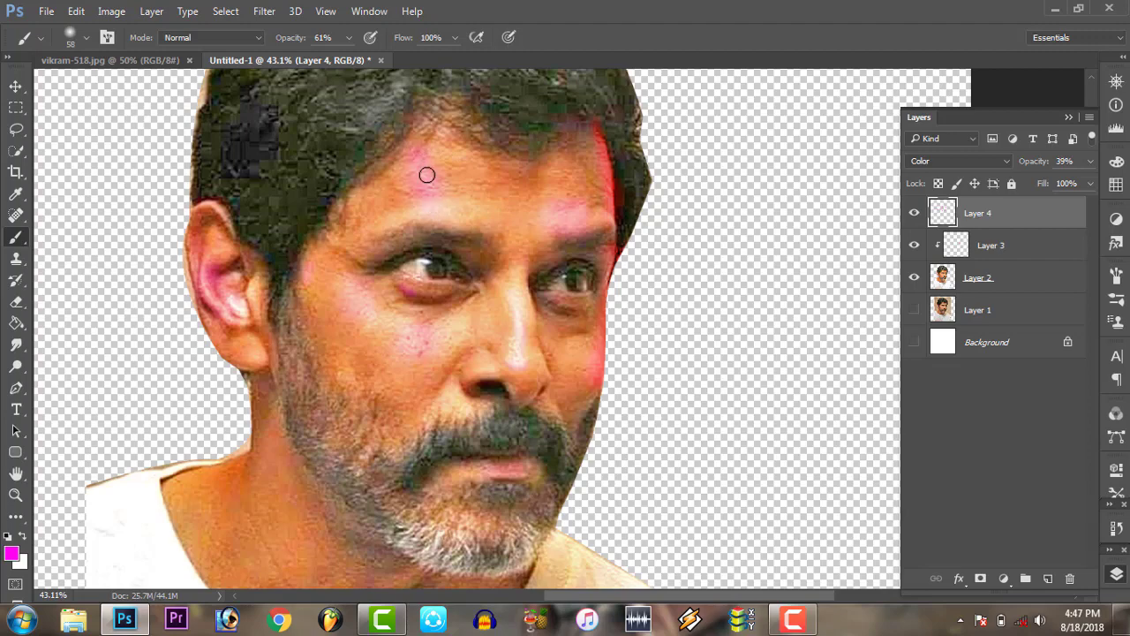
Zoom in on the head and erase the pink tint from the ear
key("z")
right_click(375, 306)
left_click(391, 323)
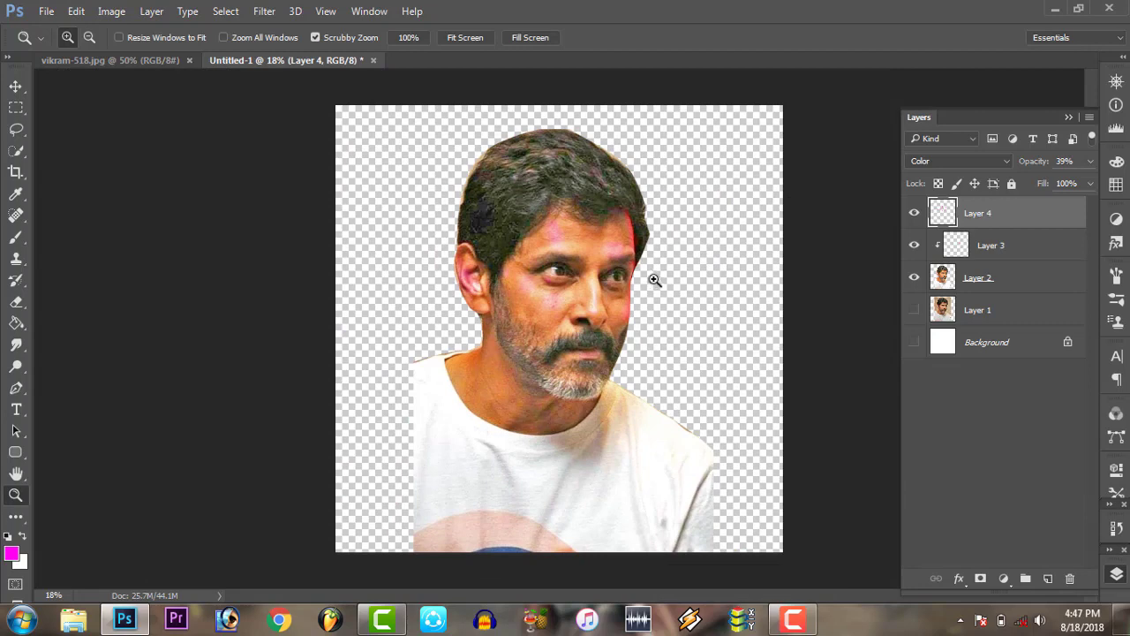
left_click_drag(654, 280, 613, 232)
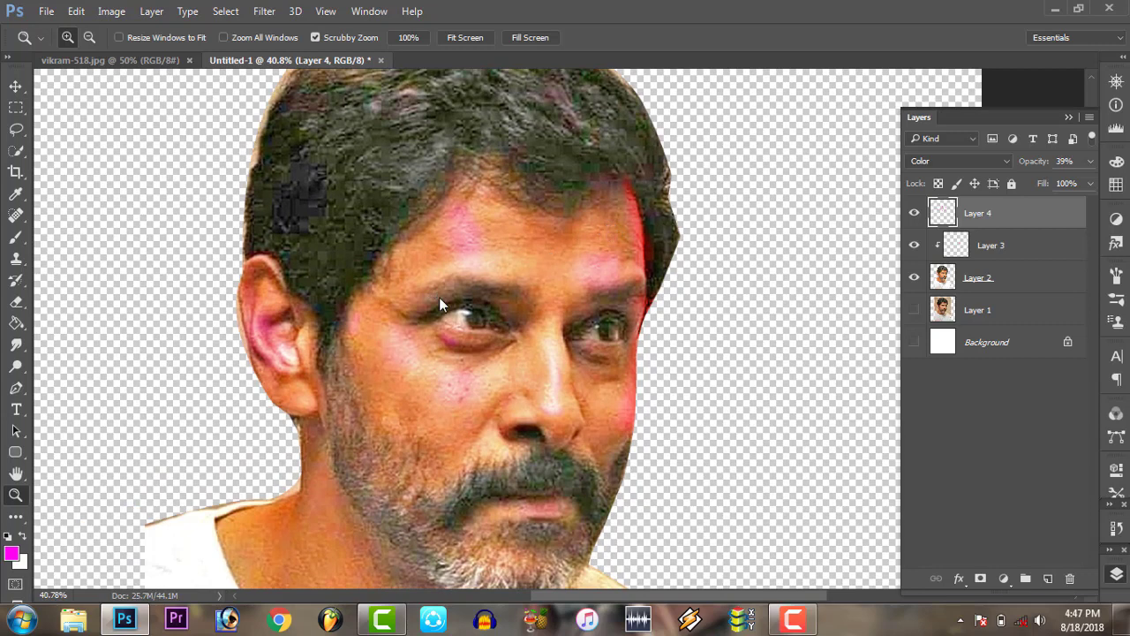
right_click(440, 300)
left_click(35, 309)
left_click(16, 302)
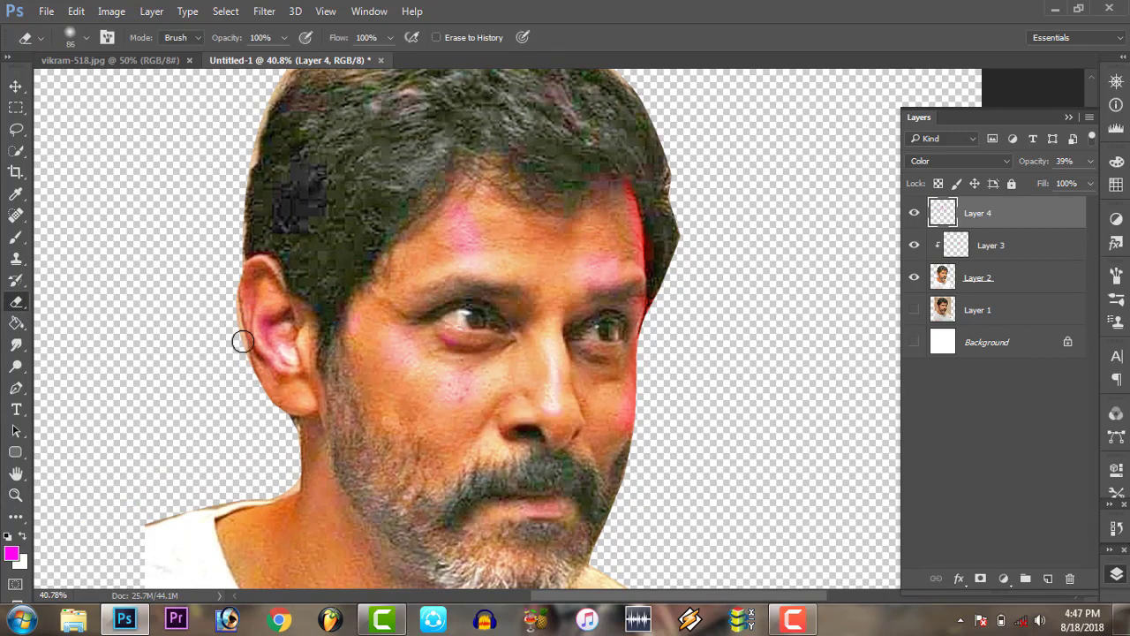
left_click_drag(244, 340, 279, 336)
Zoom in on the face and brush pink along the neck edge
left_click(17, 496)
right_click(411, 408)
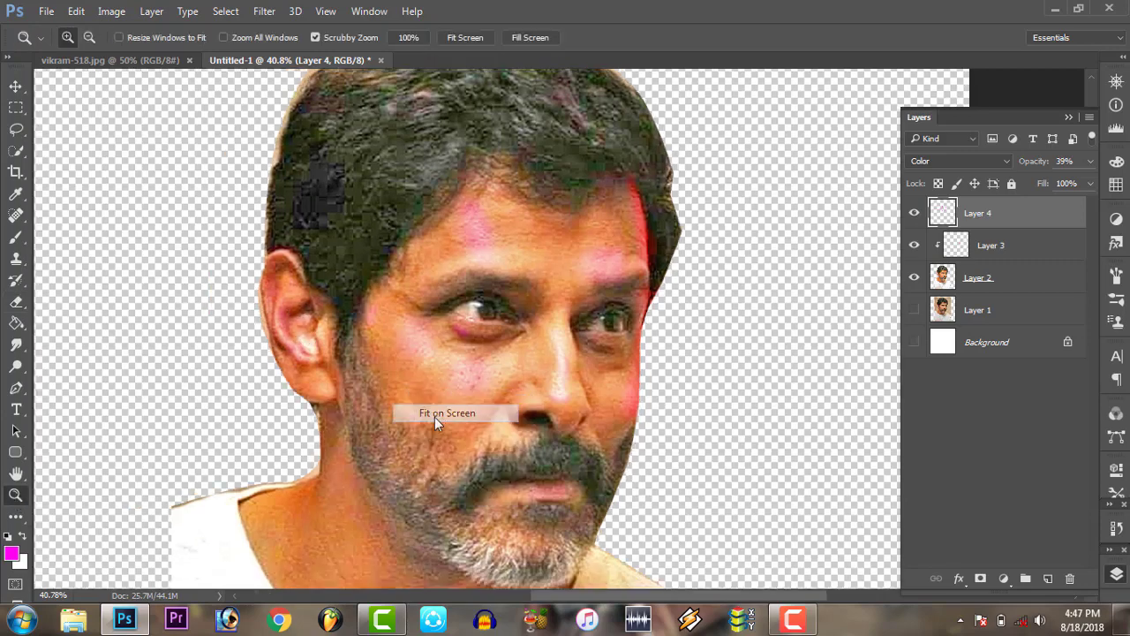
left_click(434, 417)
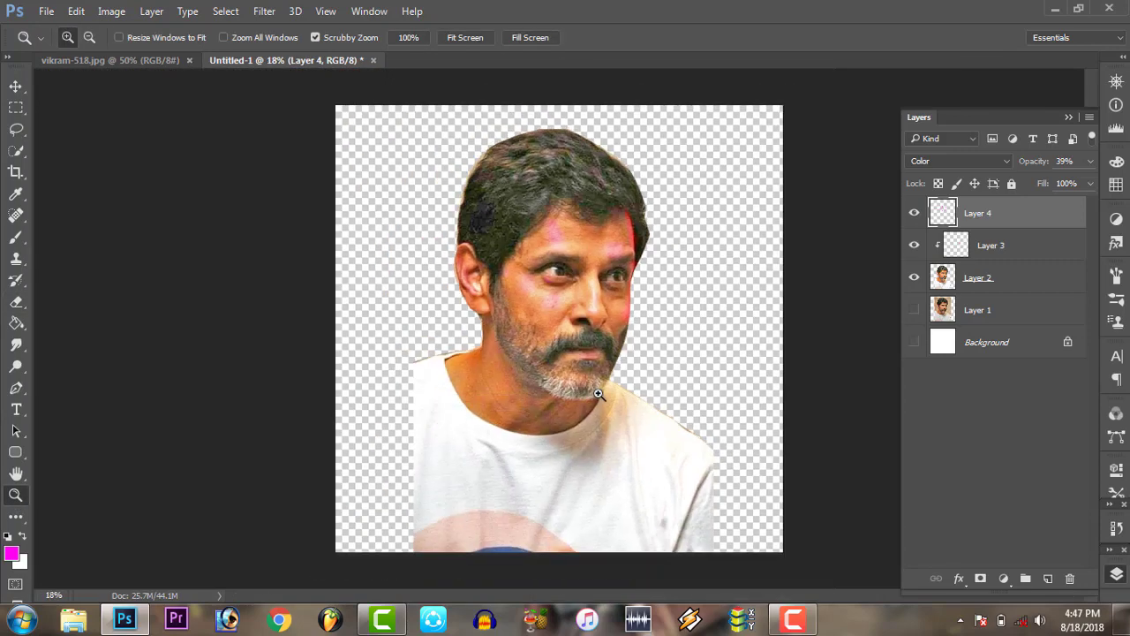
left_click_drag(630, 391, 664, 415)
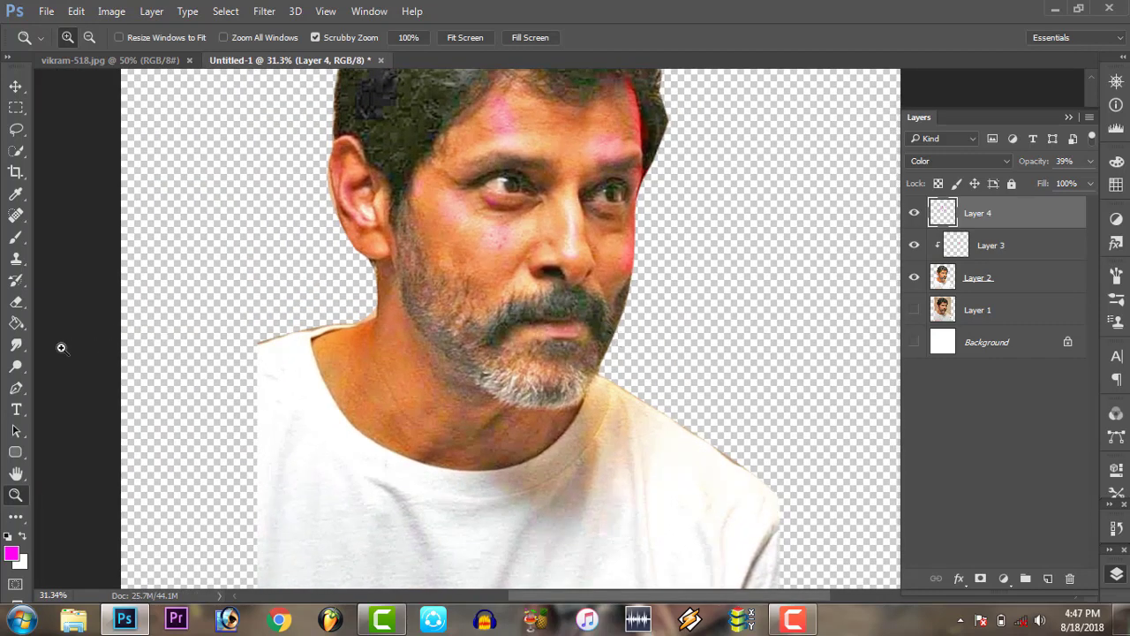
left_click(16, 237)
right_click(441, 290)
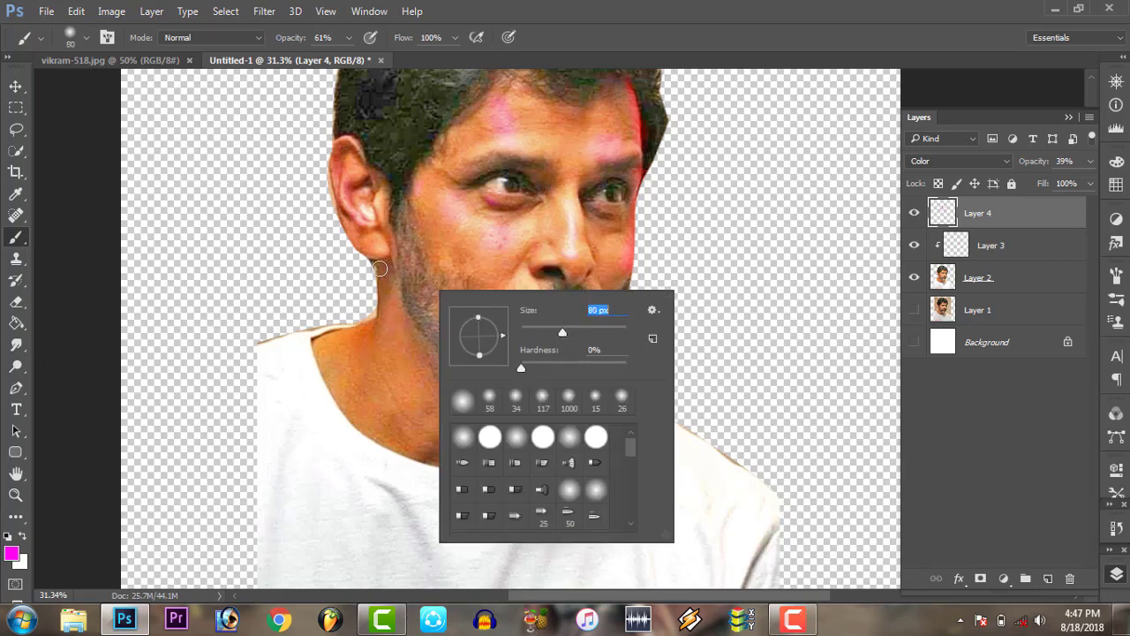
key("Return")
left_click_drag(379, 268, 374, 308)
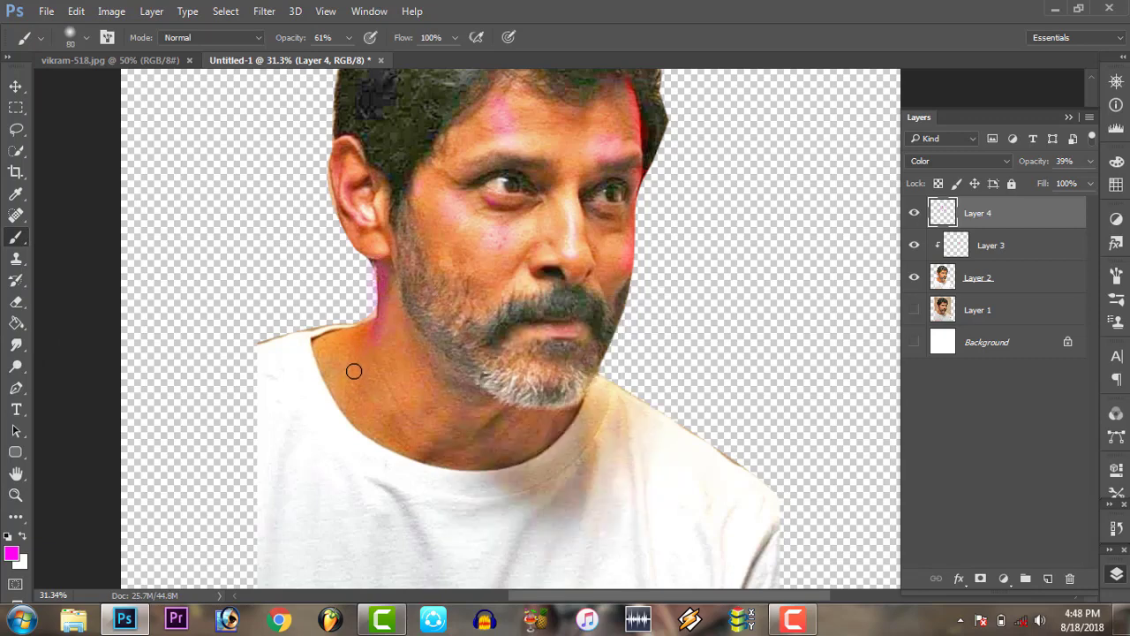
Reframe the view on the face and return to the Brush tool
key("e")
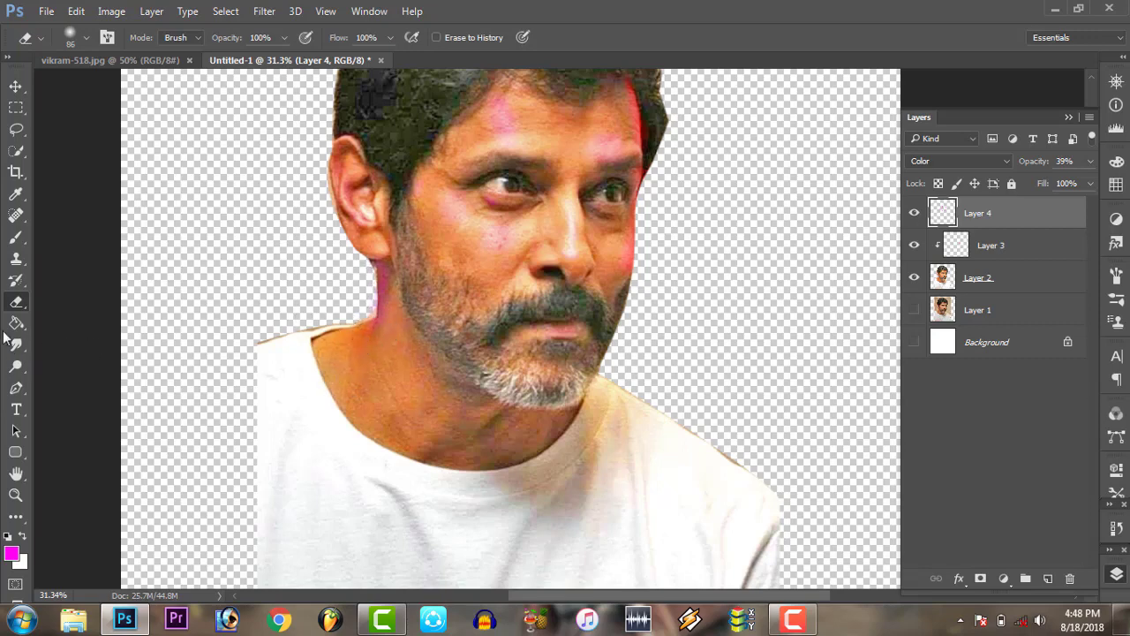
left_click(16, 236)
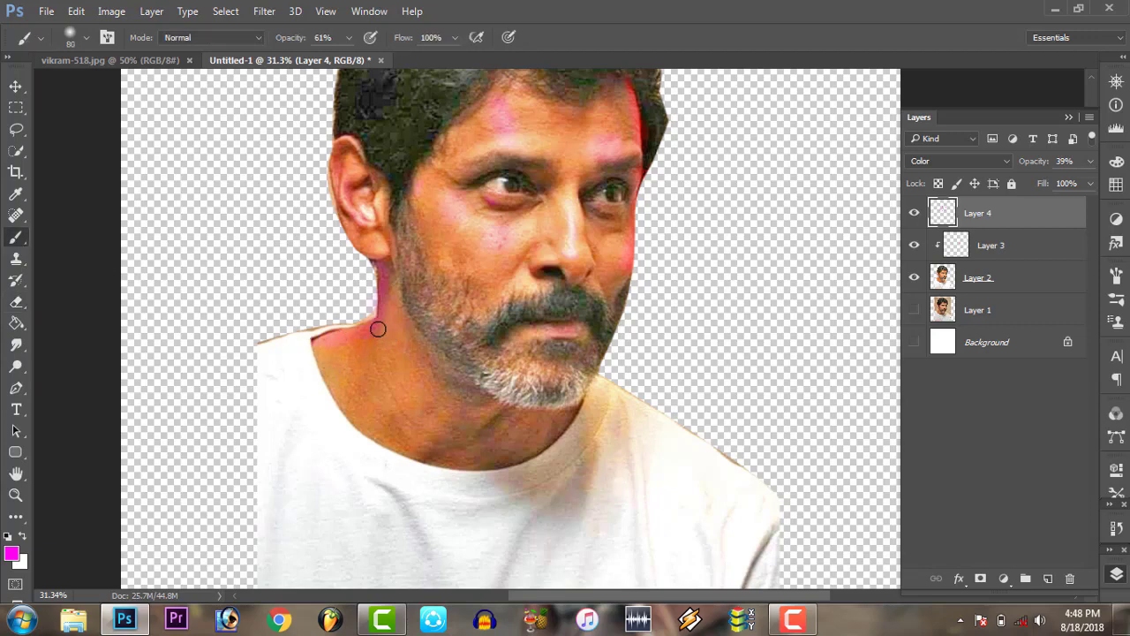
key("z")
right_click(417, 270)
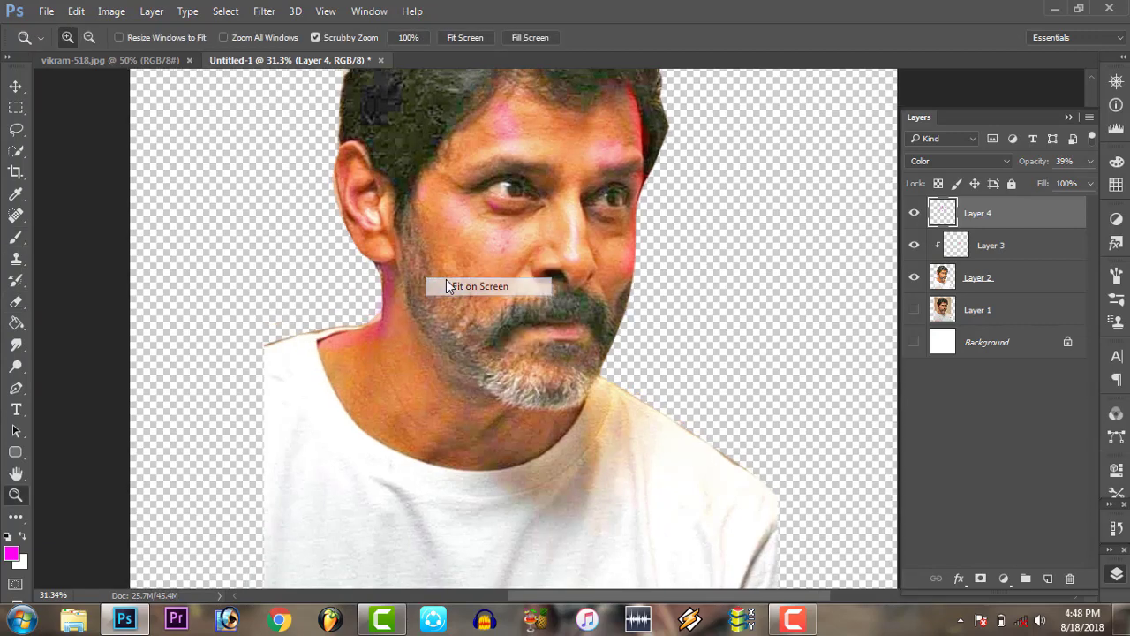
left_click(450, 289)
mouse_move(519, 198)
left_mouse_down()
mouse_move(533, 208)
mouse_move(504, 220)
left_mouse_up()
key("b")
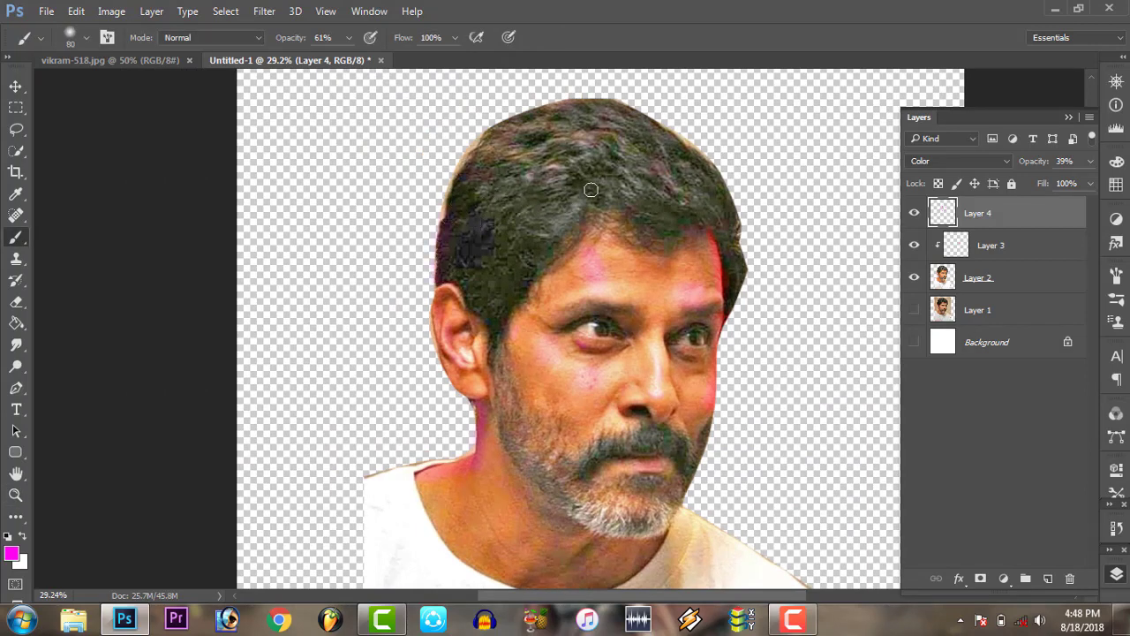
Set the foreground colour to bright yellow (#ffe400)
left_click(23, 540)
left_click(10, 553)
left_click_drag(804, 340, 801, 343)
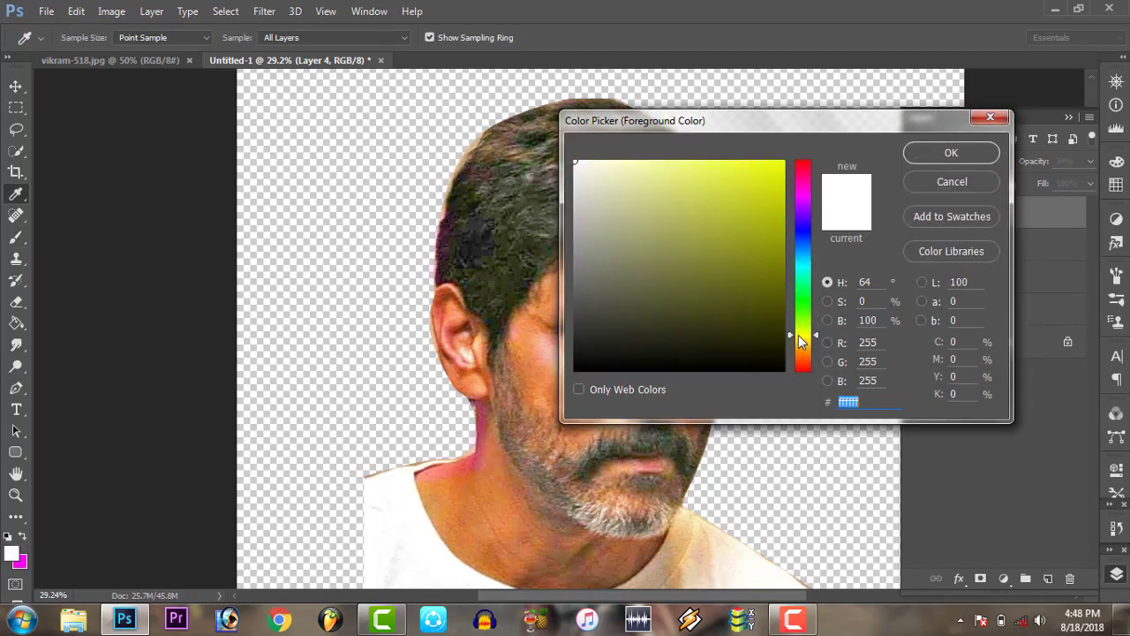
left_click(772, 177)
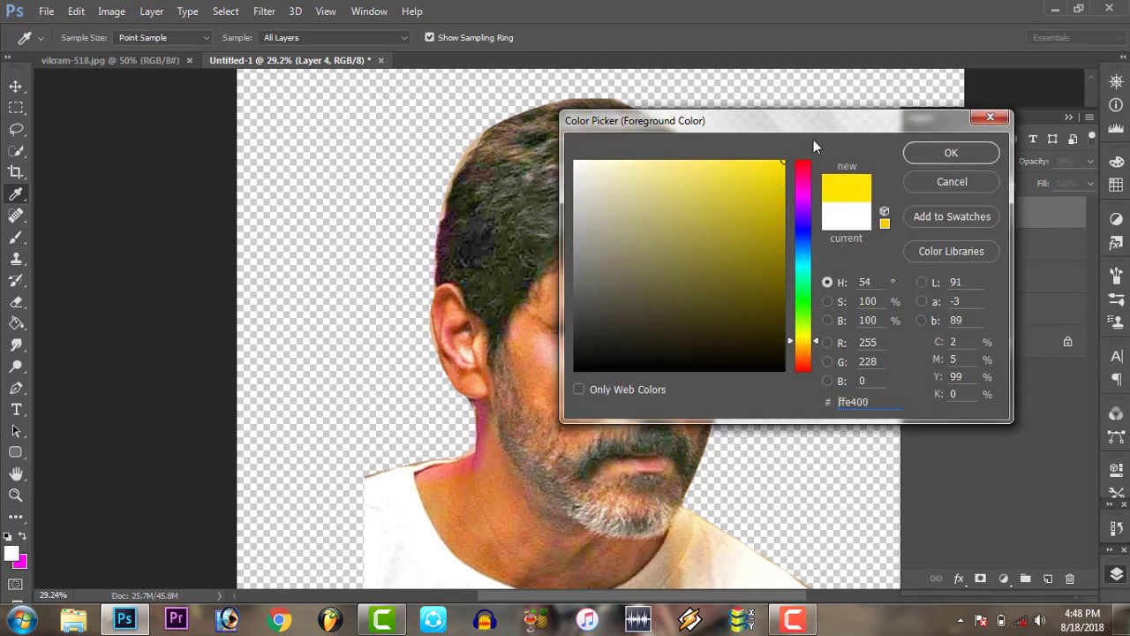
left_click(951, 153)
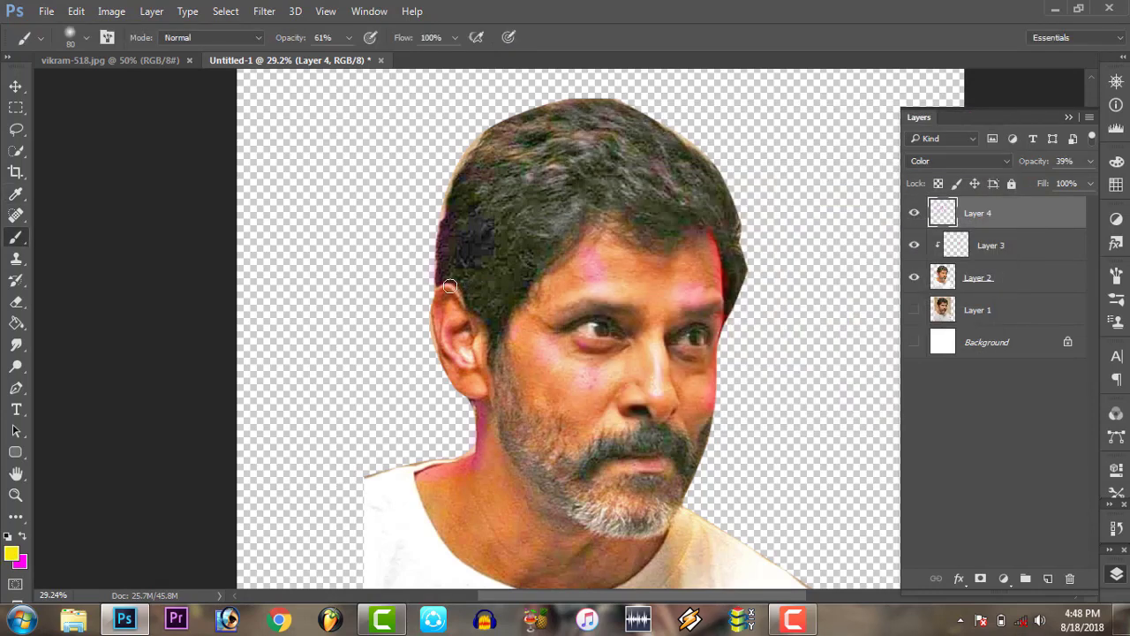
Erase magenta from the left hair edge and leave Layer 4 unclipped as a standalone layer
key("e")
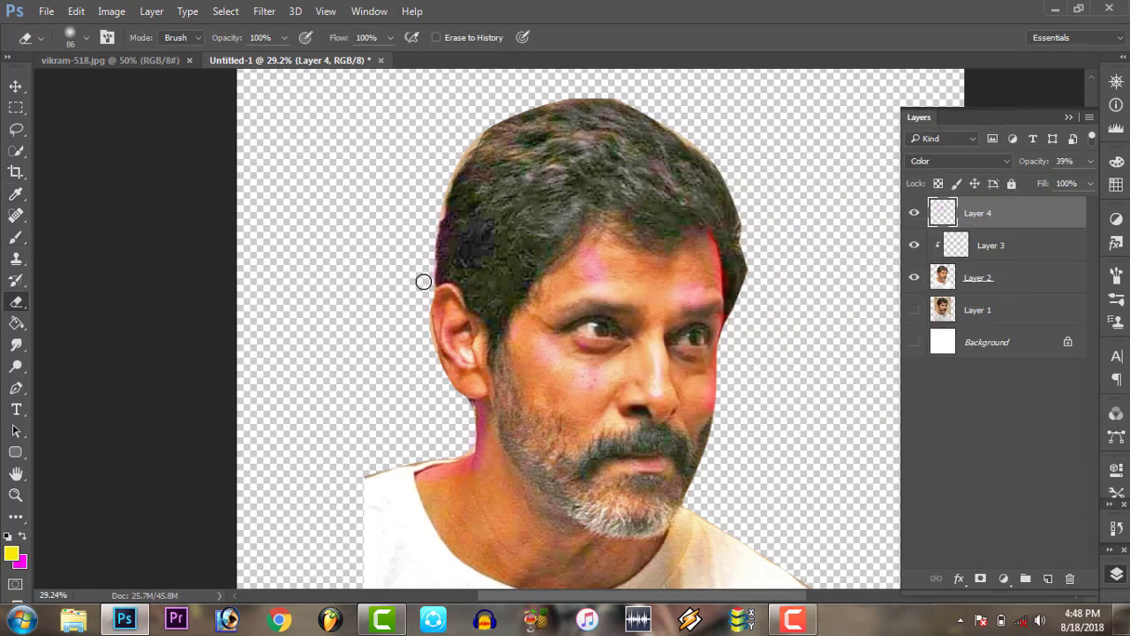
mouse_move(424, 278)
left_mouse_down()
mouse_move(433, 202)
mouse_move(491, 210)
left_mouse_up()
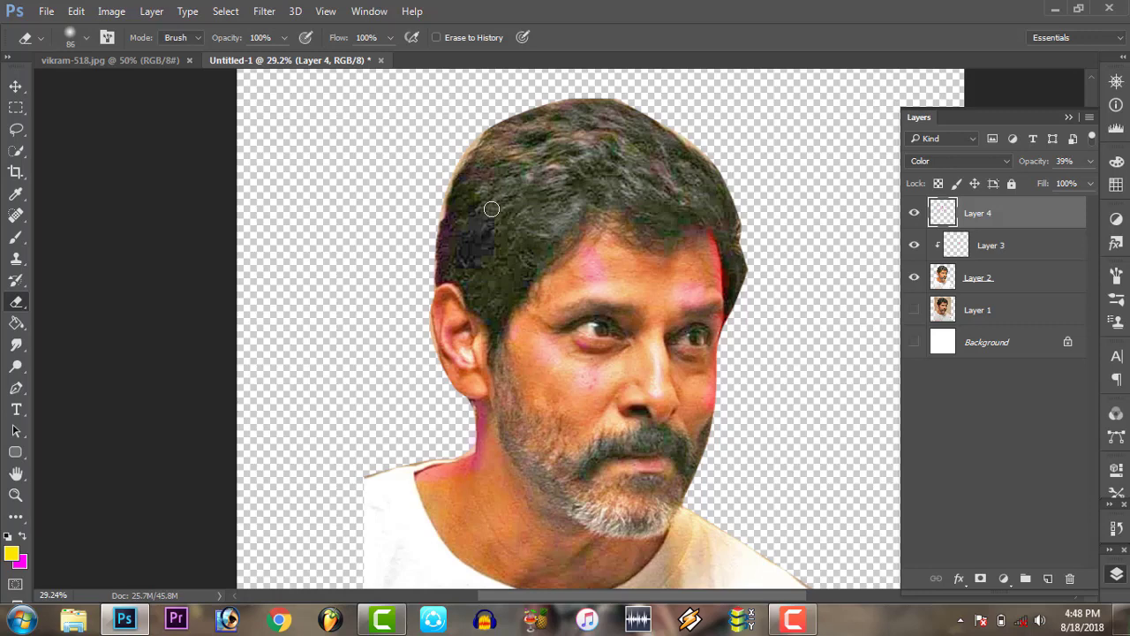
left_click(1004, 222, "alt")
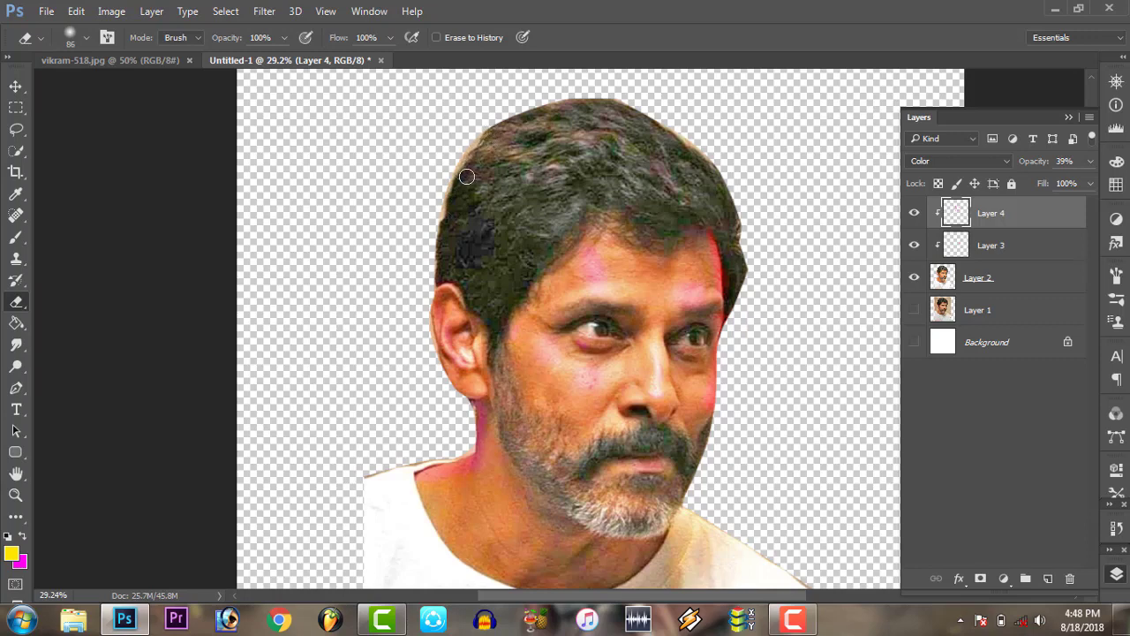
left_click(1008, 224, "alt")
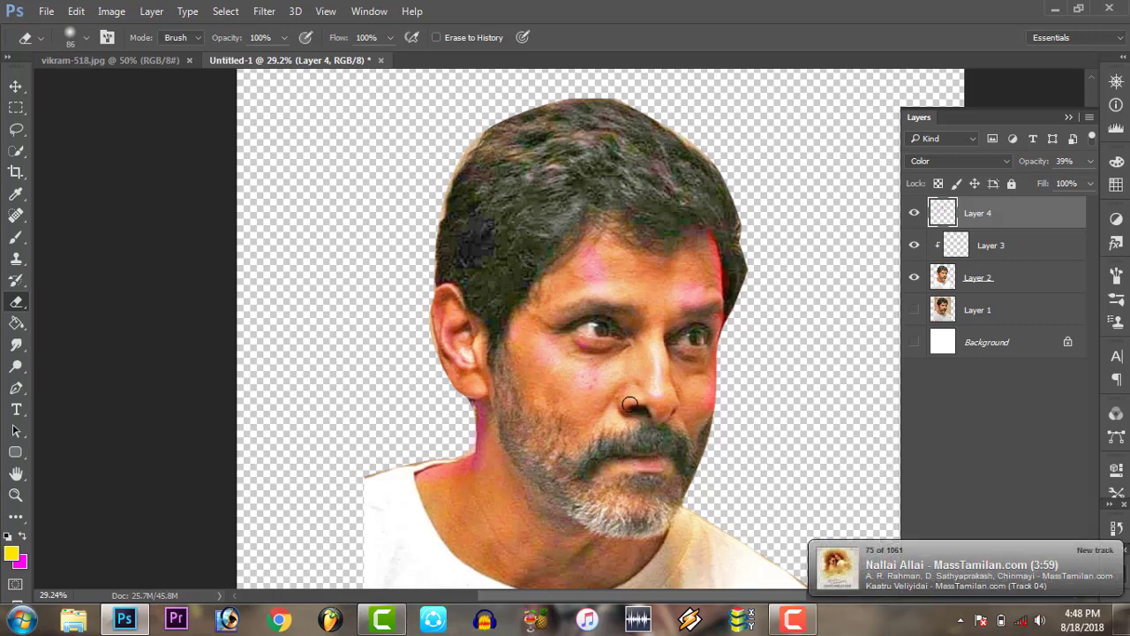
left_click(16, 494)
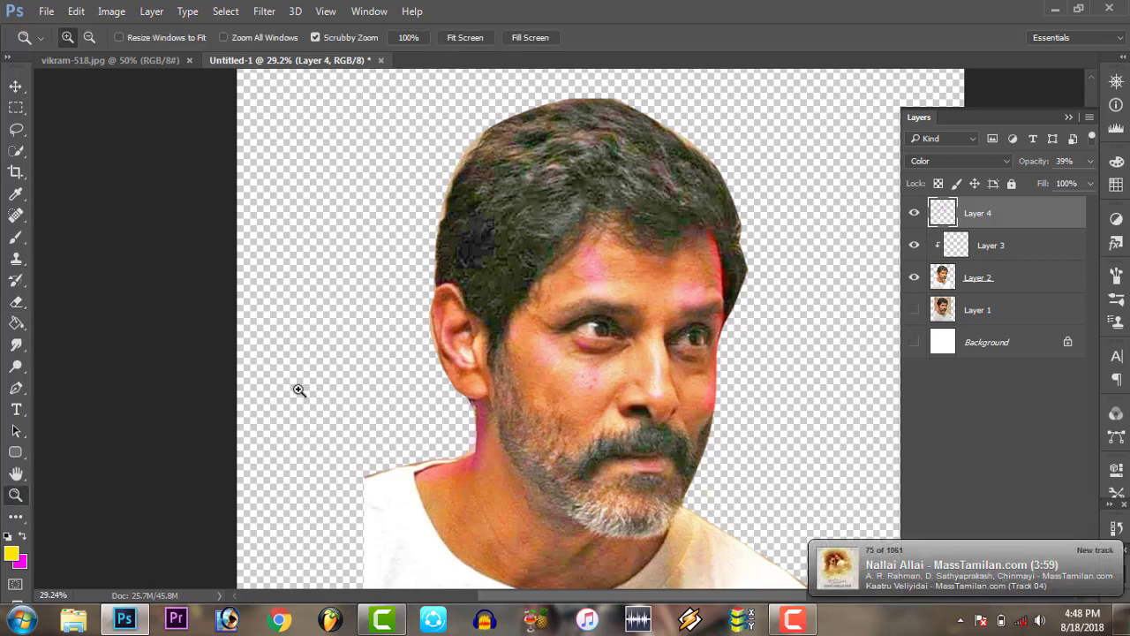
right_click(600, 251)
left_click(622, 261)
left_click_drag(629, 278, 671, 278)
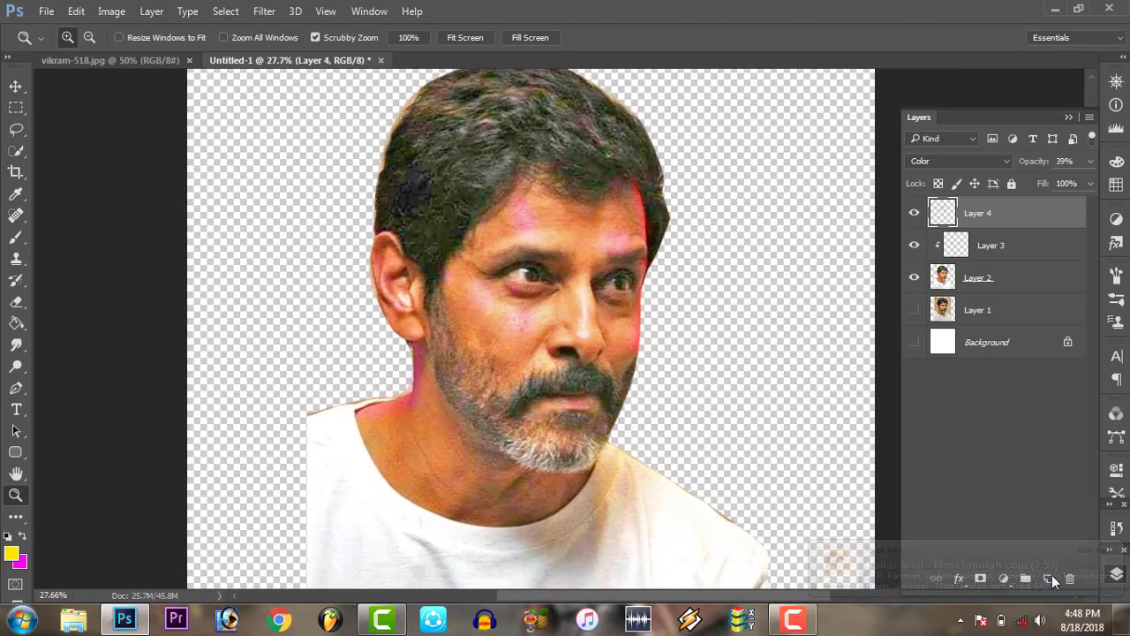
Stamp the merged image onto a new Layer 5 with Apply Image and hide Layers 2–4
left_click(1037, 517)
left_click(1048, 579)
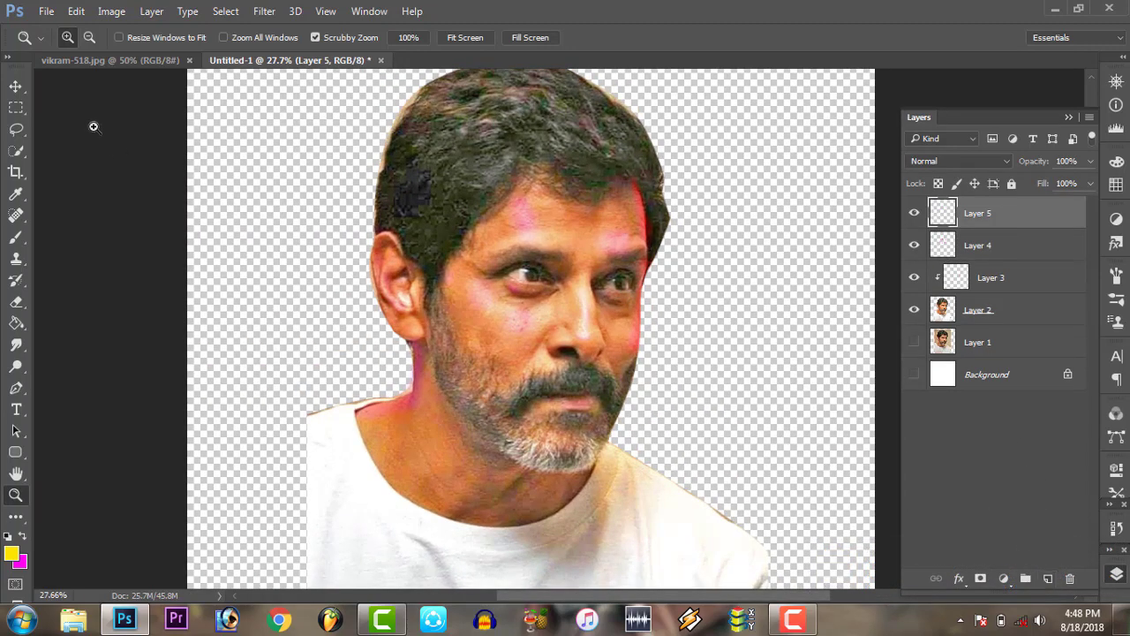
left_click(112, 12)
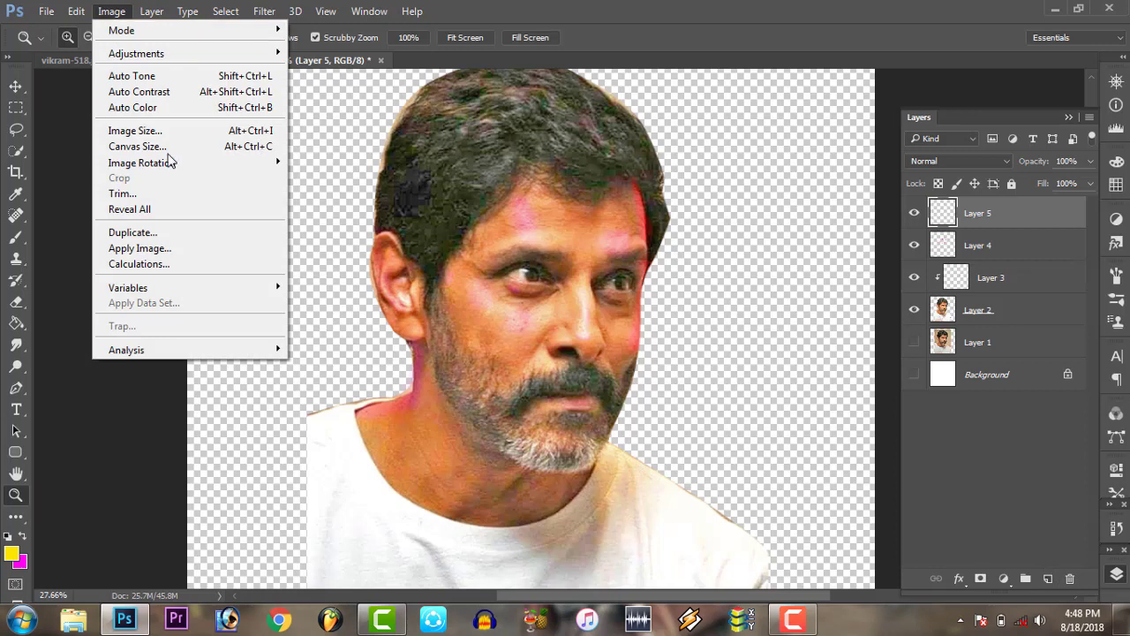
left_click(168, 248)
left_click(711, 173)
left_click_drag(914, 244, 914, 309)
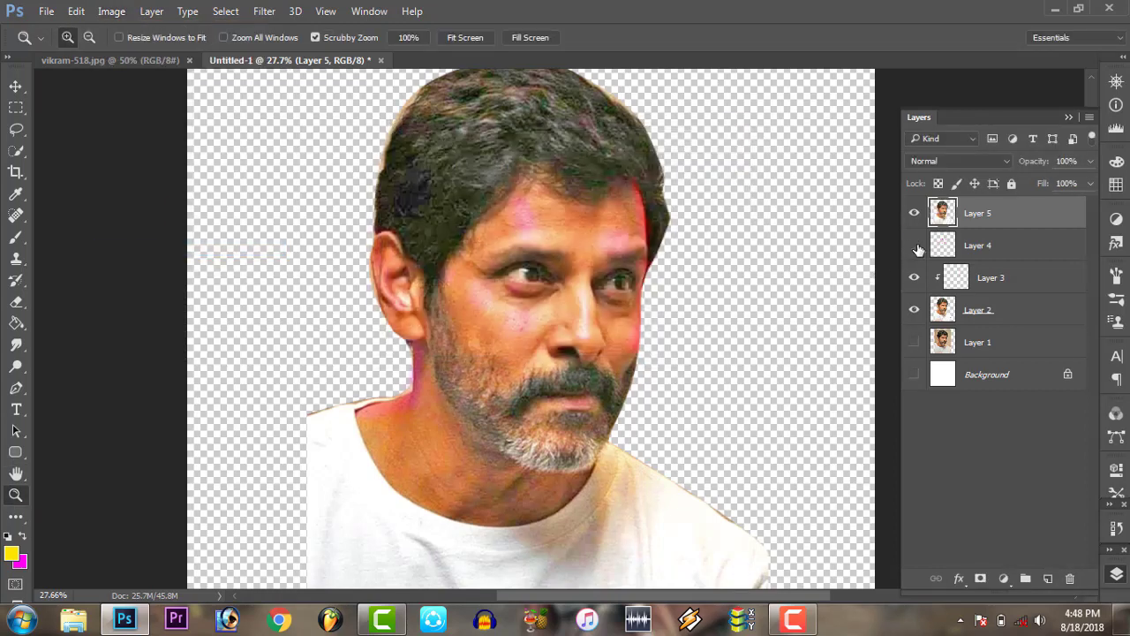
Add a new Layer 6 and set its blend mode to Color
left_click(1047, 577)
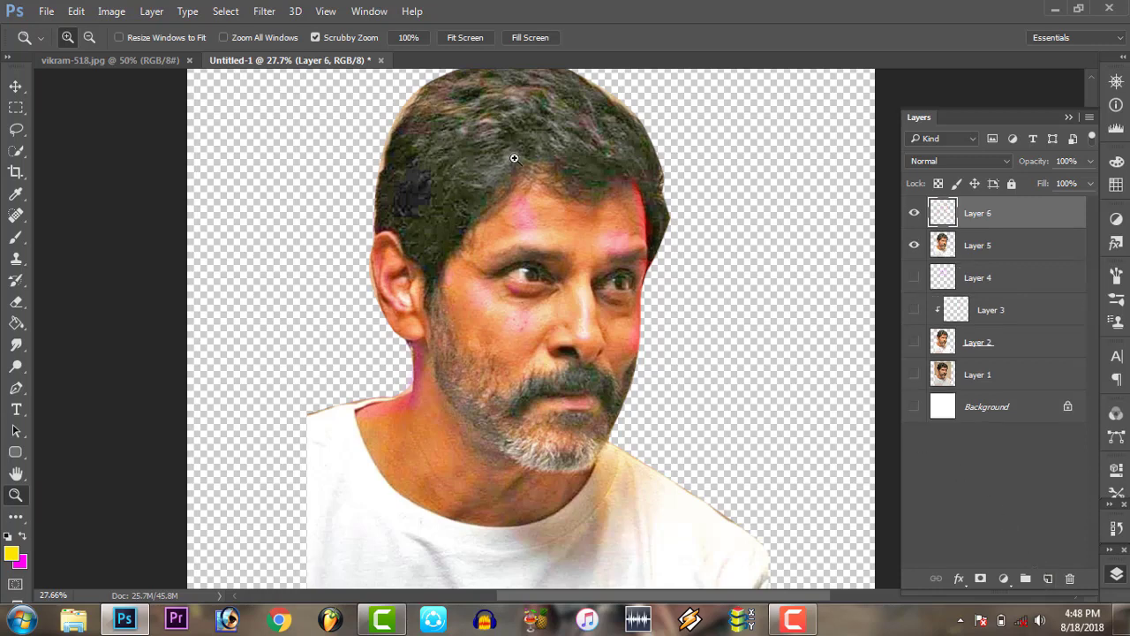
left_click_drag(513, 158, 459, 163)
left_click(958, 161)
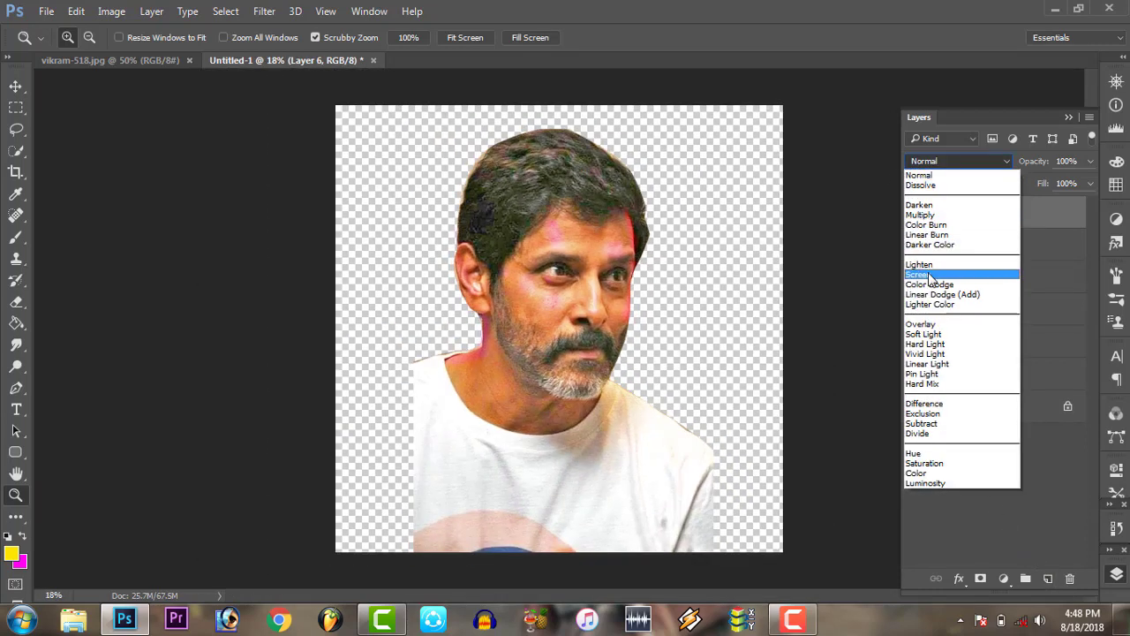
left_click(915, 472)
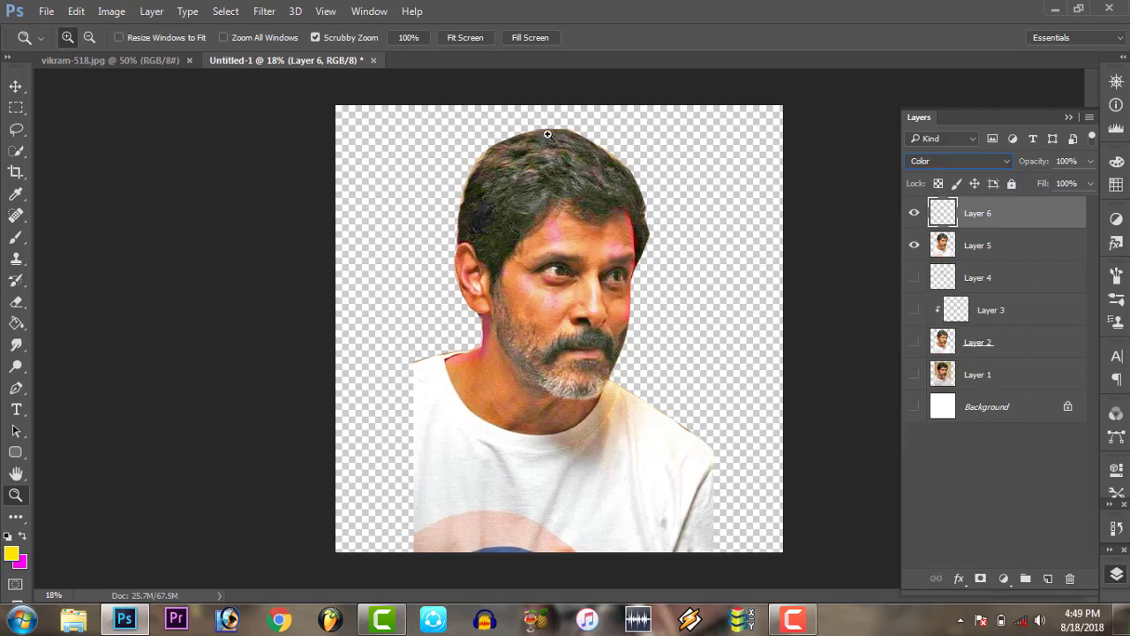
mouse_move(549, 136)
left_mouse_down()
mouse_move(592, 173)
mouse_move(519, 206)
left_mouse_up()
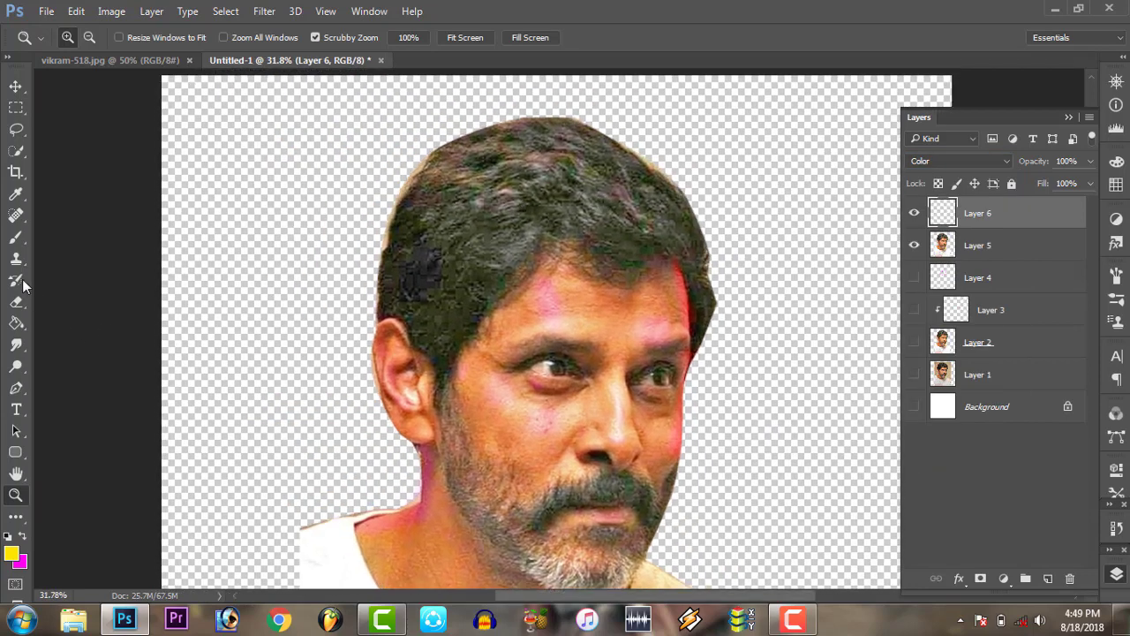
Clip Layer 6 to Layer 5 and paint yellow along the top-left and top-right hair edges
left_click(16, 236)
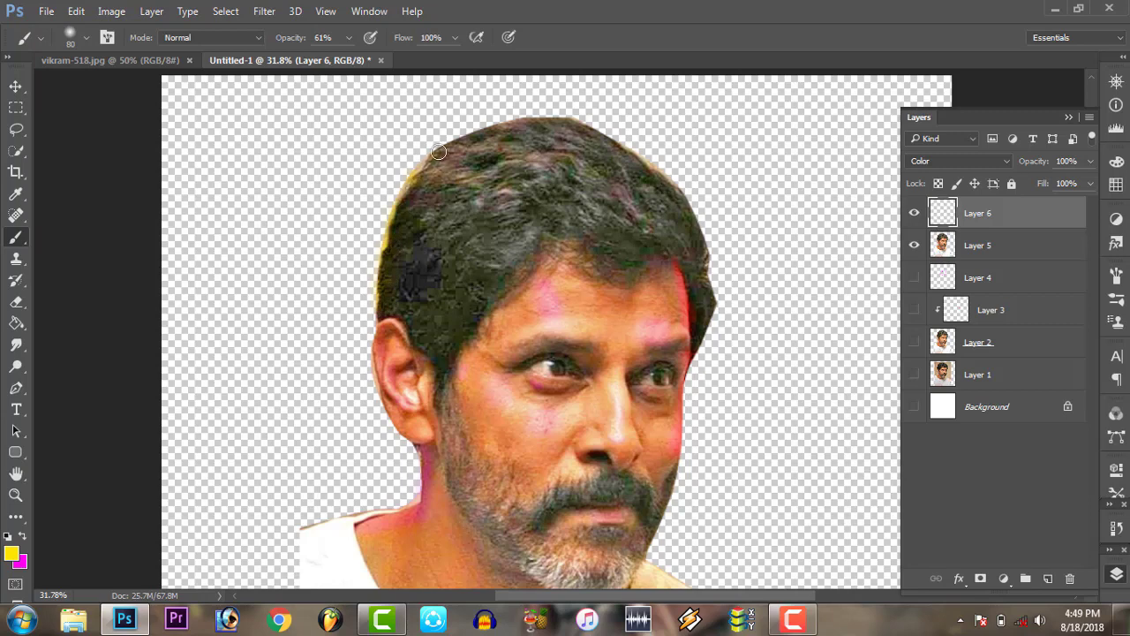
left_click_drag(439, 152, 475, 137)
key("e")
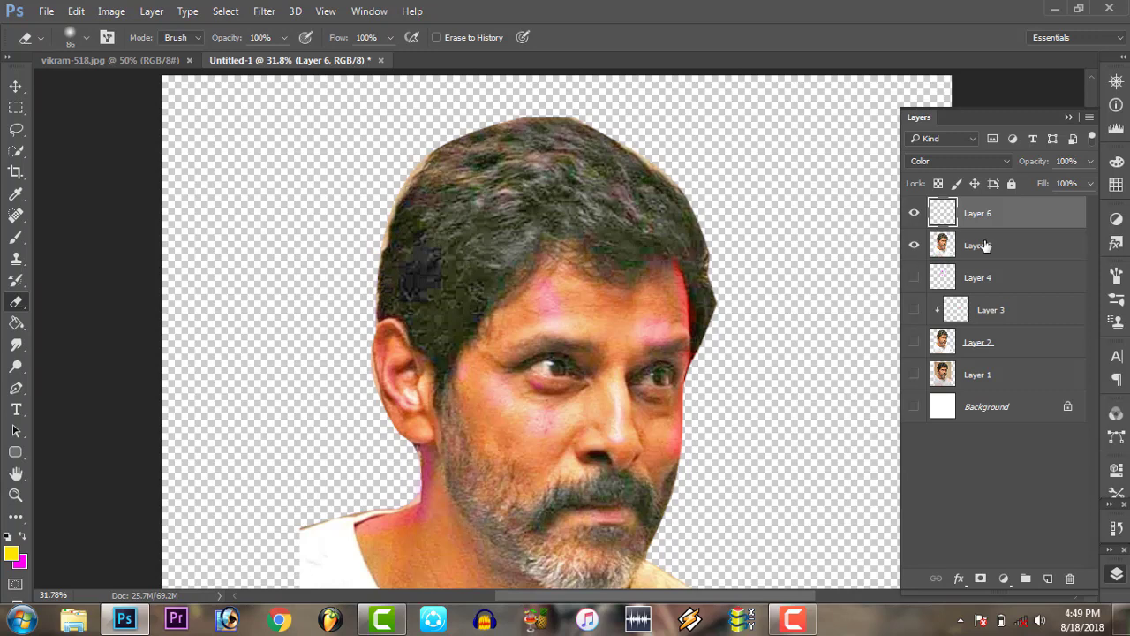
left_click(1006, 226, "alt")
key("b")
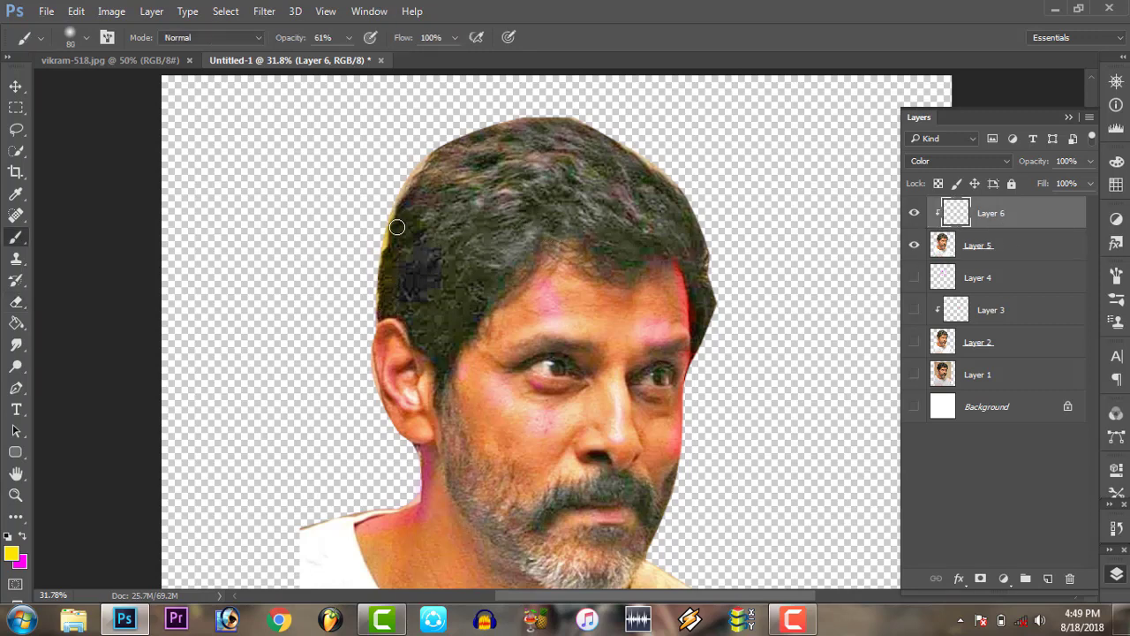
left_click_drag(415, 168, 441, 150)
mouse_move(572, 117)
left_mouse_down()
mouse_move(645, 156)
mouse_move(576, 116)
left_mouse_up()
Tint the left and right hair edges magenta at 40% brush opacity
left_click(22, 536)
left_click_drag(393, 250, 394, 303)
left_click_drag(291, 38, 274, 40)
left_click_drag(643, 154, 612, 146)
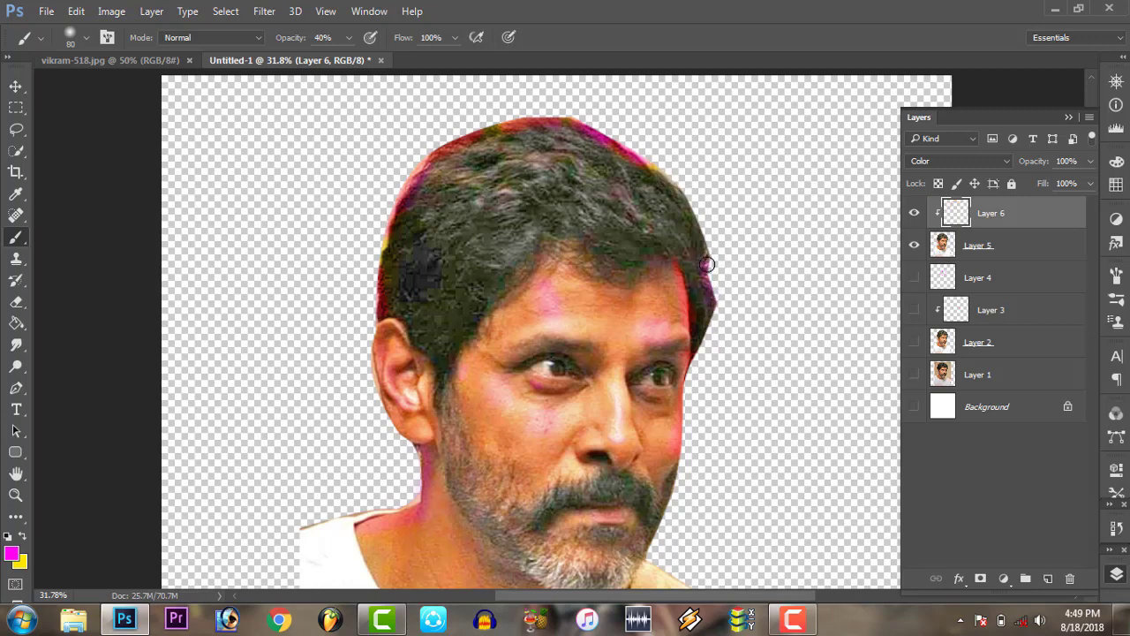
Zoom in on the hair and lower Layer 6's tint to 52% opacity, checking it hidden and shown
key("z")
right_click(540, 231)
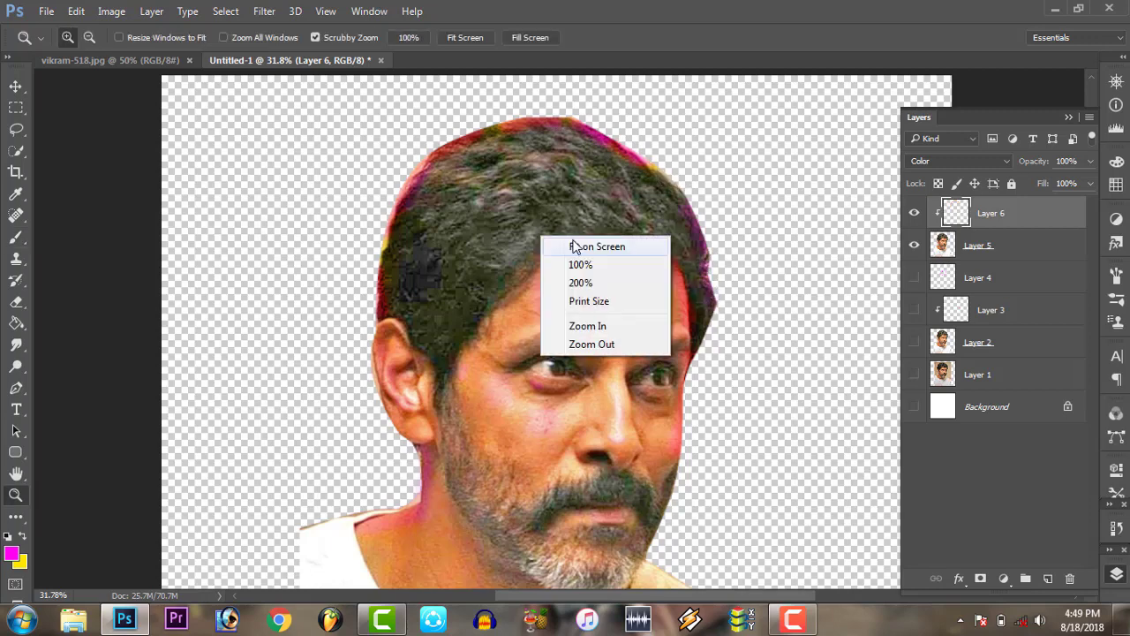
left_click(572, 242)
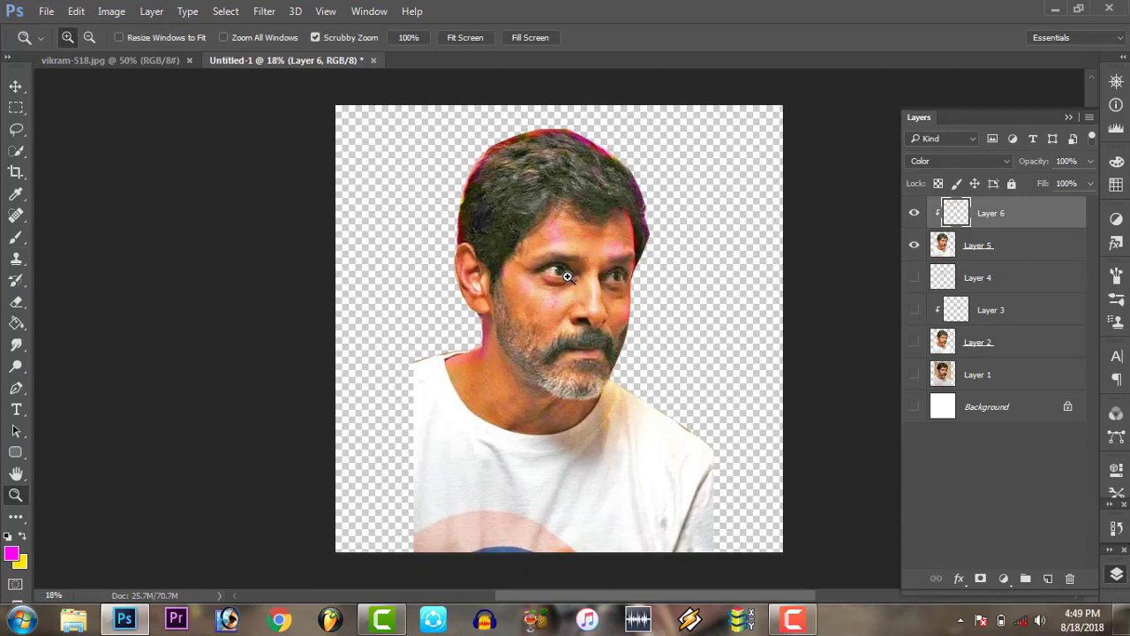
left_click(547, 143)
left_click_drag(439, 233, 444, 230)
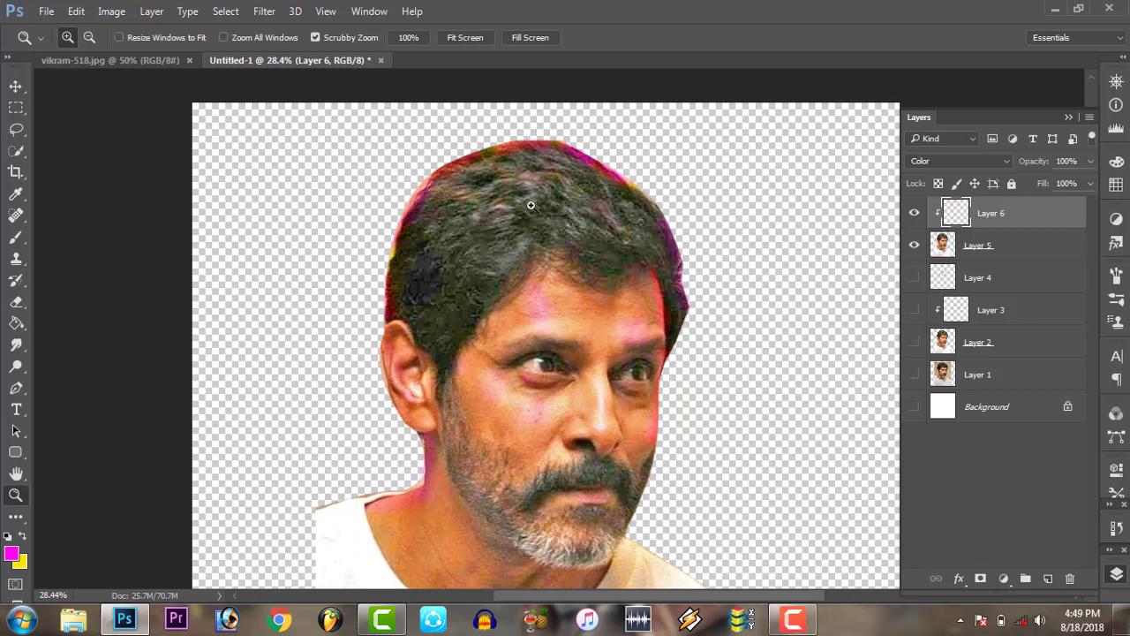
left_click_drag(1032, 162, 1037, 164)
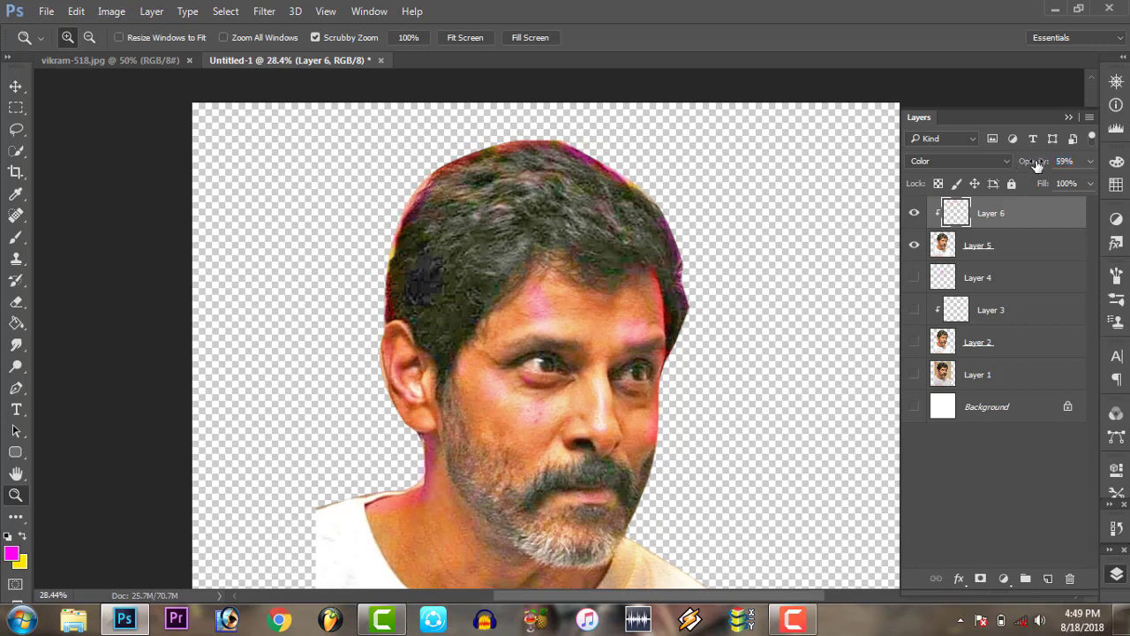
left_click(913, 215)
left_click(914, 215)
left_click_drag(460, 199, 516, 225)
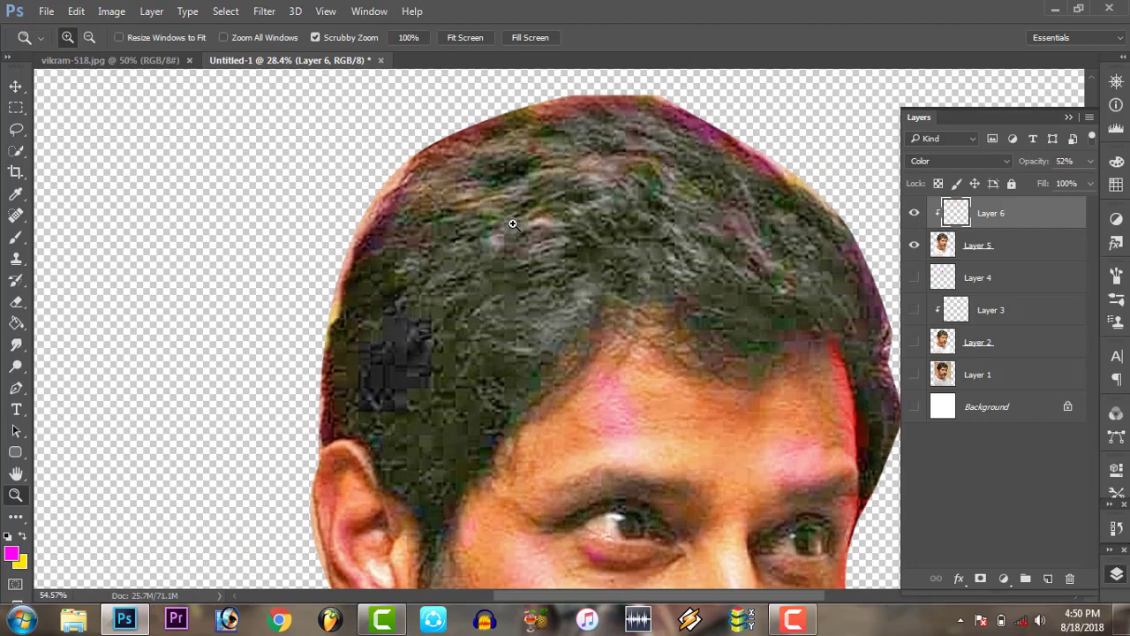
Reset colours to default black and white and set up a 177 px Brush
left_click(8, 536)
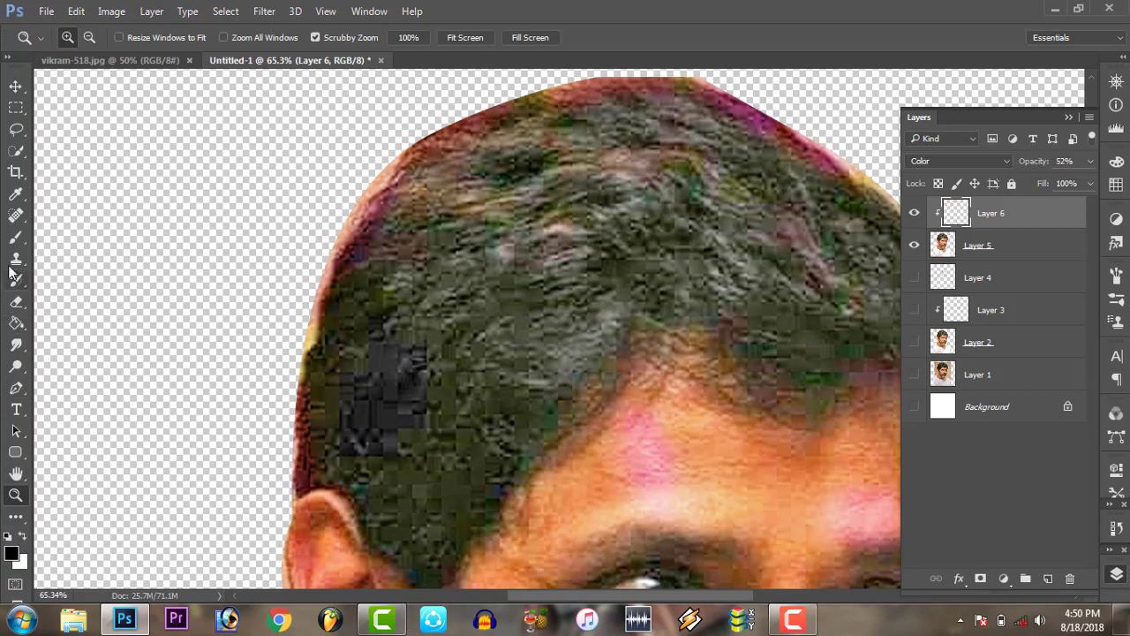
left_click(16, 237)
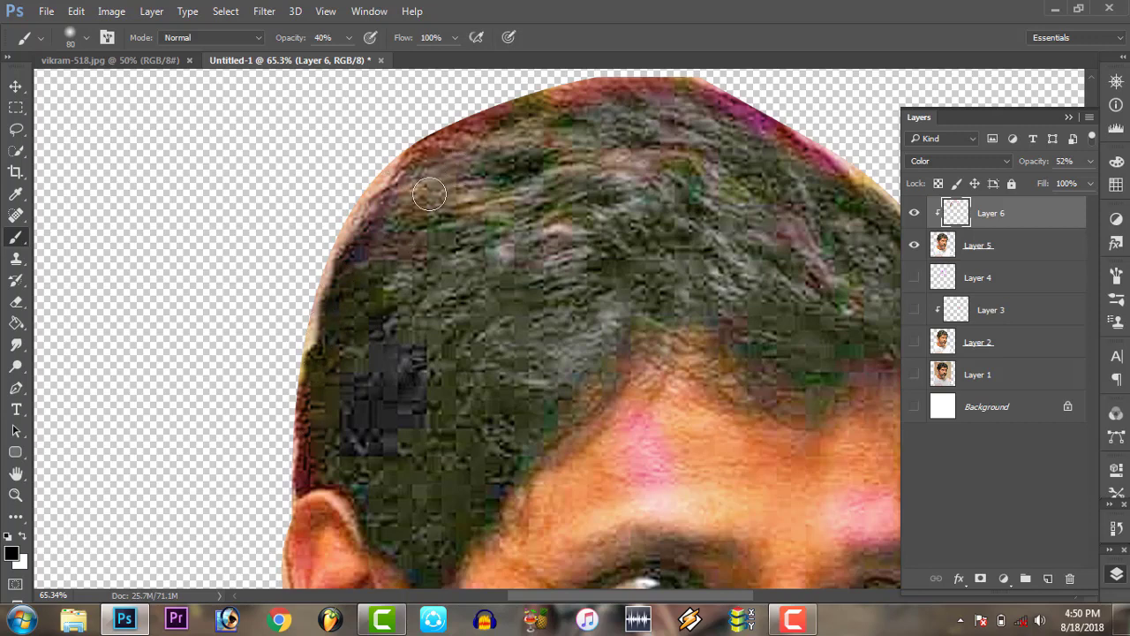
right_click(651, 203)
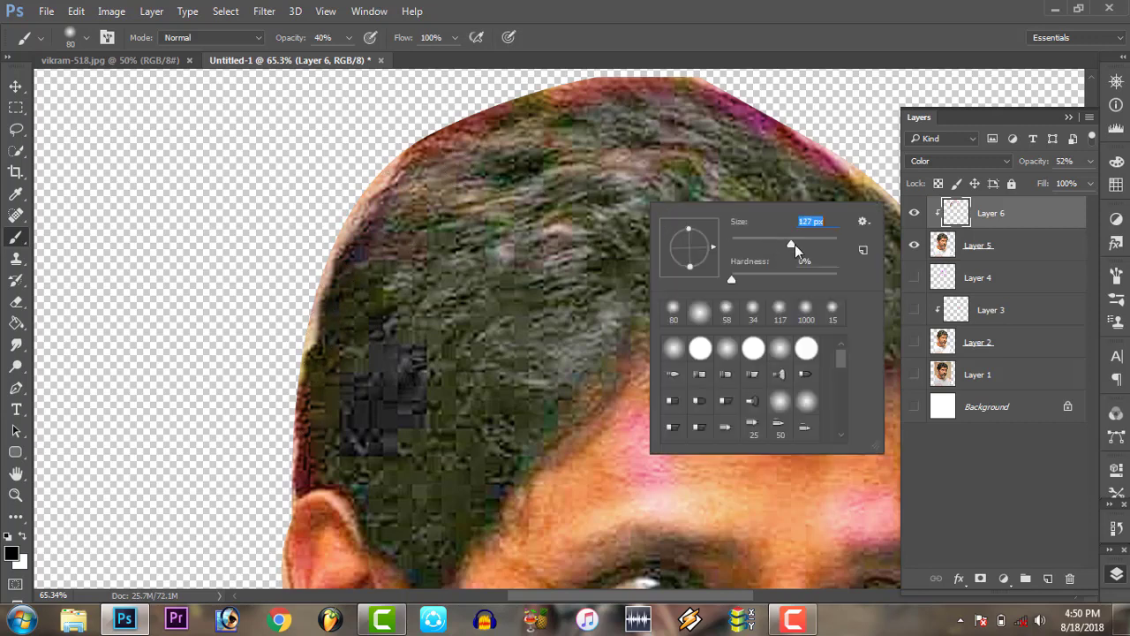
left_click_drag(795, 245, 801, 244)
key("Return")
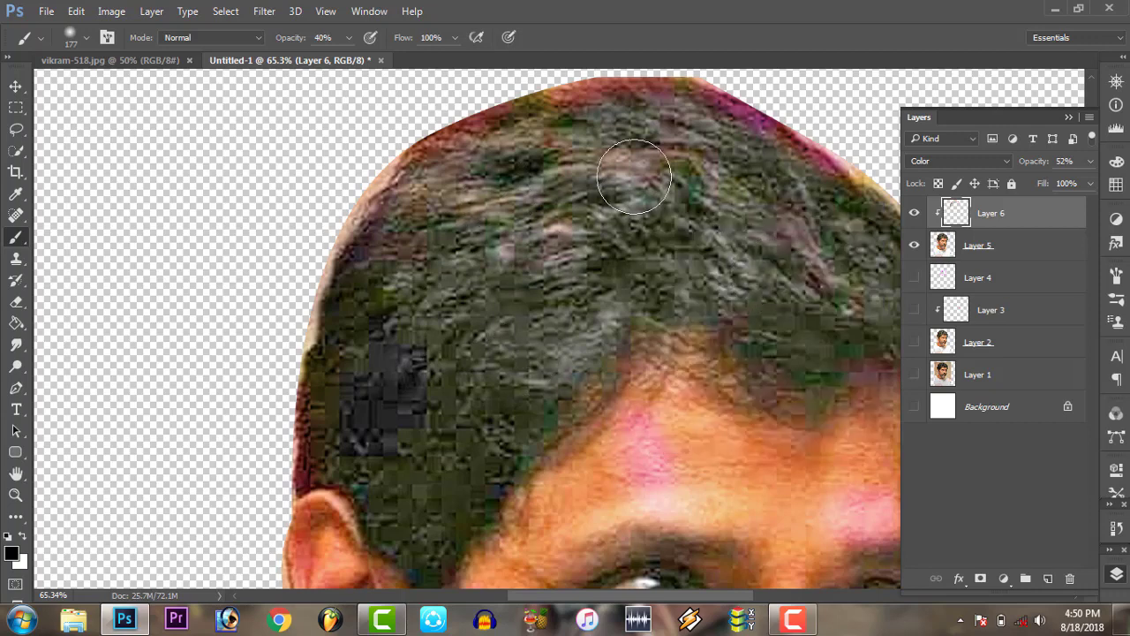
key("z")
right_click(443, 332)
left_click(499, 343)
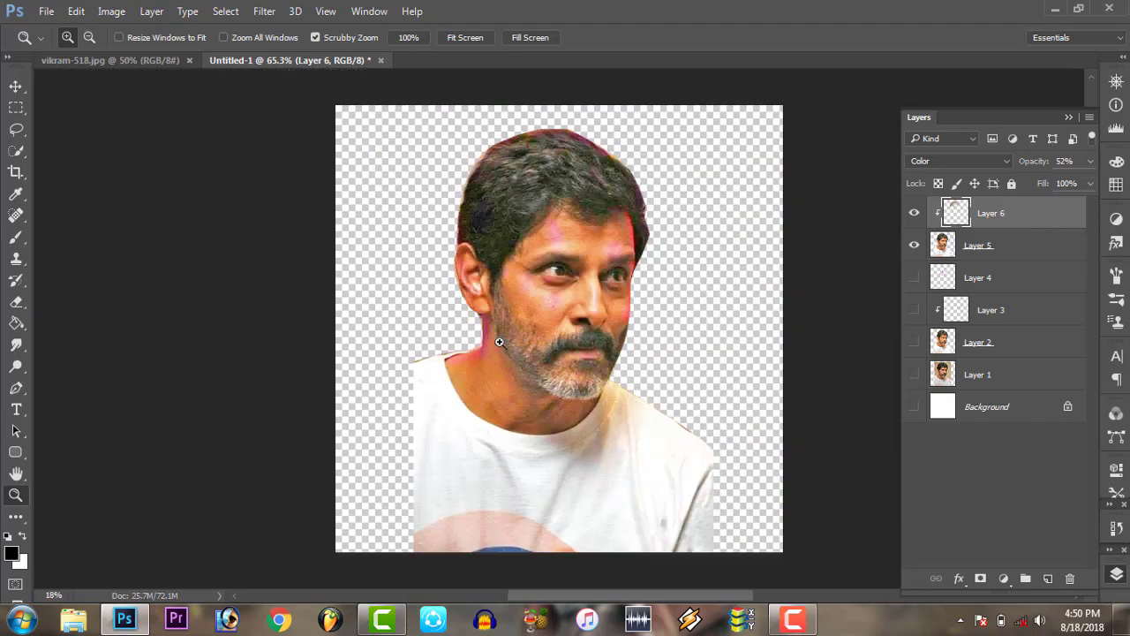
left_click(915, 215)
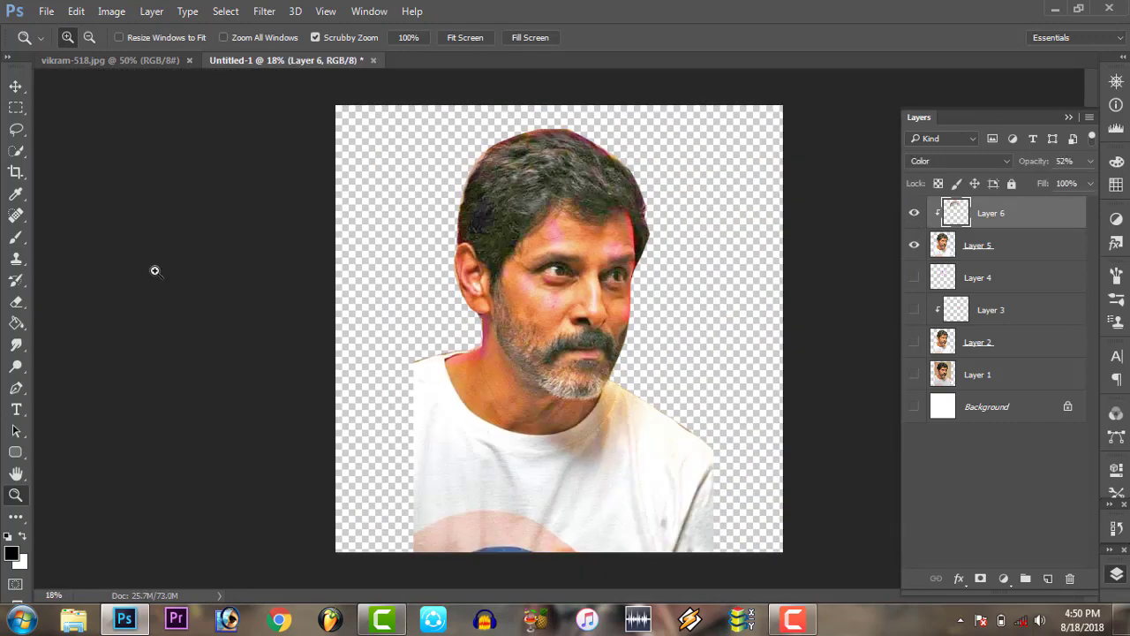
left_click(16, 237)
left_click_drag(296, 42, 309, 42)
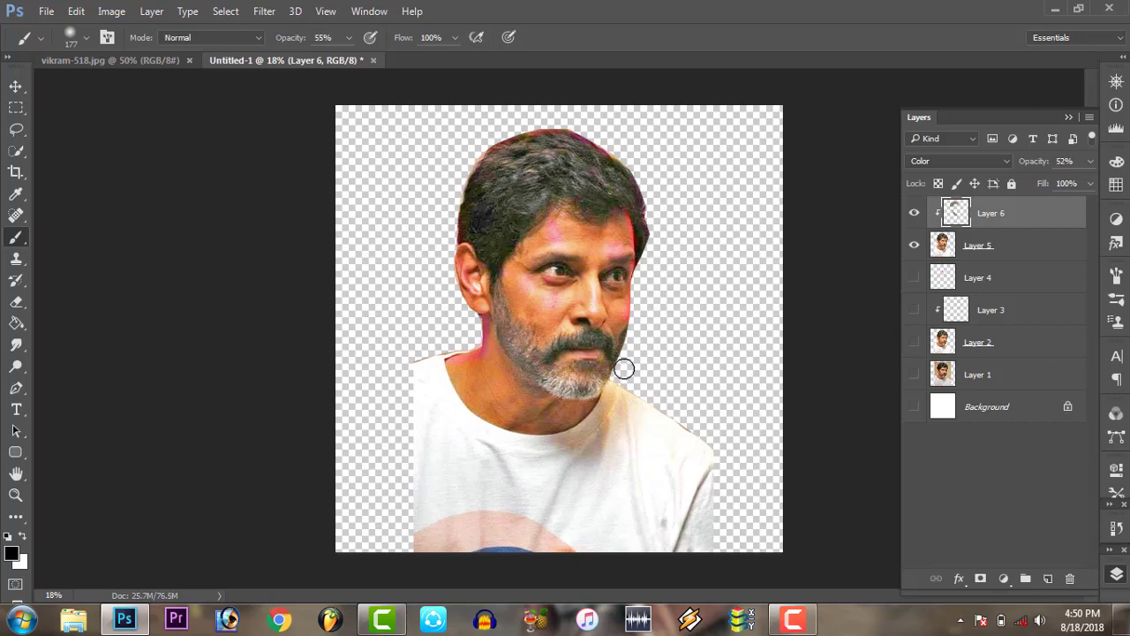
key("z")
left_click_drag(552, 348, 616, 379)
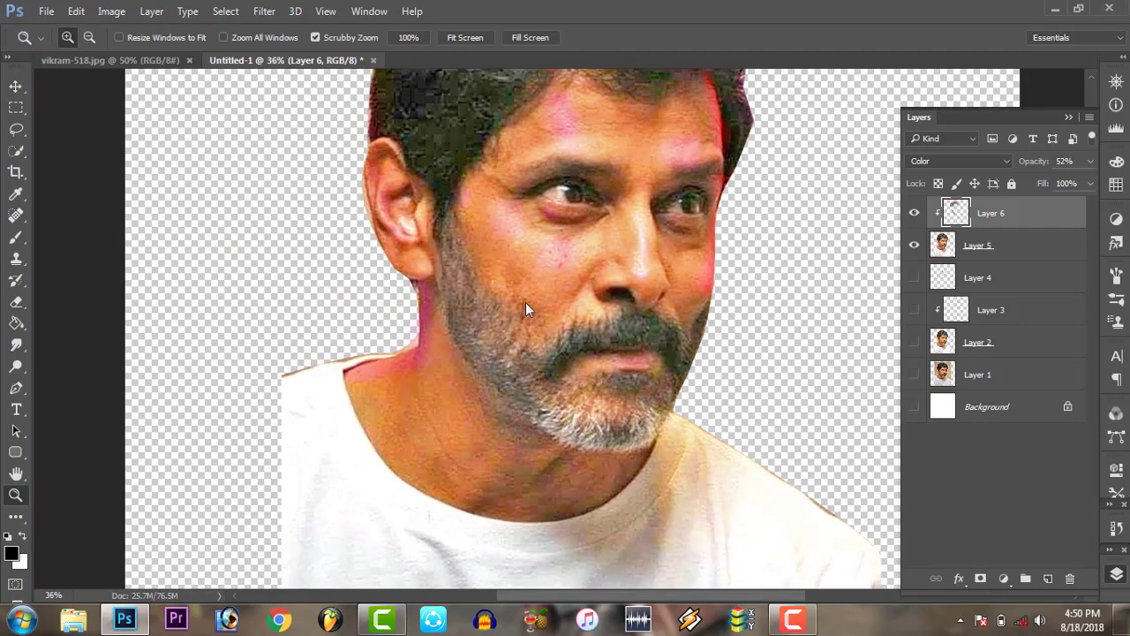
key("ctrl+0")
left_click(914, 215)
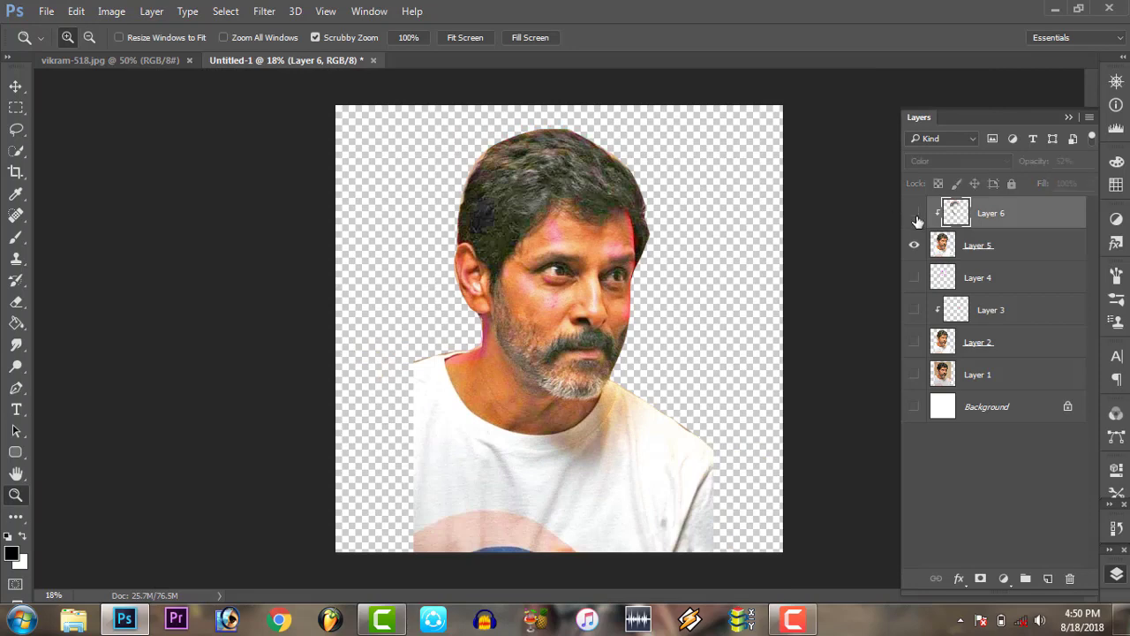
left_click(916, 217)
left_click_drag(542, 335, 583, 336)
left_click(16, 301)
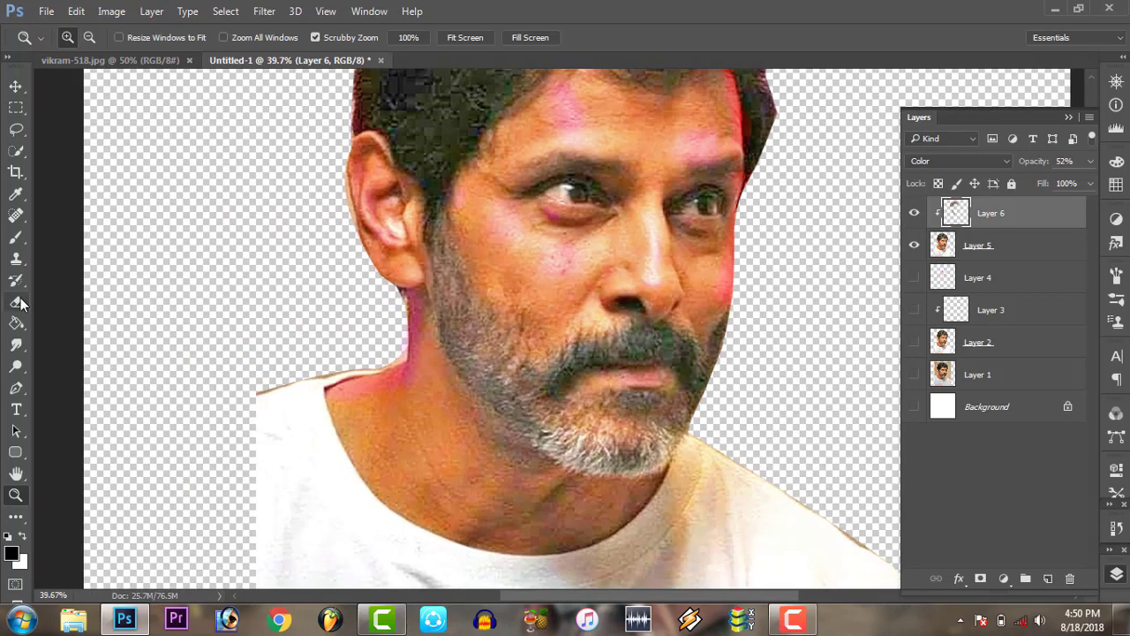
right_click(556, 293)
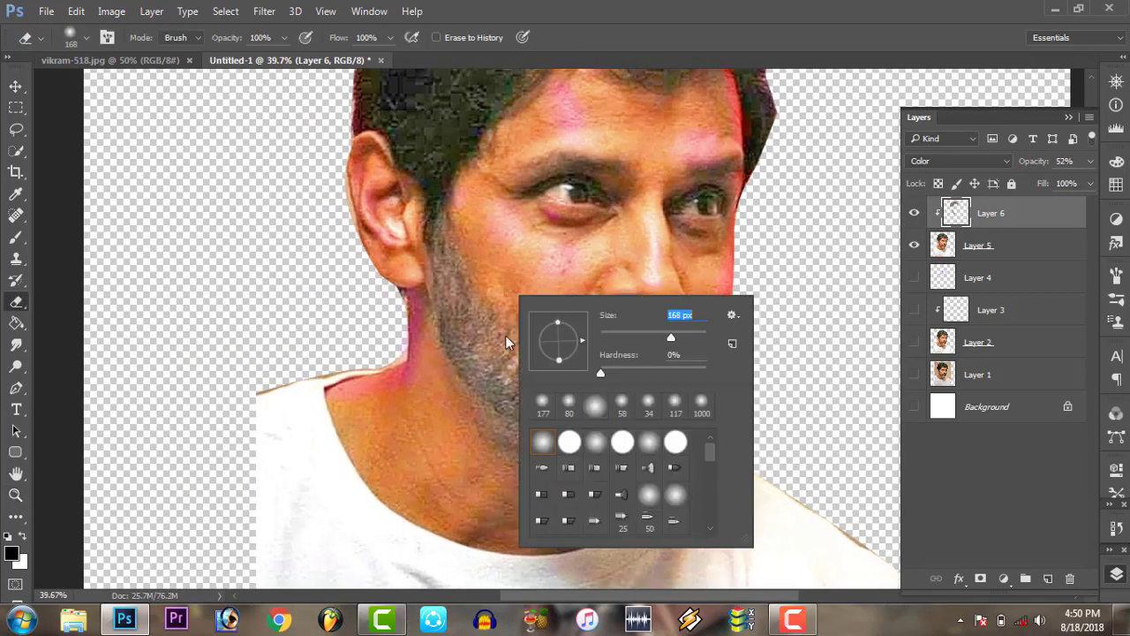
key("Return")
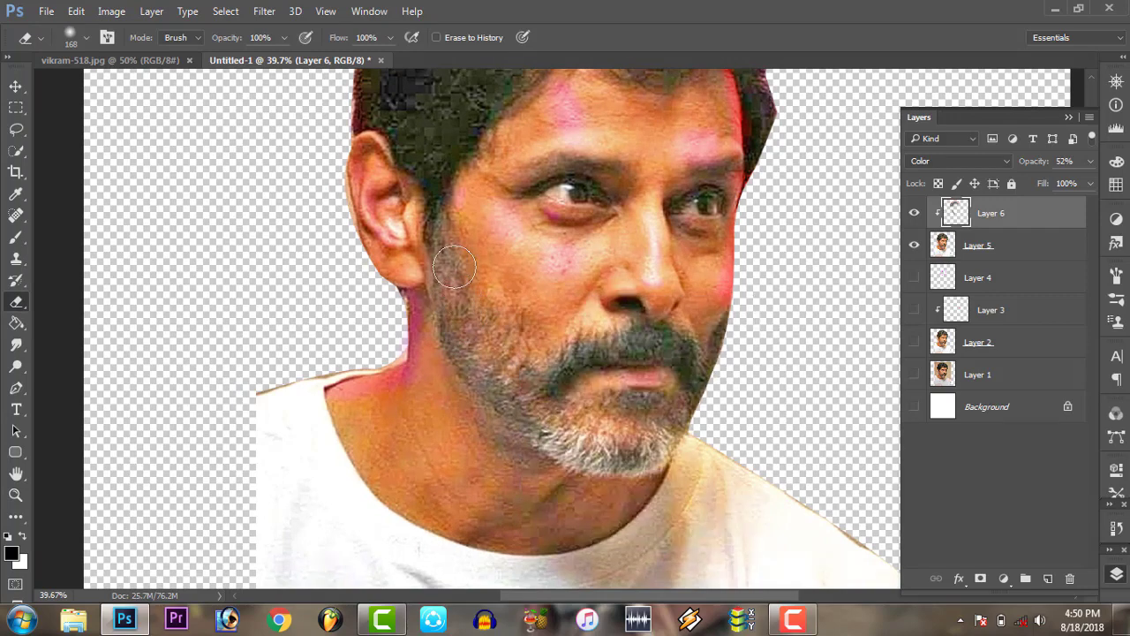
left_click(16, 494)
right_click(492, 272)
left_click(539, 284)
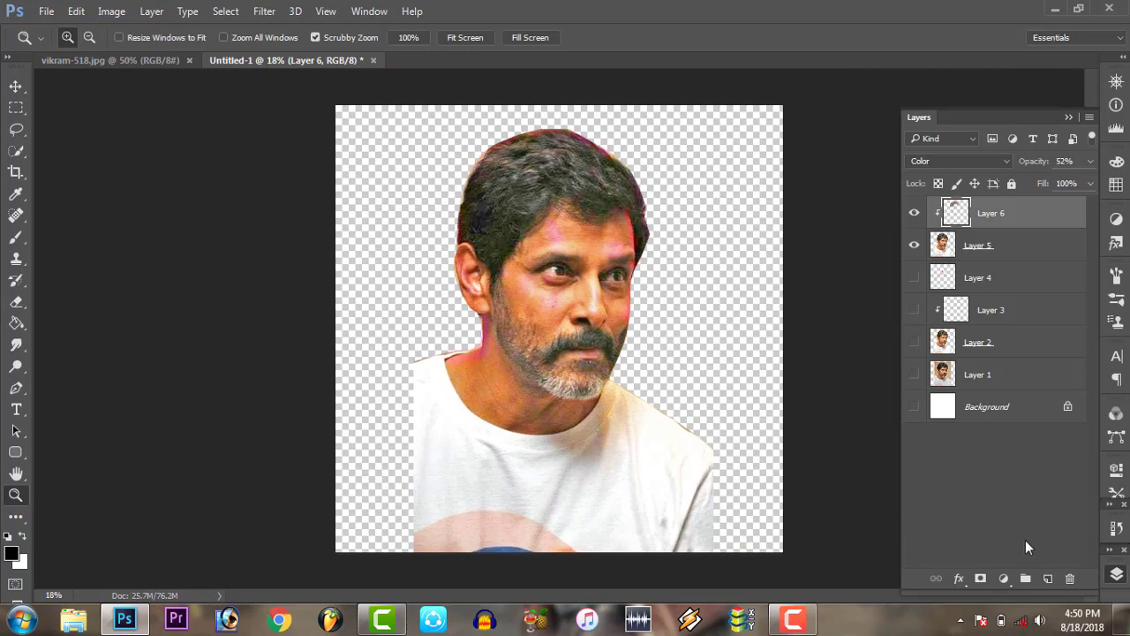
Add Layer 7 and fill it with a merged copy of the portrait via Apply Image
left_click(1048, 578)
left_click(112, 12)
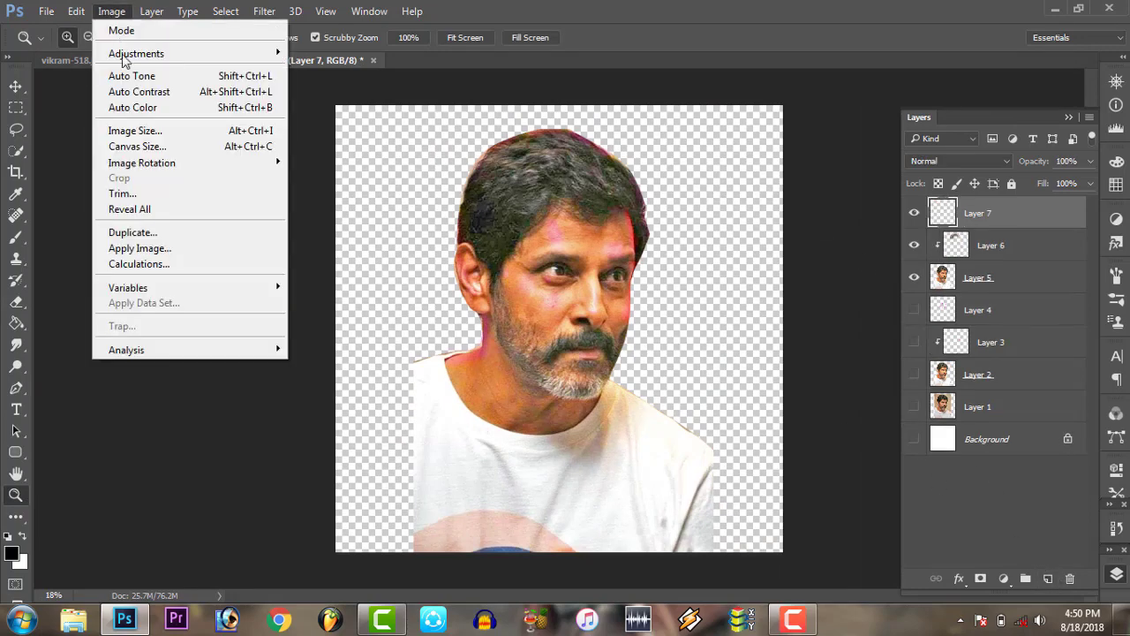
left_click(139, 248)
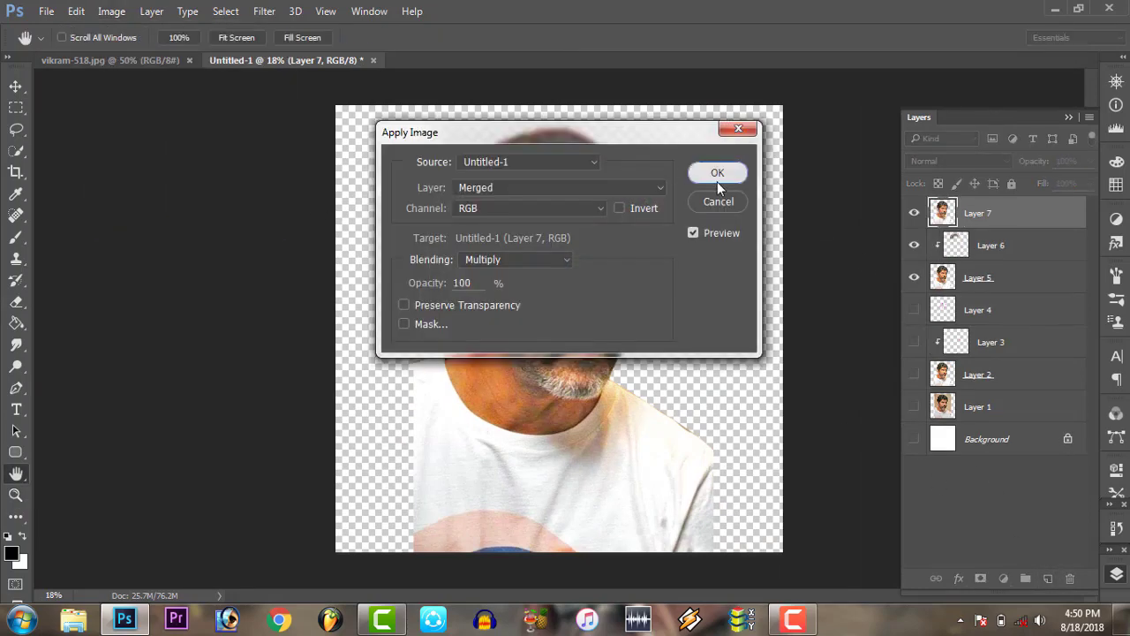
left_click(717, 173)
Hide Layers 5 and 6 and add an empty Layer 8 above Layer 7
left_click_drag(914, 246, 913, 284)
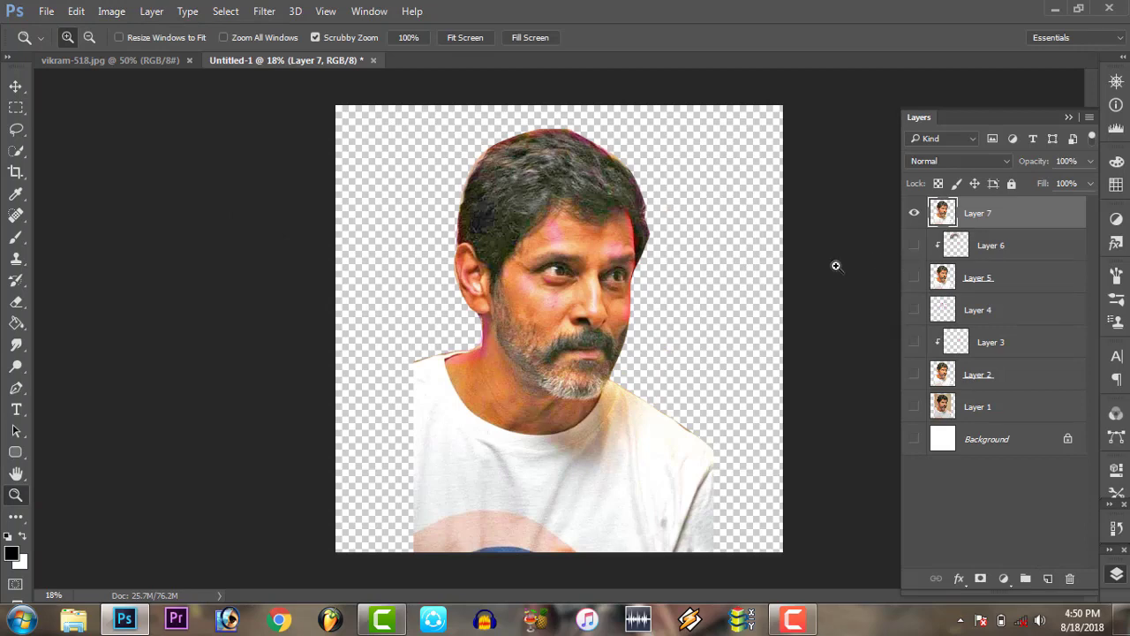
left_click_drag(566, 317, 835, 256)
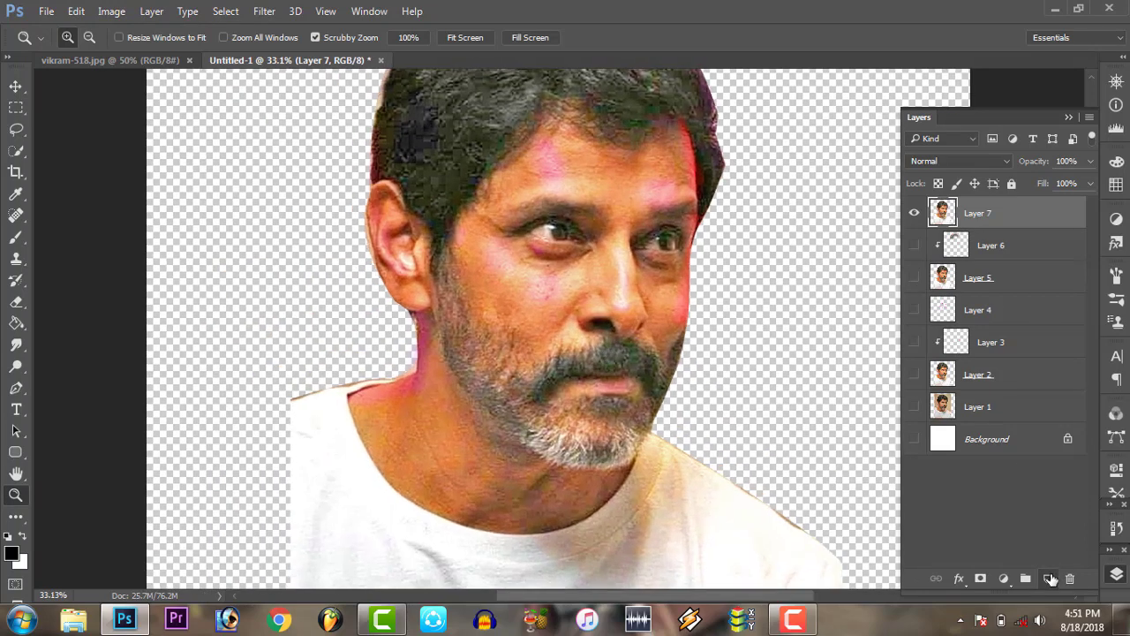
left_click(1049, 578)
left_click(17, 238)
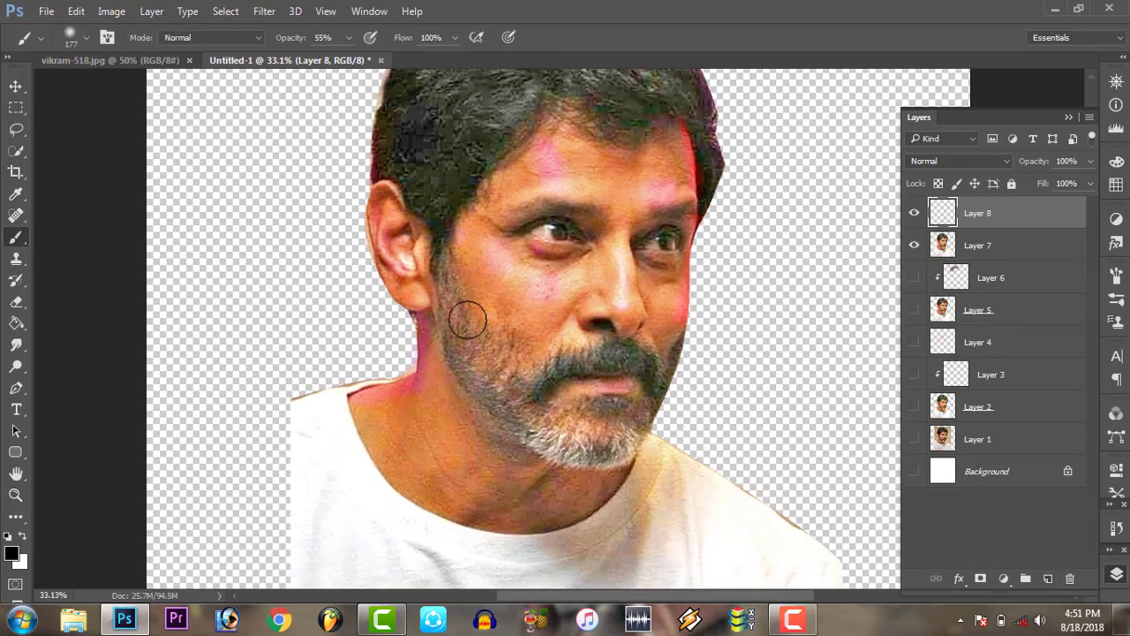
Undo a too-dark cheek stroke and reduce the brush flow to 43%
left_click_drag(442, 269, 472, 371)
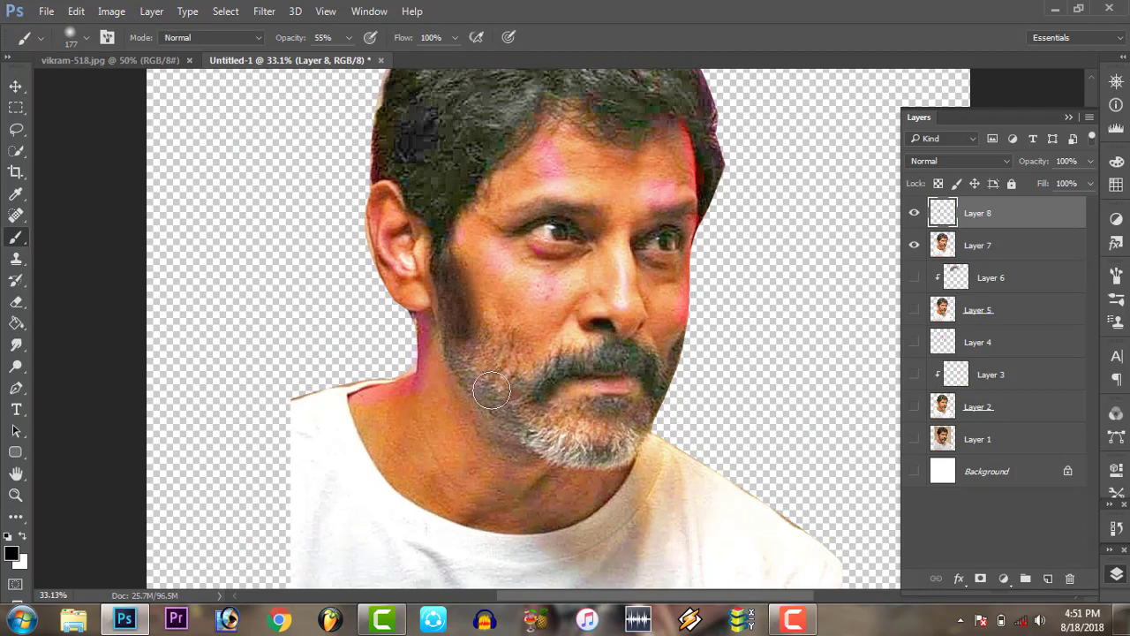
key("ctrl+z")
left_click_drag(296, 42, 281, 40)
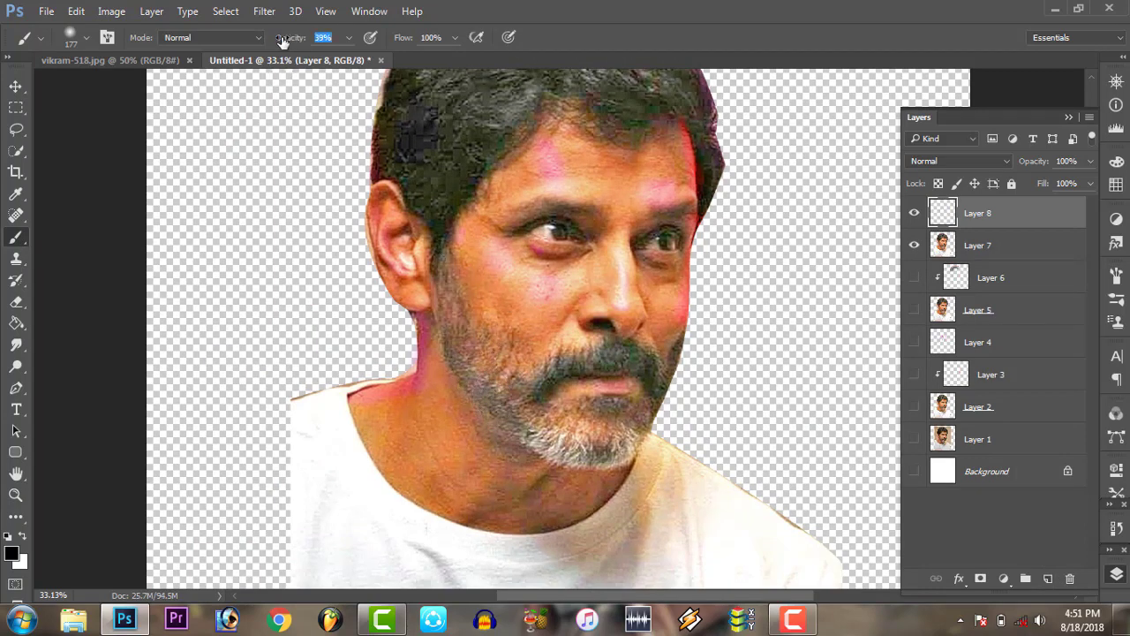
left_click_drag(414, 36, 382, 42)
type("43")
key("Return")
Lower brush opacity to 21% and faintly darken the cheek and chin beard
left_click_drag(291, 40, 276, 41)
mouse_move(471, 344)
left_mouse_down()
mouse_move(449, 273)
mouse_move(450, 317)
left_mouse_up()
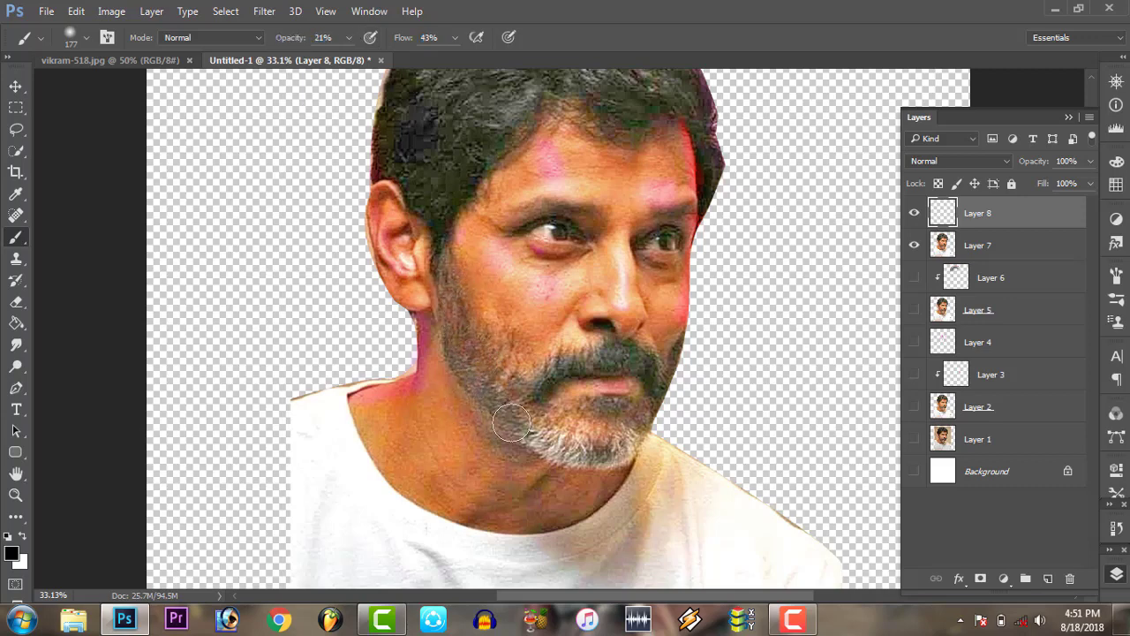
mouse_move(513, 413)
left_mouse_down()
mouse_move(535, 436)
mouse_move(631, 442)
mouse_move(548, 433)
mouse_move(586, 476)
mouse_move(650, 411)
mouse_move(620, 446)
mouse_move(543, 437)
mouse_move(556, 445)
mouse_move(541, 415)
mouse_move(498, 382)
mouse_move(503, 371)
mouse_move(521, 414)
left_mouse_up()
Fit the image in view and soften Layer 8's opacity, comparing it hidden and shown
key("z")
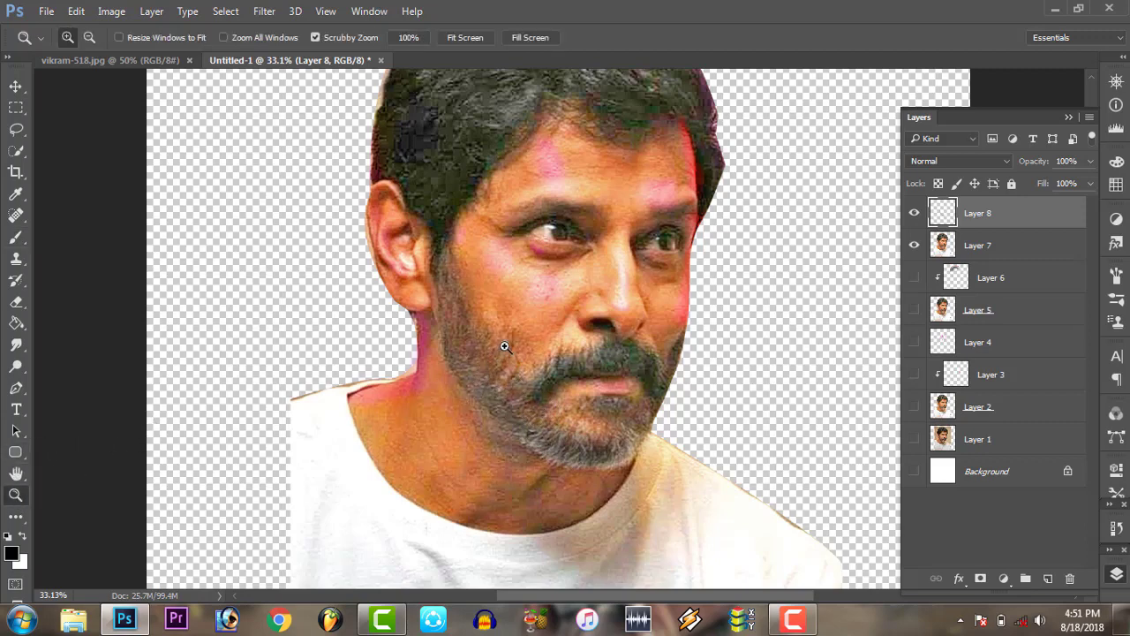
right_click(504, 346)
left_click(525, 360)
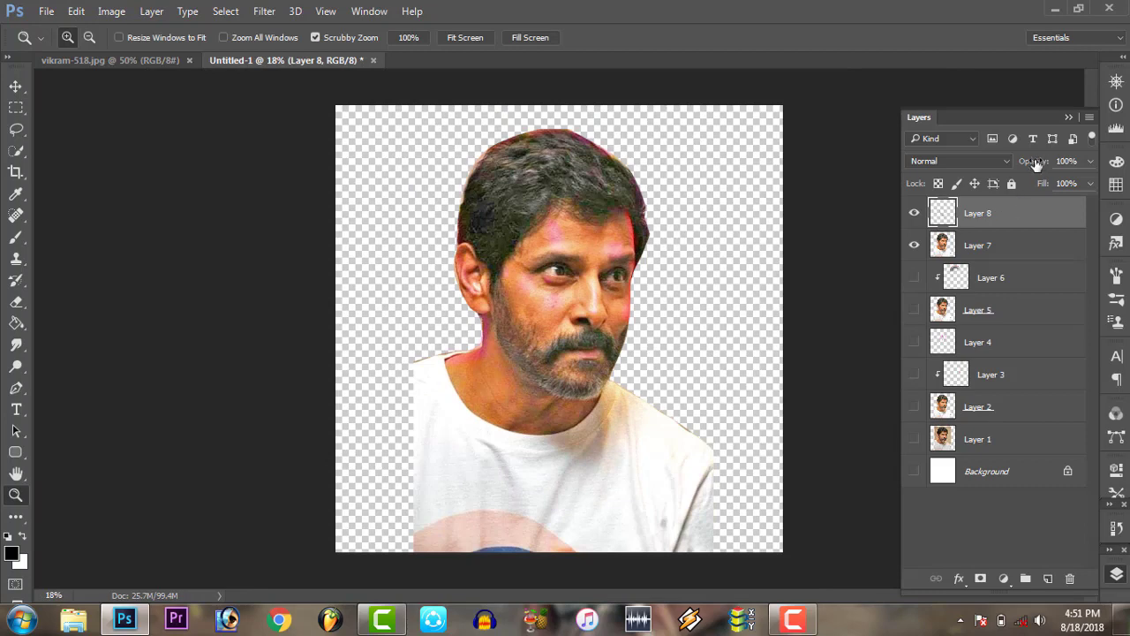
left_click_drag(1036, 165, 1032, 165)
left_click(918, 217)
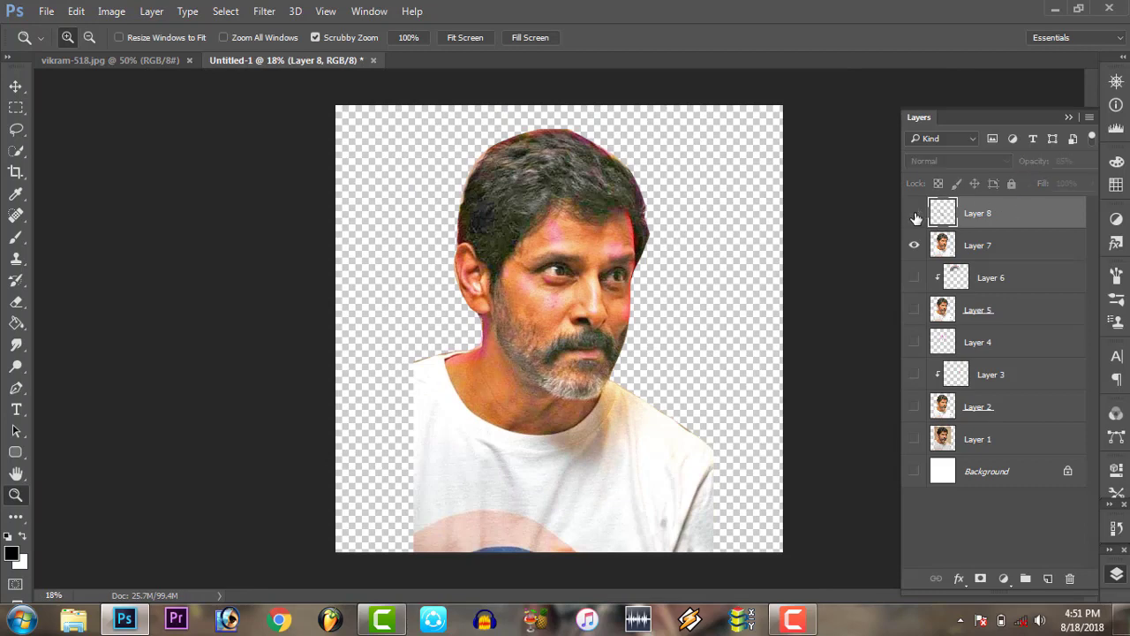
left_click(914, 219)
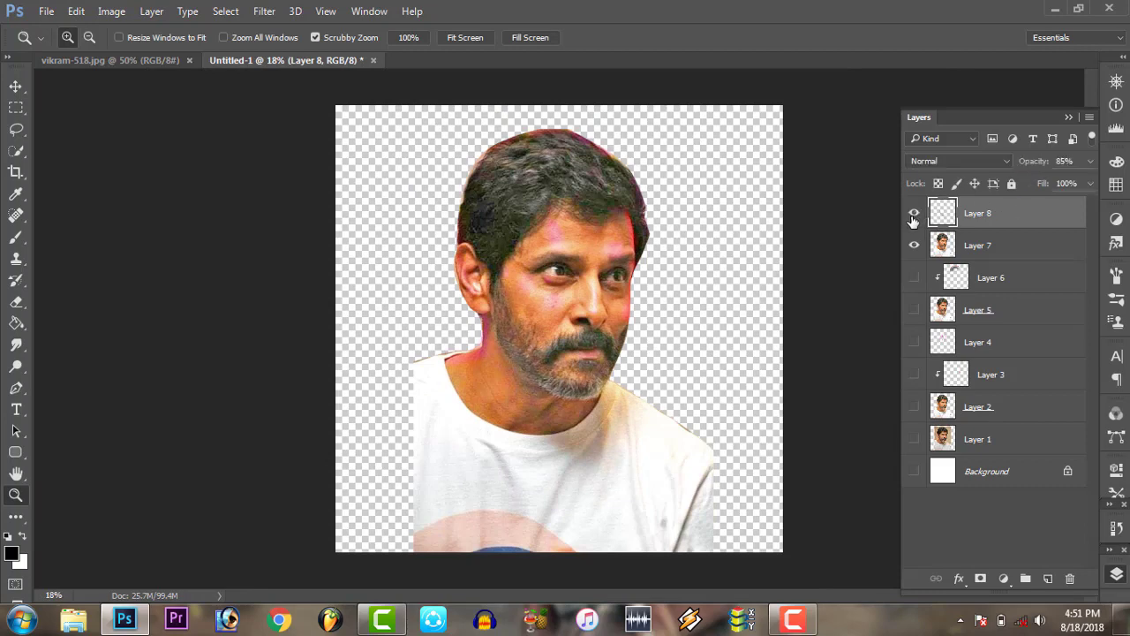
Merge Layer 8 down into Layer 7 and duplicate it as Layer 7 copy
right_click(992, 222)
left_click(711, 547)
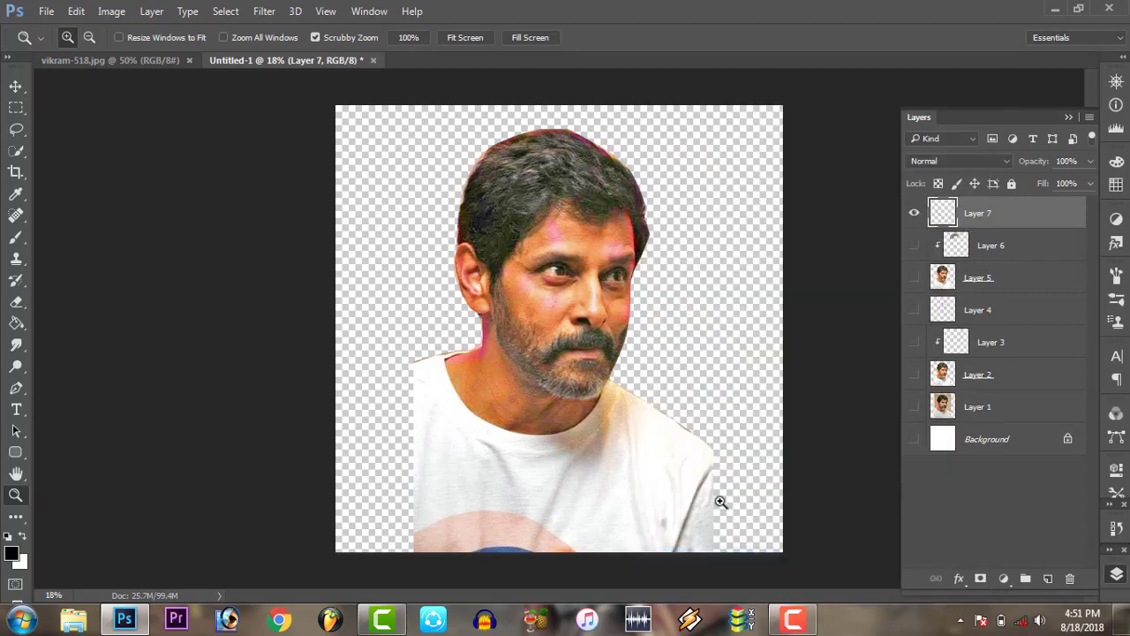
left_click_drag(590, 262, 746, 245)
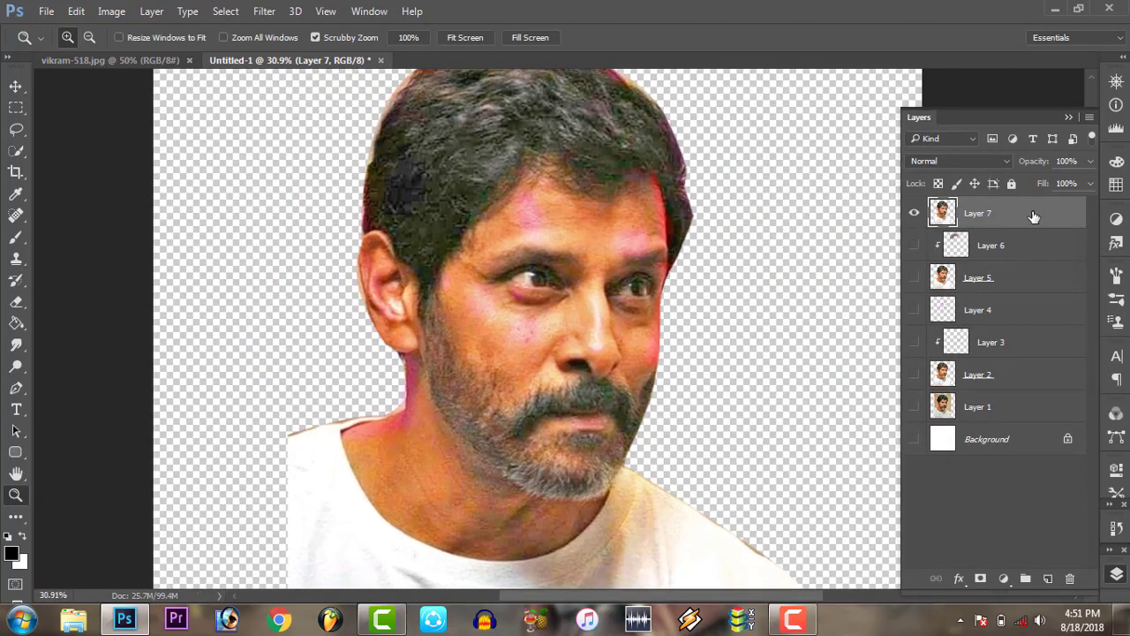
left_click_drag(1034, 216, 1048, 578)
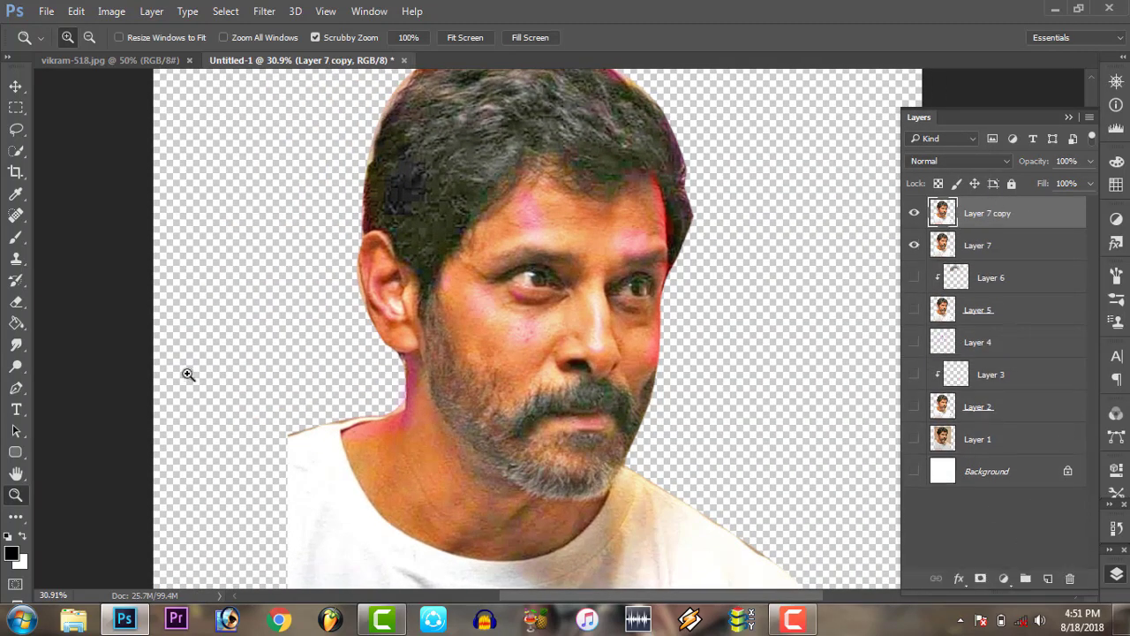
Dodge the forehead, temple and upper ear with a resized soft brush
left_click(16, 367)
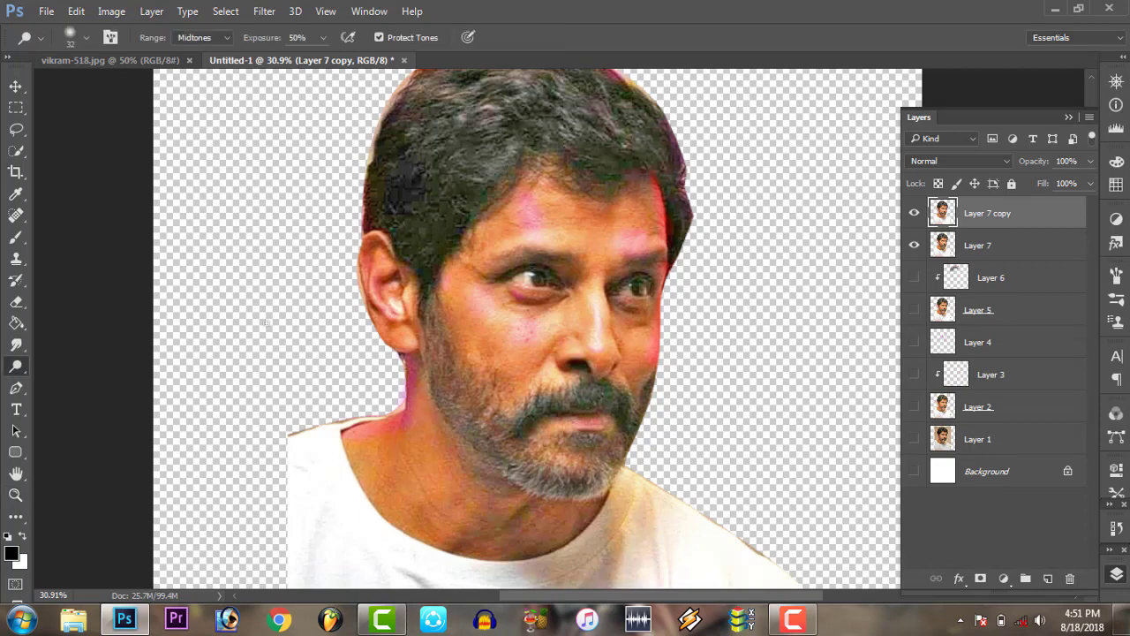
right_click(615, 235)
left_click_drag(719, 275, 739, 276)
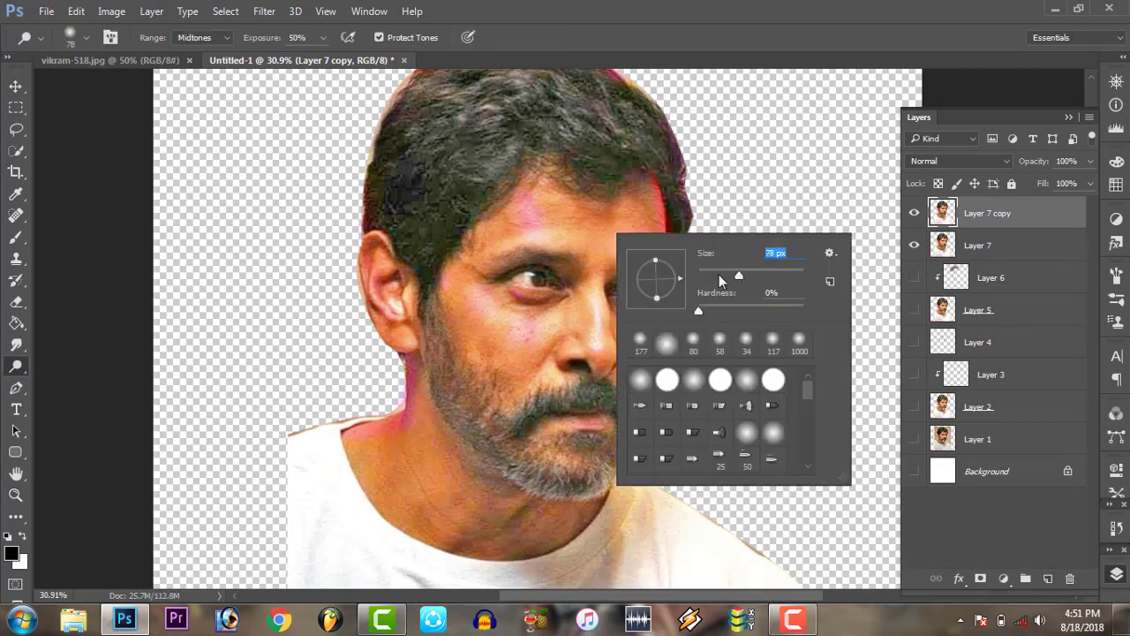
left_click(297, 37)
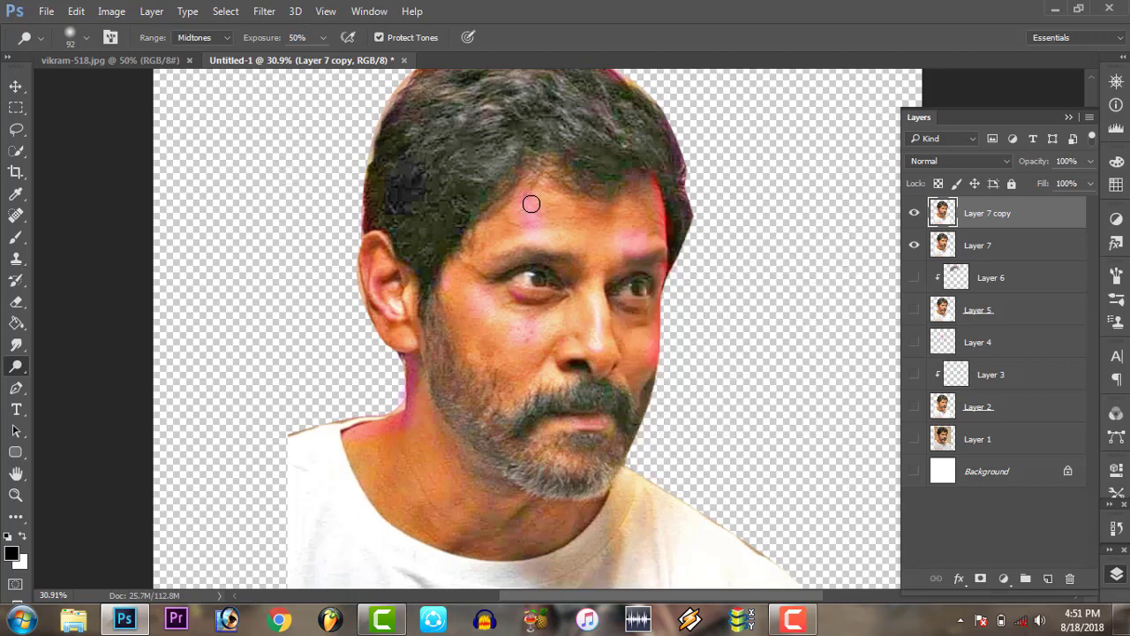
mouse_move(531, 204)
left_mouse_down()
mouse_move(535, 234)
mouse_move(598, 221)
left_mouse_up()
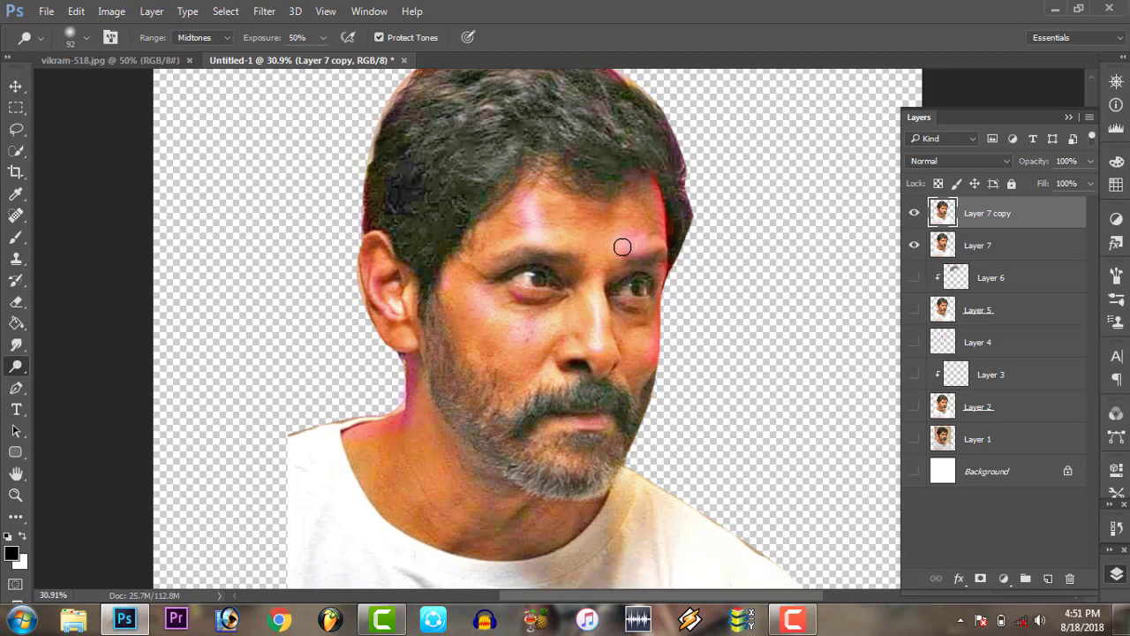
mouse_move(623, 247)
left_mouse_down()
mouse_move(606, 252)
mouse_move(644, 239)
left_mouse_up()
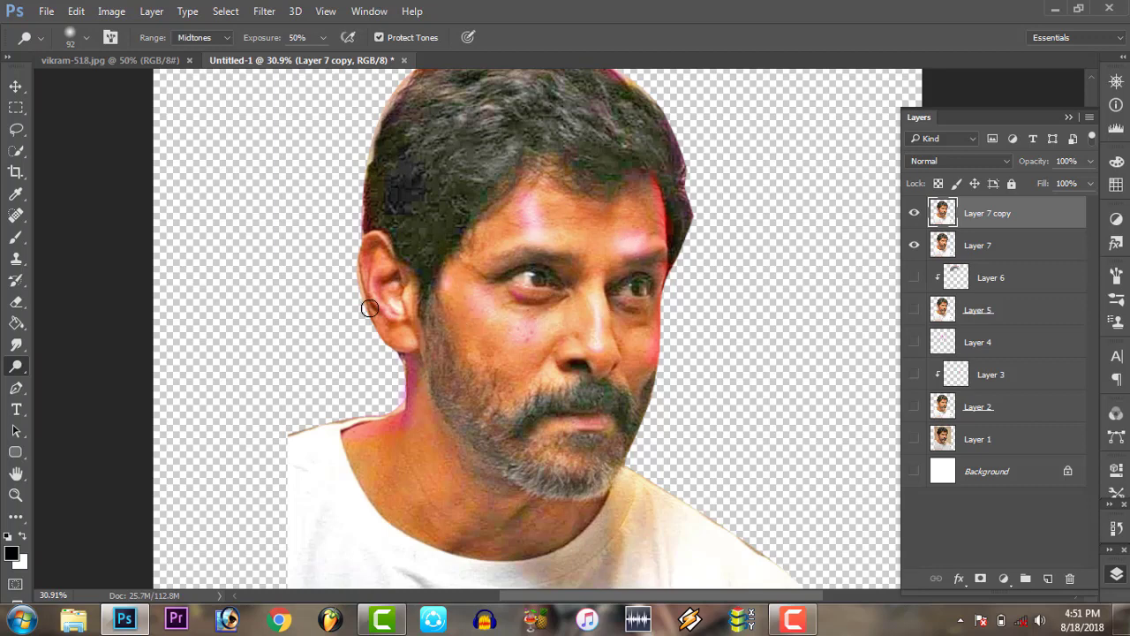
mouse_move(374, 308)
left_mouse_down()
mouse_move(393, 318)
mouse_move(387, 290)
left_mouse_up()
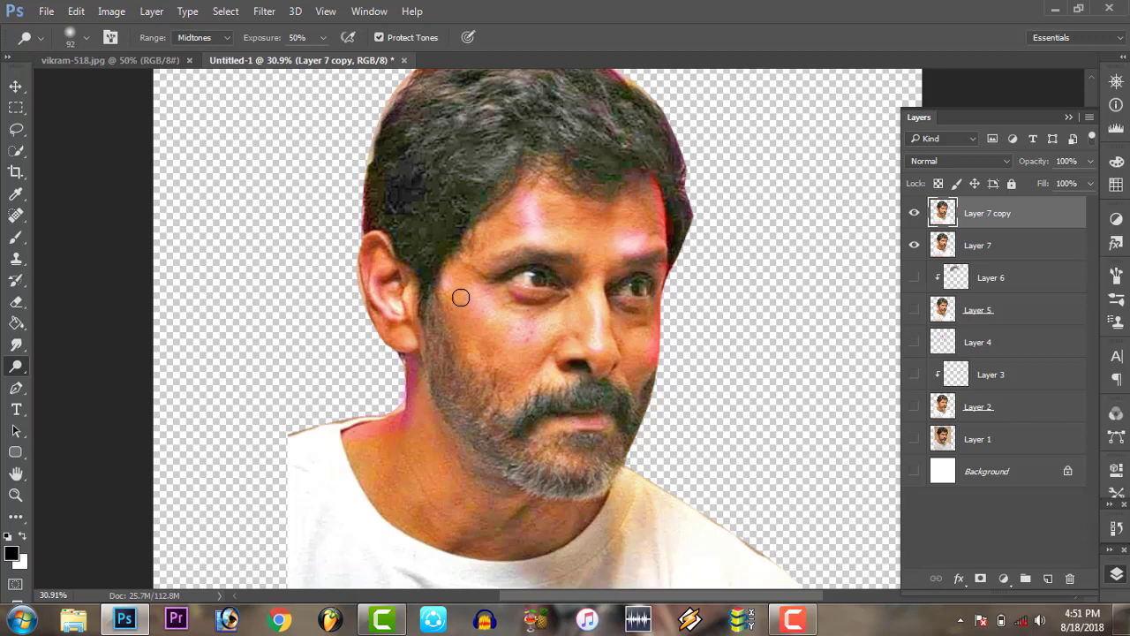
Enlarge the dodge brush to 124 px and lighten the left cheek and right cheek edge
right_click(555, 327)
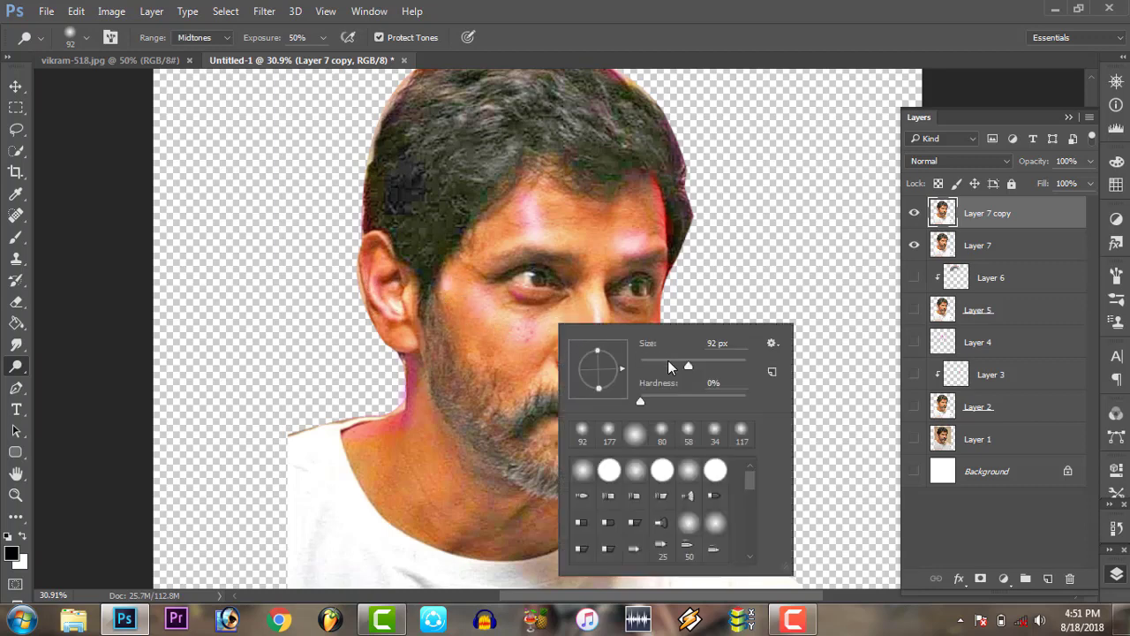
left_click_drag(695, 369, 699, 369)
left_click(541, 326)
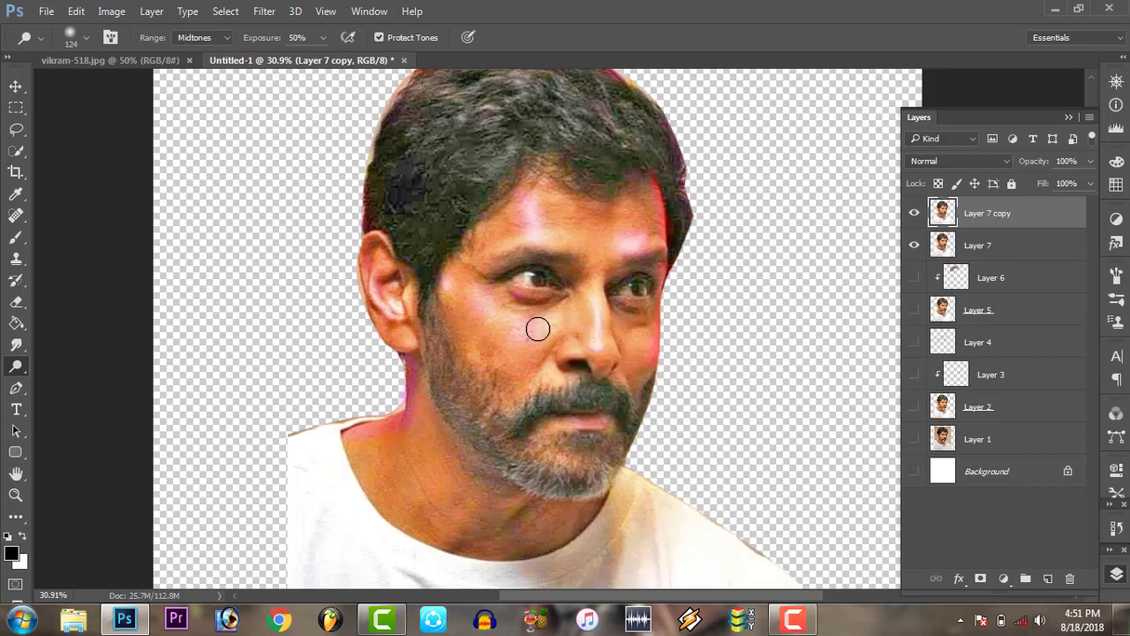
mouse_move(529, 339)
left_mouse_down()
mouse_move(467, 295)
mouse_move(538, 336)
left_mouse_up()
mouse_move(671, 323)
left_mouse_down()
mouse_move(643, 345)
mouse_move(652, 431)
left_mouse_up()
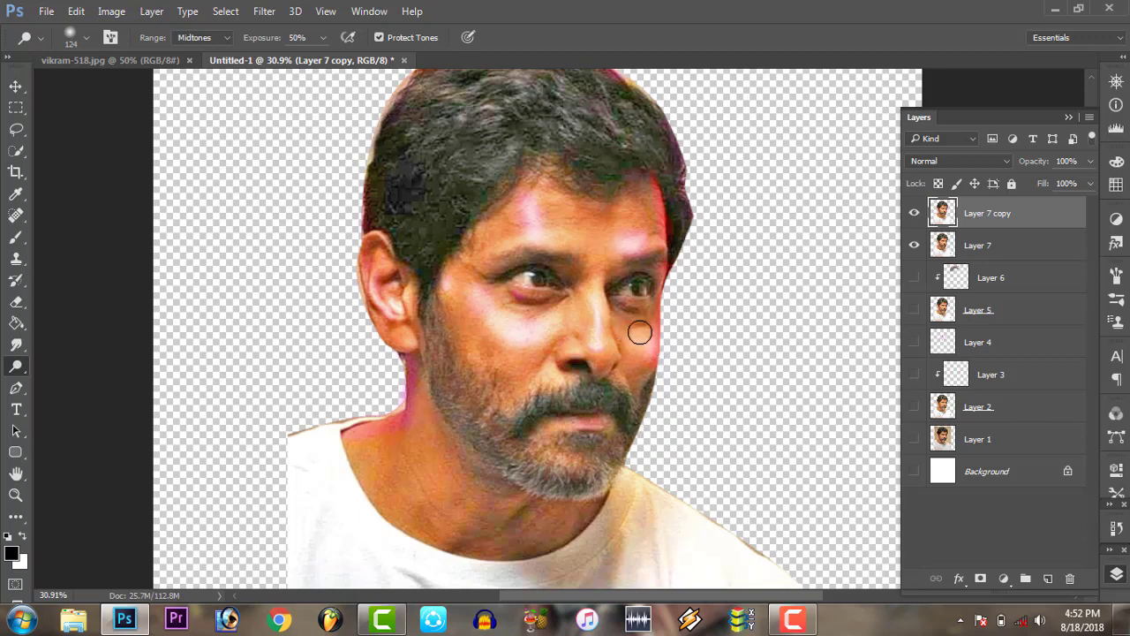
Resize the dodge brush to 48 px, then to 69 px
right_click(702, 322)
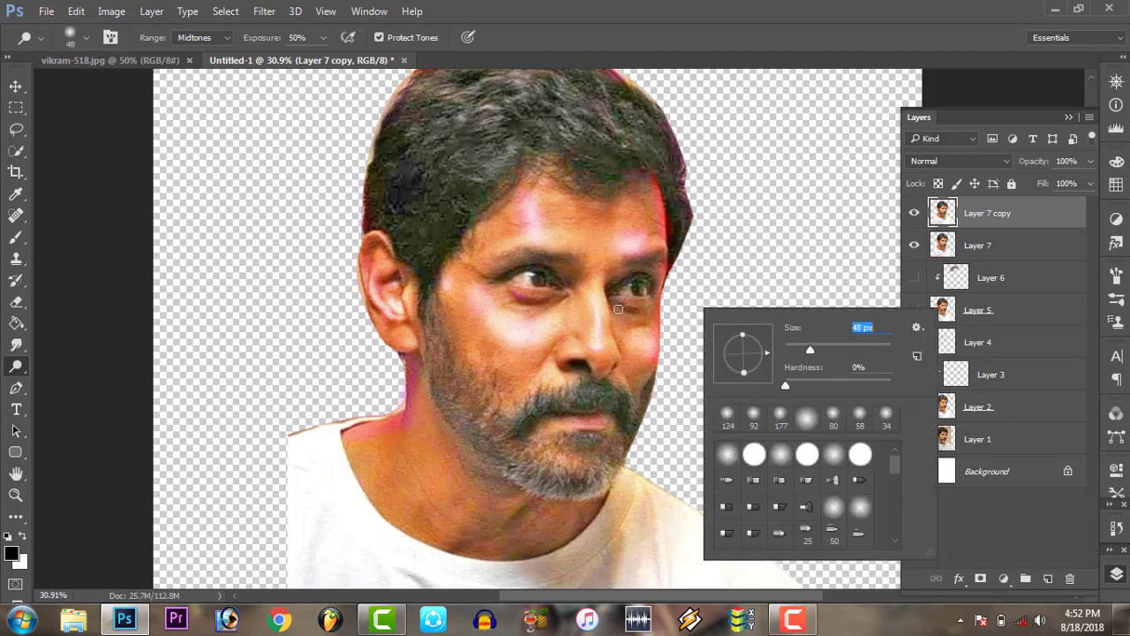
key("Return")
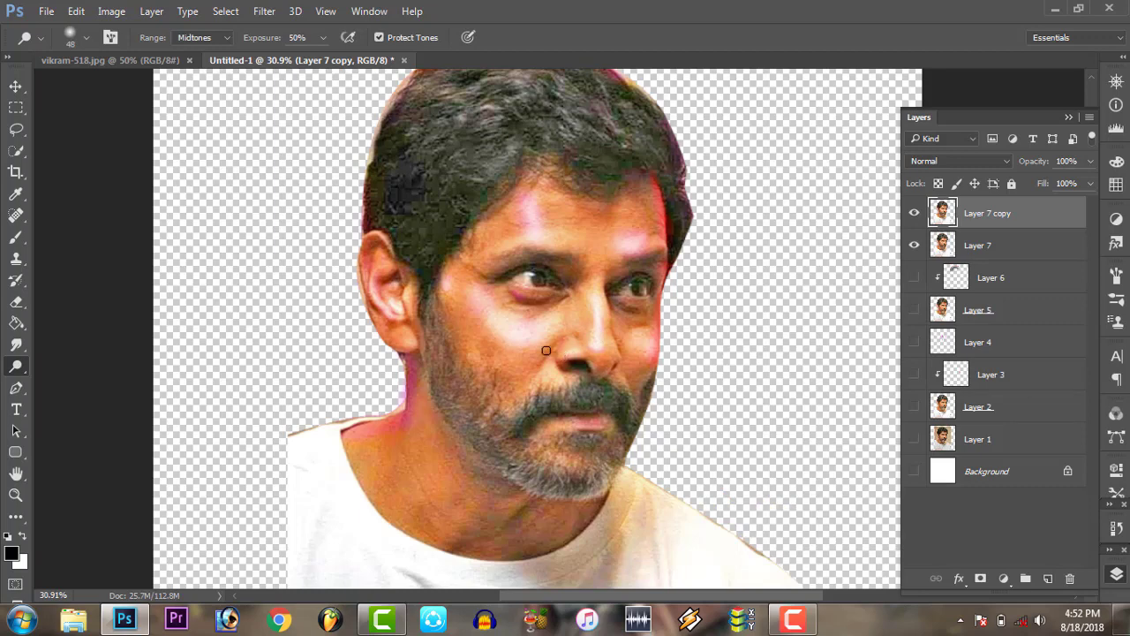
right_click(567, 328)
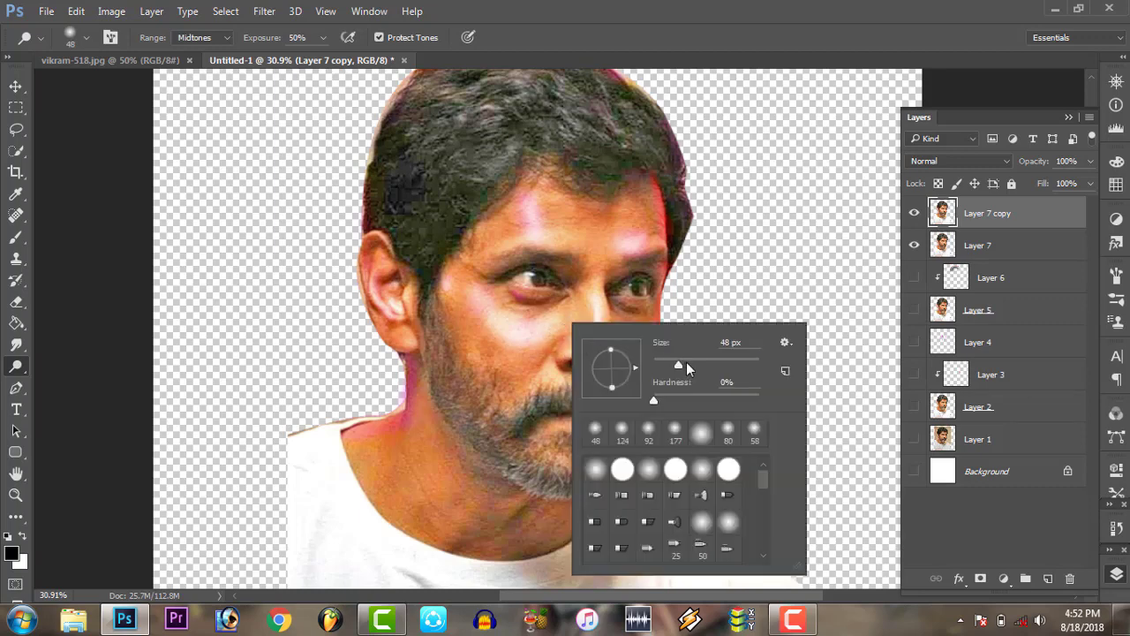
left_click_drag(686, 364, 694, 364)
key("Return")
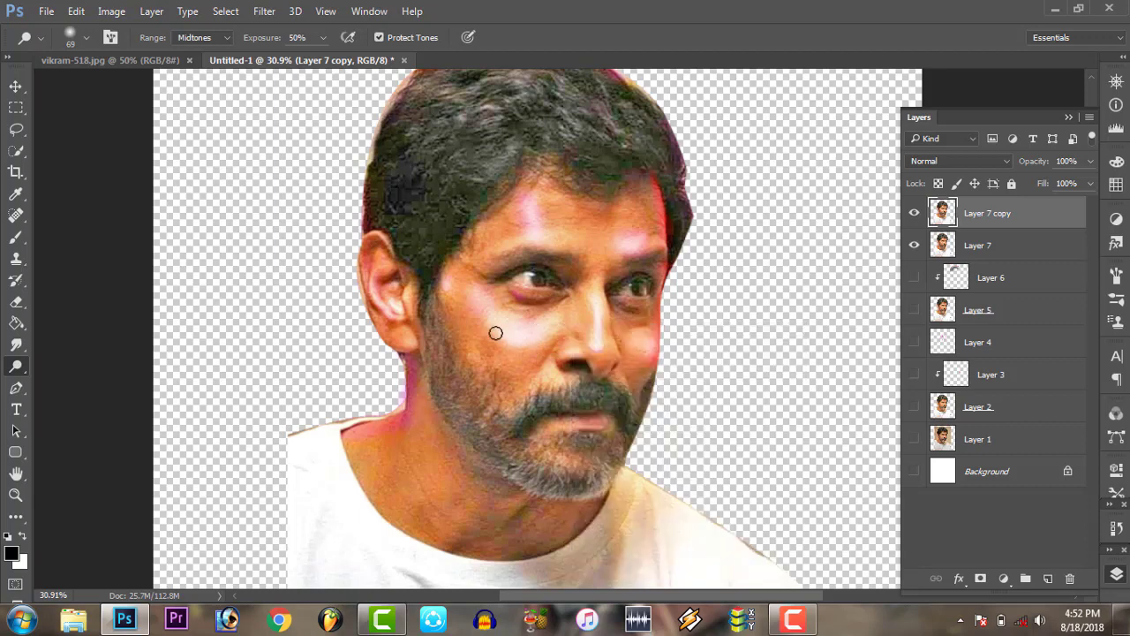
right_click(568, 324)
Shrink the dodge brush to 21 px, then 26 px, for fine lightening around the eyes
left_click(667, 358)
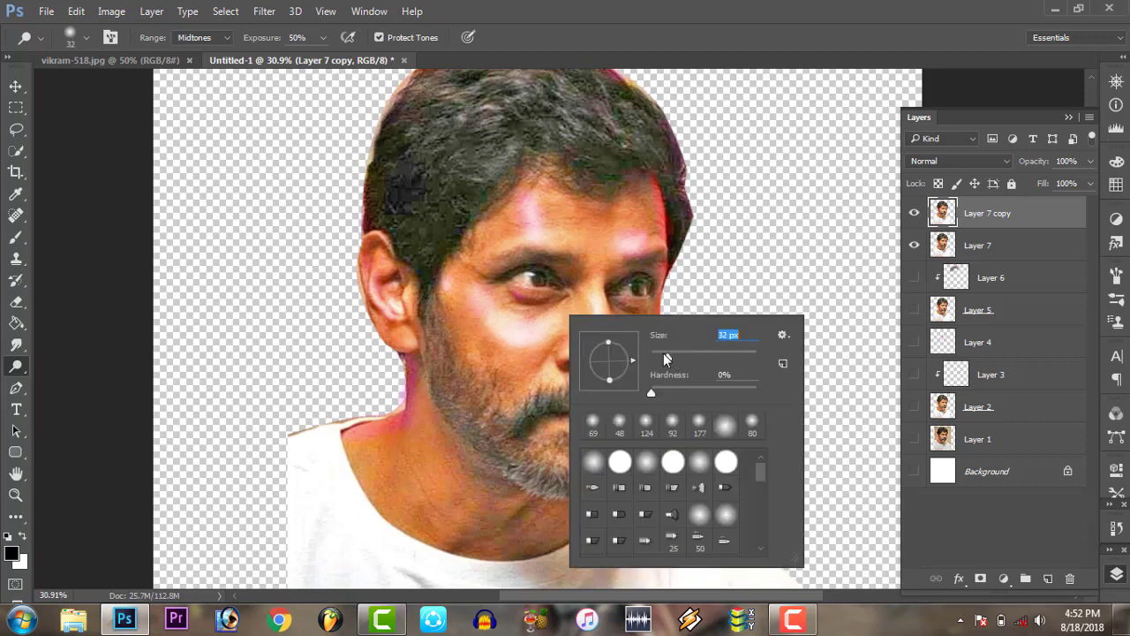
key("Return")
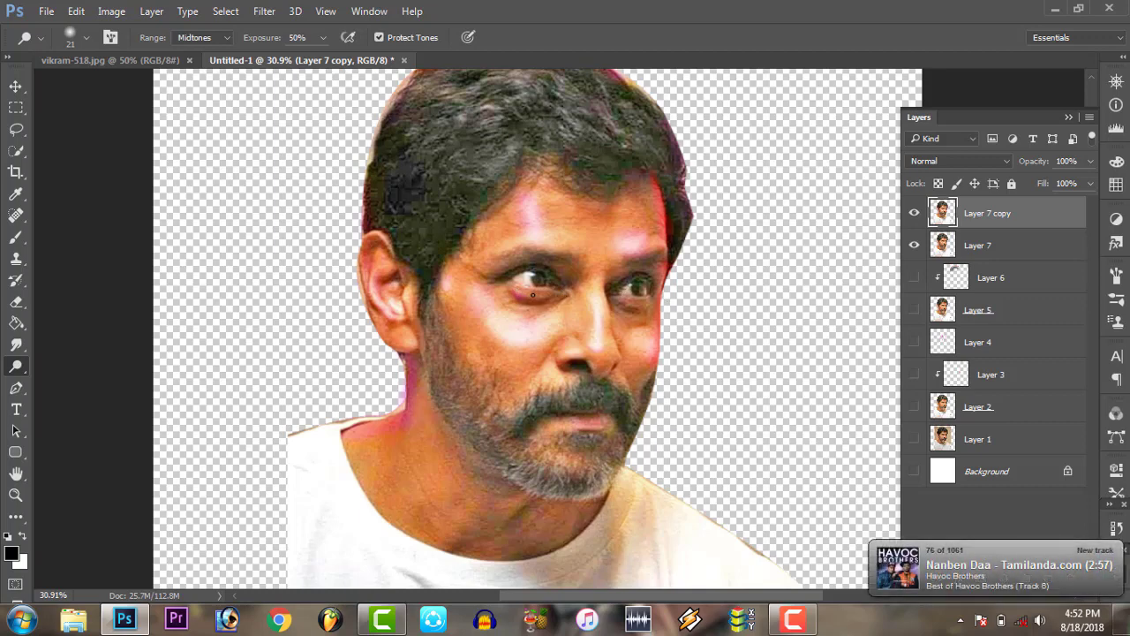
right_click(570, 291)
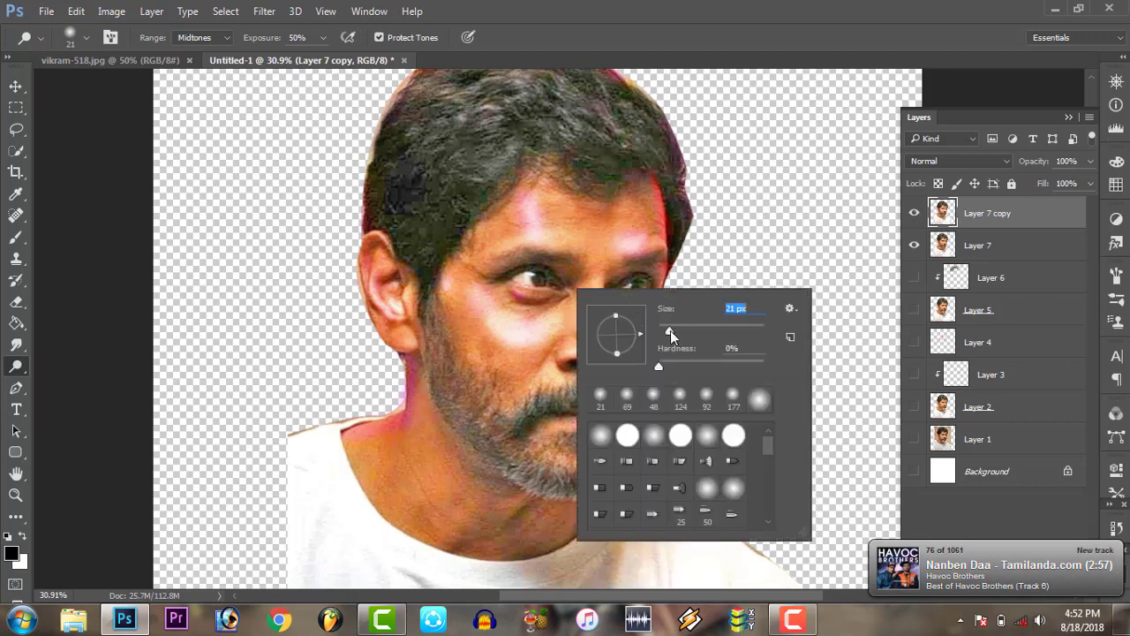
key("Return")
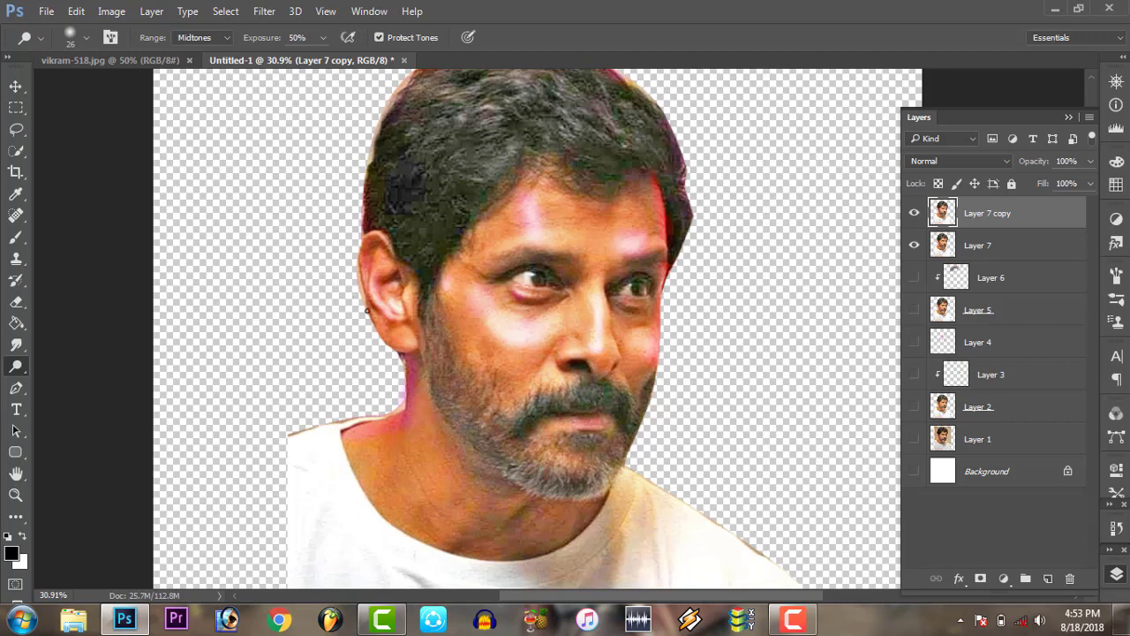
Step the dodge brush up through 47 px and 75 px to 105 px
right_click(462, 316)
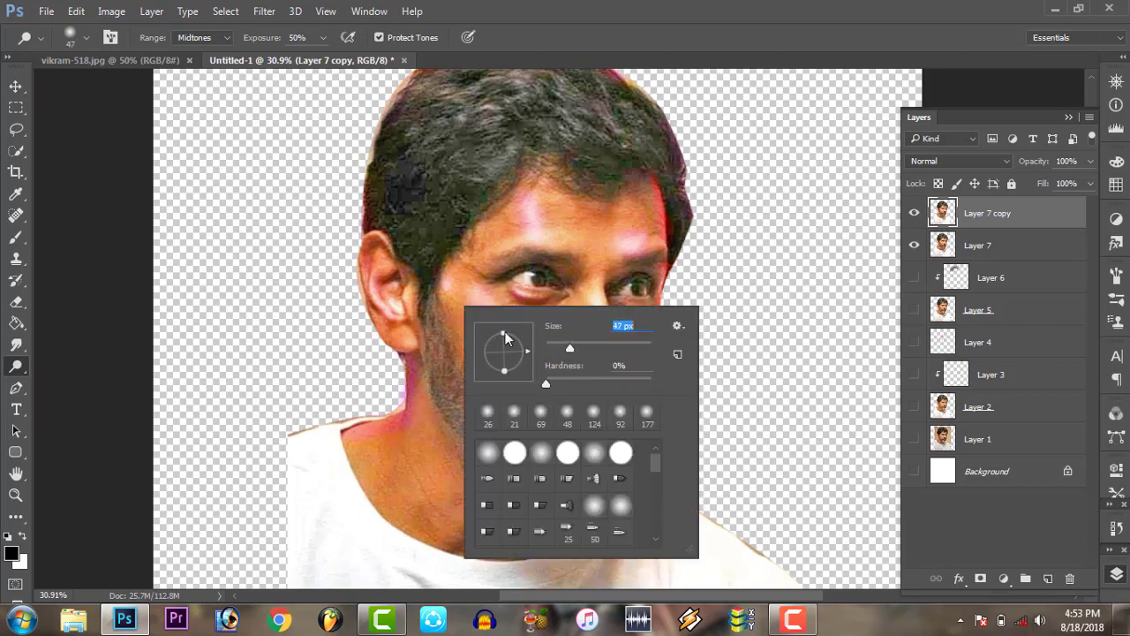
key("Return")
right_click(475, 314)
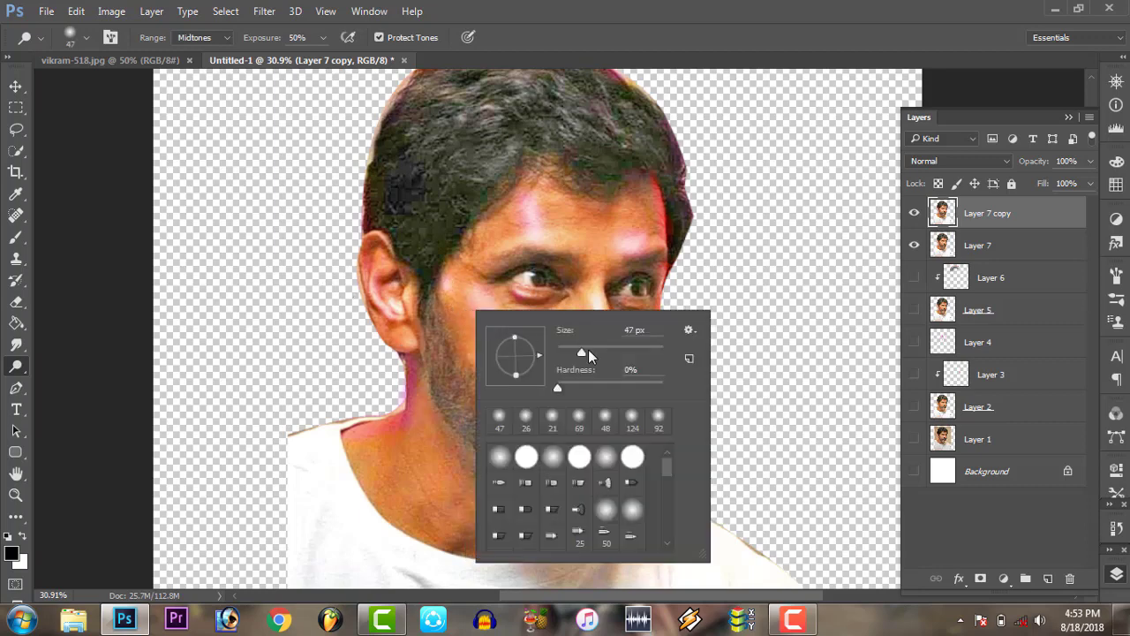
key("Return")
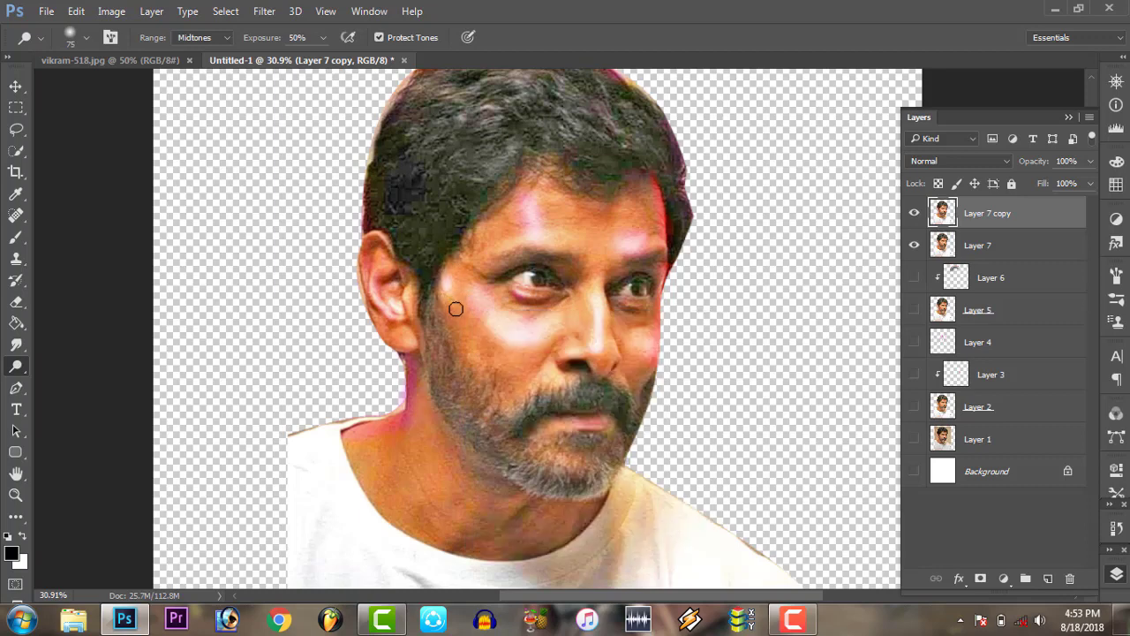
right_click(544, 334)
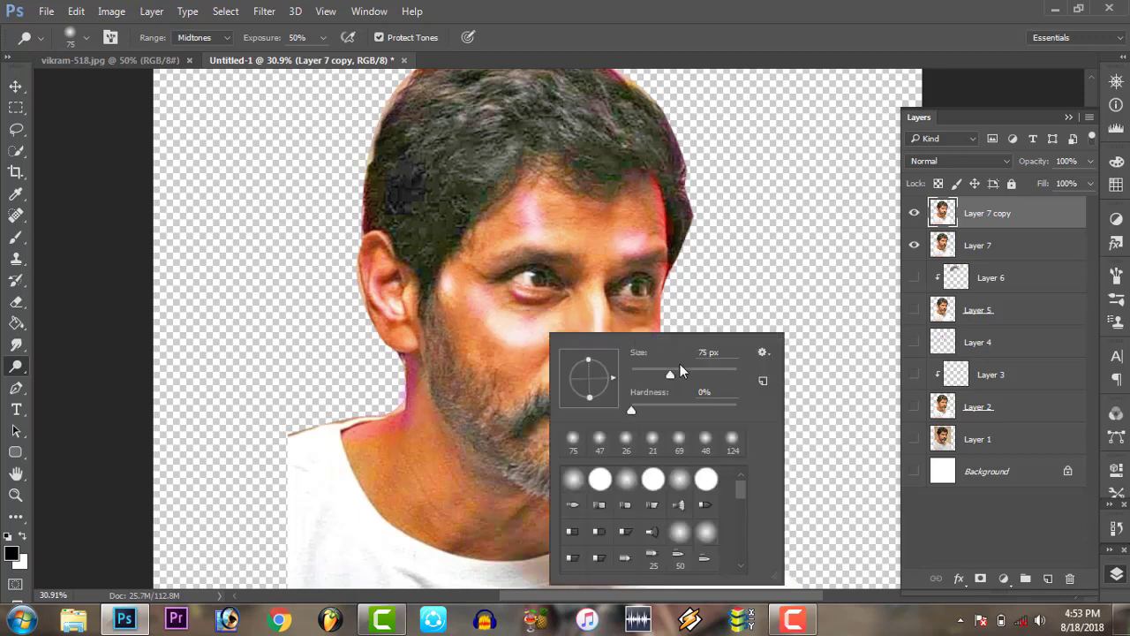
left_click(674, 372)
key("Return")
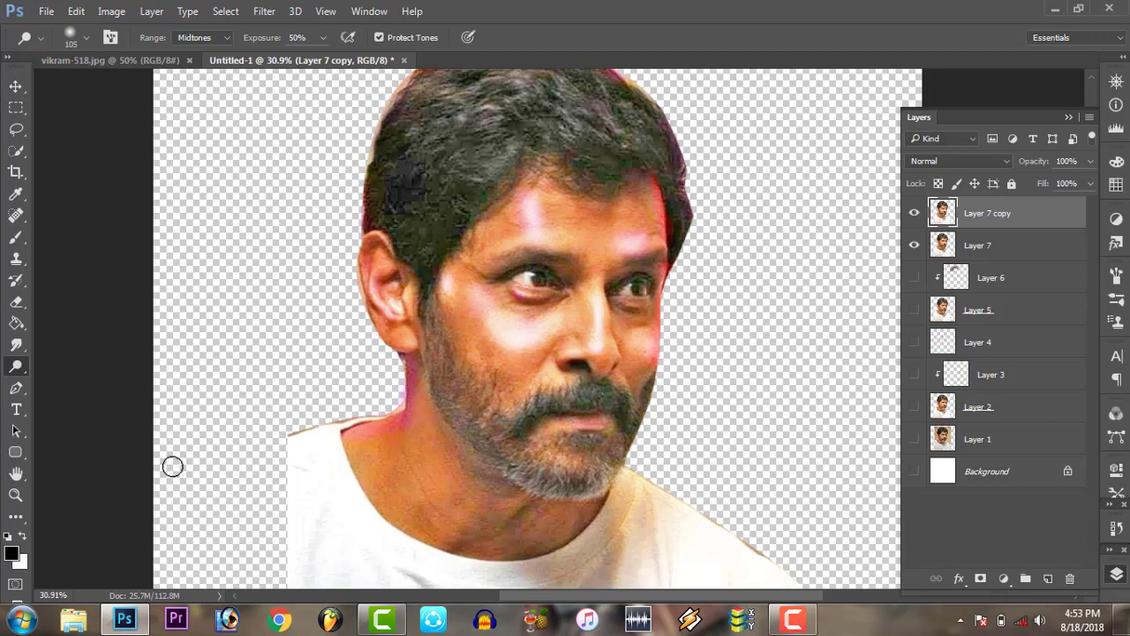
Fit the document, compare Layer 7 copy on and off, hide Layer 7, and add a new Layer 8
left_click(15, 495)
right_click(581, 308)
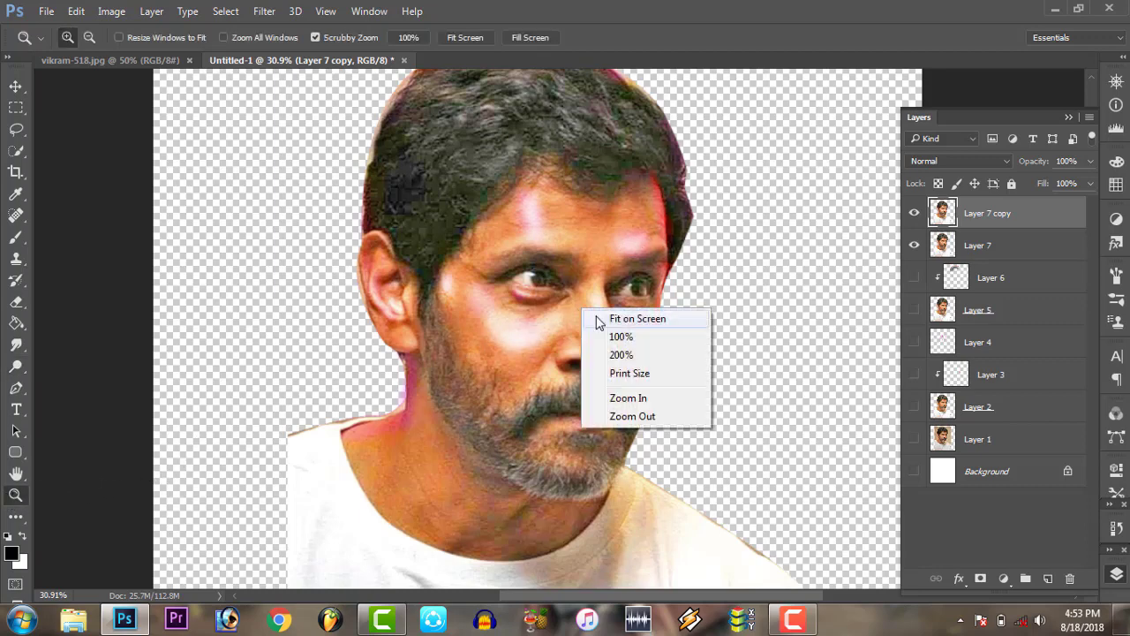
left_click(593, 317)
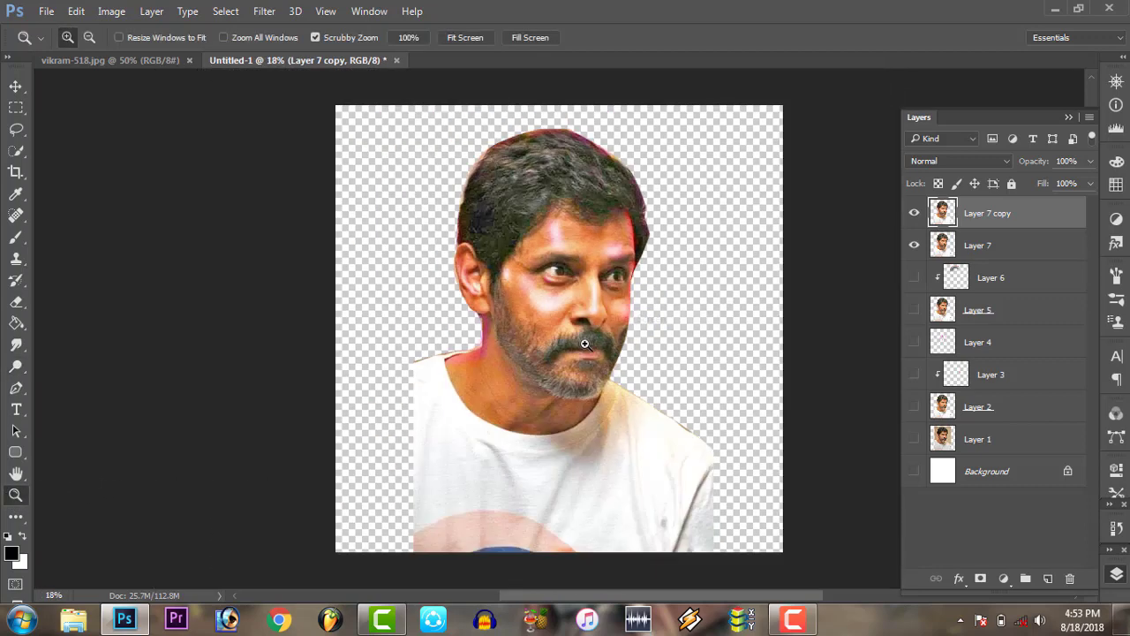
left_click(915, 216)
left_click(916, 216)
left_click(918, 216)
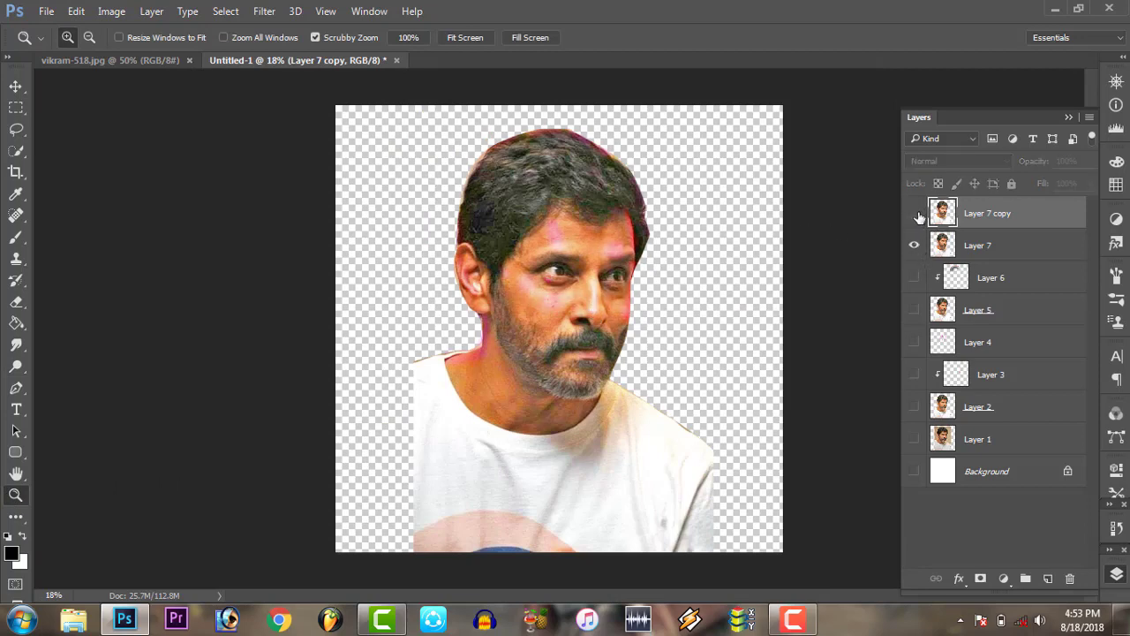
left_click(914, 212)
left_click(915, 244)
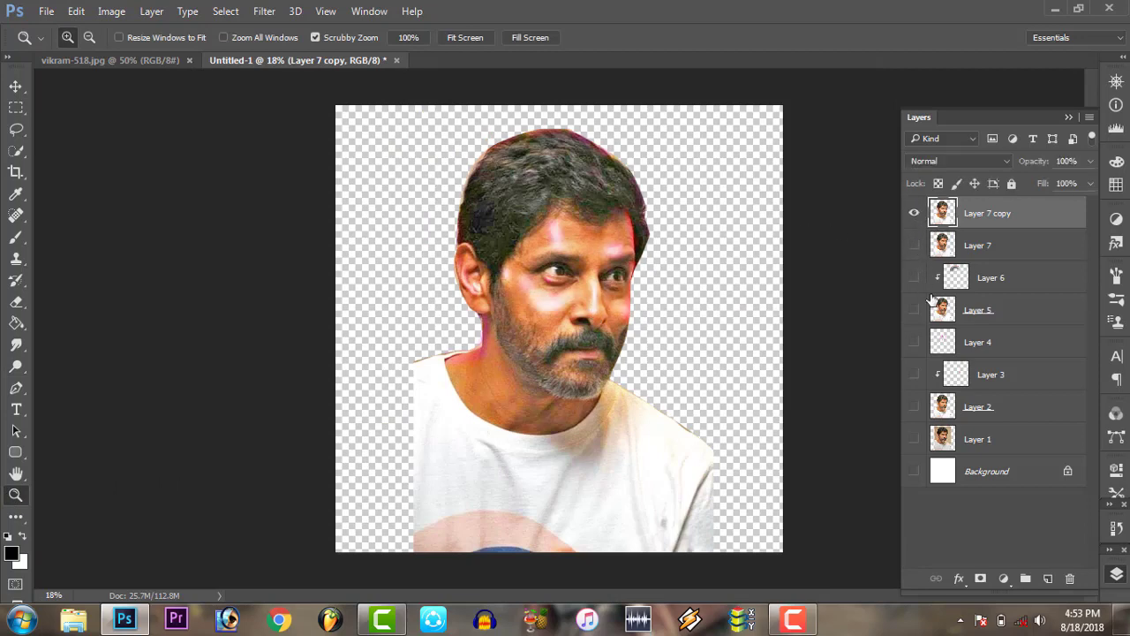
left_click(1048, 577)
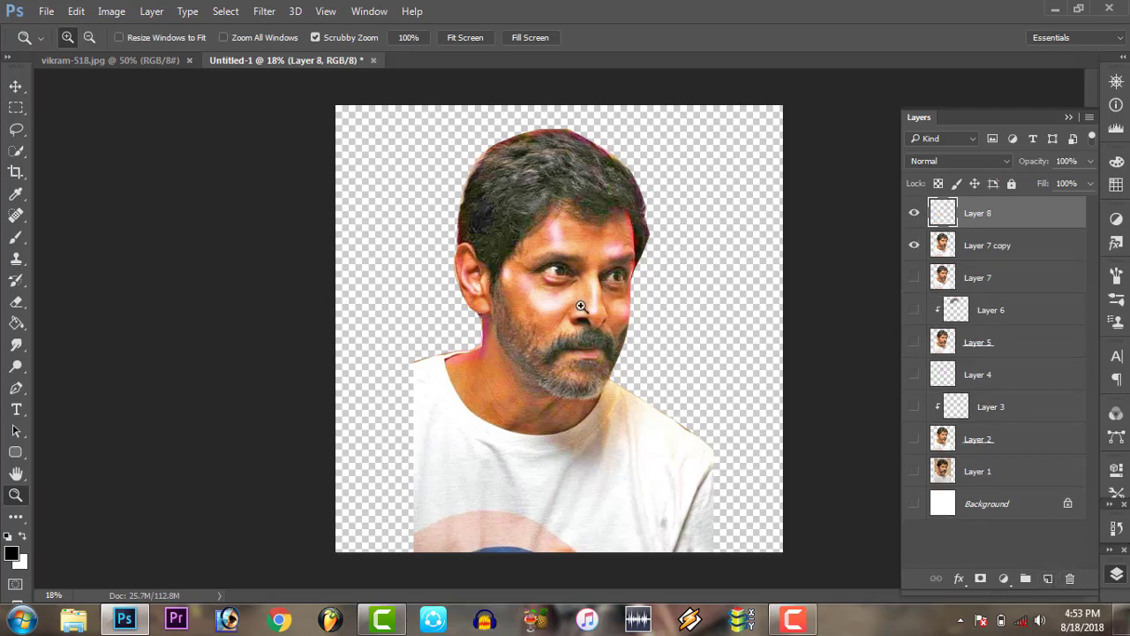
scroll(601, 281, "up", 3)
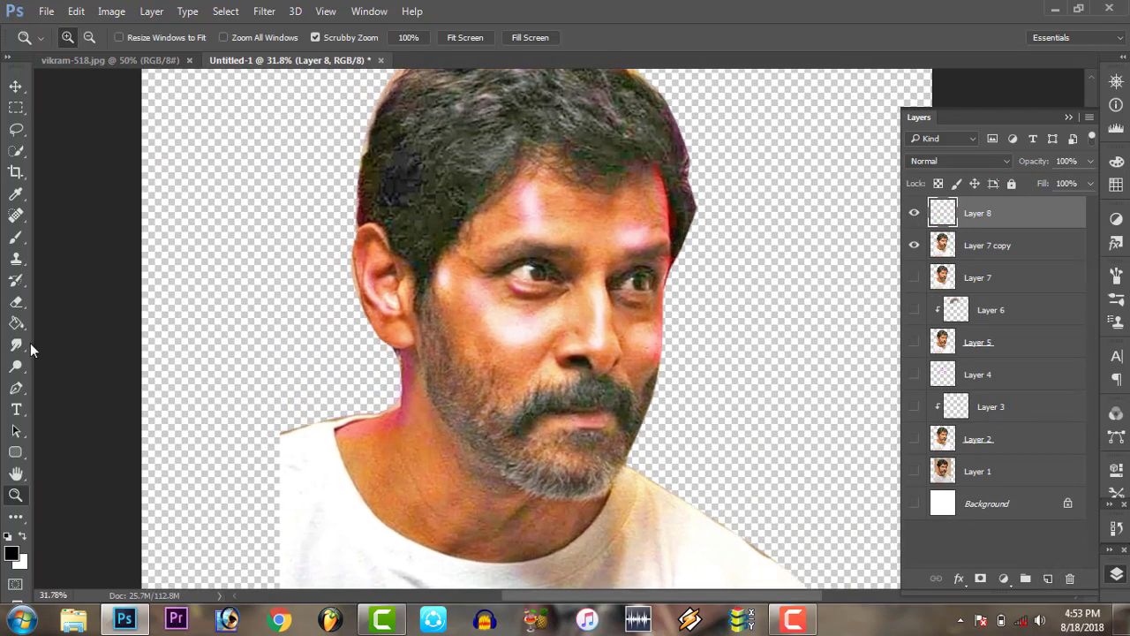
Set up the Smudge tool with the 482 brush preset at 102 px
left_click(16, 345)
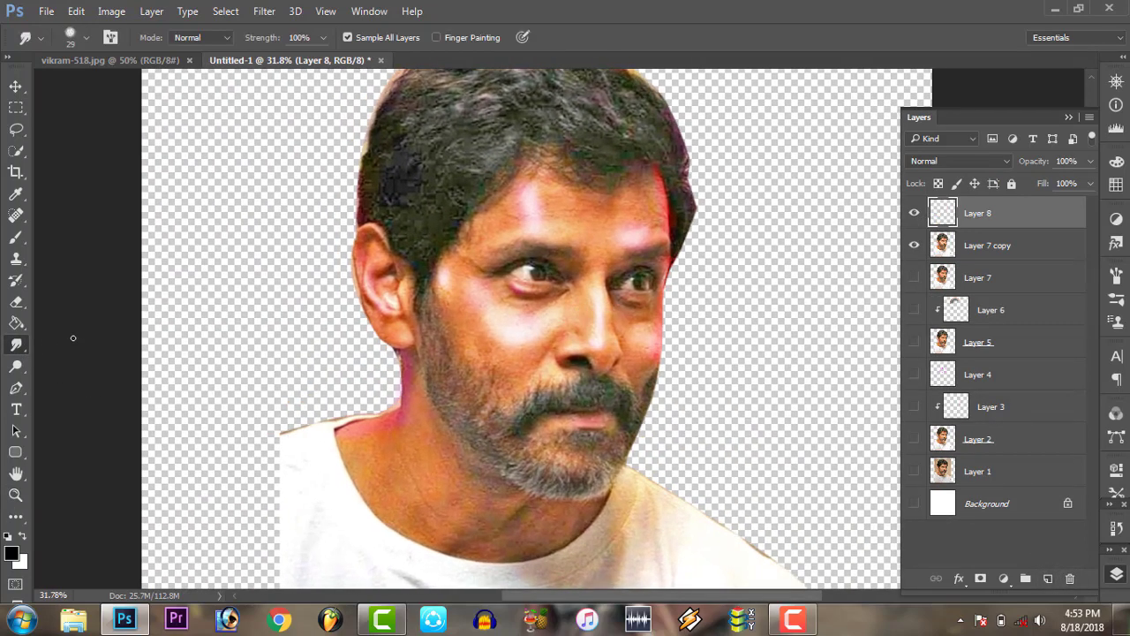
right_click(586, 238)
left_click_drag(677, 262, 681, 267)
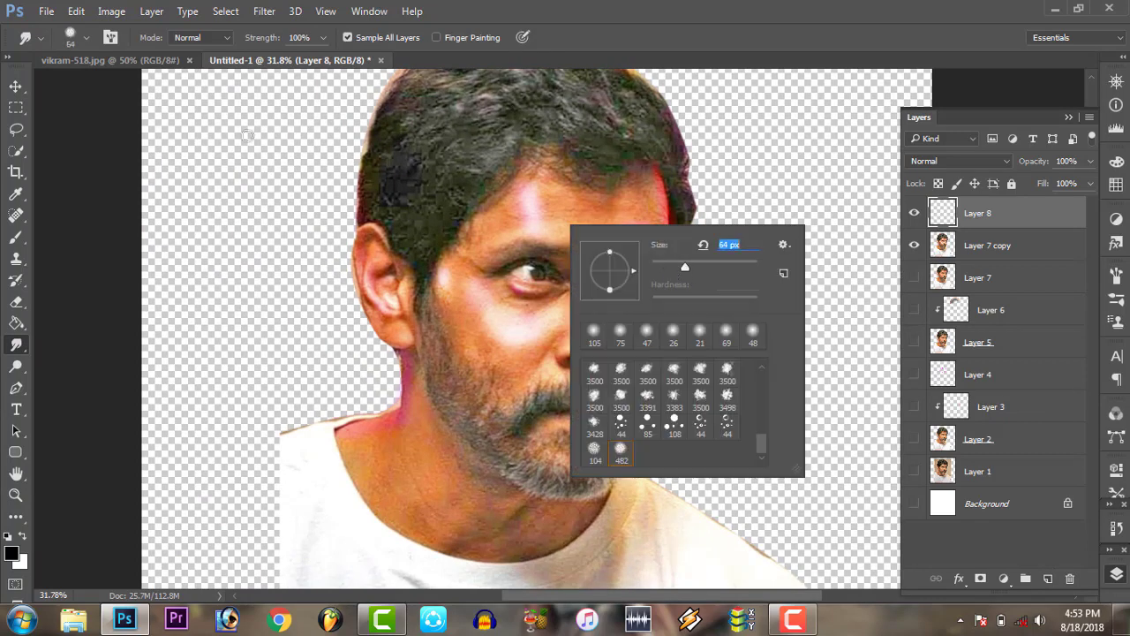
left_click(322, 37)
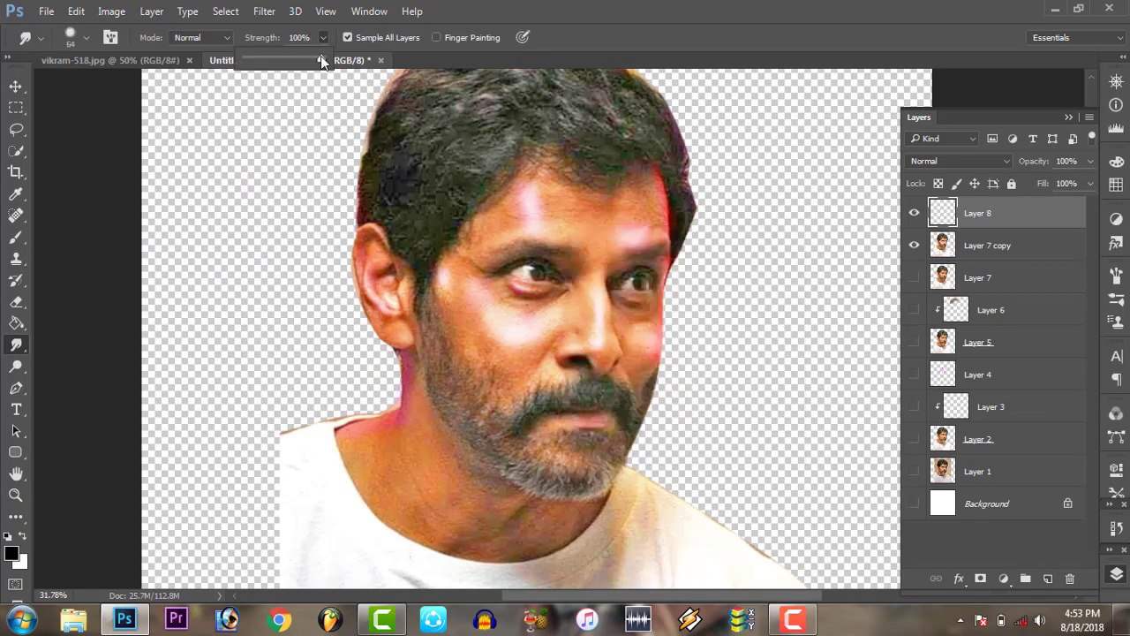
right_click(586, 308)
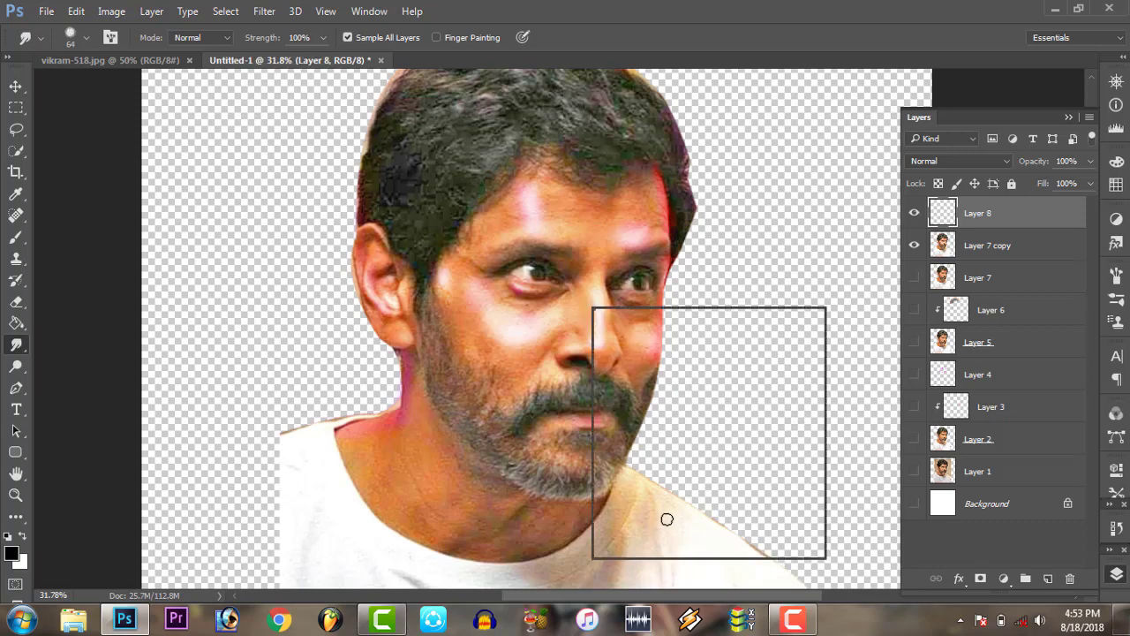
left_click(642, 534)
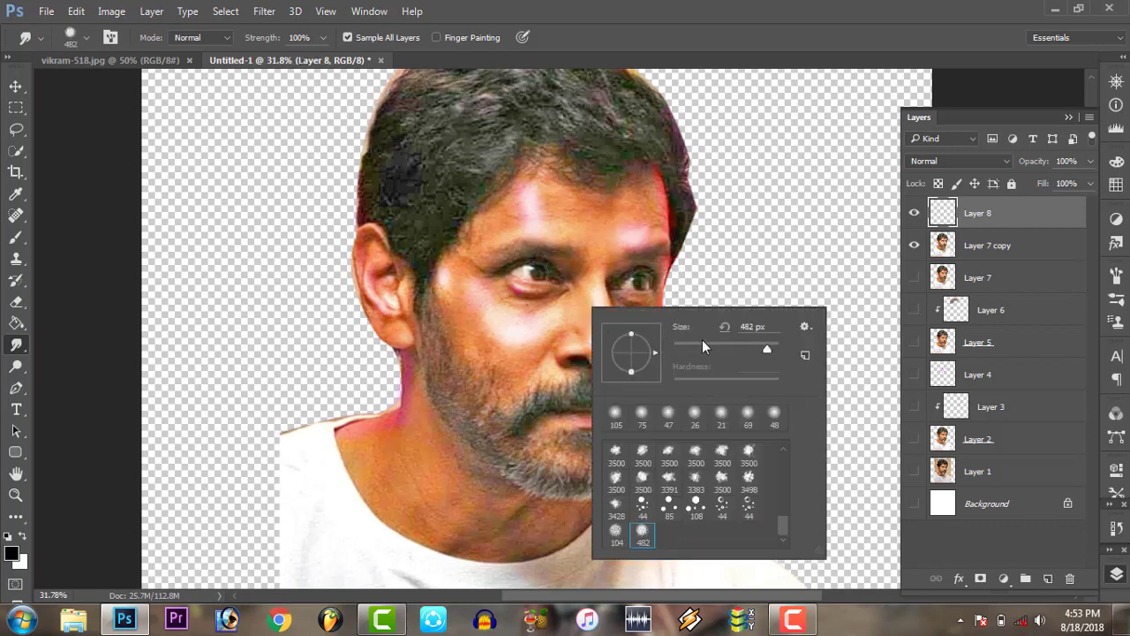
left_click_drag(706, 349, 738, 349)
Zoom in on the eyes and forehead and set the smudge brush to 75 px
left_click(16, 494)
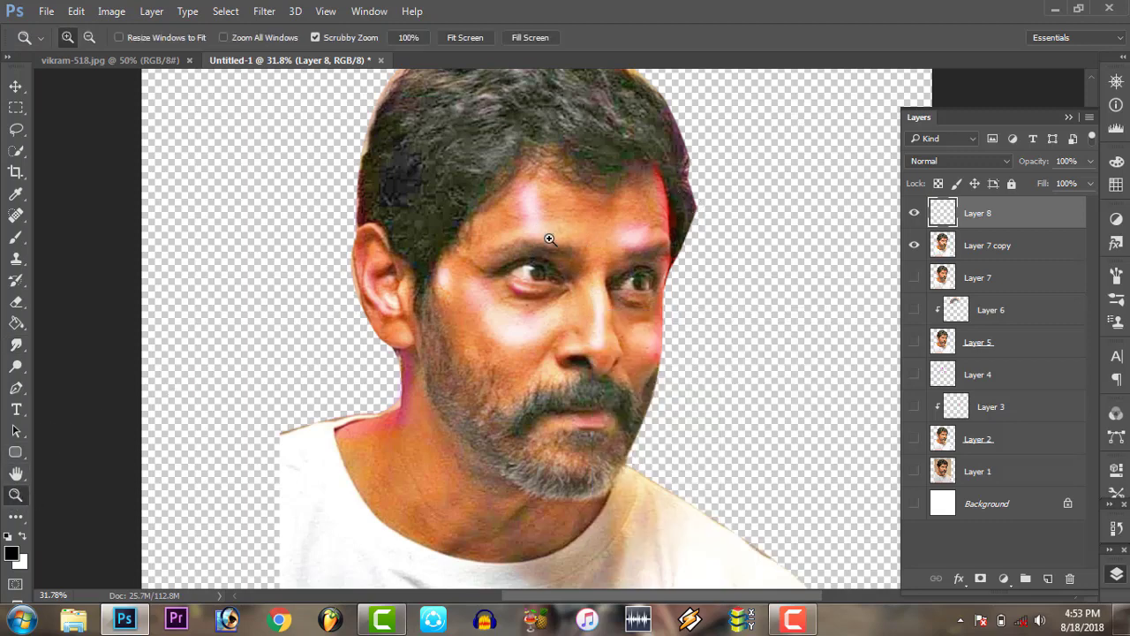
mouse_move(549, 238)
left_mouse_down()
mouse_move(613, 286)
mouse_move(216, 338)
left_mouse_up()
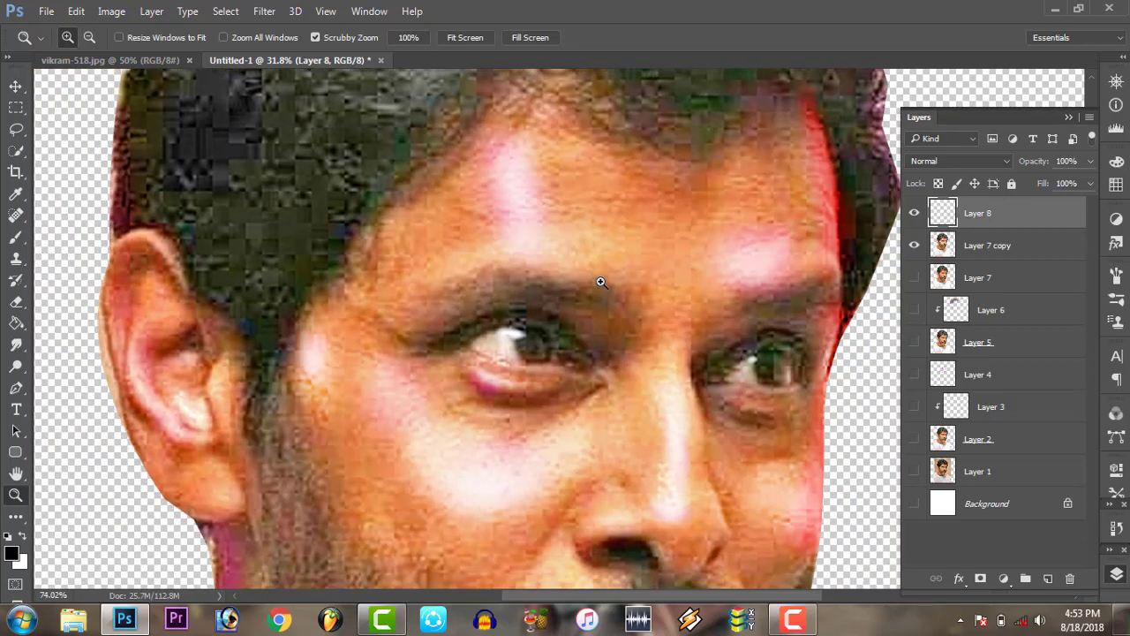
left_click(17, 345)
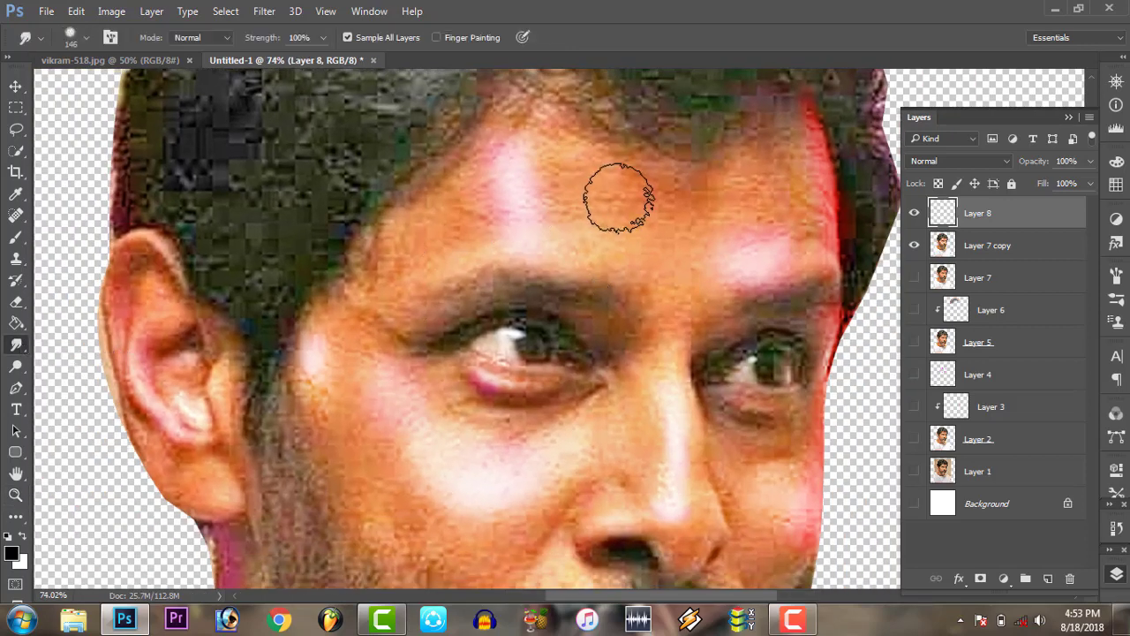
right_click(717, 243)
left_click(737, 238)
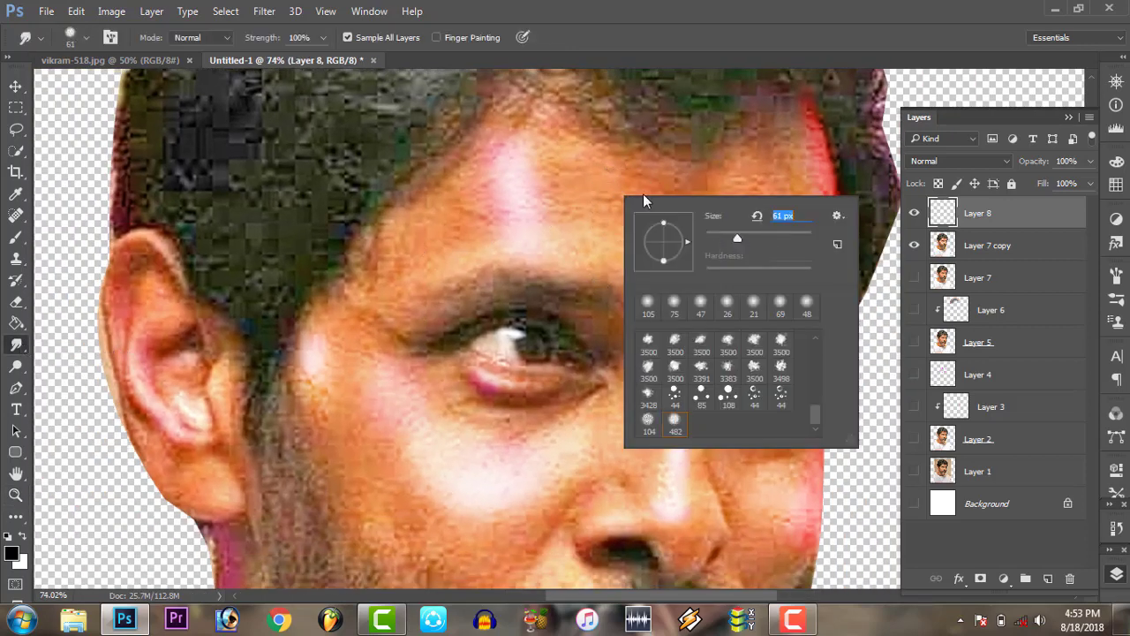
left_click(567, 157)
Smear the pink forehead highlight, the patch above the right brow and the hairline smooth
mouse_move(553, 161)
left_mouse_down()
mouse_move(506, 184)
mouse_move(517, 157)
mouse_move(507, 230)
mouse_move(557, 248)
mouse_move(482, 220)
mouse_move(403, 219)
mouse_move(363, 308)
mouse_move(331, 325)
mouse_move(315, 383)
mouse_move(330, 418)
mouse_move(415, 292)
mouse_move(504, 239)
mouse_move(504, 262)
mouse_move(471, 276)
mouse_move(487, 256)
mouse_move(588, 256)
mouse_move(371, 344)
mouse_move(499, 147)
mouse_move(568, 233)
mouse_move(618, 239)
mouse_move(550, 131)
mouse_move(595, 241)
left_mouse_up()
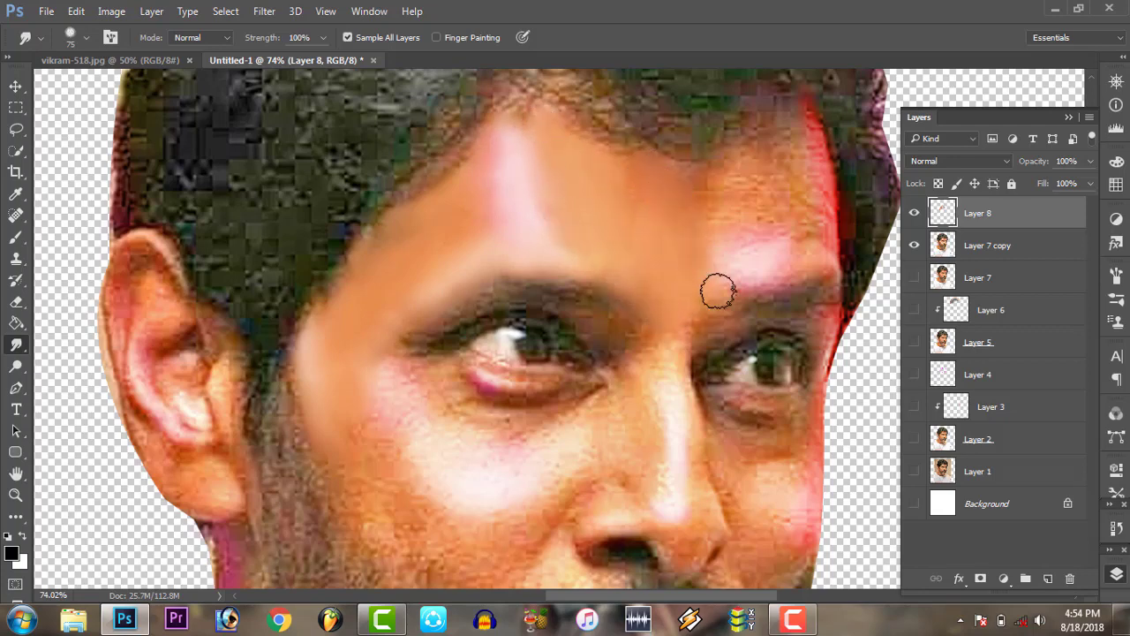
mouse_move(734, 262)
left_mouse_down()
mouse_move(812, 204)
mouse_move(815, 232)
mouse_move(731, 179)
left_mouse_up()
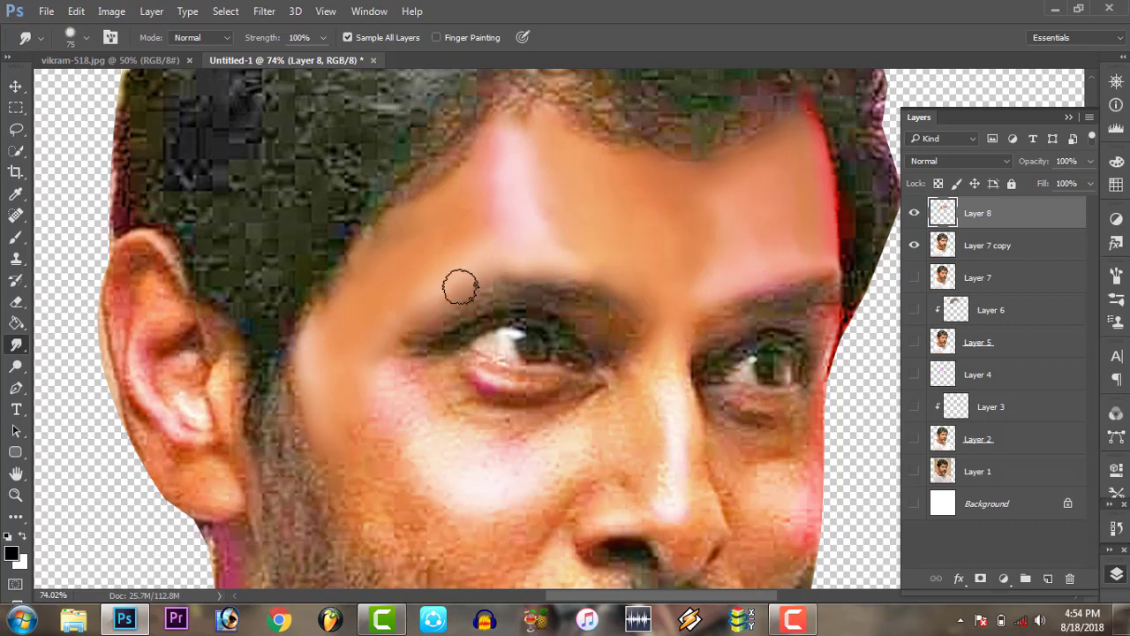
left_click_drag(527, 124, 517, 106)
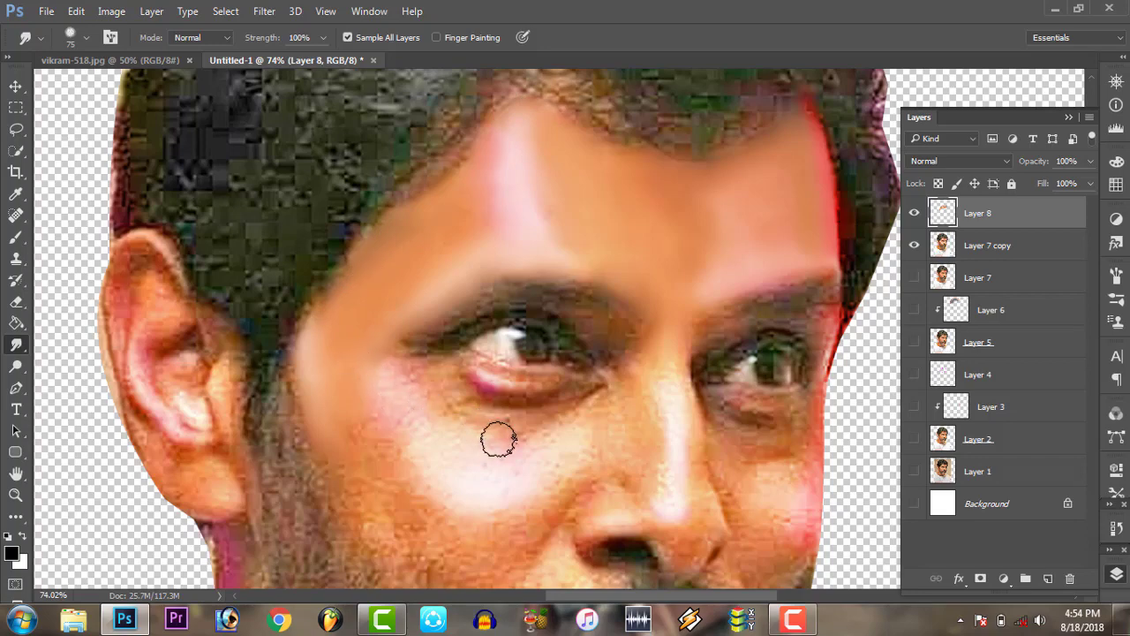
left_click(1068, 116)
scroll(563, 293, "down", 5)
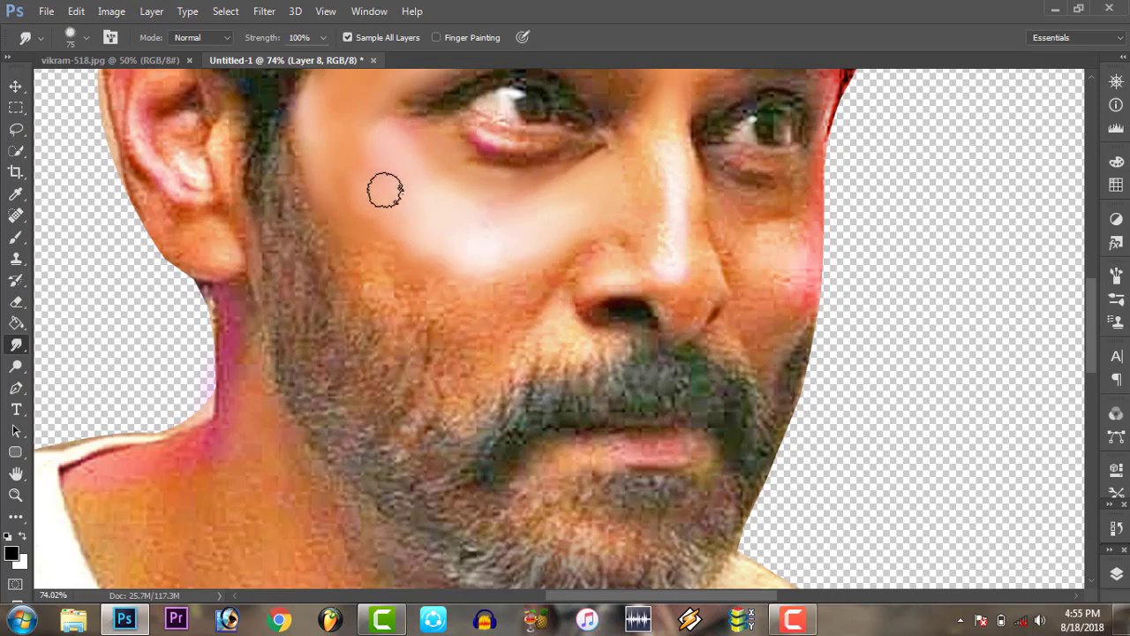
Smooth the cheek toward the beard, then resize the smudge brush to 25 px and 48 px
mouse_move(498, 308)
left_mouse_down()
mouse_move(398, 306)
mouse_move(461, 340)
mouse_move(486, 330)
mouse_move(491, 283)
left_mouse_up()
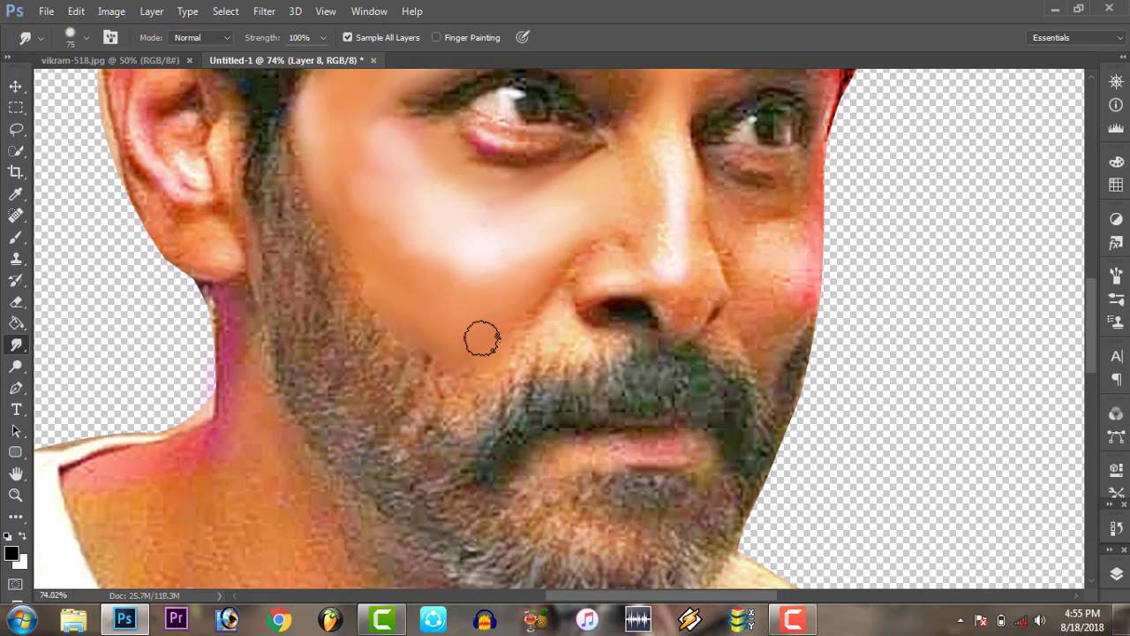
right_click(576, 302)
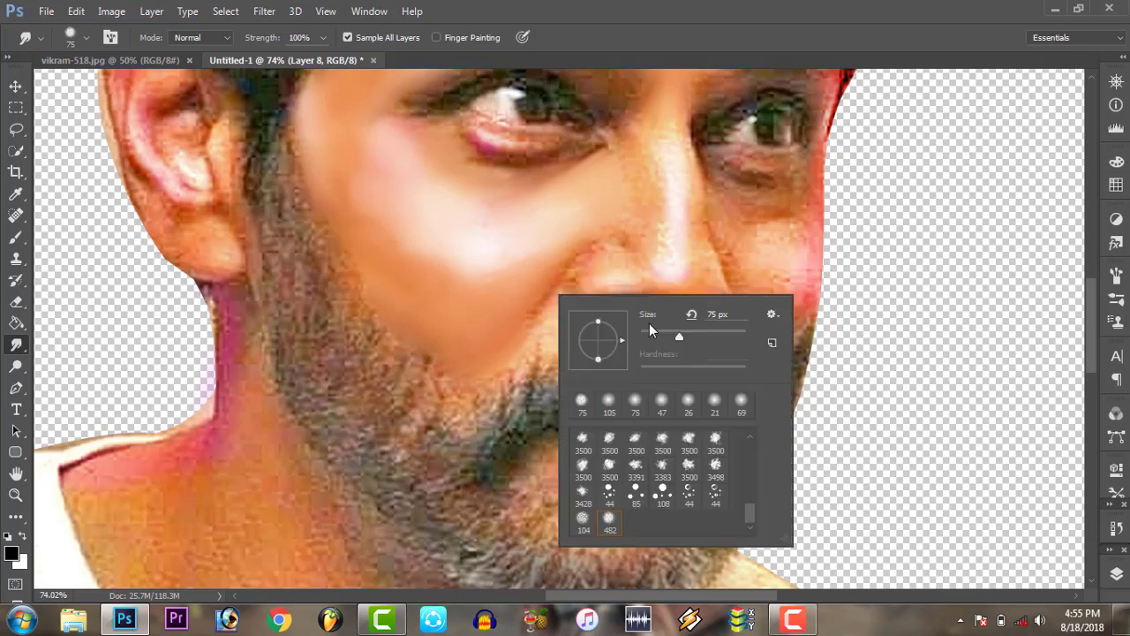
left_click_drag(649, 323, 610, 323)
left_click(548, 302)
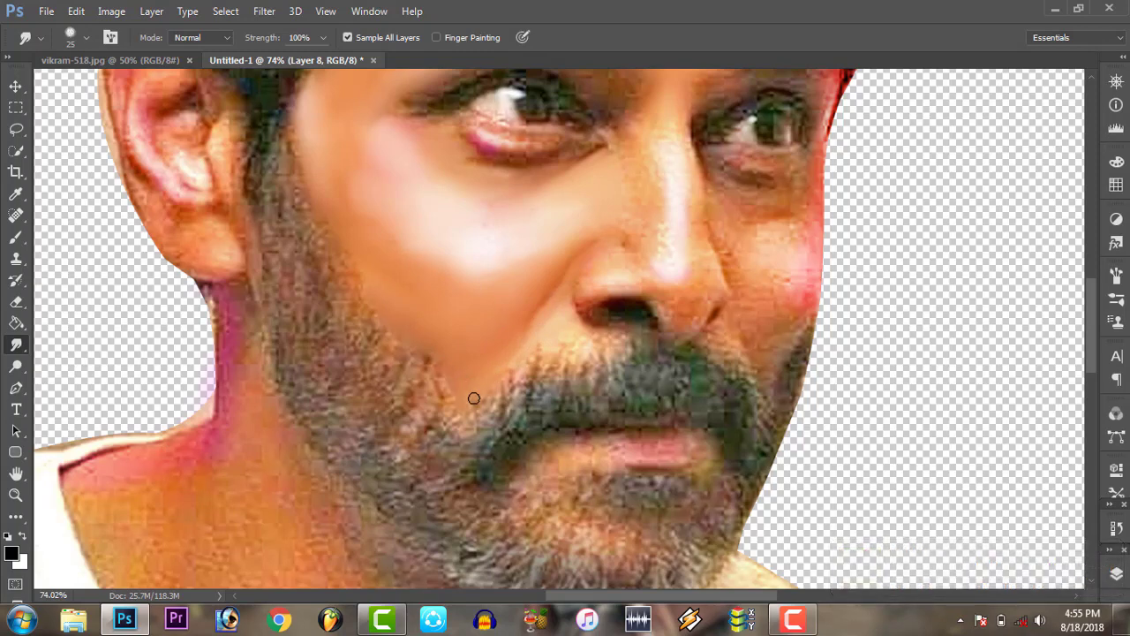
right_click(521, 350)
left_click_drag(566, 373, 583, 374)
key("Return")
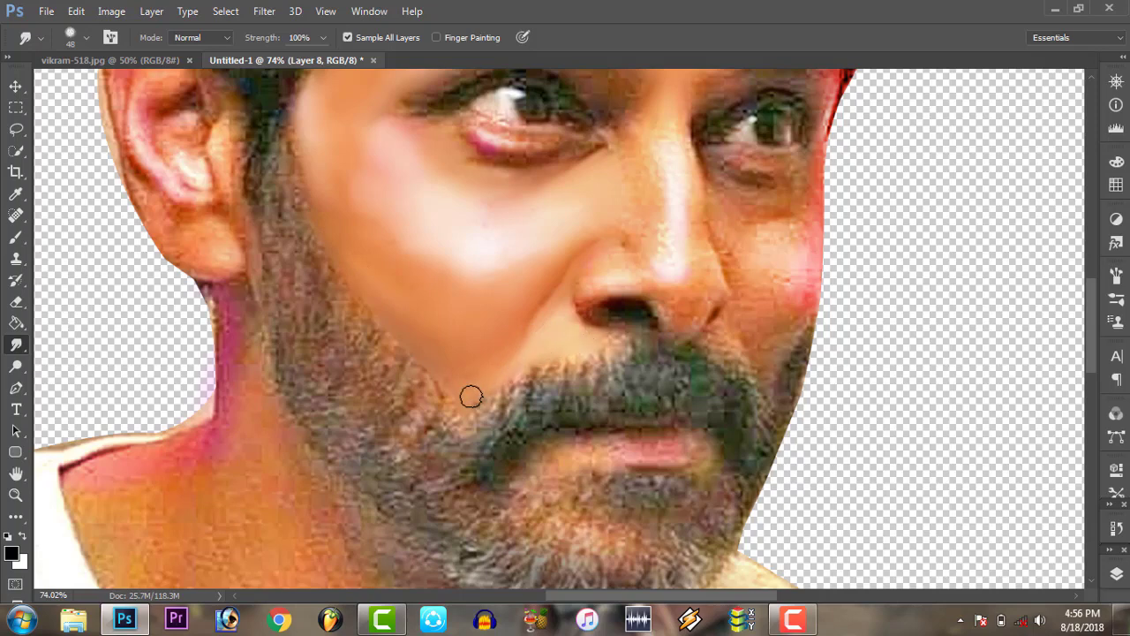
Blend the pink spot under the eye, the nostril edge and the nose bridge
mouse_move(510, 149)
left_mouse_down()
mouse_move(474, 121)
mouse_move(525, 144)
mouse_move(468, 132)
mouse_move(456, 145)
mouse_move(472, 156)
mouse_move(557, 159)
mouse_move(496, 172)
mouse_move(471, 118)
mouse_move(576, 144)
left_mouse_up()
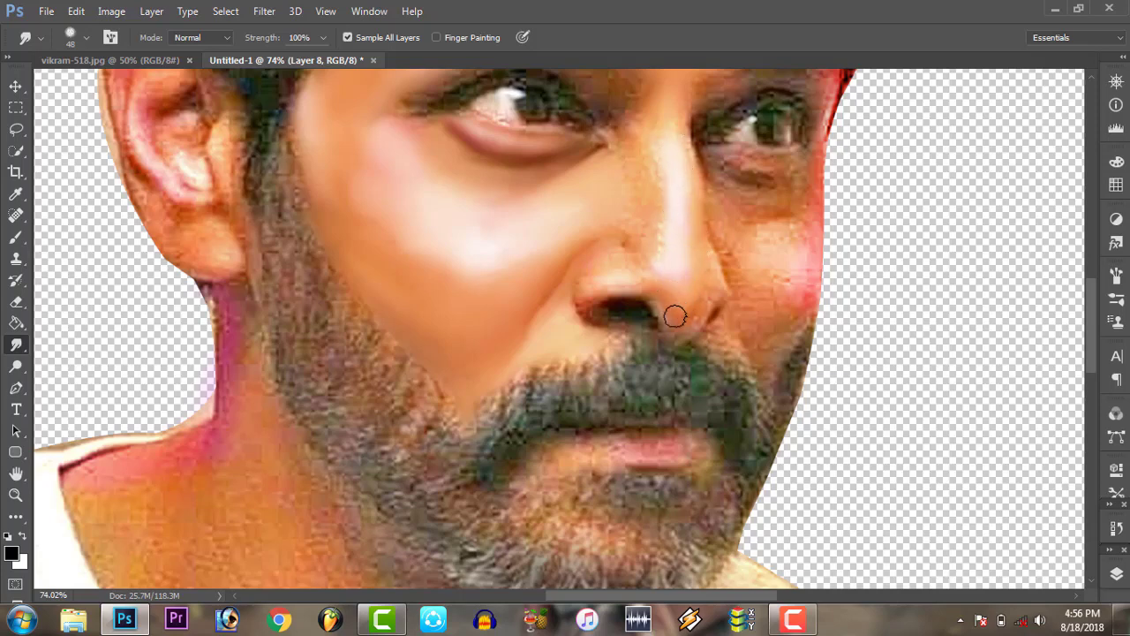
mouse_move(592, 284)
left_mouse_down()
mouse_move(588, 302)
mouse_move(640, 258)
left_mouse_up()
left_click_drag(651, 204, 652, 135)
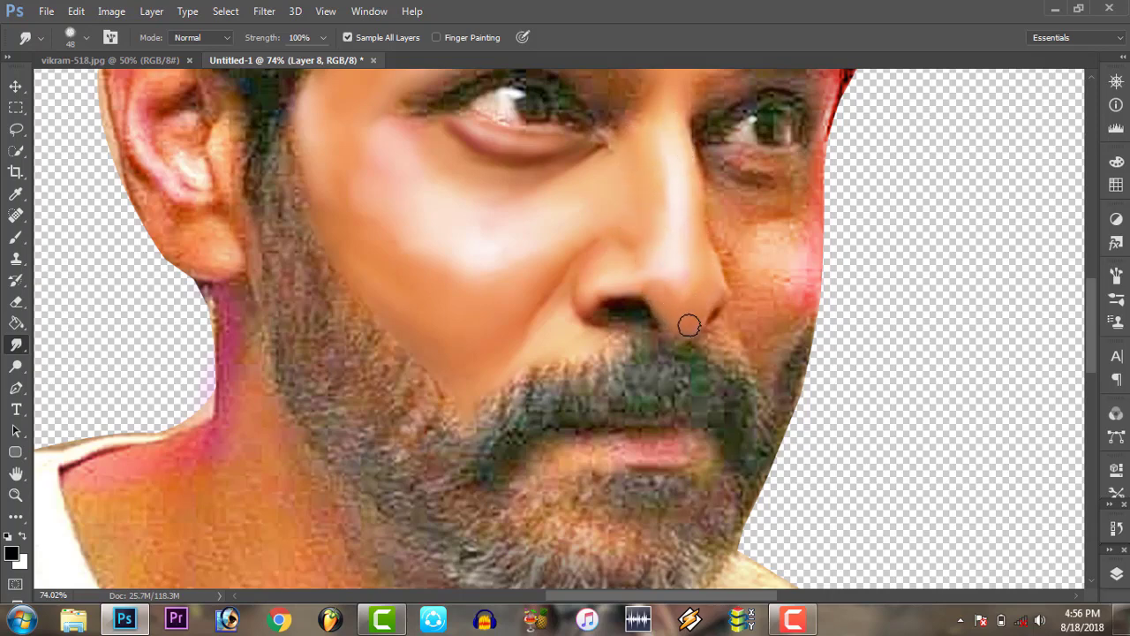
right_click(680, 258)
left_click(640, 313)
Check the eraser brush, return to Smudge, and set its size to 59 px, then 34 px
key("e")
right_click(638, 310)
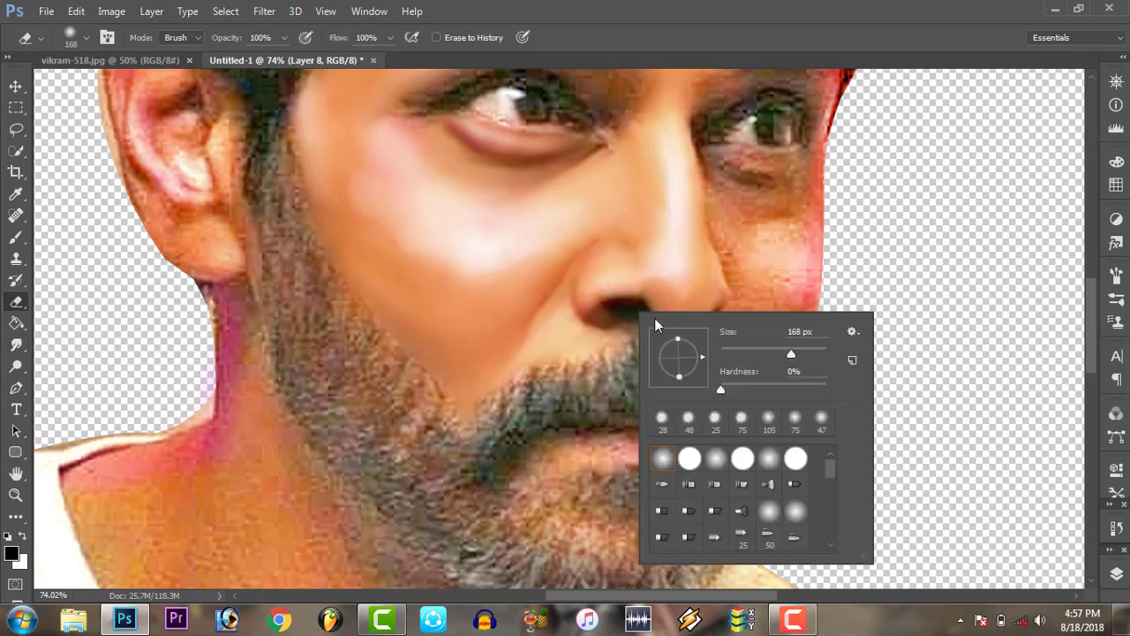
key("Return")
key("r")
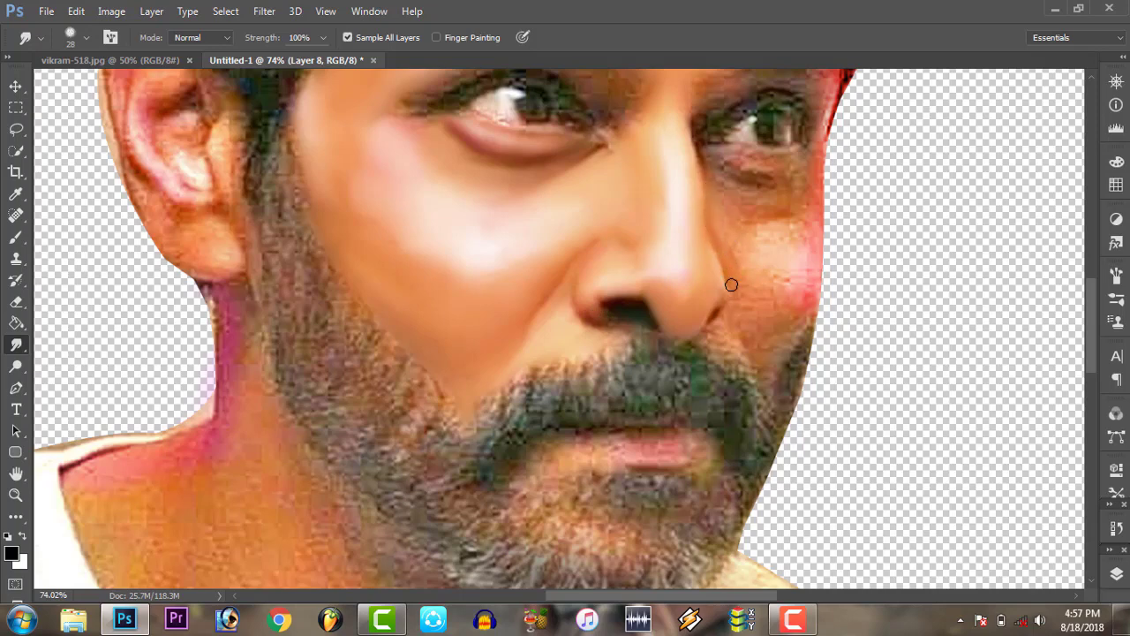
right_click(776, 250)
type("59")
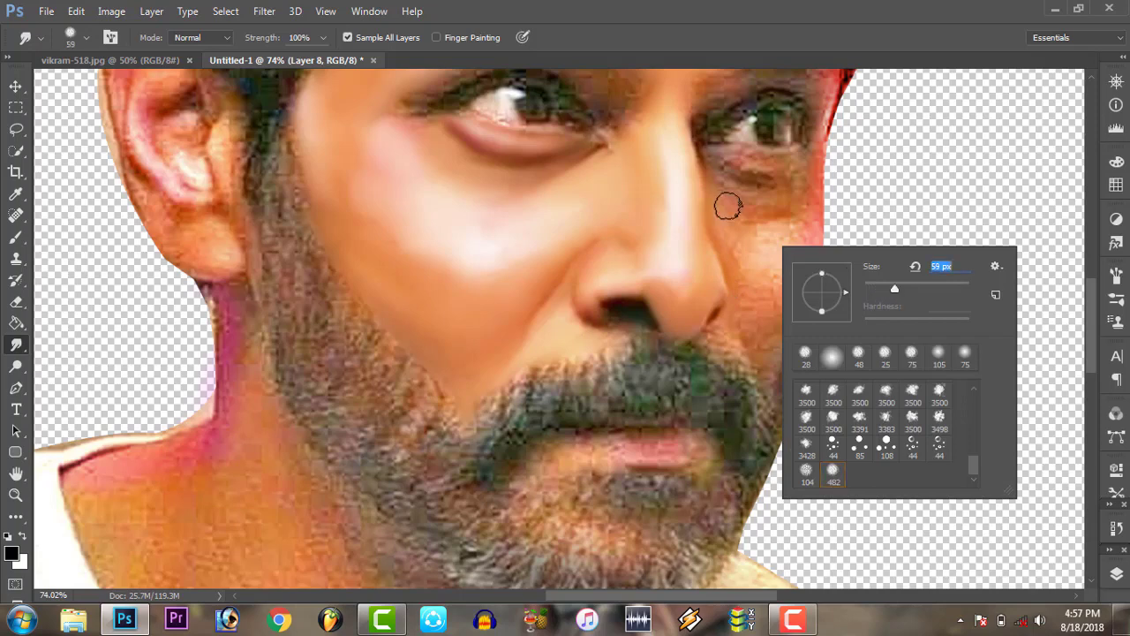
key("Return")
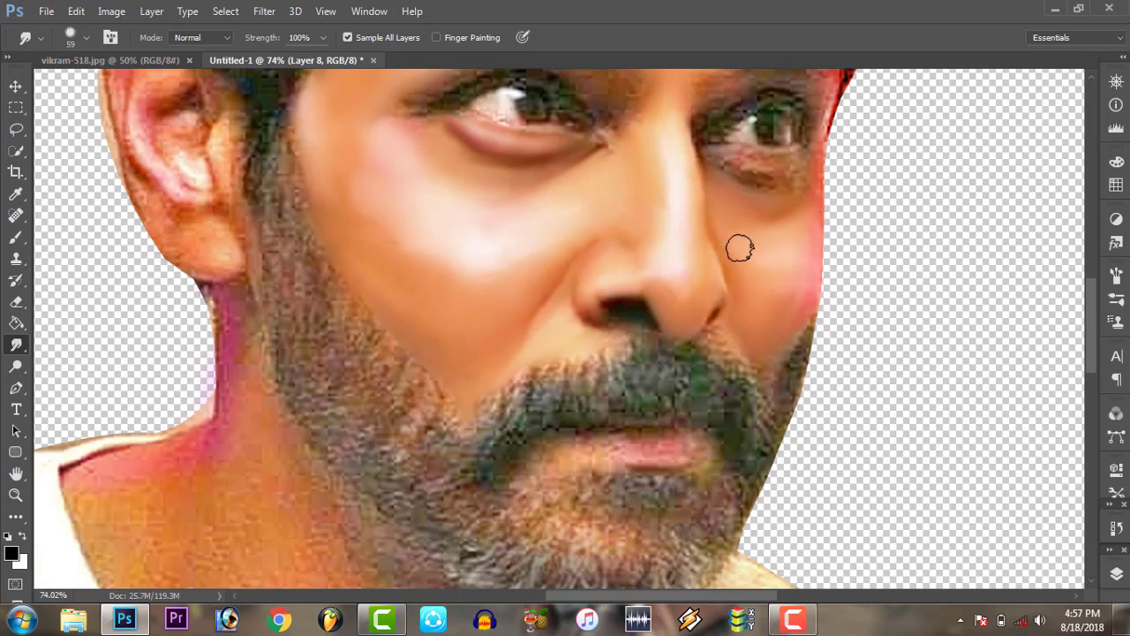
right_click(811, 182)
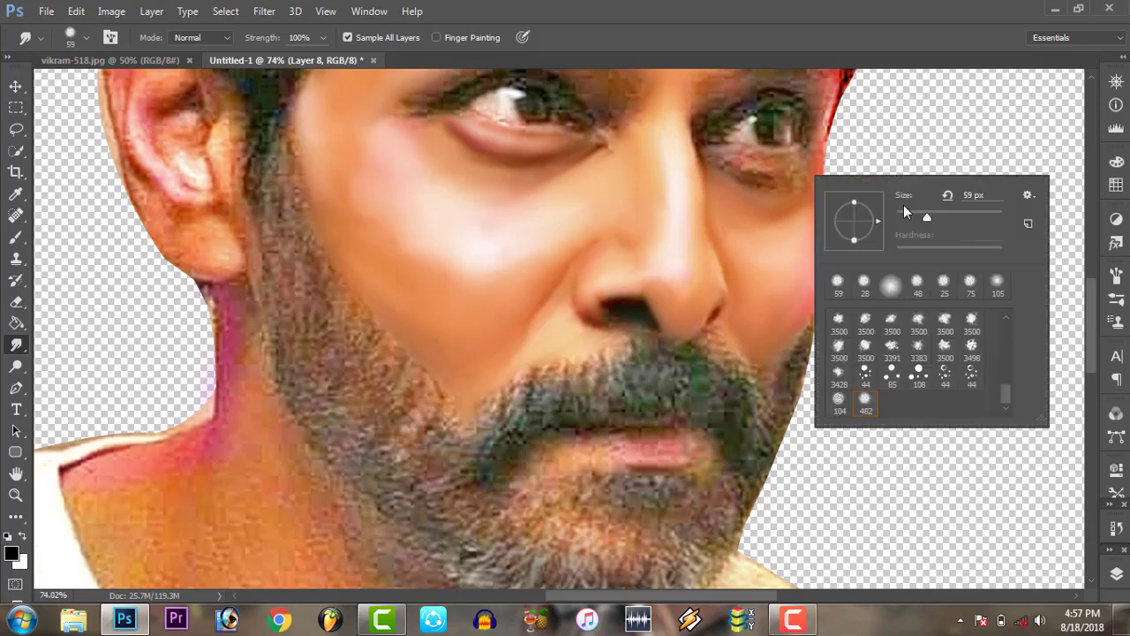
key("Return")
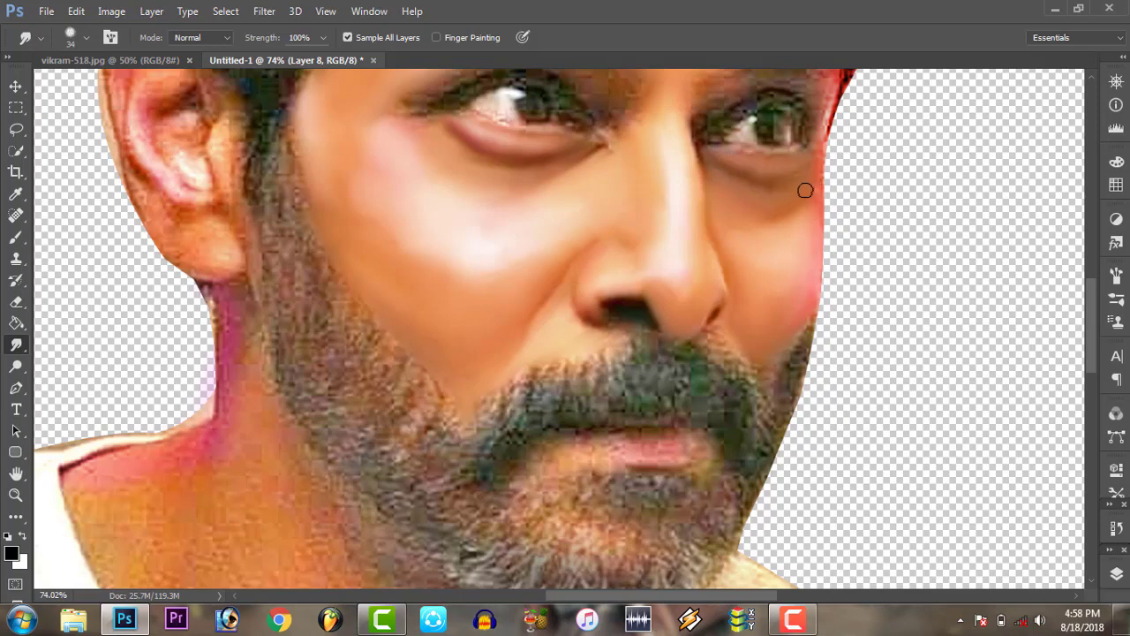
Blend the red right cheek edge and zoom out to the whole portrait
left_click_drag(818, 156, 824, 105)
key("z")
left_click_drag(455, 290, 504, 290)
Zoom in on the face and set the smudge brush to 155 px
key("ctrl+0")
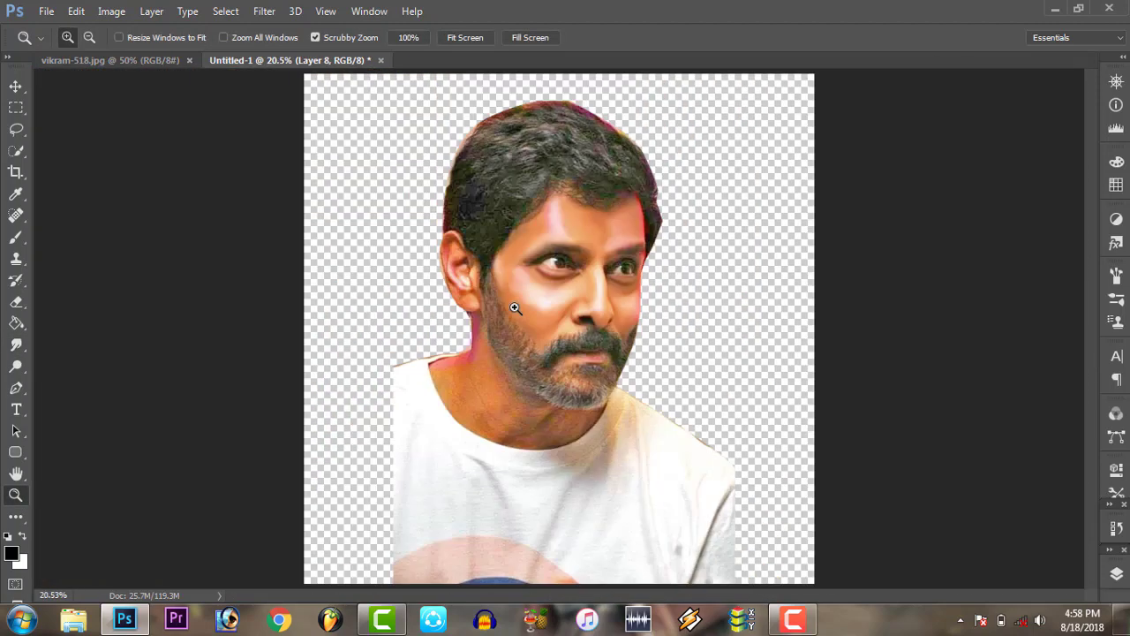
left_click_drag(628, 268, 598, 300)
key("e")
right_click(555, 297)
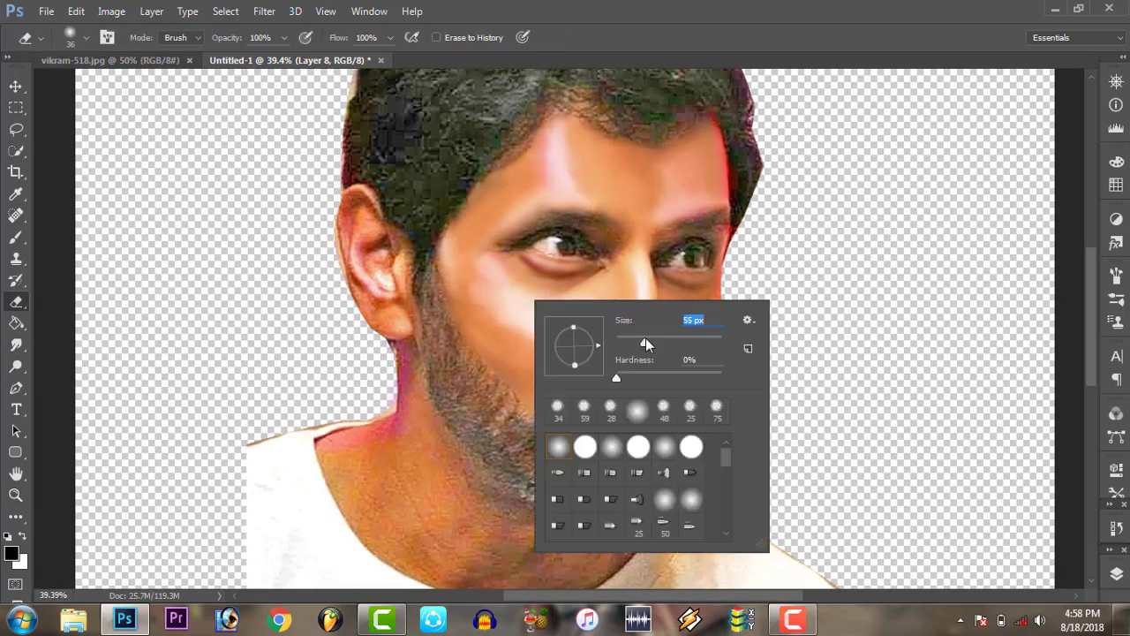
key("Return")
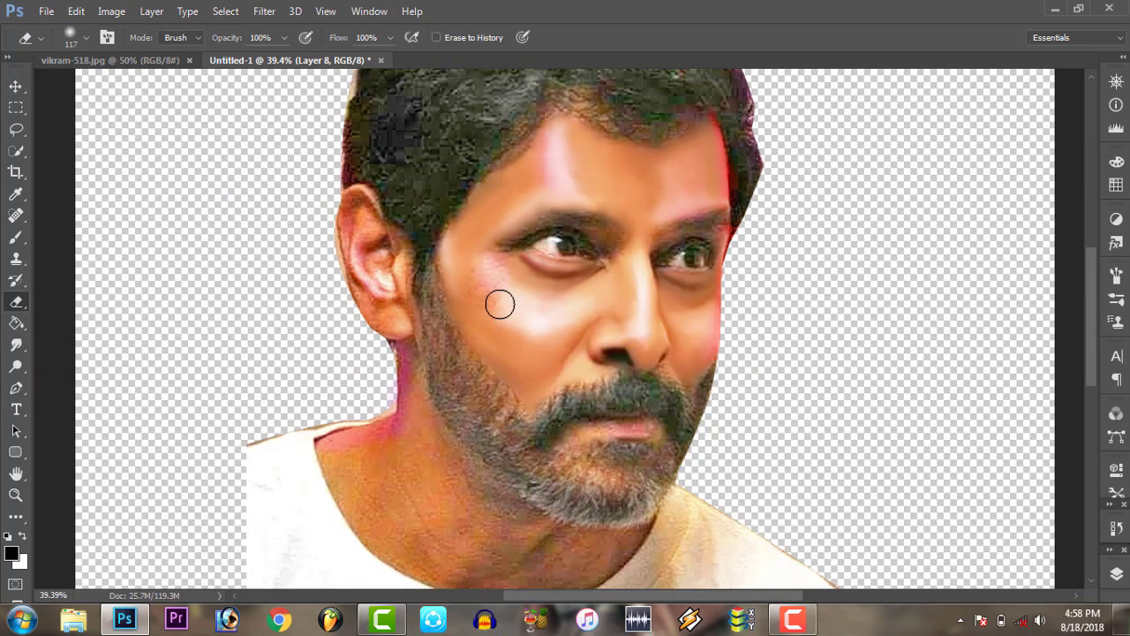
key("r")
right_click(561, 288)
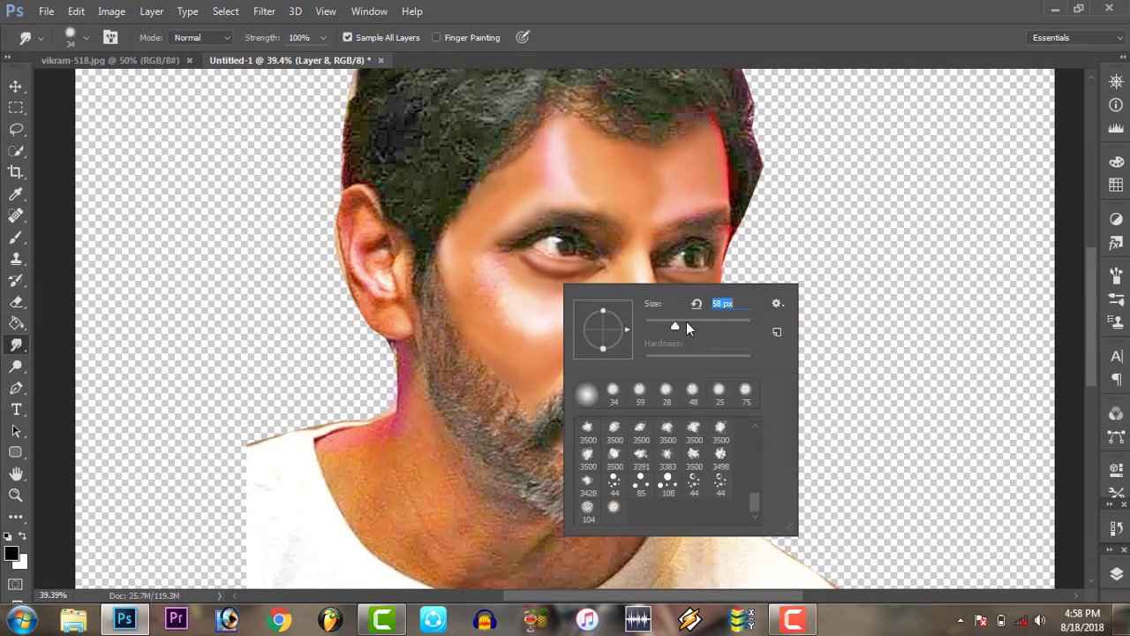
left_click_drag(711, 329, 709, 329)
key("Return")
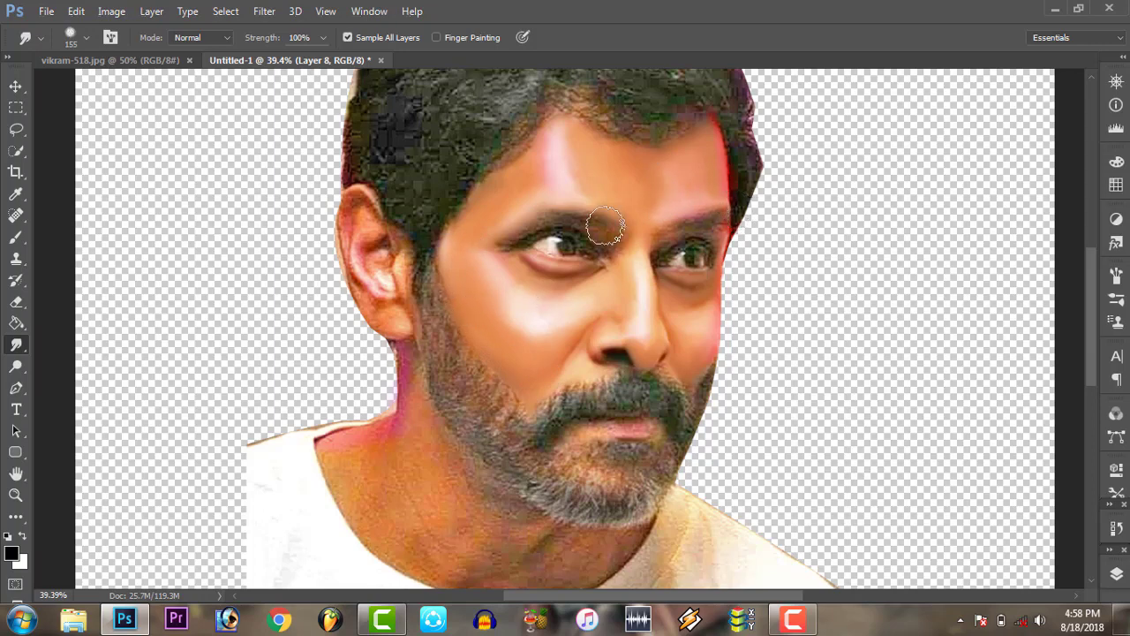
Reopen the brush settings, then fit the whole portrait back on screen
right_click(706, 179)
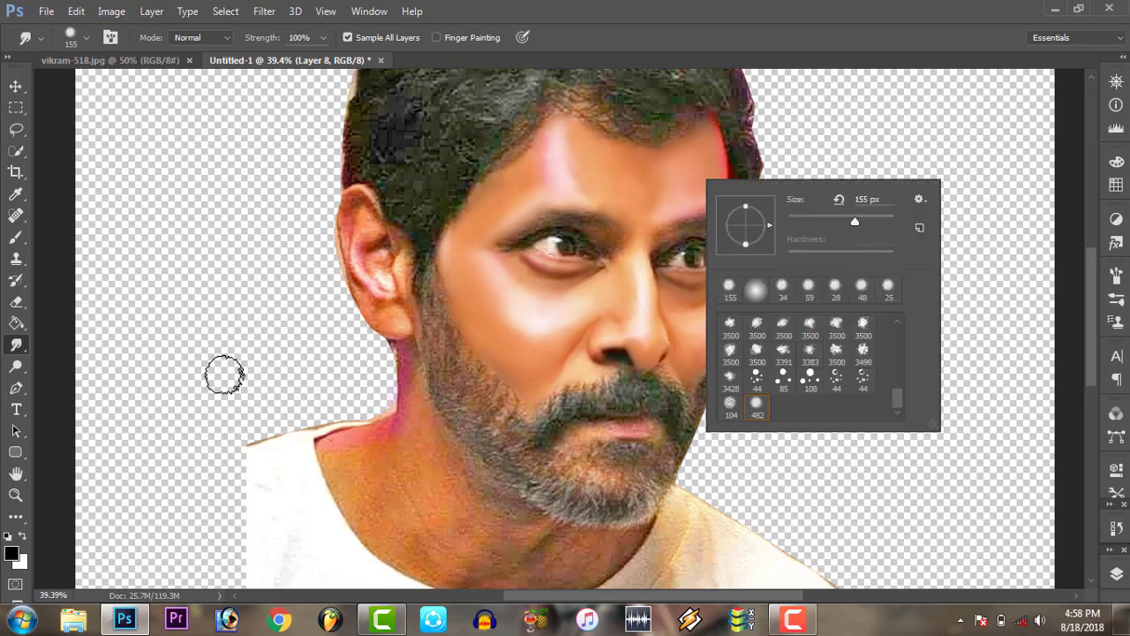
key("z")
right_click(606, 263)
left_click(638, 259)
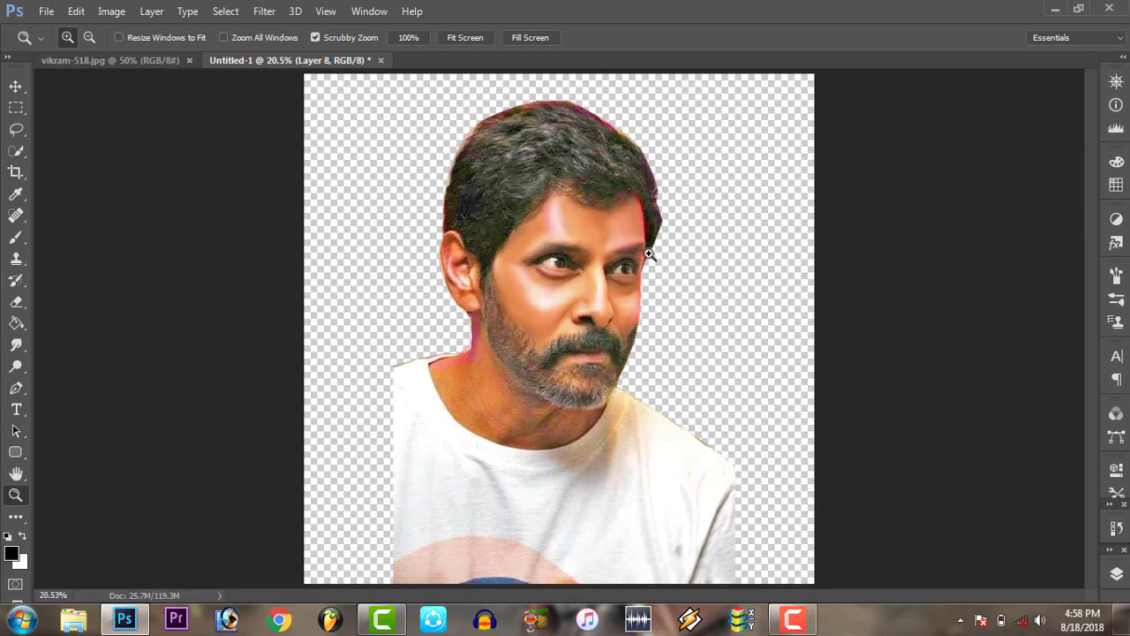
Zoom in on the mouth and smooth the lips with a 51 px Smudge brush
left_click_drag(649, 255, 634, 280)
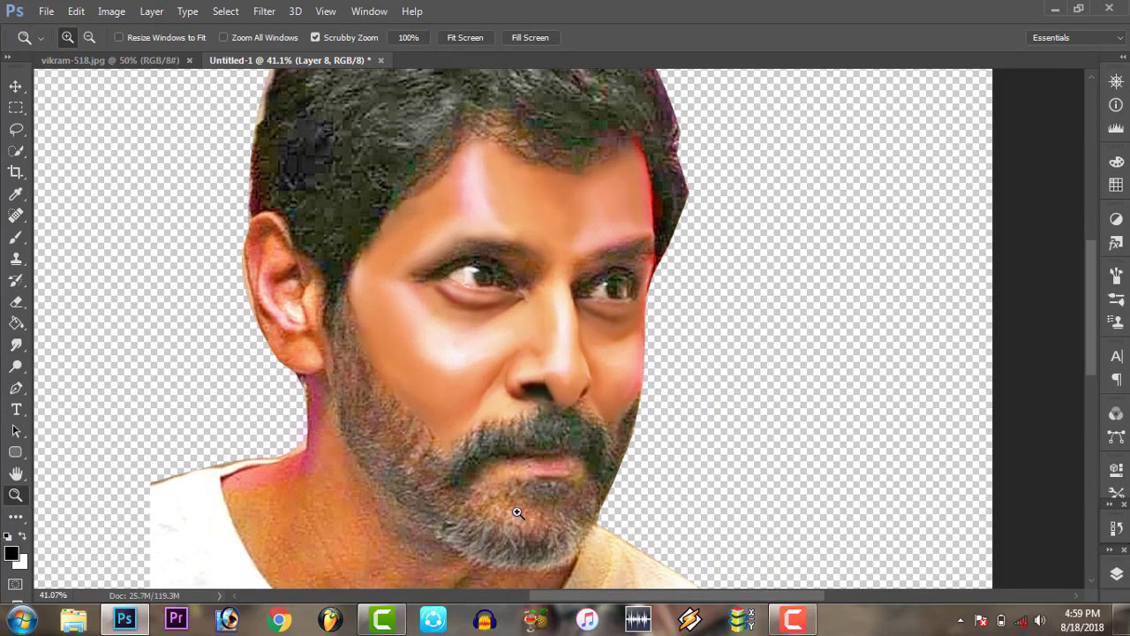
left_click_drag(517, 512, 565, 512)
key("r")
right_click(562, 329)
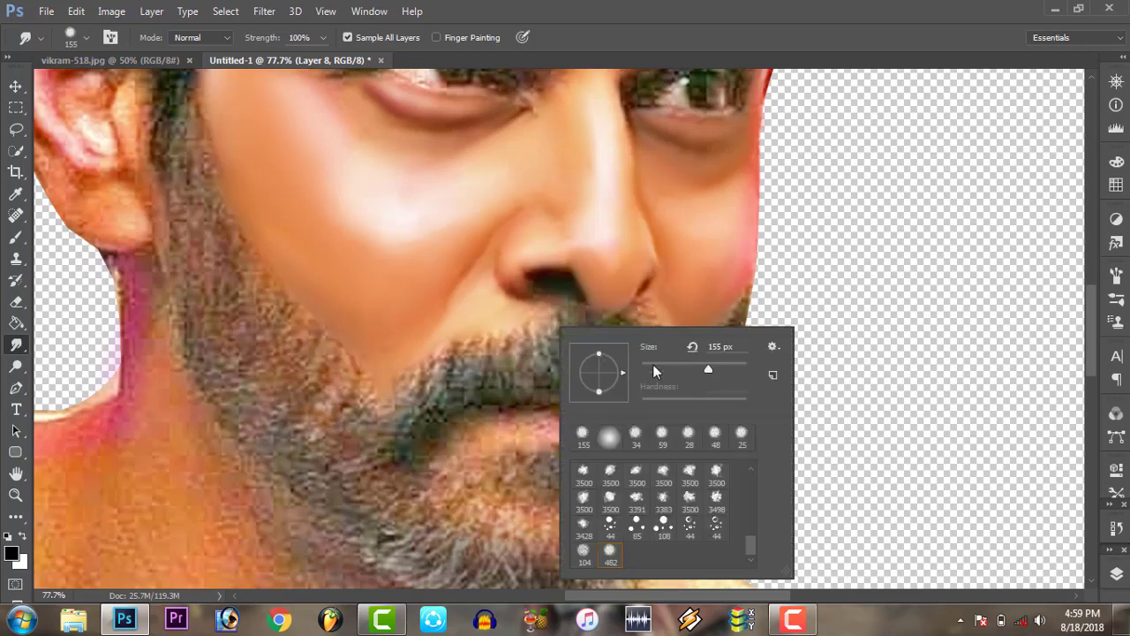
left_click(652, 371)
key("Return")
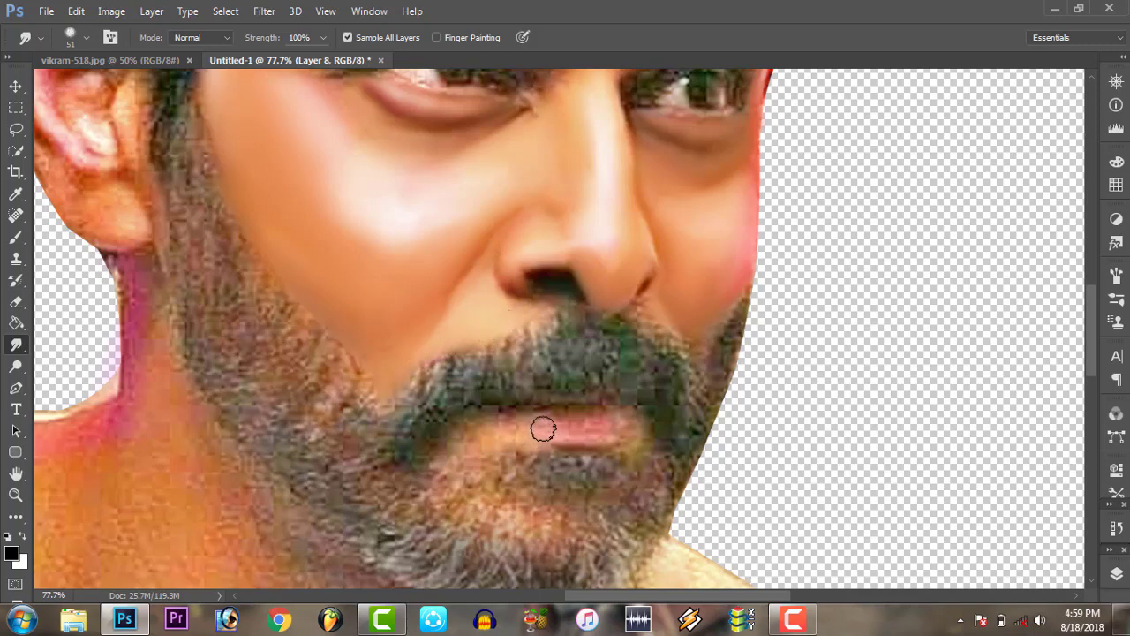
mouse_move(543, 429)
left_mouse_down()
mouse_move(606, 423)
mouse_move(537, 429)
left_mouse_up()
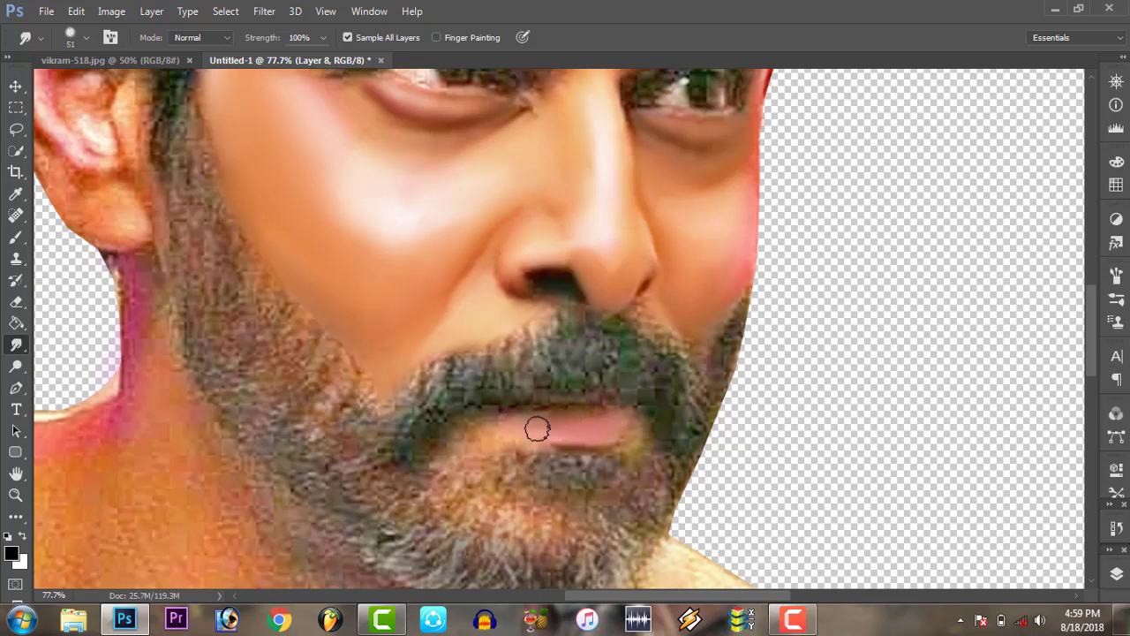
Smudge the chin beard below the lower lip using 23–48 px brush sizes
right_click(609, 417)
type("23")
key("Return")
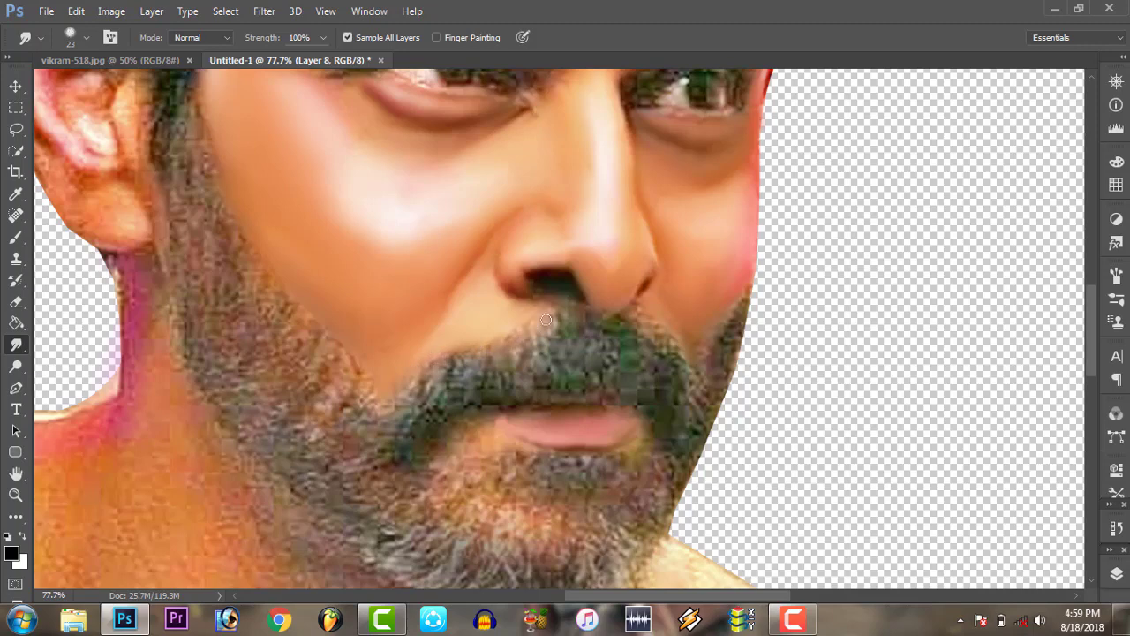
right_click(508, 439)
key("Escape")
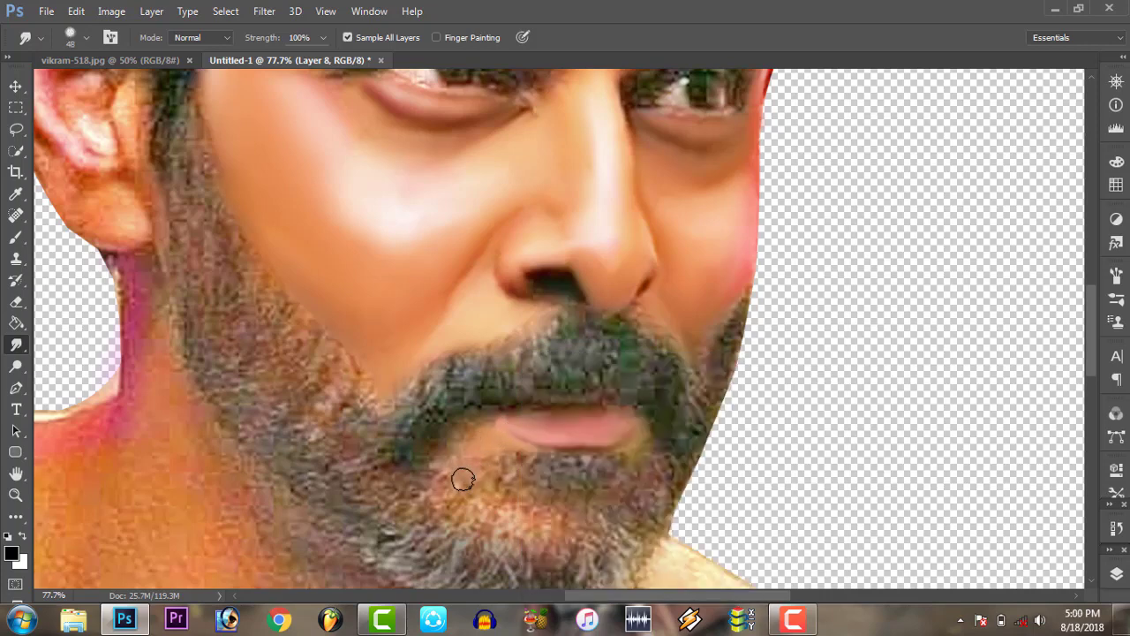
mouse_move(467, 461)
left_mouse_down()
mouse_move(449, 469)
mouse_move(512, 517)
mouse_move(465, 459)
left_mouse_up()
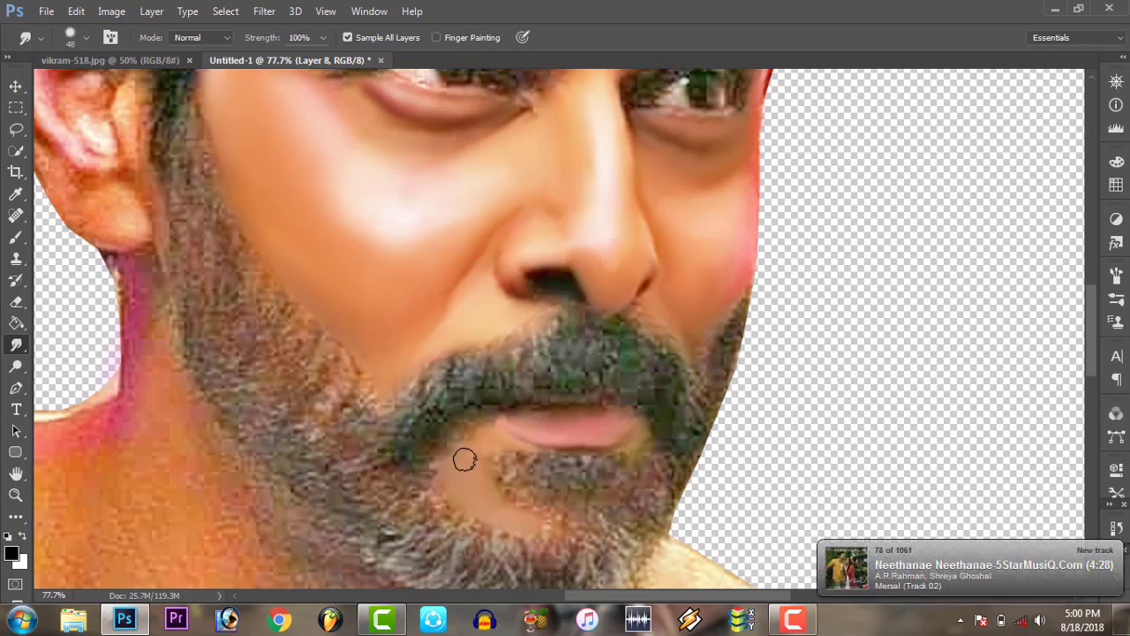
left_click_drag(604, 510, 637, 470)
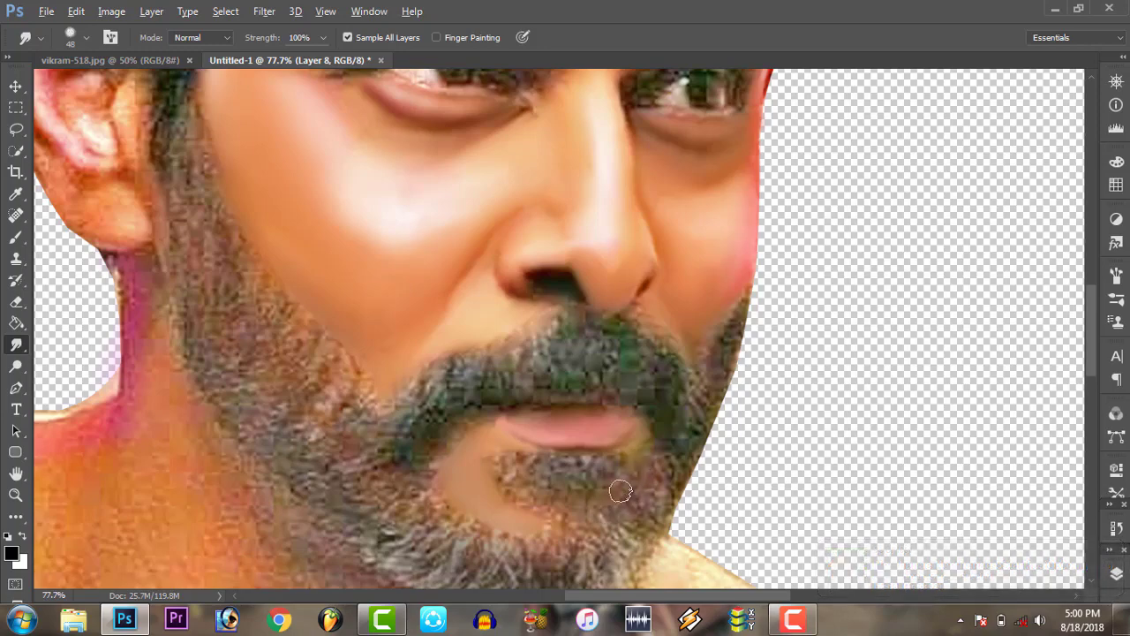
Fit the whole portrait on screen and review the lower face
right_click(540, 477)
left_click(564, 489)
left_click(618, 397)
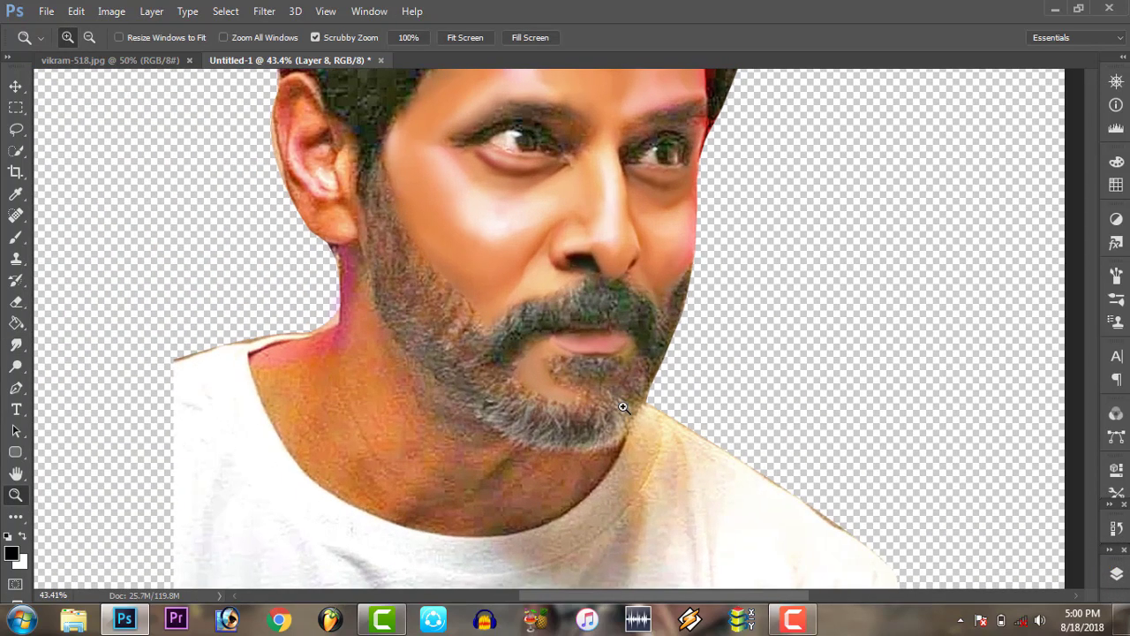
key("e")
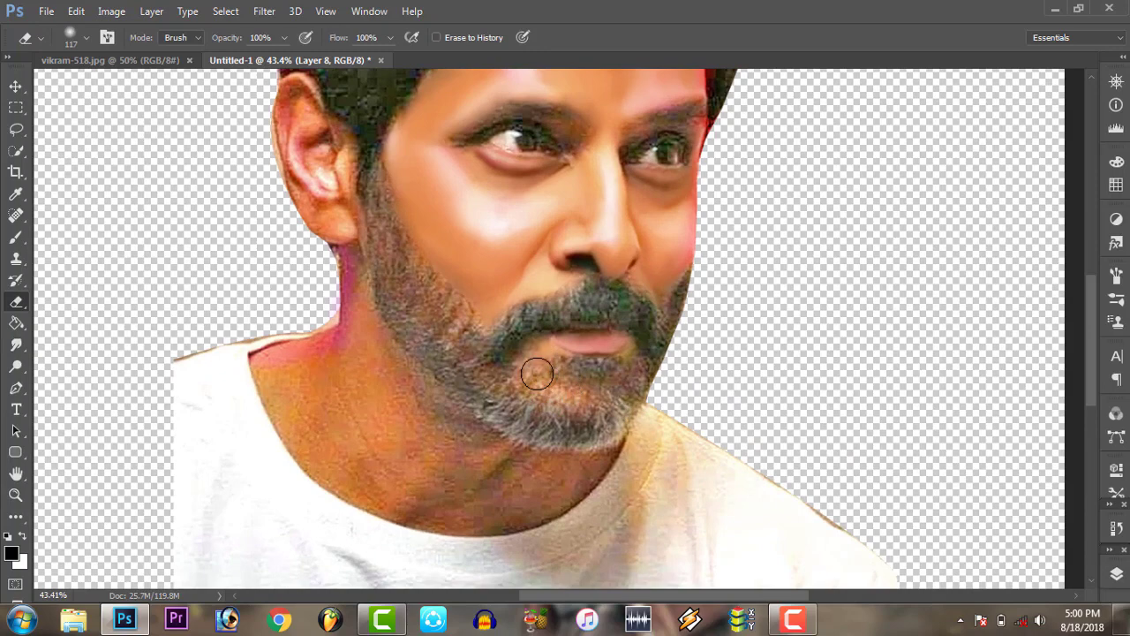
left_click(32, 491)
Zoom to the eyes and soften the eyebrows with a 39 px Smudge brush
key("ctrl+0")
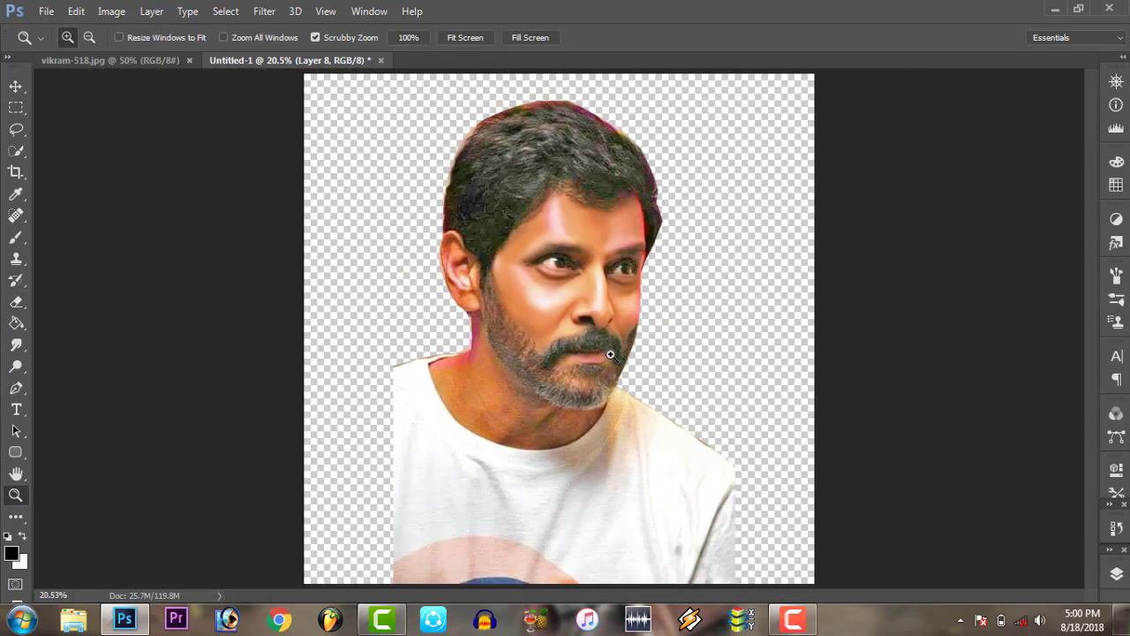
left_click_drag(593, 240, 618, 327)
key("r")
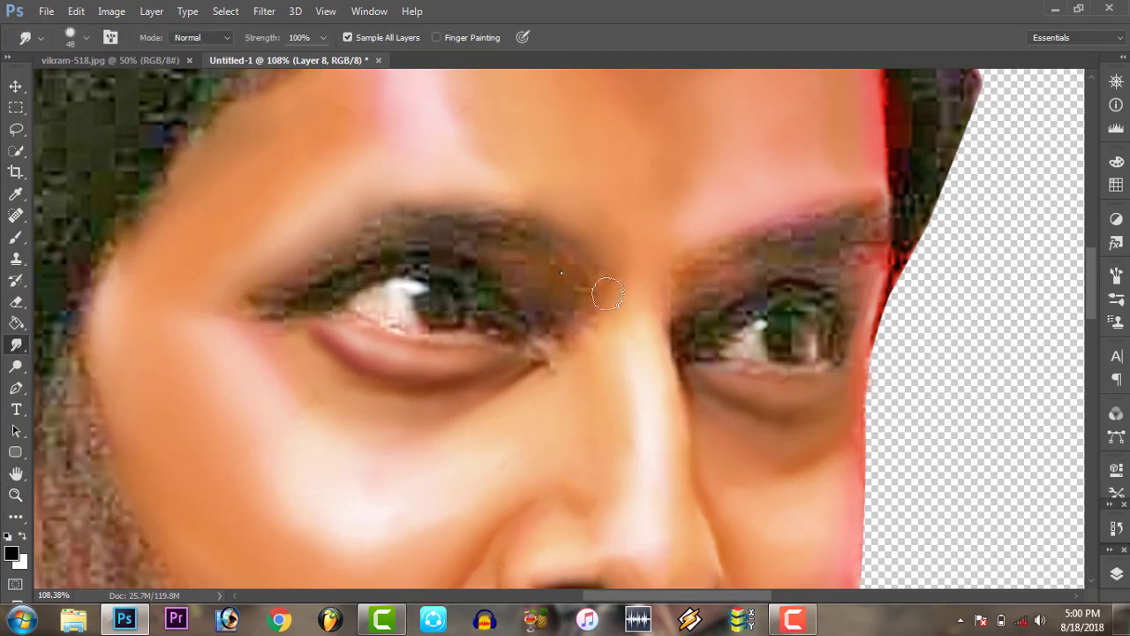
right_click(665, 309)
left_click(542, 270)
right_click(734, 338)
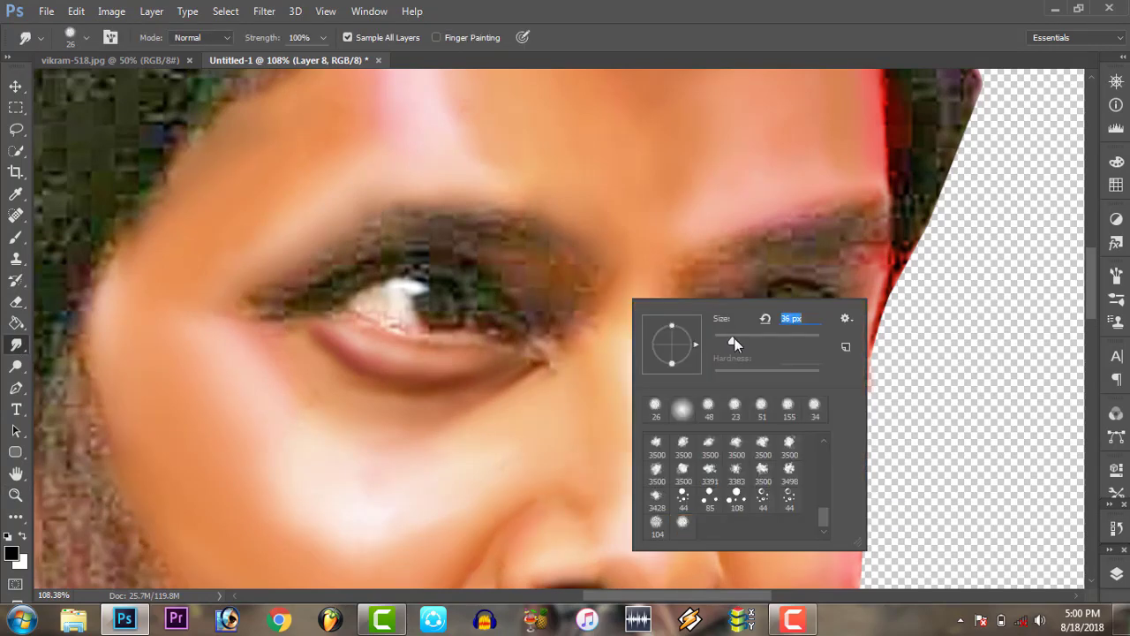
left_click(574, 328)
mouse_move(574, 328)
left_mouse_down()
mouse_move(565, 282)
mouse_move(540, 277)
mouse_move(580, 303)
mouse_move(303, 285)
mouse_move(379, 320)
mouse_move(374, 330)
mouse_move(402, 349)
mouse_move(536, 360)
mouse_move(535, 338)
left_mouse_up()
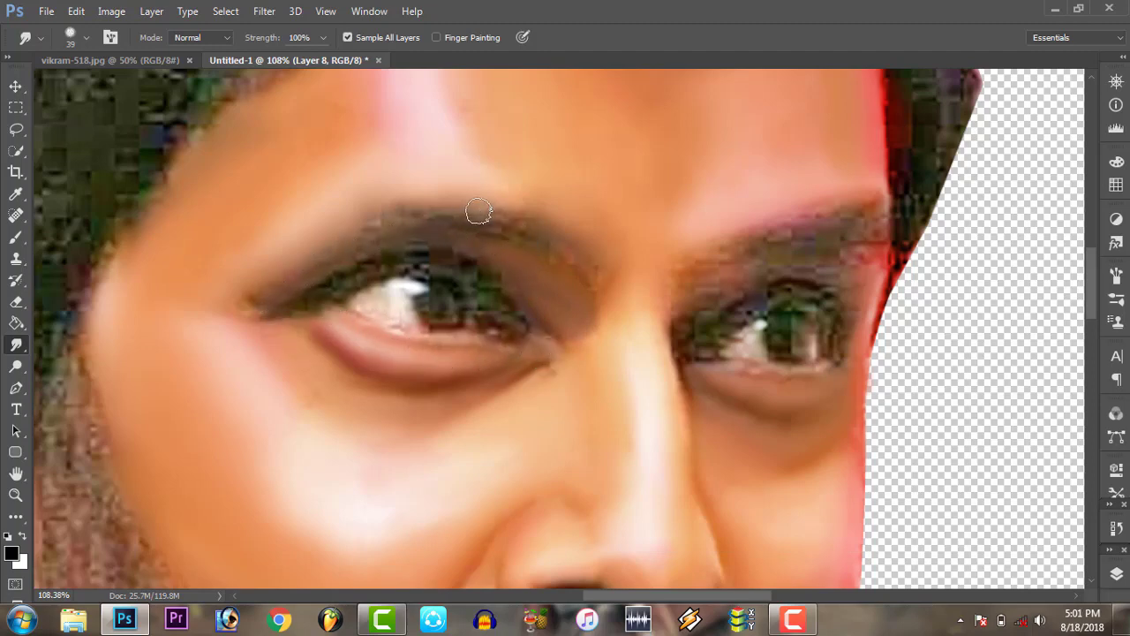
mouse_move(477, 211)
left_mouse_down()
mouse_move(534, 204)
mouse_move(592, 267)
mouse_move(831, 273)
left_mouse_up()
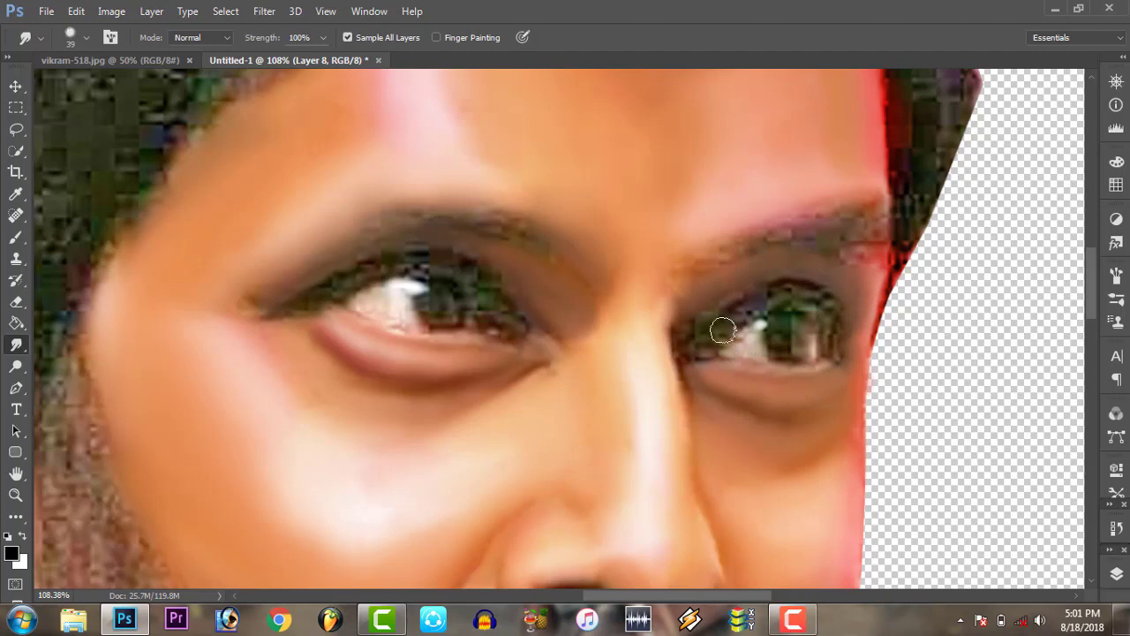
Smudge the eye corners and nose bridge, undoing a stray stroke under the left eye
left_click_drag(679, 327, 739, 333)
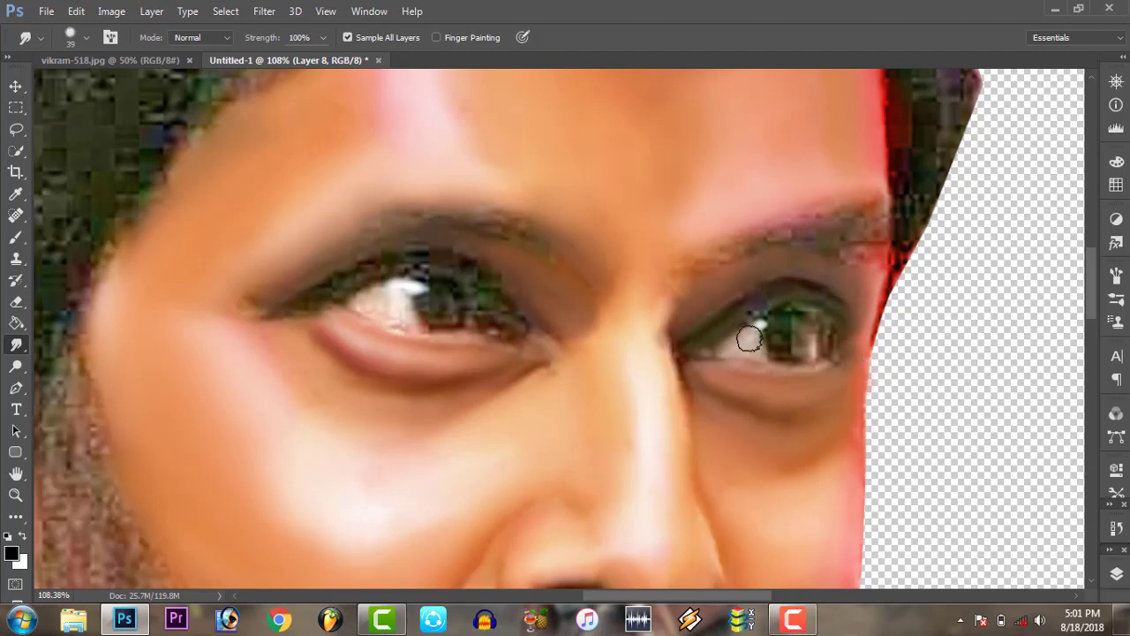
left_click_drag(394, 318, 421, 344)
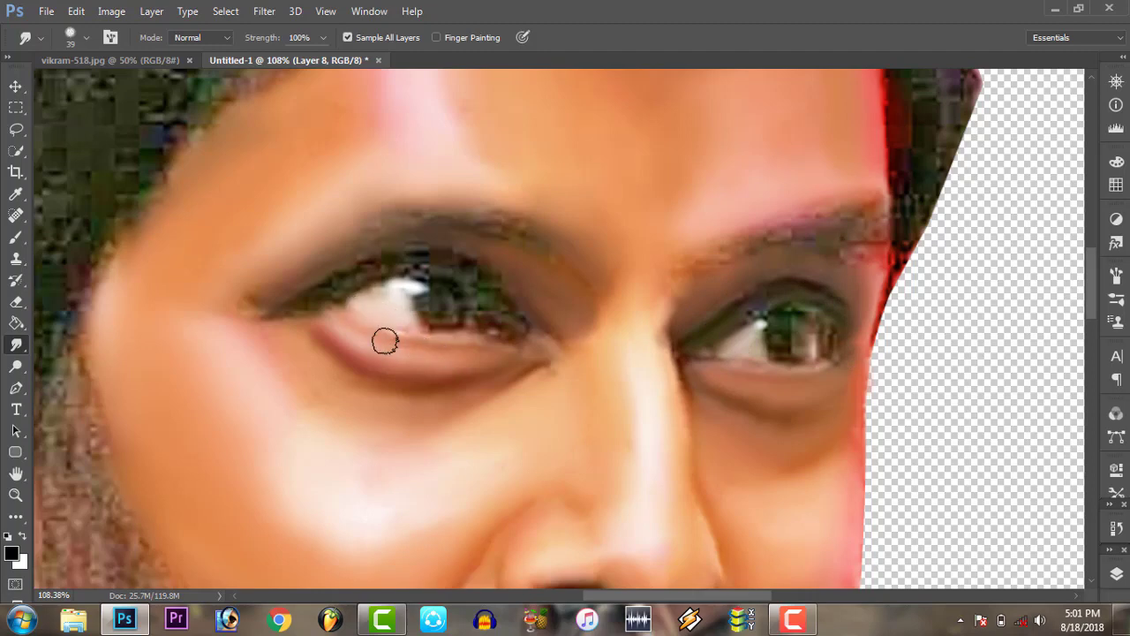
key("ctrl+z")
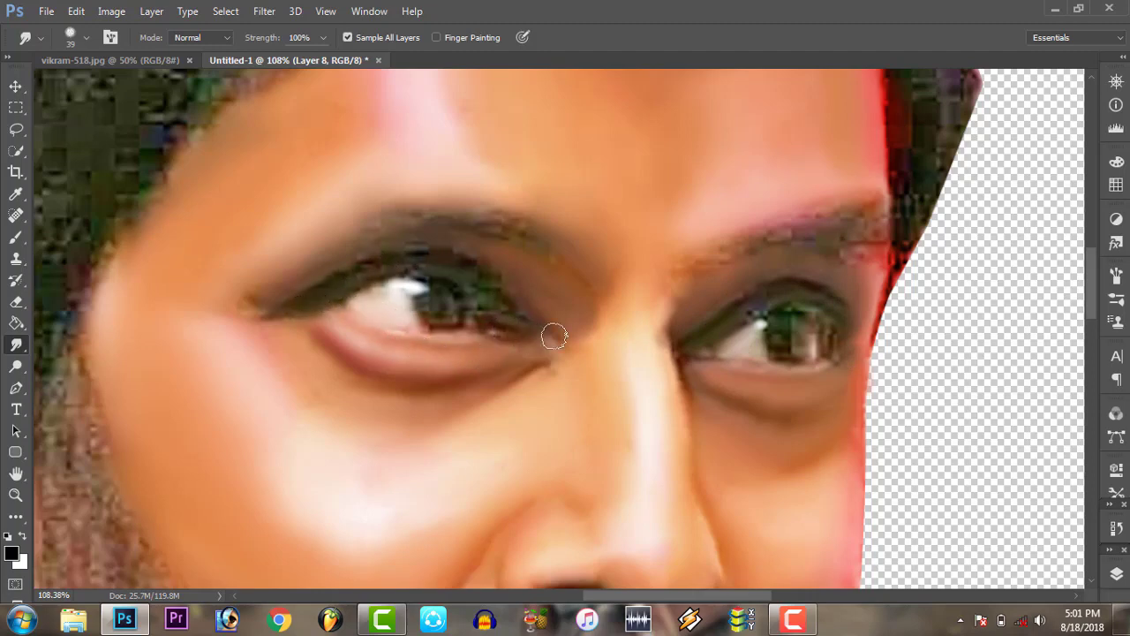
mouse_move(595, 297)
left_mouse_down()
mouse_move(568, 308)
mouse_move(592, 323)
mouse_move(645, 292)
mouse_move(674, 396)
left_mouse_up()
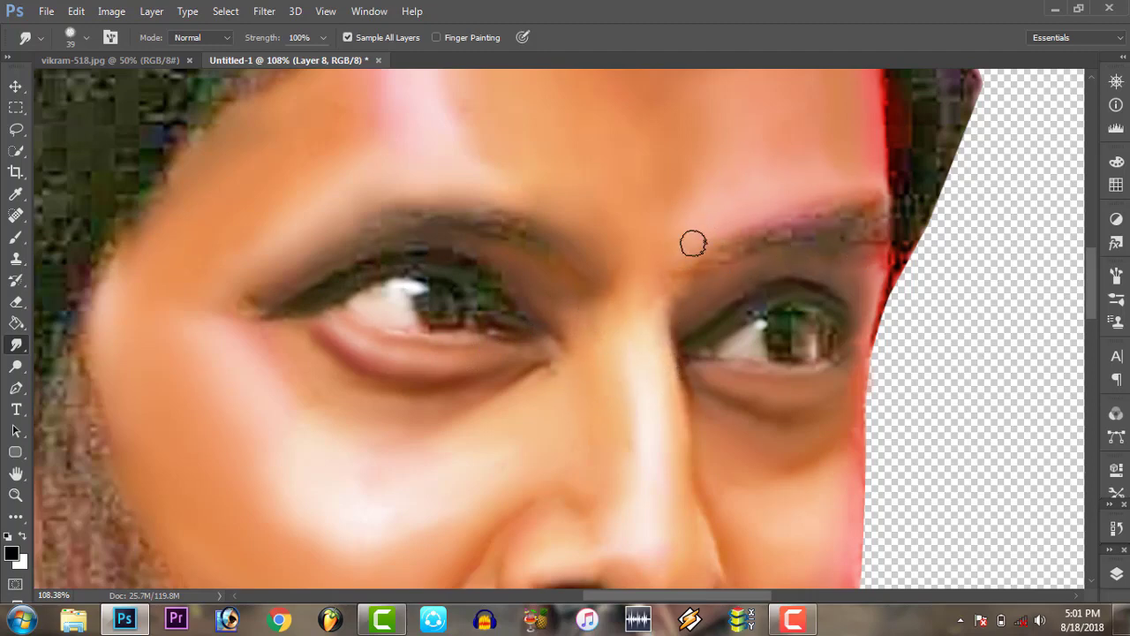
left_click(16, 495)
right_click(390, 339)
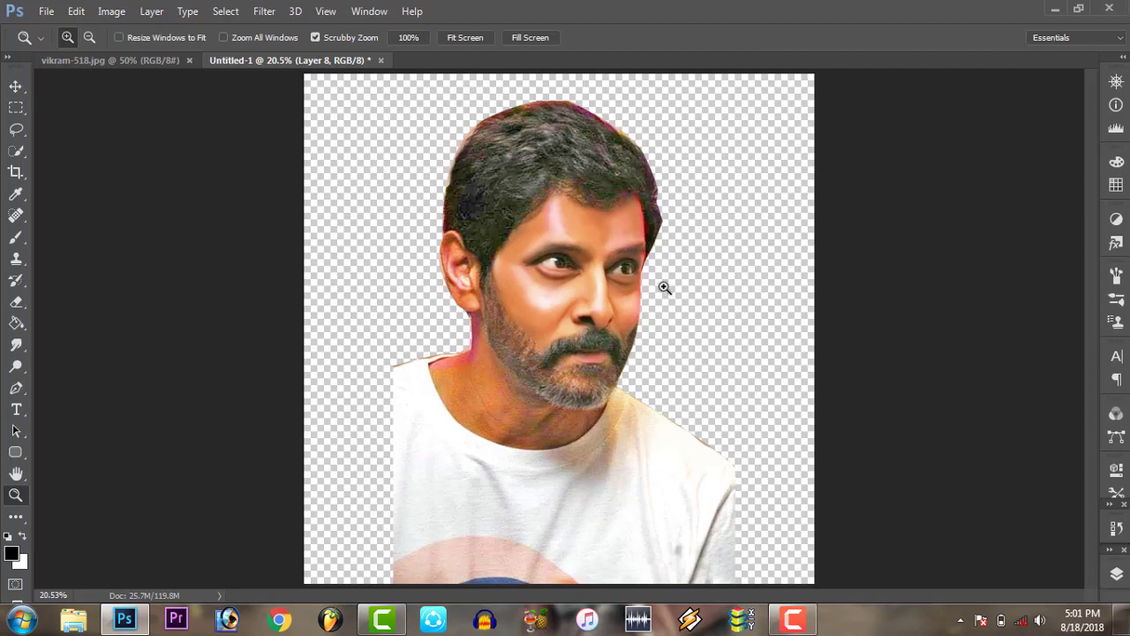
left_click_drag(620, 327, 661, 323)
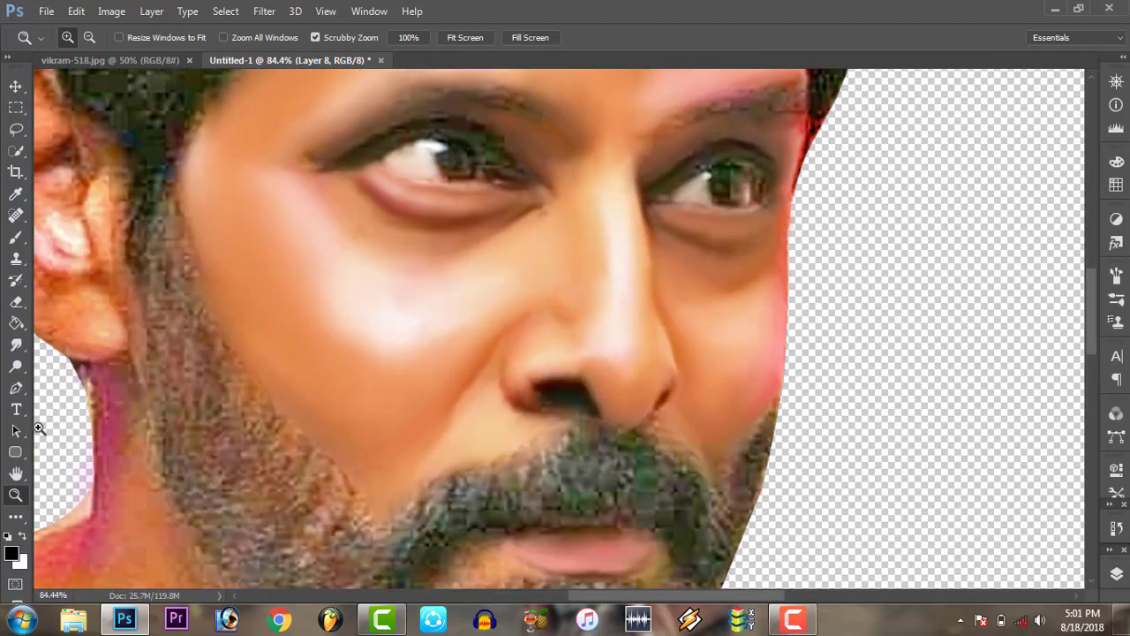
left_click(16, 345)
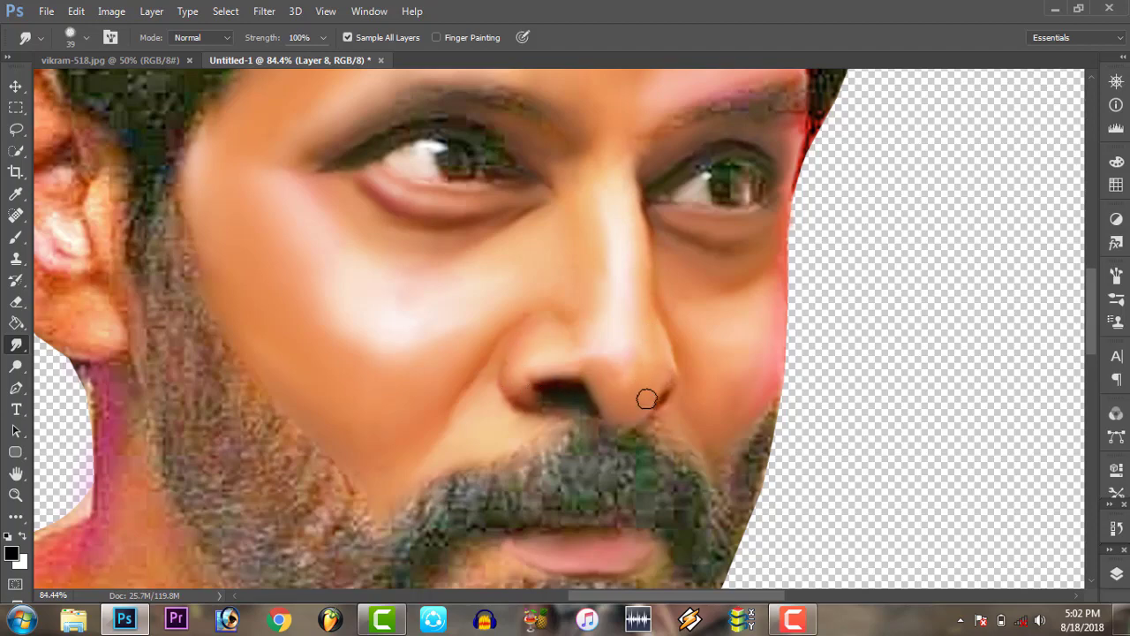
Fit the portrait on screen and toggle Layer 8 on and off to compare the retouching
left_click(15, 495)
right_click(392, 318)
left_click(442, 328)
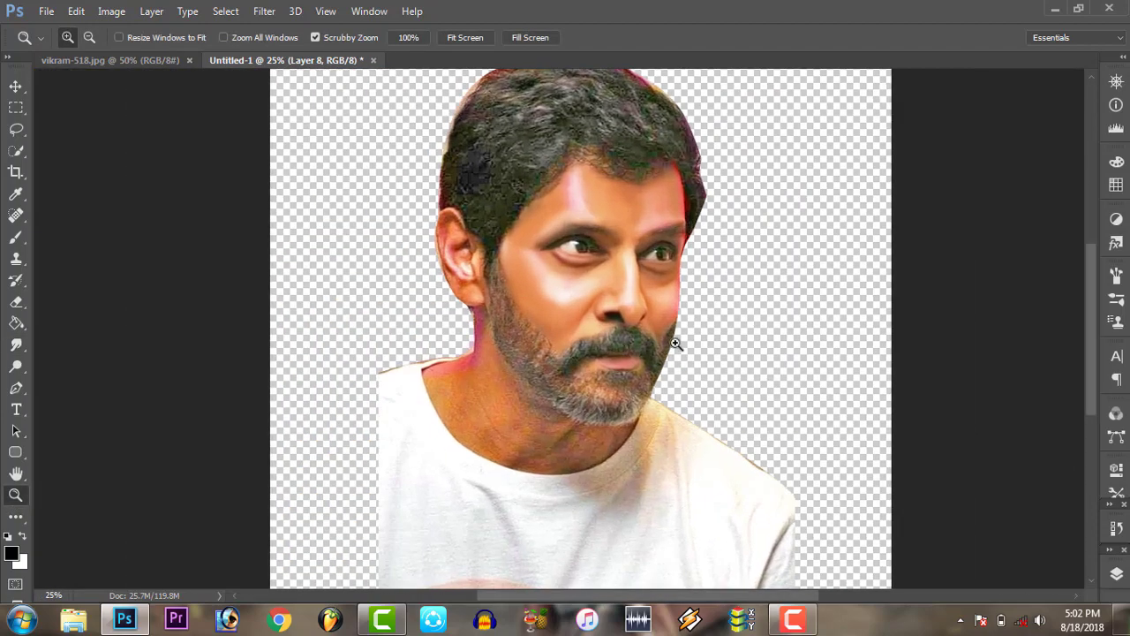
left_click(1117, 573)
left_click(914, 214)
left_click(914, 213)
left_click(913, 215)
left_click(913, 216)
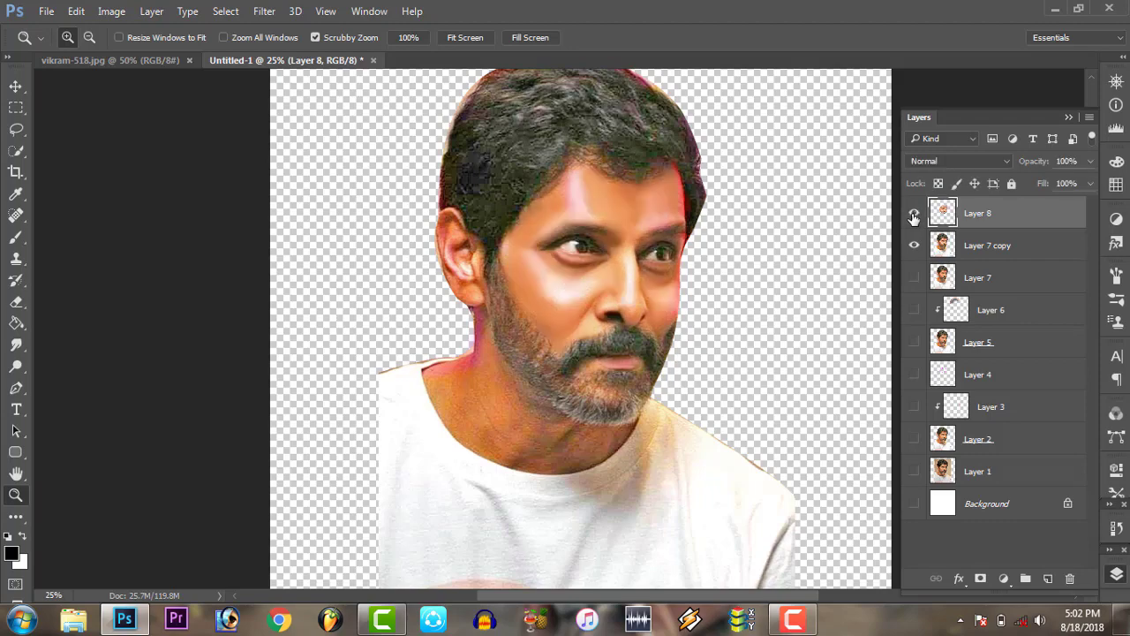
left_click(913, 213)
left_click(914, 214)
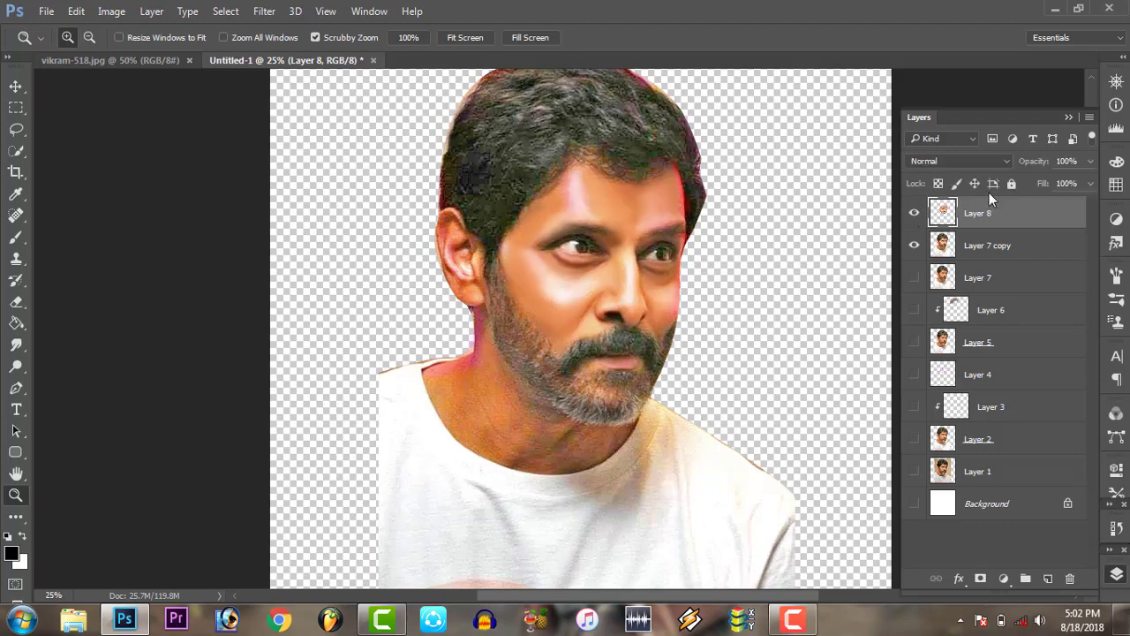
Zoom in on the ear and smudge its inner shading smooth
left_click(1069, 119)
scroll(459, 291, "up", 5)
key("r")
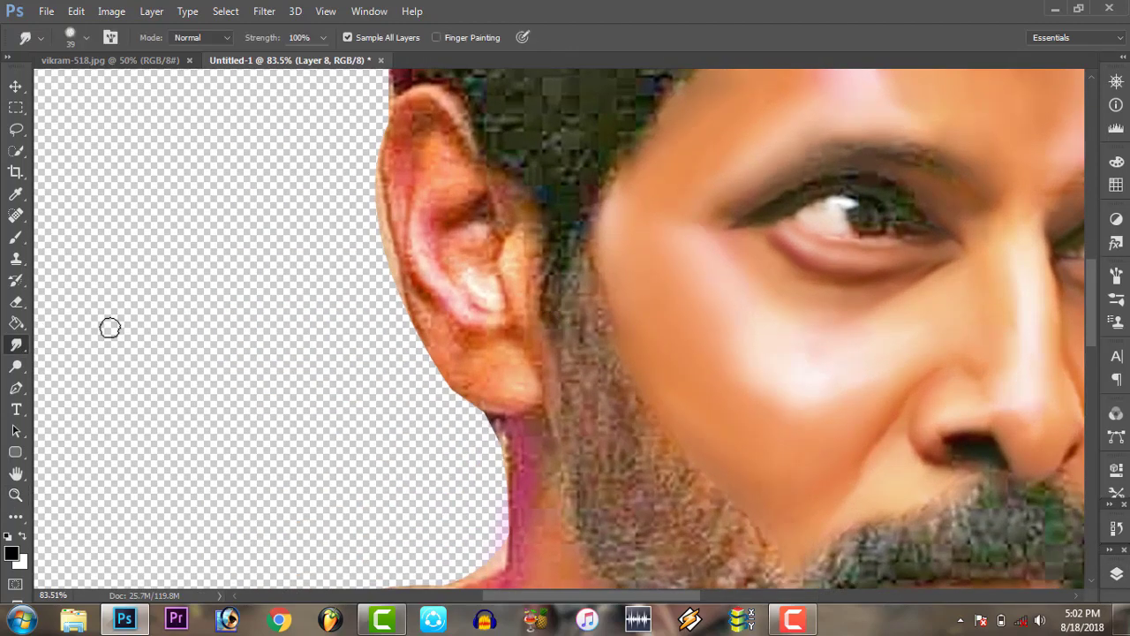
mouse_move(436, 265)
left_mouse_down()
mouse_move(461, 306)
mouse_move(421, 200)
mouse_move(440, 212)
mouse_move(474, 285)
mouse_move(464, 264)
mouse_move(418, 277)
mouse_move(392, 177)
mouse_move(442, 116)
mouse_move(407, 133)
mouse_move(451, 152)
mouse_move(407, 192)
mouse_move(462, 111)
mouse_move(390, 125)
mouse_move(412, 165)
mouse_move(414, 311)
mouse_move(477, 389)
mouse_move(521, 388)
mouse_move(467, 353)
mouse_move(416, 290)
mouse_move(429, 221)
mouse_move(481, 204)
mouse_move(492, 262)
mouse_move(515, 230)
mouse_move(507, 342)
mouse_move(525, 350)
mouse_move(489, 396)
mouse_move(500, 394)
mouse_move(422, 310)
mouse_move(492, 334)
mouse_move(425, 231)
mouse_move(455, 183)
mouse_move(449, 126)
mouse_move(388, 161)
mouse_move(467, 146)
mouse_move(611, 174)
mouse_move(593, 265)
mouse_move(613, 374)
mouse_move(586, 254)
left_mouse_up()
Zoom to the neck and smudge it upward to the jaw with a 120 px brush
key("z")
right_click(526, 254)
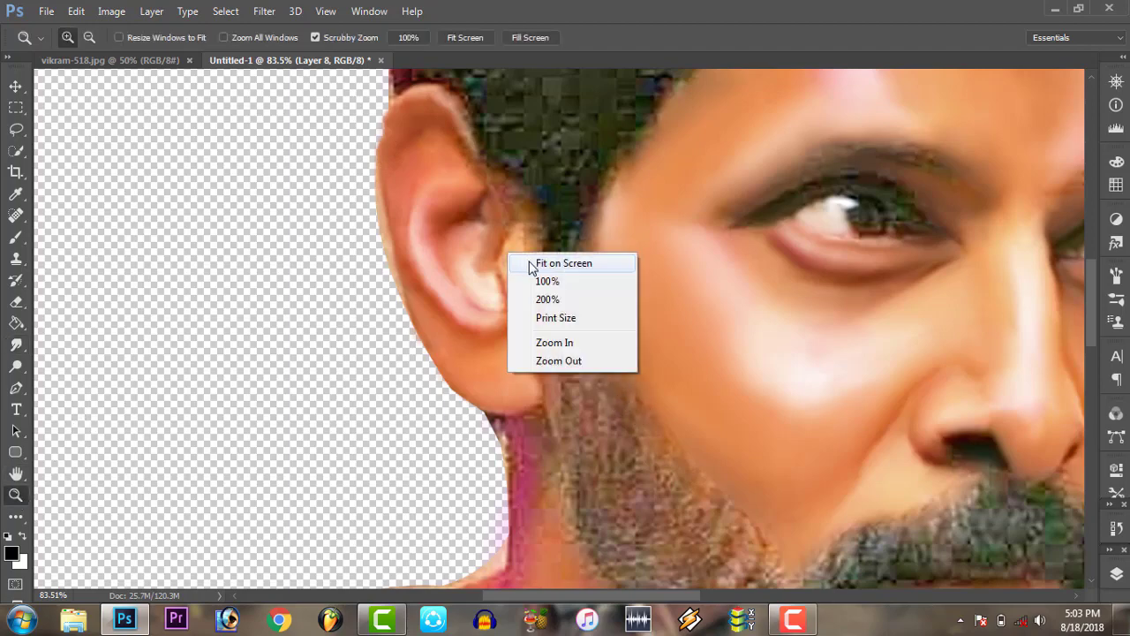
left_click(541, 259)
left_click(602, 394)
left_click(16, 344)
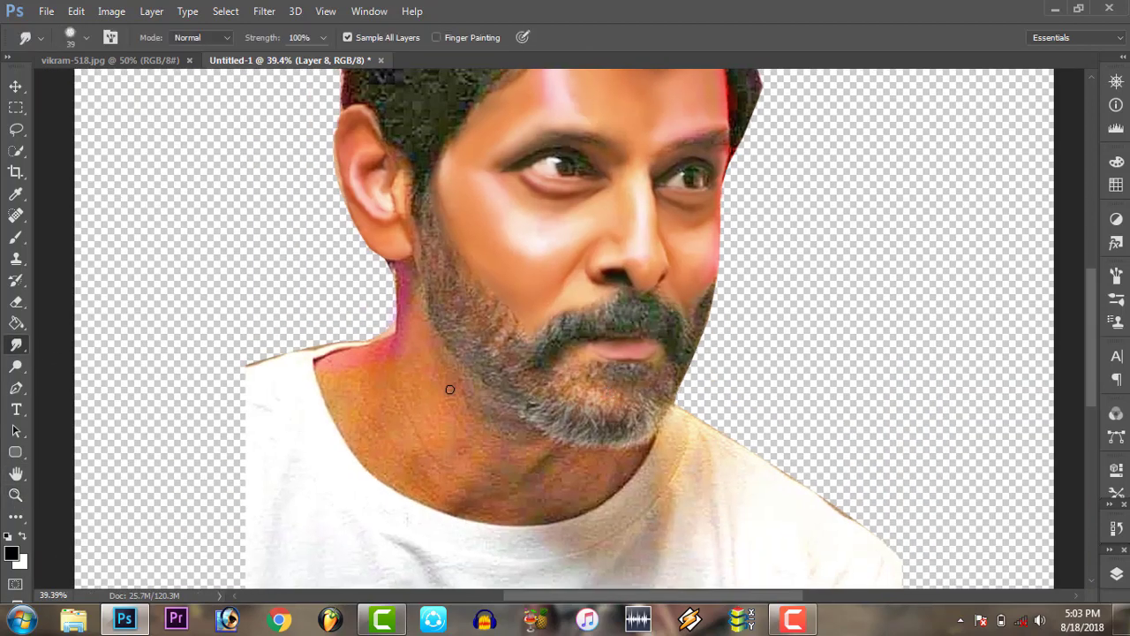
right_click(452, 390)
left_click_drag(590, 396, 597, 394)
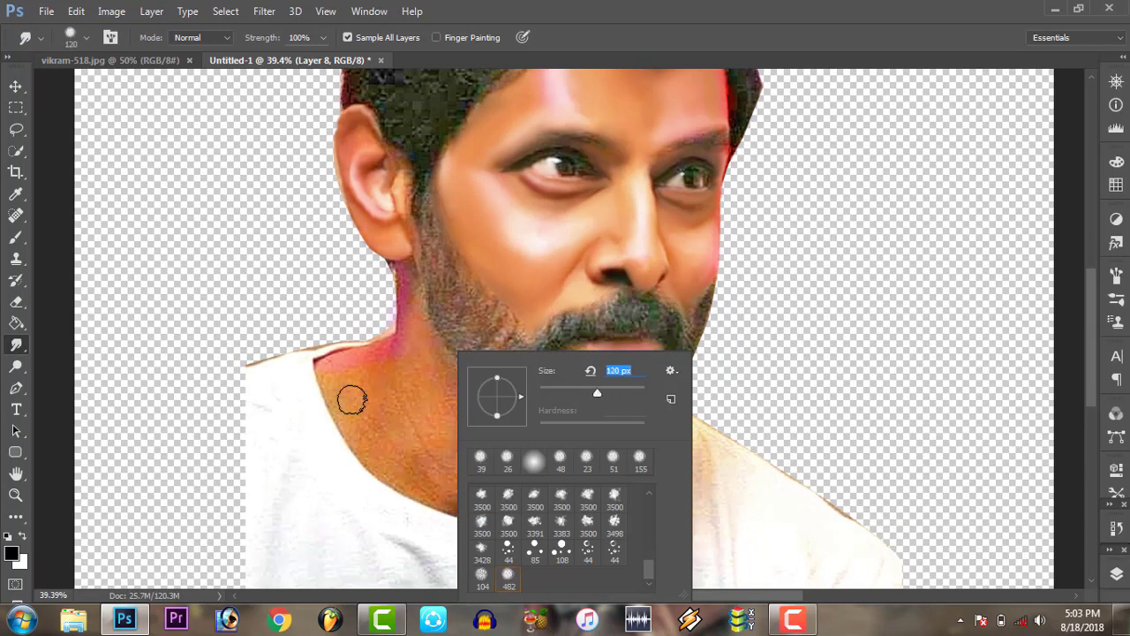
left_click(348, 397)
mouse_move(366, 408)
left_mouse_down()
mouse_move(441, 474)
mouse_move(396, 376)
mouse_move(414, 329)
mouse_move(388, 356)
mouse_move(426, 403)
mouse_move(431, 486)
mouse_move(496, 509)
mouse_move(467, 506)
mouse_move(533, 504)
mouse_move(473, 438)
mouse_move(497, 459)
mouse_move(557, 467)
mouse_move(565, 496)
mouse_move(462, 504)
mouse_move(373, 456)
mouse_move(328, 373)
mouse_move(388, 430)
mouse_move(328, 365)
mouse_move(467, 438)
mouse_move(613, 482)
mouse_move(575, 532)
mouse_move(674, 485)
mouse_move(489, 545)
mouse_move(467, 527)
mouse_move(492, 456)
mouse_move(557, 486)
mouse_move(606, 468)
mouse_move(568, 471)
left_mouse_up()
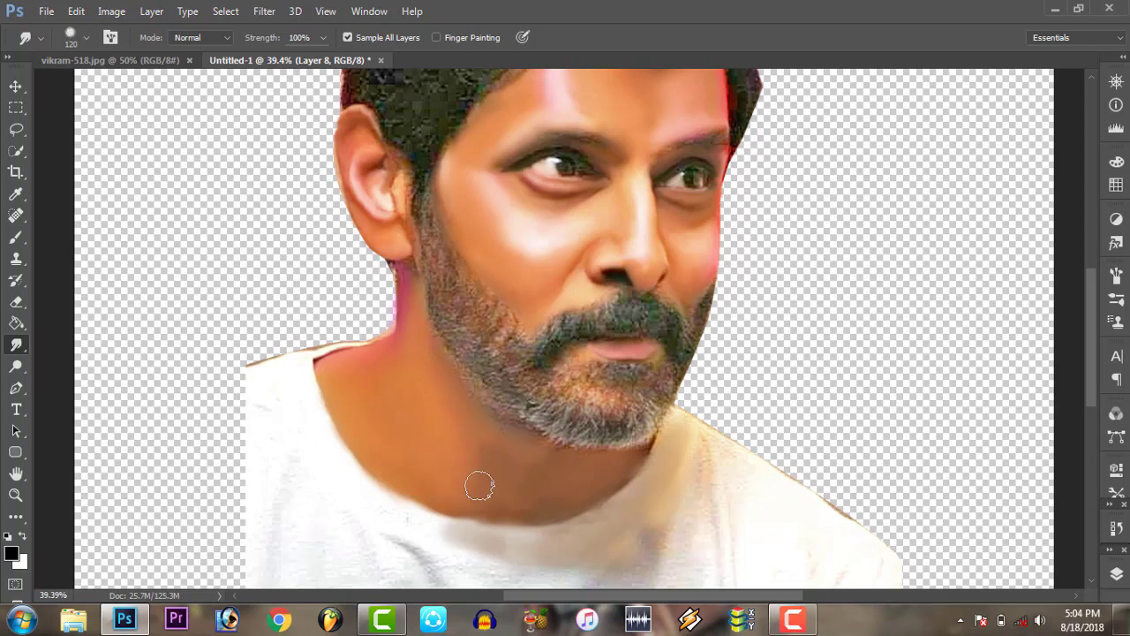
key("z")
right_click(462, 395)
Smear the neck below the beard into soft strokes with the Smudge tool
left_click(508, 391)
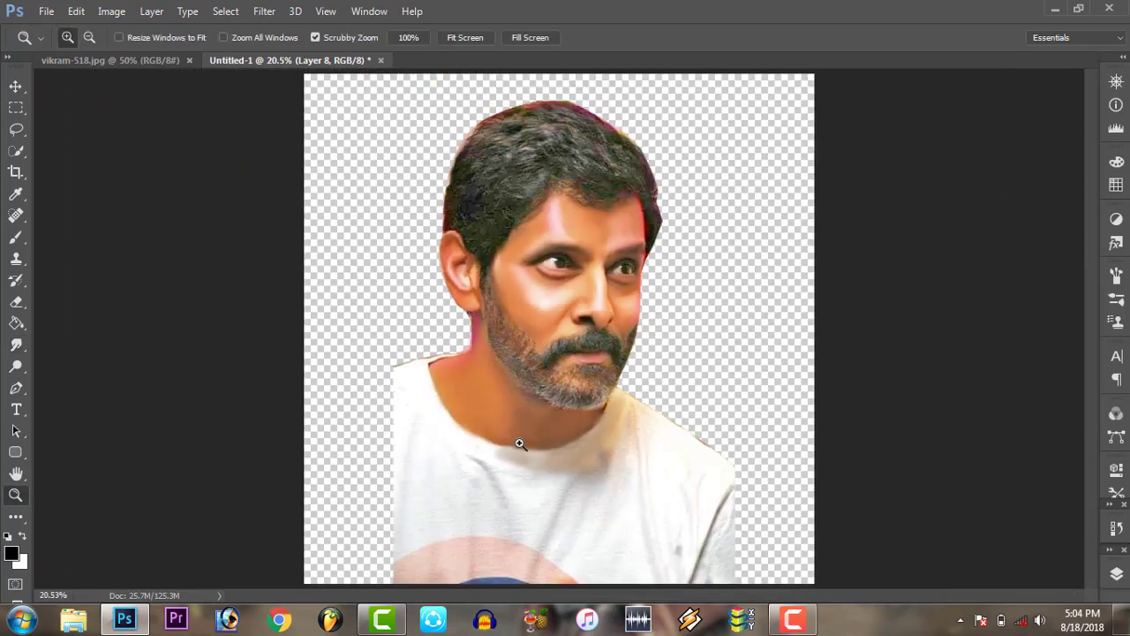
key("e")
right_click(482, 482)
key("Return")
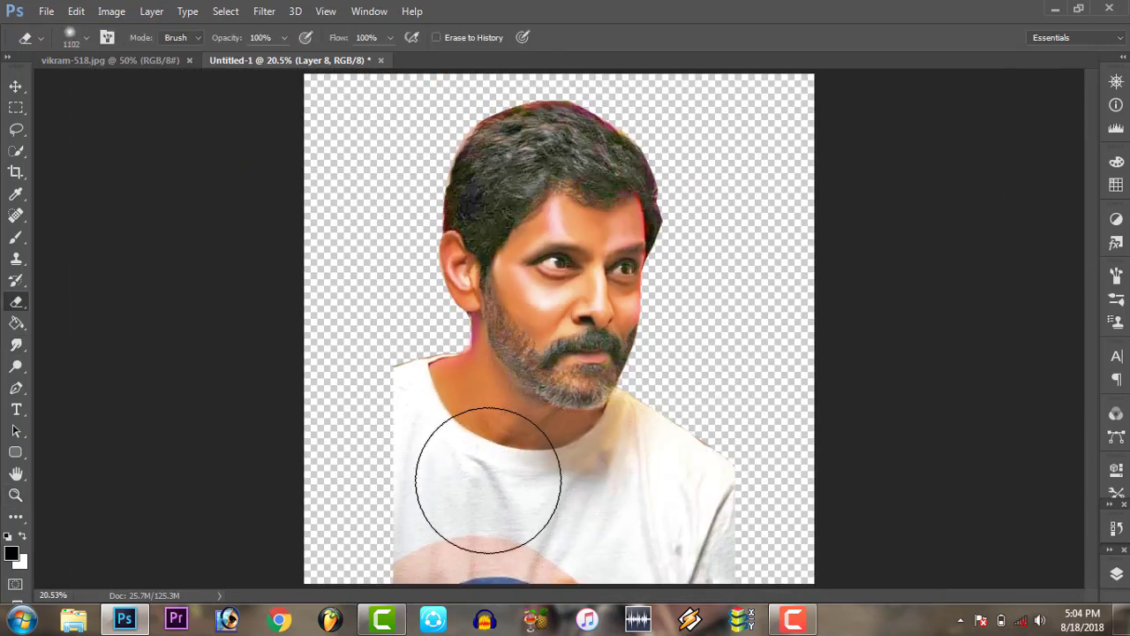
left_click(16, 344)
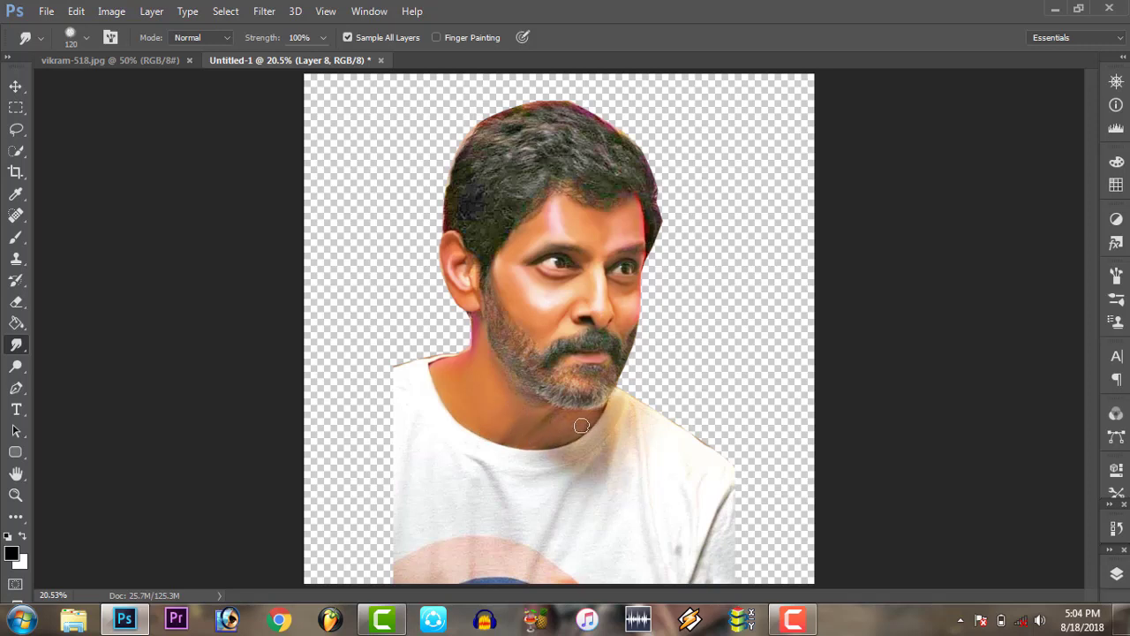
left_click_drag(499, 436, 477, 406)
mouse_move(559, 428)
left_mouse_down()
mouse_move(497, 429)
mouse_move(462, 387)
left_mouse_up()
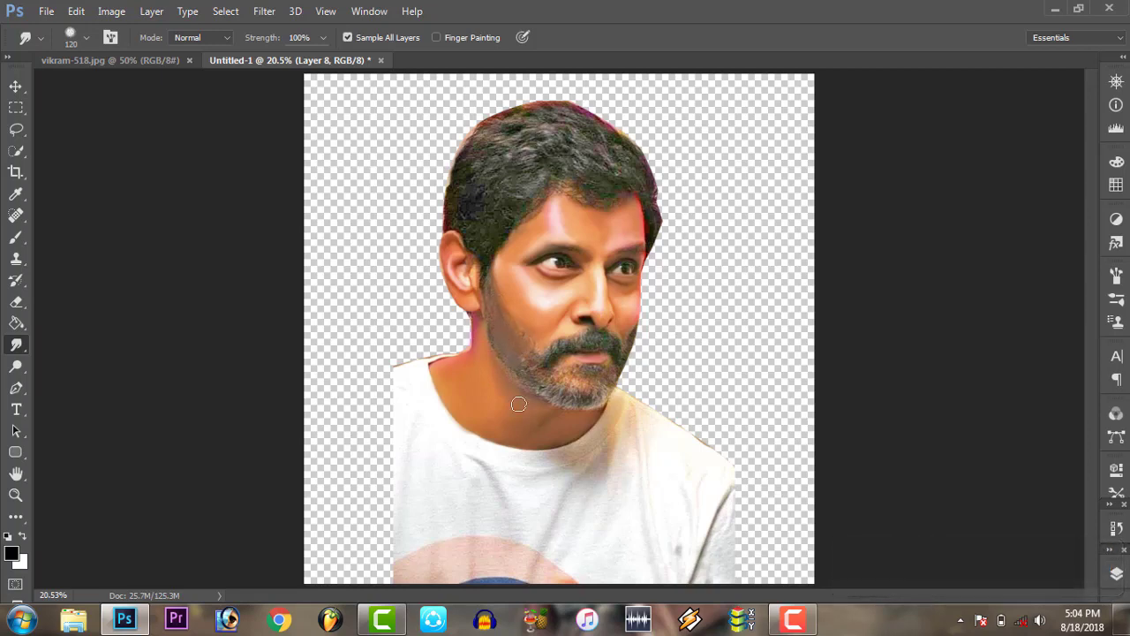
Zoom in and smudge the jawline and beard edge toward the cheek
left_click(16, 495)
left_click_drag(544, 329, 570, 351)
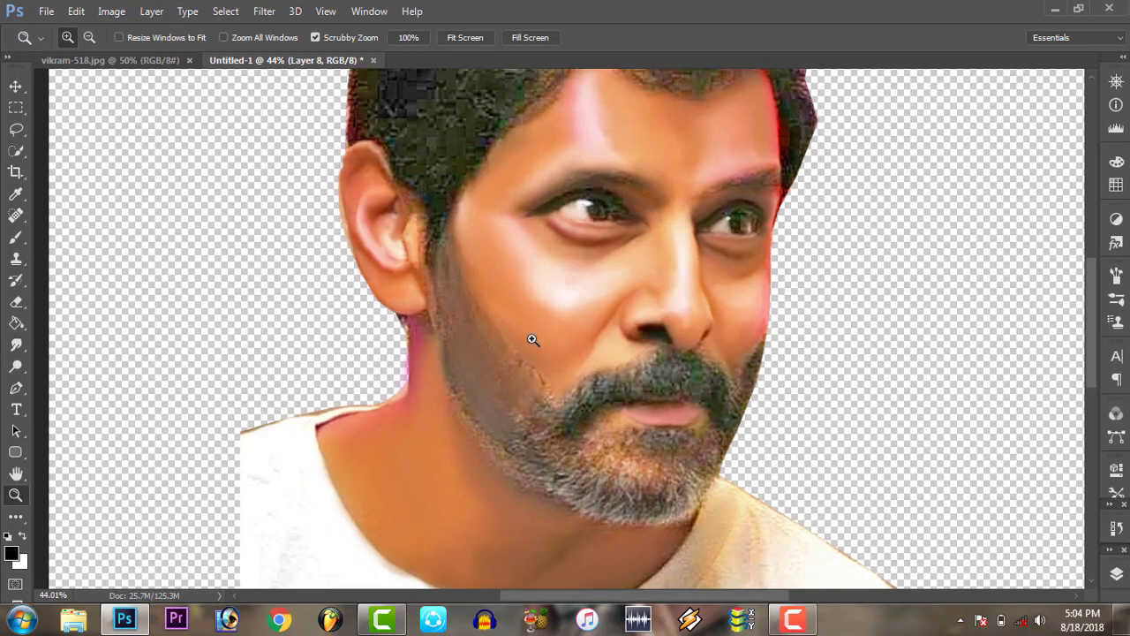
left_click(16, 344)
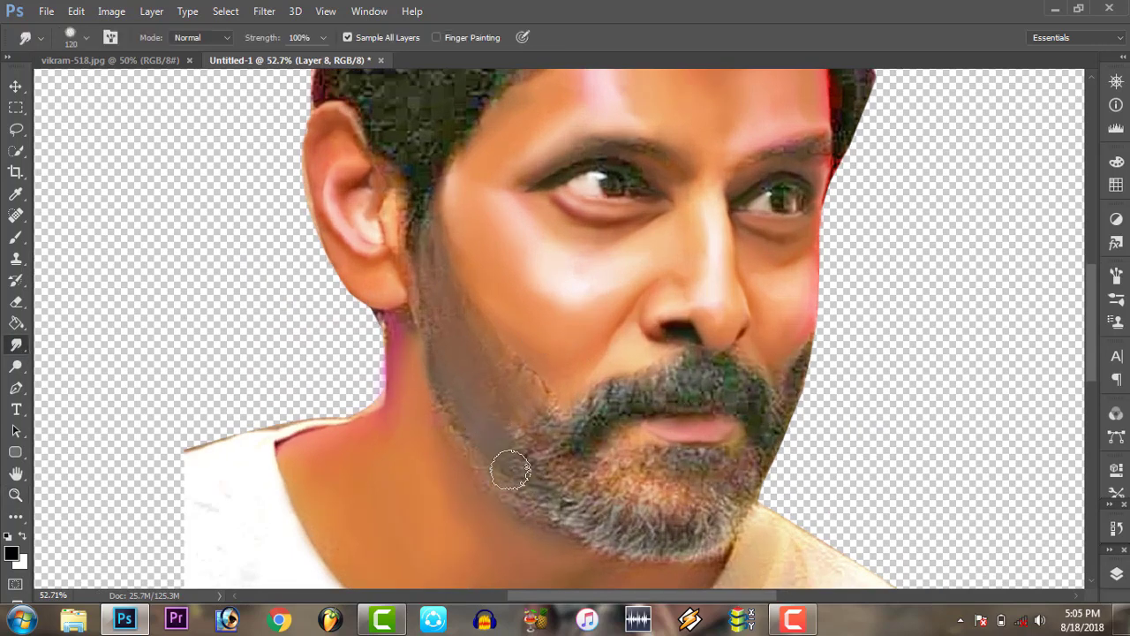
left_click_drag(530, 494, 535, 358)
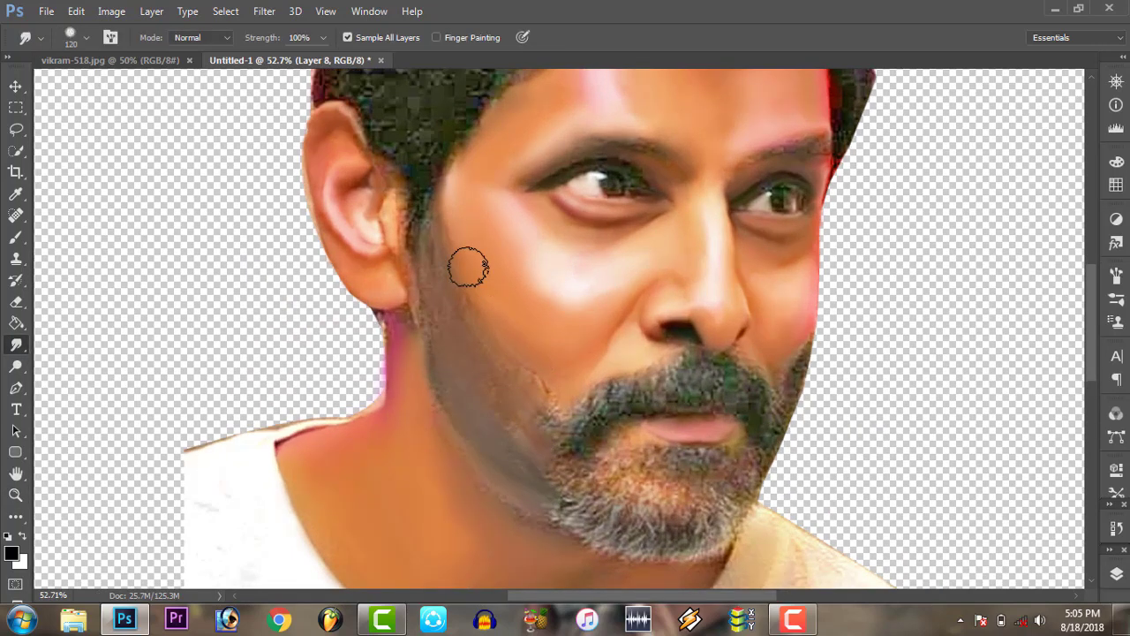
mouse_move(441, 335)
left_mouse_down()
mouse_move(479, 397)
mouse_move(530, 429)
left_mouse_up()
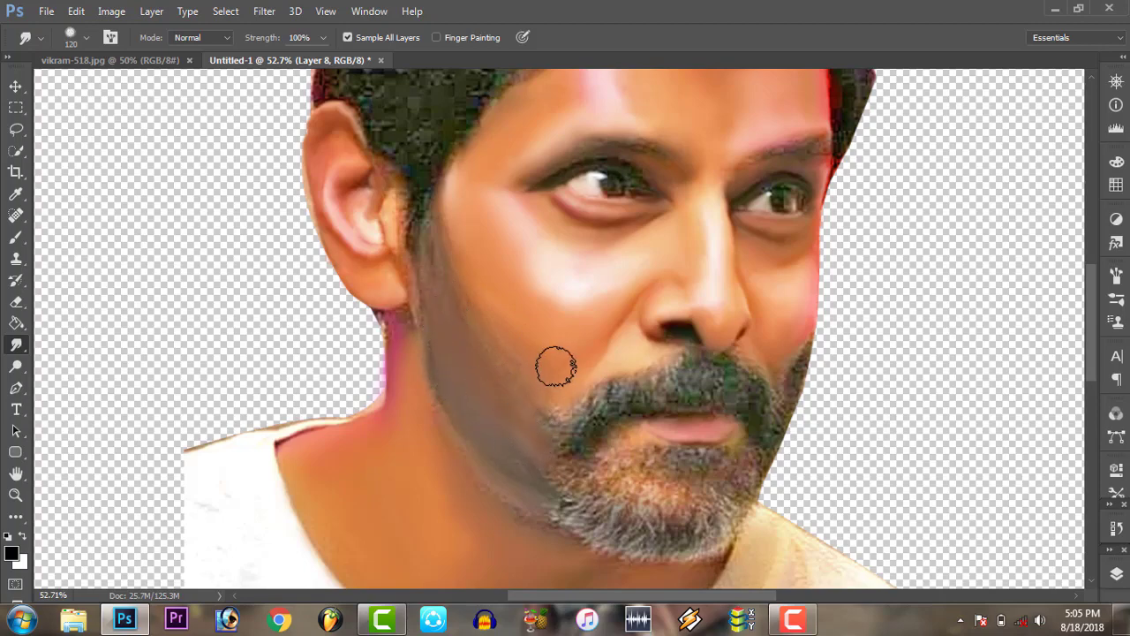
key("z")
left_click_drag(593, 357, 588, 362)
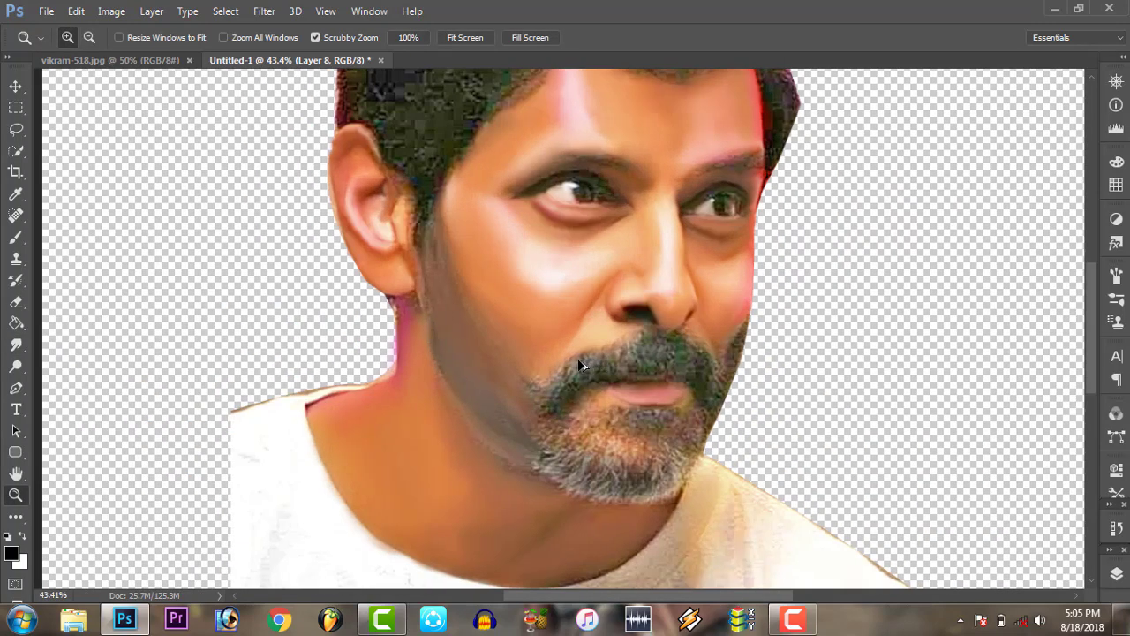
Revert to an earlier Smudge Tool state in the History panel
left_click(1116, 528)
left_click(928, 331)
left_click(913, 201)
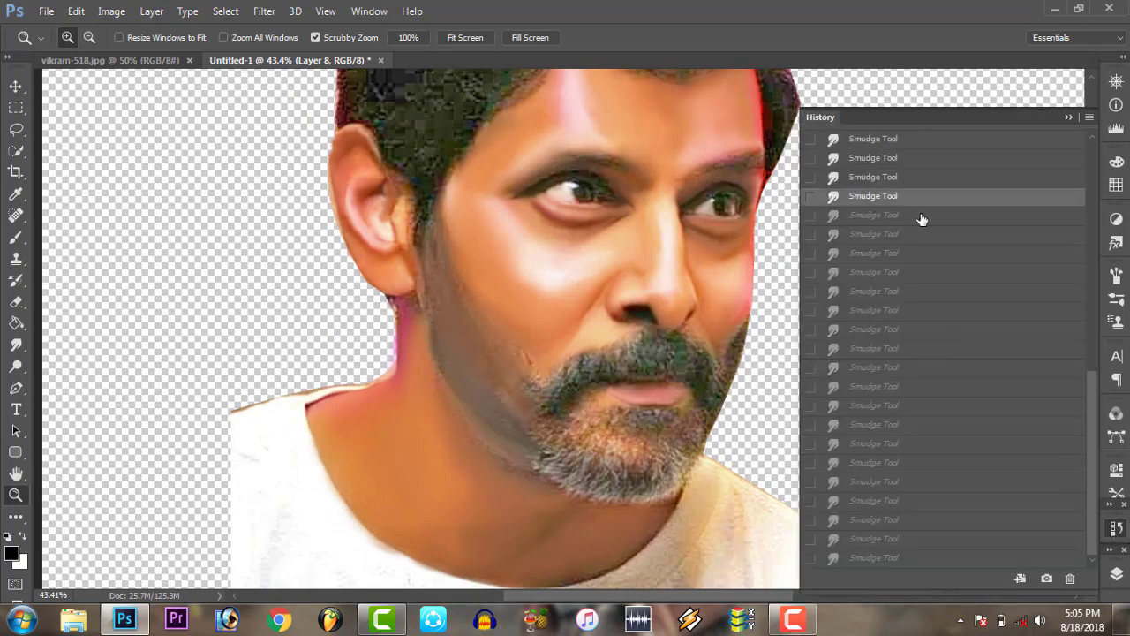
scroll(1093, 367, "up", 1)
scroll(1093, 366, "up", 2)
left_click(943, 285)
scroll(1087, 255, "up", 2)
left_click(948, 269)
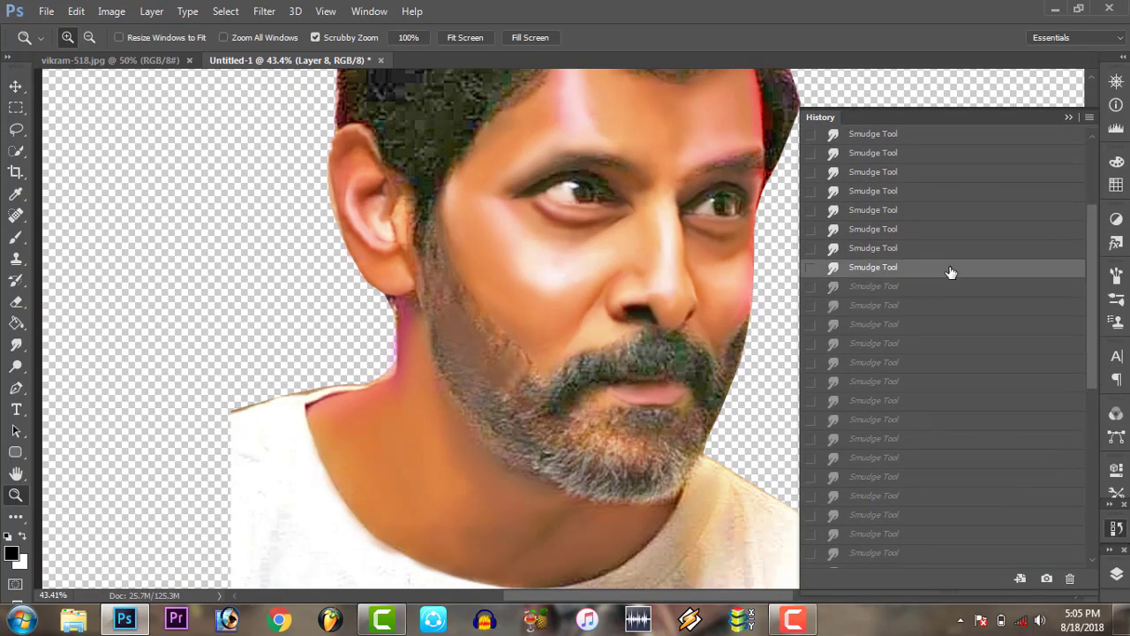
left_click_drag(512, 378, 541, 407)
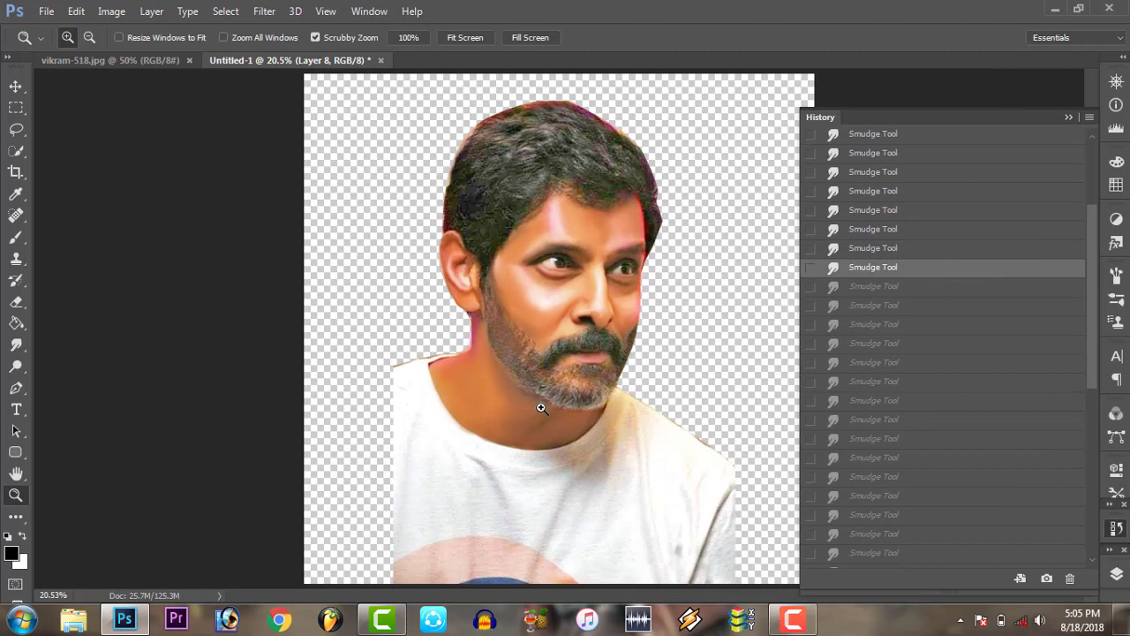
left_click(1069, 117)
Make Layer 8 visible, add Layer 9, and Apply Image to merge the portrait onto it
left_click(1117, 573)
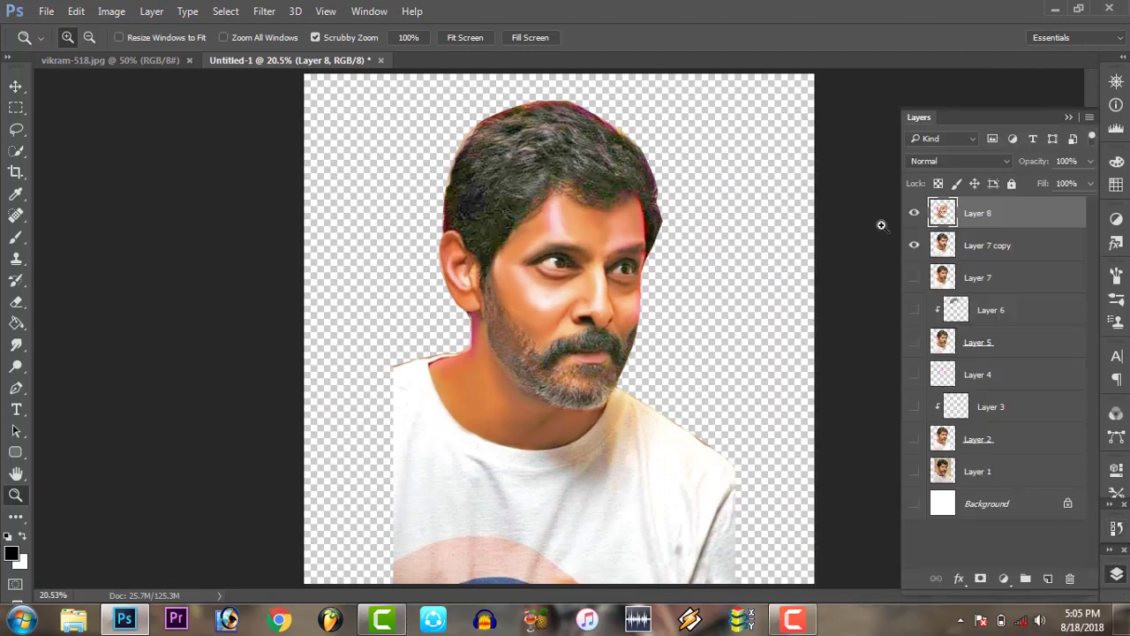
left_click(914, 213)
left_click(914, 213)
left_click(913, 213)
left_click(1047, 579)
left_click(111, 11)
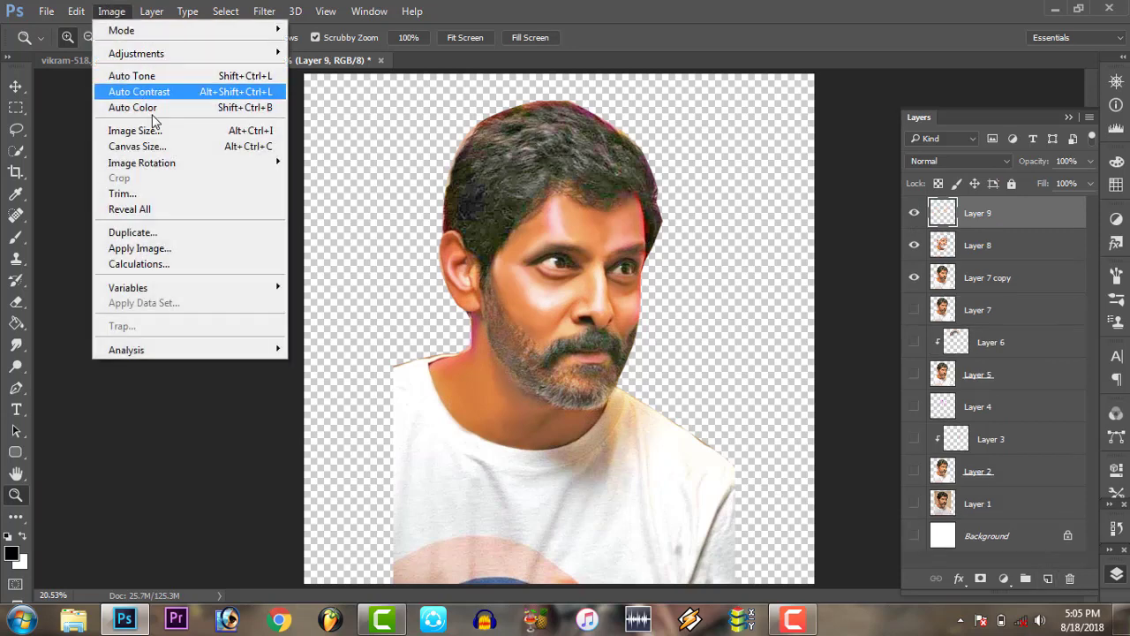
left_click(137, 248)
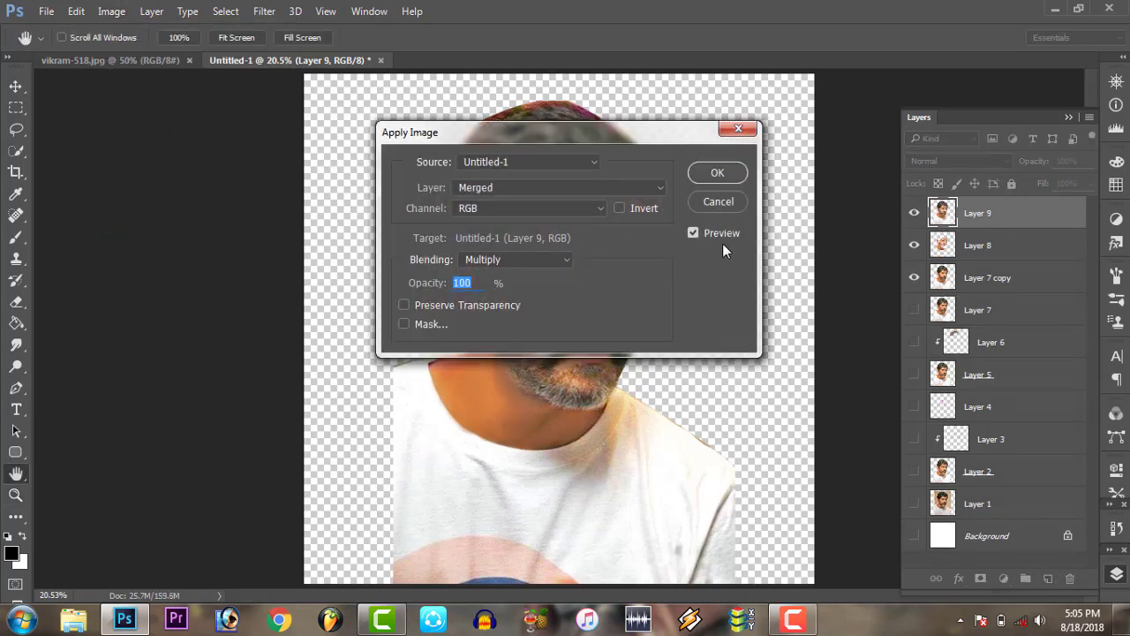
left_click(717, 172)
left_click(551, 413)
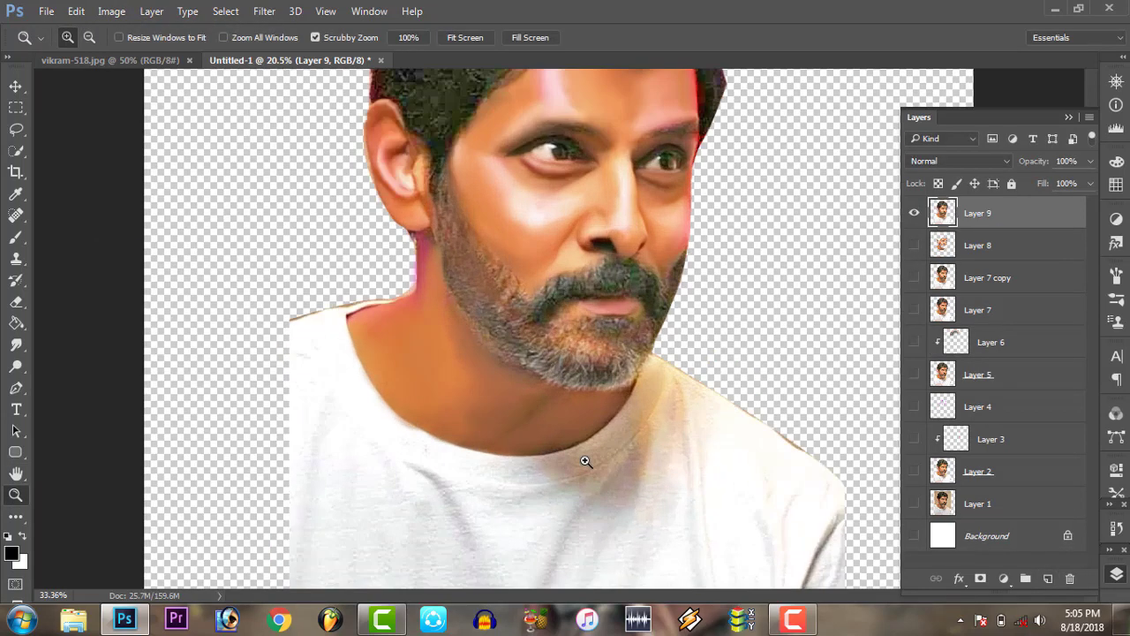
Lasso the neck below the beard and feather the selection by 20 px
key("l")
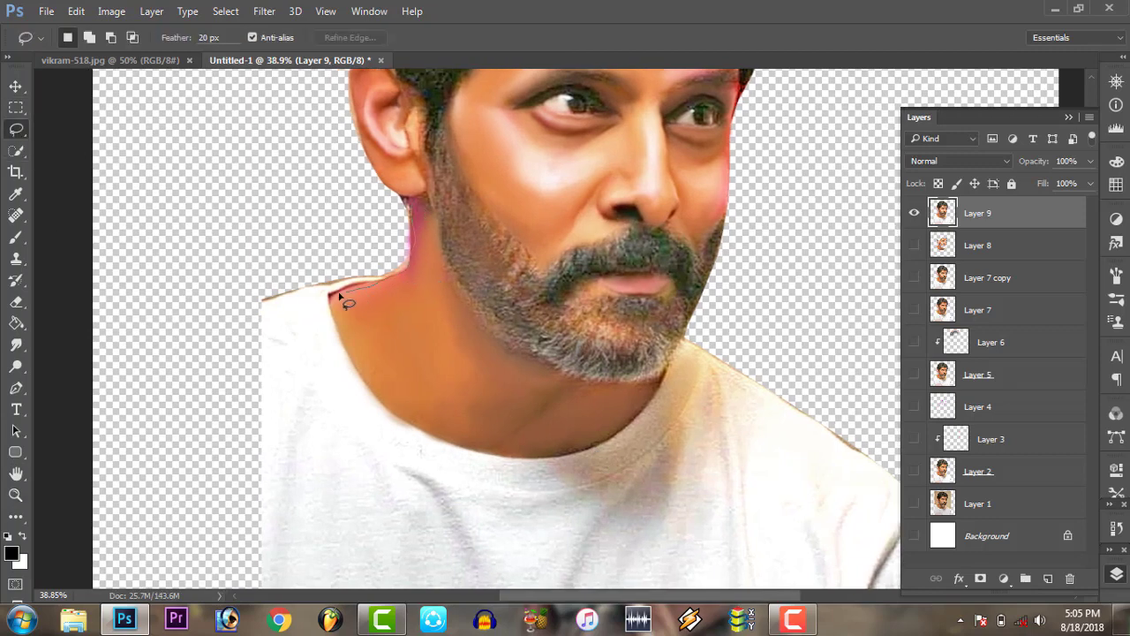
left_click_drag(340, 294, 661, 392)
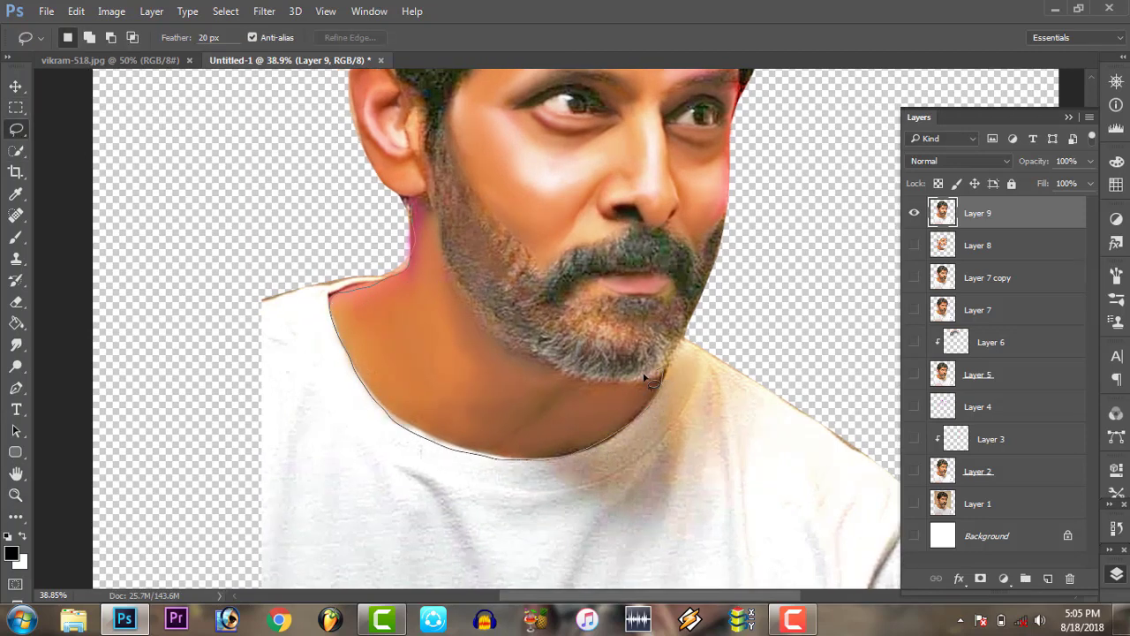
left_click_drag(404, 210, 423, 291)
right_click(441, 237)
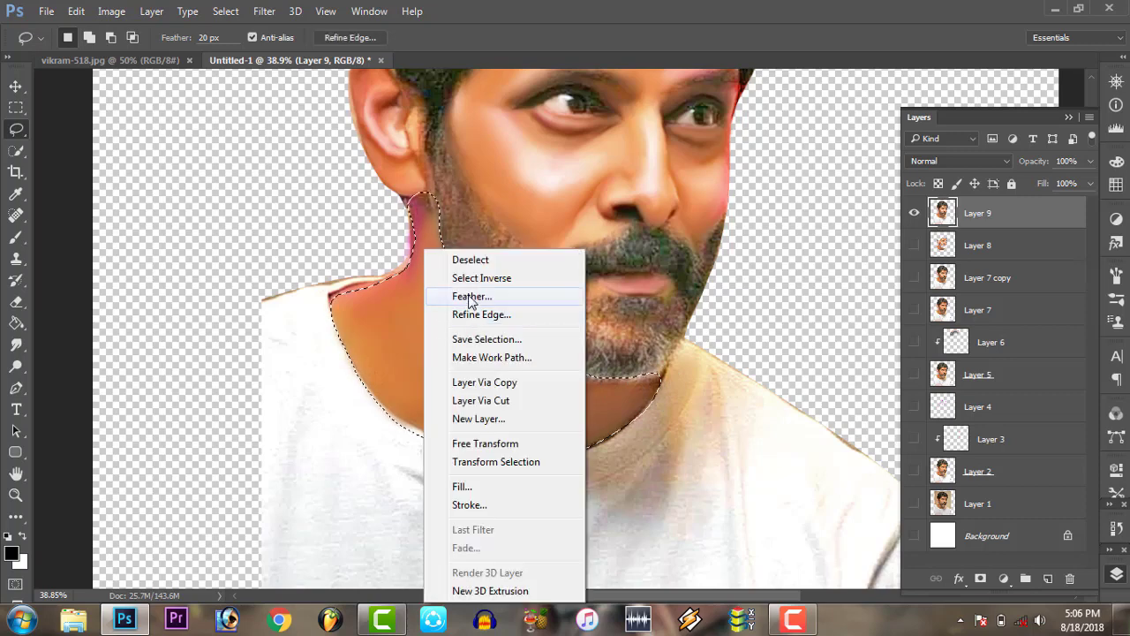
left_click(472, 293)
left_click(653, 208)
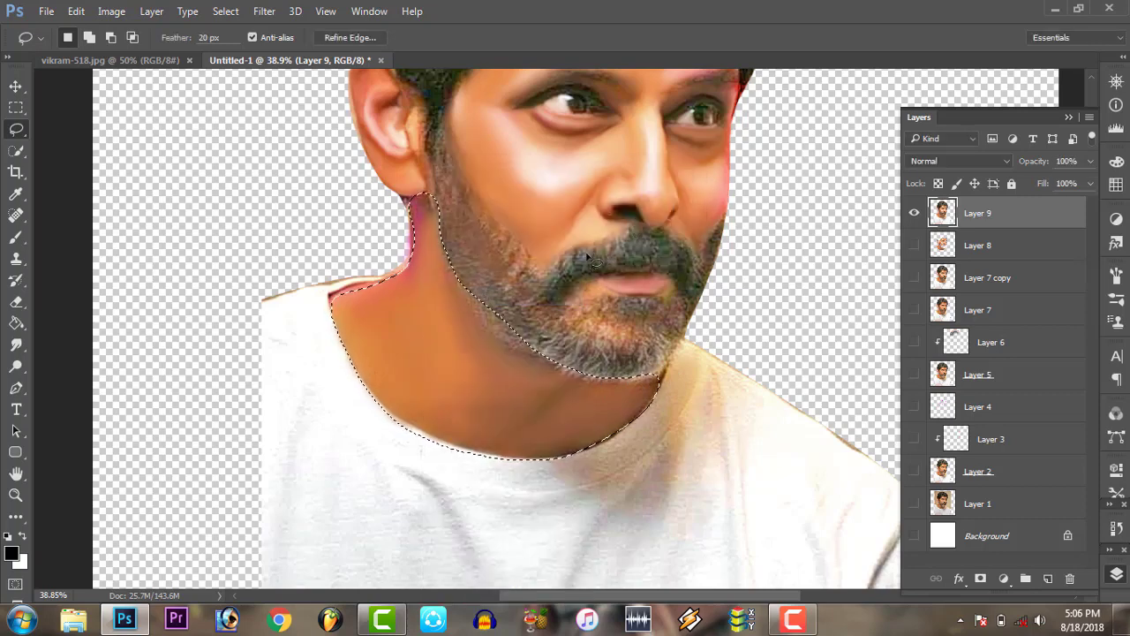
Brighten the neck with Levels whites and adjust its colour with Hue/Saturation
key("ctrl+l")
left_click_drag(973, 292, 947, 296)
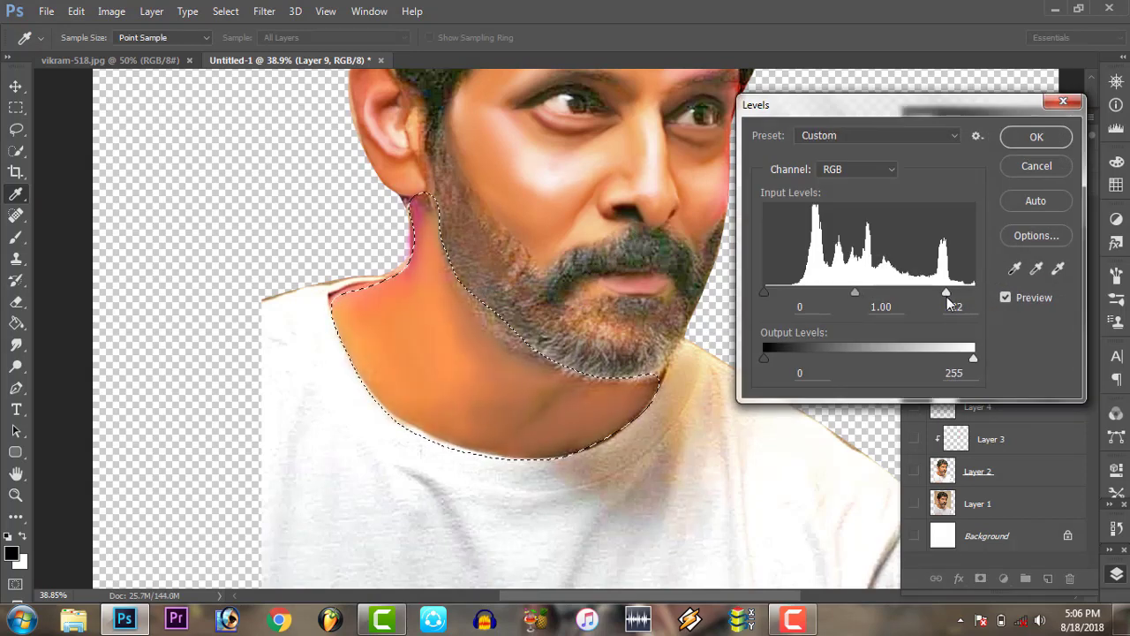
left_click(1036, 137)
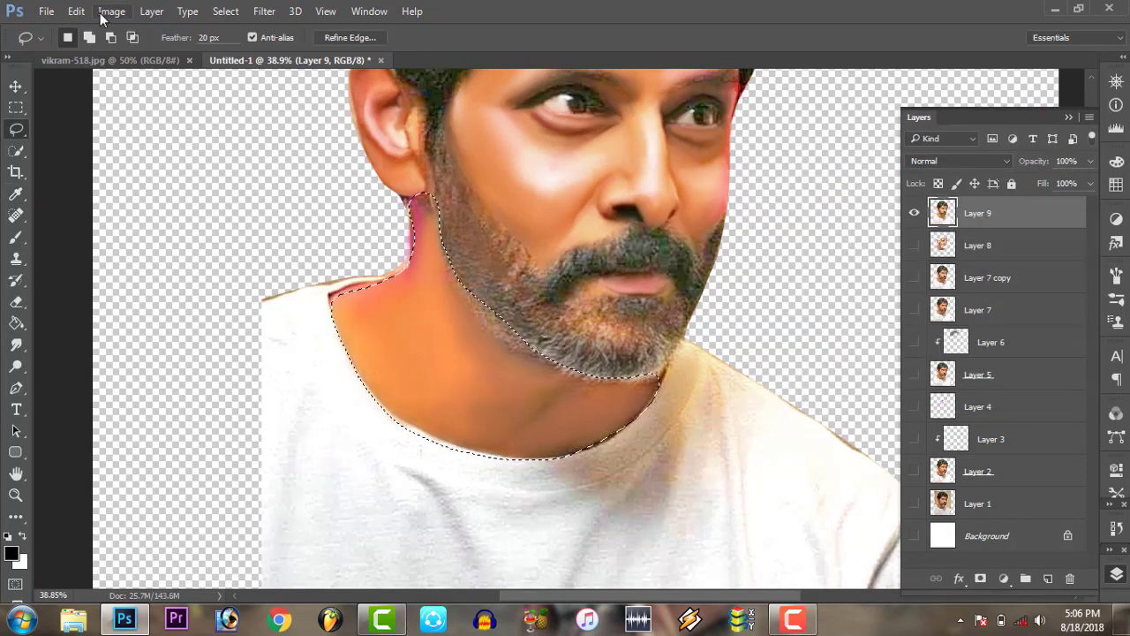
left_click(111, 11)
left_click(348, 138)
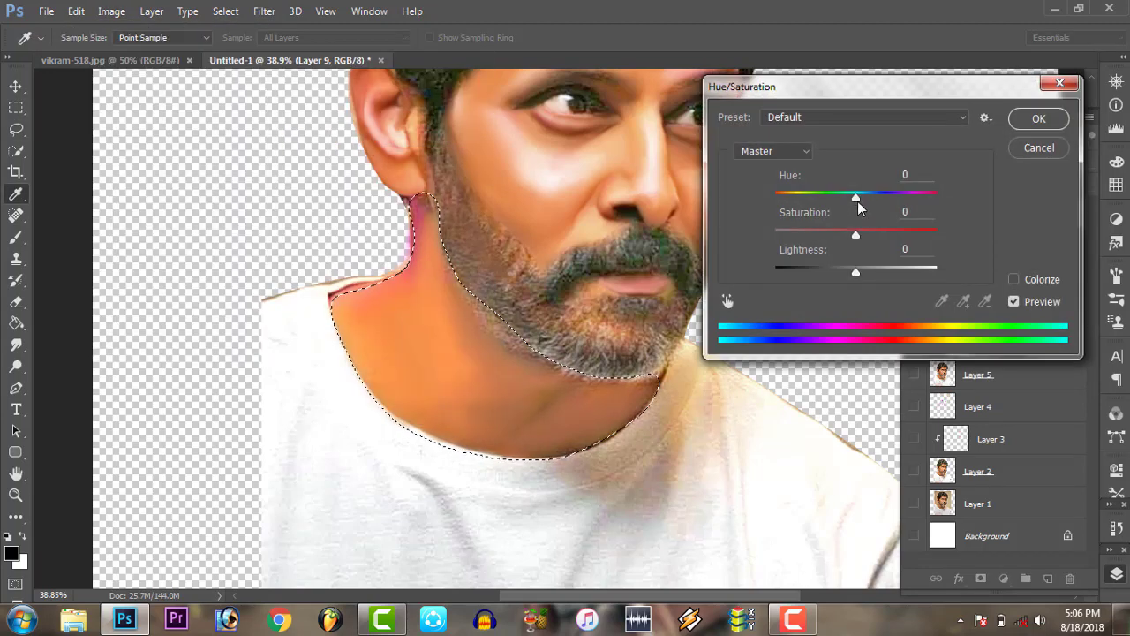
mouse_move(855, 196)
left_mouse_down()
mouse_move(909, 196)
mouse_move(855, 202)
mouse_move(871, 236)
left_mouse_up()
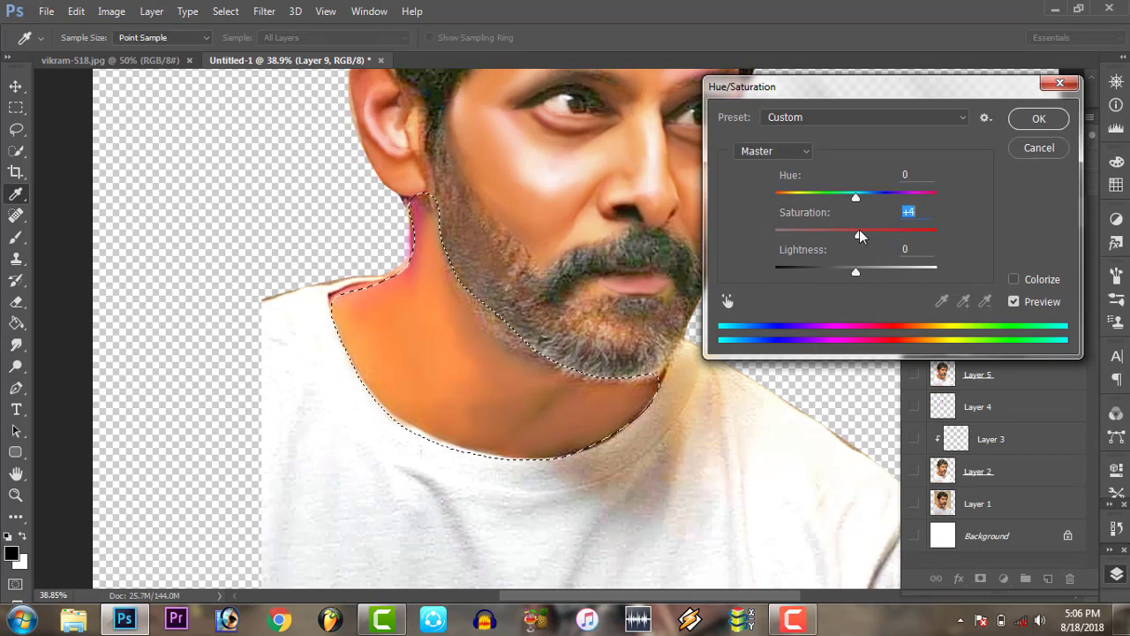
left_click(1038, 119)
Deselect the neck and fit the whole image on screen
right_click(385, 376)
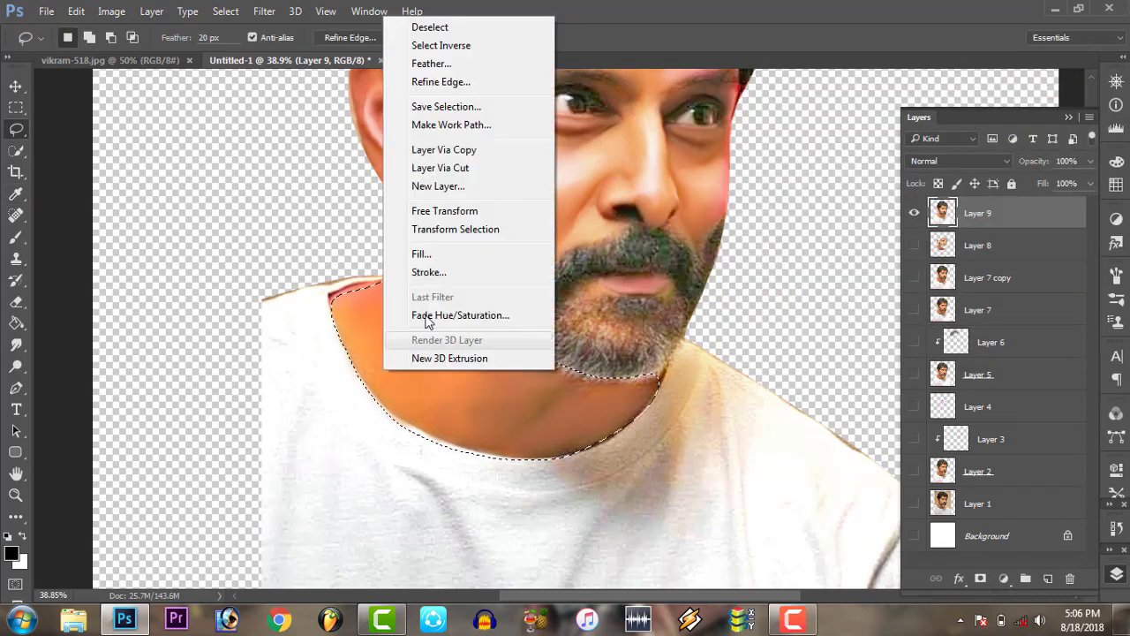
left_click(436, 24)
left_click(16, 495)
right_click(468, 300)
left_click(499, 299)
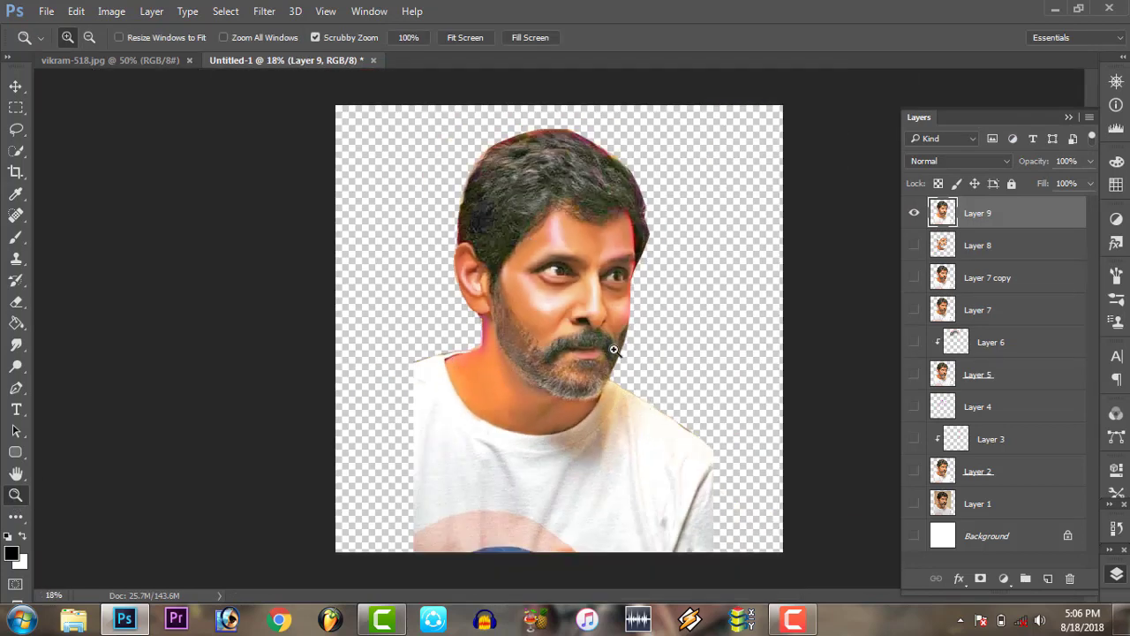
Zoom in on the face and add a new empty Layer 10 above Layer 9
left_click_drag(578, 370, 592, 247)
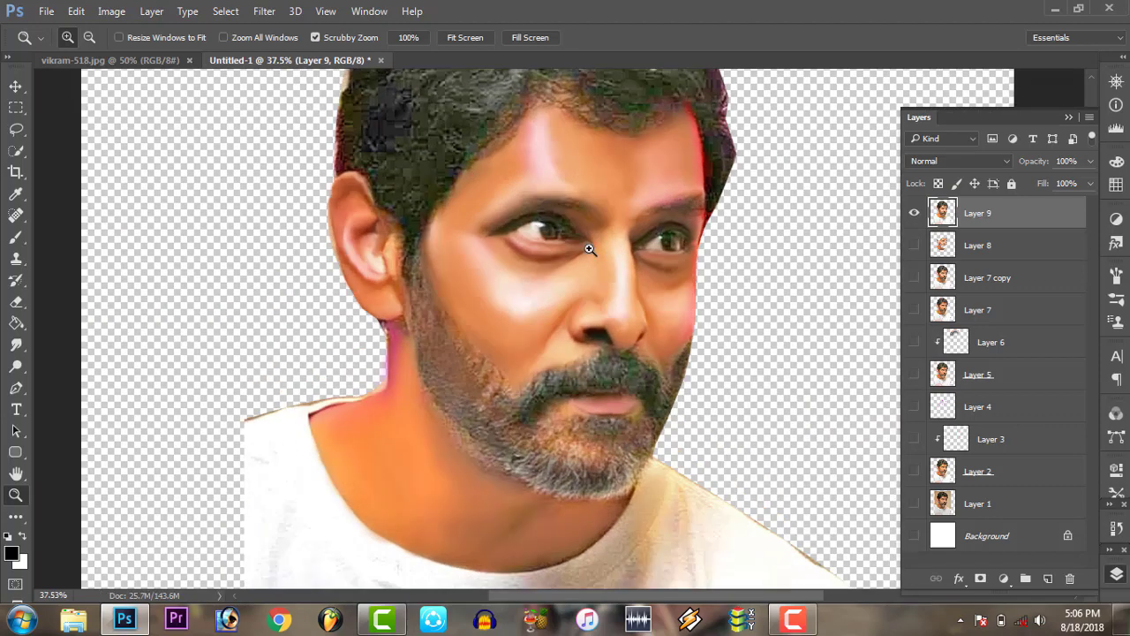
right_click(594, 271)
left_click(618, 272)
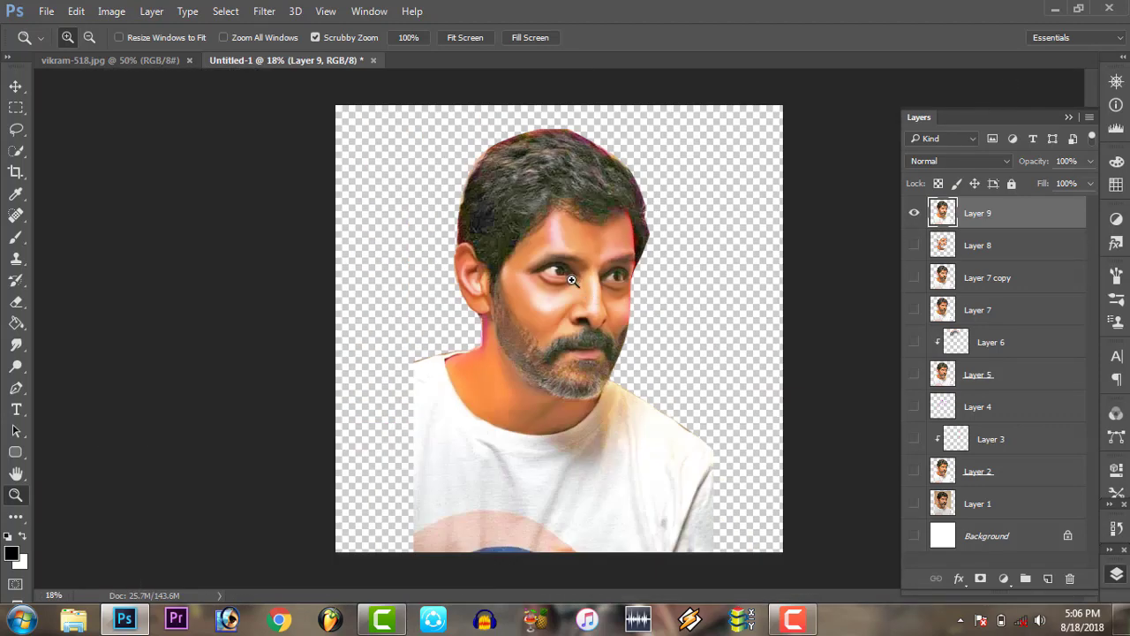
left_click_drag(571, 279, 633, 305)
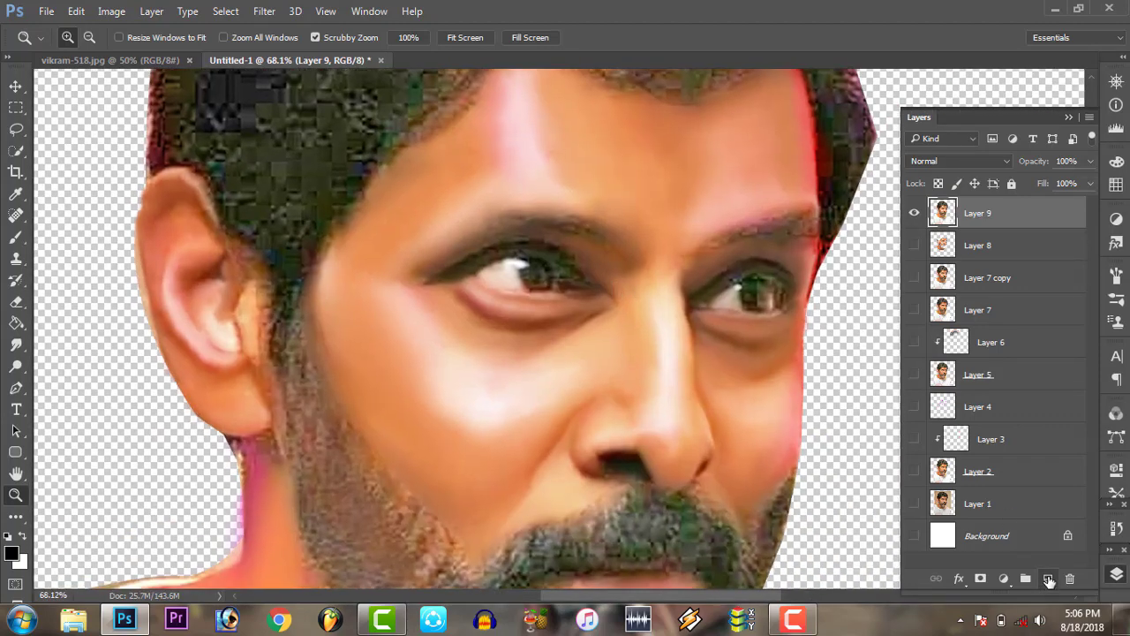
left_click(1048, 579)
Set the Smudge brush size to 26 px
left_click(16, 344)
right_click(629, 240)
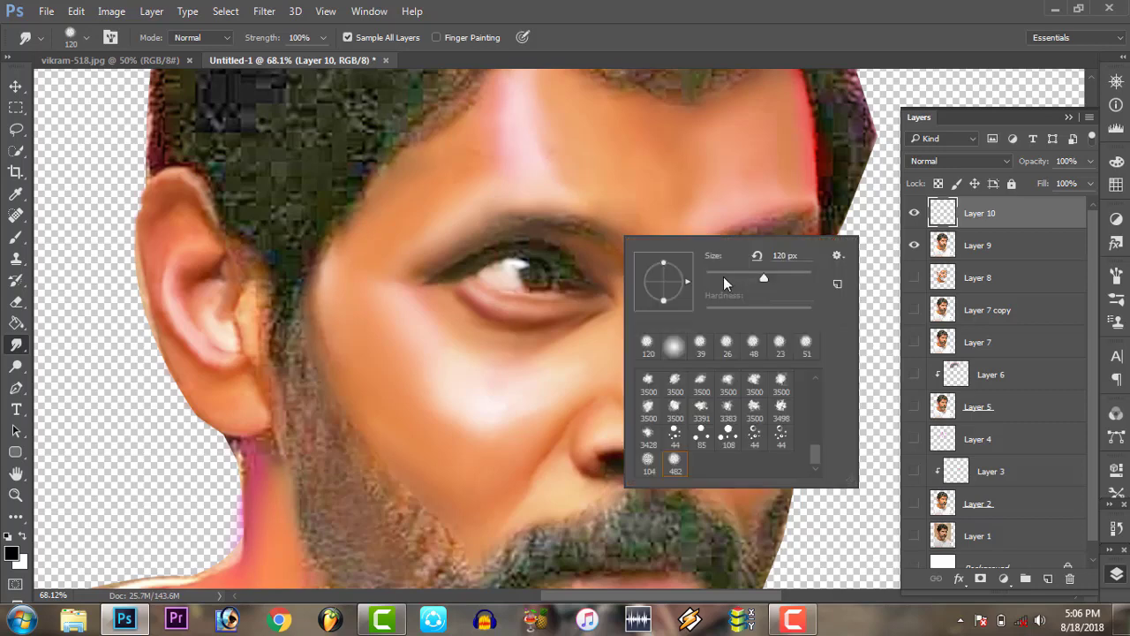
left_click(723, 279)
left_click(529, 257)
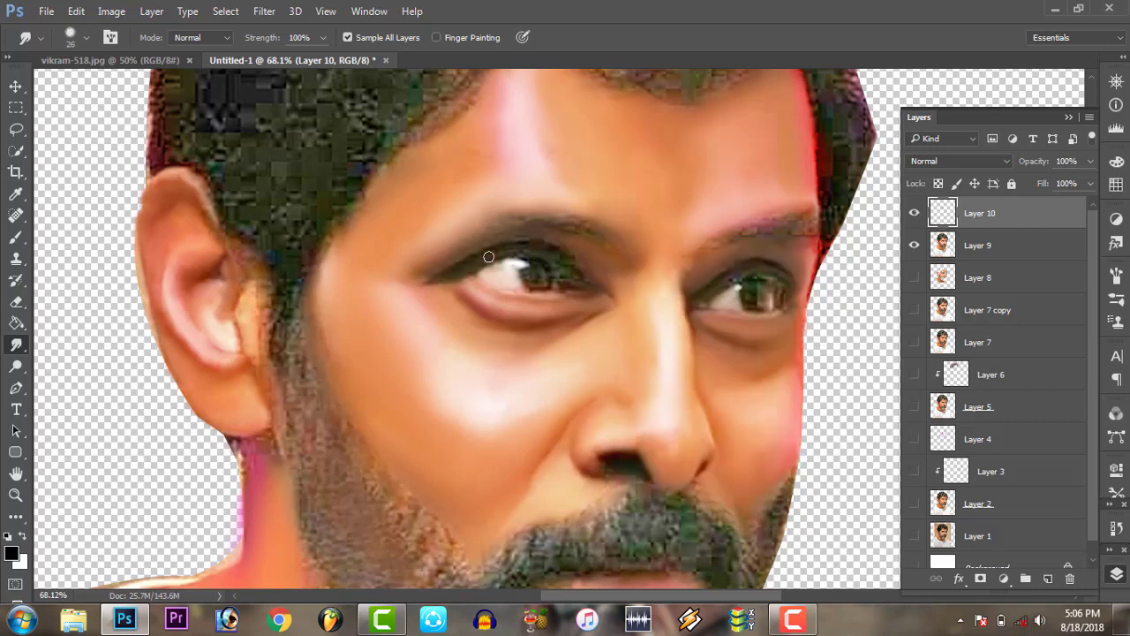
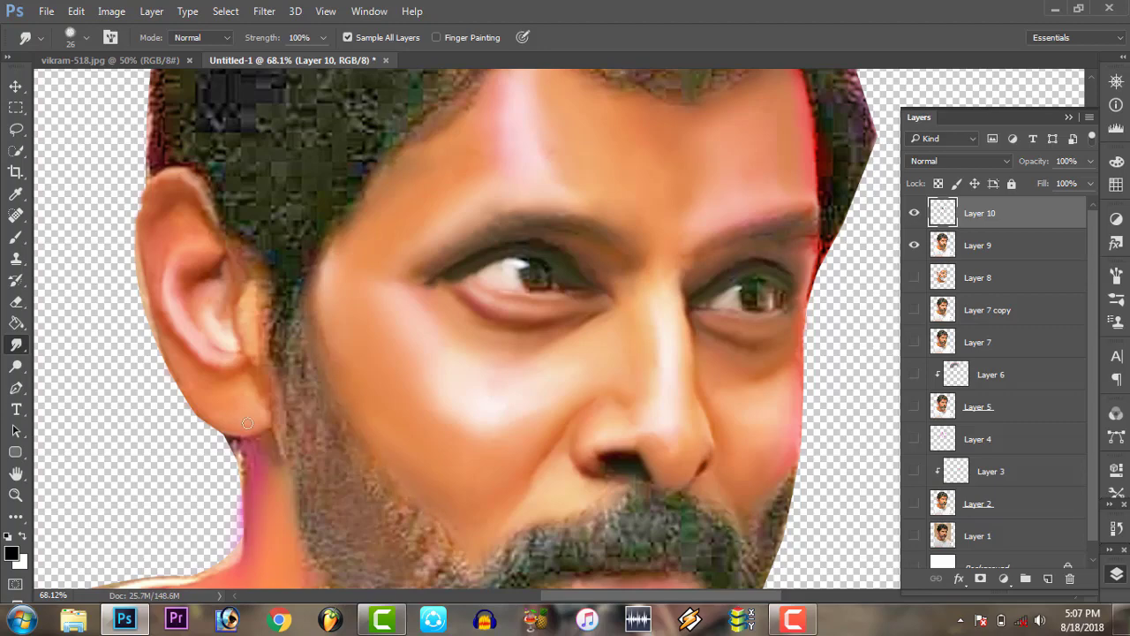
Zoom in closely on the beard below the lower lip
key("z")
right_click(371, 409)
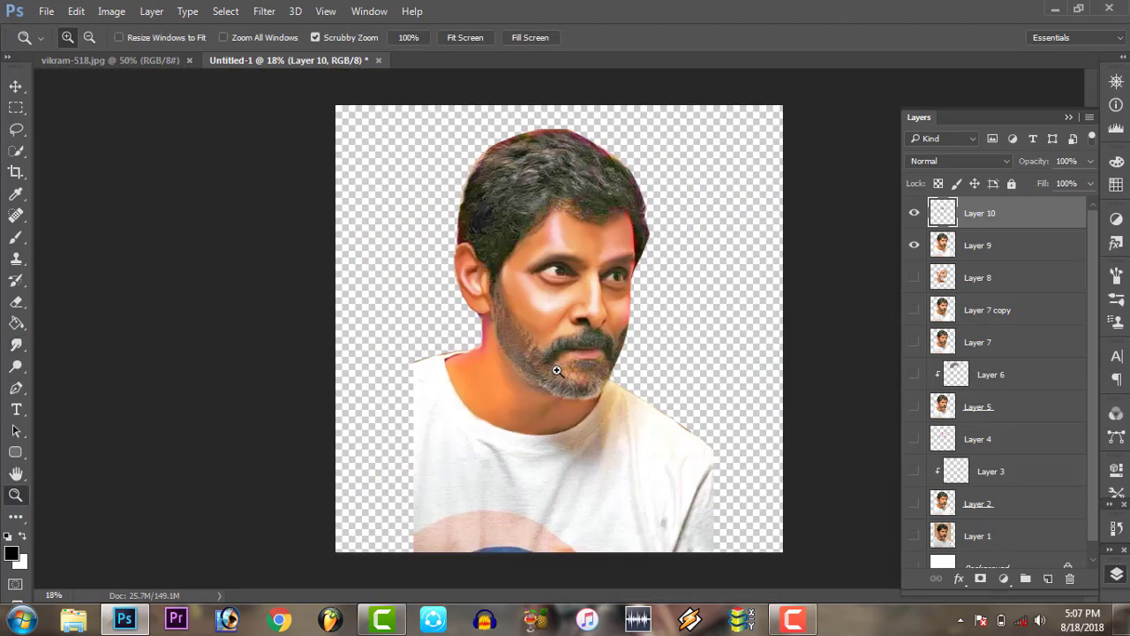
left_click(575, 377)
left_click(572, 375)
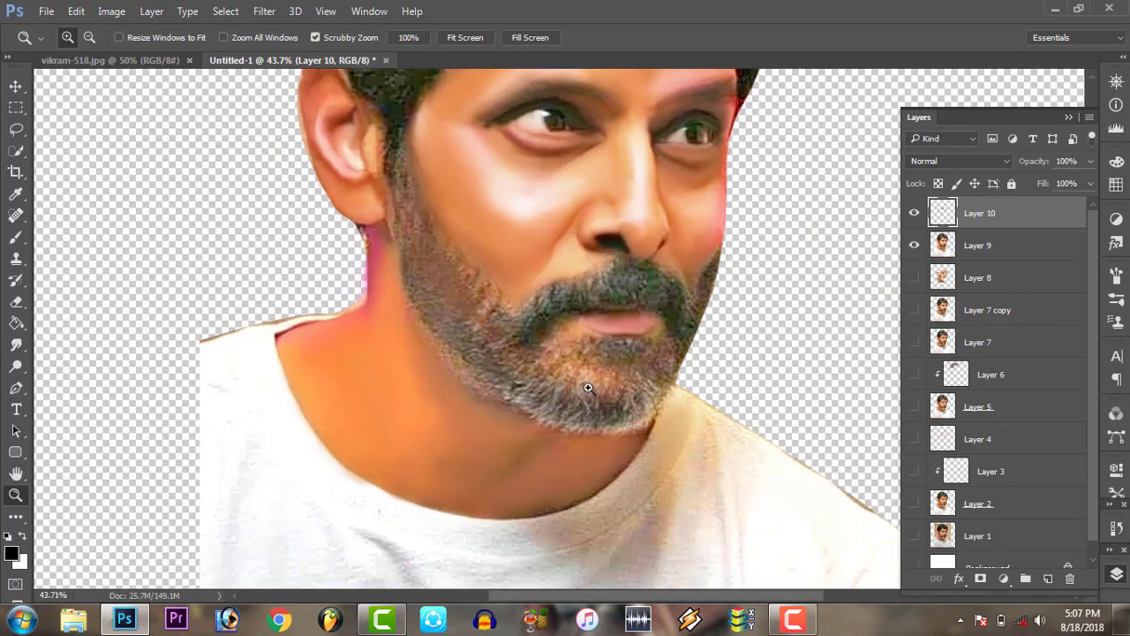
left_click(561, 369)
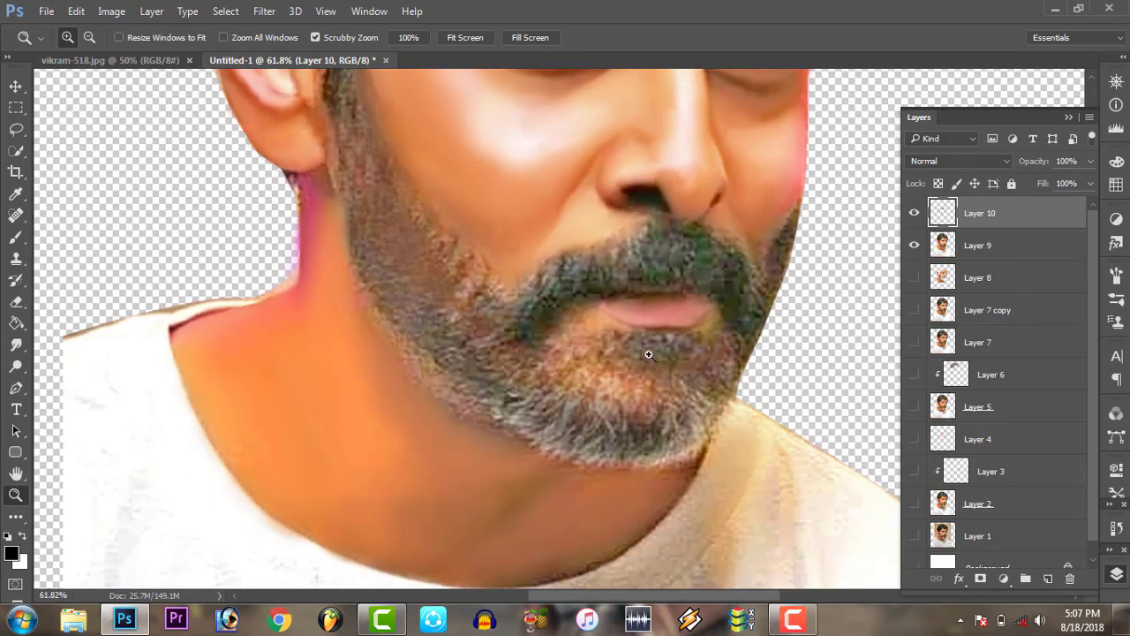
Smudge the beard hairs below the lower lip with a 77 px Smudge brush
left_click(16, 344)
right_click(724, 354)
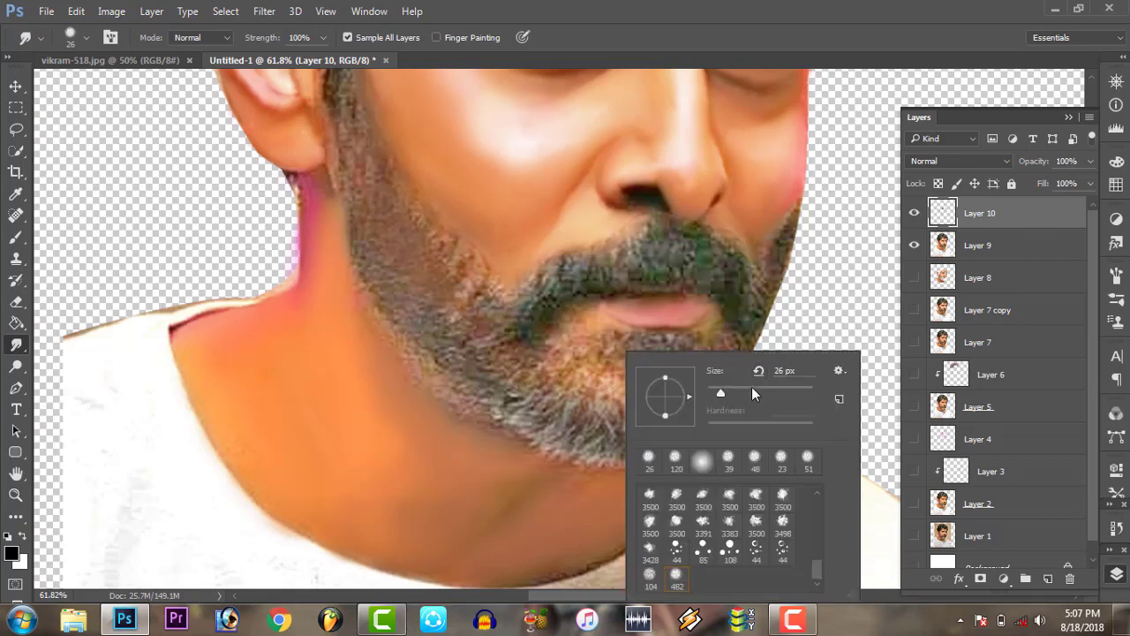
type("77")
key("Return")
mouse_move(572, 338)
left_mouse_down()
mouse_move(575, 361)
mouse_move(567, 345)
mouse_move(608, 379)
mouse_move(579, 331)
left_mouse_up()
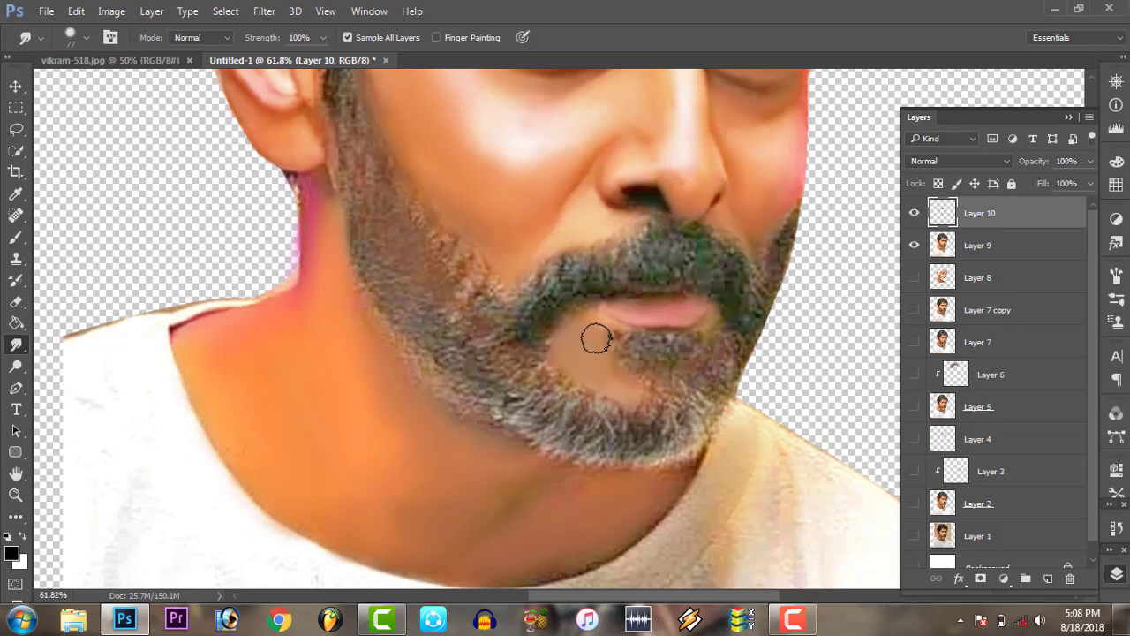
Shrink the Smudge brush to 55 px and smudge the chin patch toward the lip corner
right_click(746, 367)
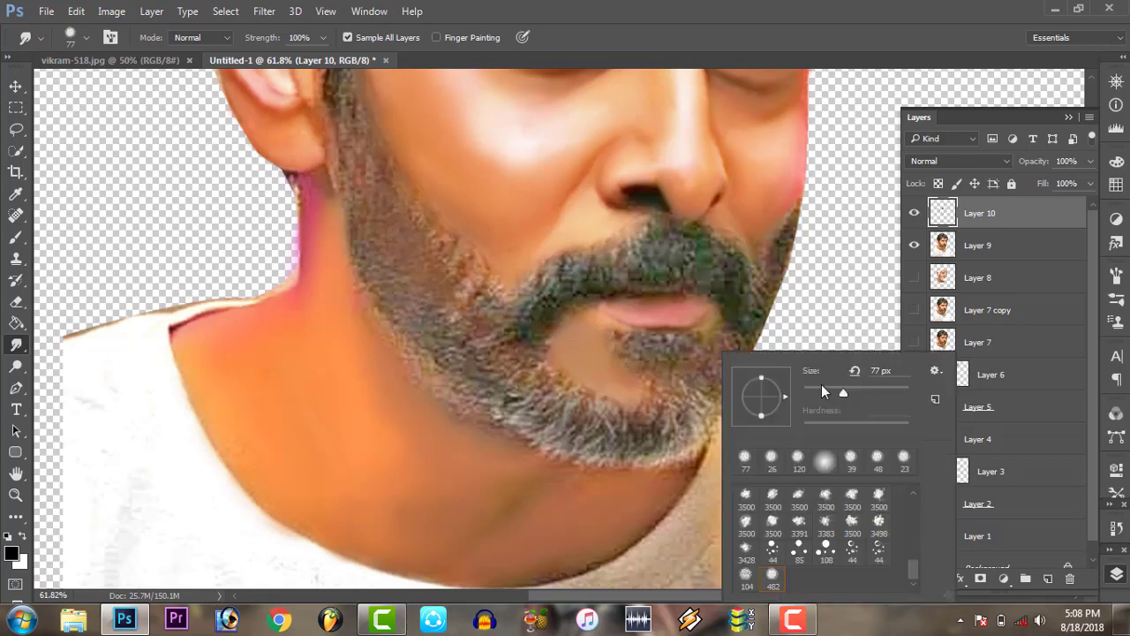
left_click_drag(840, 397, 833, 397)
key("Return")
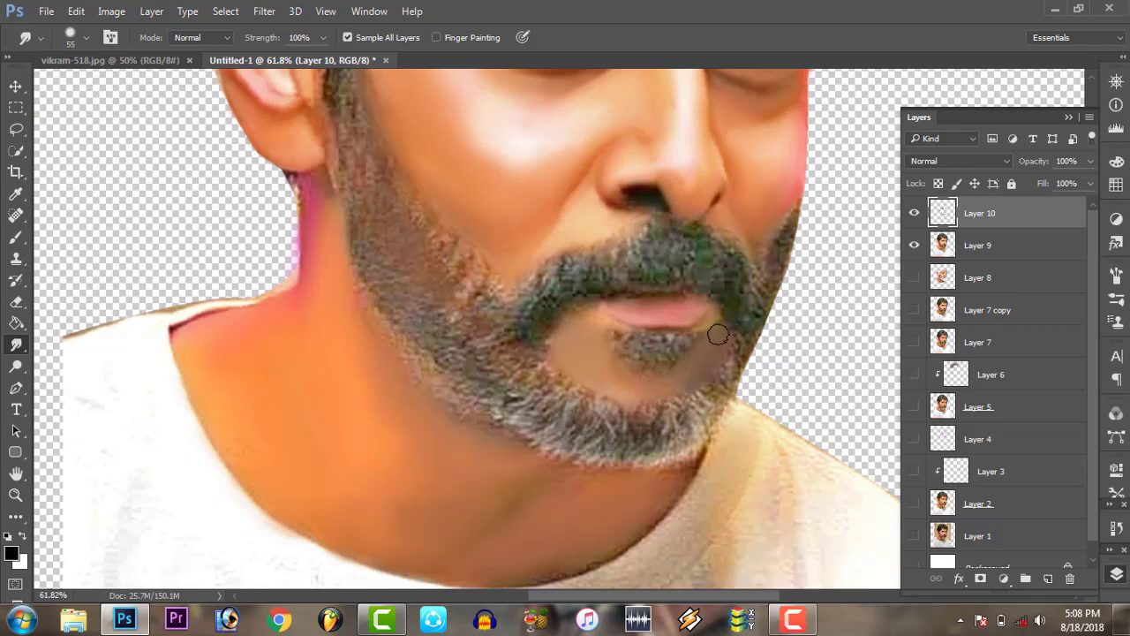
mouse_move(702, 352)
left_mouse_down()
mouse_move(723, 323)
mouse_move(719, 344)
left_mouse_up()
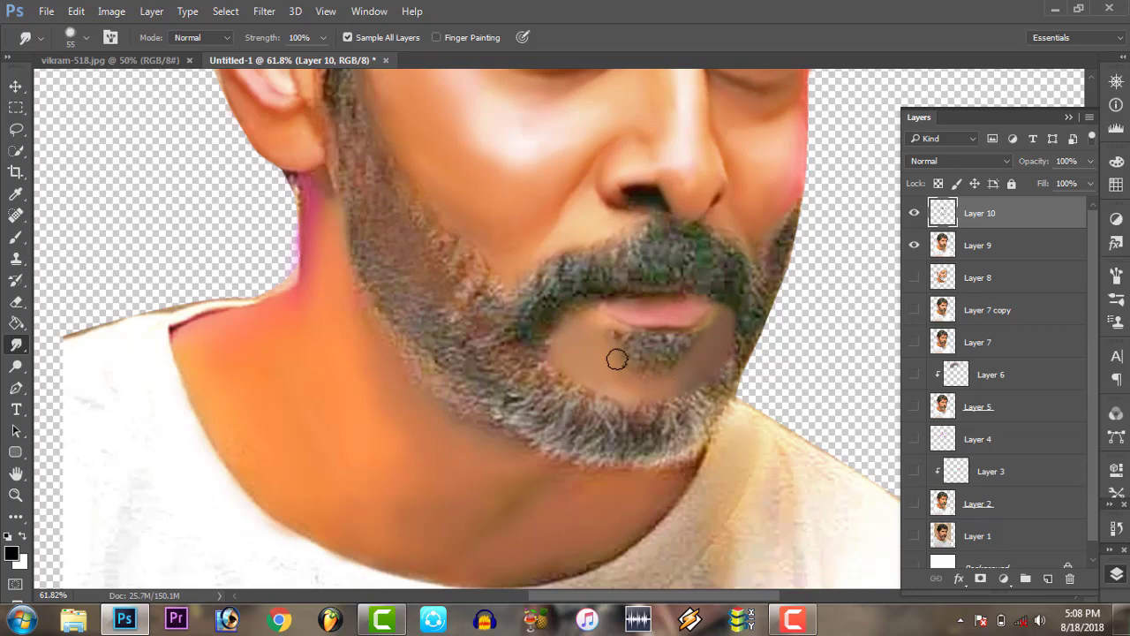
Fit the portrait on screen, zoom into the face, and add a new empty layer
left_click(15, 494)
right_click(625, 293)
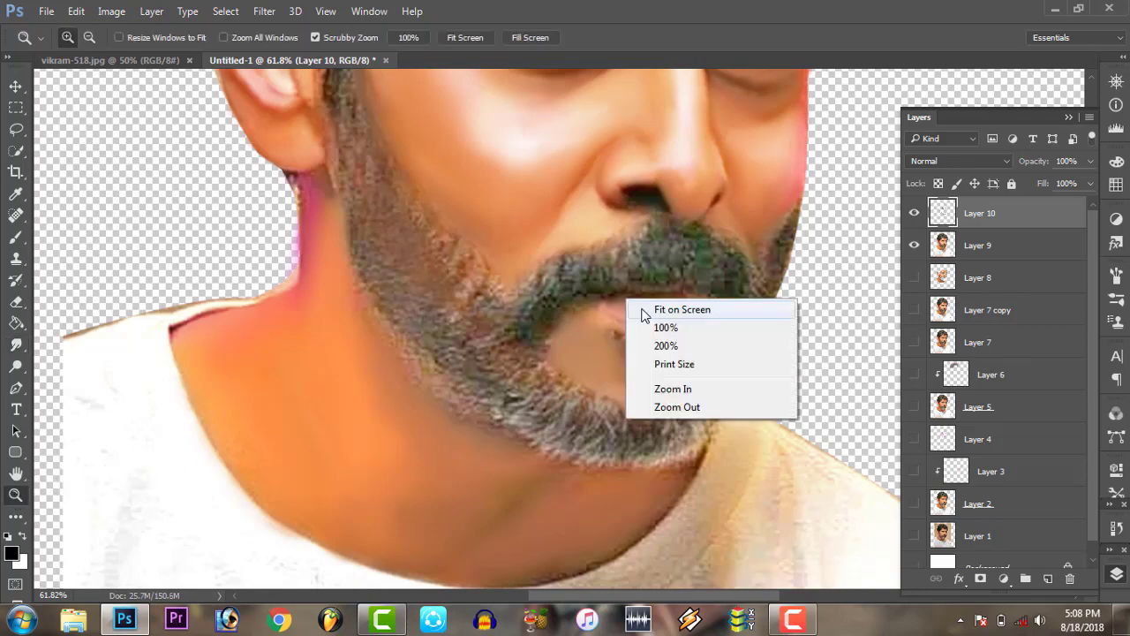
left_click(643, 303)
left_click_drag(618, 376, 883, 442)
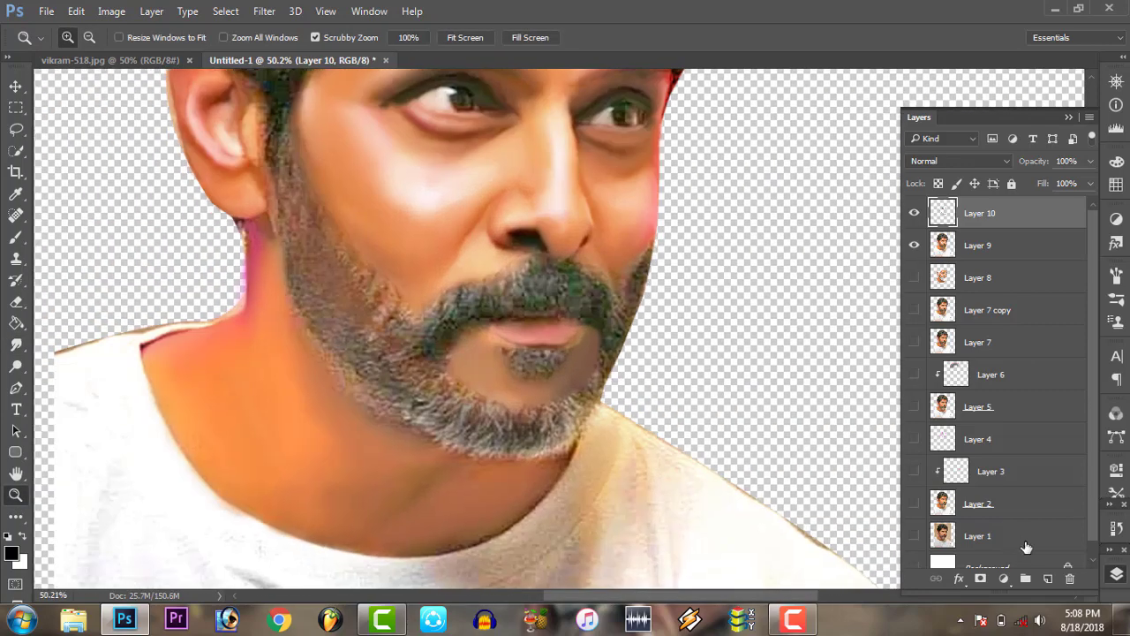
left_click(1048, 578)
Sample a lighter skin tone from the chin as the foreground colour
left_click(15, 240)
left_click(11, 554)
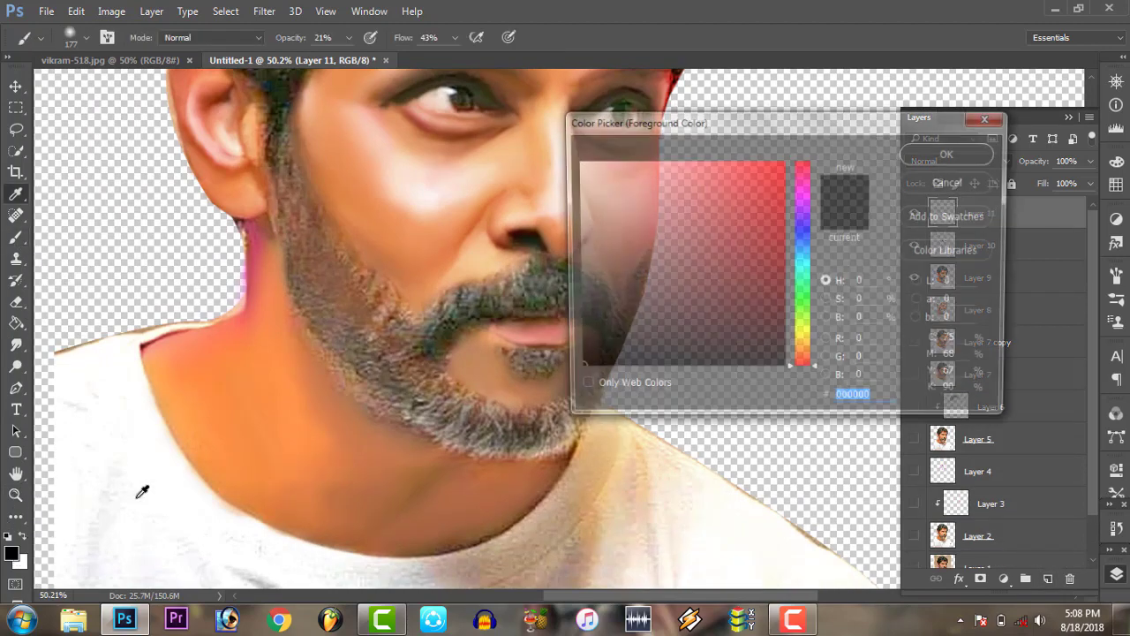
left_click(483, 365)
left_click_drag(467, 368, 465, 362)
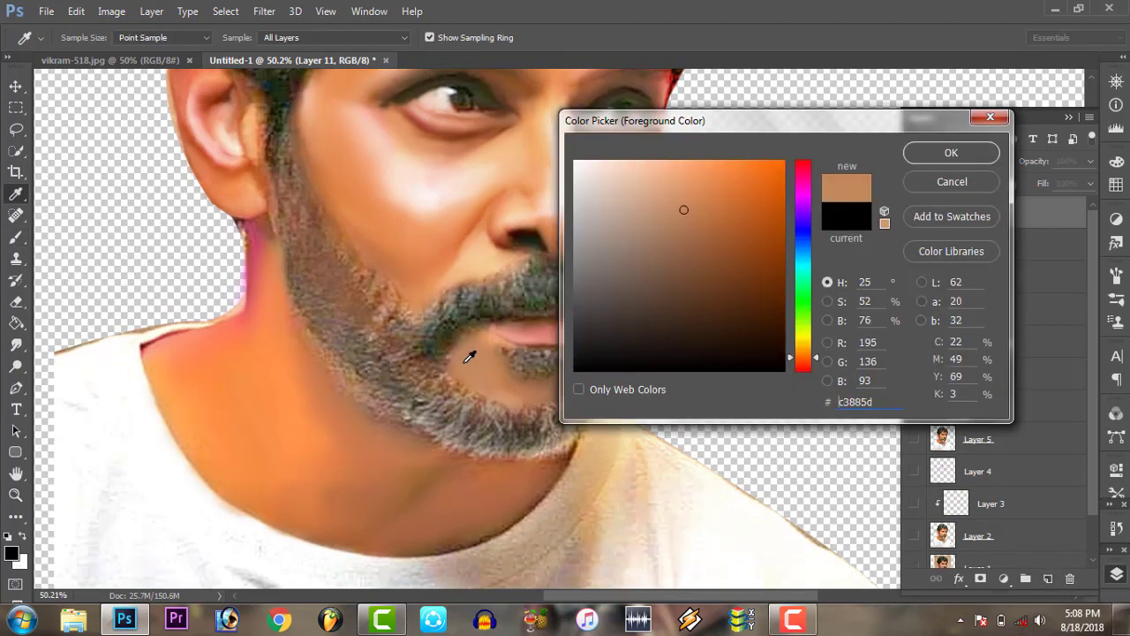
left_click_drag(474, 259, 484, 262)
left_click(910, 155)
Paint the skin tone over the chin beard with a 70 px brush
key("b")
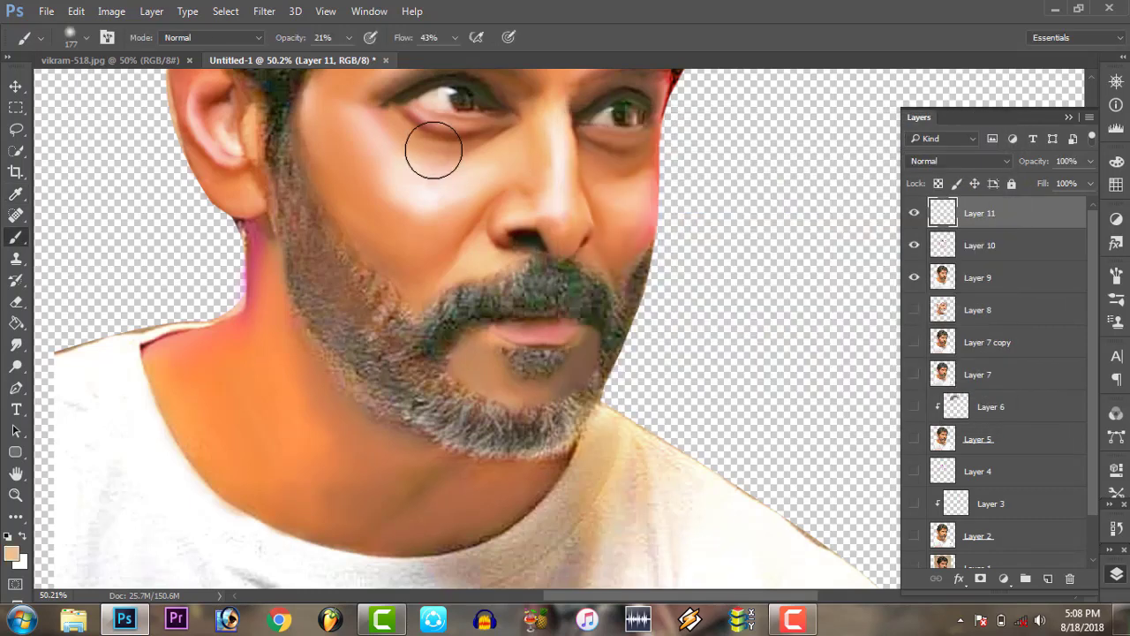
right_click(529, 357)
left_click(645, 395)
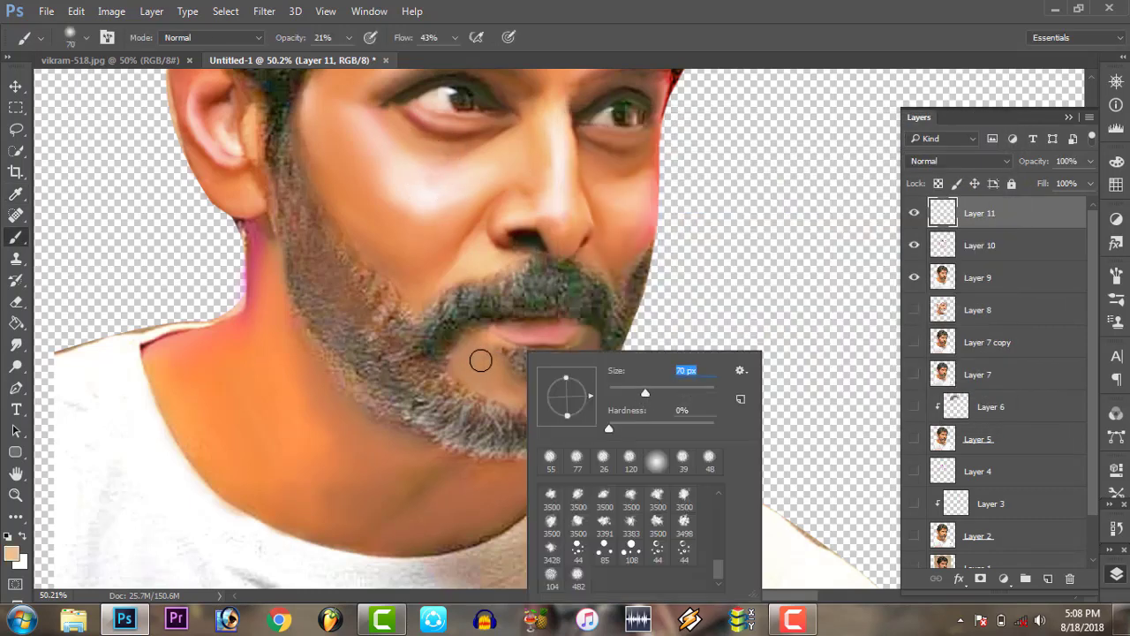
key("Return")
mouse_move(475, 356)
left_mouse_down()
mouse_move(521, 396)
mouse_move(593, 346)
left_mouse_up()
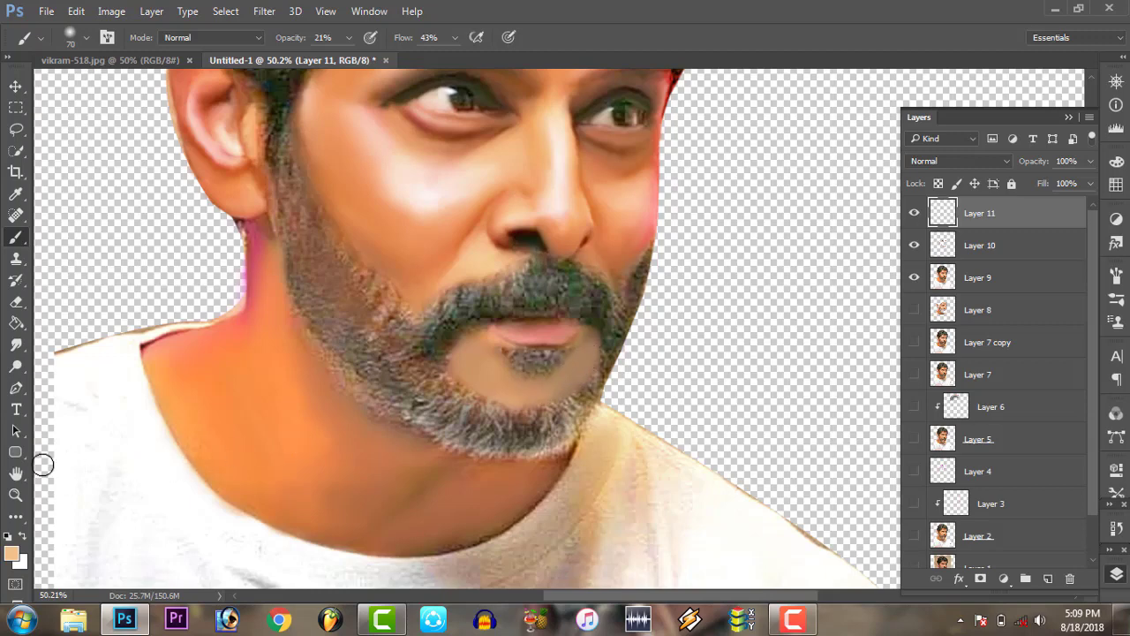
Refit and zoom on the face, toggling Layer 11 on and off to compare
left_click(15, 495)
right_click(466, 358)
left_click(477, 372)
mouse_move(644, 401)
left_mouse_down()
mouse_move(693, 383)
mouse_move(1042, 168)
left_mouse_up()
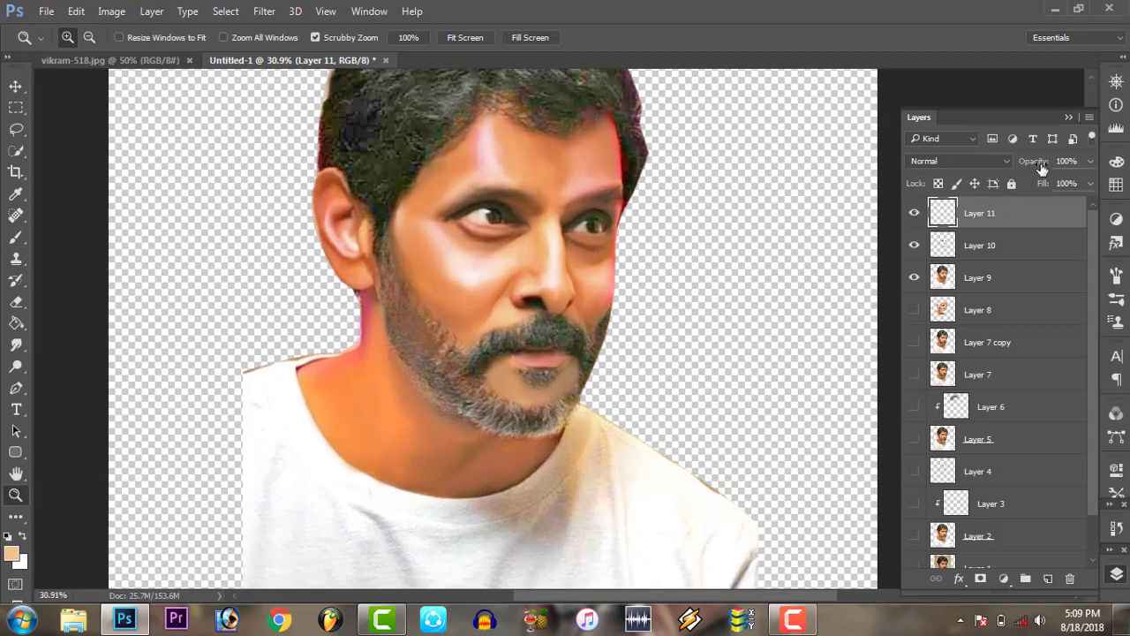
left_click(914, 214)
left_click(914, 214)
left_click(914, 215)
left_click(914, 215)
right_click(624, 347)
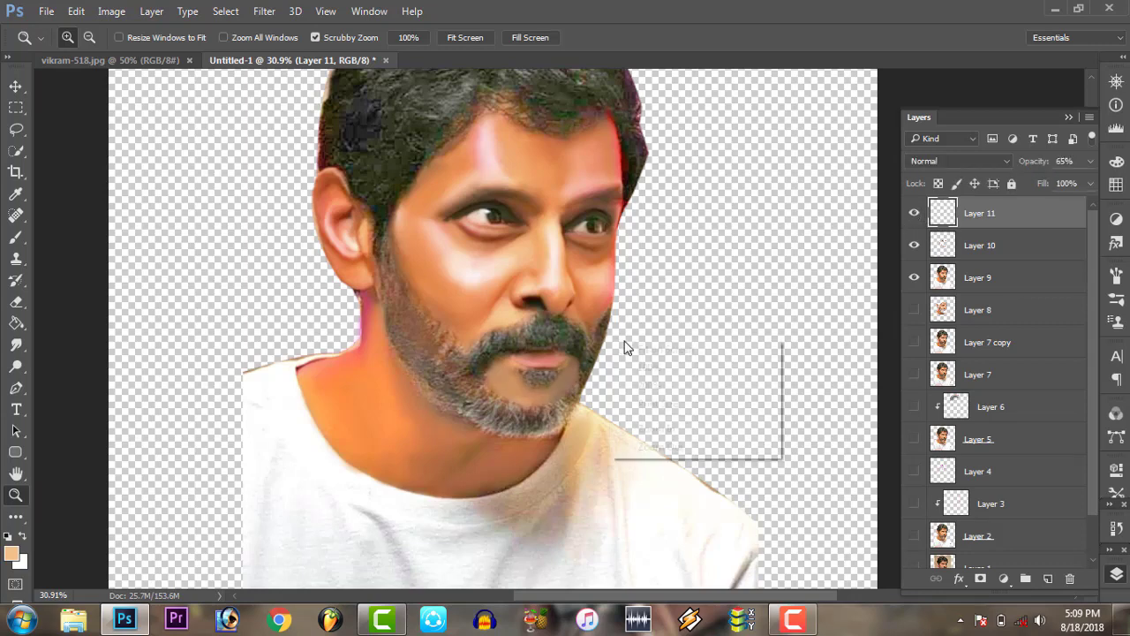
left_click(641, 352)
mouse_move(630, 388)
left_mouse_down()
mouse_move(671, 429)
mouse_move(697, 424)
left_mouse_up()
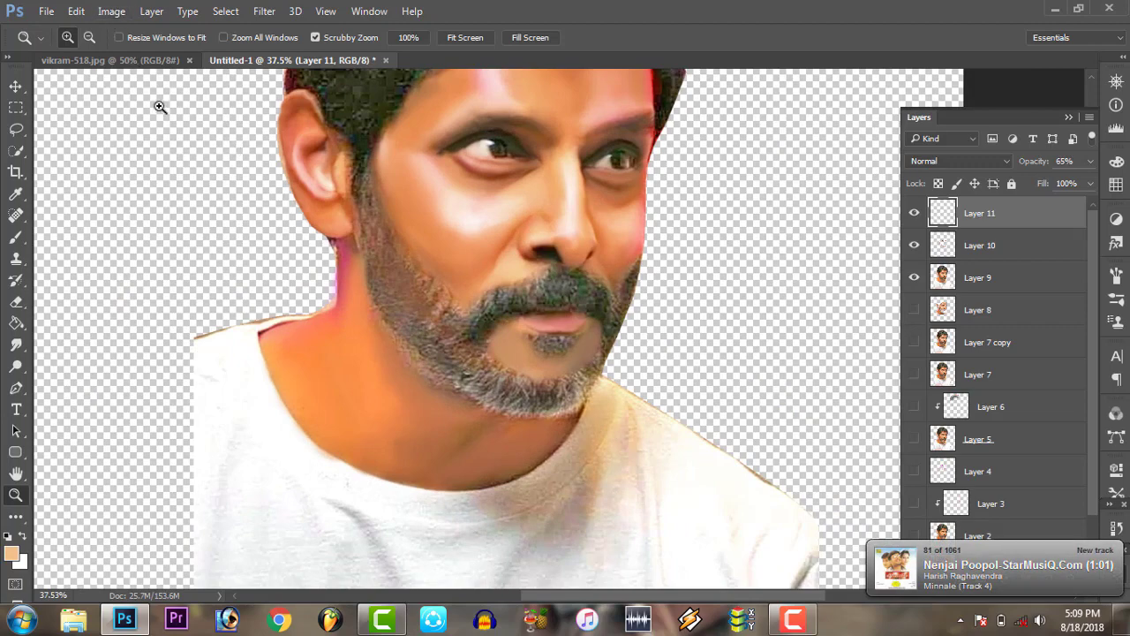
Apply Levels, lowering the white input and slightly darkening the midtones
key("ctrl+l")
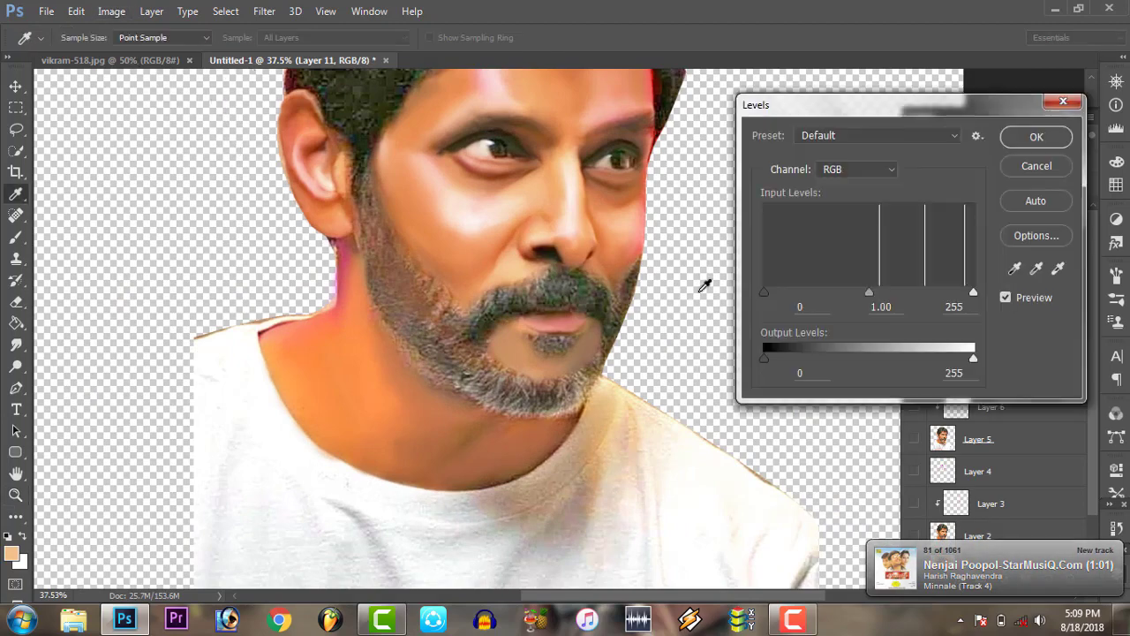
left_click_drag(972, 292, 934, 295)
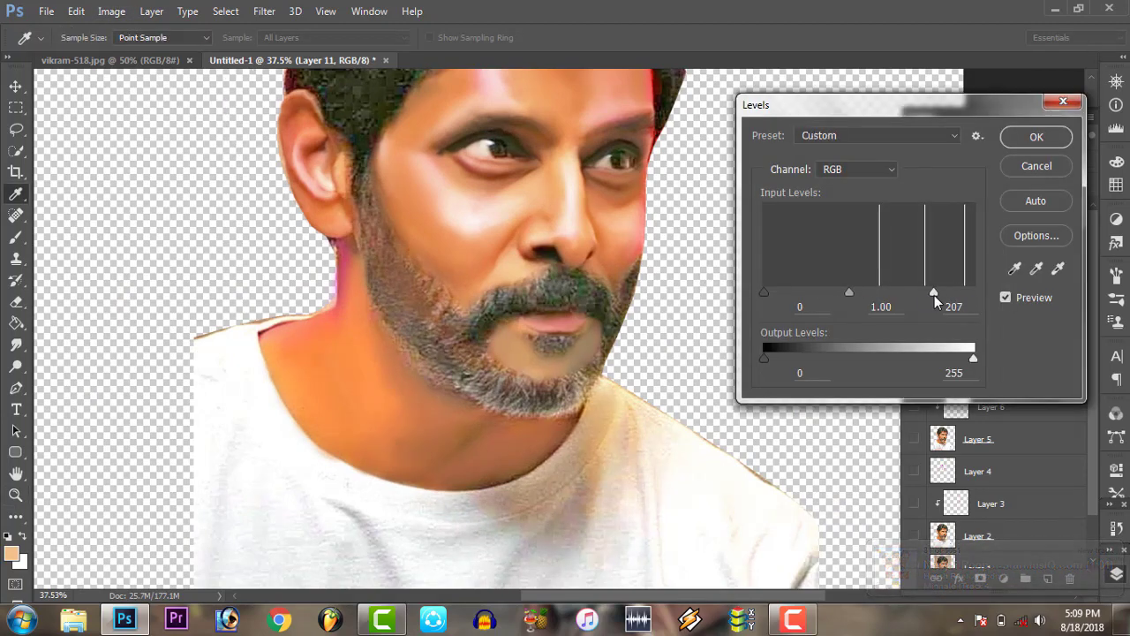
left_click_drag(860, 295, 856, 292)
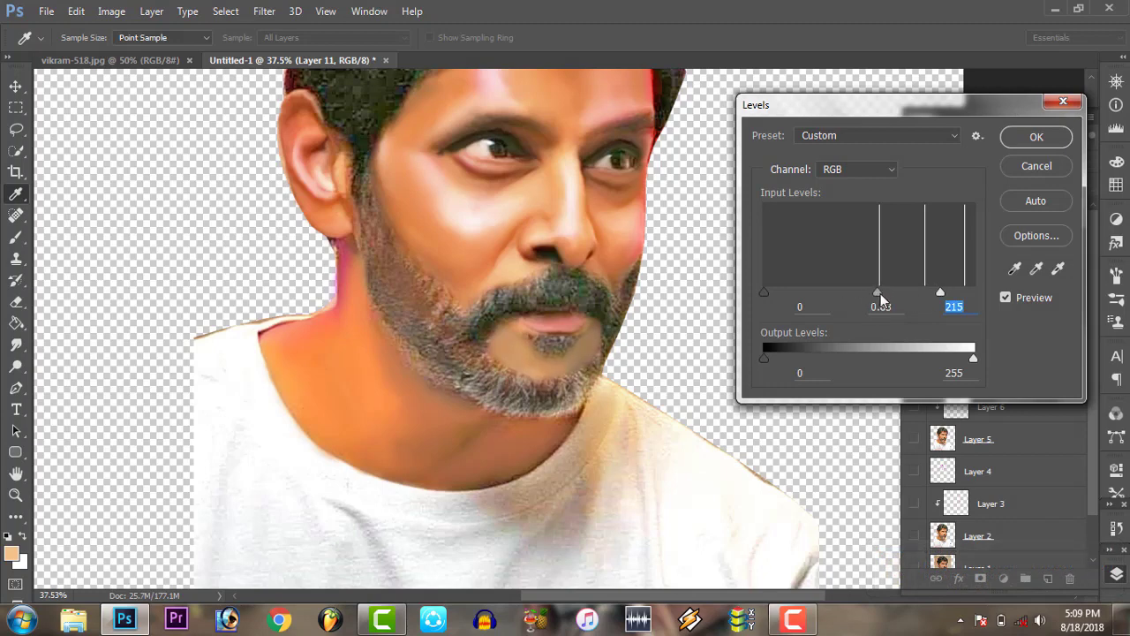
left_click(880, 293)
left_click(1037, 136)
key("z")
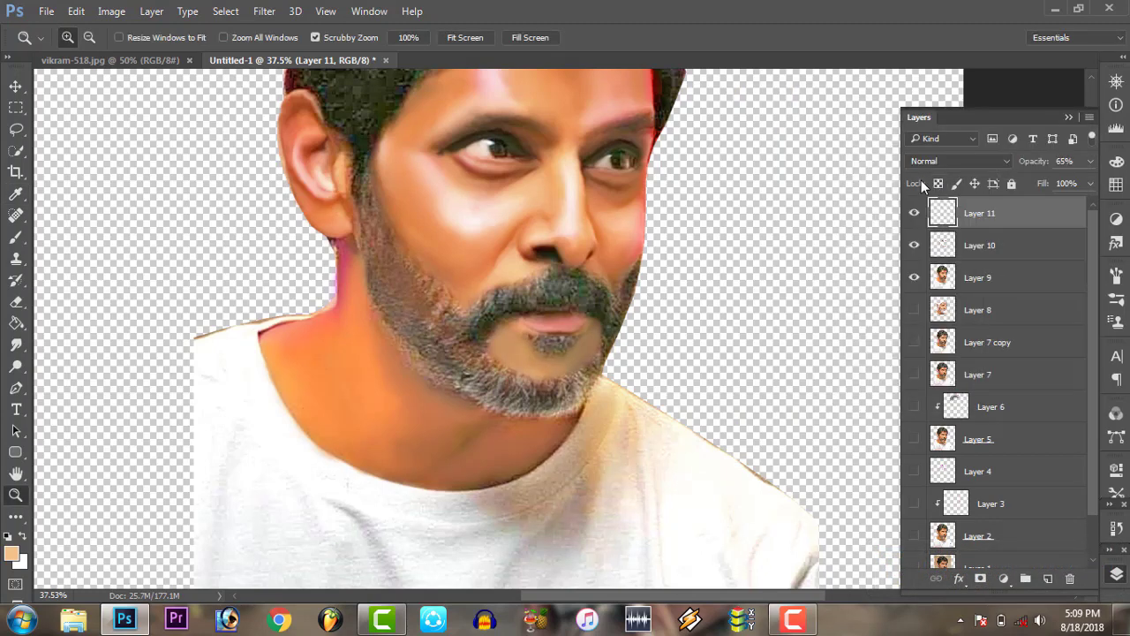
Apply Hue/Saturation of -19 hue, +45 saturation and -17 lightness
key("ctrl+u")
mouse_move(856, 235)
left_mouse_down()
mouse_move(885, 238)
mouse_move(840, 245)
mouse_move(893, 237)
left_mouse_up()
left_click_drag(856, 196, 841, 202)
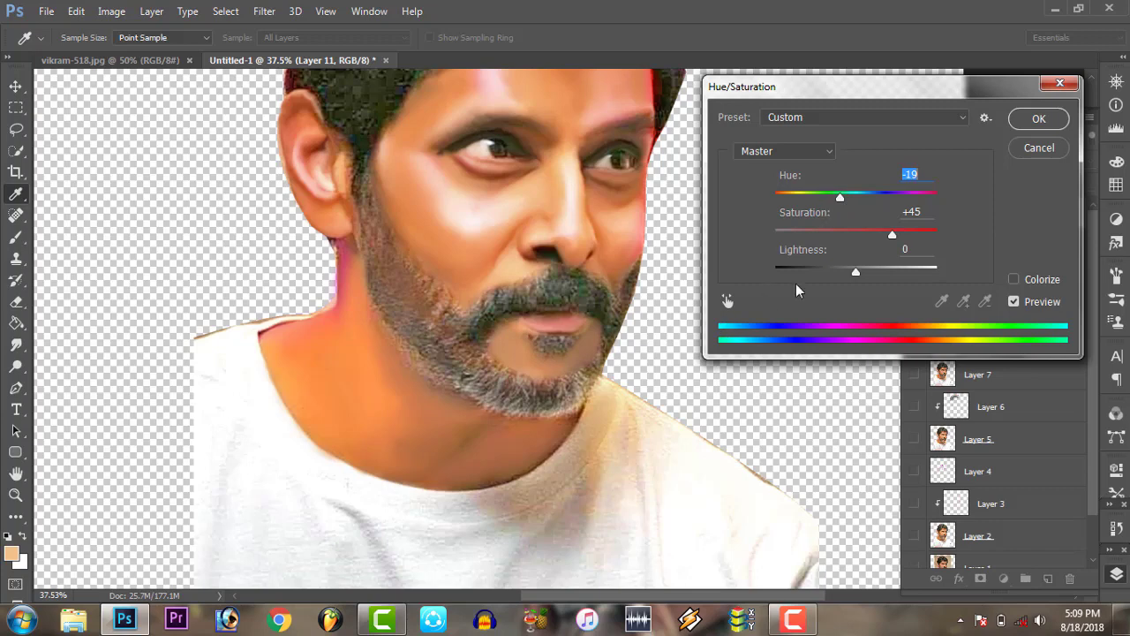
left_click_drag(855, 273, 842, 274)
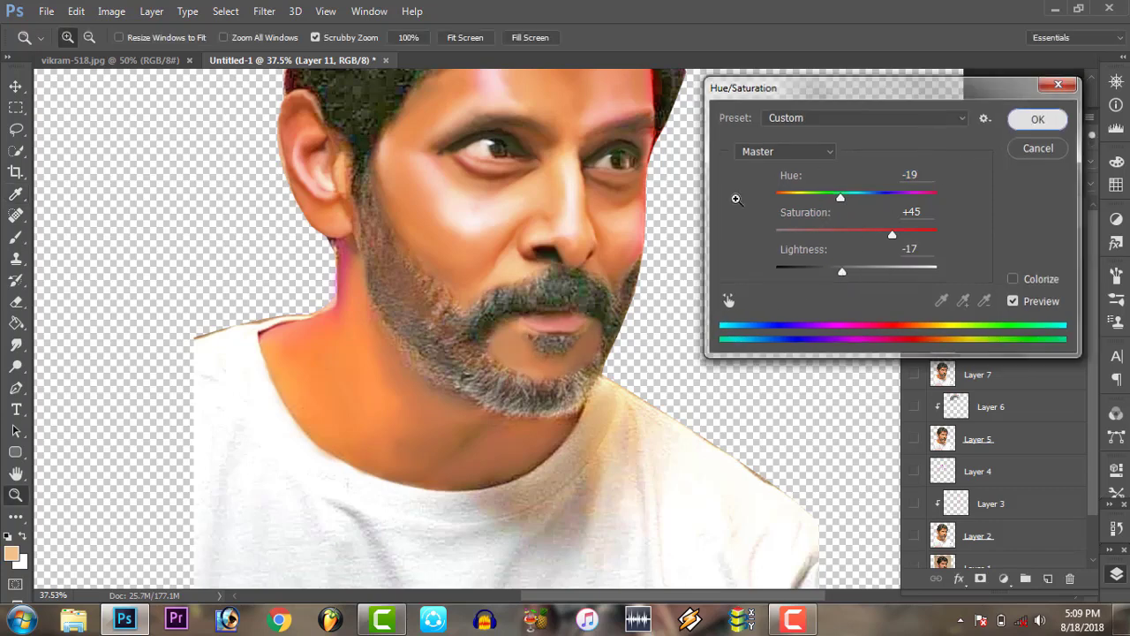
left_click(1025, 128)
key("z")
Zoom in on the mouth and beard and merge Layer 11 down into Layer 10
right_click(572, 355)
left_click(590, 368)
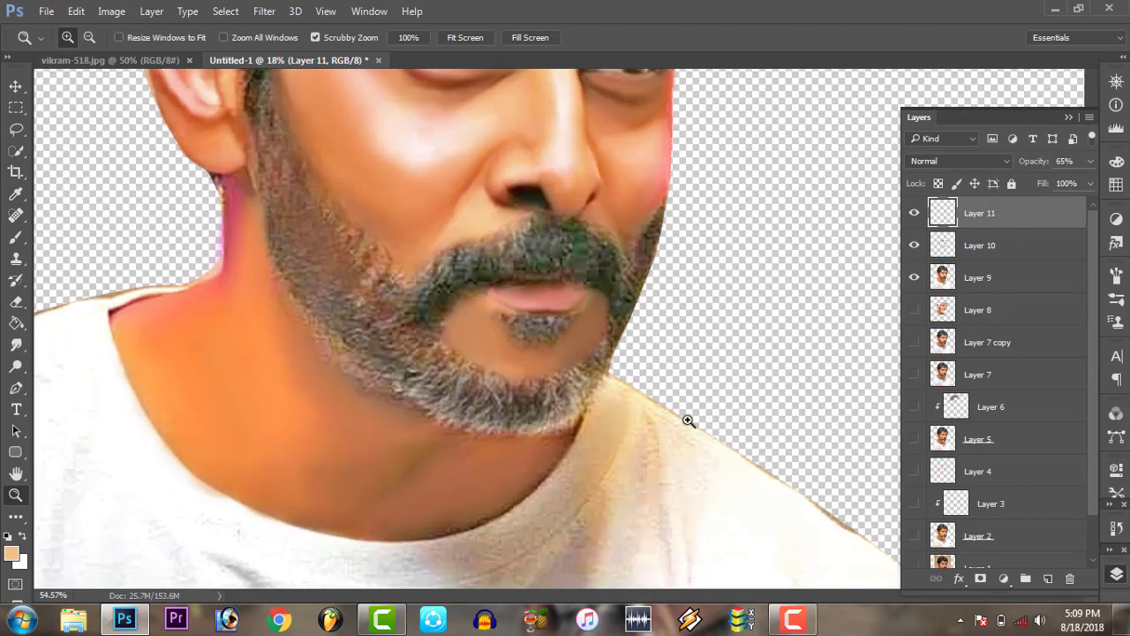
left_click_drag(640, 399, 689, 415)
right_click(986, 221)
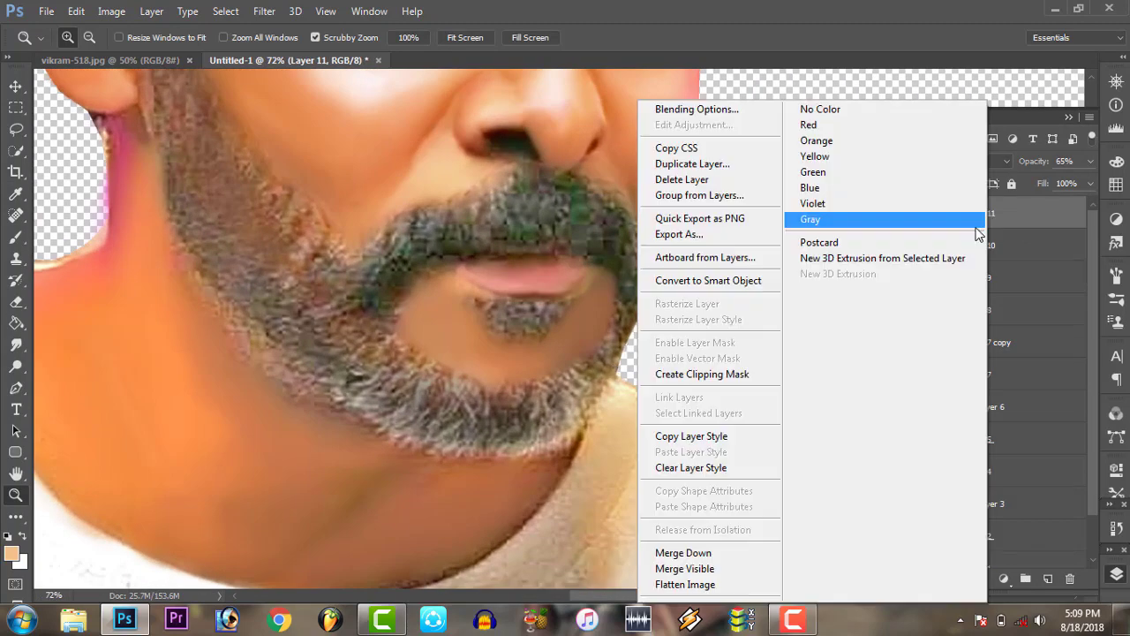
left_click(733, 565)
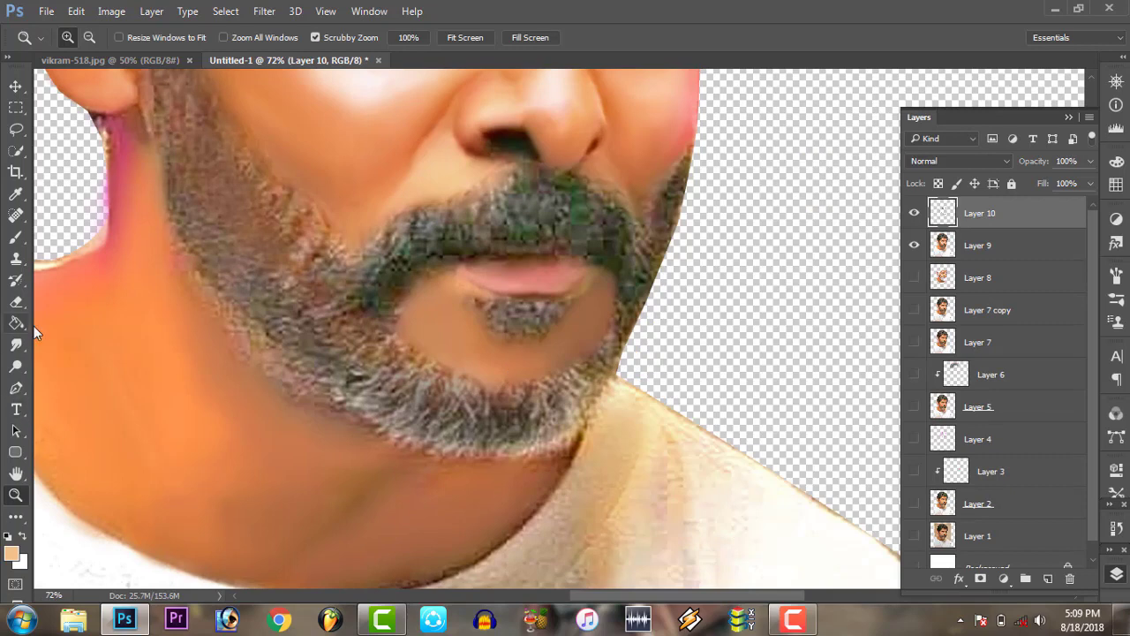
Fit the image on screen and toggle Layer 10's visibility to compare the beard
left_click(16, 344)
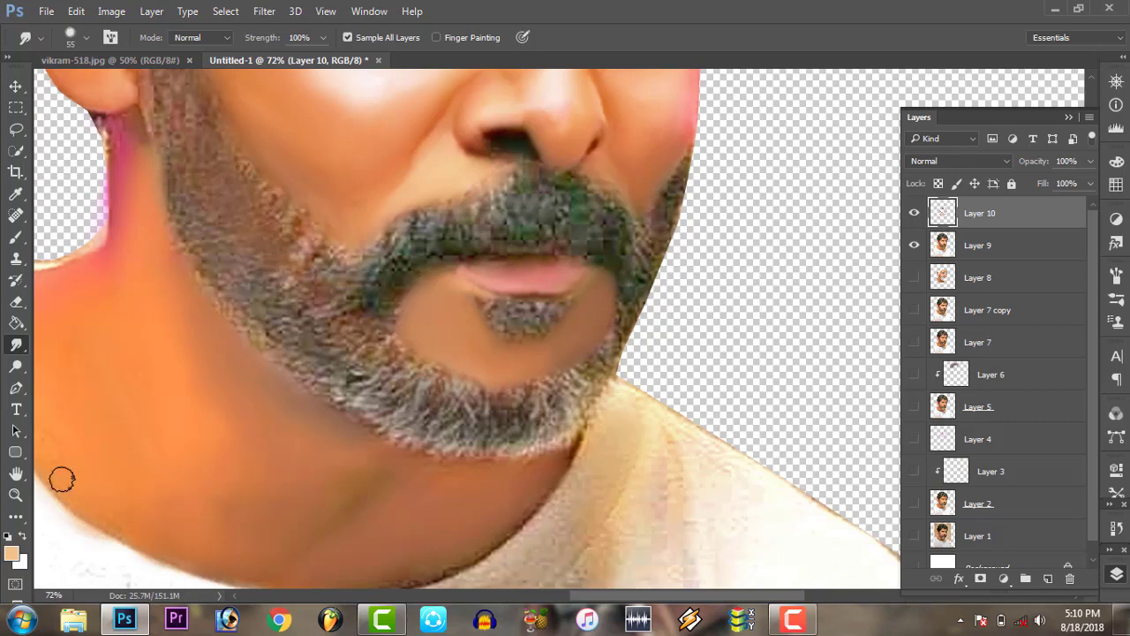
left_click(16, 495)
right_click(381, 271)
left_click(414, 279)
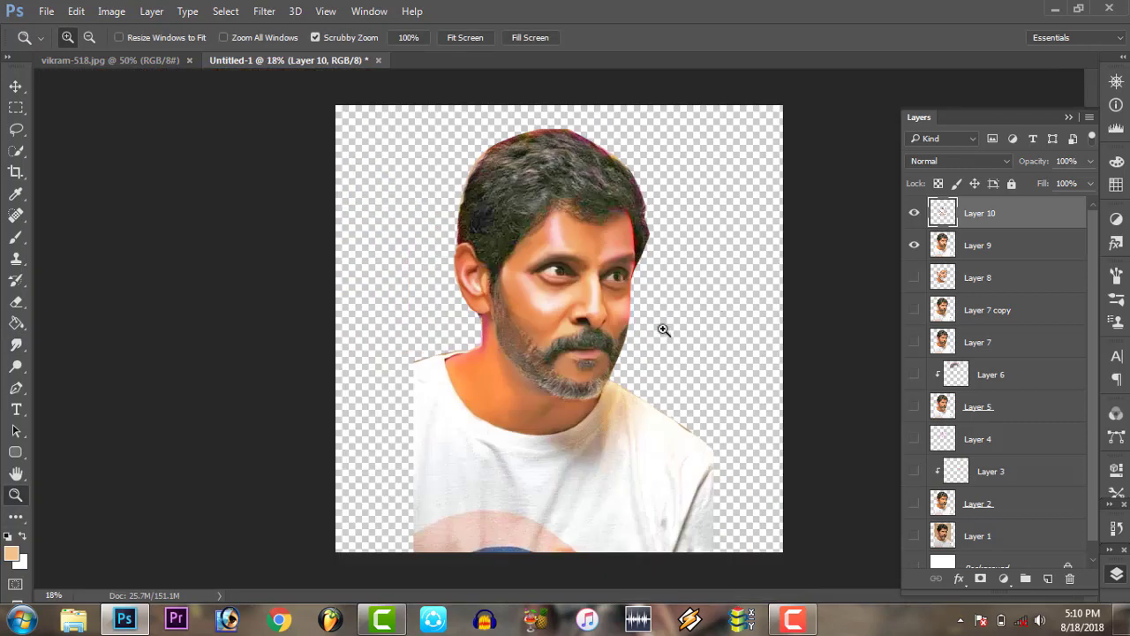
left_click(914, 214)
left_click(915, 214)
left_click(915, 214)
left_click(914, 213)
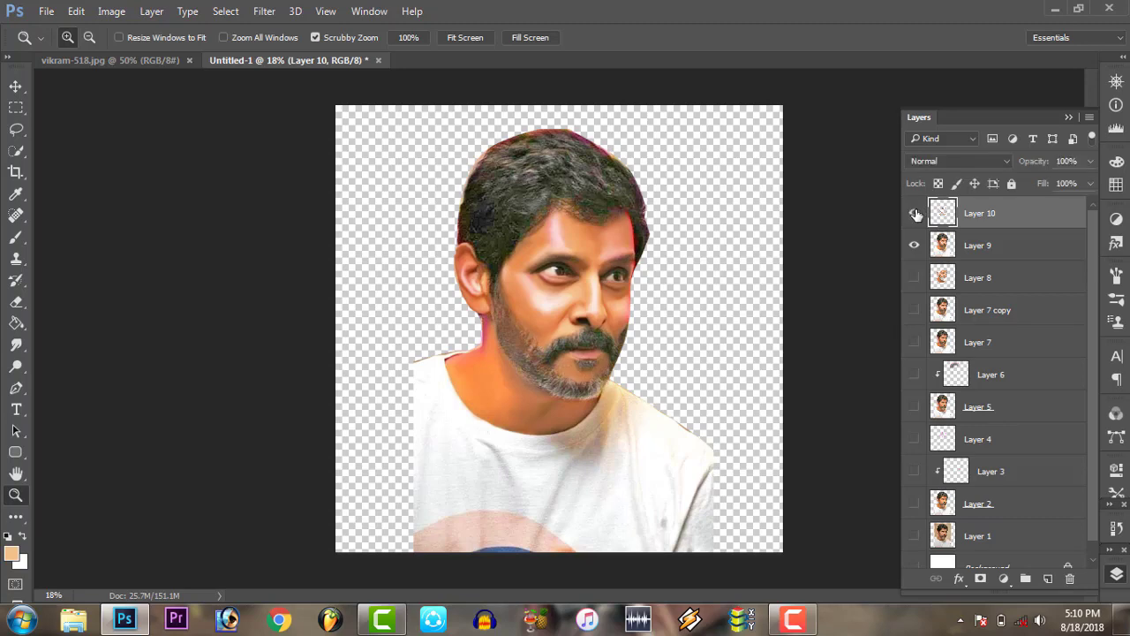
Merge Layer 10 down into Layer 9, add a new empty layer, and zoom to the face
right_click(1005, 225)
left_click(710, 550)
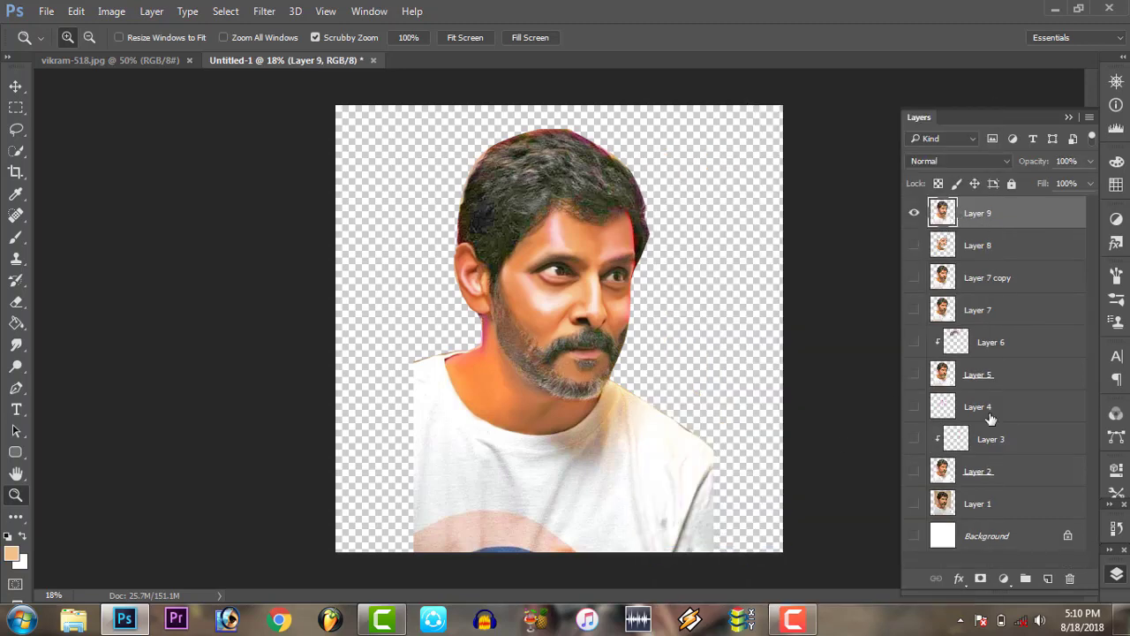
left_click(1048, 578)
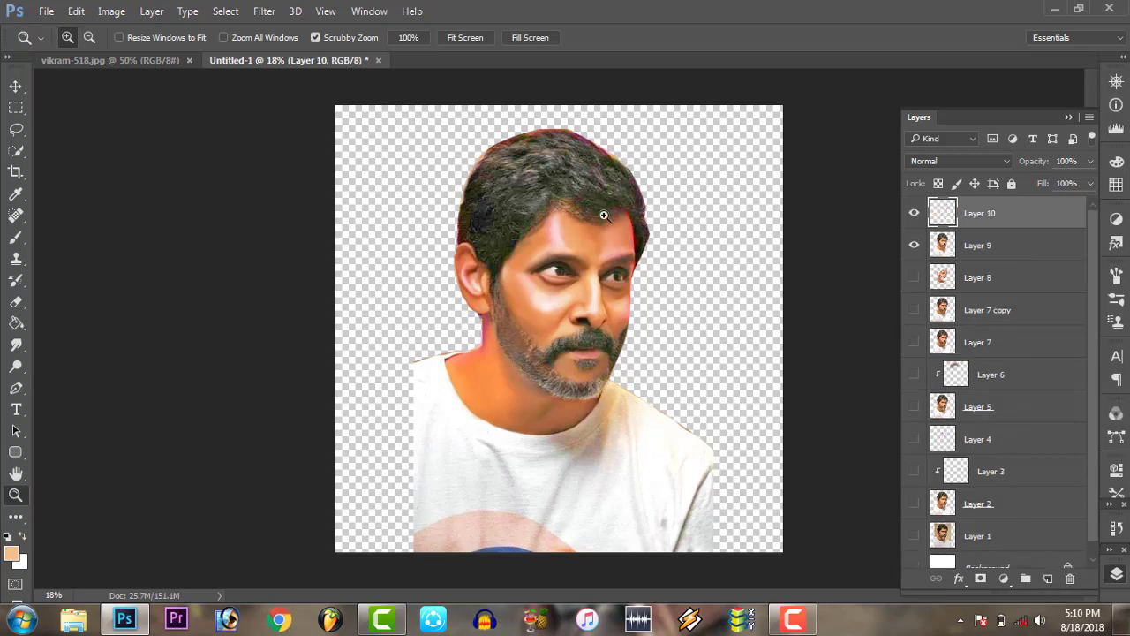
mouse_move(640, 222)
left_mouse_down()
mouse_move(532, 397)
mouse_move(582, 397)
left_mouse_up()
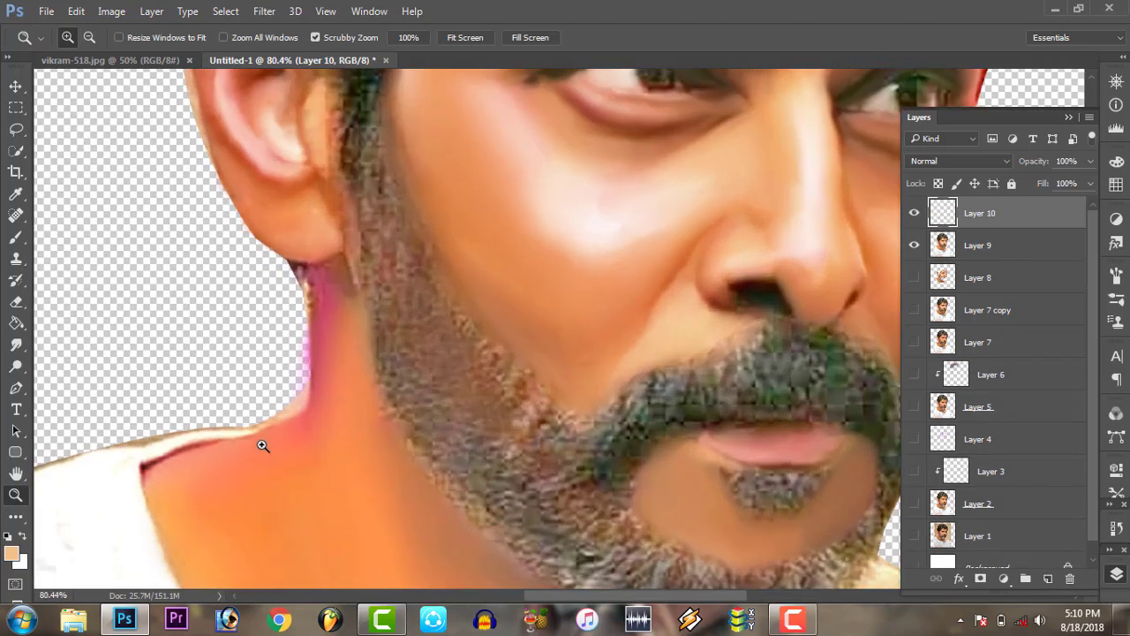
Select the Smudge tool and browse through its brush presets
left_click(15, 344)
right_click(489, 305)
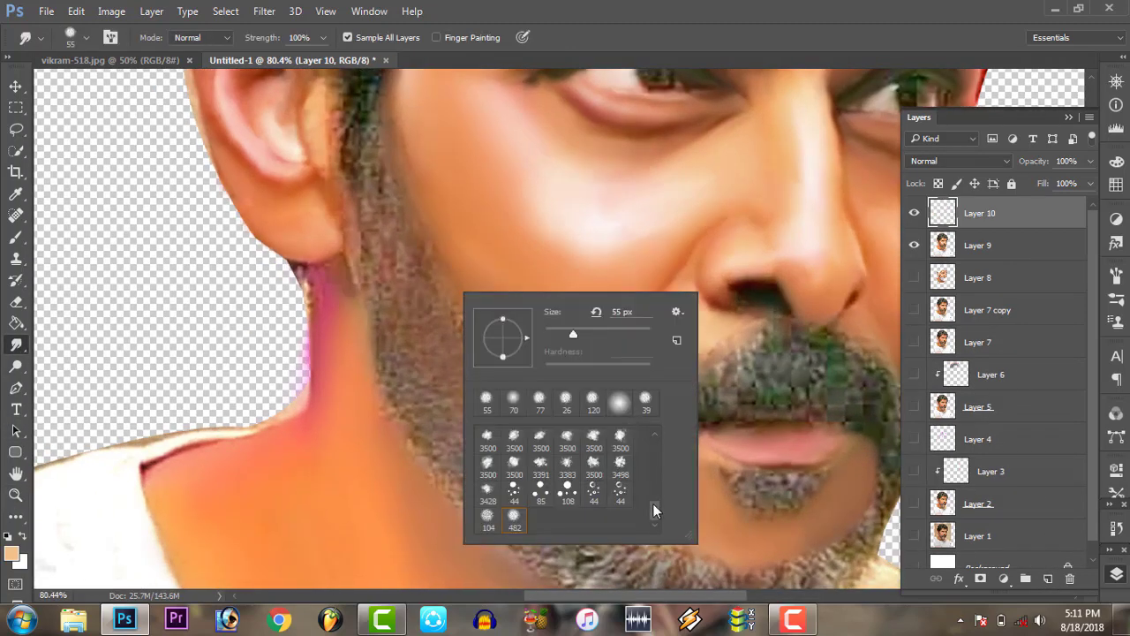
scroll(655, 499, "down", 2)
scroll(654, 503, "down", 3)
scroll(654, 510, "down", 3)
left_click(792, 620)
left_click(1049, 543)
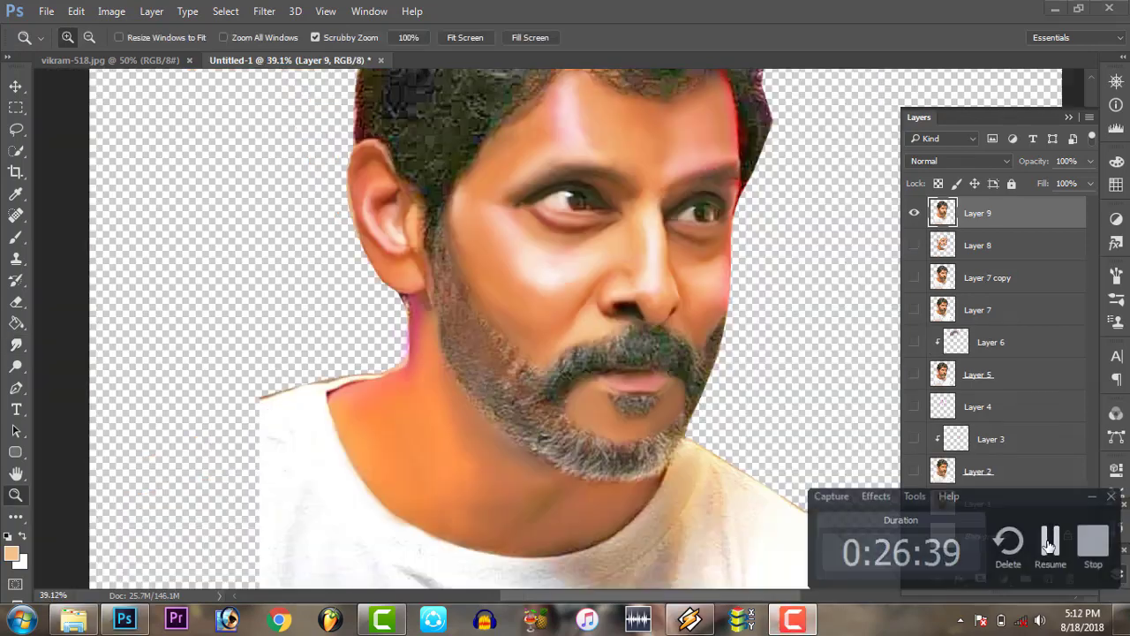
left_click(1050, 543)
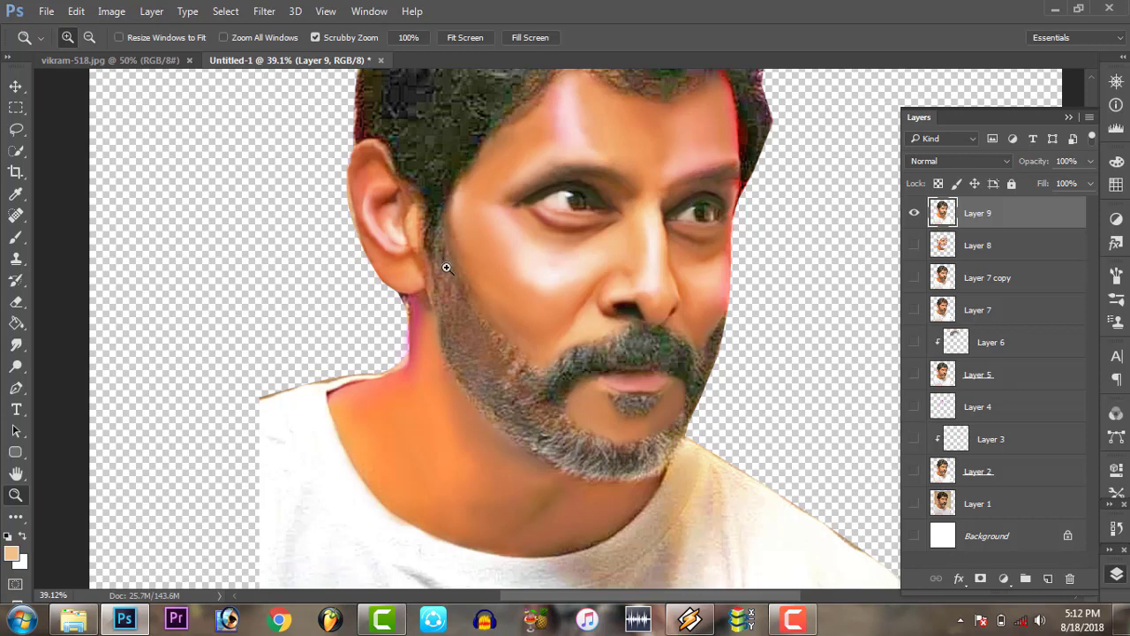
Lasso the jawline beard and feather the selection by 15 px
left_click(16, 128)
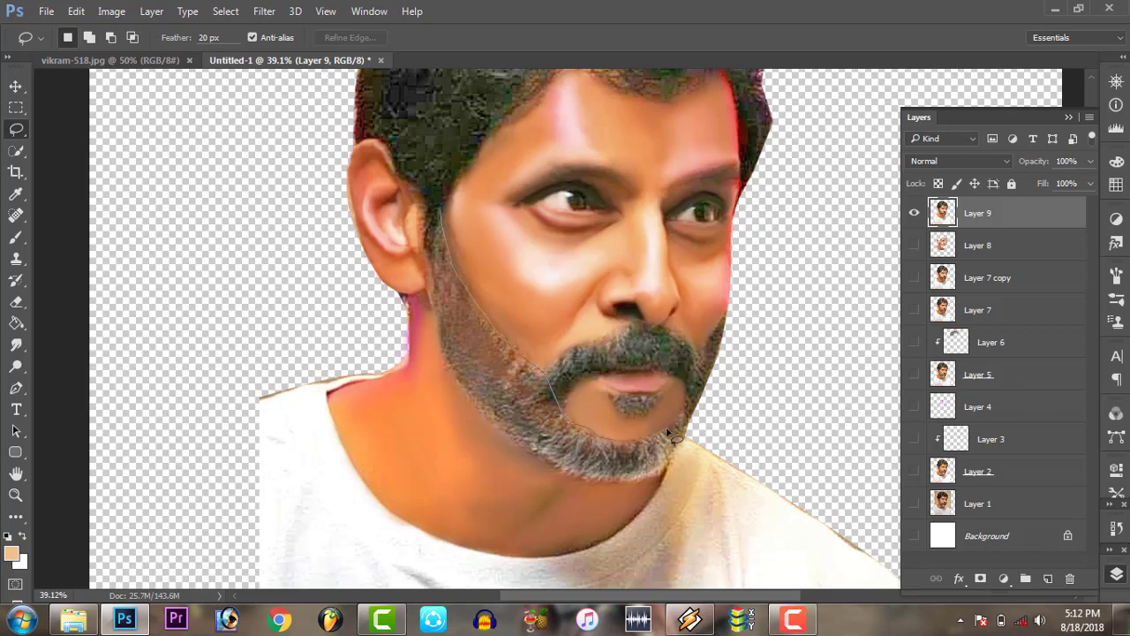
left_click_drag(688, 418, 668, 471)
left_click_drag(450, 223, 446, 217)
right_click(464, 310)
left_click(529, 291)
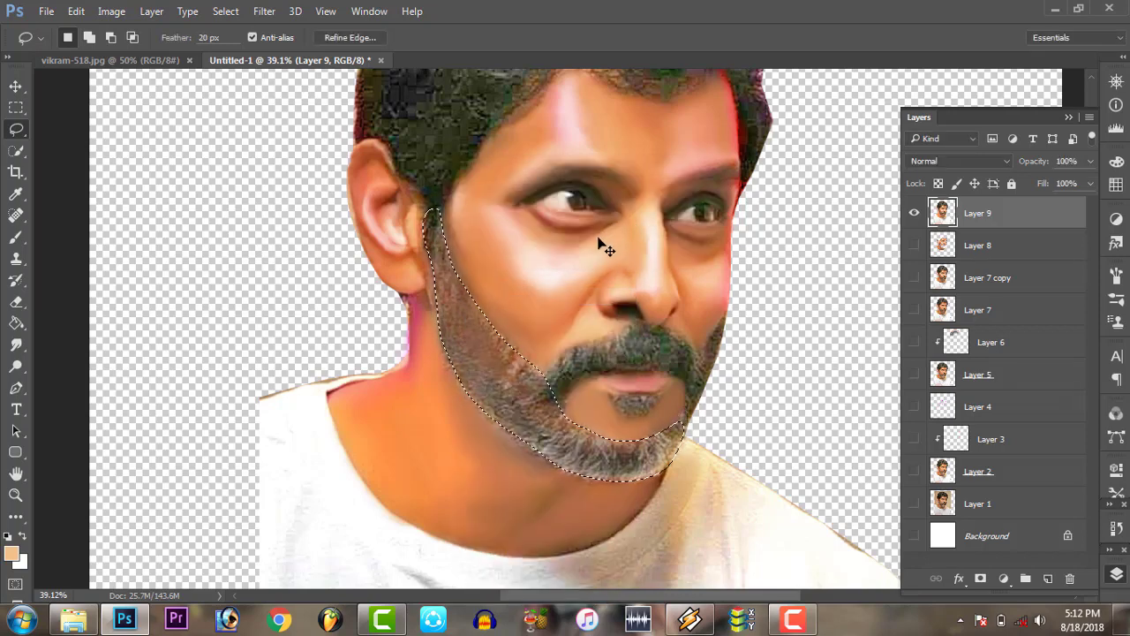
Darken the selection with Levels midtones at 0.80, deselect, and add a new layer
key("ctrl+l")
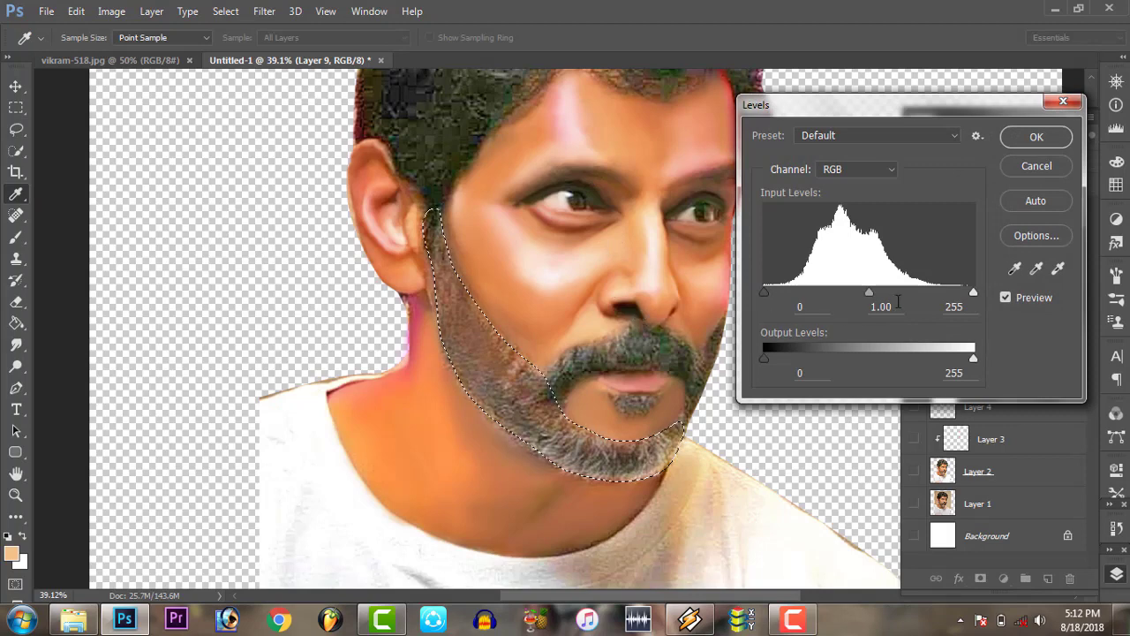
left_click_drag(869, 293, 884, 292)
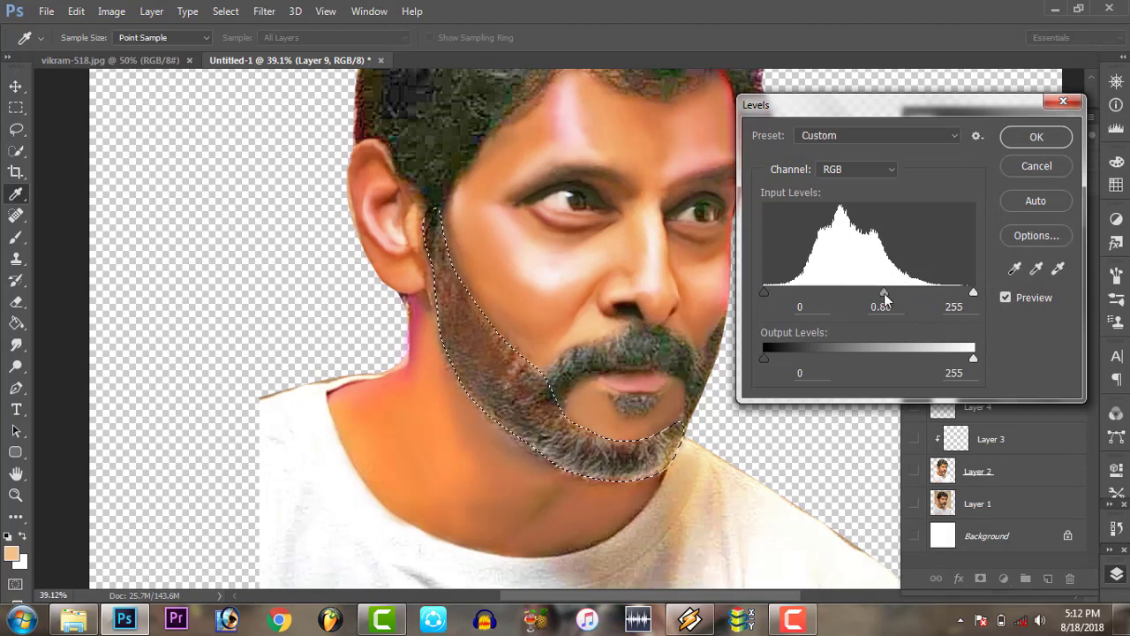
left_click(1033, 136)
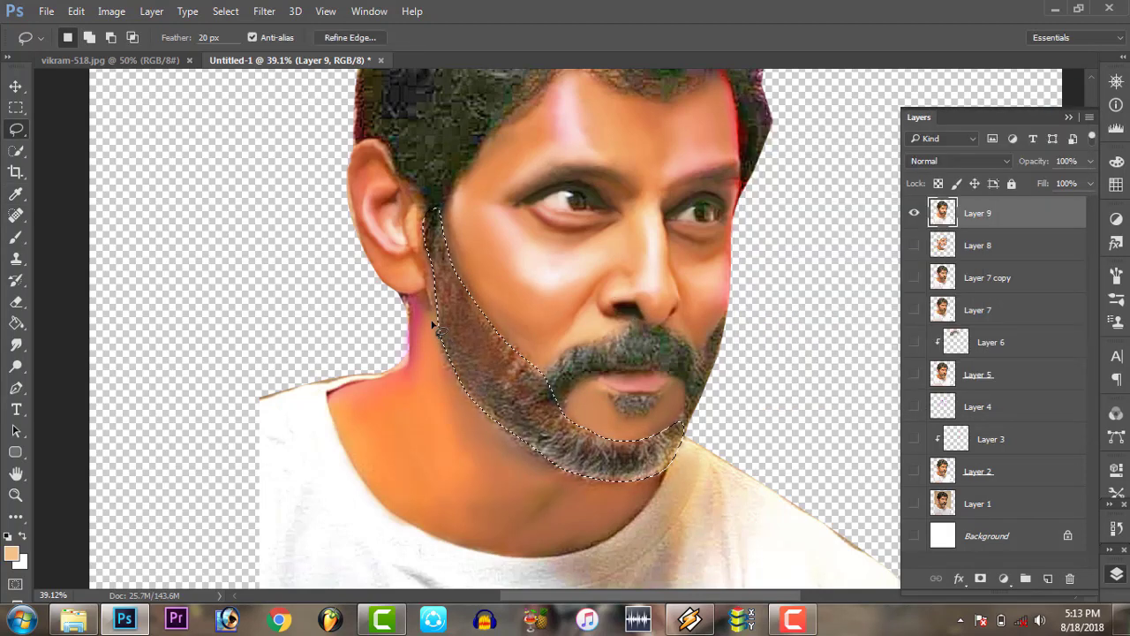
right_click(469, 322)
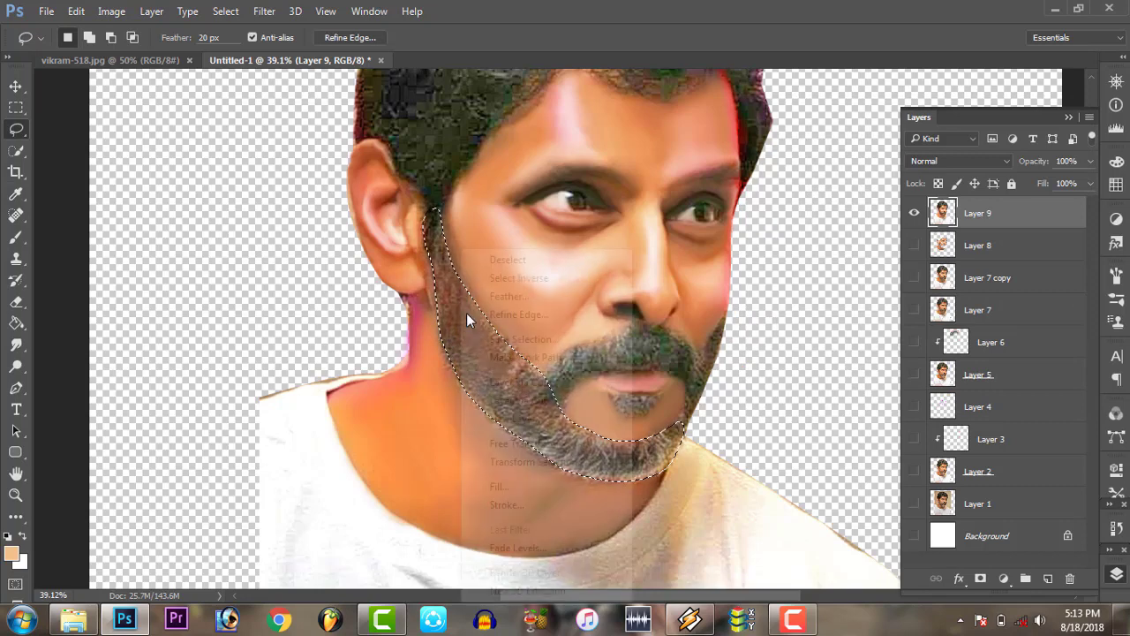
left_click(512, 260)
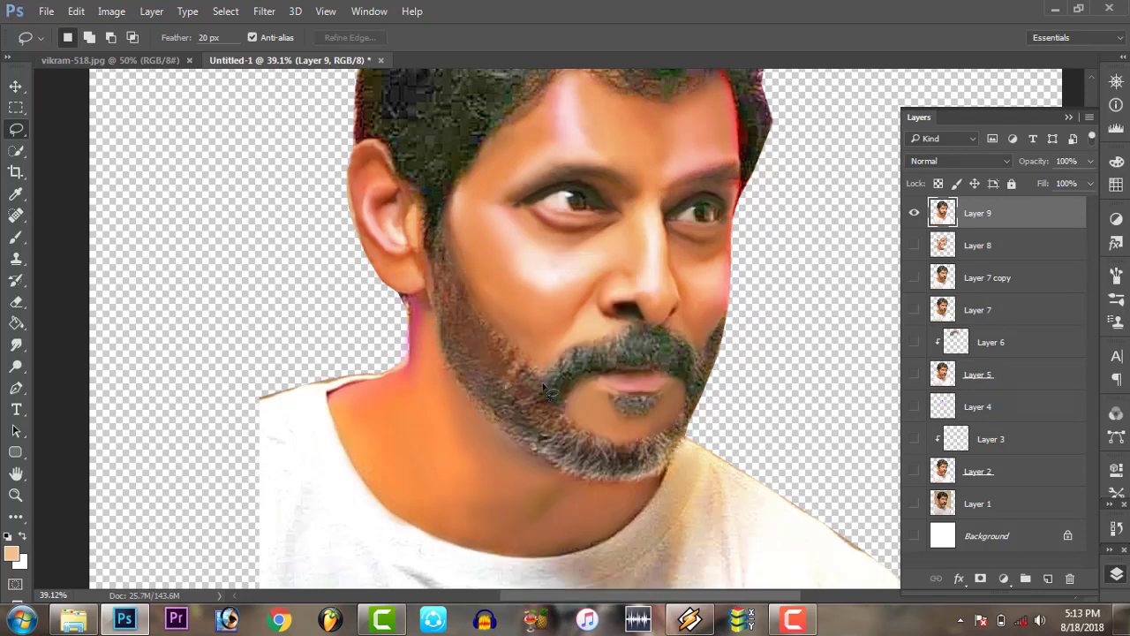
left_click(1049, 578)
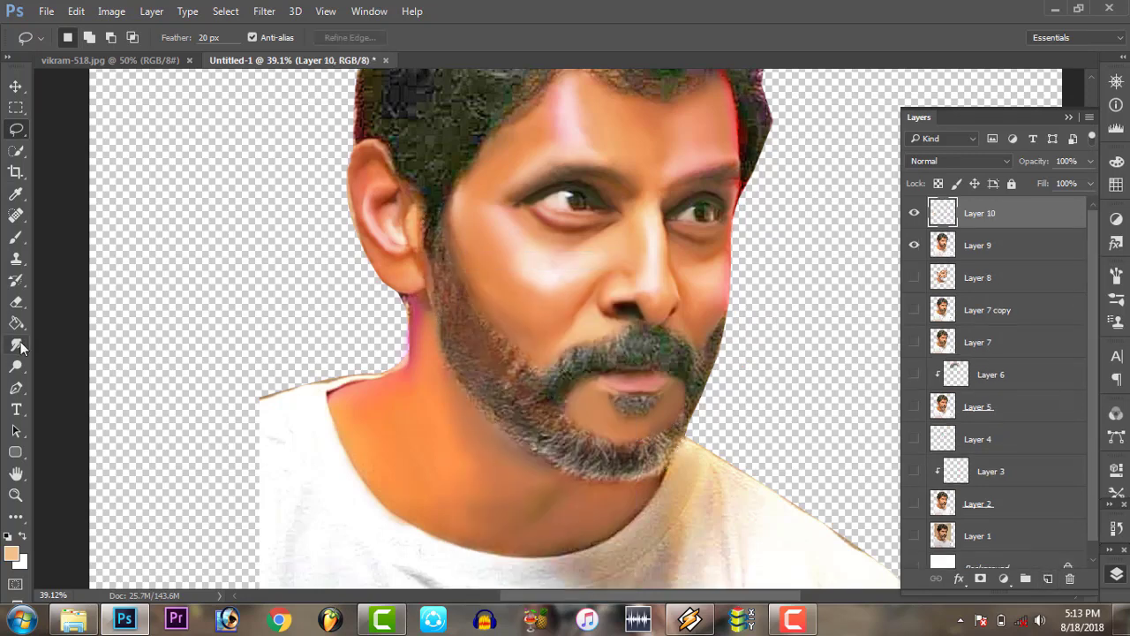
Zoom in on the beard and smudge the jawline into streaky strands
left_click(16, 345)
left_click(15, 494)
left_click_drag(504, 404, 517, 409)
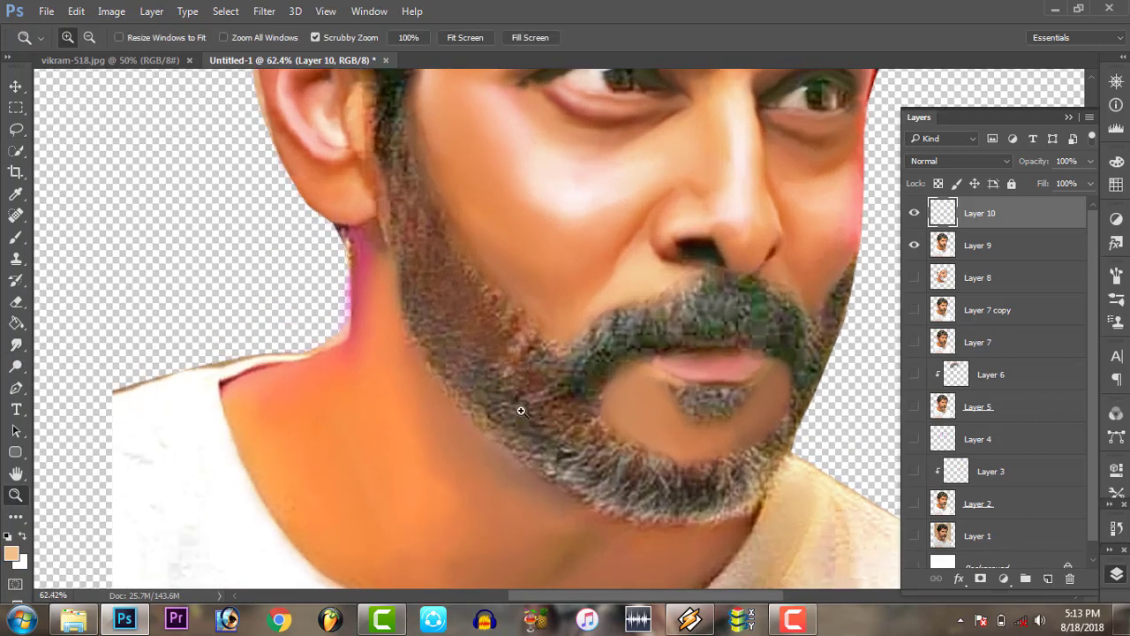
key("r")
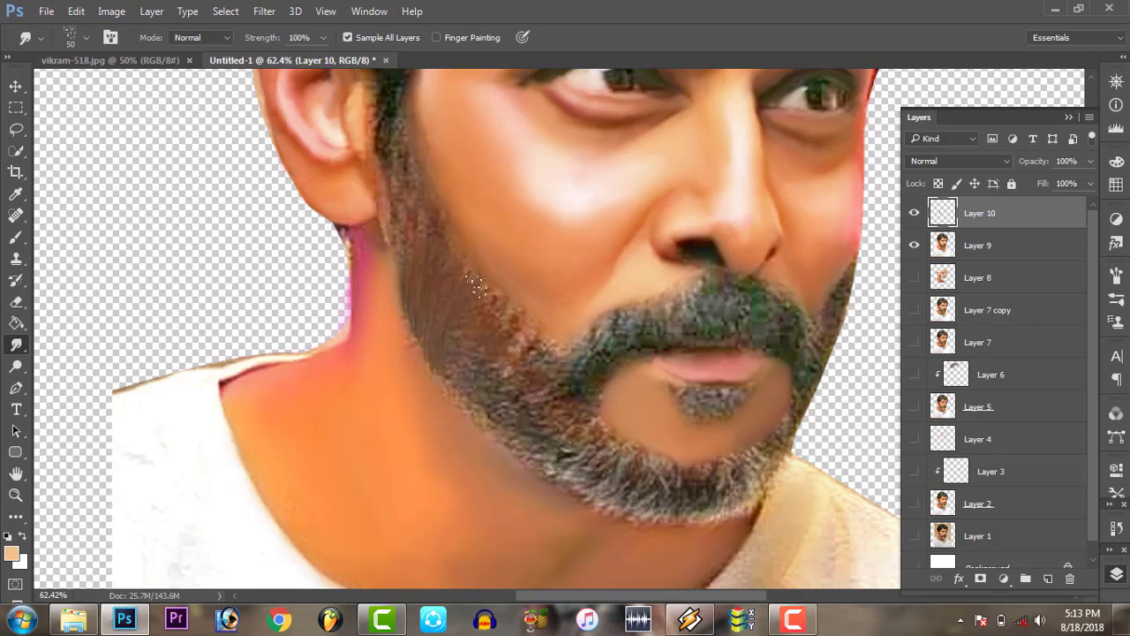
mouse_move(477, 402)
left_mouse_down()
mouse_move(496, 309)
mouse_move(516, 326)
left_mouse_up()
left_click_drag(508, 441, 529, 339)
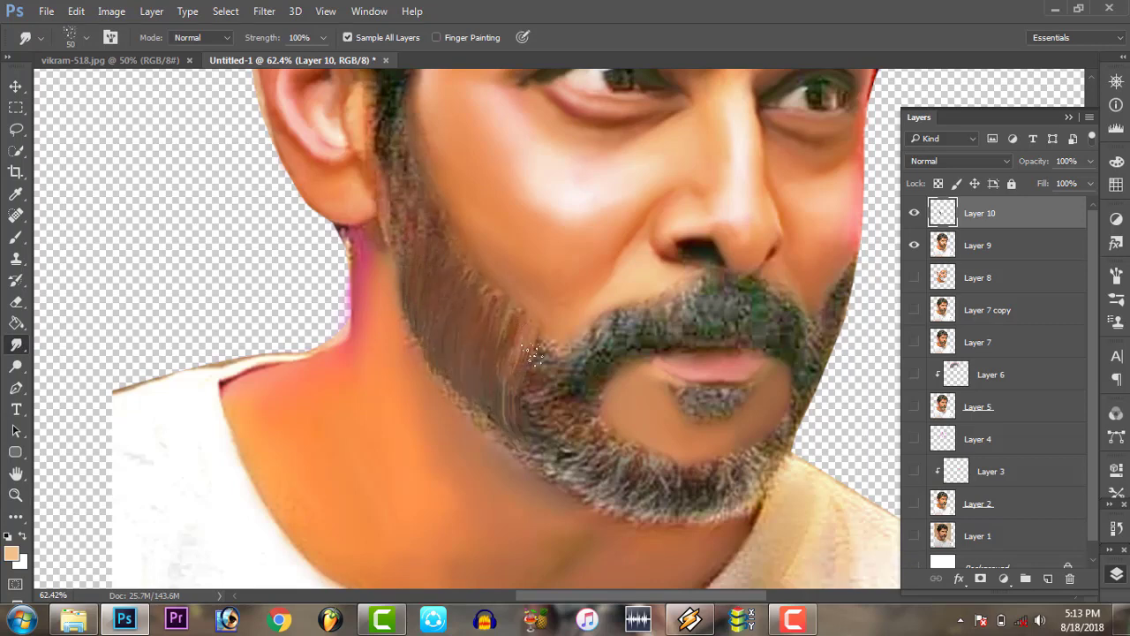
mouse_move(525, 423)
left_mouse_down()
mouse_move(543, 360)
mouse_move(529, 407)
left_mouse_up()
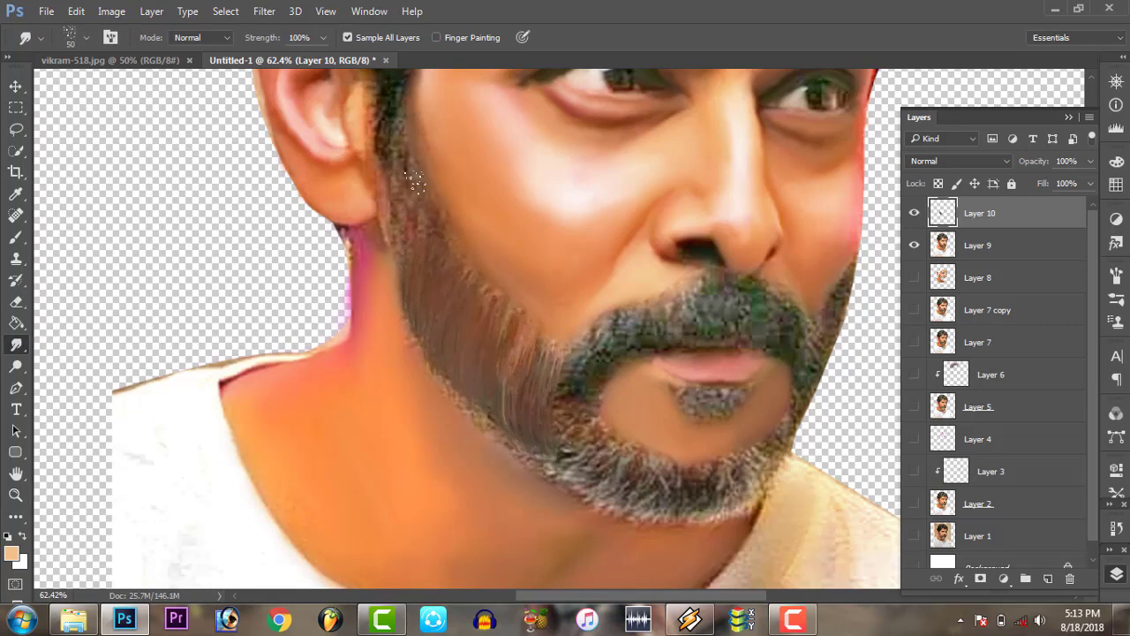
Smudge the sideburn below the ear and the beard edge near the neck
left_click_drag(404, 221, 398, 135)
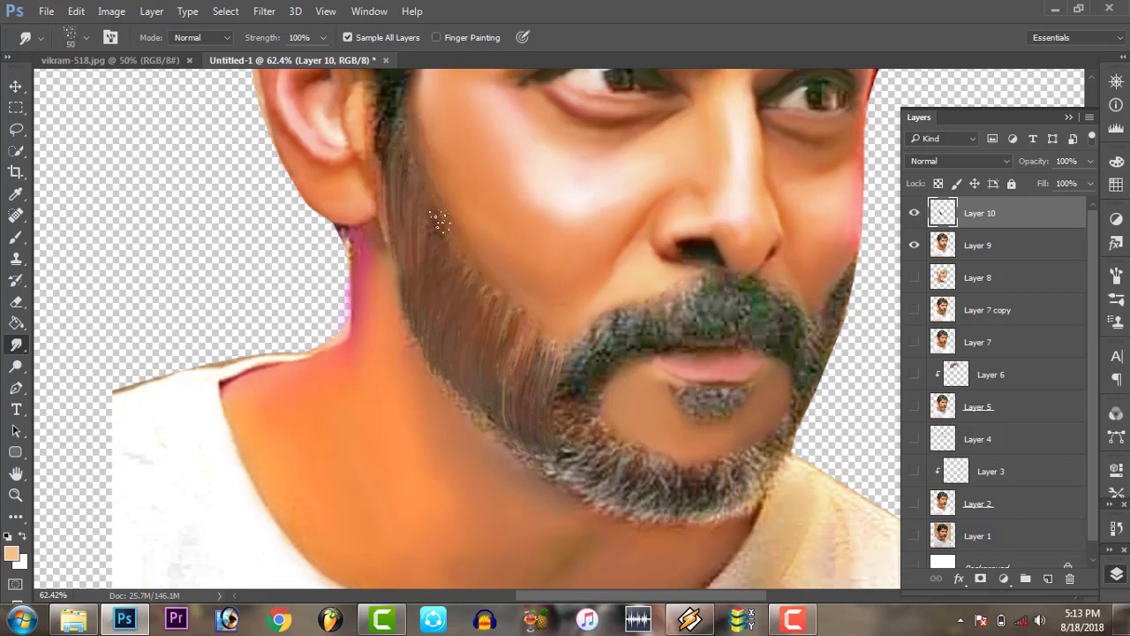
left_click_drag(420, 314, 420, 336)
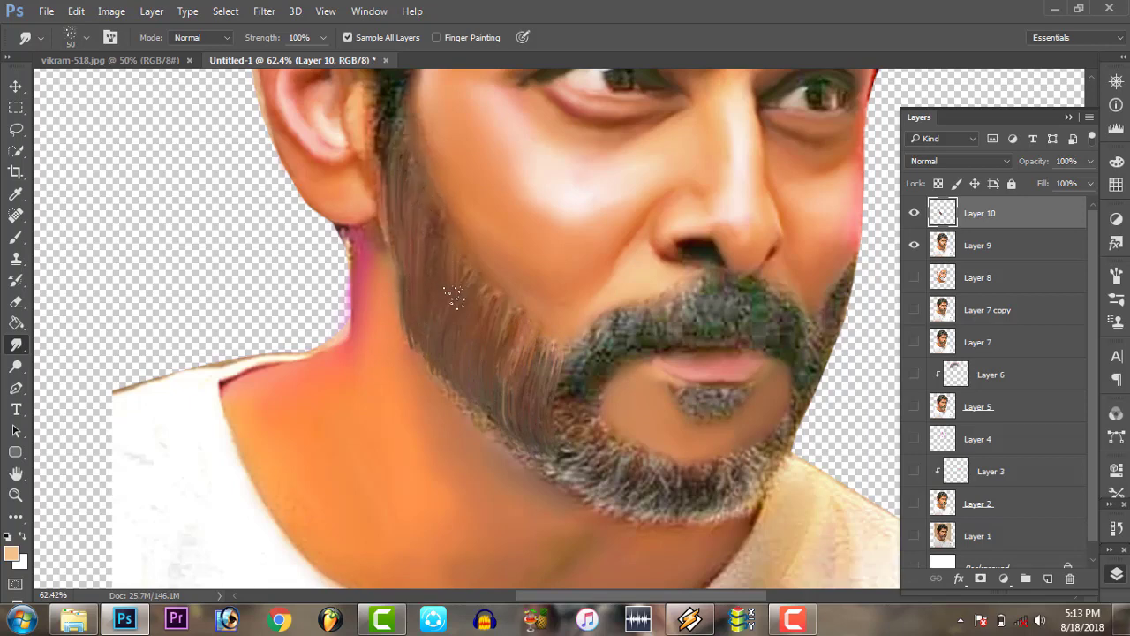
mouse_move(501, 311)
left_mouse_down()
mouse_move(504, 353)
mouse_move(526, 389)
mouse_move(523, 362)
left_mouse_up()
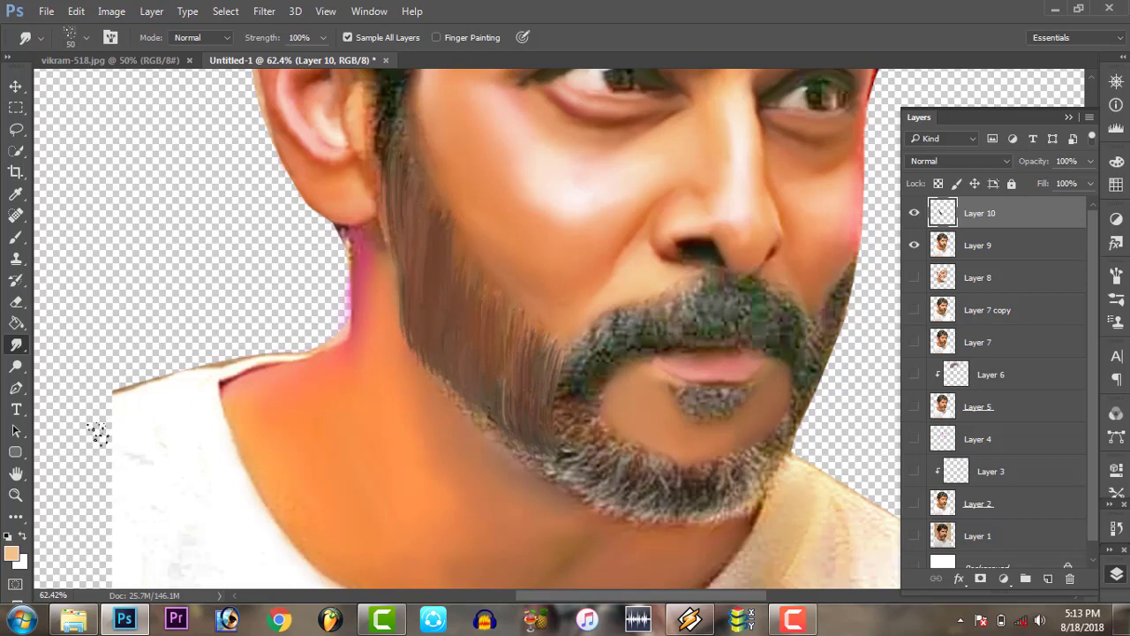
left_click(16, 494)
right_click(476, 242)
Zoom in on the chin and beard and choose a different bristle Smudge brush preset
left_click(496, 255)
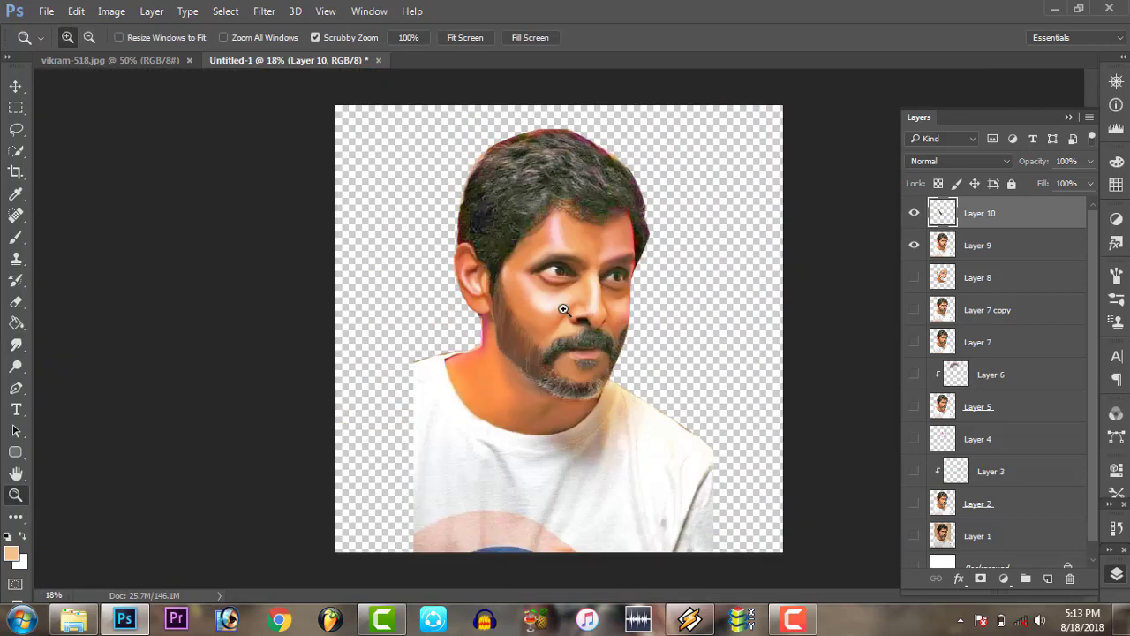
mouse_move(537, 385)
left_mouse_down()
mouse_move(529, 362)
mouse_move(566, 374)
left_mouse_up()
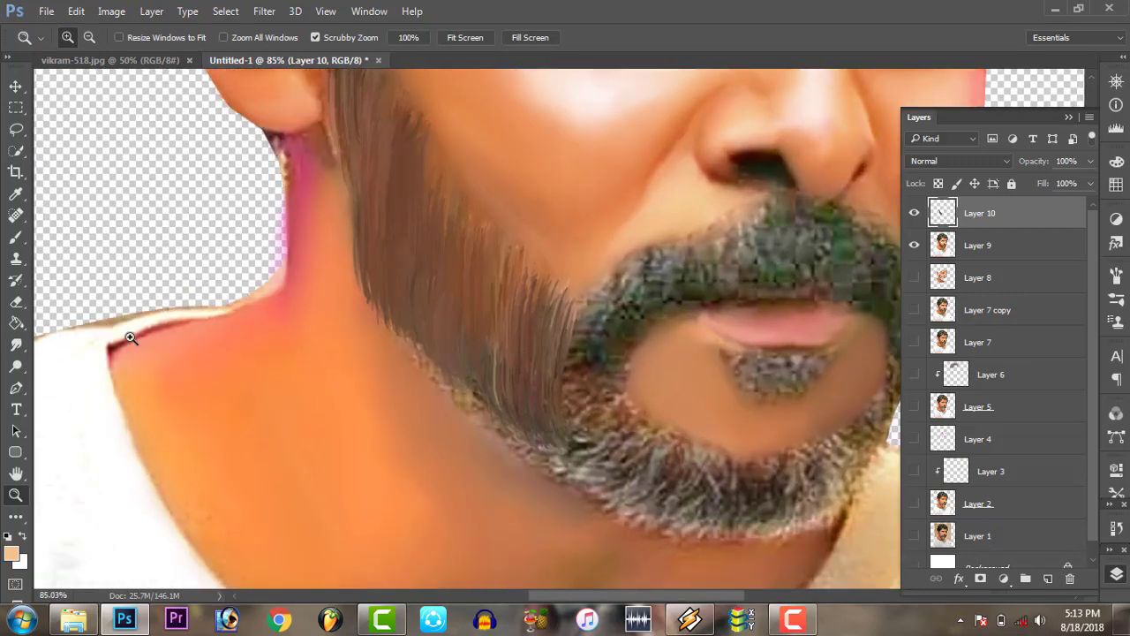
left_click(16, 346)
right_click(456, 292)
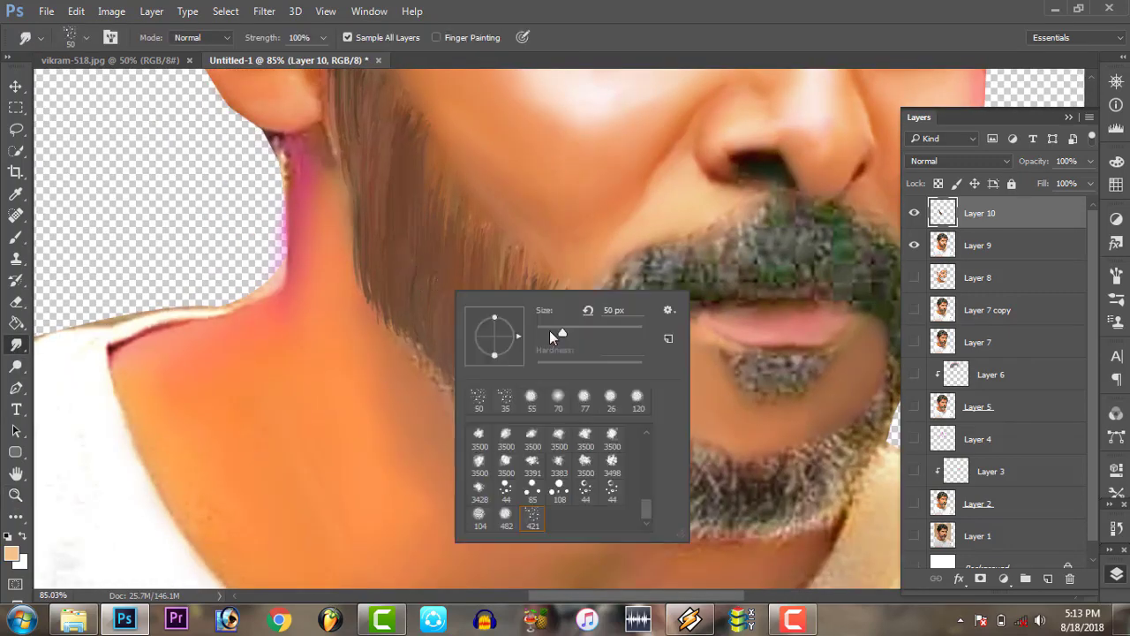
key("Return")
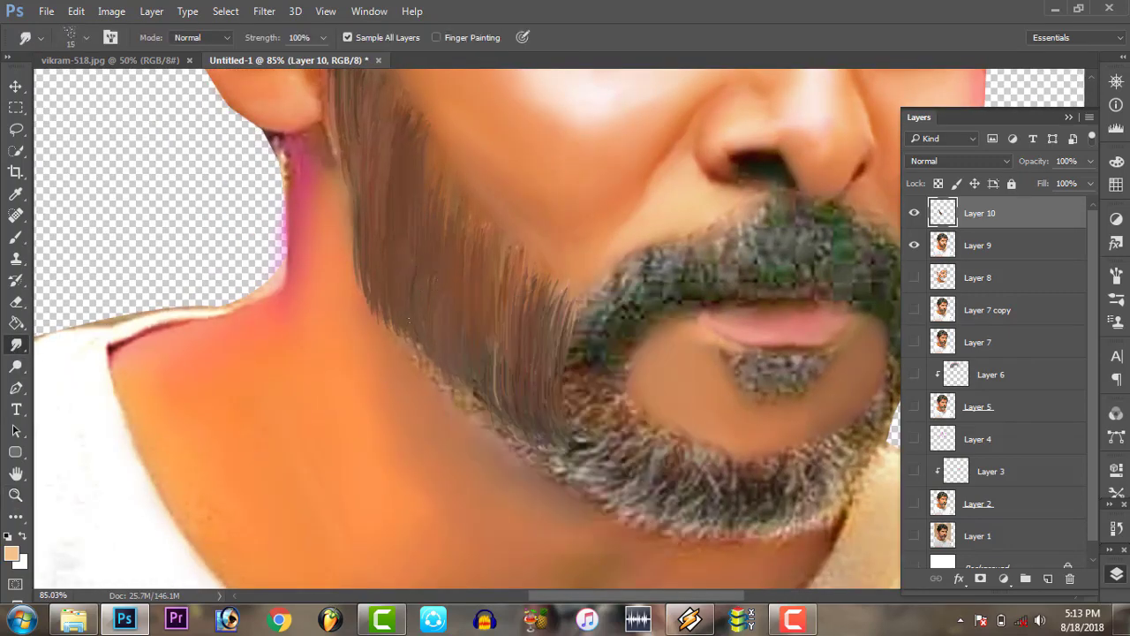
right_click(409, 319)
left_click(554, 484)
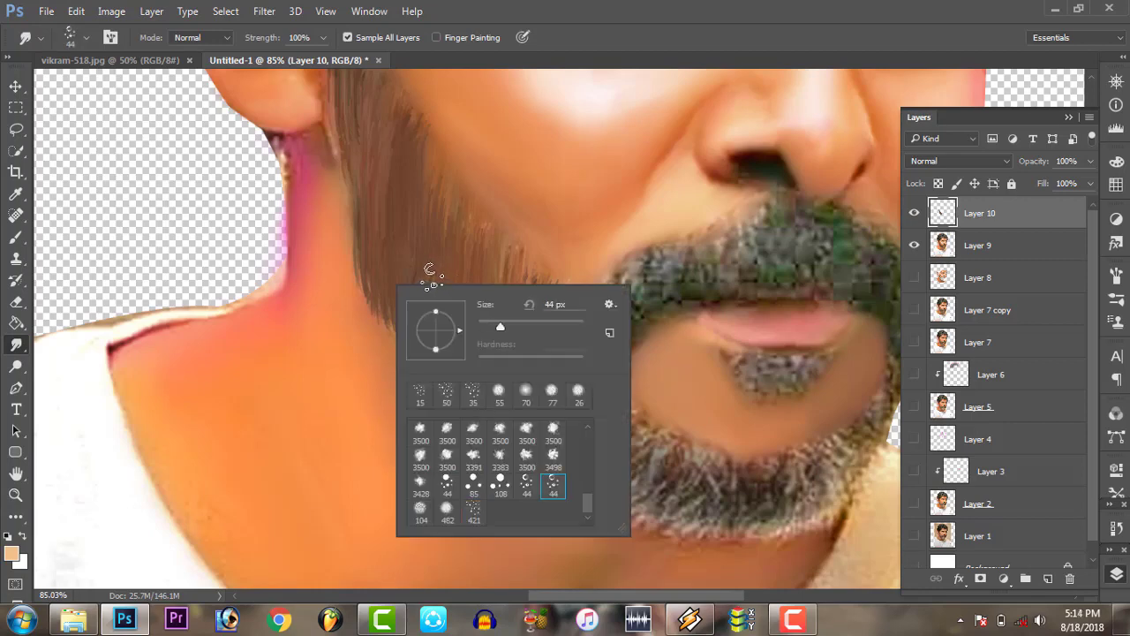
key("Return")
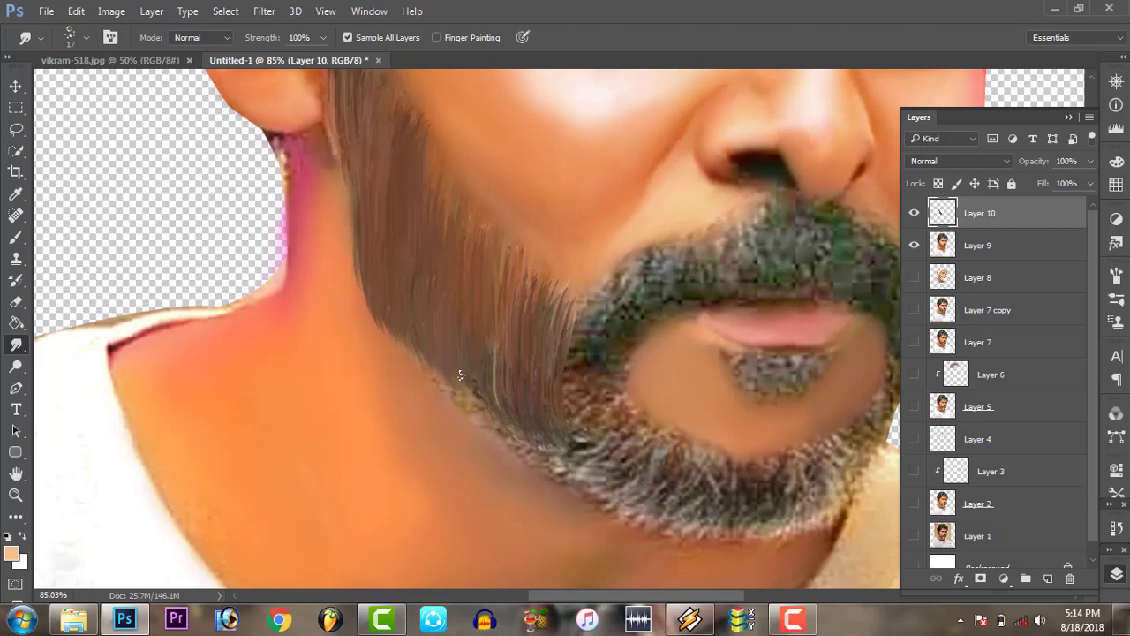
Smudge hair strands down the beard's left edge and up its right edge
left_click_drag(489, 360, 488, 344)
left_click_drag(356, 164, 359, 211)
left_click_drag(358, 256, 369, 301)
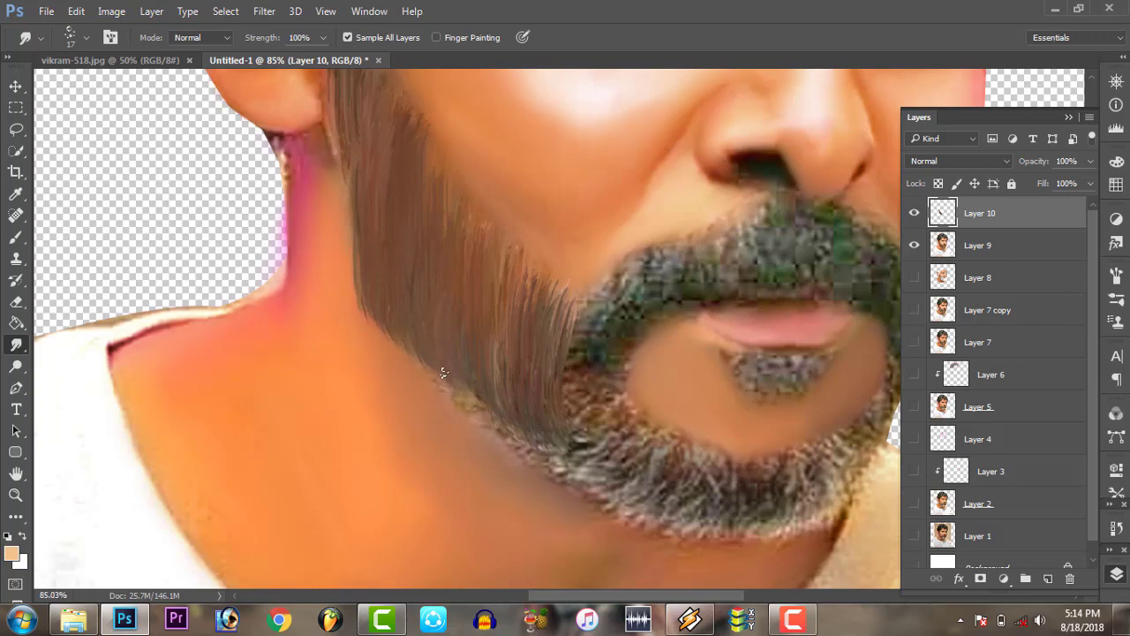
mouse_move(517, 304)
left_mouse_down()
mouse_move(526, 265)
mouse_move(540, 265)
left_mouse_up()
left_click(15, 494)
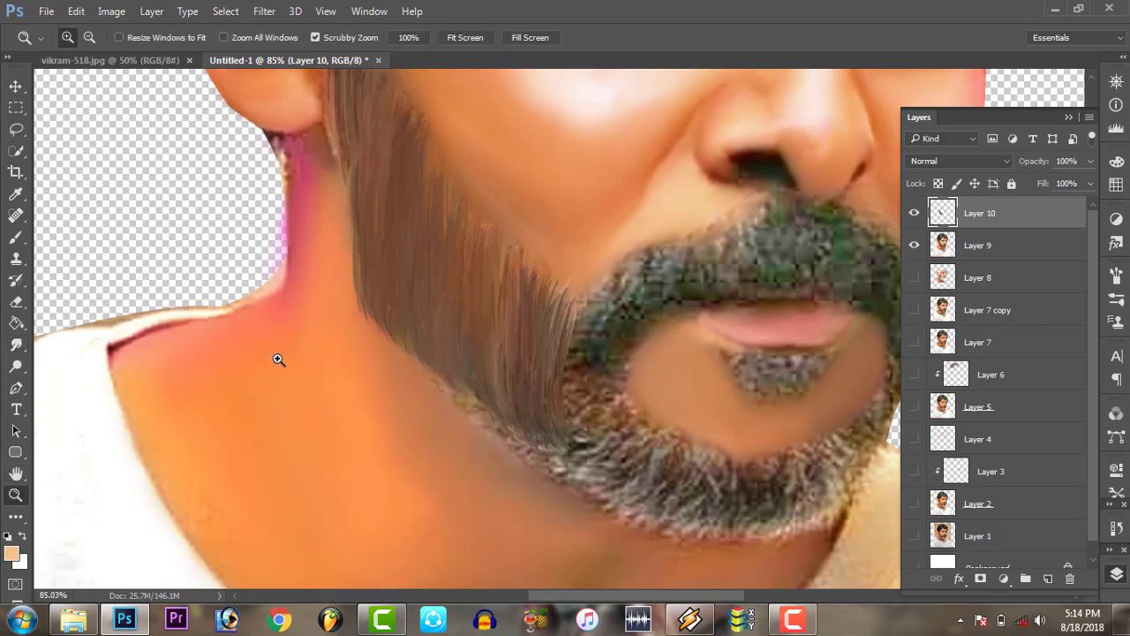
right_click(474, 250)
left_click(514, 260)
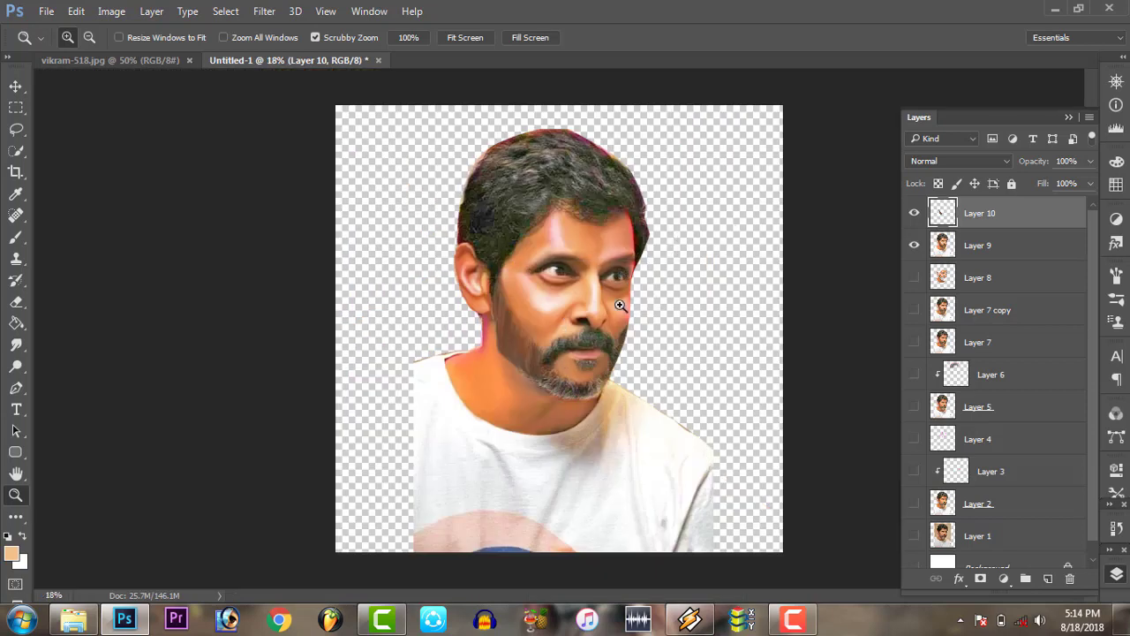
Zoom in on the chin and neck and set the Smudge brush to preset 421 at 23 px
left_click_drag(620, 304, 490, 213)
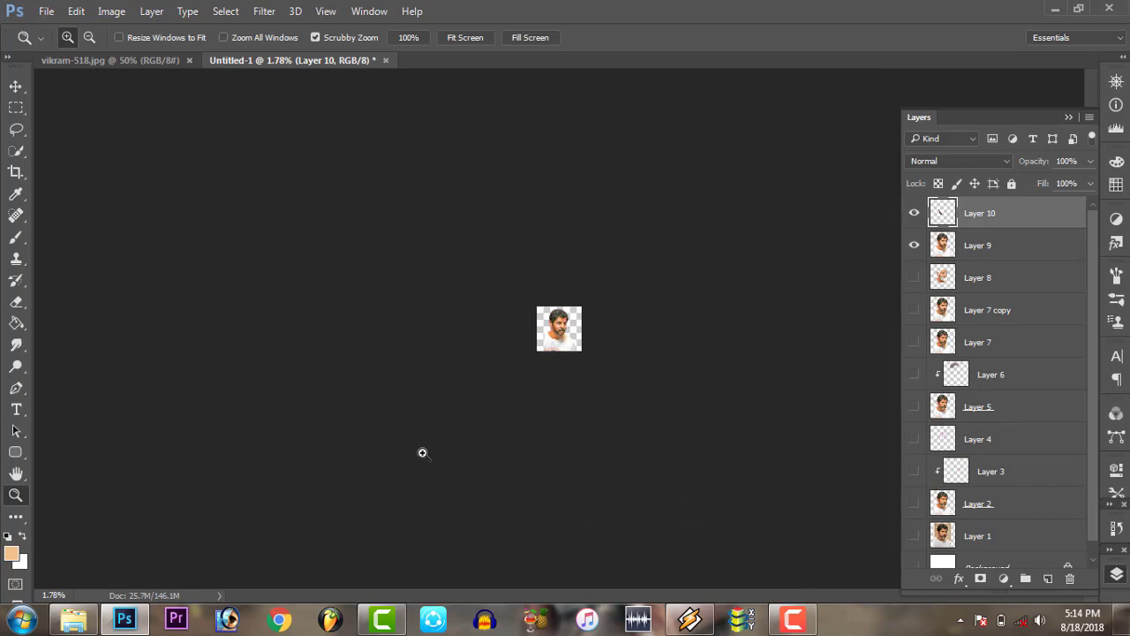
left_click_drag(568, 312, 611, 271)
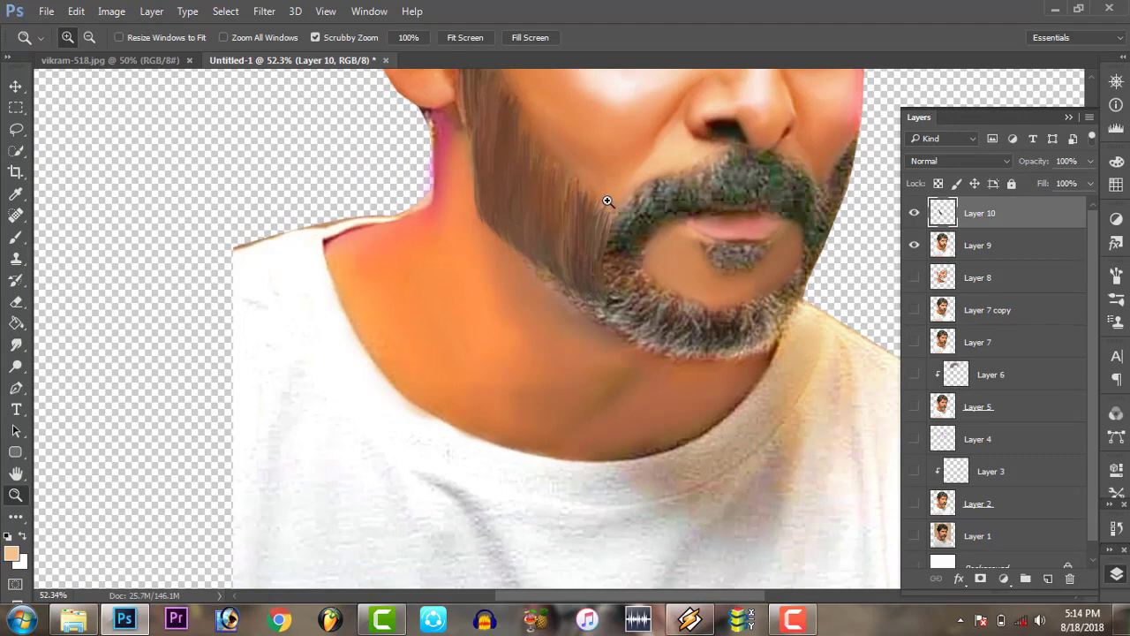
left_click(609, 200)
left_click(16, 344)
right_click(533, 298)
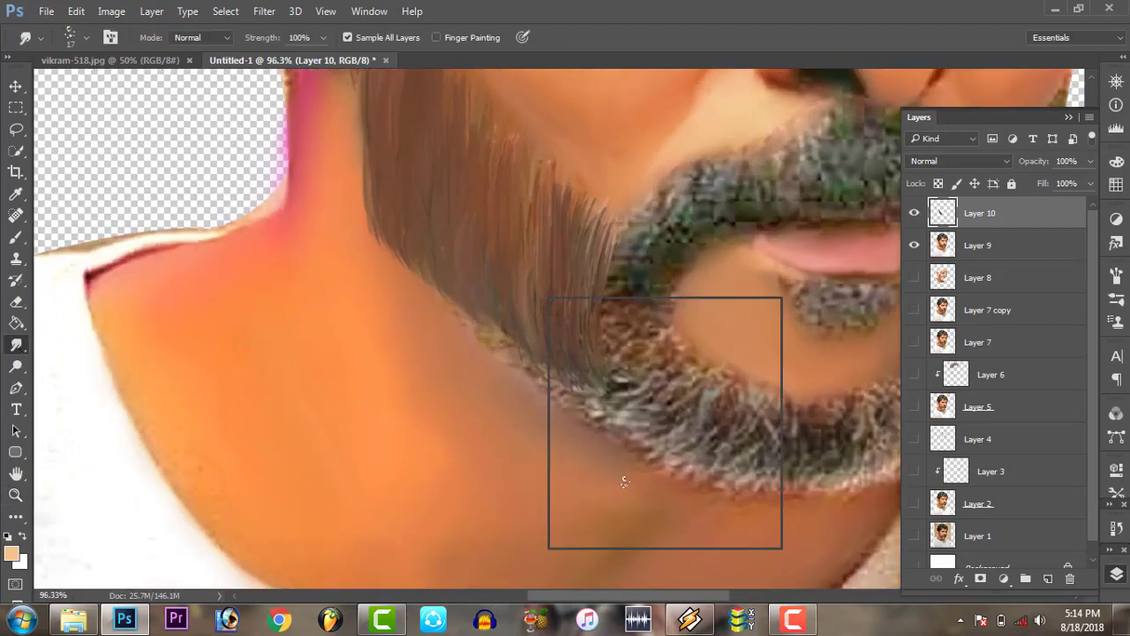
left_click(625, 523)
left_click_drag(658, 336, 641, 340)
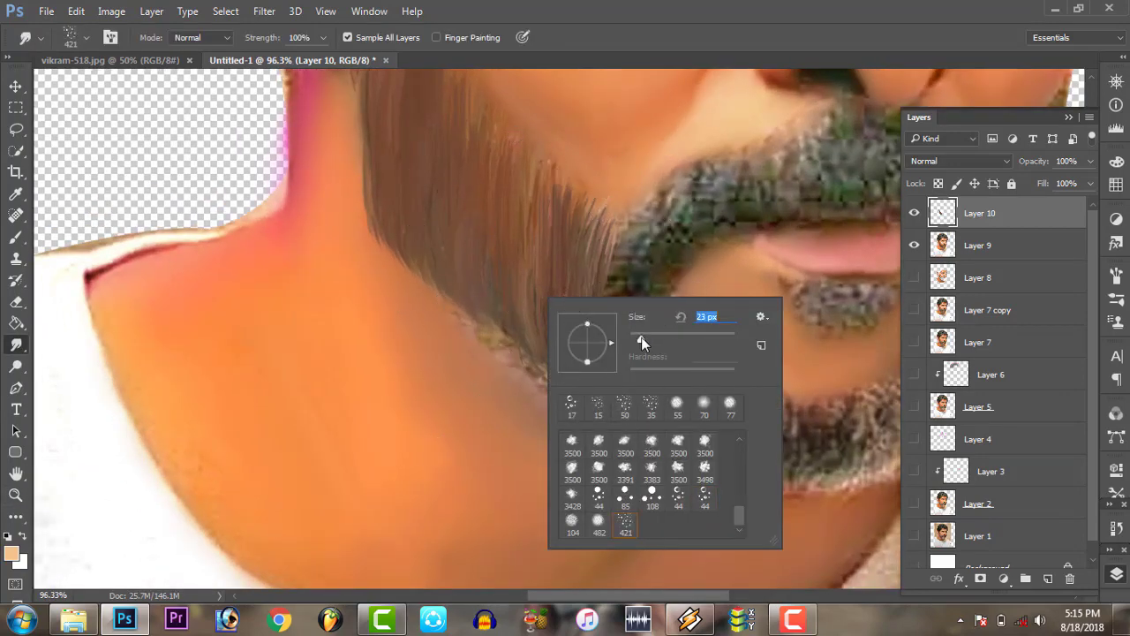
left_click(498, 313)
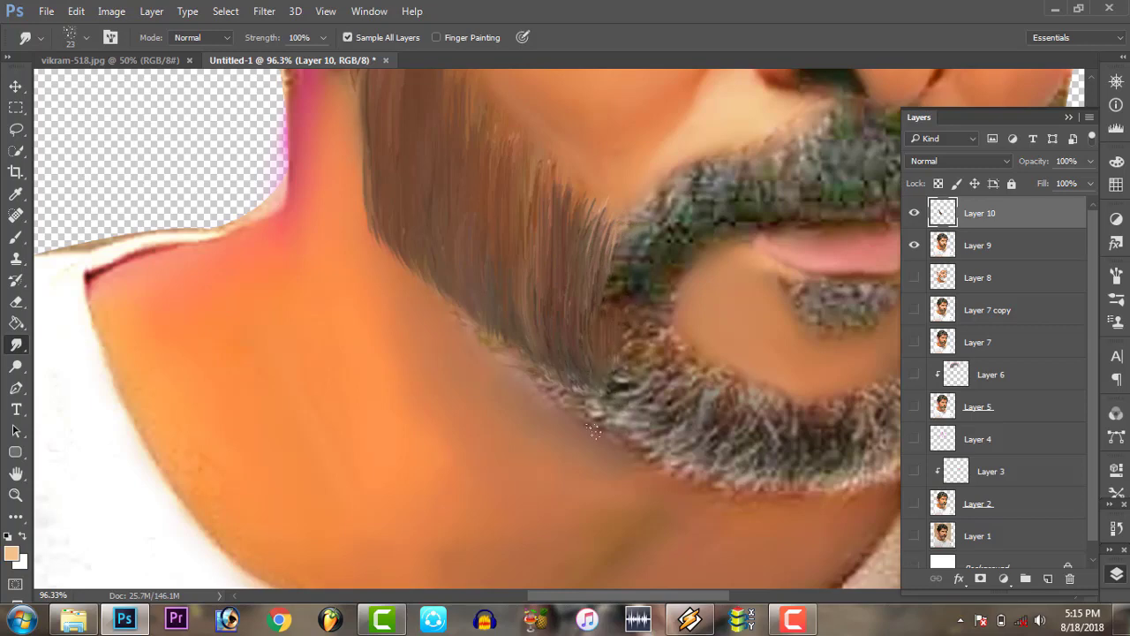
Refit the view and zoom in on the jaw area
scroll(593, 431, "down", 2)
key("z")
left_click(597, 233, "alt")
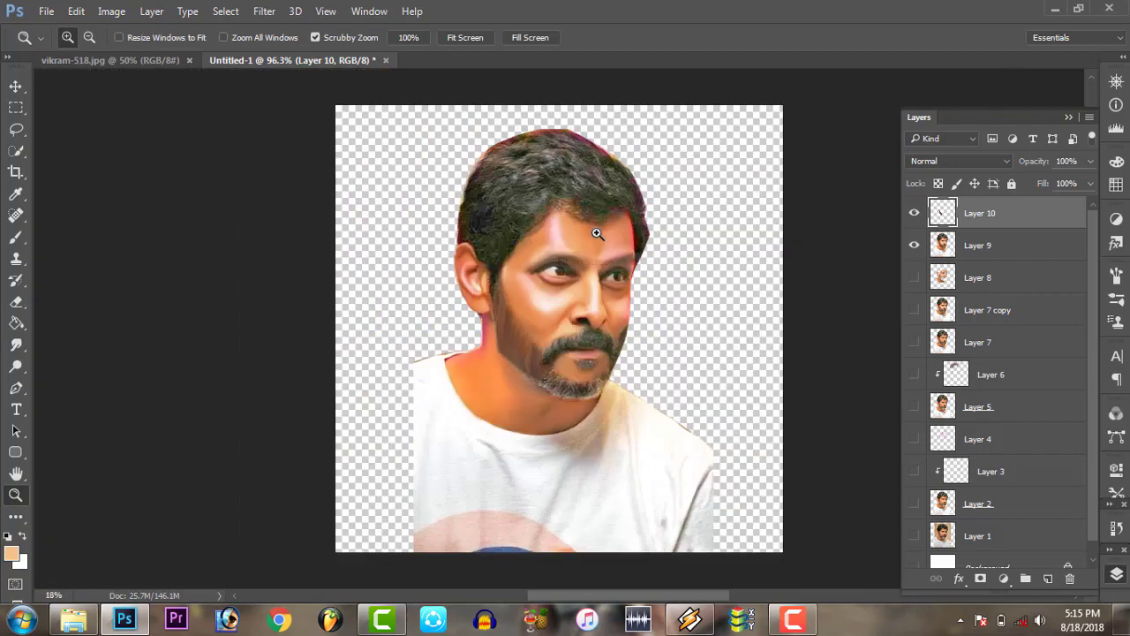
left_click(572, 343)
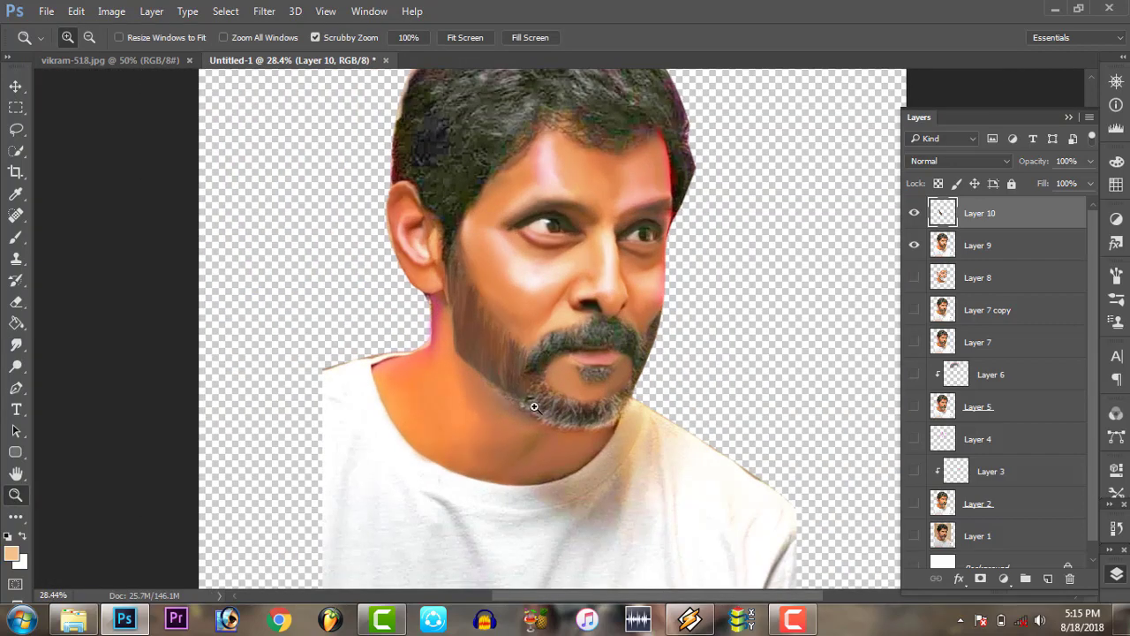
Zoom in on the chin and smudge short downward strokes along the beard edge beside it
left_click_drag(534, 406, 561, 405)
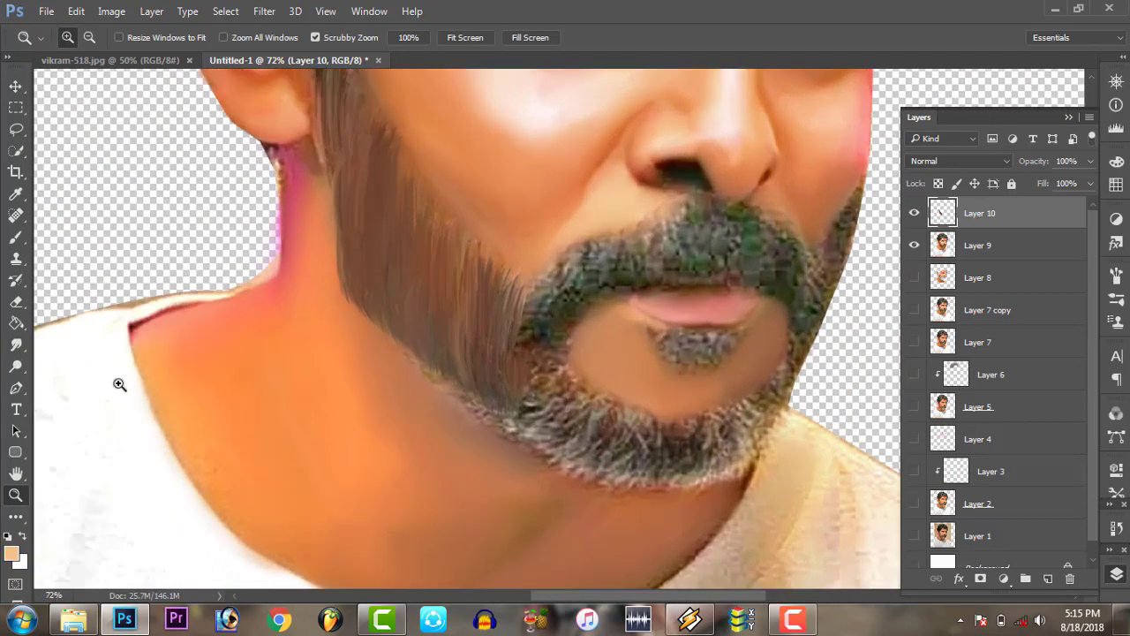
key("z")
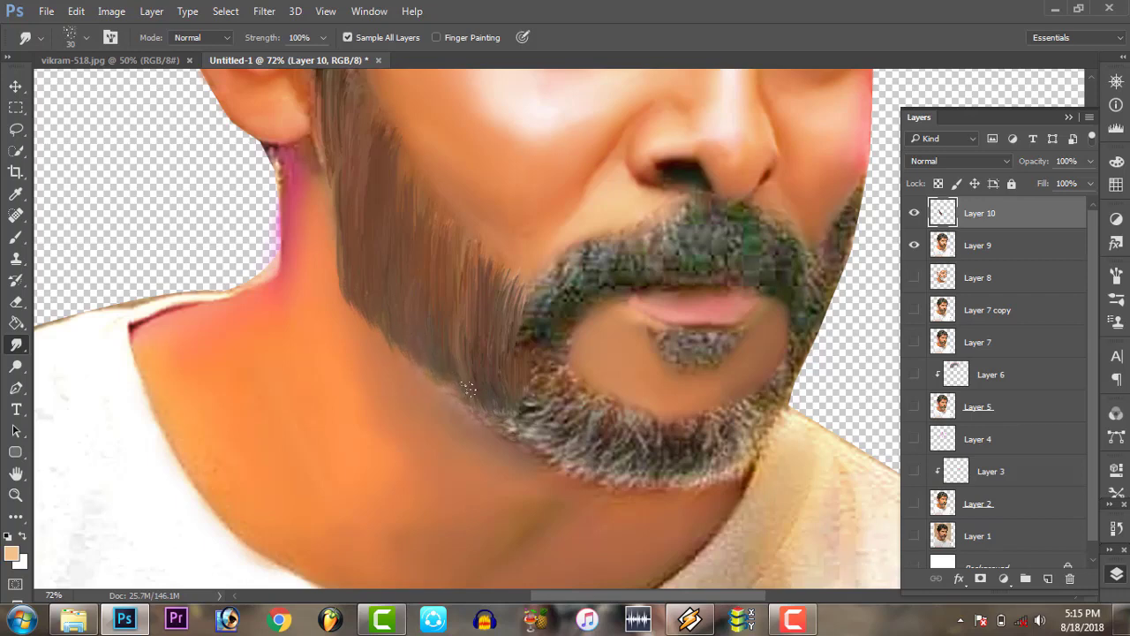
mouse_move(540, 303)
left_mouse_down()
mouse_move(530, 362)
mouse_move(552, 388)
mouse_move(534, 407)
mouse_move(542, 439)
left_mouse_up()
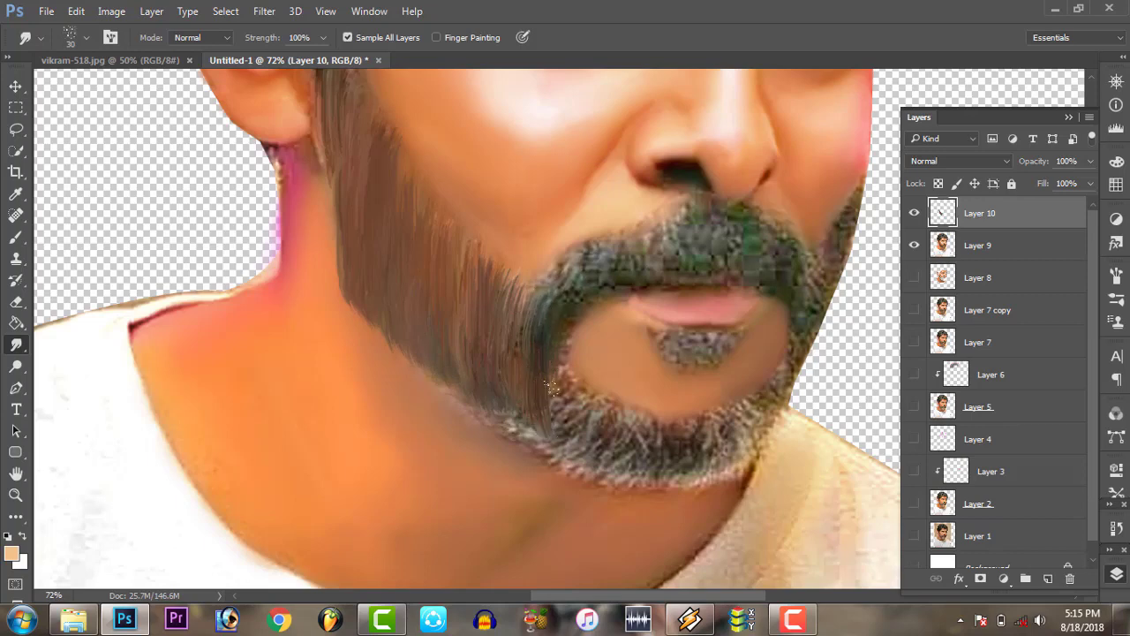
mouse_move(546, 380)
left_mouse_down()
mouse_move(554, 441)
mouse_move(524, 437)
mouse_move(557, 452)
left_mouse_up()
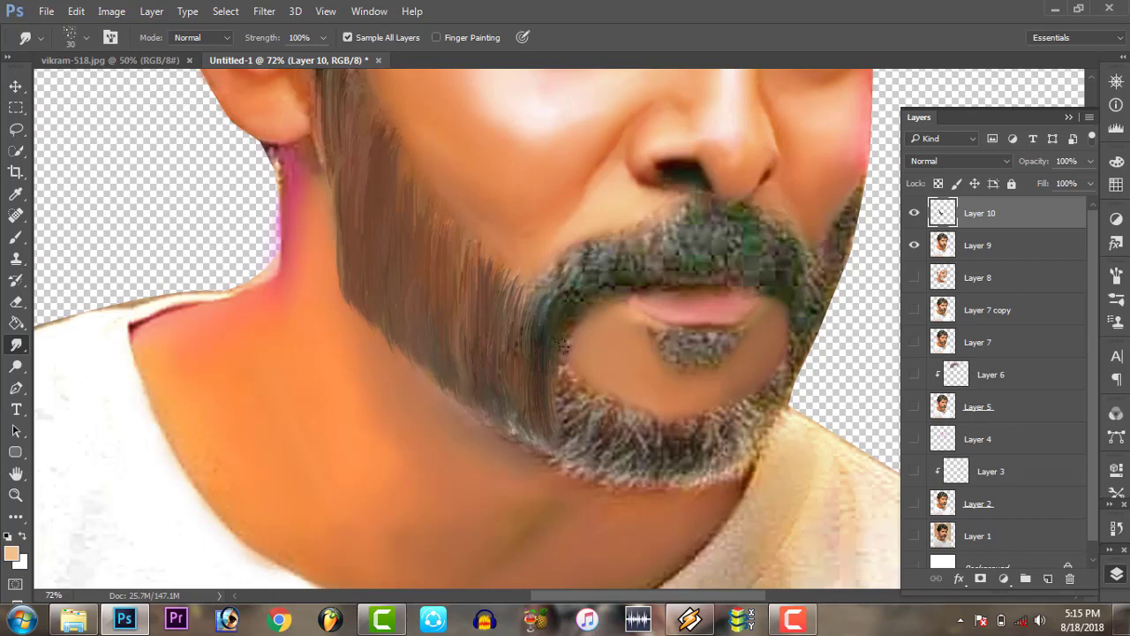
left_click_drag(568, 388, 572, 419)
right_click(556, 363)
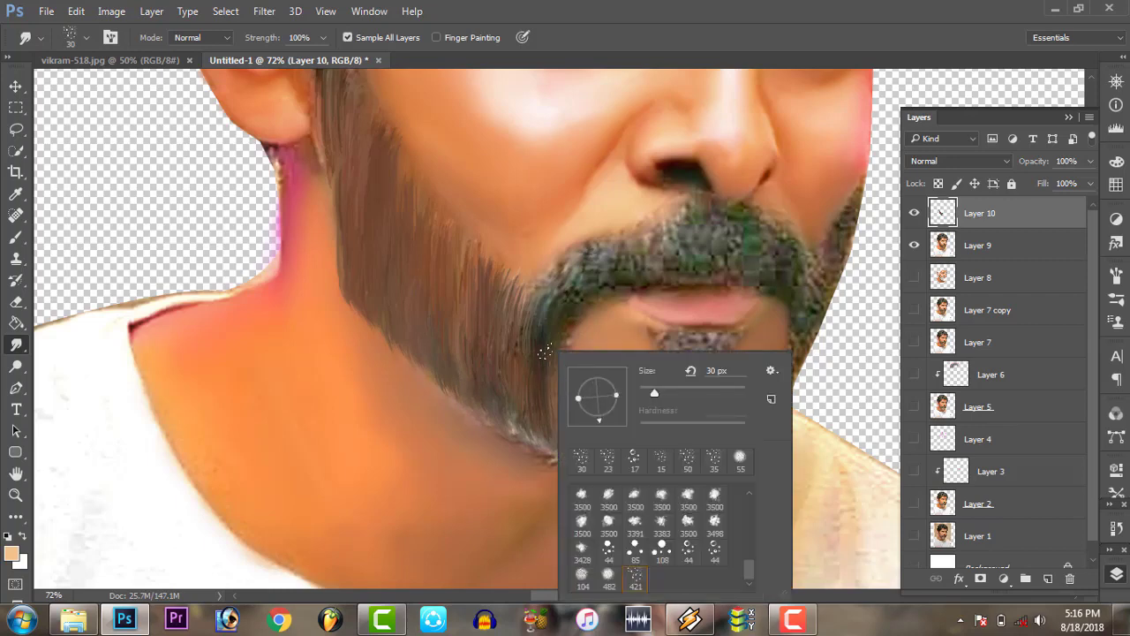
left_click(543, 352)
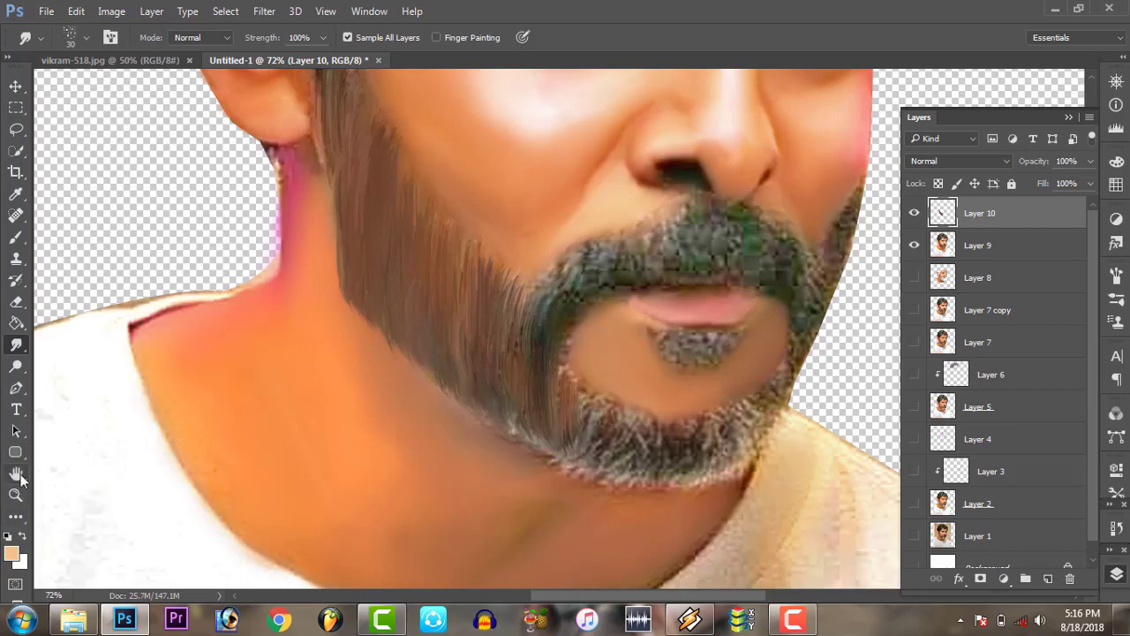
Rotate the canvas view nearly upside down and return to the Smudge tool, leaving brush settings unchanged
key("r")
left_click_drag(291, 323, 717, 322)
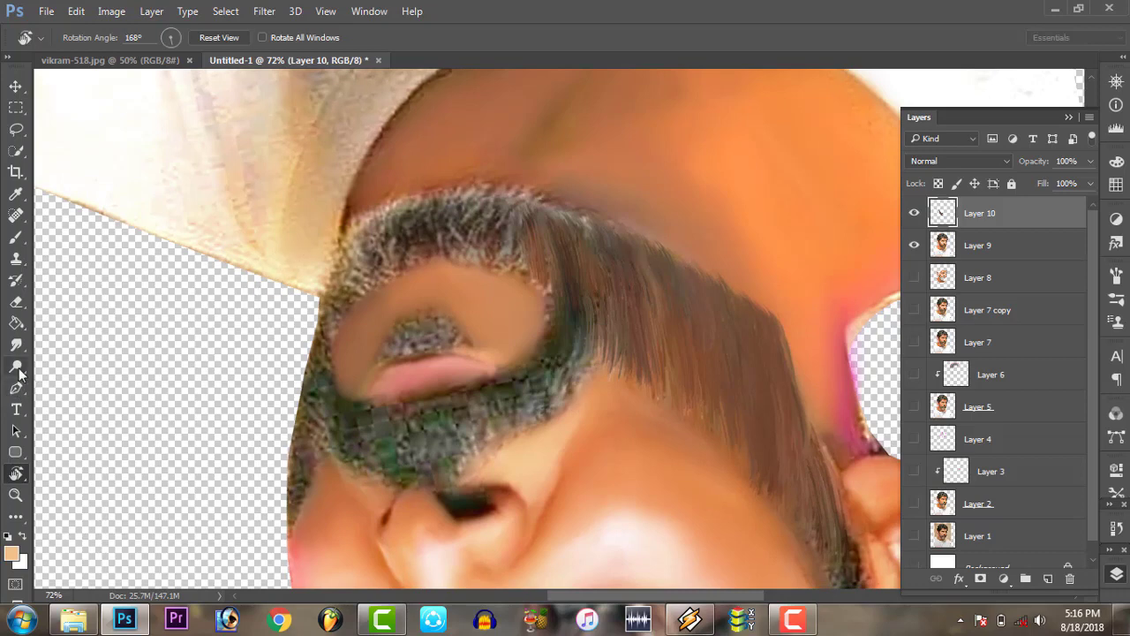
left_click(16, 344)
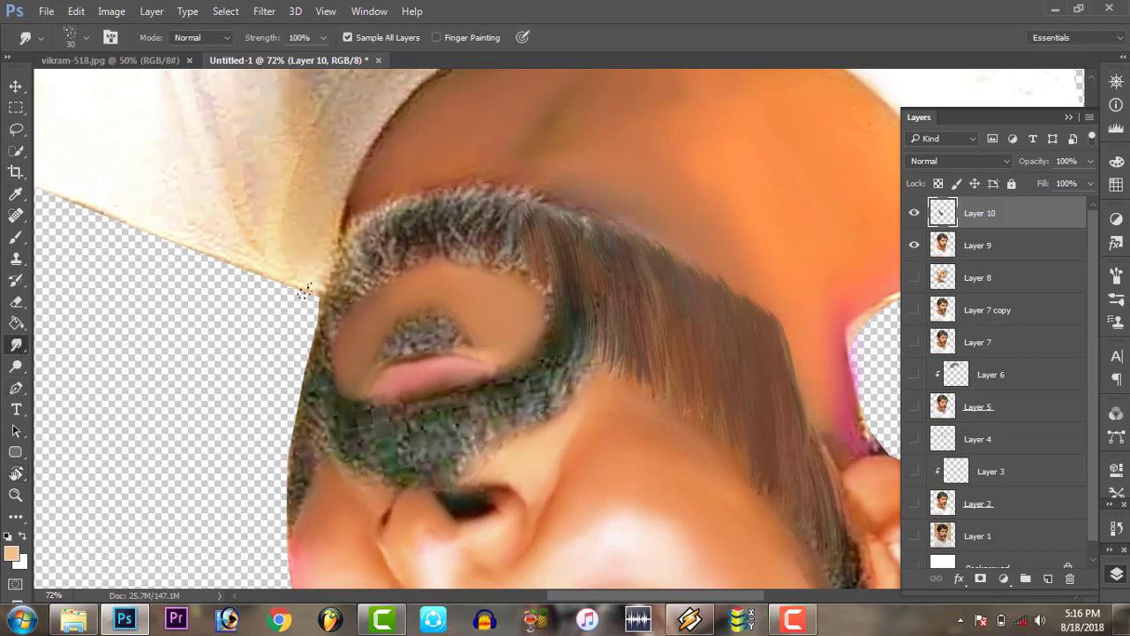
right_click(517, 226)
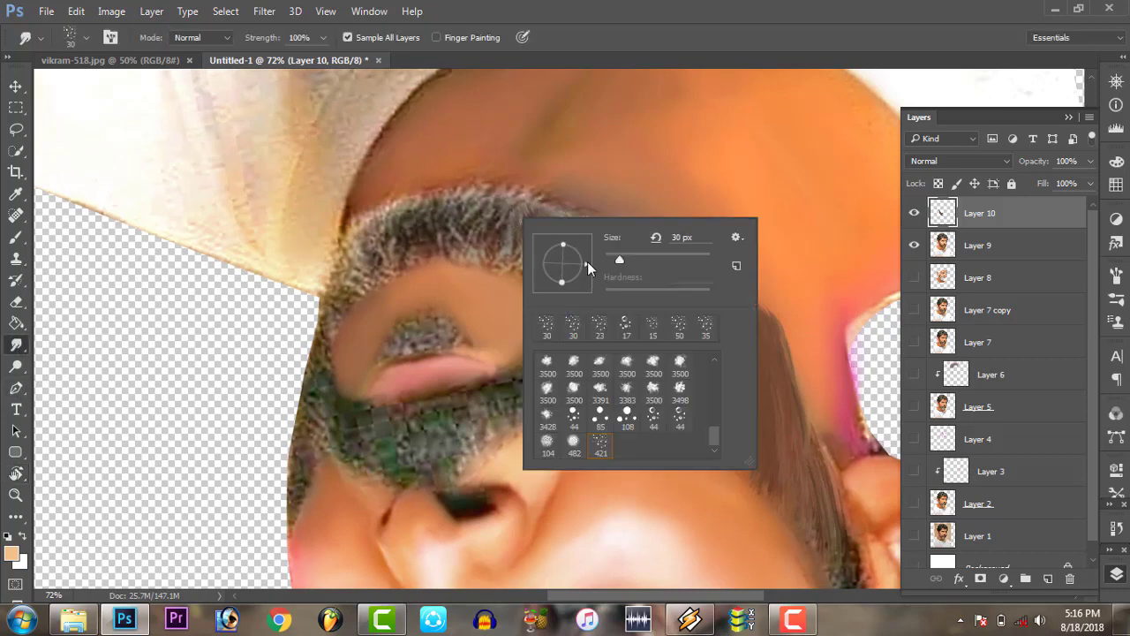
left_click(524, 212)
right_click(515, 226)
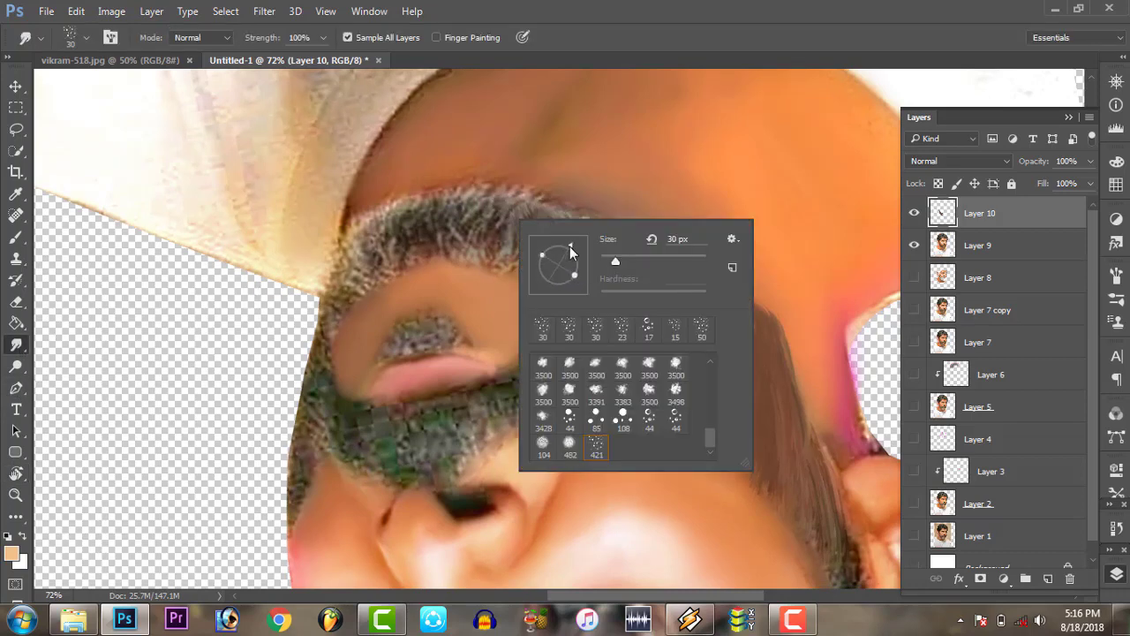
key("Escape")
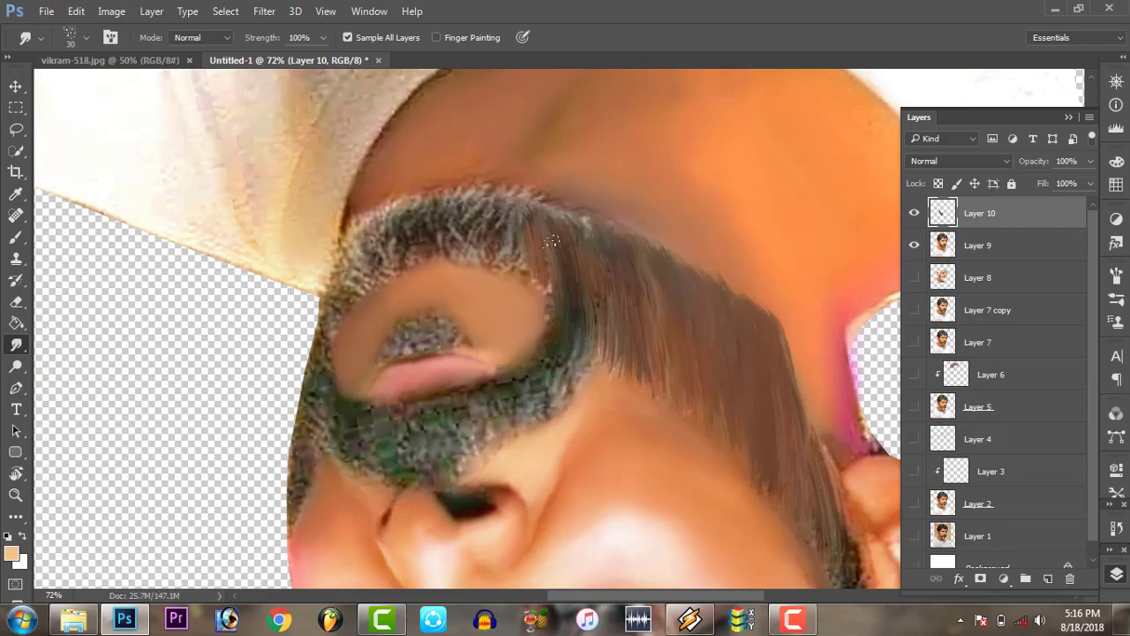
right_click(558, 219)
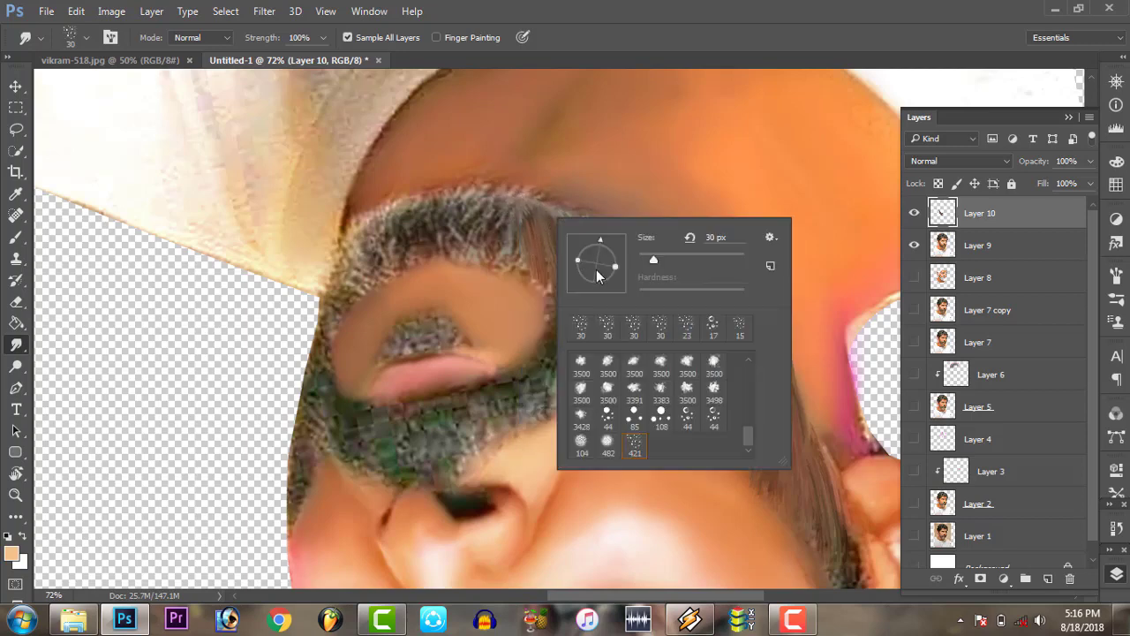
left_click(525, 213)
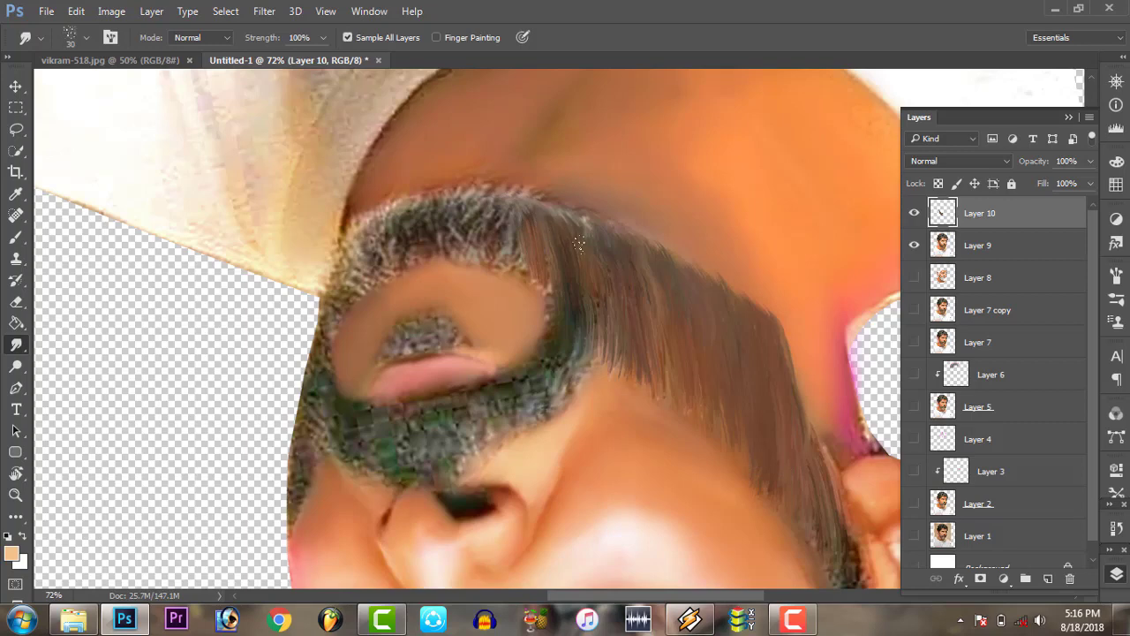
right_click(547, 225)
left_click(498, 199)
right_click(545, 218)
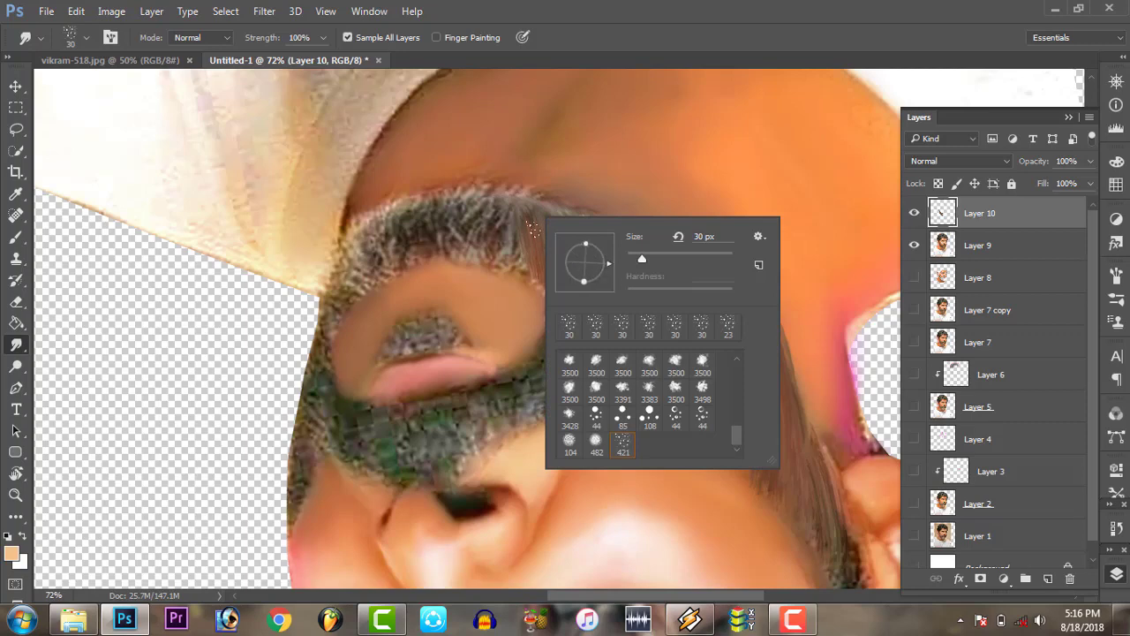
left_click(530, 212)
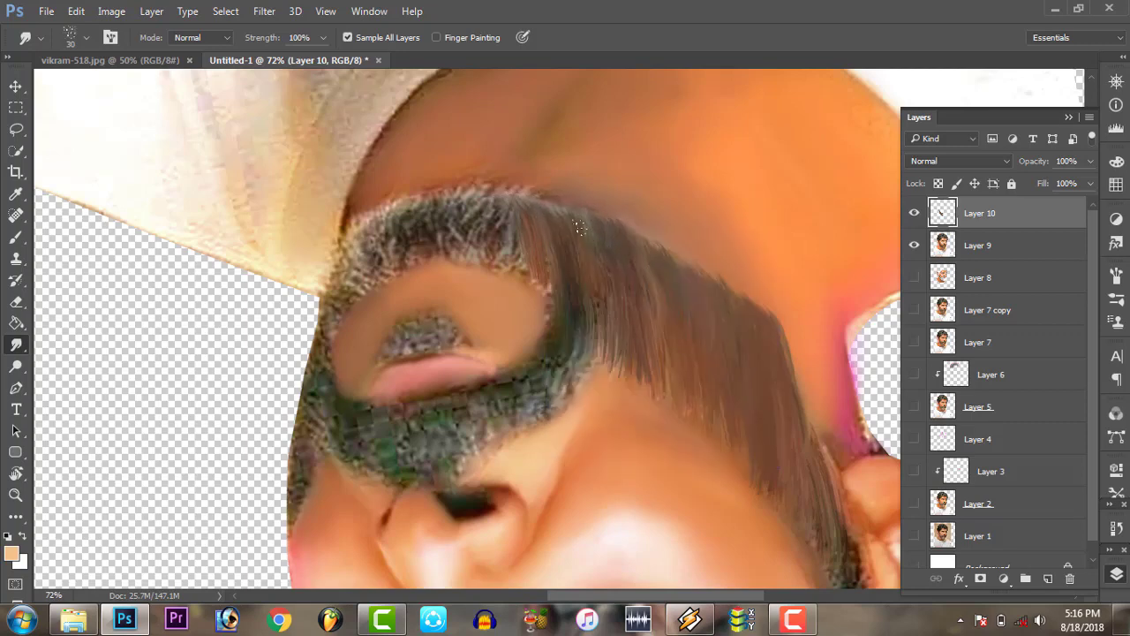
Smudge the beard's outer edge upward into hair strands with a series of strokes
left_click_drag(321, 270, 357, 222)
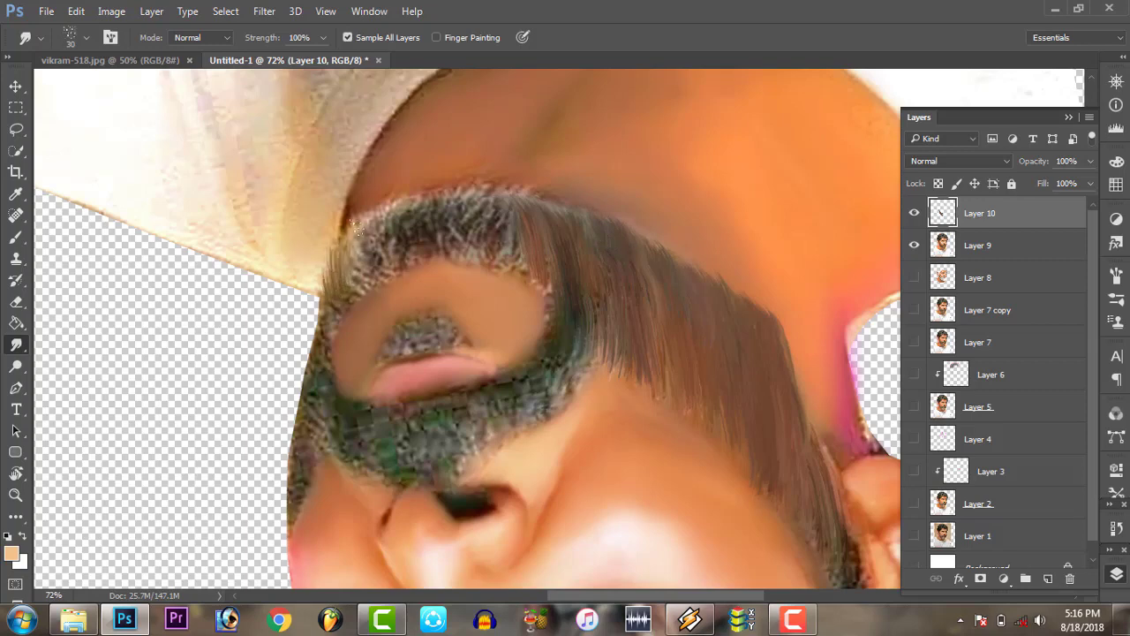
left_click_drag(362, 278, 393, 201)
mouse_move(357, 289)
left_mouse_down()
mouse_move(393, 225)
mouse_move(353, 269)
mouse_move(322, 264)
mouse_move(343, 217)
left_mouse_up()
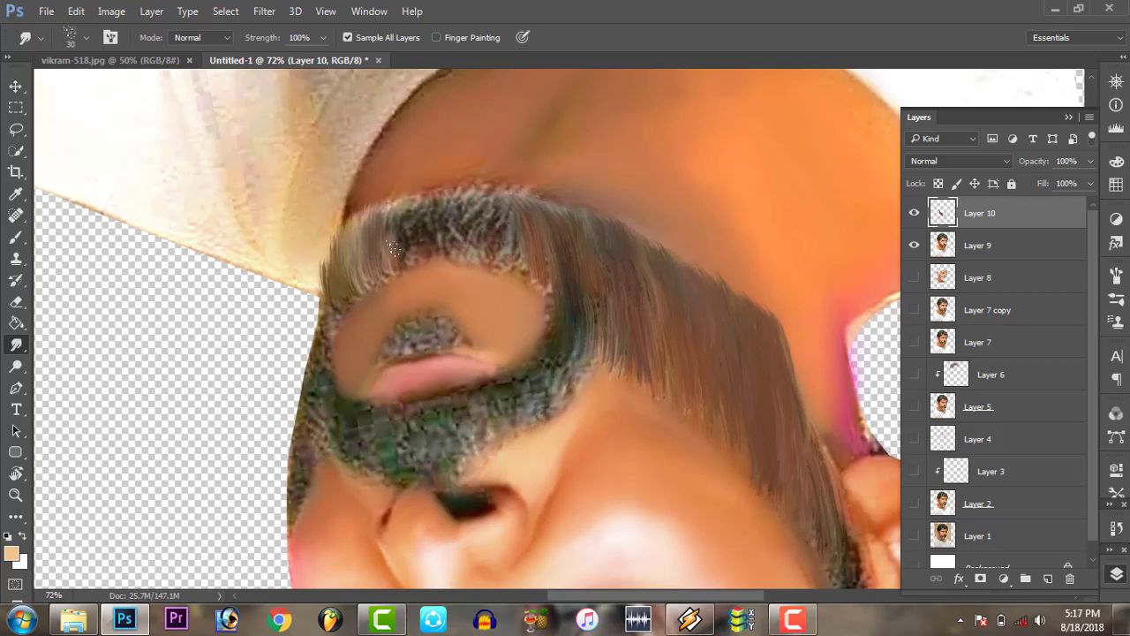
mouse_move(411, 256)
left_mouse_down()
mouse_move(403, 224)
mouse_move(441, 221)
mouse_move(429, 202)
left_mouse_up()
mouse_move(467, 258)
left_mouse_down()
mouse_move(453, 210)
mouse_move(490, 207)
left_mouse_up()
mouse_move(508, 251)
left_mouse_down()
mouse_move(502, 205)
mouse_move(508, 212)
left_mouse_up()
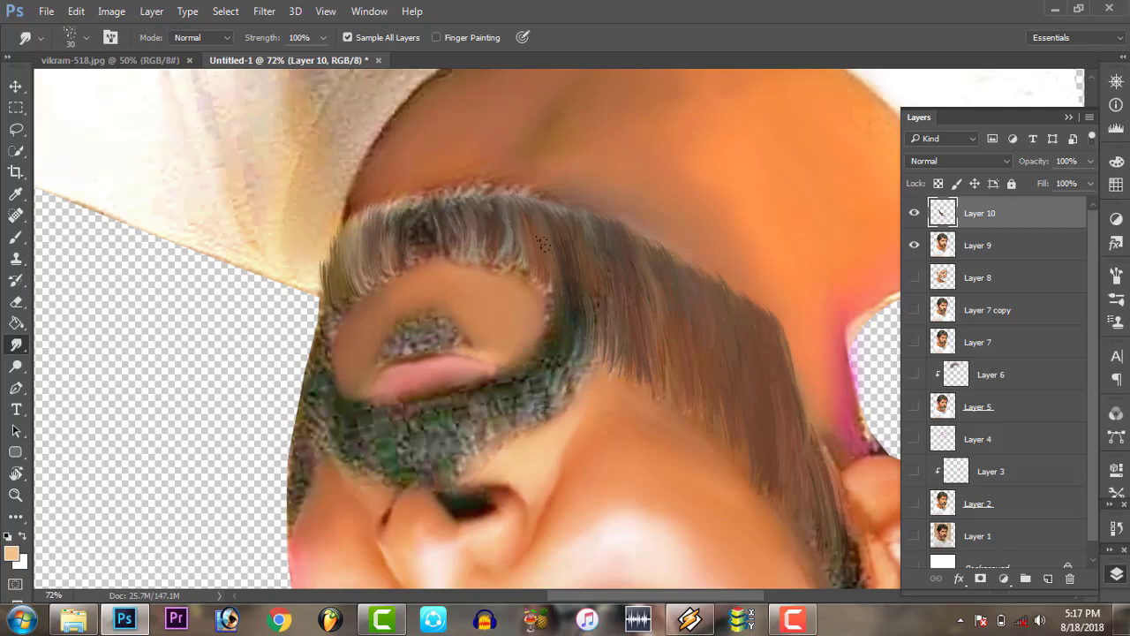
mouse_move(419, 246)
left_mouse_down()
mouse_move(406, 210)
mouse_move(417, 203)
mouse_move(409, 231)
left_mouse_up()
left_click_drag(399, 272, 367, 252)
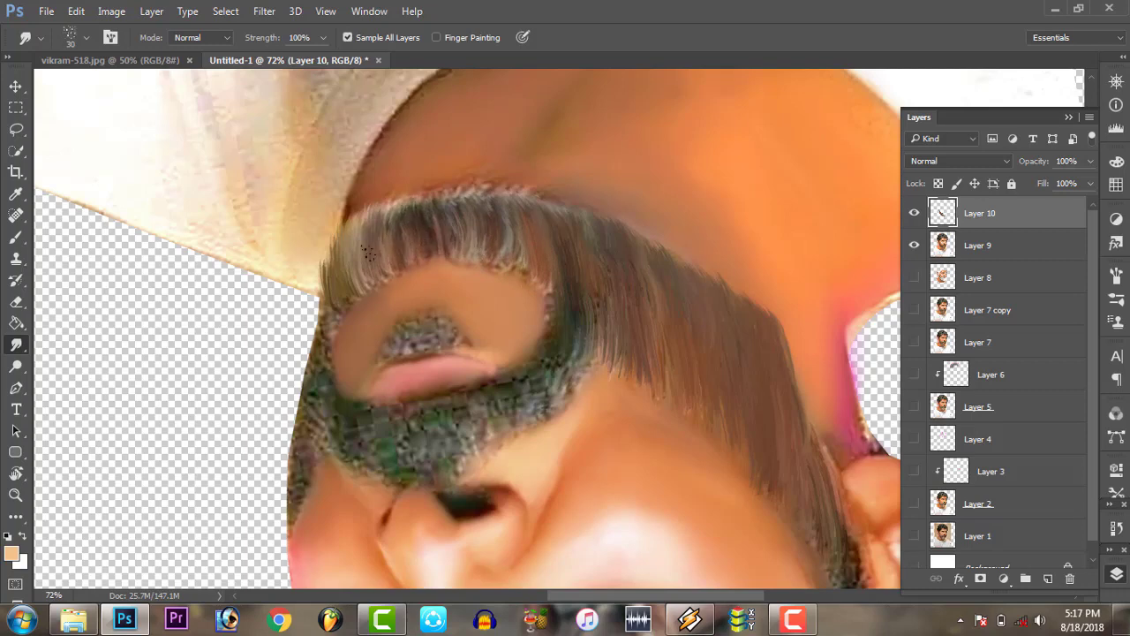
Set the Smudge brush to 18 px and its strength to 85%
right_click(419, 256)
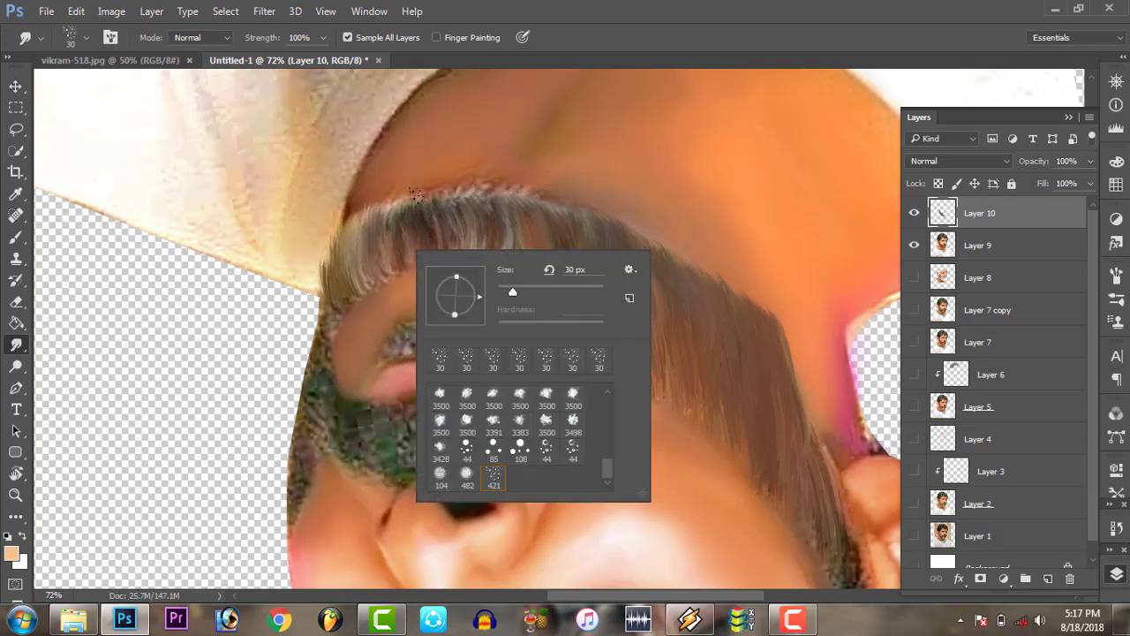
left_click(573, 452)
left_click_drag(519, 292, 505, 292)
key("Return")
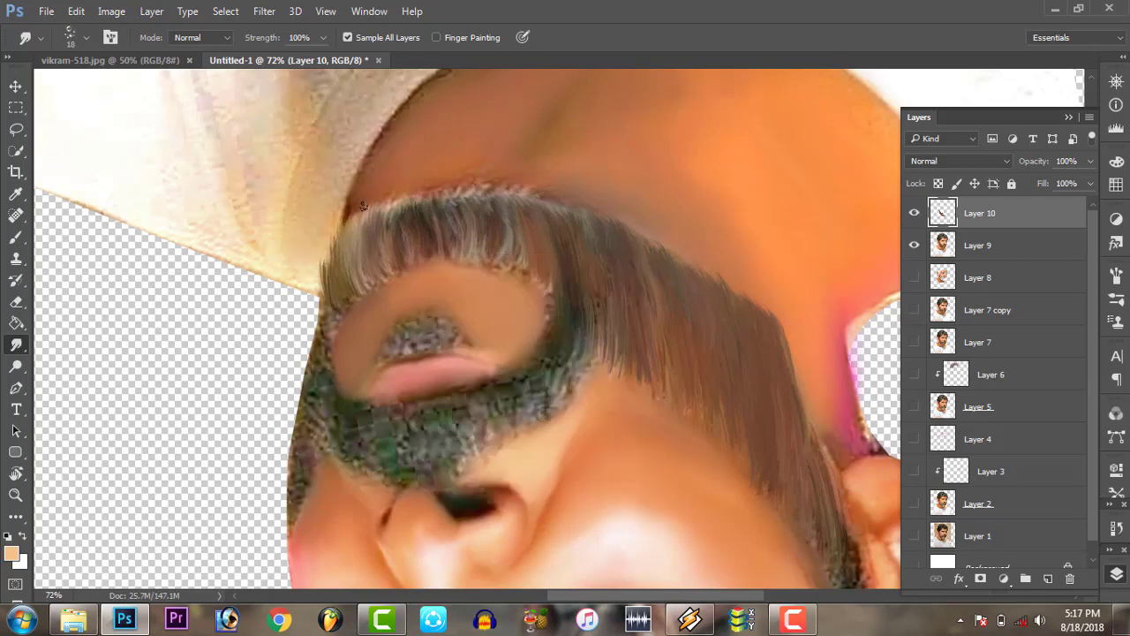
right_click(358, 234)
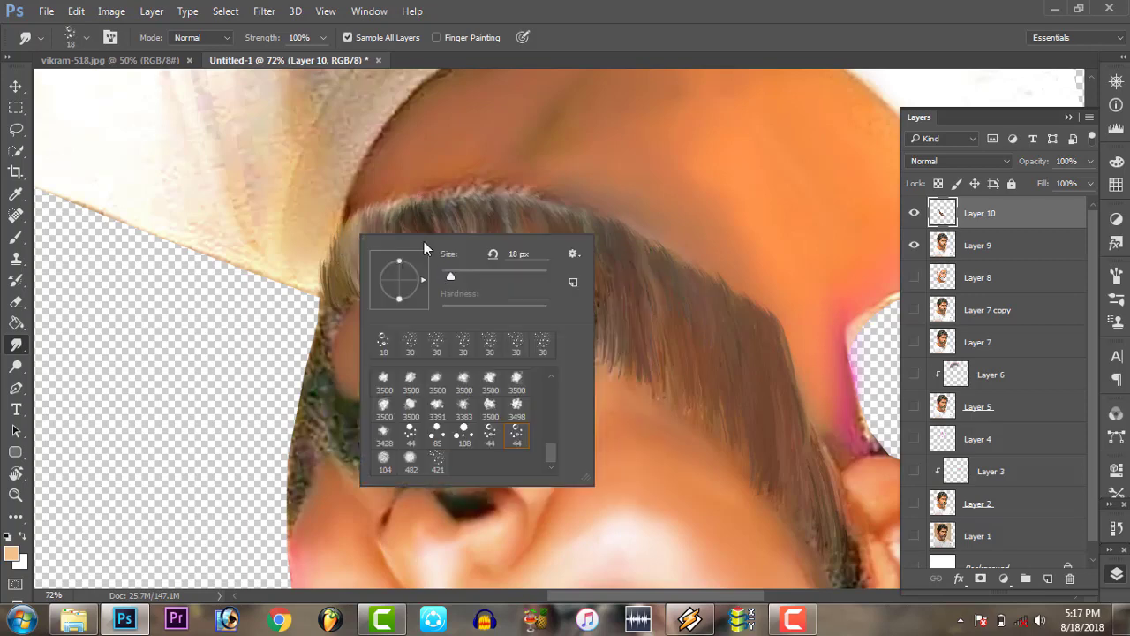
left_click_drag(263, 40, 253, 43)
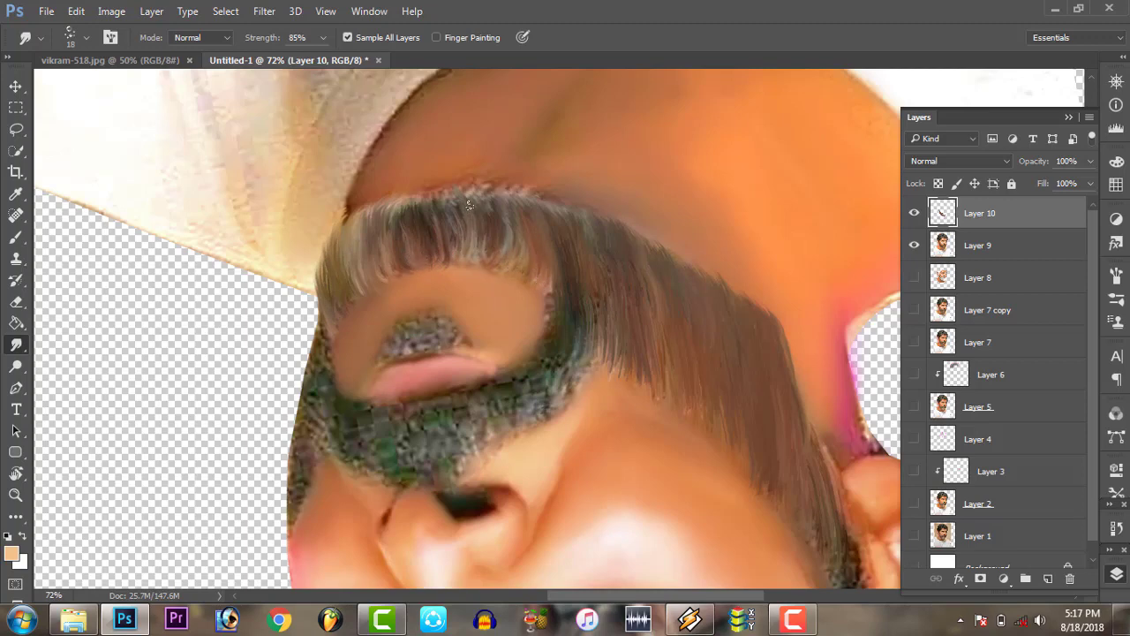
Feather the beard's outer edge with the finer brush, then fit the image on screen
left_click_drag(472, 186, 406, 212)
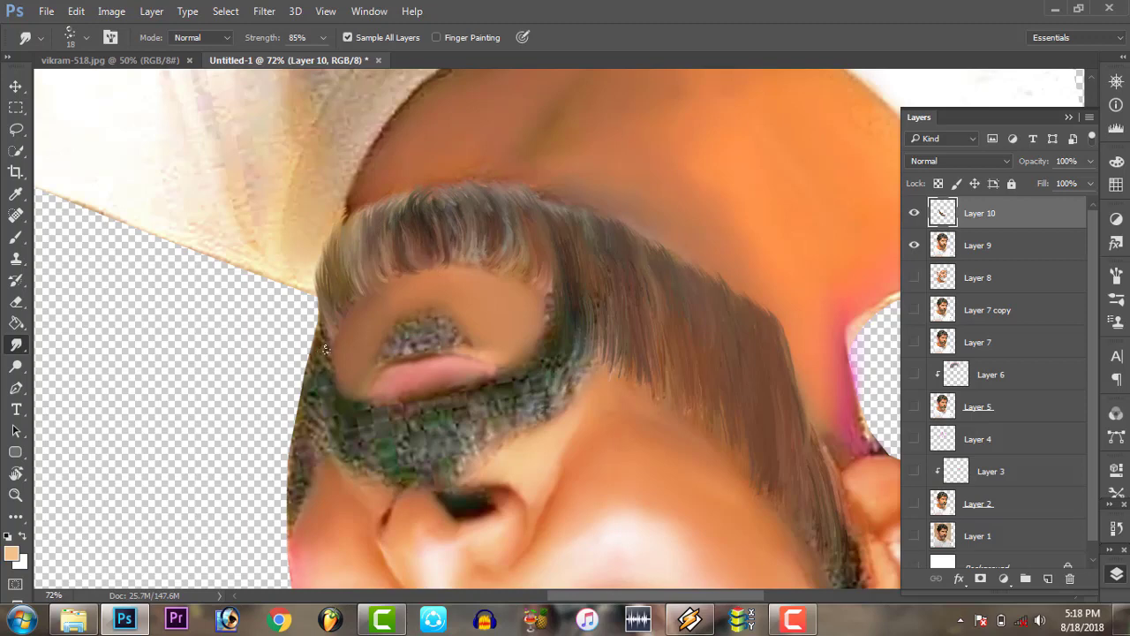
left_click(15, 495)
right_click(344, 330)
left_click(362, 354)
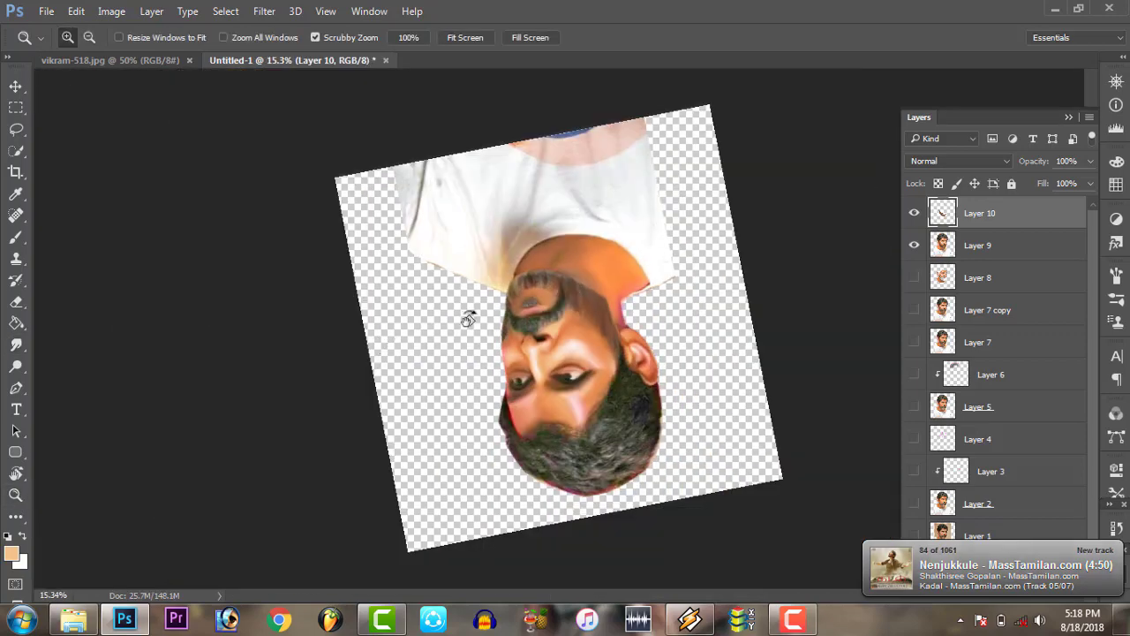
Rotate the view upright and zoom in close on the mouth and moustache
key("r")
mouse_move(467, 318)
left_mouse_down()
mouse_move(663, 301)
mouse_move(677, 365)
mouse_move(662, 421)
mouse_move(651, 378)
left_mouse_up()
left_click(15, 494)
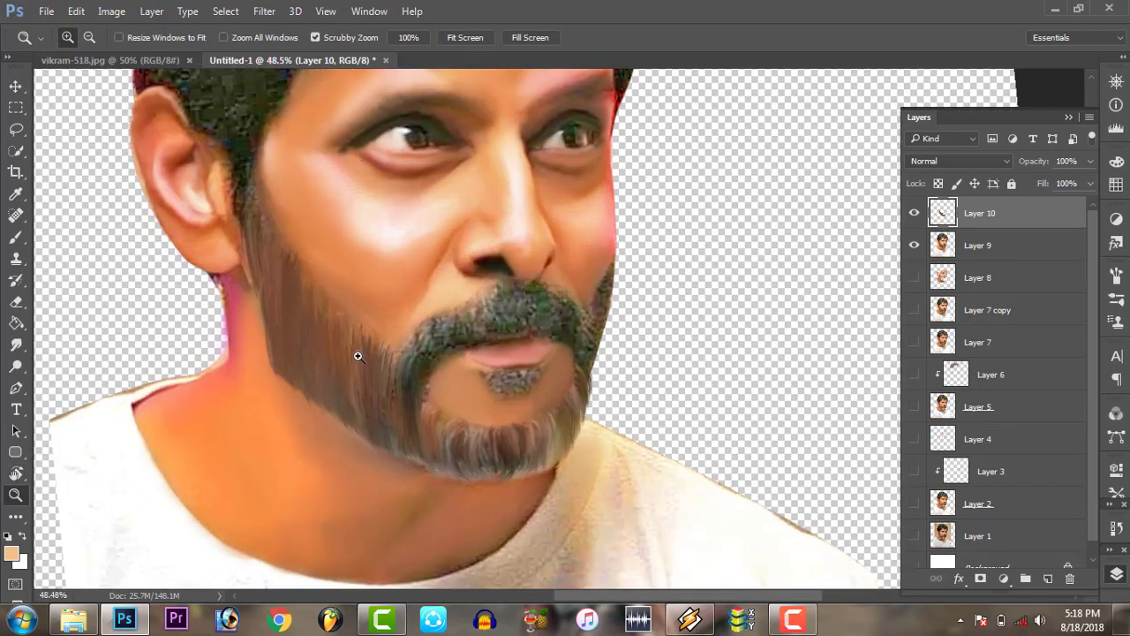
left_click(15, 344)
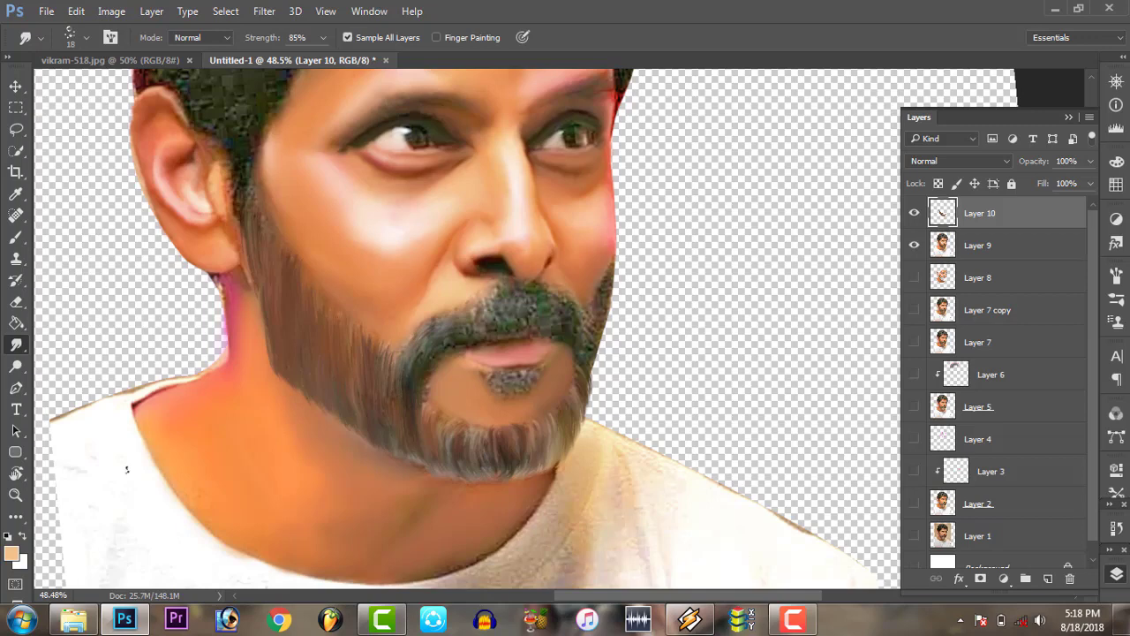
key("z")
left_click_drag(467, 352, 522, 373)
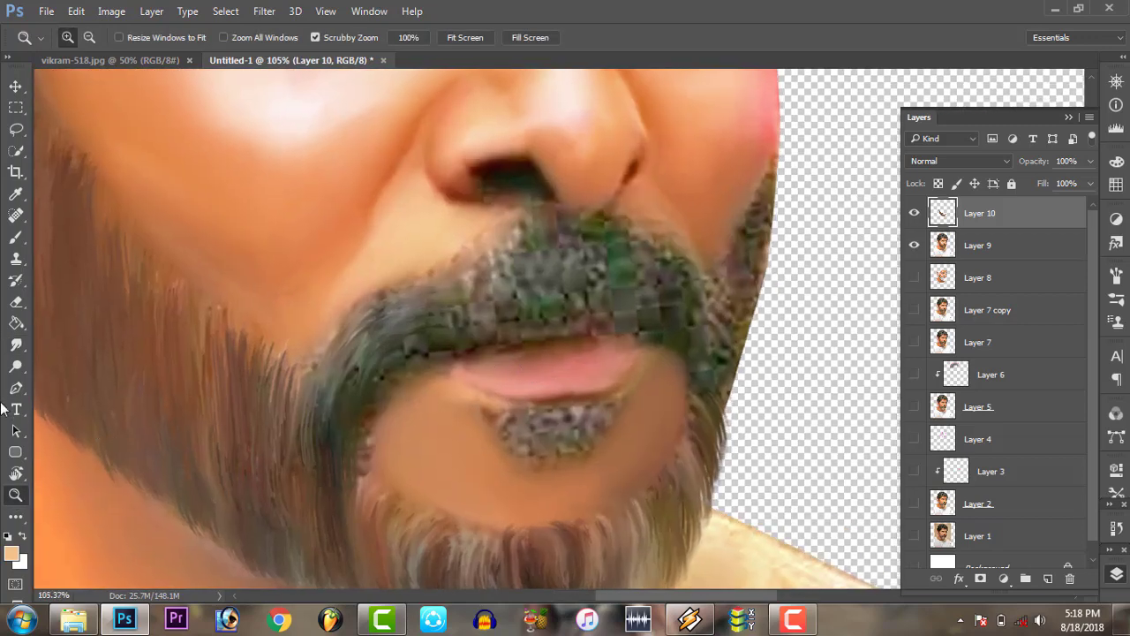
left_click(15, 344)
Smooth the beard edge beside the lip and pull the moustache upward into strands
left_click_drag(428, 323, 379, 394)
left_click_drag(404, 340, 364, 390)
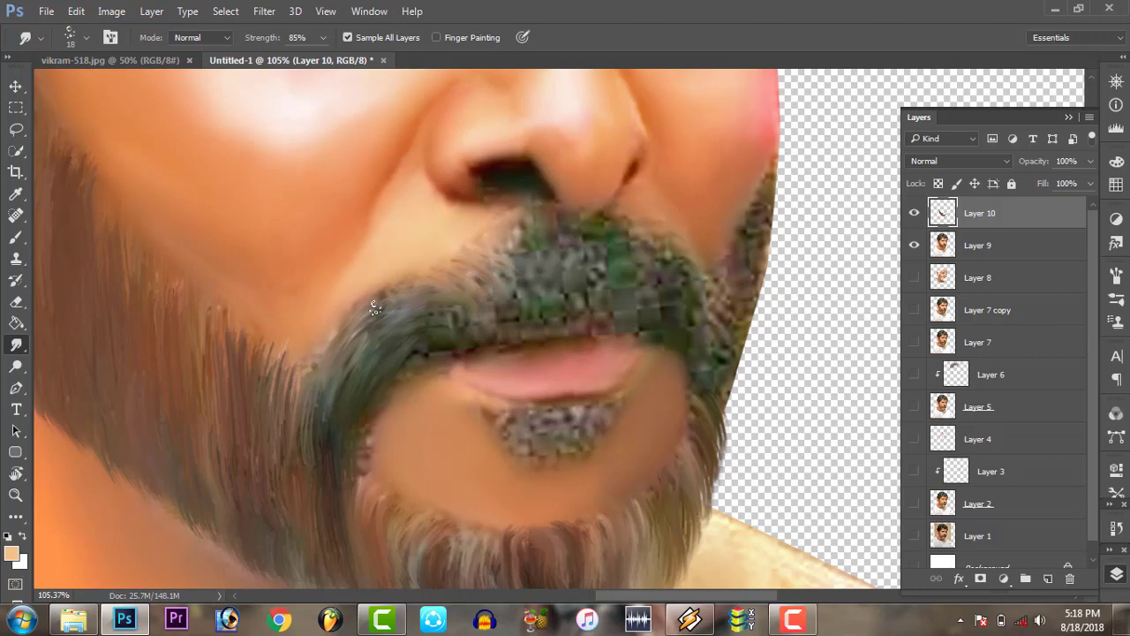
mouse_move(508, 318)
left_mouse_down()
mouse_move(497, 248)
mouse_move(550, 221)
mouse_move(436, 259)
mouse_move(459, 281)
mouse_move(450, 316)
left_mouse_up()
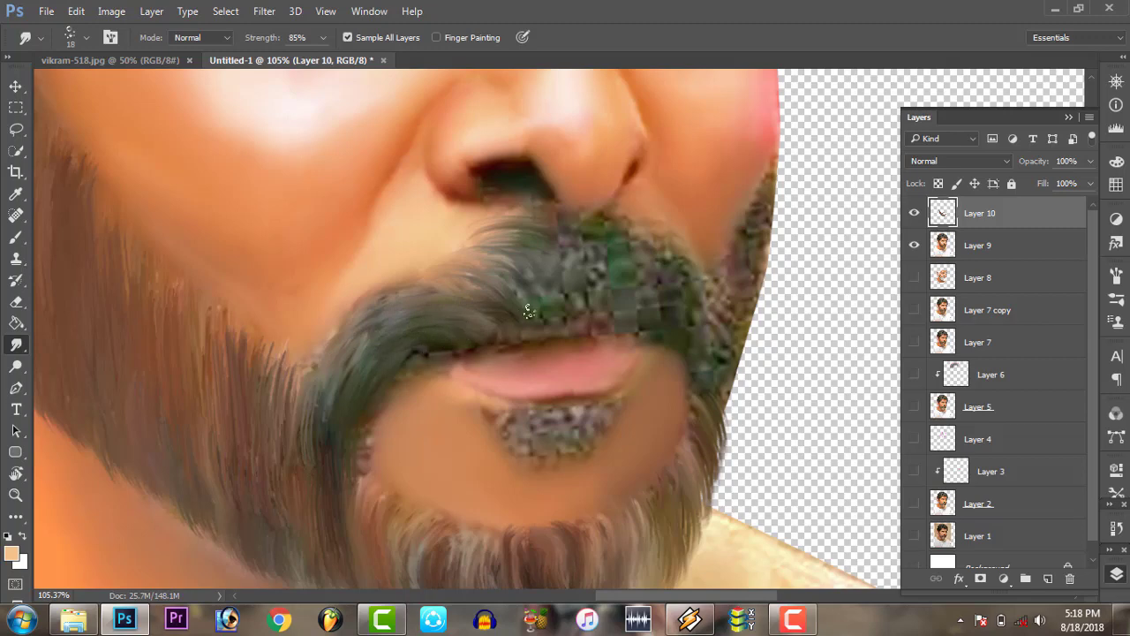
mouse_move(484, 262)
left_mouse_down()
mouse_move(548, 225)
mouse_move(547, 295)
mouse_move(513, 272)
mouse_move(570, 300)
mouse_move(538, 251)
mouse_move(574, 265)
mouse_move(515, 226)
mouse_move(441, 272)
mouse_move(463, 285)
mouse_move(379, 296)
mouse_move(385, 367)
left_mouse_up()
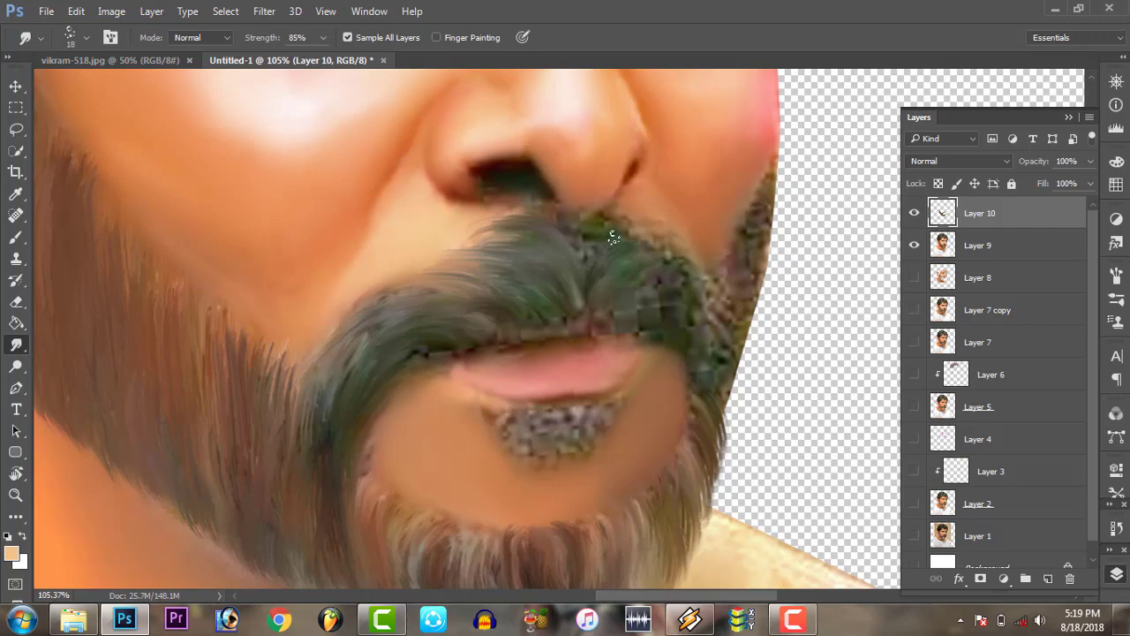
left_click_drag(593, 237, 698, 272)
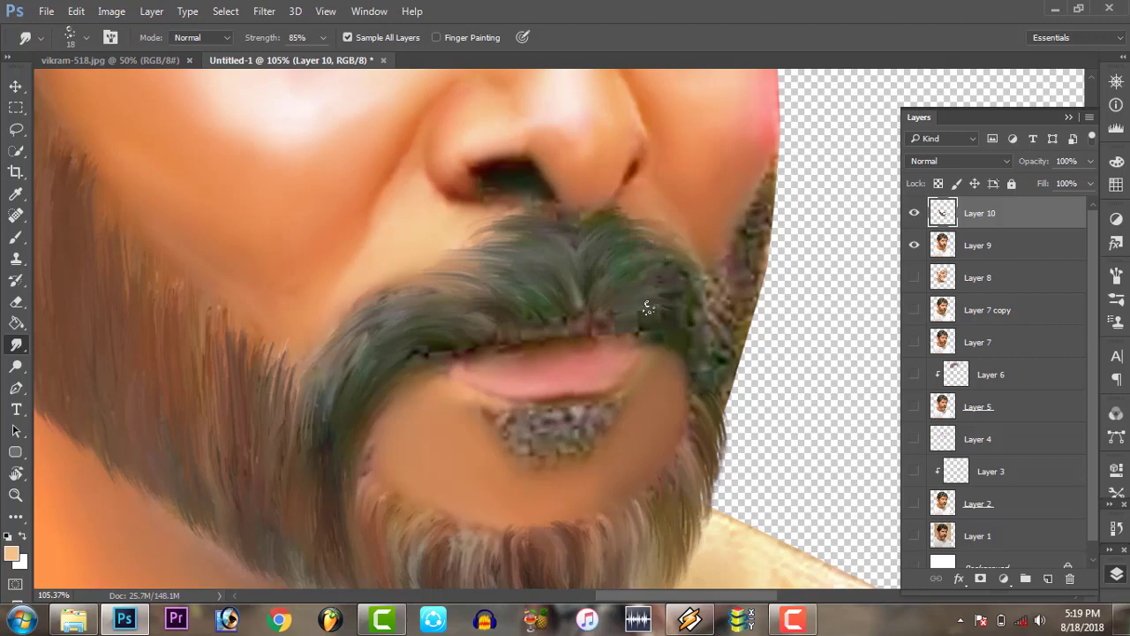
left_click_drag(647, 306, 644, 270)
mouse_move(683, 317)
left_mouse_down()
mouse_move(738, 258)
mouse_move(767, 264)
mouse_move(750, 220)
mouse_move(761, 196)
mouse_move(768, 265)
mouse_move(749, 222)
mouse_move(757, 202)
mouse_move(732, 406)
mouse_move(767, 271)
mouse_move(765, 220)
mouse_move(781, 261)
mouse_move(726, 257)
left_mouse_up()
mouse_move(620, 235)
left_mouse_down()
mouse_move(656, 242)
mouse_move(573, 226)
mouse_move(483, 245)
mouse_move(419, 323)
mouse_move(435, 350)
left_mouse_up()
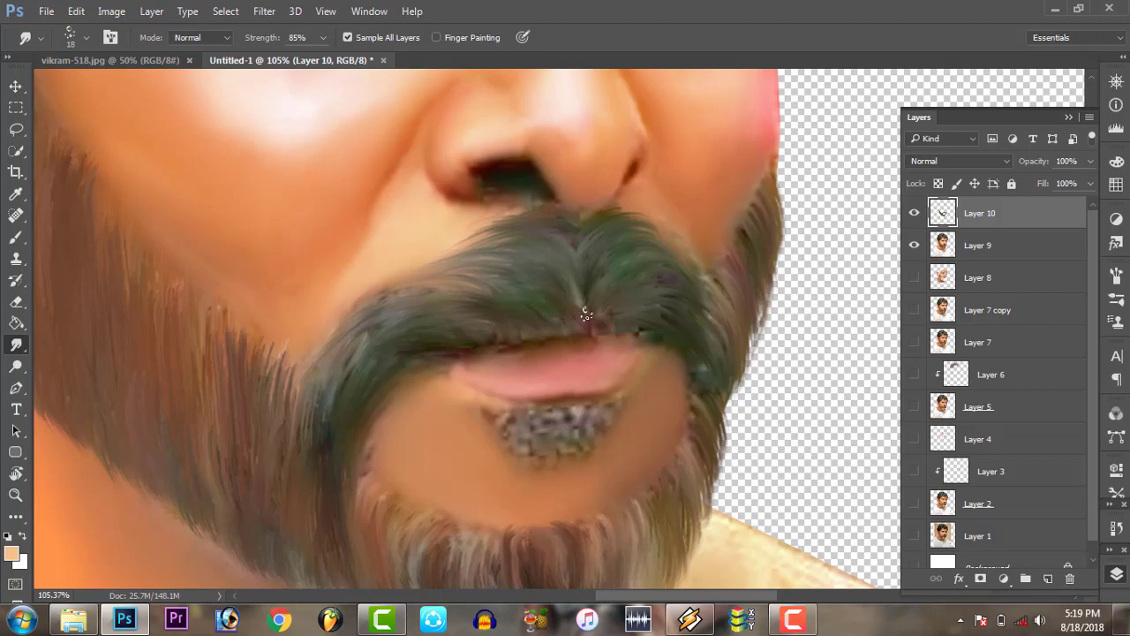
left_click_drag(585, 313, 601, 290)
Zoom in on the face and erase the moustache's top edge with a 48 px eraser
left_click(16, 494)
right_click(365, 343)
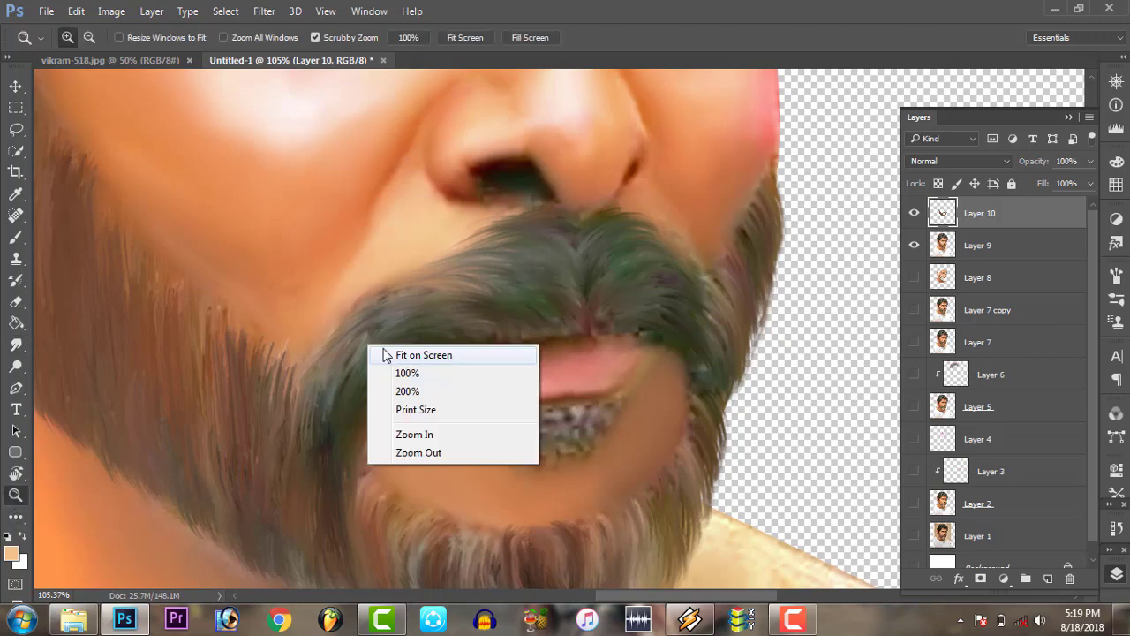
left_click(385, 354)
left_click_drag(467, 362, 651, 353)
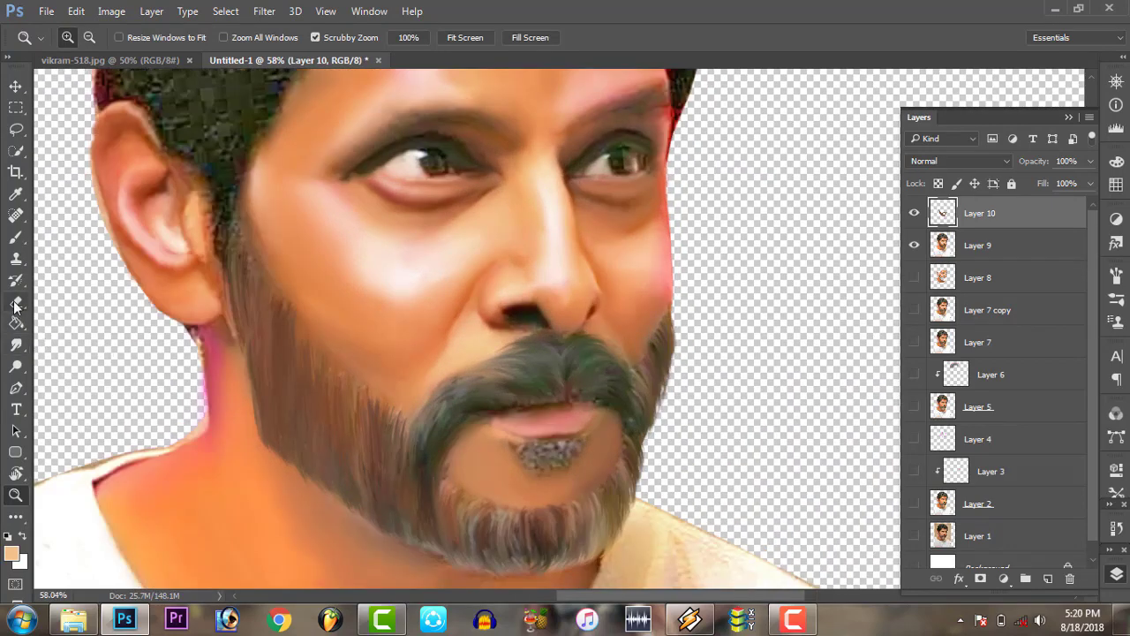
left_click(16, 302)
right_click(570, 275)
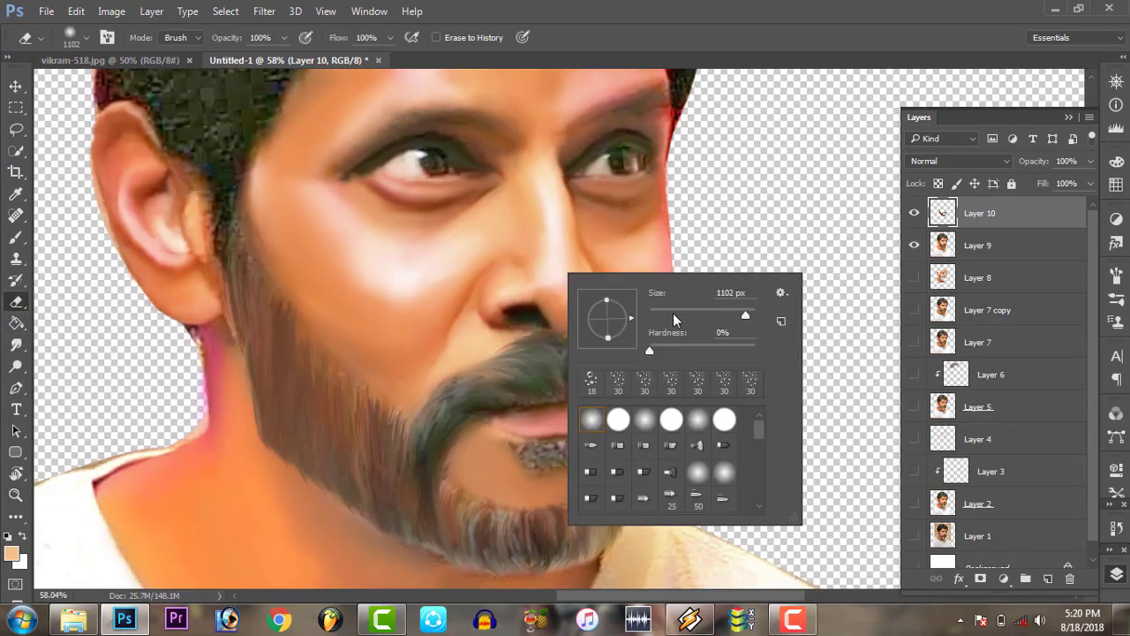
type("48")
key("Return")
left_click_drag(490, 341, 561, 335)
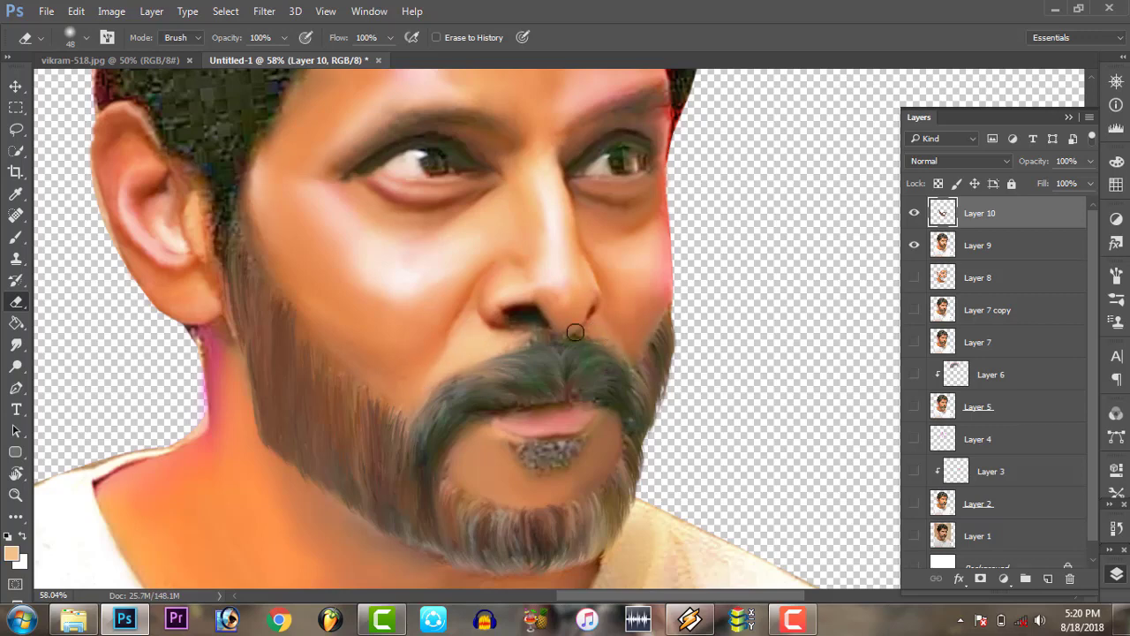
Fit the image on screen, then zoom in on the mouth
key("z")
right_click(436, 380)
left_click(505, 392)
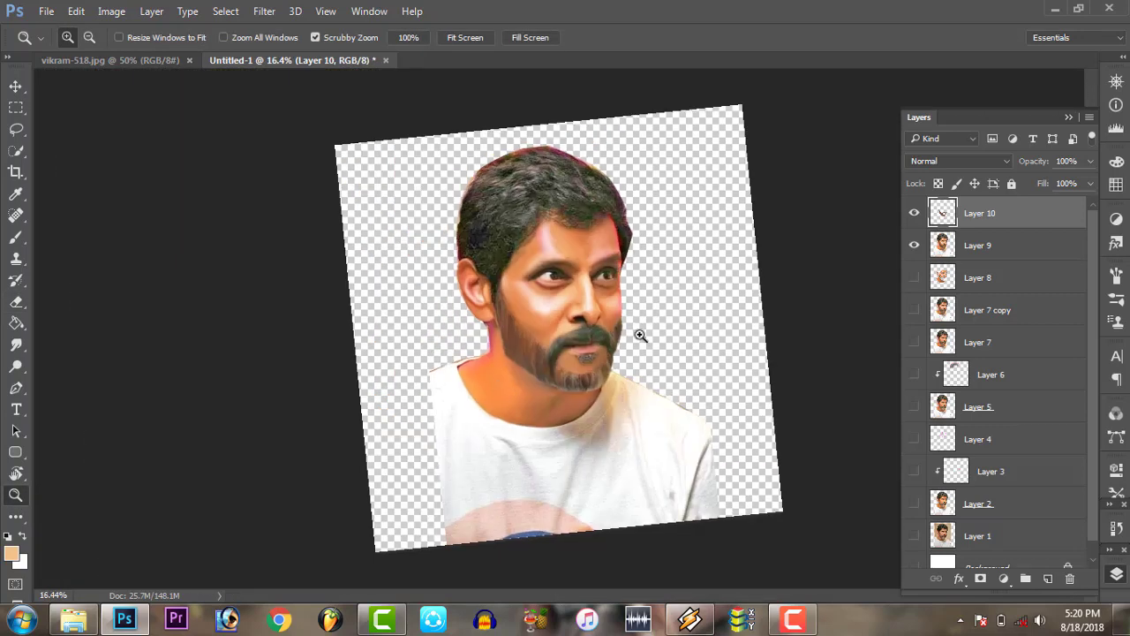
left_click_drag(640, 336, 636, 378)
Erase the moustache's top edge lighter under the nose
left_click(17, 322)
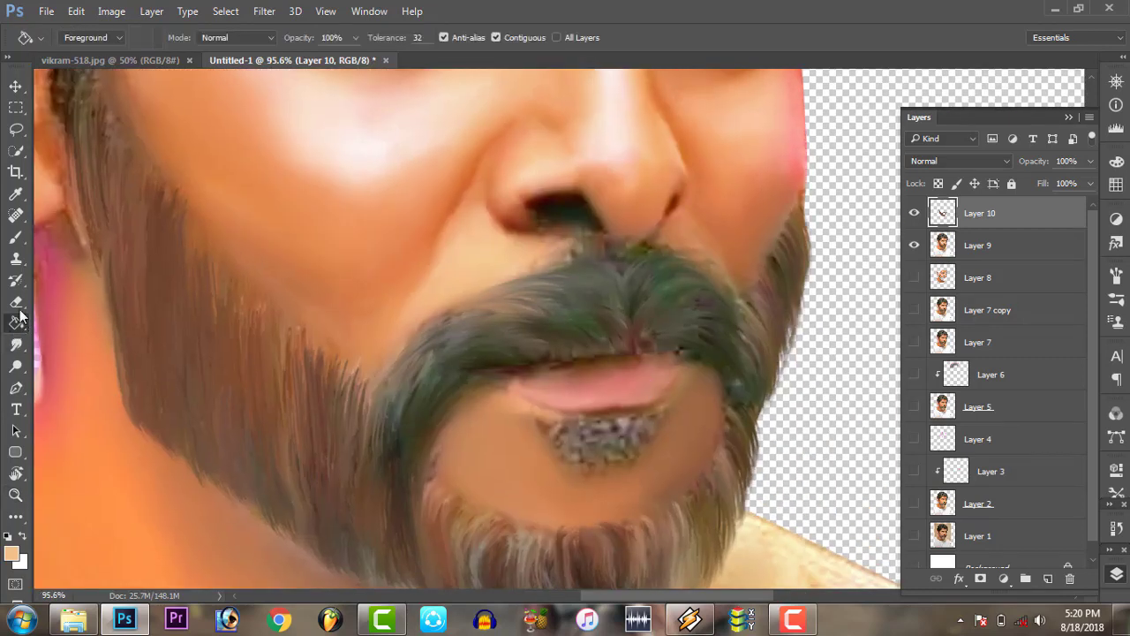
left_click(17, 303)
mouse_move(454, 308)
left_mouse_down()
mouse_move(612, 249)
mouse_move(680, 245)
mouse_move(568, 263)
mouse_move(502, 295)
mouse_move(531, 287)
left_mouse_up()
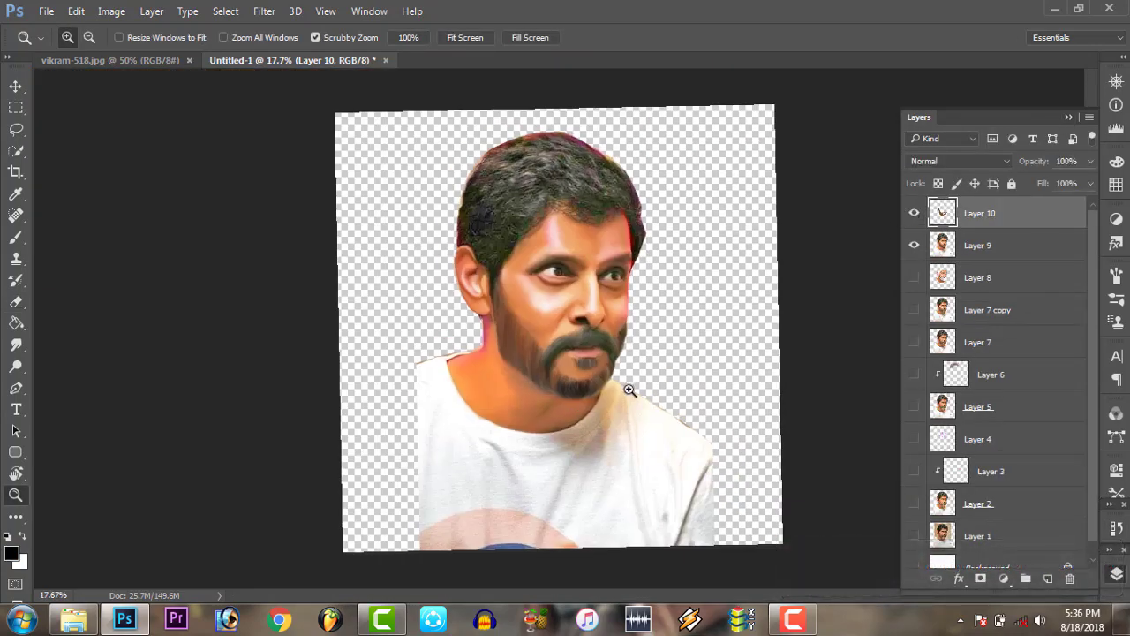
left_click_drag(628, 389, 697, 389)
Alternate Ctrl+0 fit-to-view and zooming in on the chin beard while smudging it smooth
key("r")
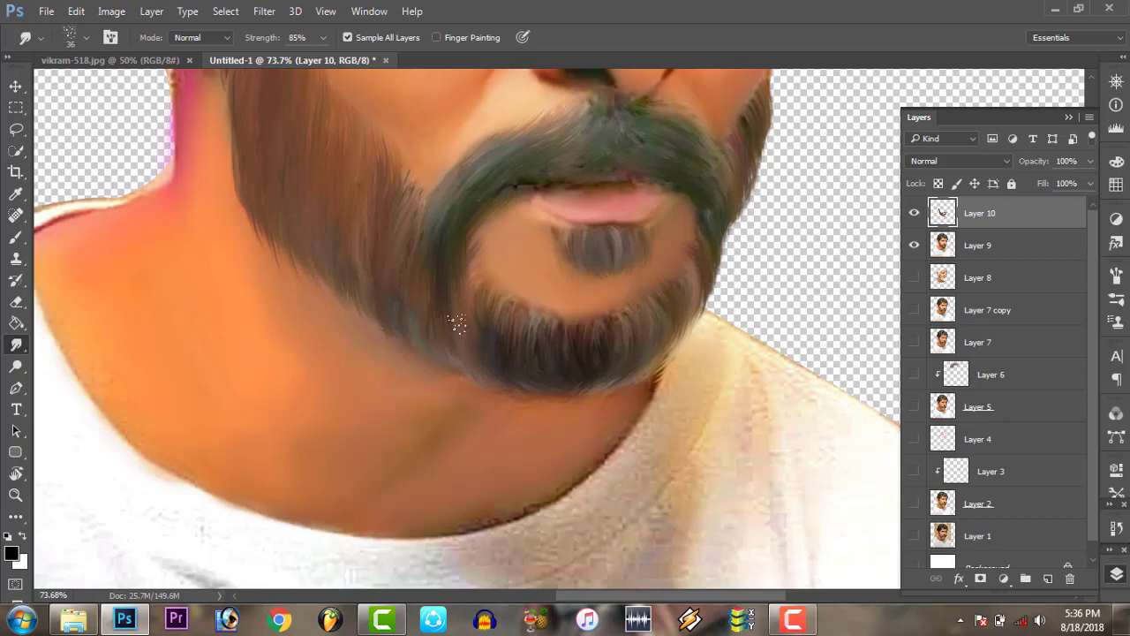
key("z")
key("ctrl+0")
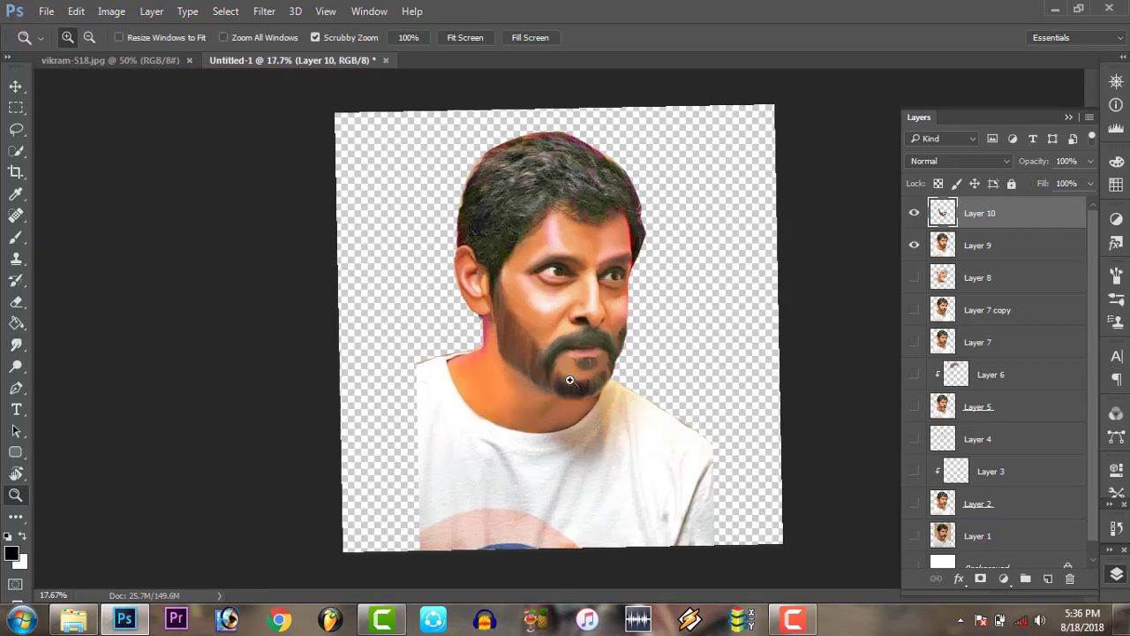
left_click_drag(569, 380, 644, 402)
key("r")
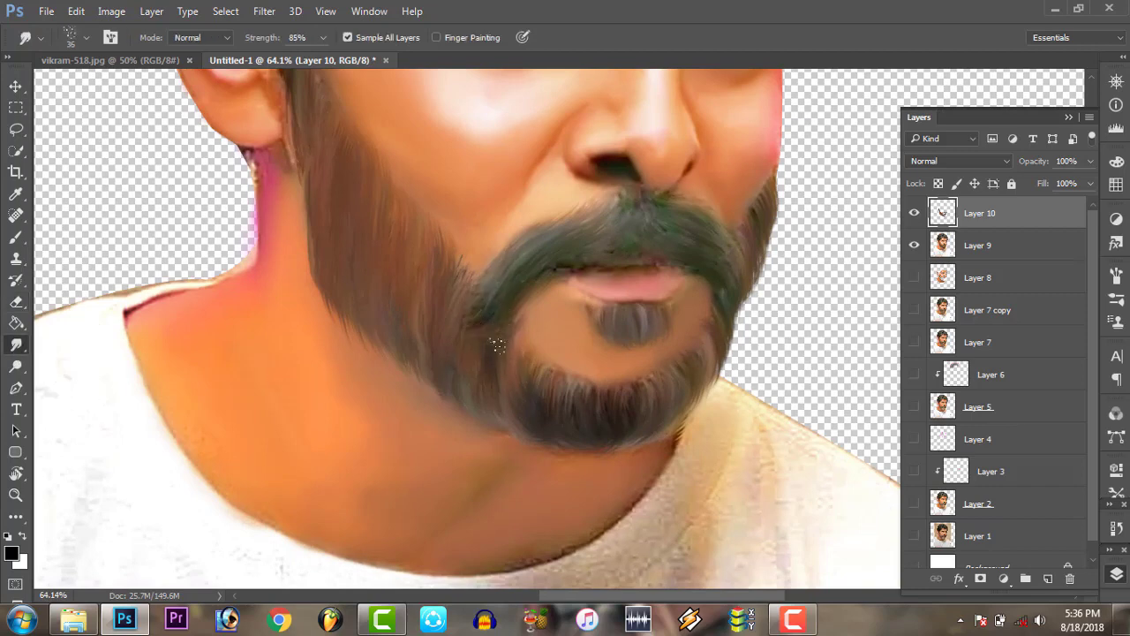
key("z")
key("ctrl+0")
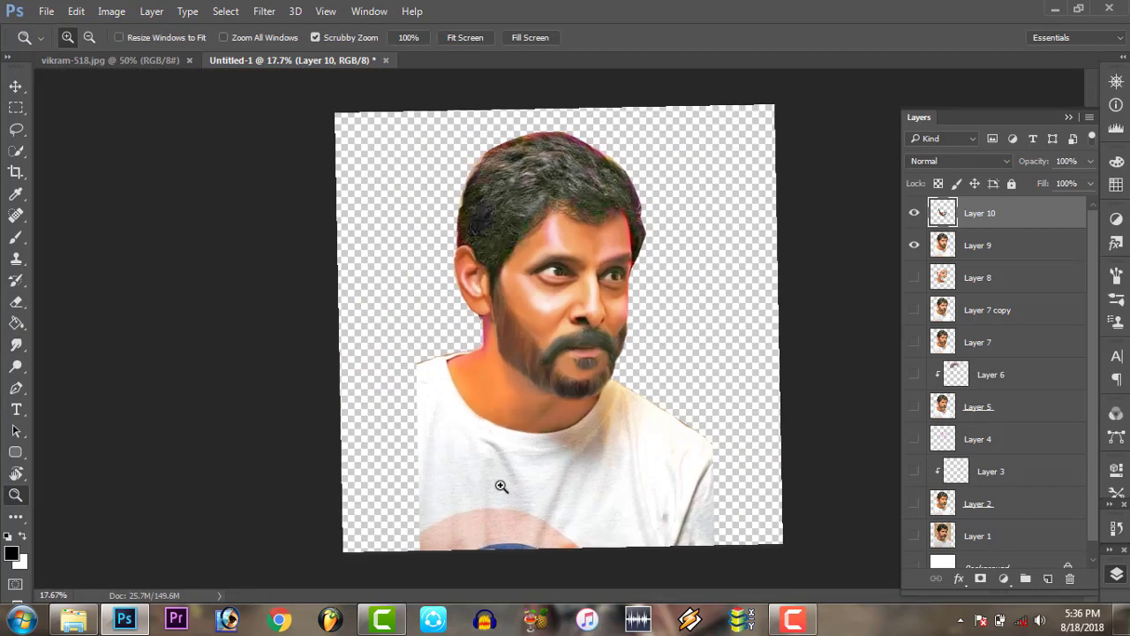
left_click_drag(497, 480, 580, 436)
key("r")
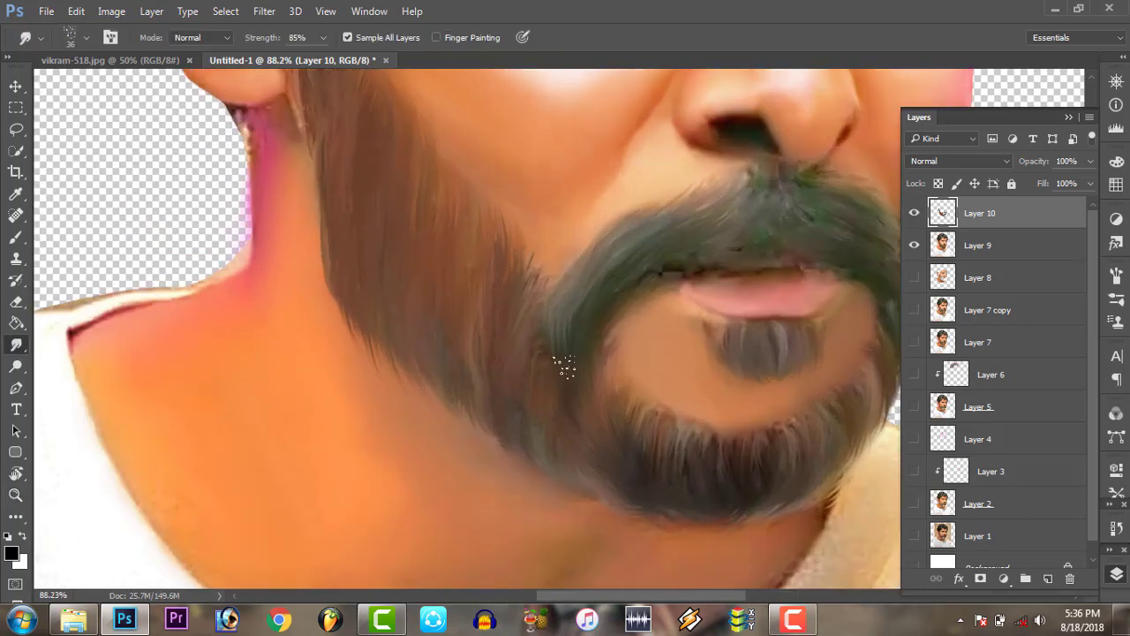
left_click(16, 494)
key("ctrl+0")
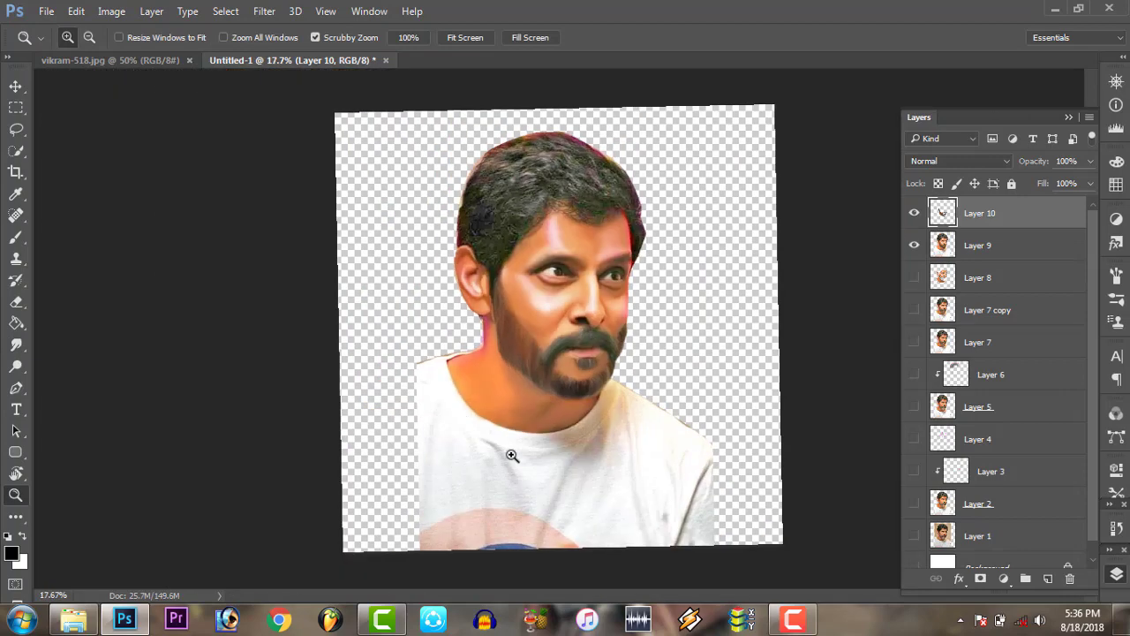
left_click_drag(540, 381, 618, 381)
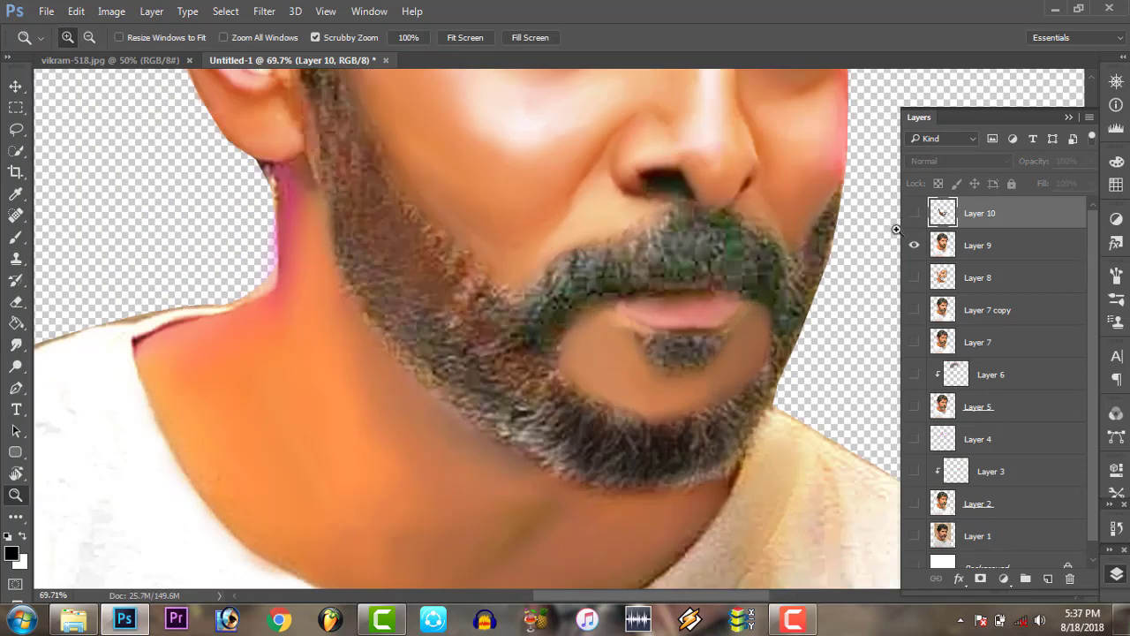
Toggle Layer 10 visibility to compare, then fit the portrait and frame the face
key("e")
left_click(16, 344)
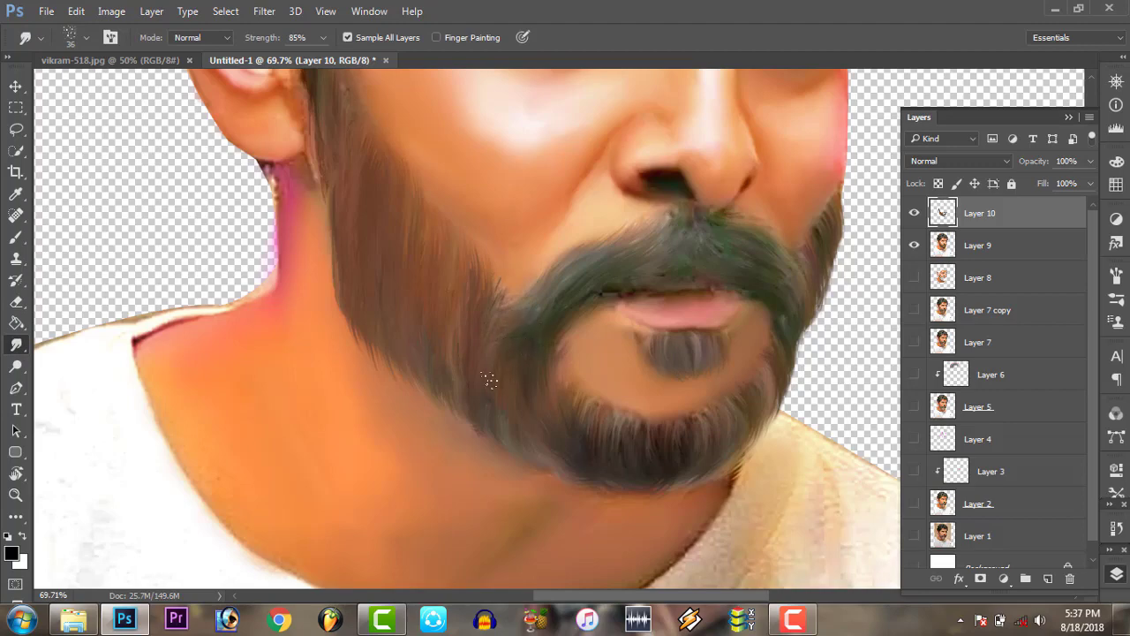
left_click(16, 494)
right_click(450, 344)
left_click(466, 351)
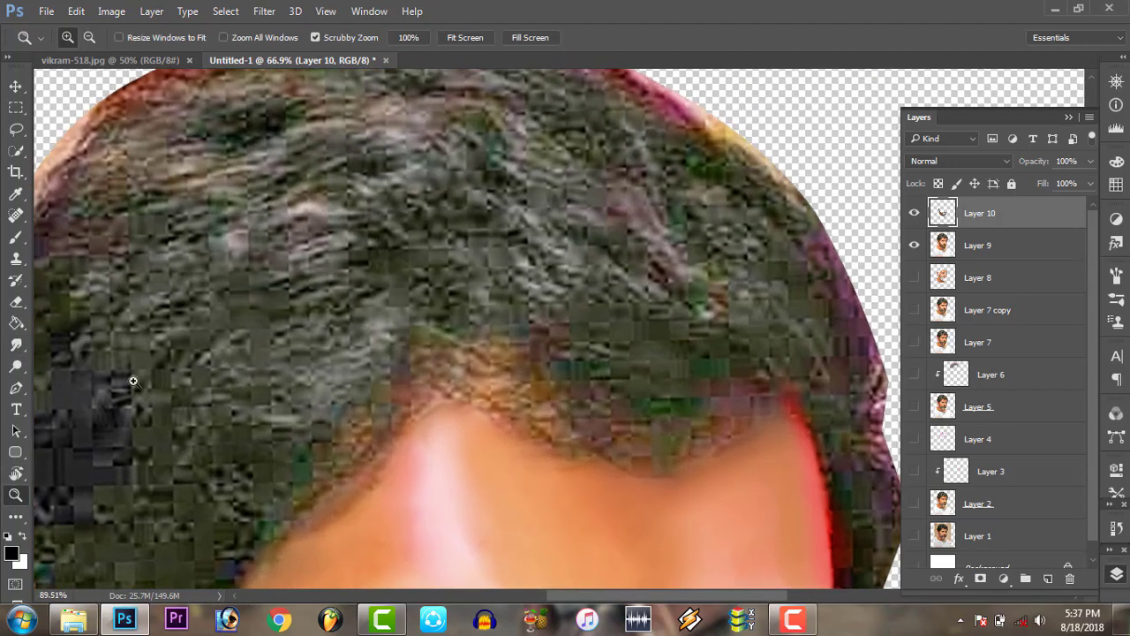
left_click_drag(599, 183, 590, 162)
Smudge the purple fringe along the right hair edge into dark strands
left_click(590, 162)
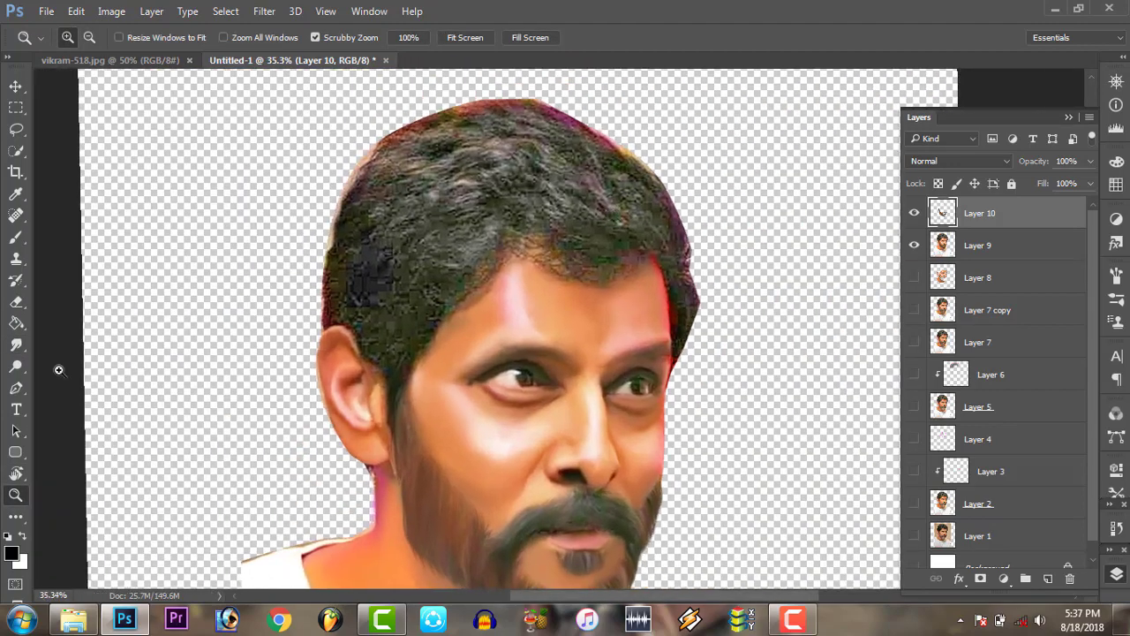
left_click(16, 345)
right_click(609, 216)
left_click(595, 223)
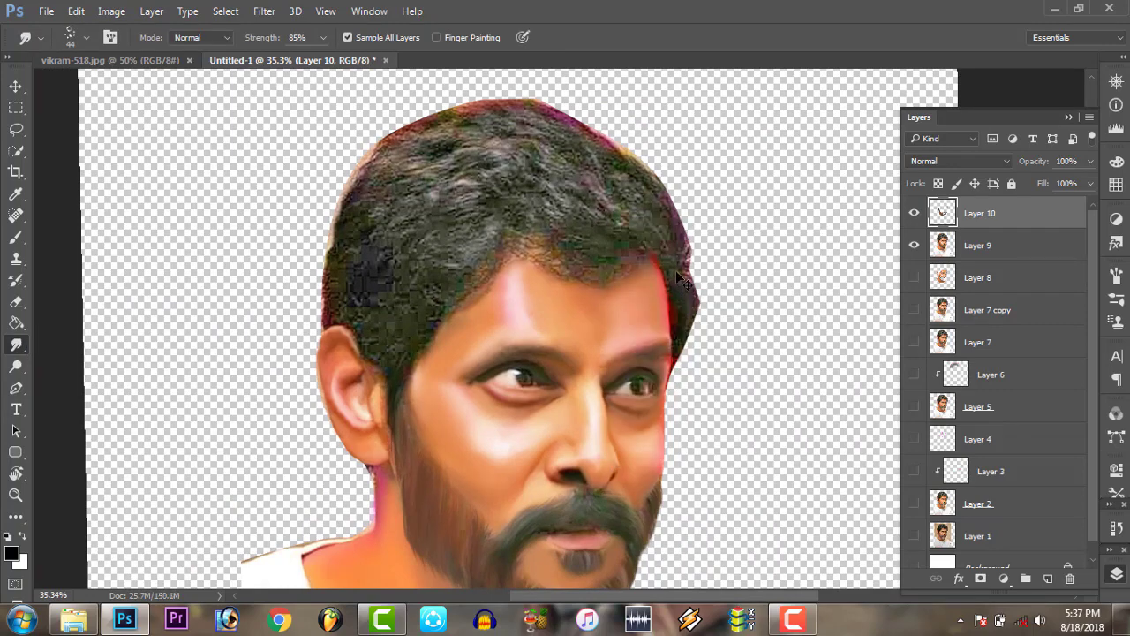
left_click_drag(680, 281, 689, 273)
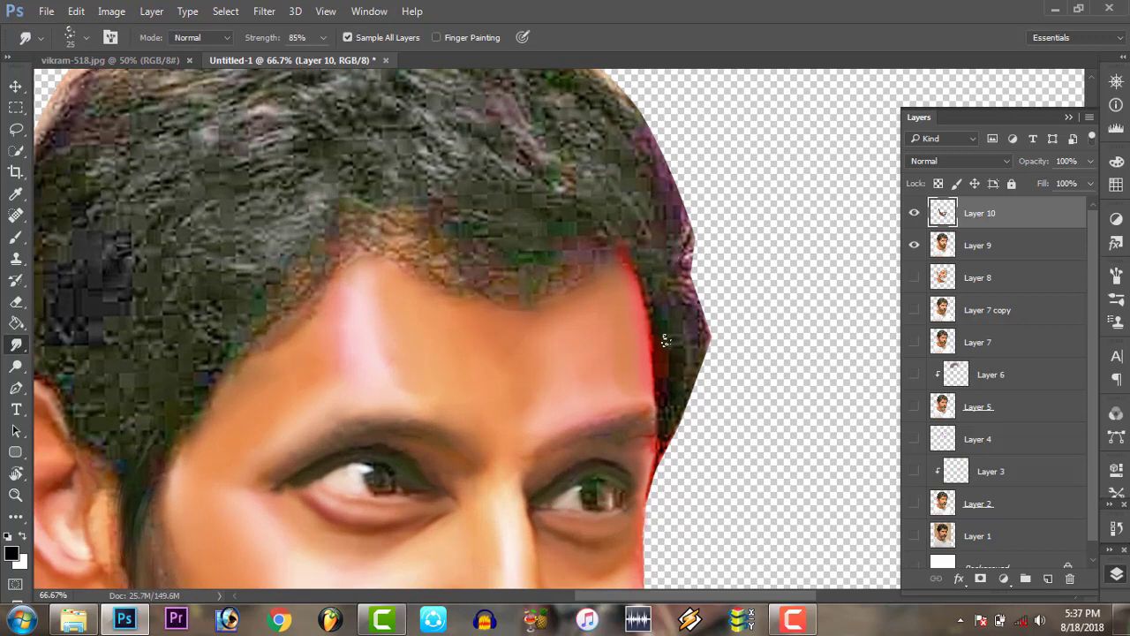
left_click_drag(692, 371, 651, 330)
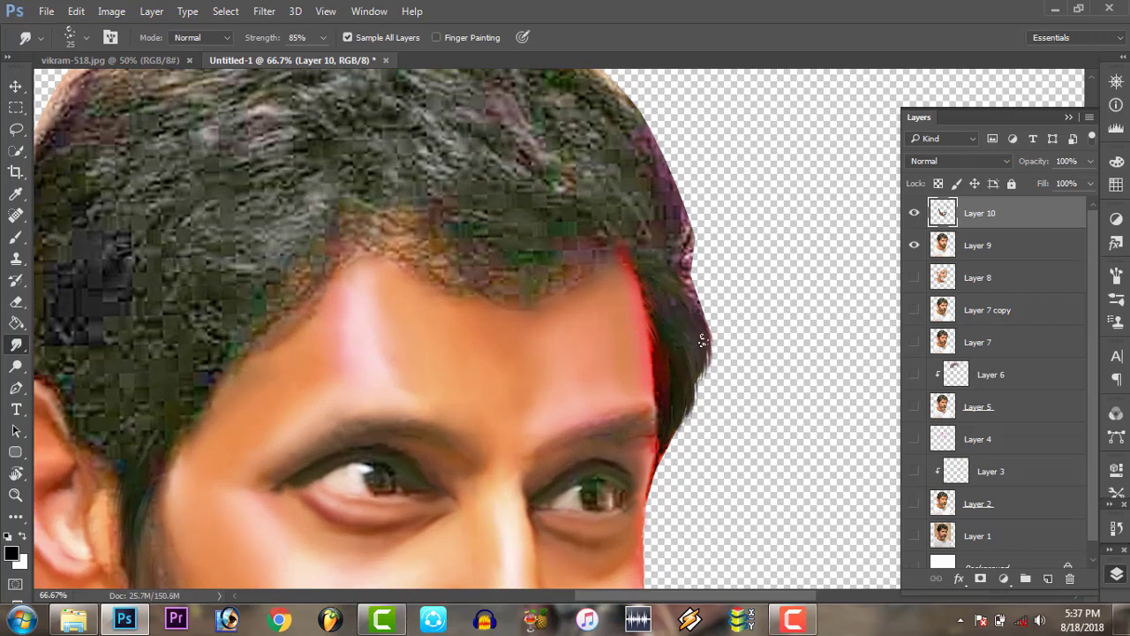
left_click_drag(641, 279, 711, 358)
mouse_move(680, 231)
left_mouse_down()
mouse_move(685, 260)
mouse_move(666, 216)
mouse_move(683, 256)
left_mouse_up()
left_click_drag(680, 194, 682, 254)
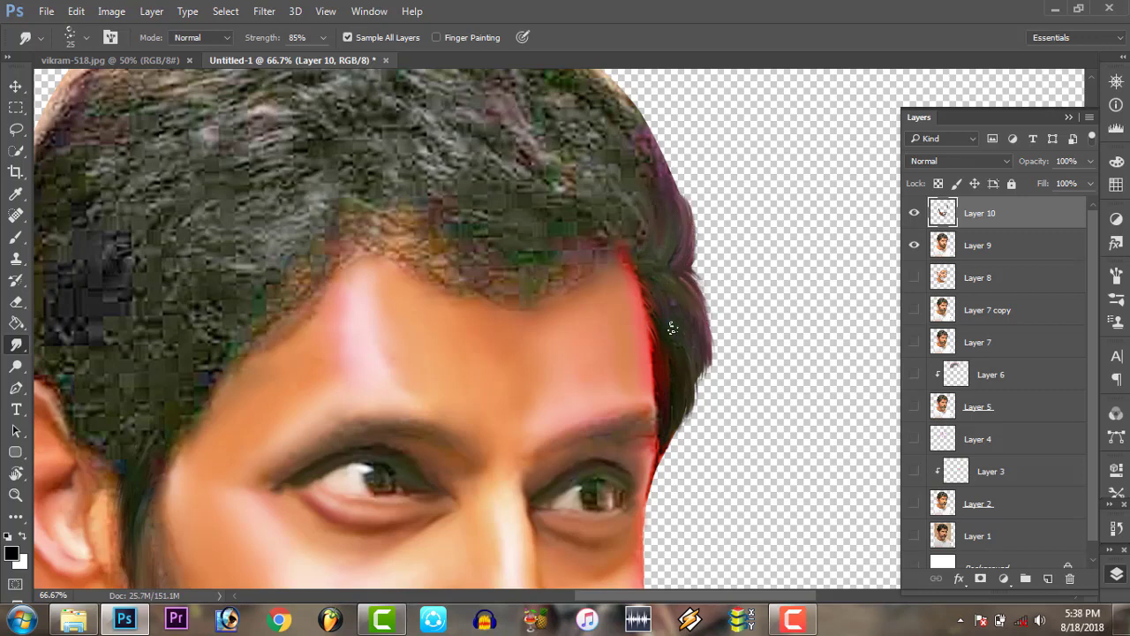
mouse_move(670, 377)
left_mouse_down()
mouse_move(693, 389)
mouse_move(678, 393)
left_mouse_up()
Hide the side panels and streak the temple hair up toward the crown
key("F7")
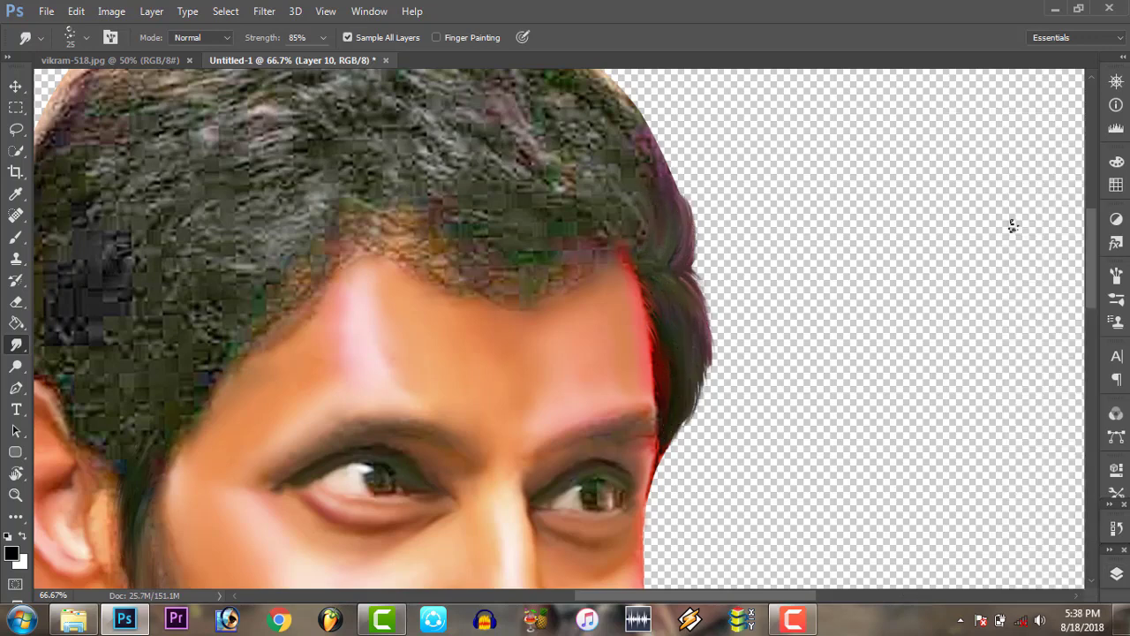
scroll(884, 233, "up", 3)
left_click_drag(647, 314, 637, 324)
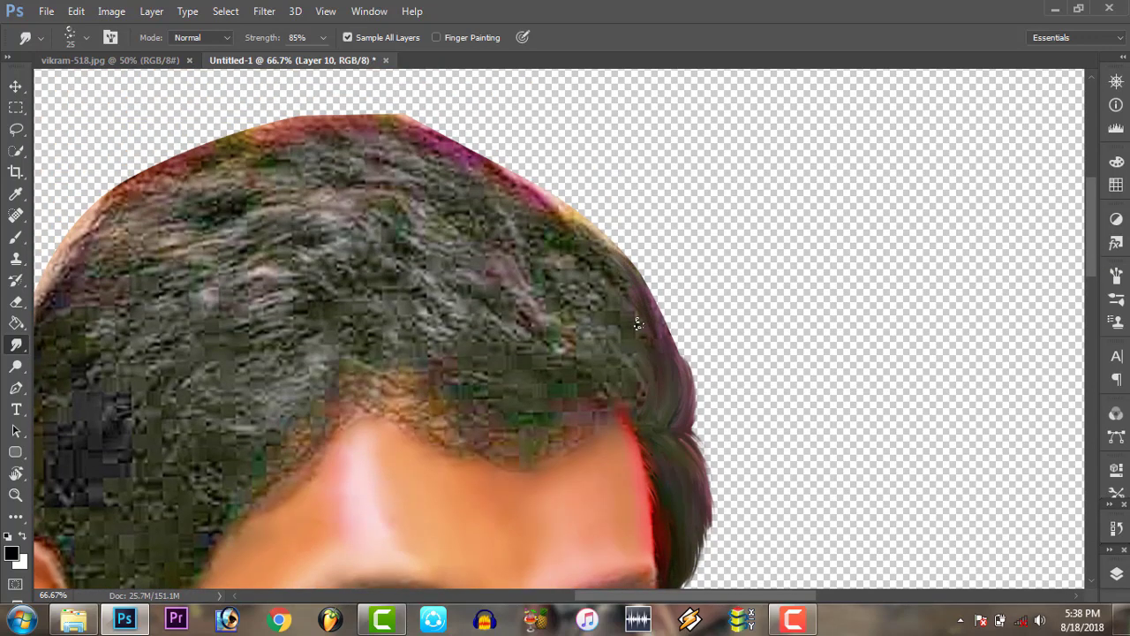
left_click_drag(600, 272, 559, 217)
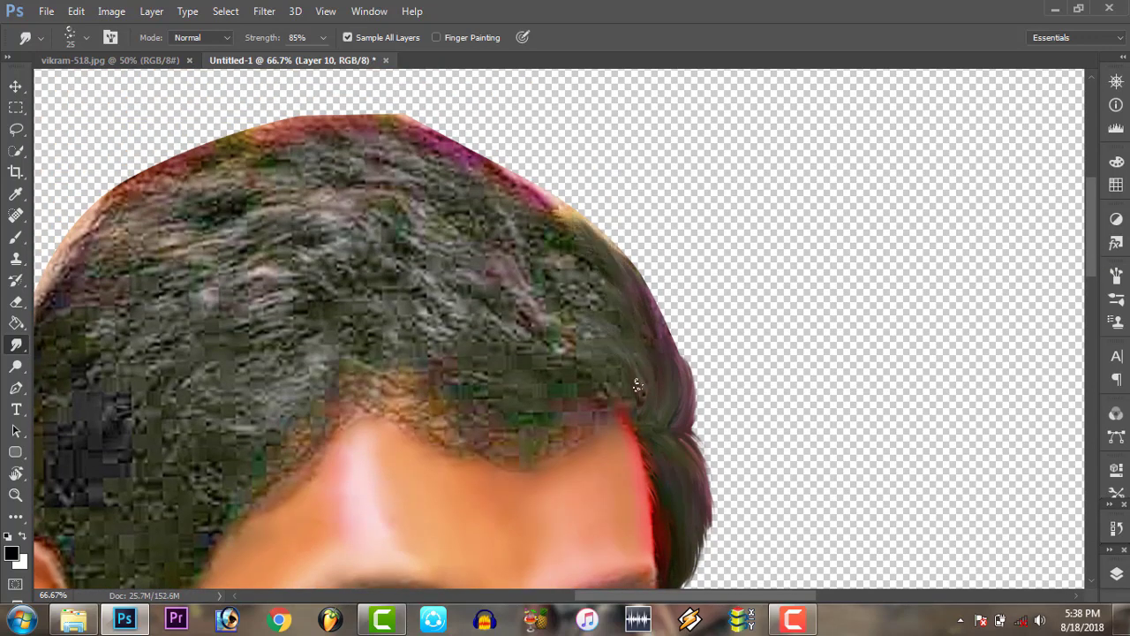
mouse_move(615, 307)
left_mouse_down()
mouse_move(560, 230)
mouse_move(484, 187)
left_mouse_up()
left_click_drag(550, 212, 442, 187)
left_click_drag(535, 194, 389, 121)
Zoom in on the hair and rotate the canvas upside down to work the beard
left_click(15, 494)
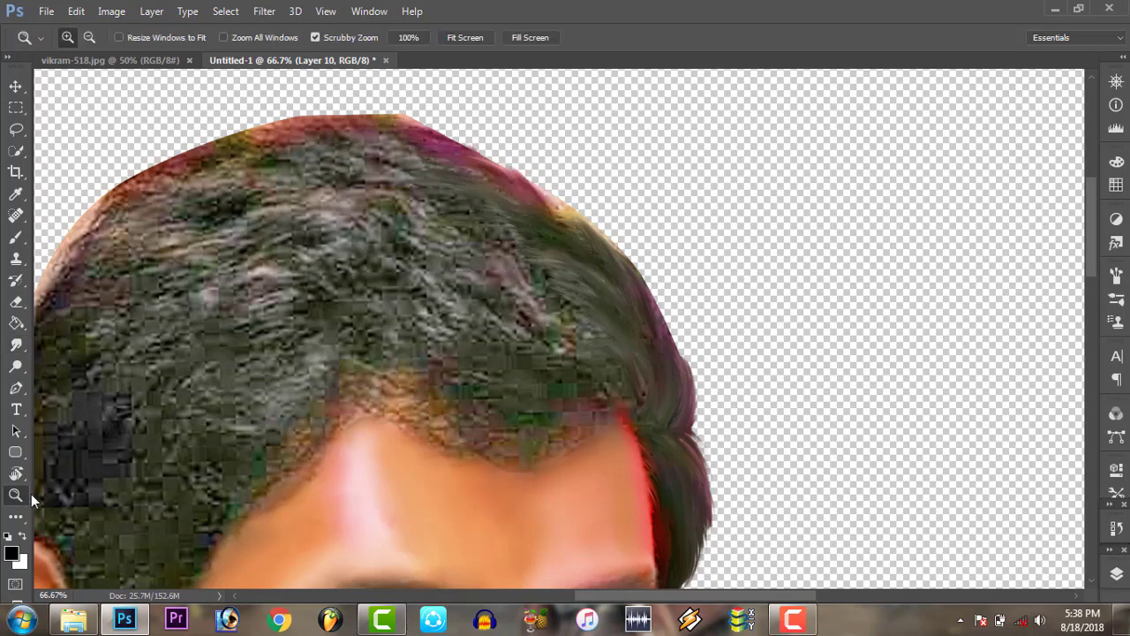
mouse_move(671, 261)
left_mouse_down()
mouse_move(609, 262)
mouse_move(625, 160)
mouse_move(596, 209)
left_mouse_up()
key("r")
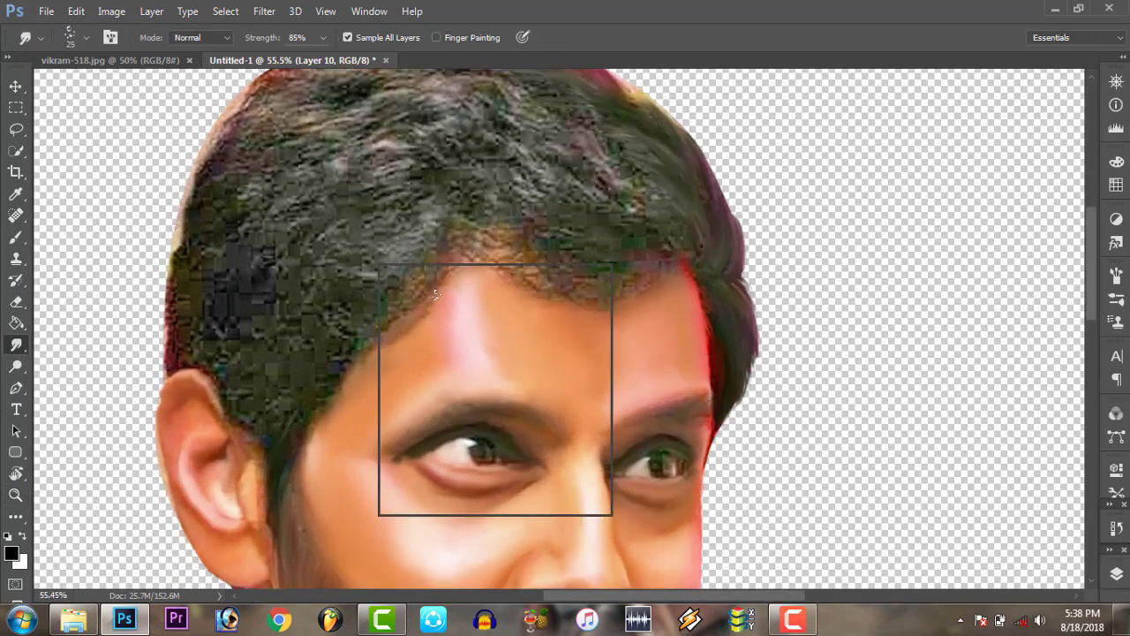
right_click(386, 245)
left_click(387, 246)
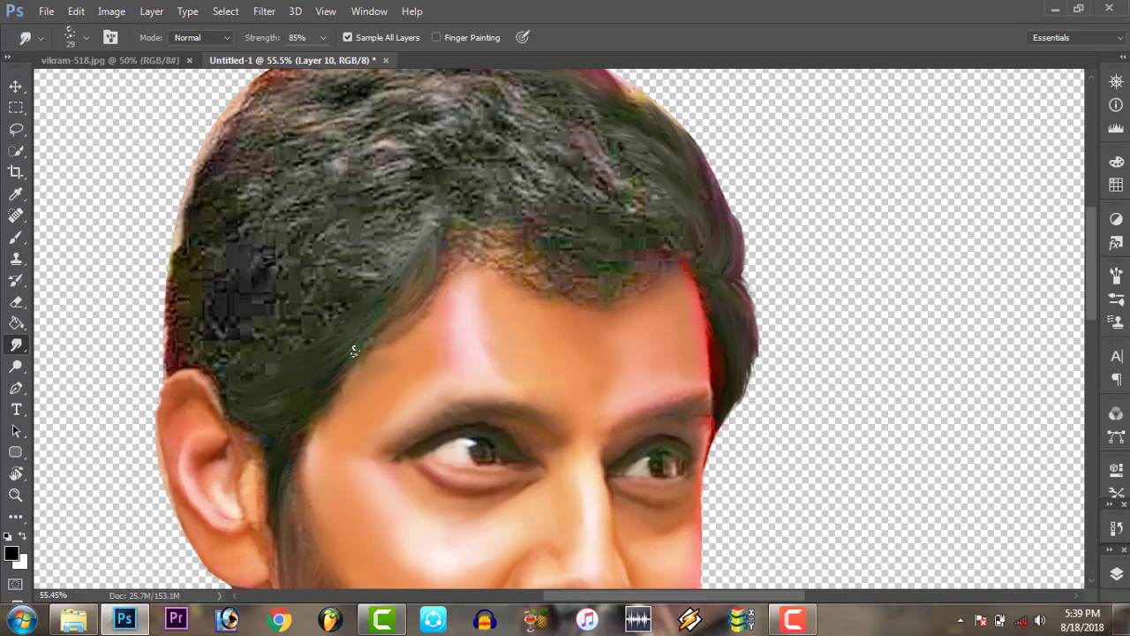
left_click_drag(181, 369, 284, 373)
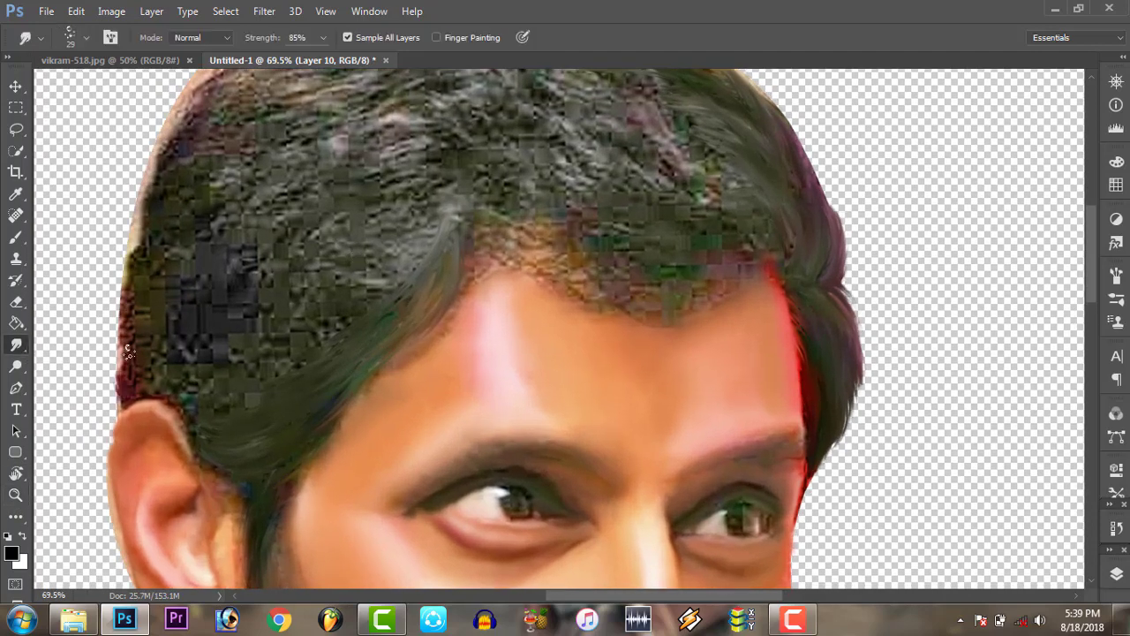
key("r")
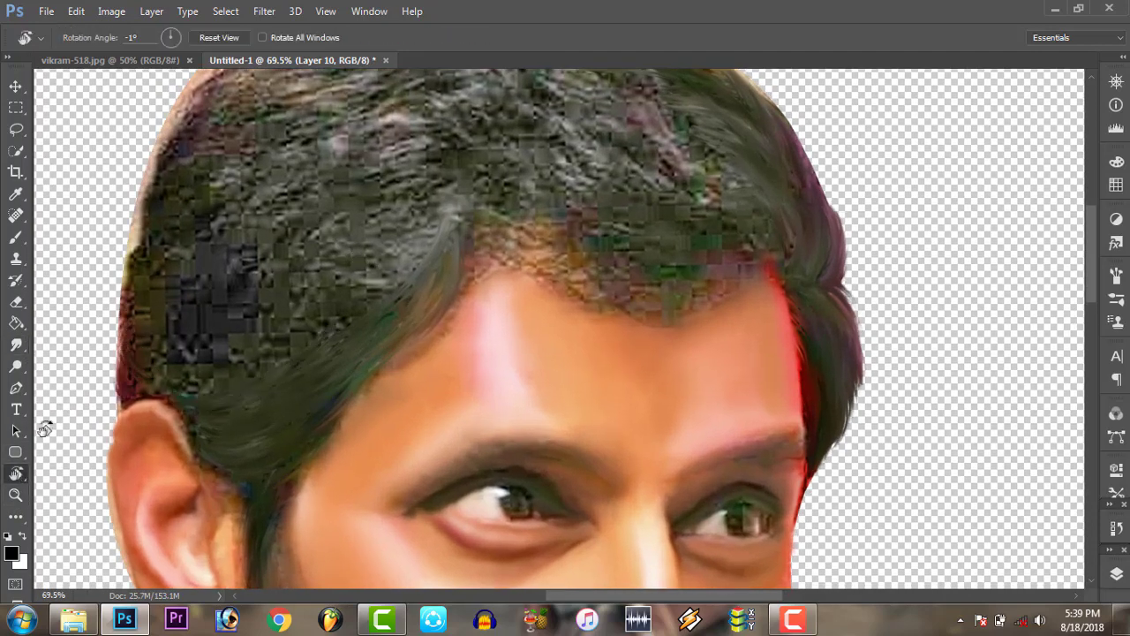
left_click_drag(53, 296, 707, 442)
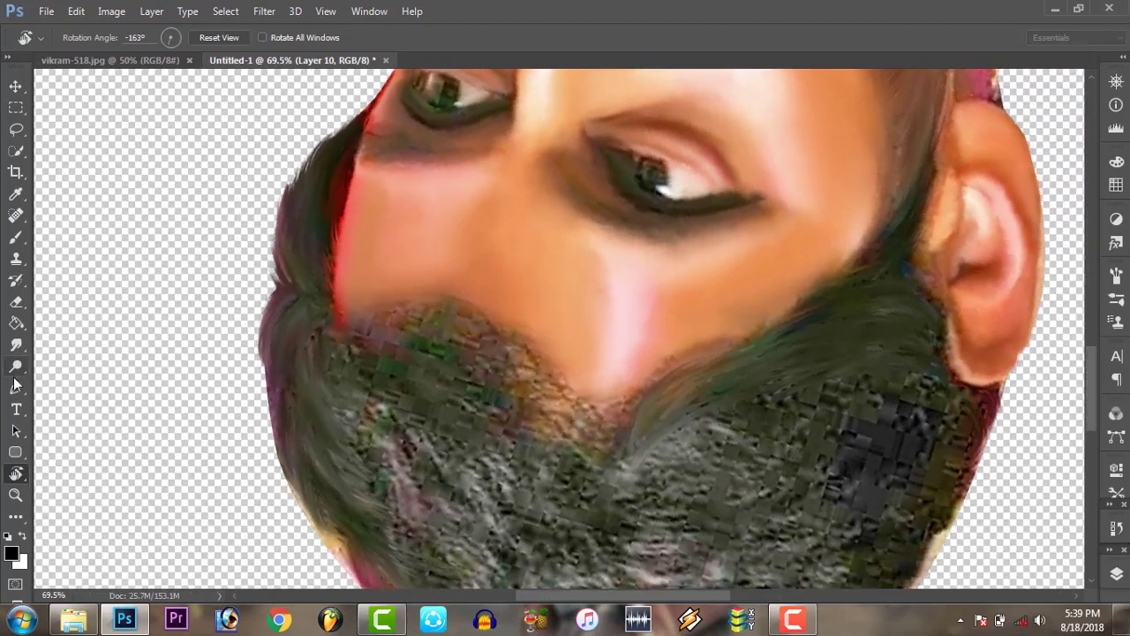
Smudge the dark blocky right-side beard patch into strands and cover the red edge near the ear
left_click(16, 344)
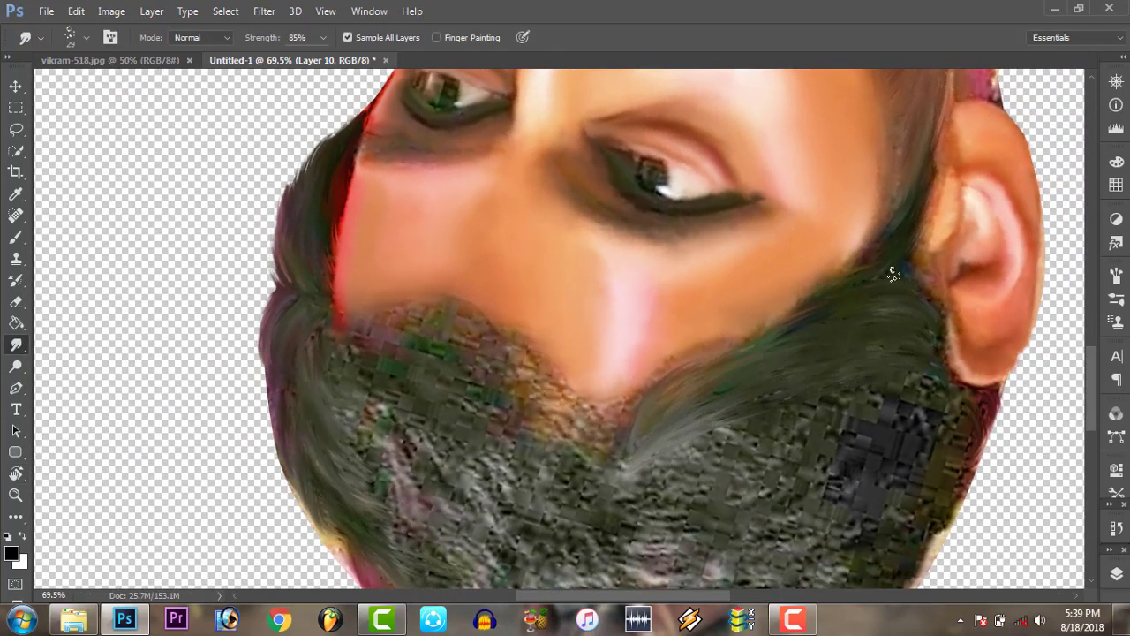
left_click_drag(892, 274, 922, 281)
left_click_drag(666, 481, 724, 455)
scroll(773, 275, "down", 5)
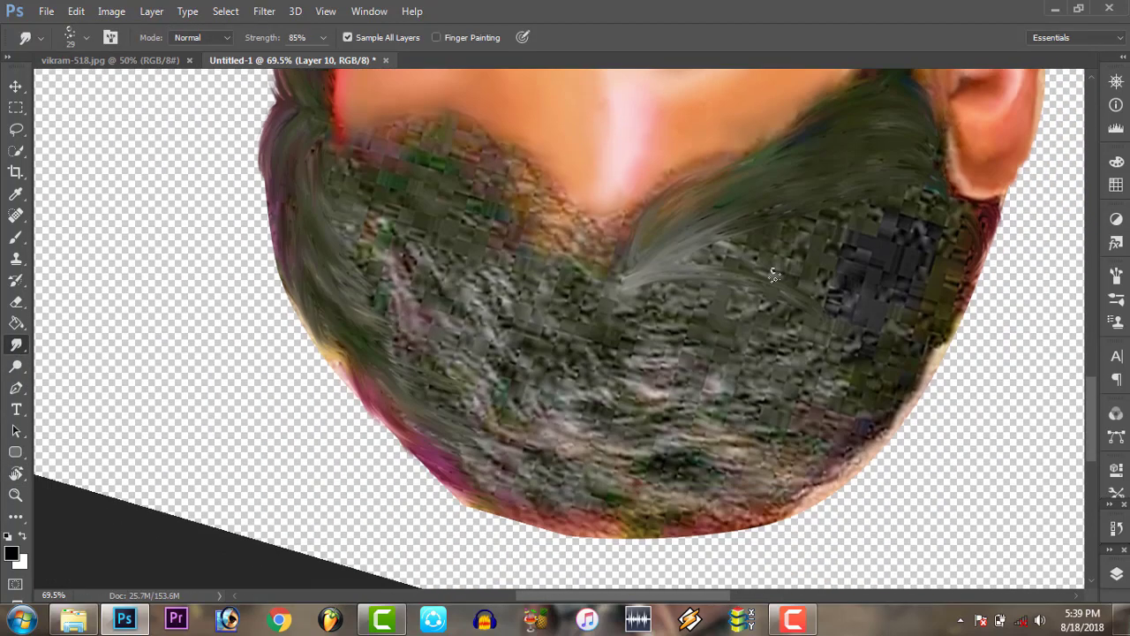
left_click_drag(831, 295, 768, 257)
left_click_drag(856, 256, 706, 243)
mouse_move(860, 231)
left_mouse_down()
mouse_move(750, 231)
mouse_move(873, 210)
mouse_move(958, 221)
mouse_move(819, 202)
left_mouse_up()
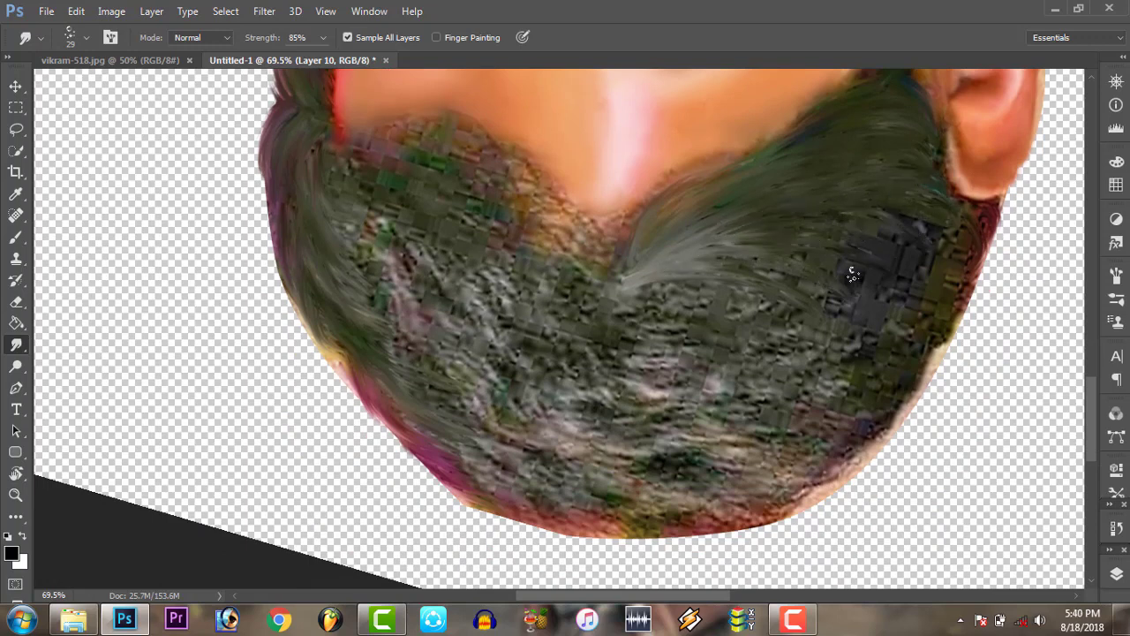
mouse_move(851, 275)
left_mouse_down()
mouse_move(923, 189)
mouse_move(971, 212)
left_mouse_up()
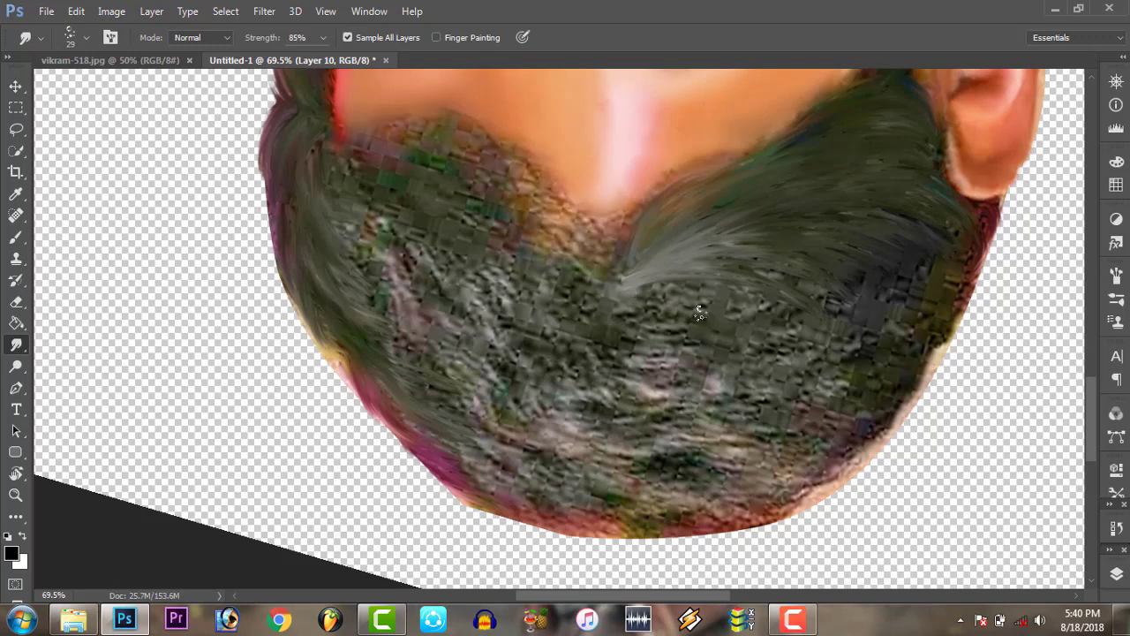
mouse_move(664, 303)
left_mouse_down()
mouse_move(874, 281)
mouse_move(935, 296)
mouse_move(965, 223)
left_mouse_up()
mouse_move(929, 342)
left_mouse_down()
mouse_move(910, 262)
mouse_move(933, 327)
mouse_move(925, 362)
mouse_move(879, 436)
mouse_move(885, 411)
mouse_move(868, 353)
mouse_move(839, 461)
left_mouse_up()
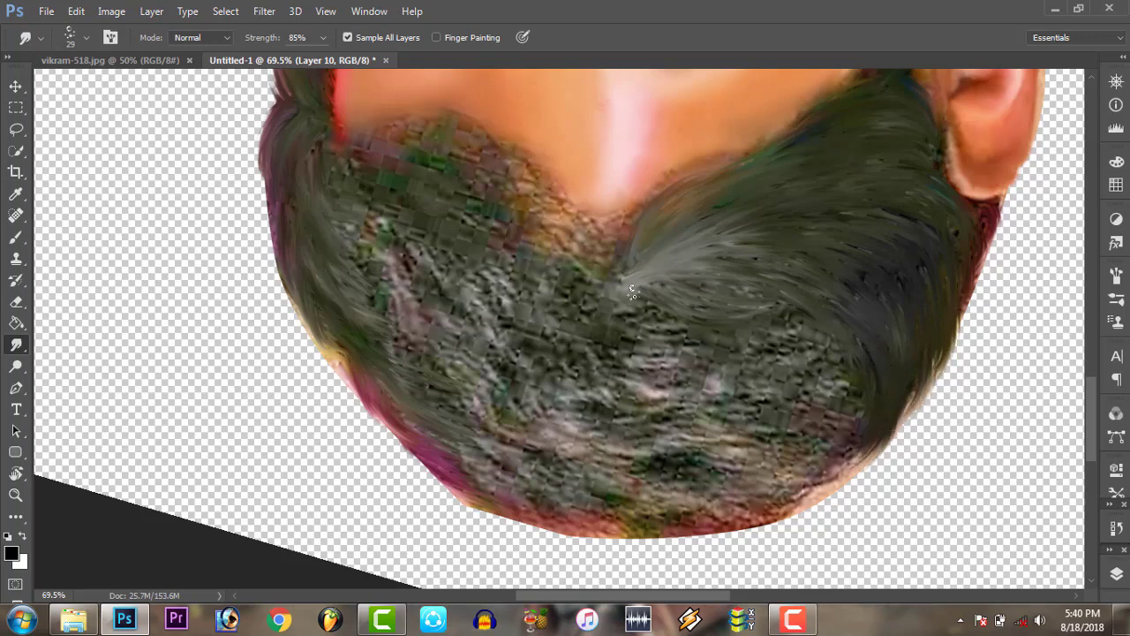
mouse_move(632, 291)
left_mouse_down()
mouse_move(677, 362)
mouse_move(795, 468)
mouse_move(671, 327)
mouse_move(839, 389)
mouse_move(803, 317)
mouse_move(707, 334)
mouse_move(798, 434)
mouse_move(834, 455)
mouse_move(874, 436)
mouse_move(838, 454)
mouse_move(856, 380)
mouse_move(845, 377)
left_mouse_up()
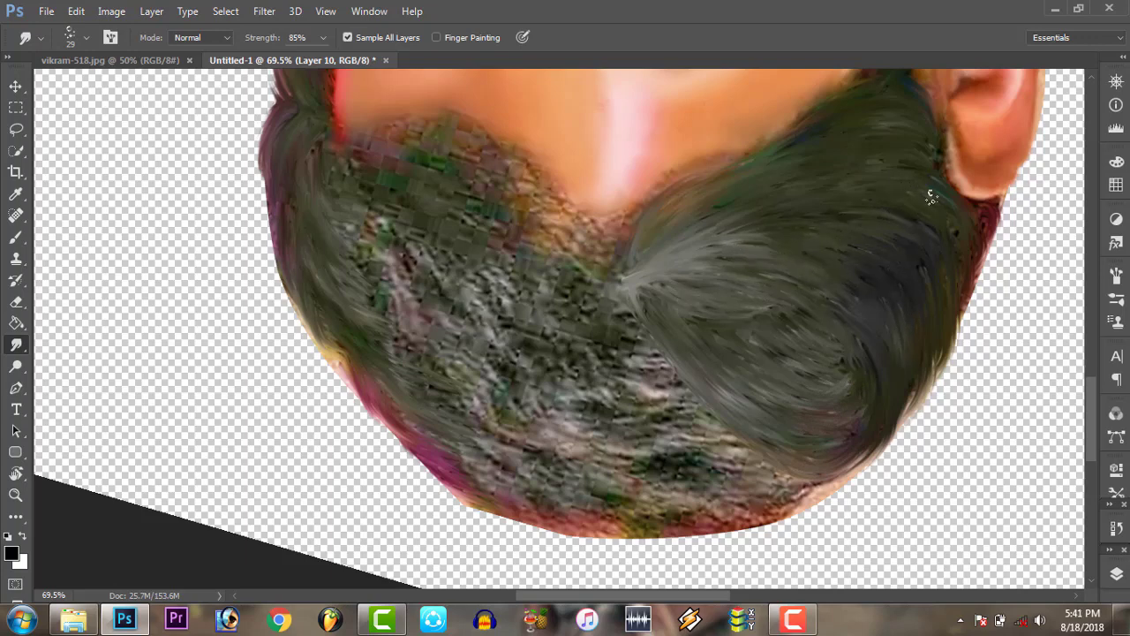
mouse_move(930, 196)
left_mouse_down()
mouse_move(986, 241)
mouse_move(994, 265)
mouse_move(978, 295)
left_mouse_up()
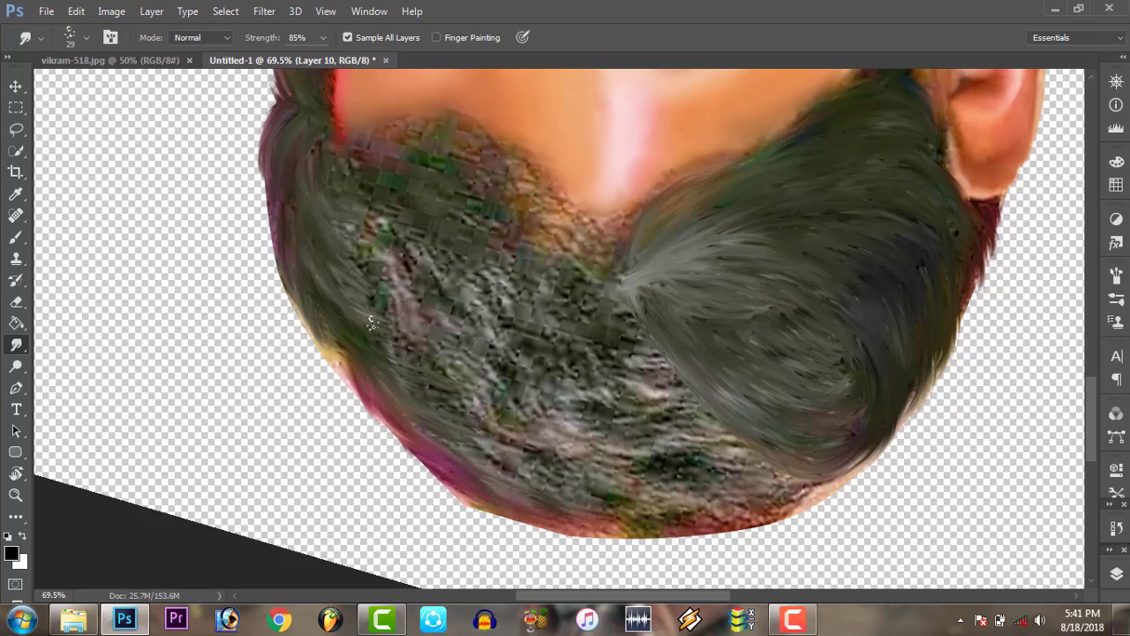
Smooth the lower and lower-left beard into diagonal and horizontal streaks
mouse_move(413, 370)
left_mouse_down()
mouse_move(530, 441)
mouse_move(565, 485)
left_mouse_up()
left_click_drag(442, 441, 565, 476)
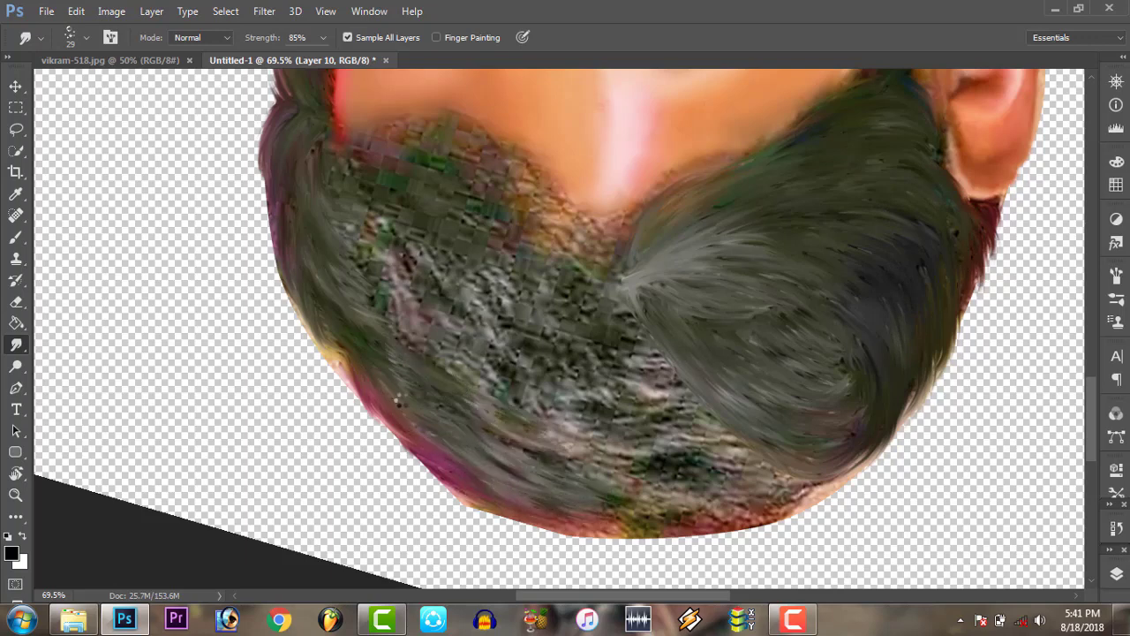
mouse_move(397, 366)
left_mouse_down()
mouse_move(600, 477)
mouse_move(724, 459)
left_mouse_up()
mouse_move(617, 517)
left_mouse_down()
mouse_move(733, 494)
mouse_move(629, 510)
mouse_move(671, 525)
mouse_move(821, 494)
mouse_move(848, 472)
mouse_move(635, 500)
mouse_move(715, 475)
left_mouse_up()
left_click_drag(794, 457, 601, 496)
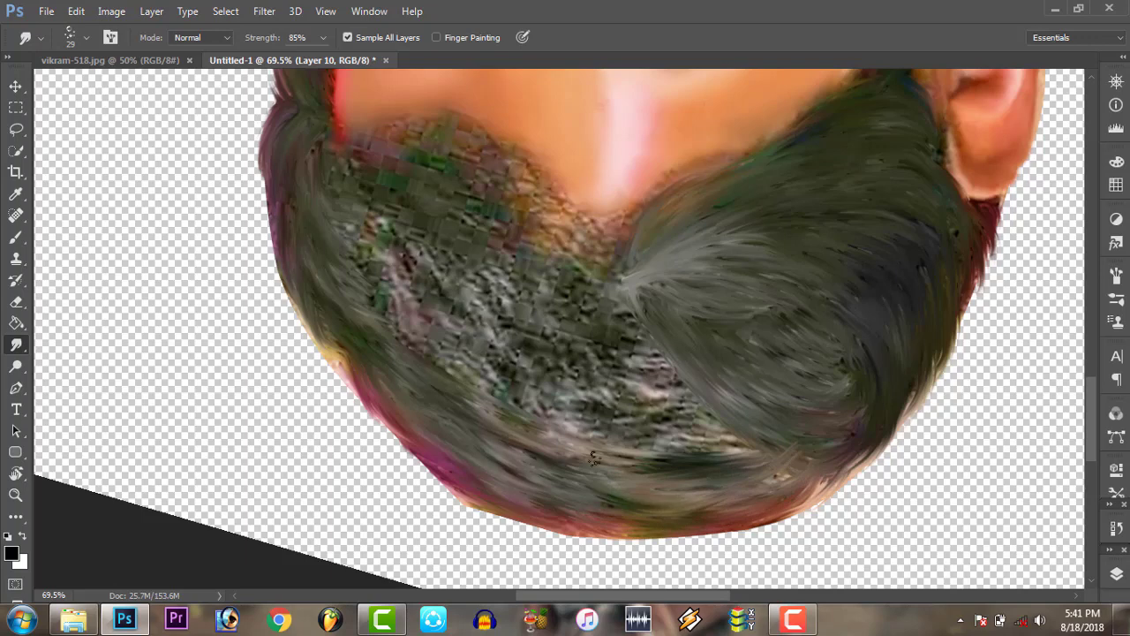
left_click_drag(324, 292, 362, 397)
mouse_move(319, 221)
left_mouse_down()
mouse_move(388, 296)
mouse_move(565, 410)
left_mouse_up()
left_click_drag(486, 362, 688, 402)
left_click_drag(617, 419, 715, 441)
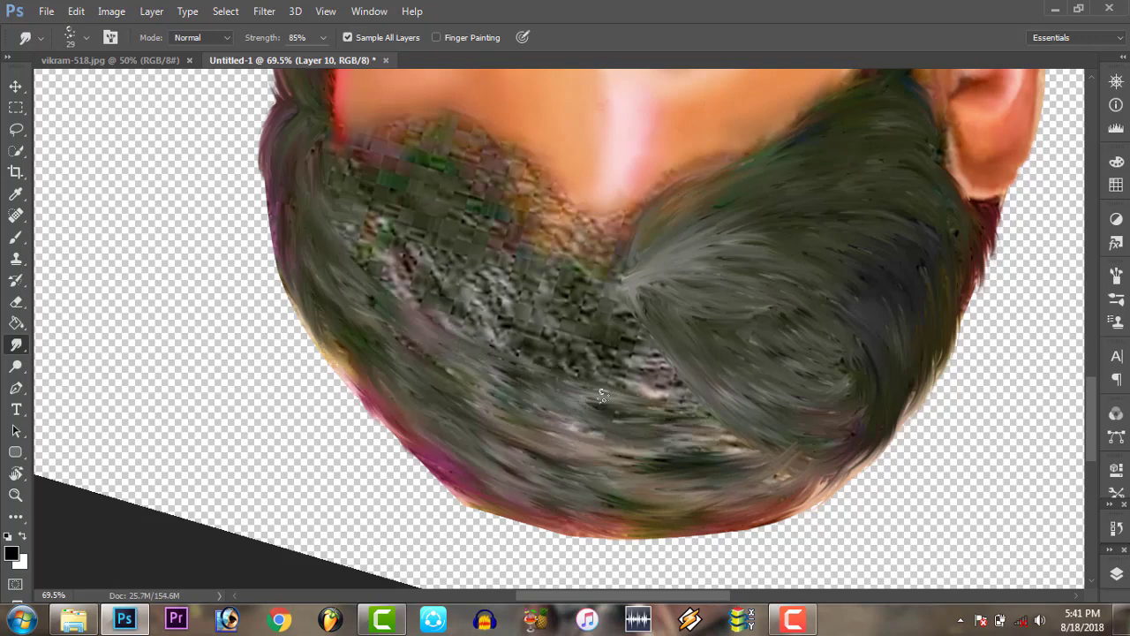
left_click_drag(600, 396, 707, 441)
mouse_move(521, 389)
left_mouse_down()
mouse_move(380, 327)
mouse_move(300, 250)
left_mouse_up()
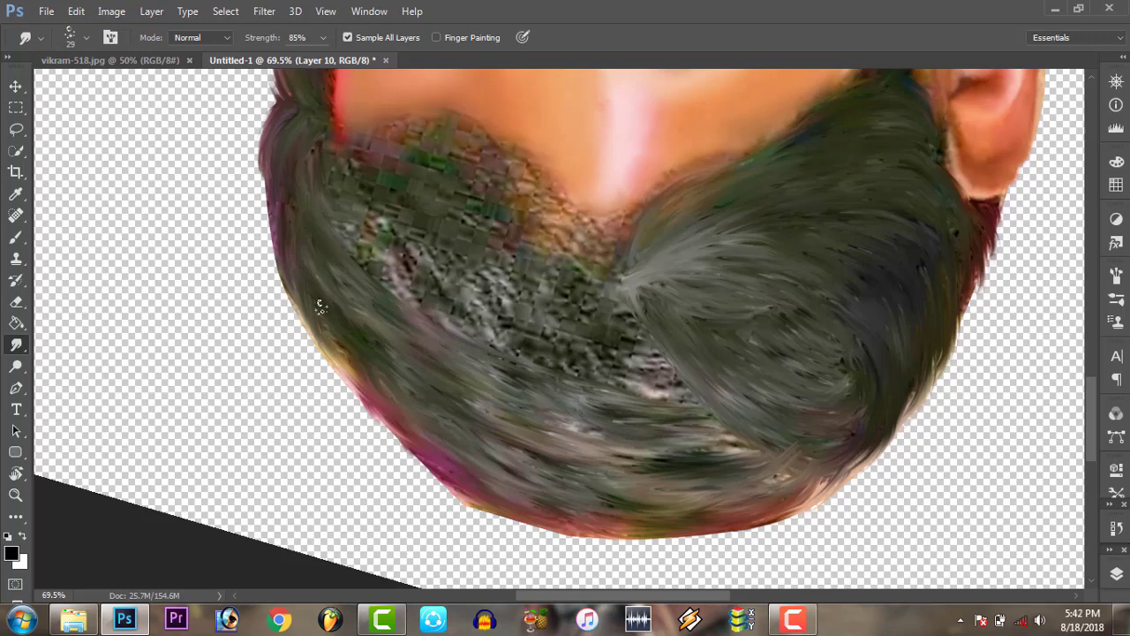
Smooth the textured left-middle beard and remaining blocky texture into flowing strands
mouse_move(371, 243)
left_mouse_down()
mouse_move(495, 313)
mouse_move(327, 158)
left_mouse_up()
left_click_drag(424, 291, 371, 252)
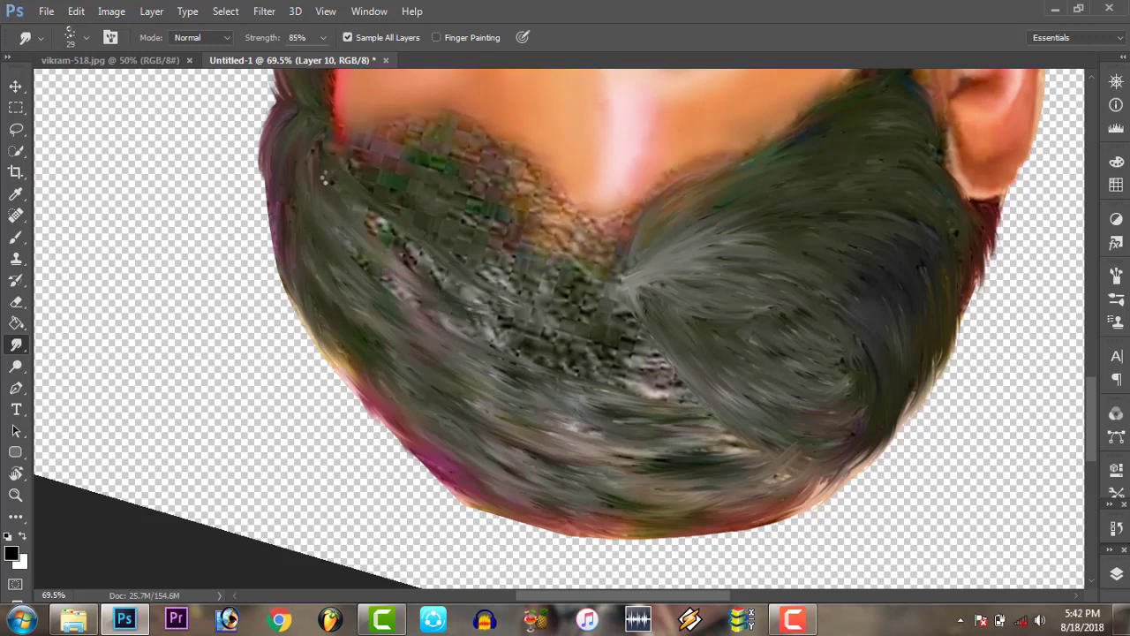
left_click_drag(503, 309, 340, 229)
left_click_drag(415, 282, 508, 333)
left_click_drag(379, 272, 530, 348)
left_click_drag(494, 309, 379, 234)
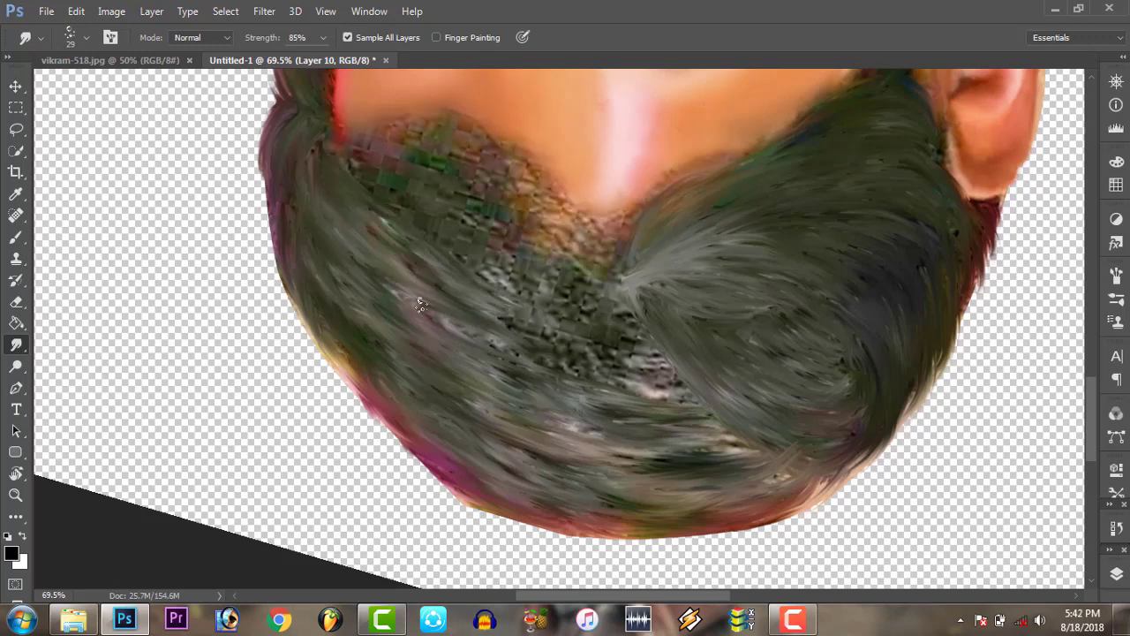
mouse_move(397, 287)
left_mouse_down()
mouse_move(680, 379)
mouse_move(529, 323)
mouse_move(677, 364)
mouse_move(592, 371)
mouse_move(732, 432)
mouse_move(775, 478)
left_mouse_up()
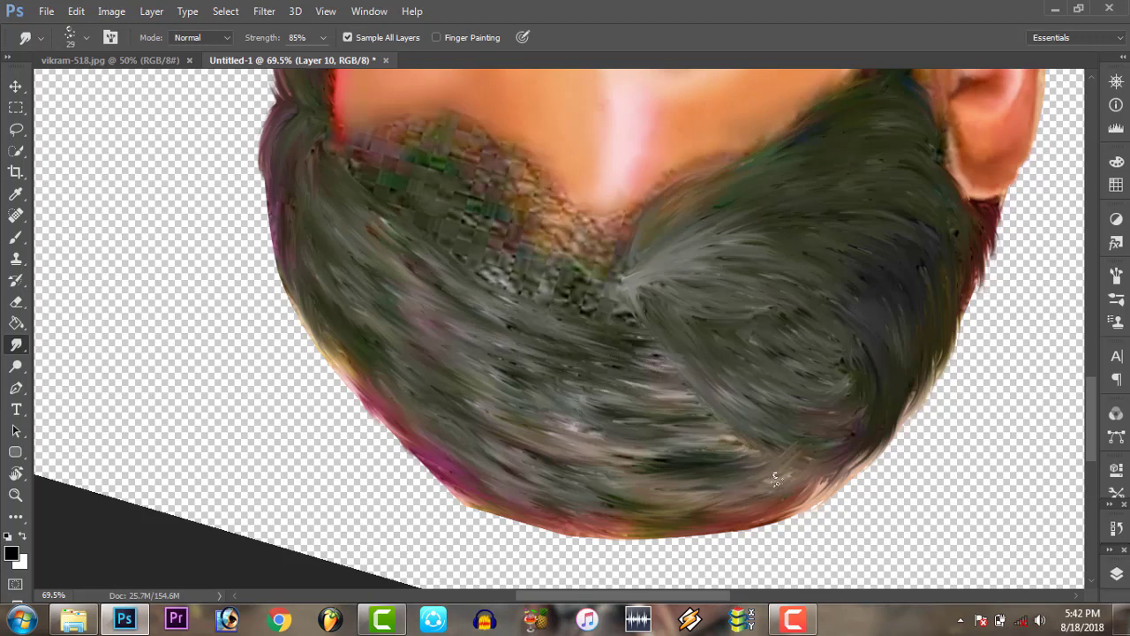
left_click_drag(574, 415, 512, 375)
mouse_move(345, 163)
left_mouse_down()
mouse_move(477, 247)
mouse_move(618, 315)
left_mouse_up()
Tilt the view about 30° and smudge the pixelated hairline toward the forehead into softer strands
key("r")
mouse_move(177, 441)
left_mouse_down()
mouse_move(1085, 252)
mouse_move(387, 372)
left_mouse_up()
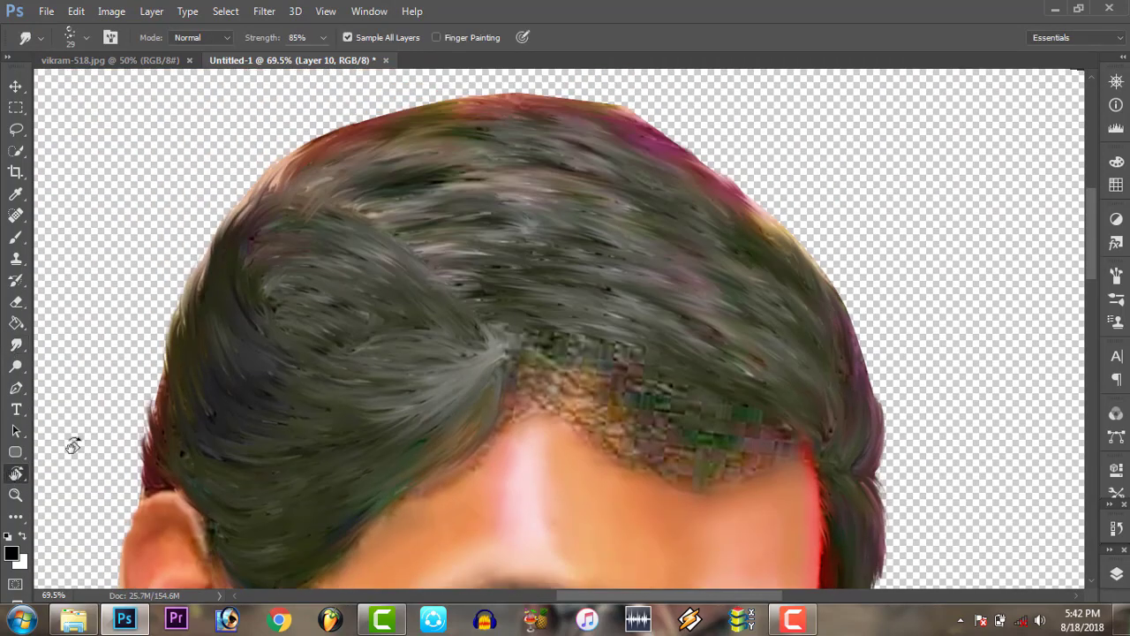
key("r")
left_click_drag(76, 447, 341, 429)
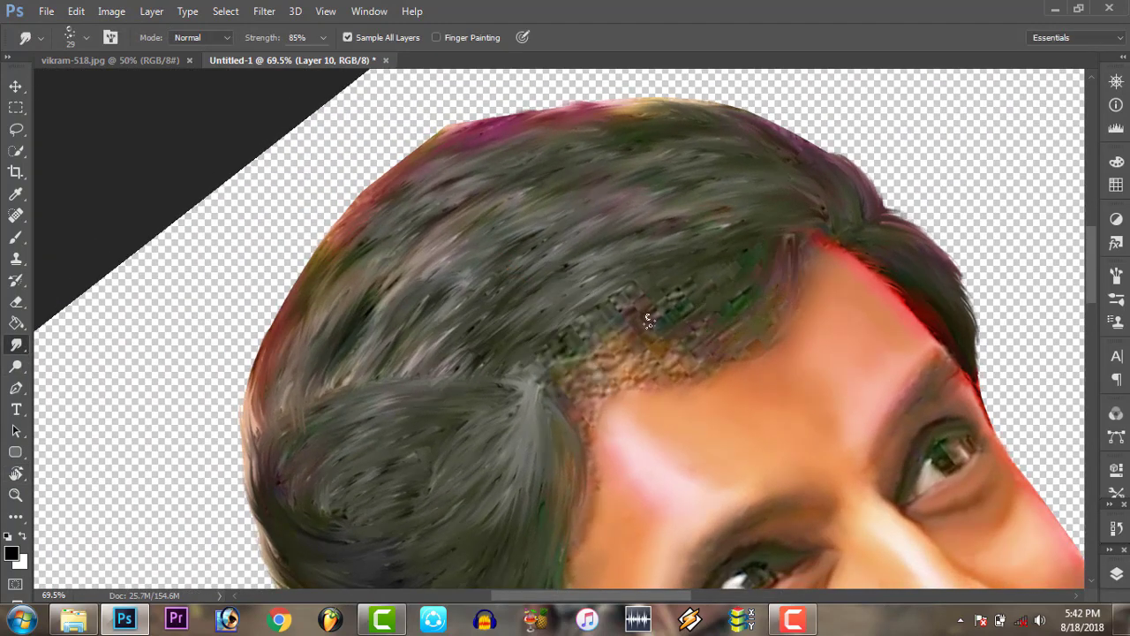
mouse_move(661, 298)
left_mouse_down()
mouse_move(506, 380)
mouse_move(606, 393)
mouse_move(561, 387)
left_mouse_up()
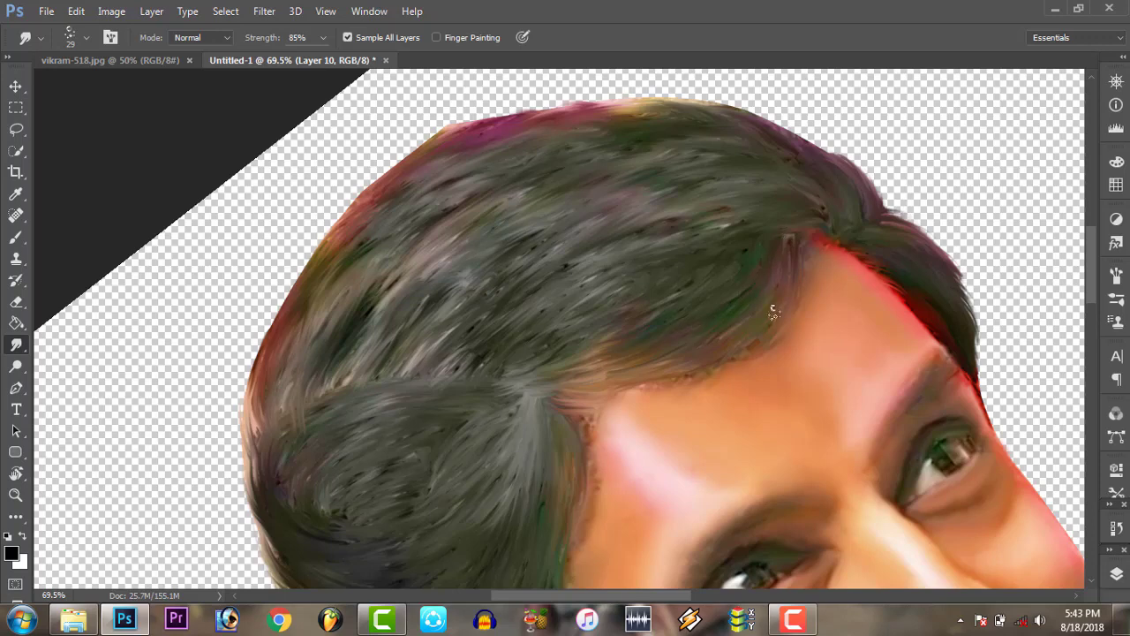
left_click_drag(654, 372, 599, 384)
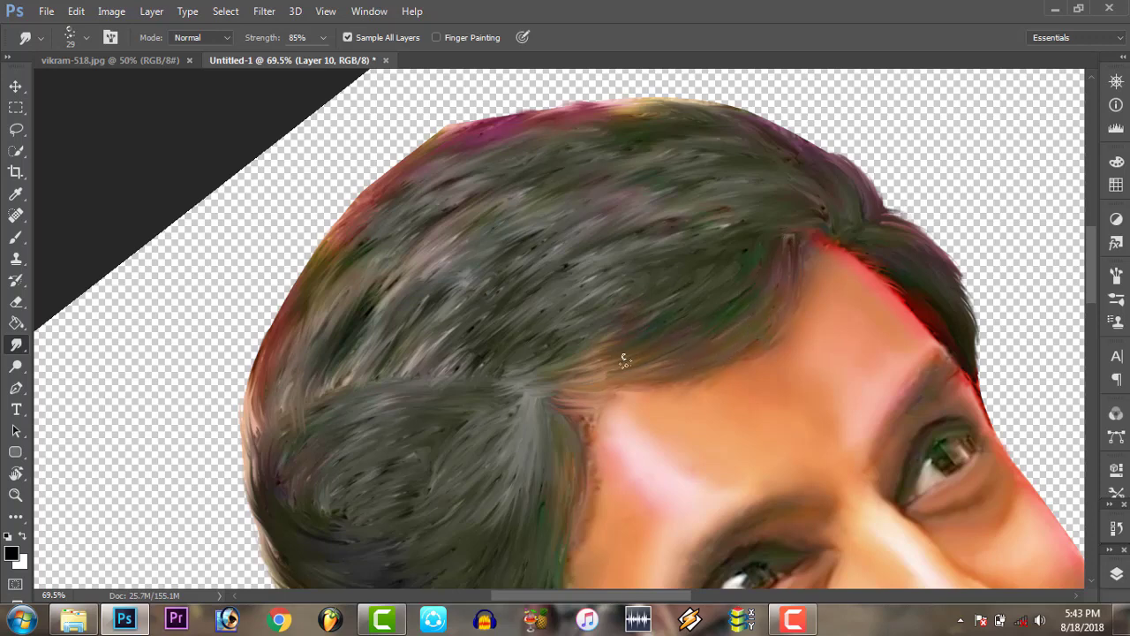
Straighten the view, then smudge the hair edge above the forehead, toward the ear, and across the upper hair
key("z")
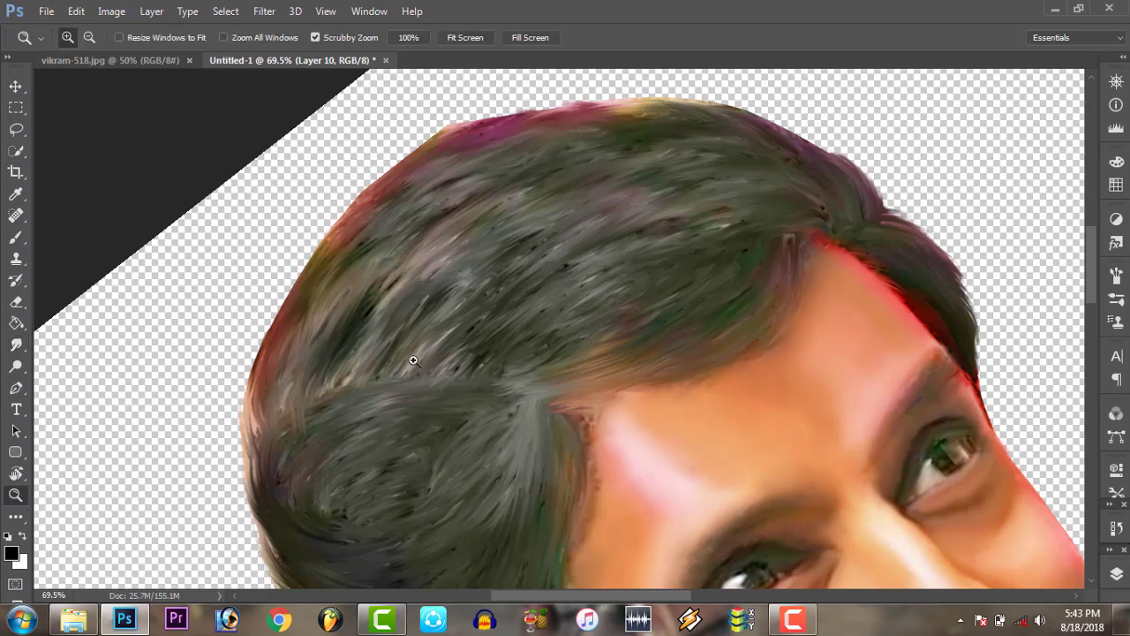
left_click(413, 359, "alt")
key("r")
mouse_move(144, 368)
left_mouse_down()
mouse_move(647, 214)
mouse_move(625, 188)
left_mouse_up()
key("z")
left_click(664, 250)
left_click(15, 345)
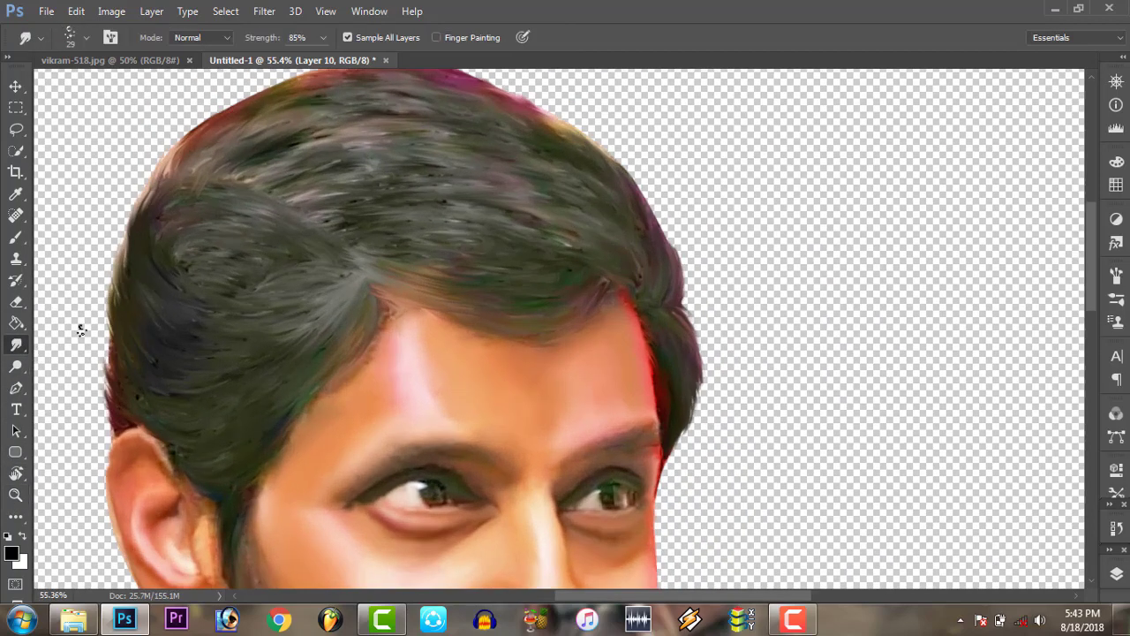
left_click_drag(395, 311, 371, 330)
mouse_move(332, 377)
left_mouse_down()
mouse_move(254, 486)
mouse_move(107, 398)
mouse_move(109, 319)
left_mouse_up()
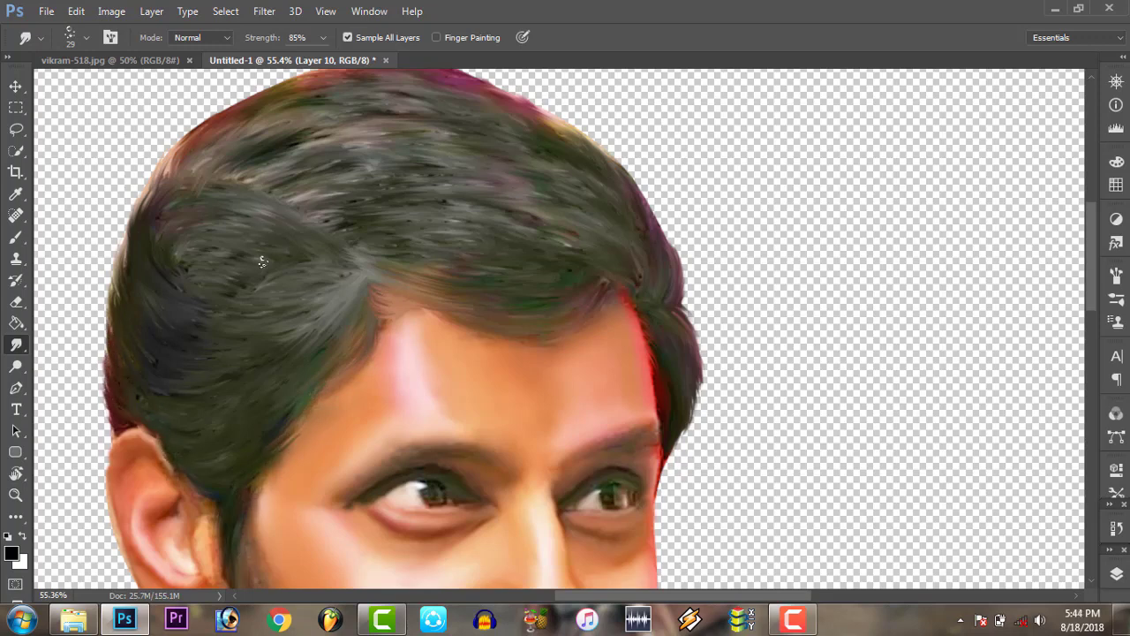
left_click_drag(574, 248, 468, 235)
left_click_drag(315, 213, 588, 170)
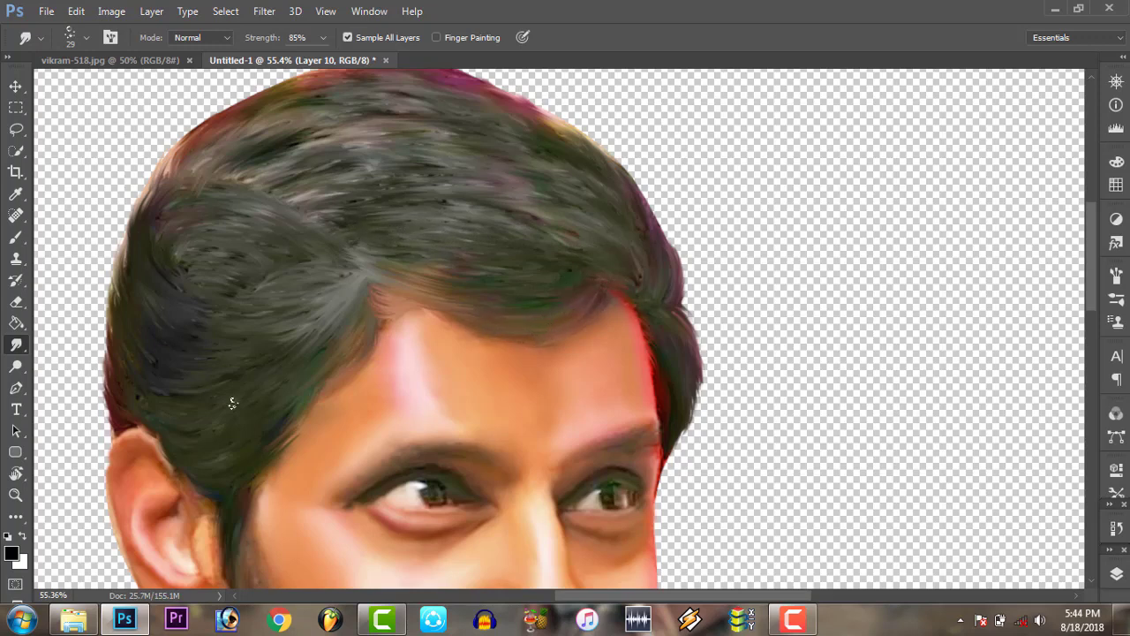
Zoom out, show the Layers panel, and toggle Layer 10 and Layer 9 visibility off and on
key("z")
left_click_drag(424, 303, 353, 303)
left_click(1116, 574)
left_click(915, 213)
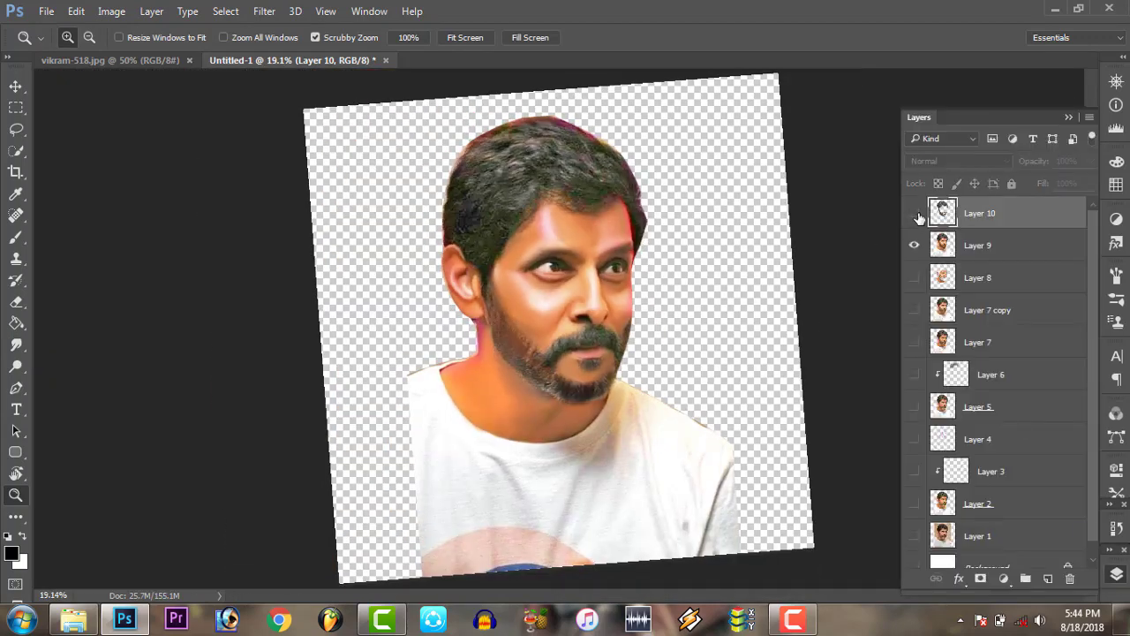
left_click(914, 213)
left_click(915, 245)
left_click(915, 245)
Compare before and after by toggling Layer 10 twice, leaving it visible, then zoom on the hair and face
left_click(915, 212)
left_click(914, 213)
left_click(915, 213)
left_click(915, 212)
left_click_drag(573, 151, 704, 228)
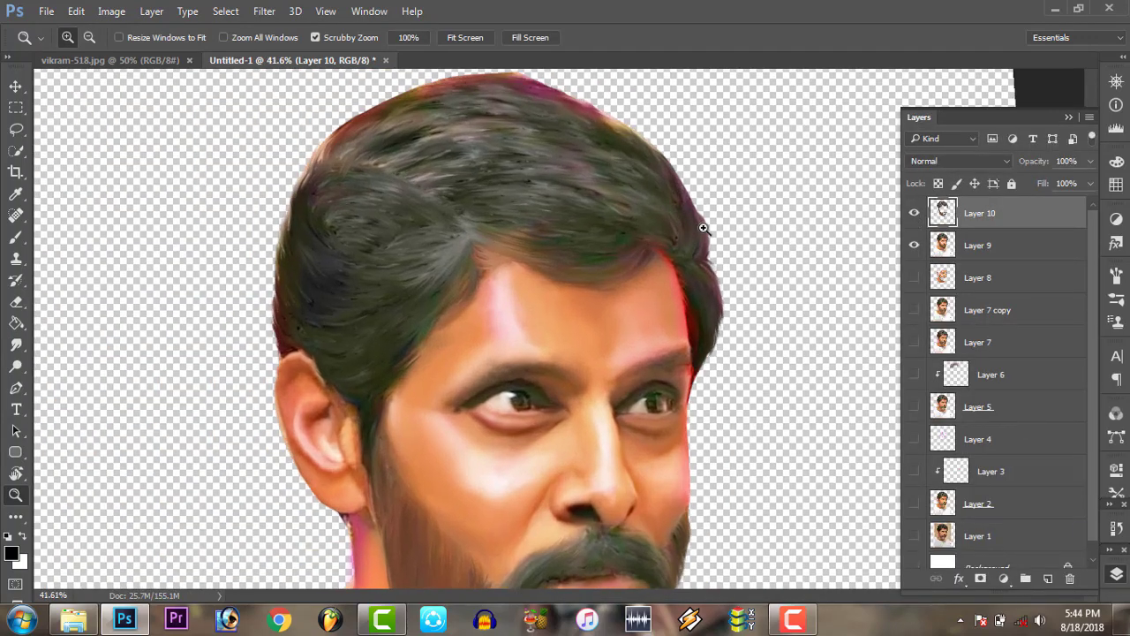
scroll(703, 228, "right", 2)
left_click(16, 344)
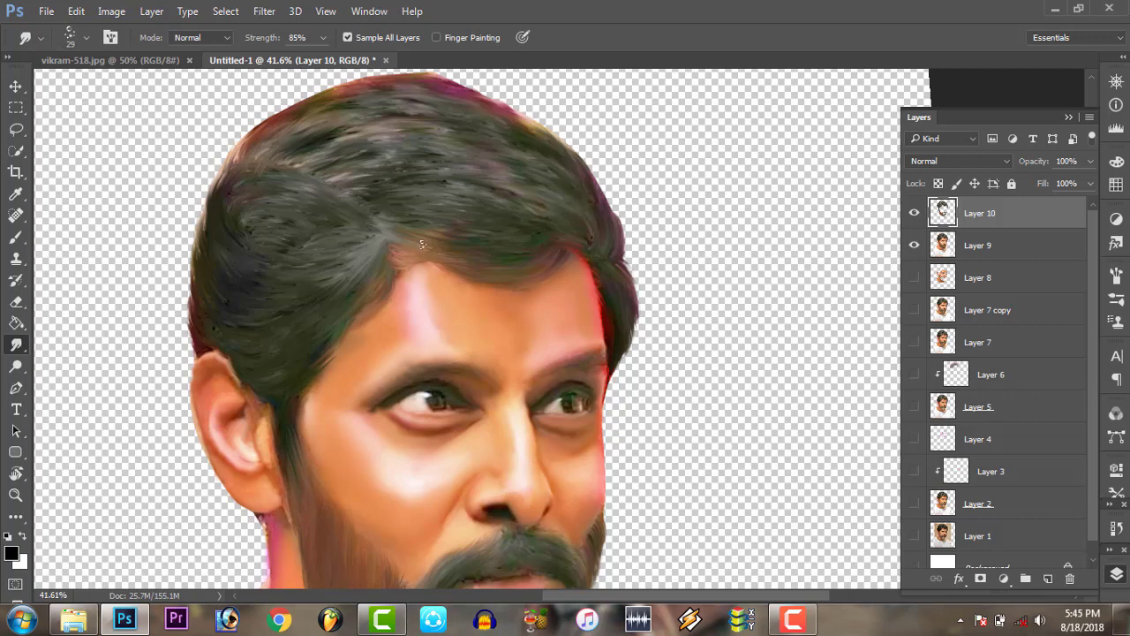
Enlarge the smudge brush to 64 px and smear the hair on top of the head toward the left
right_click(507, 159)
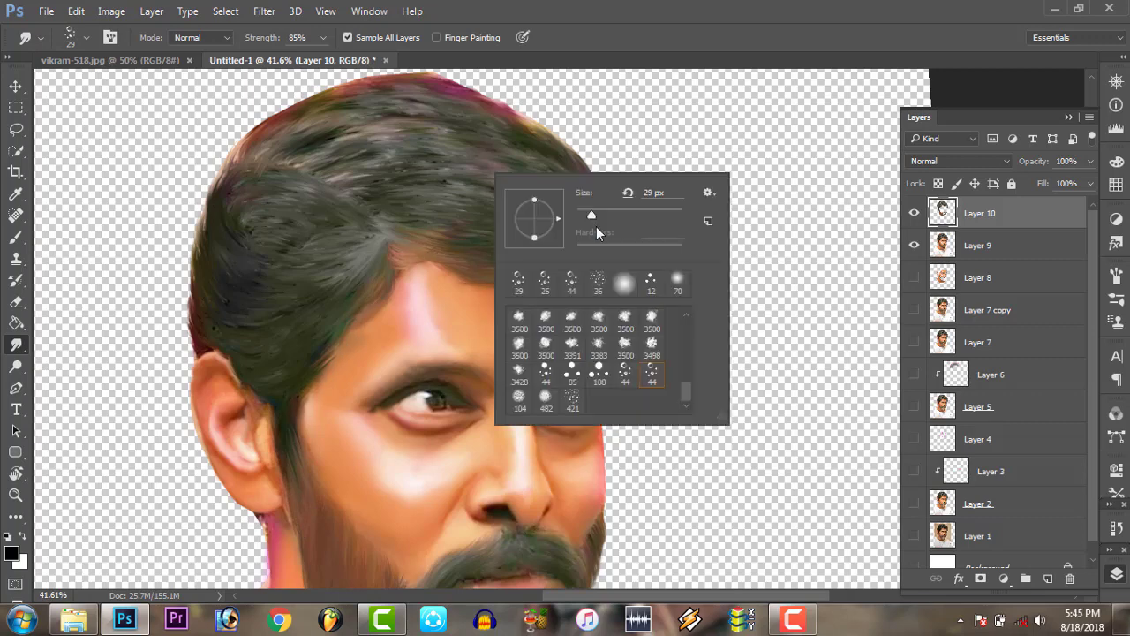
left_click(580, 396)
key("Return")
left_click_drag(388, 161, 442, 142)
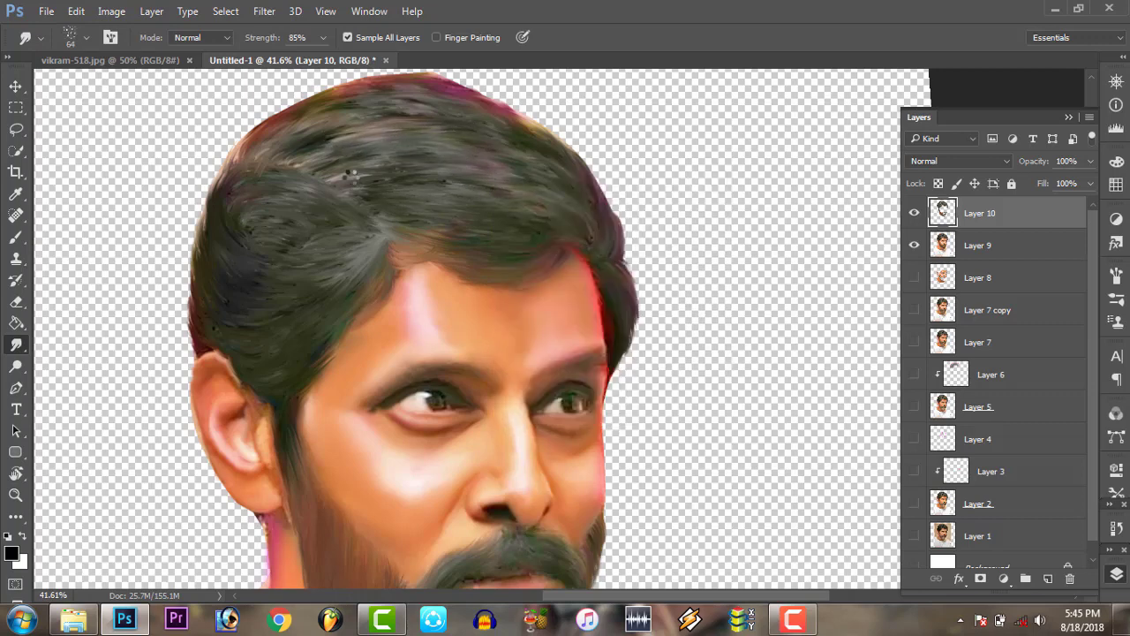
left_click_drag(360, 177, 340, 181)
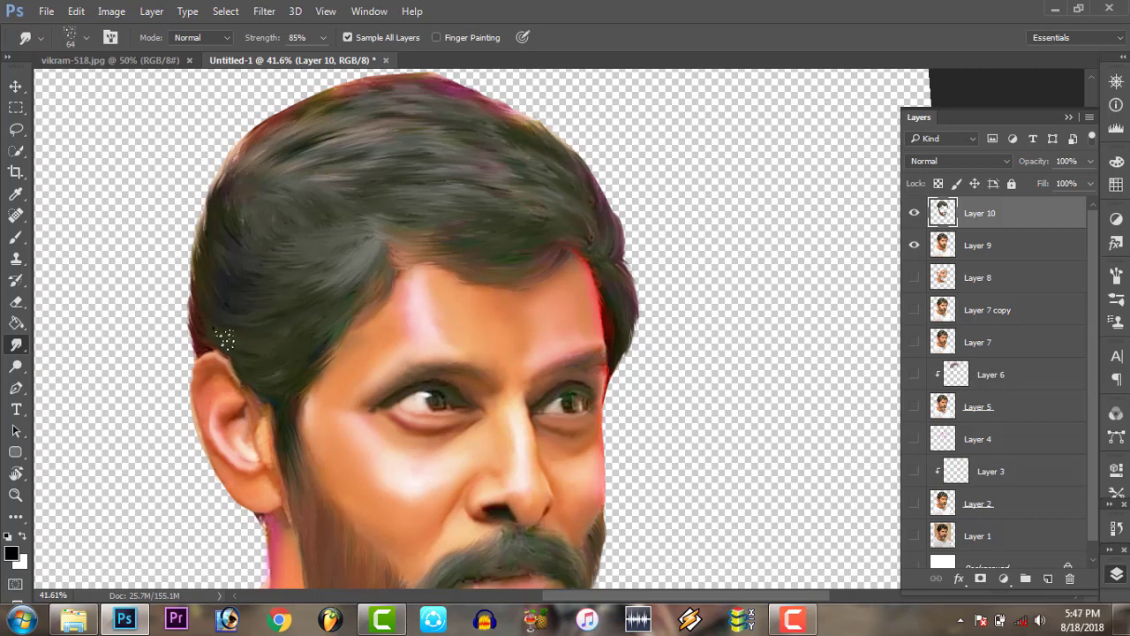
key("z")
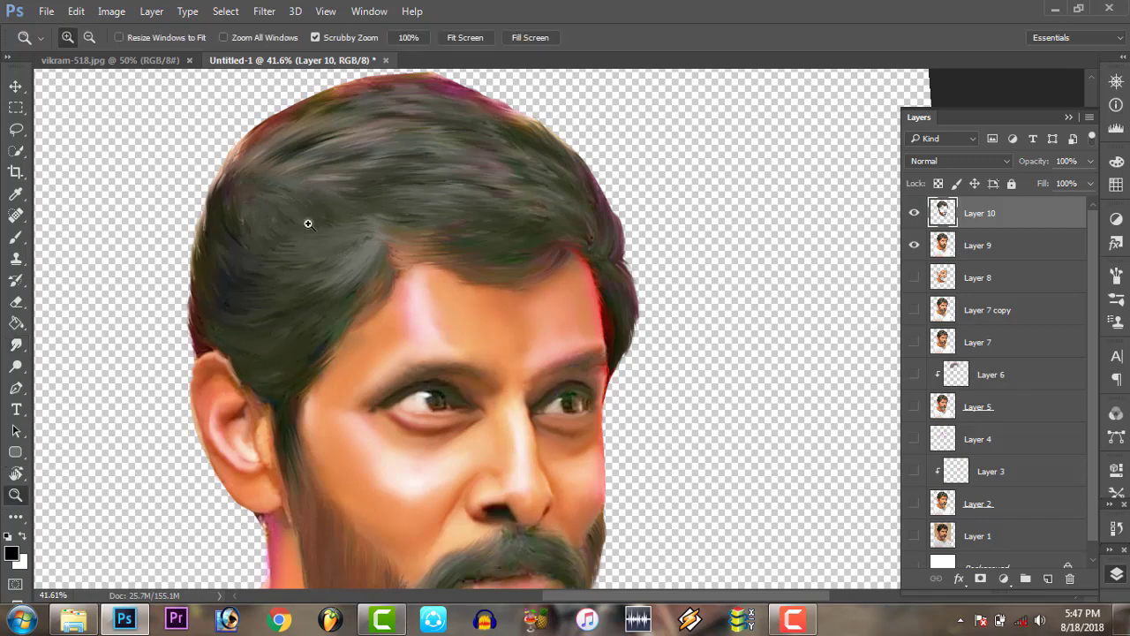
mouse_move(579, 185)
left_mouse_down()
mouse_move(530, 147)
mouse_move(610, 168)
left_mouse_up()
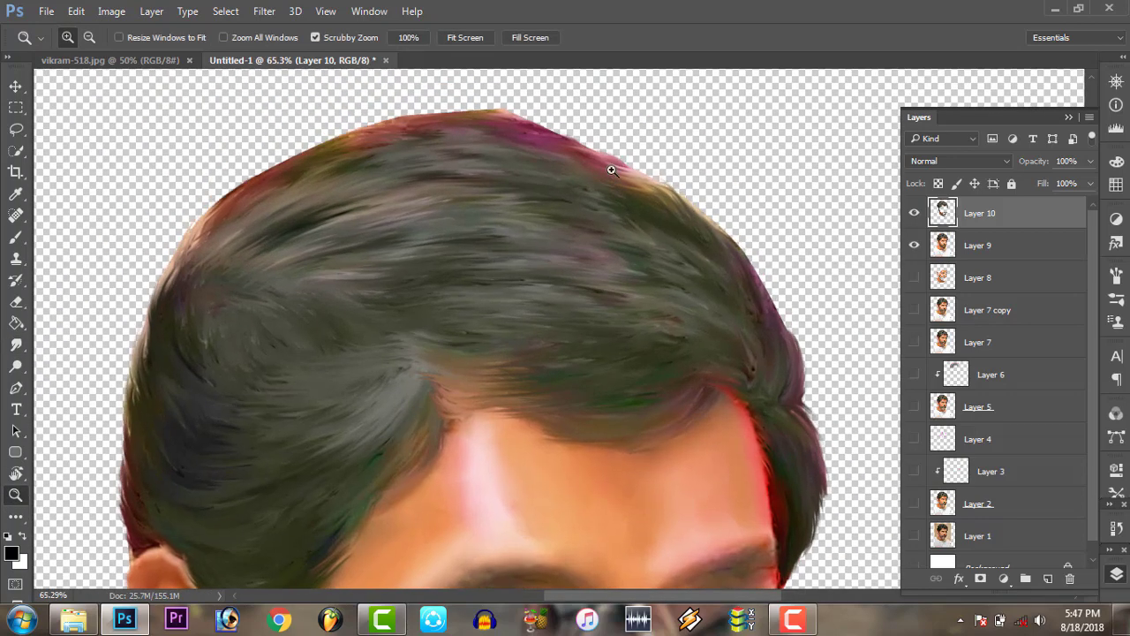
Shrink the smudge brush to 4 px and raise smudge strength to 100%
key("r")
right_click(328, 239)
left_click_drag(453, 274, 429, 274)
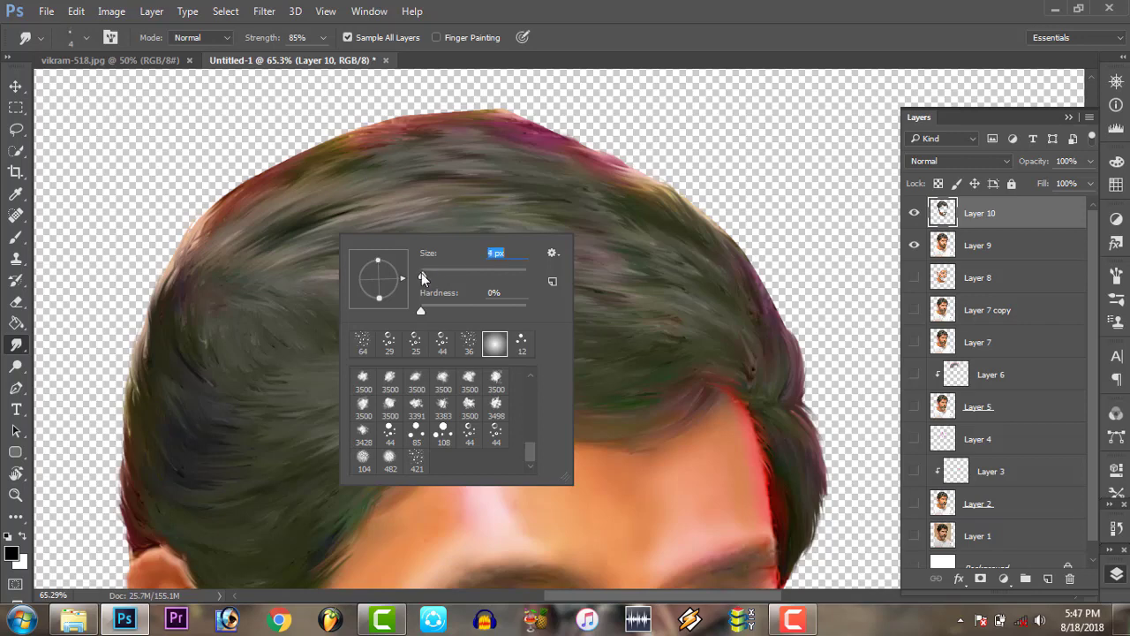
key("Return")
left_click_drag(258, 41, 274, 41)
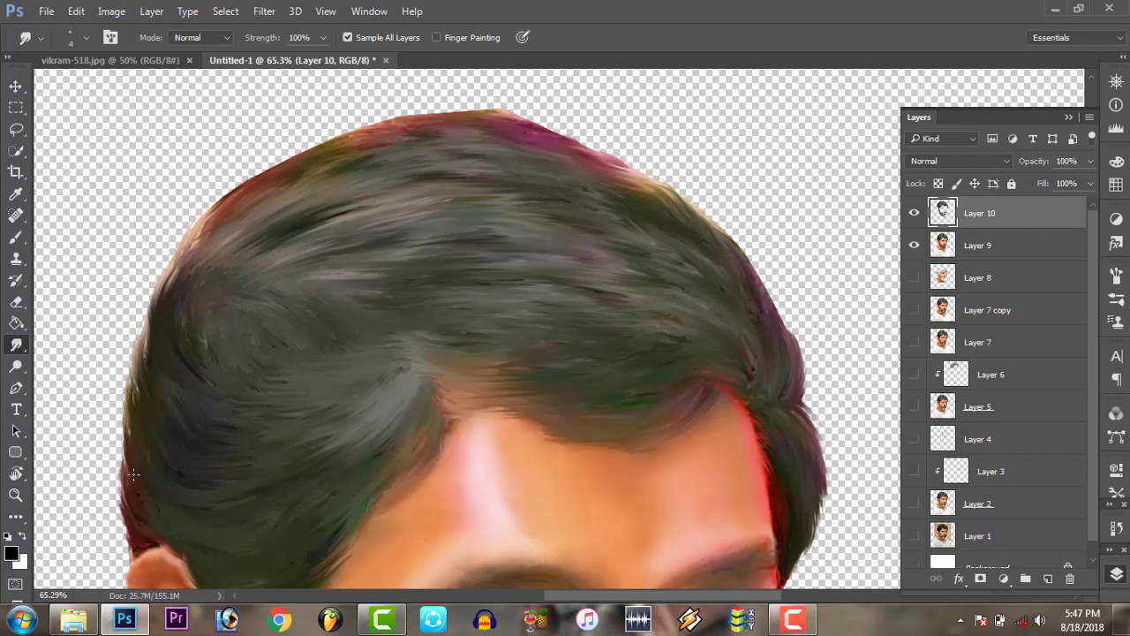
Pull fine hair strands out from the left and upper-left hair edges, redoing one stroke
left_click_drag(128, 389, 146, 351)
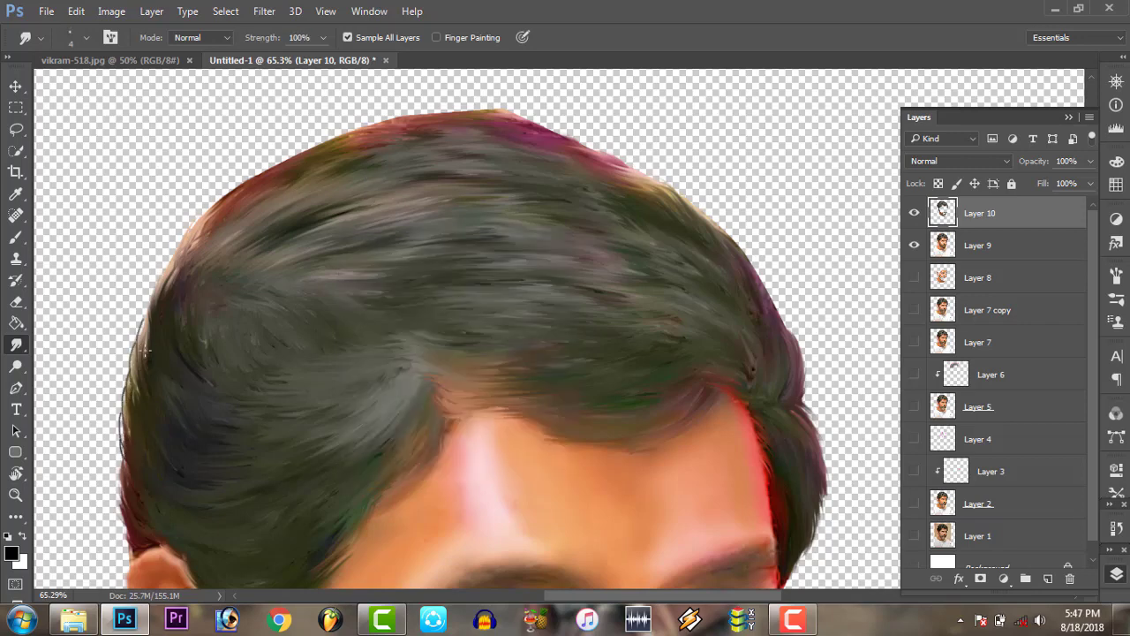
left_click_drag(122, 462, 120, 441)
left_click_drag(118, 510, 117, 447)
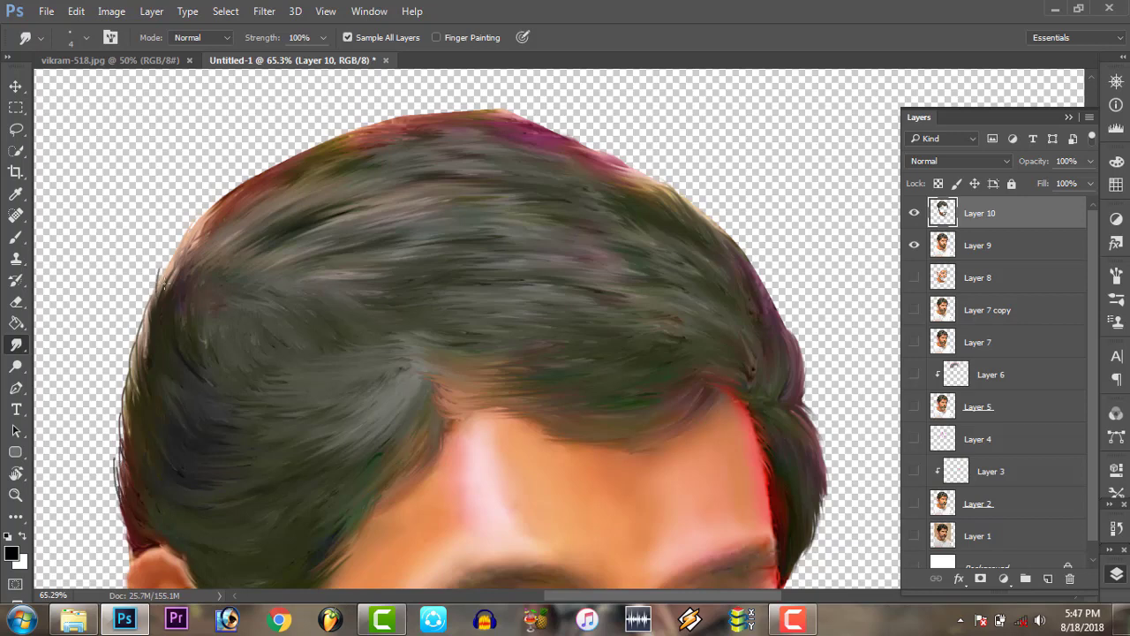
left_click_drag(177, 252, 126, 230)
key("ctrl+z")
left_click_drag(181, 254, 129, 263)
left_click_drag(187, 251, 208, 201)
Zoom in on the top of the hair and pull thin strands along the top edge
key("z")
right_click(248, 275)
left_click(274, 284)
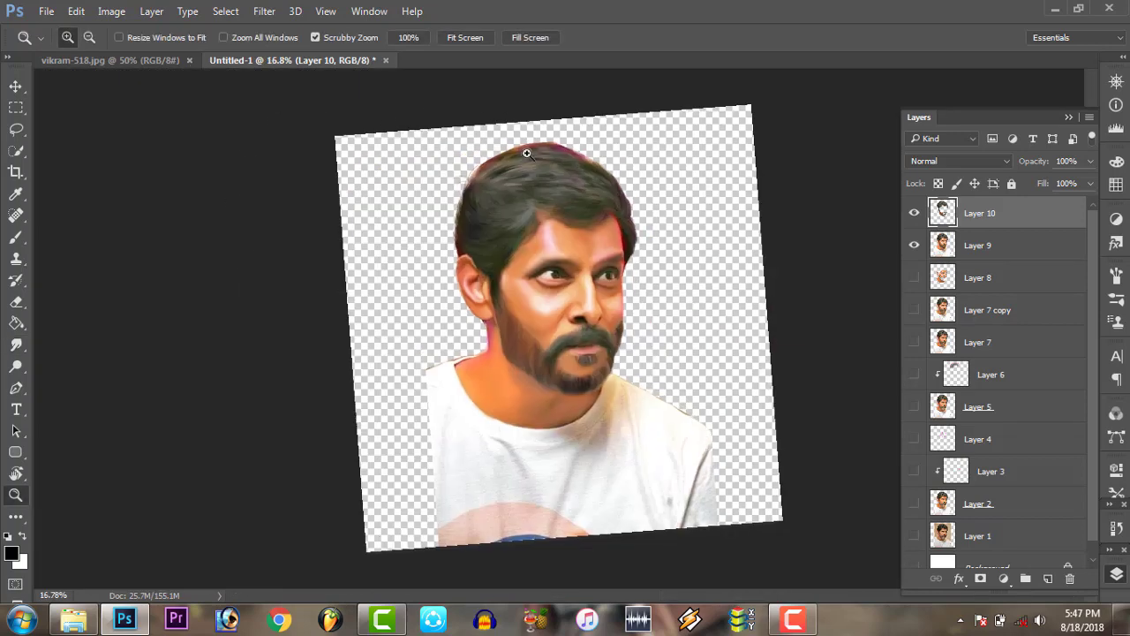
left_click_drag(521, 151, 542, 189)
left_click(16, 345)
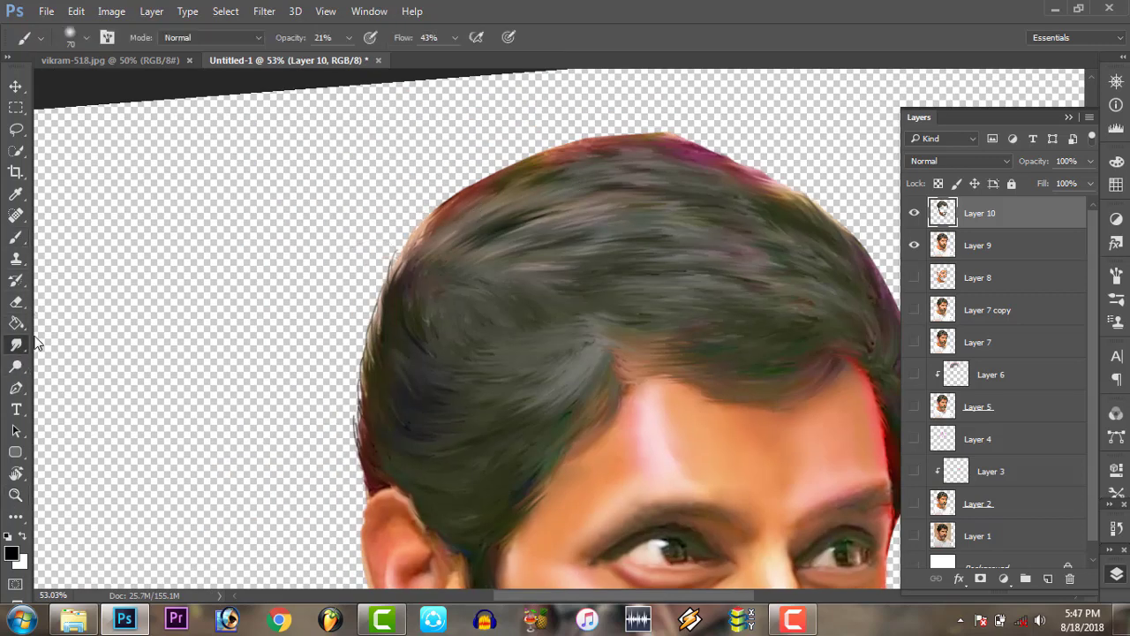
left_click_drag(659, 142, 539, 145)
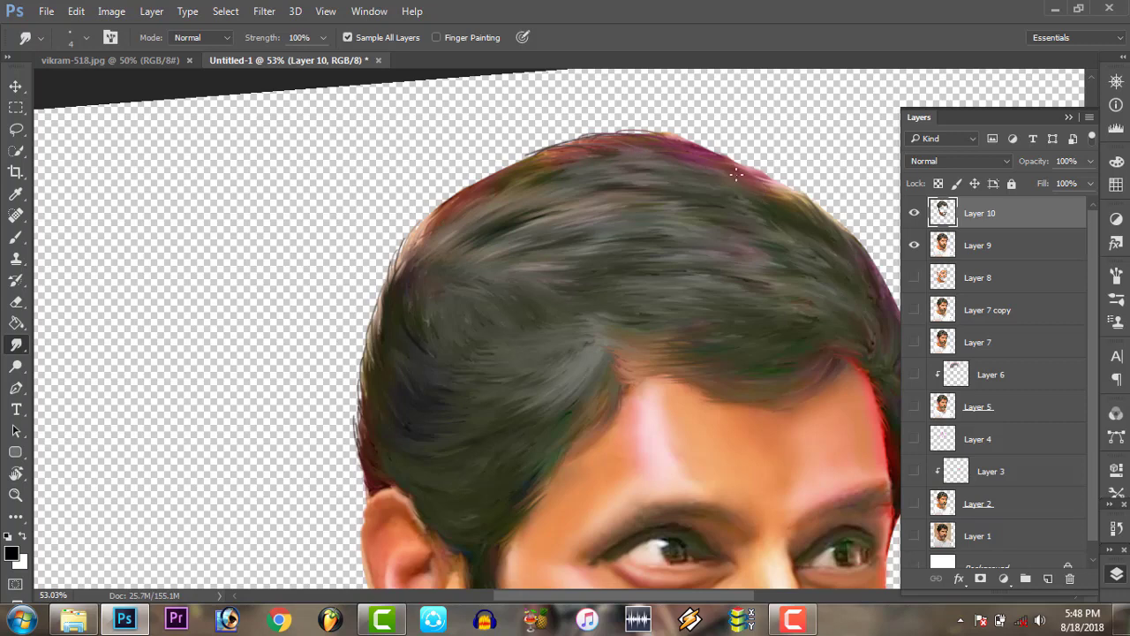
left_click_drag(736, 174, 695, 148)
mouse_move(469, 187)
left_mouse_down()
mouse_move(435, 214)
mouse_move(510, 171)
left_mouse_up()
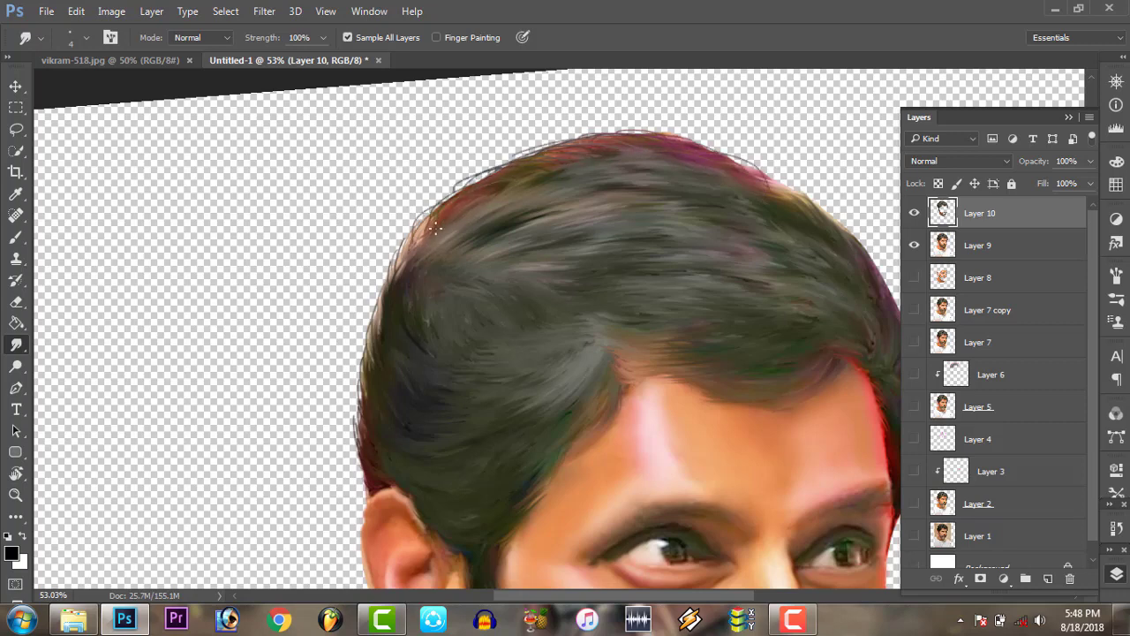
Rotate the canvas to work along the hair top and lower smudge strength to 91%
key("z")
right_click(612, 298)
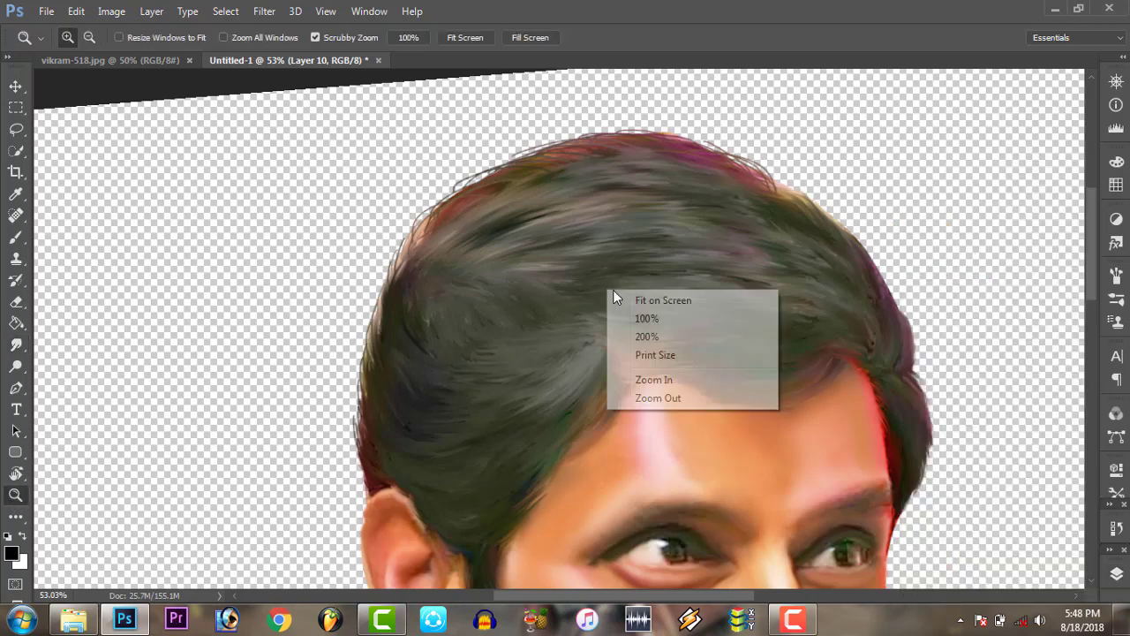
left_click(662, 300)
left_click_drag(668, 147, 654, 185)
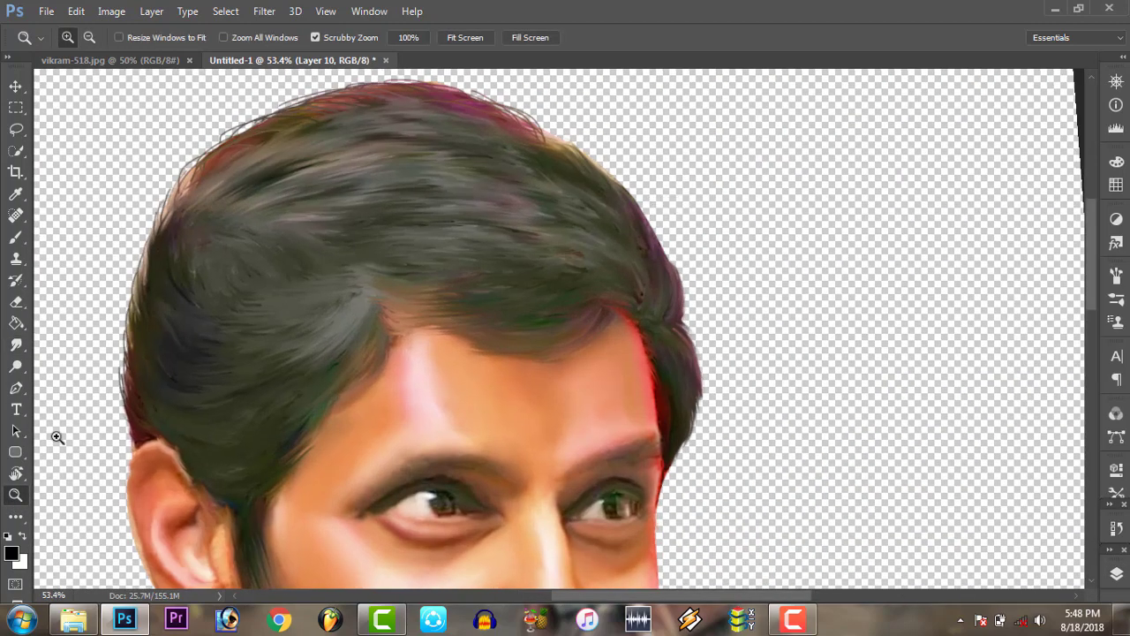
key("r")
left_click_drag(565, 204, 405, 183)
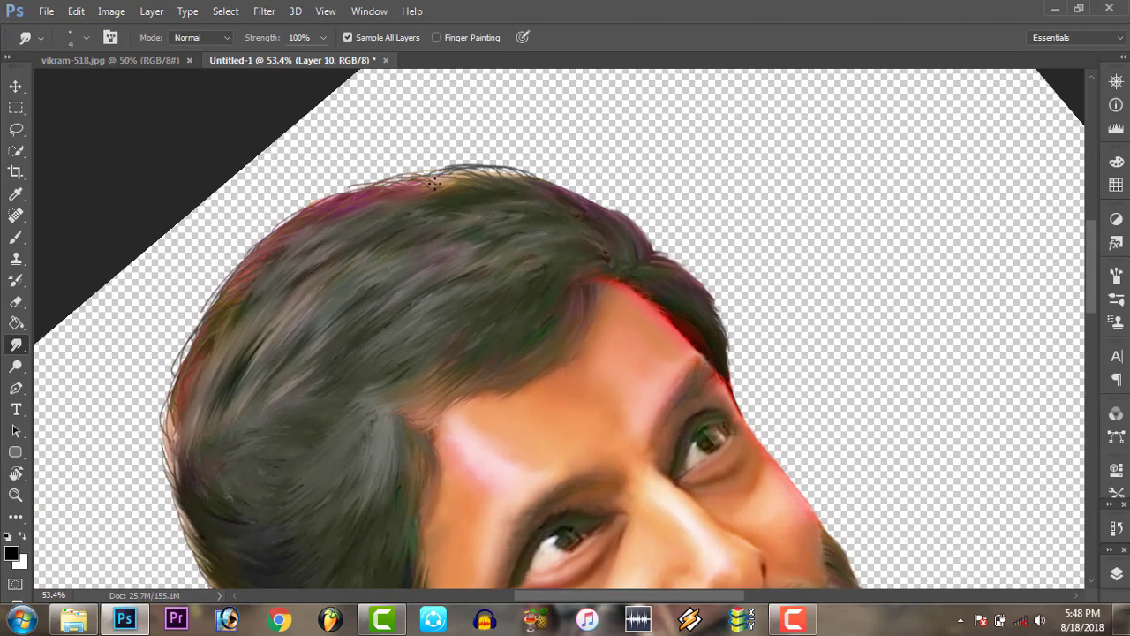
key("z")
mouse_move(326, 276)
left_mouse_down()
mouse_move(348, 297)
mouse_move(595, 212)
mouse_move(535, 216)
left_mouse_up()
left_click(16, 344)
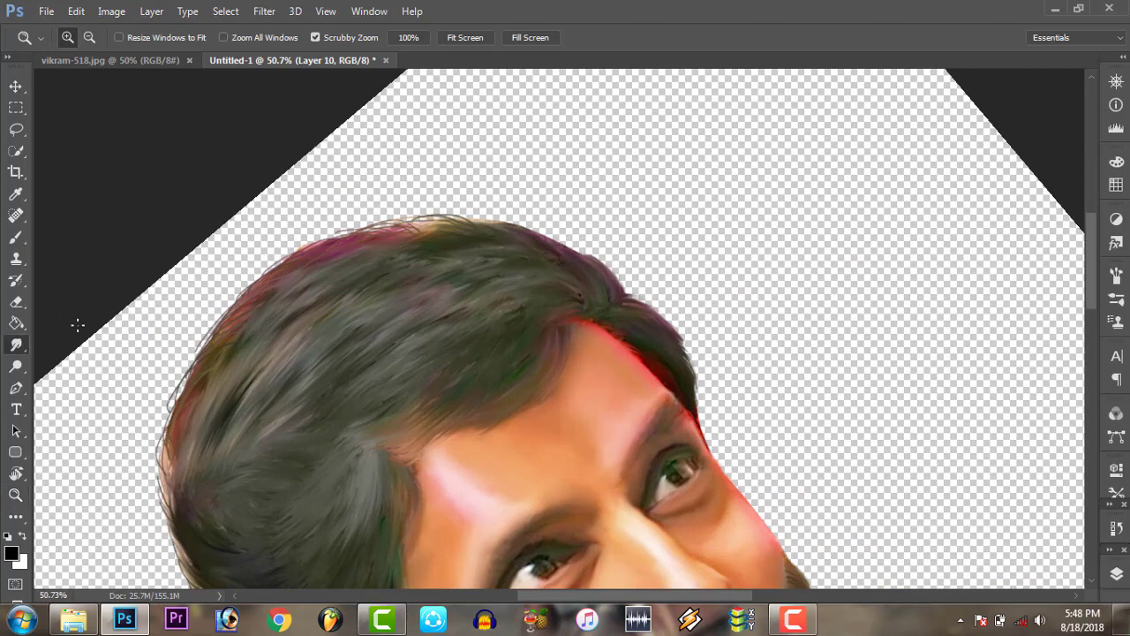
left_click_drag(266, 41, 257, 40)
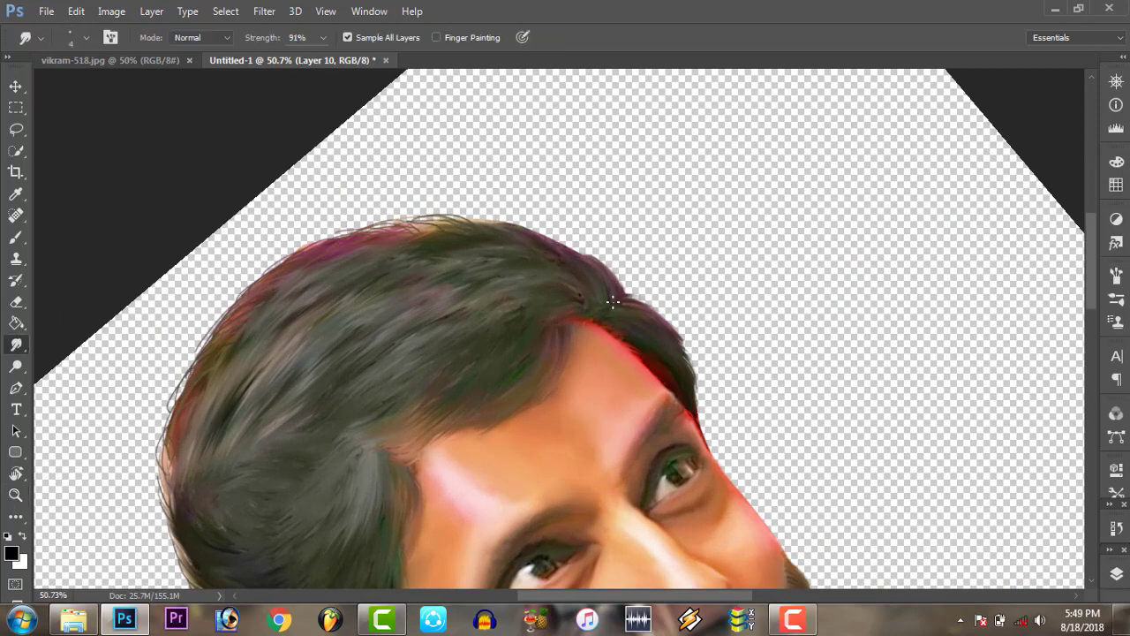
Pull wispy strands out from the right and upper hair edges, including one long strand
left_click_drag(645, 318, 570, 282)
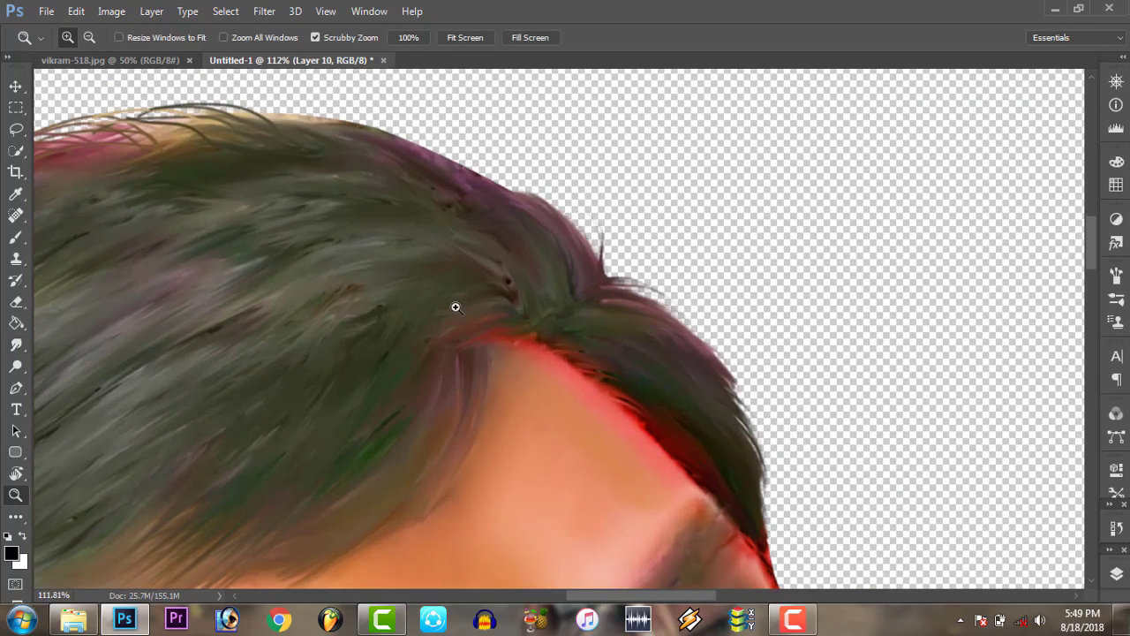
left_click_drag(265, 37, 276, 38)
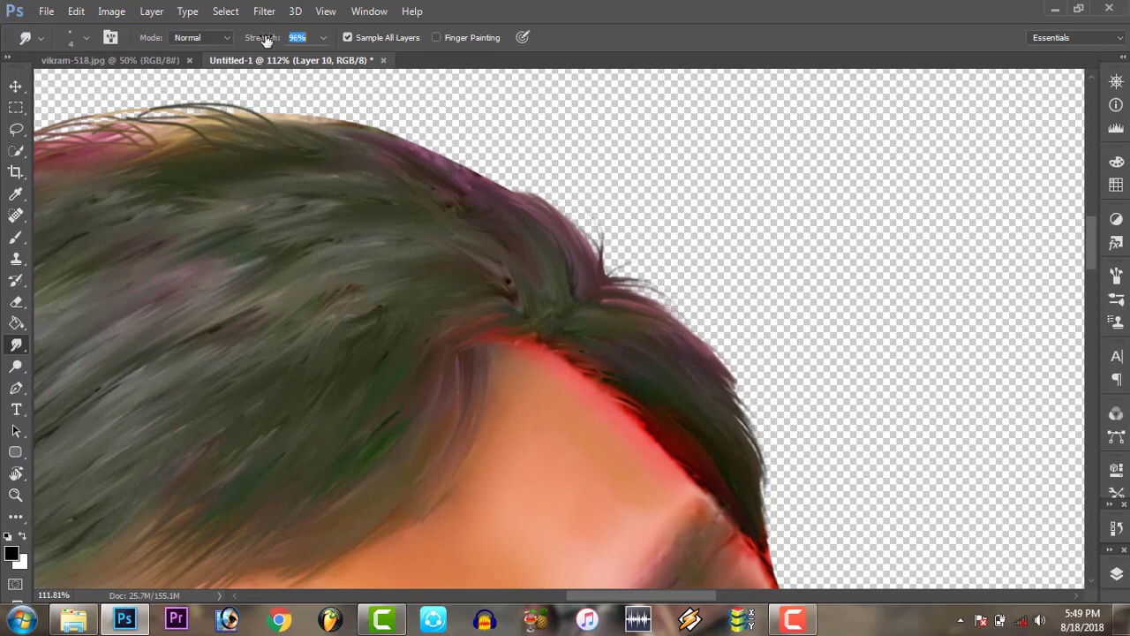
left_click_drag(603, 264, 574, 206)
mouse_move(608, 275)
left_mouse_down()
mouse_move(686, 313)
mouse_move(741, 265)
left_mouse_up()
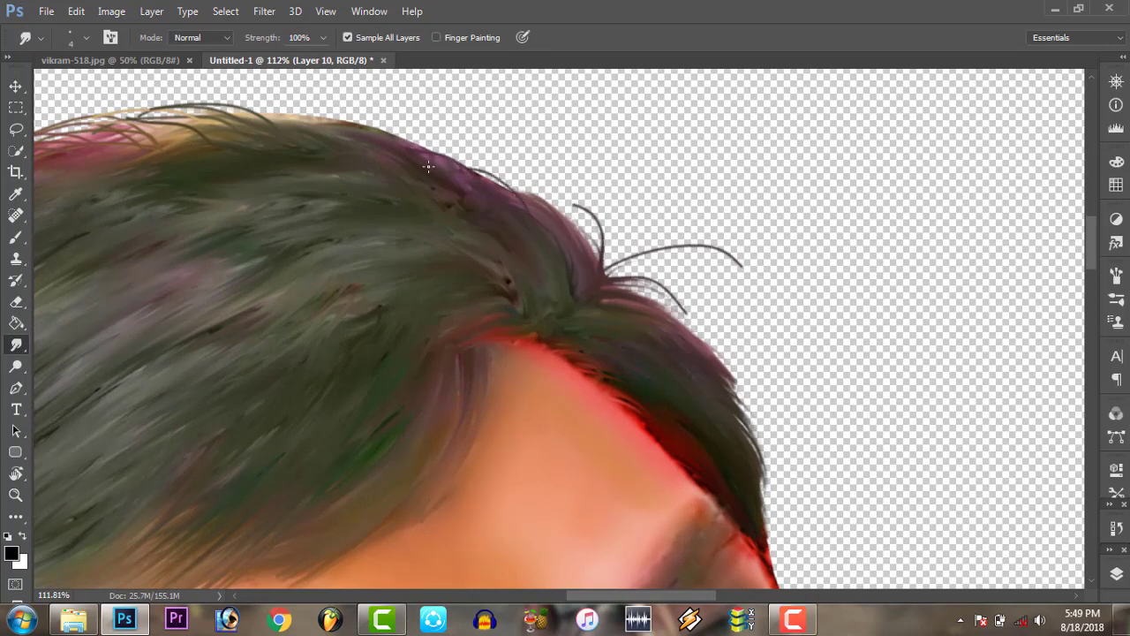
left_click_drag(529, 216, 271, 115)
left_click_drag(524, 228, 466, 164)
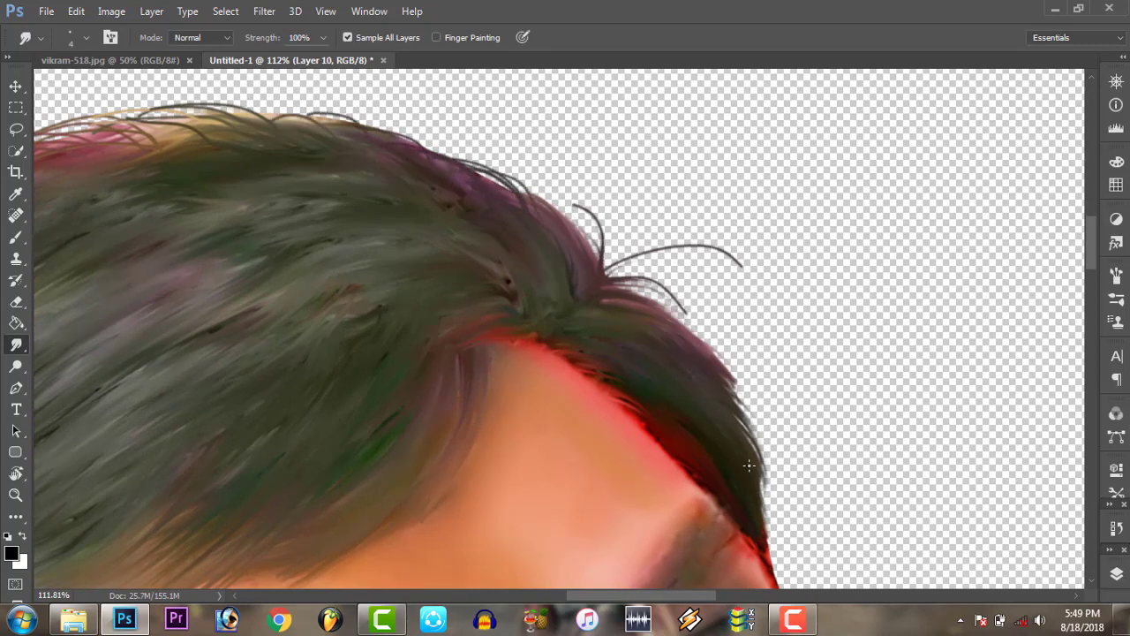
Erase the stray long hair strand with the Eraser
key("z")
key("ctrl+minus")
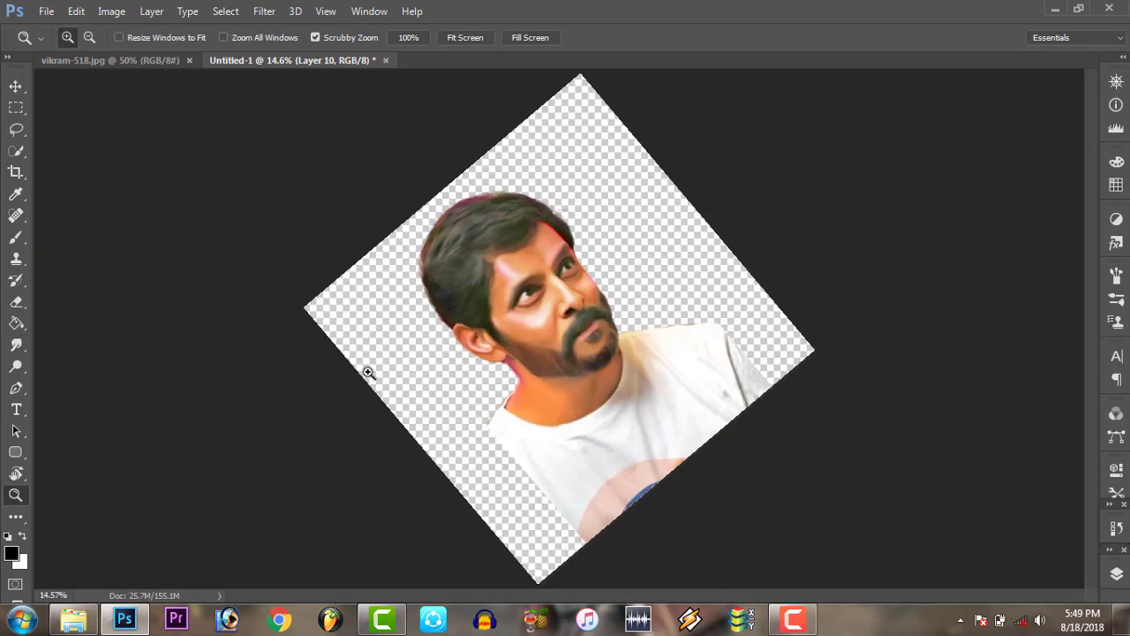
left_click_drag(366, 374, 628, 231)
key("e")
left_click_drag(595, 270, 540, 279)
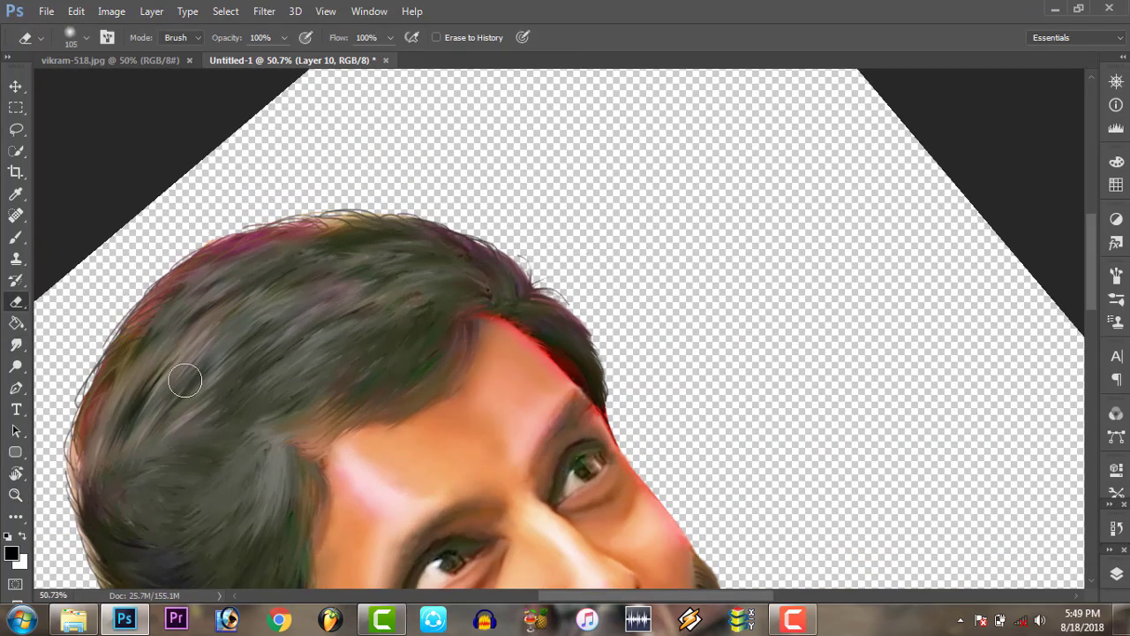
Turn the canvas view nearly upright and zoom in on the portrait
key("z")
key("ctrl+0")
key("r")
left_click_drag(650, 265, 182, 453)
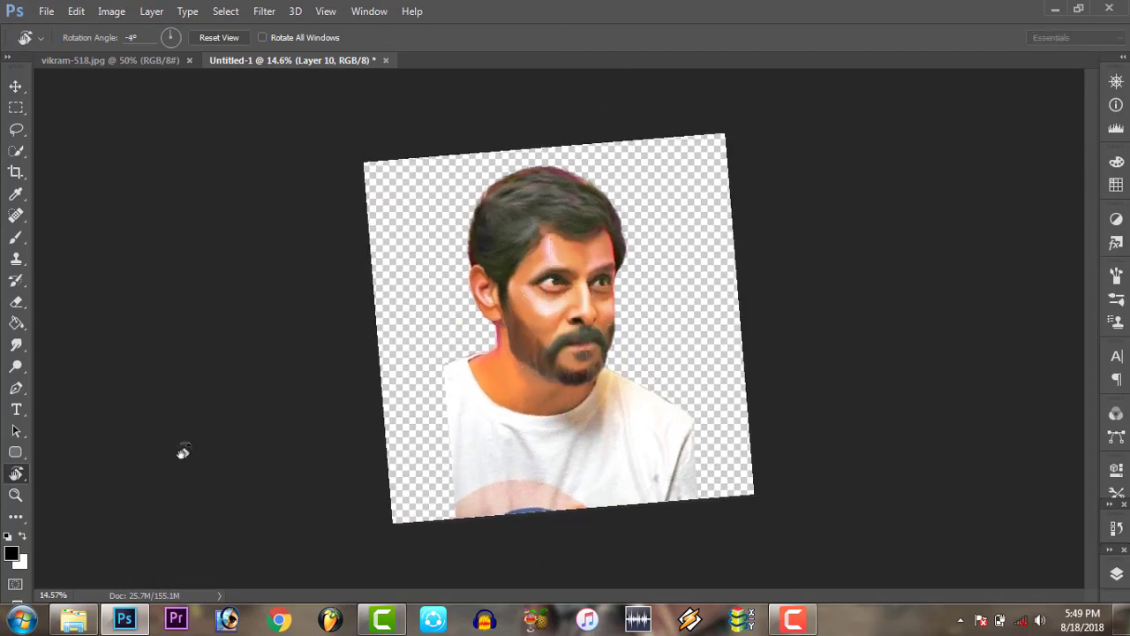
key("z")
left_click_drag(630, 275, 651, 247)
Toggle Layer 9 off and back on, then set Smudge strength to 93%
left_click(1116, 573)
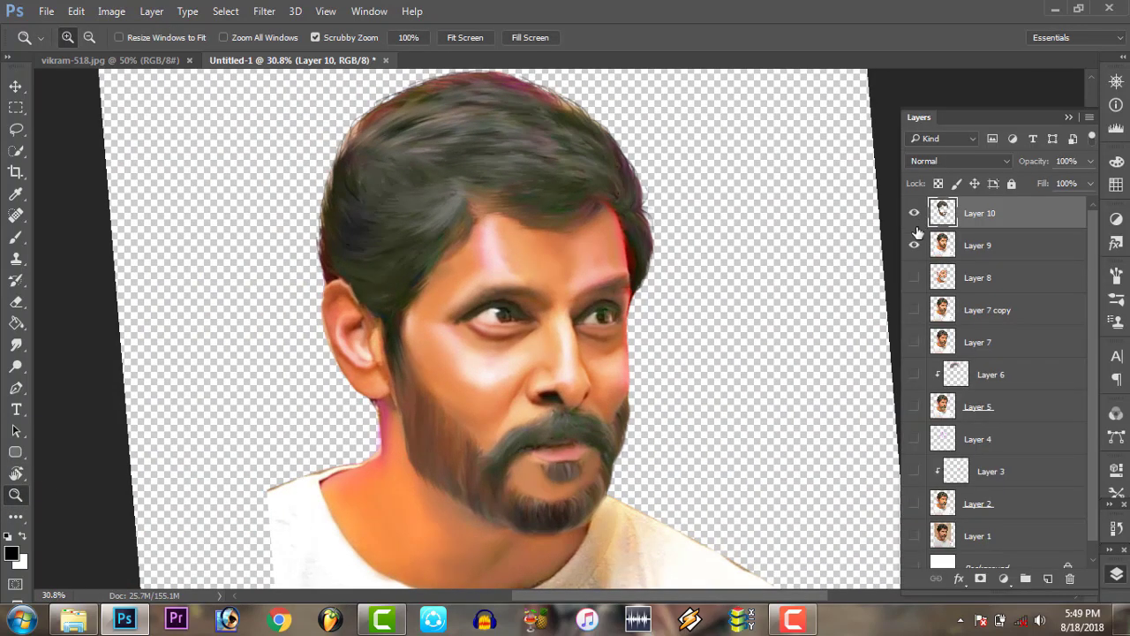
left_click(914, 246)
left_click(914, 247)
left_click_drag(604, 240, 635, 241)
left_click(16, 344)
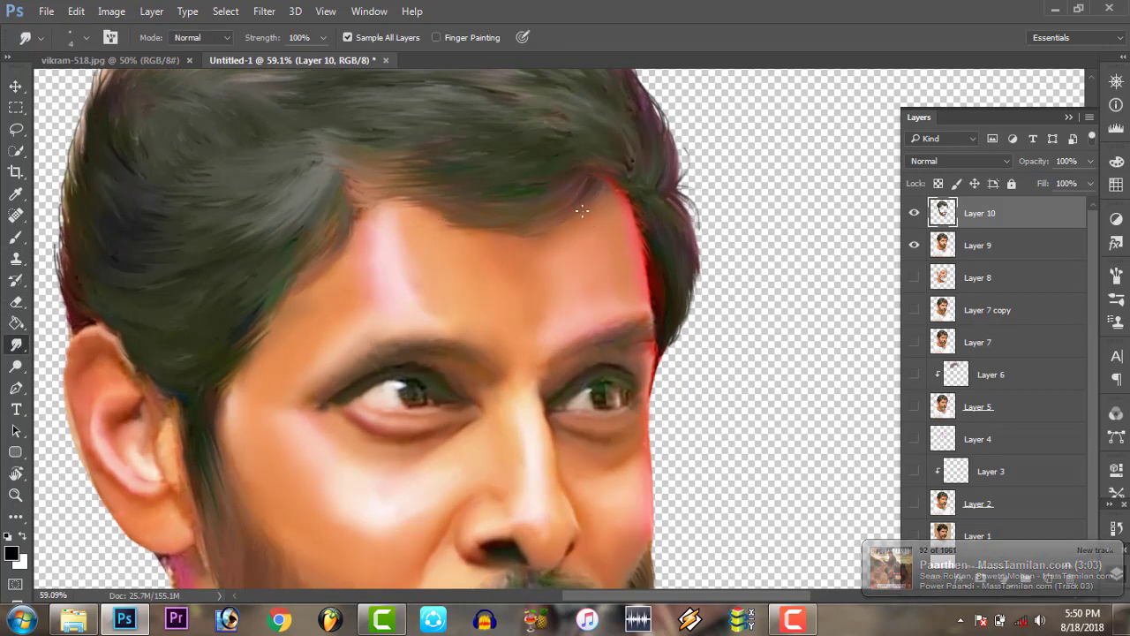
left_click_drag(271, 39, 264, 39)
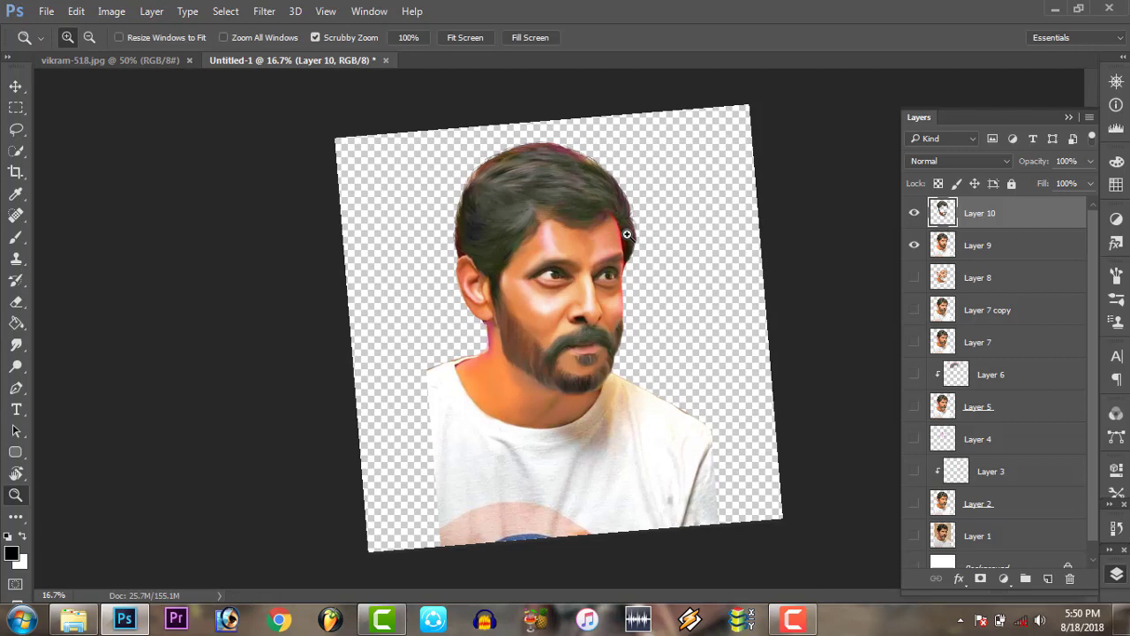
Reframe the view on the forehead and check the Eraser brush settings
left_click_drag(547, 203, 495, 232)
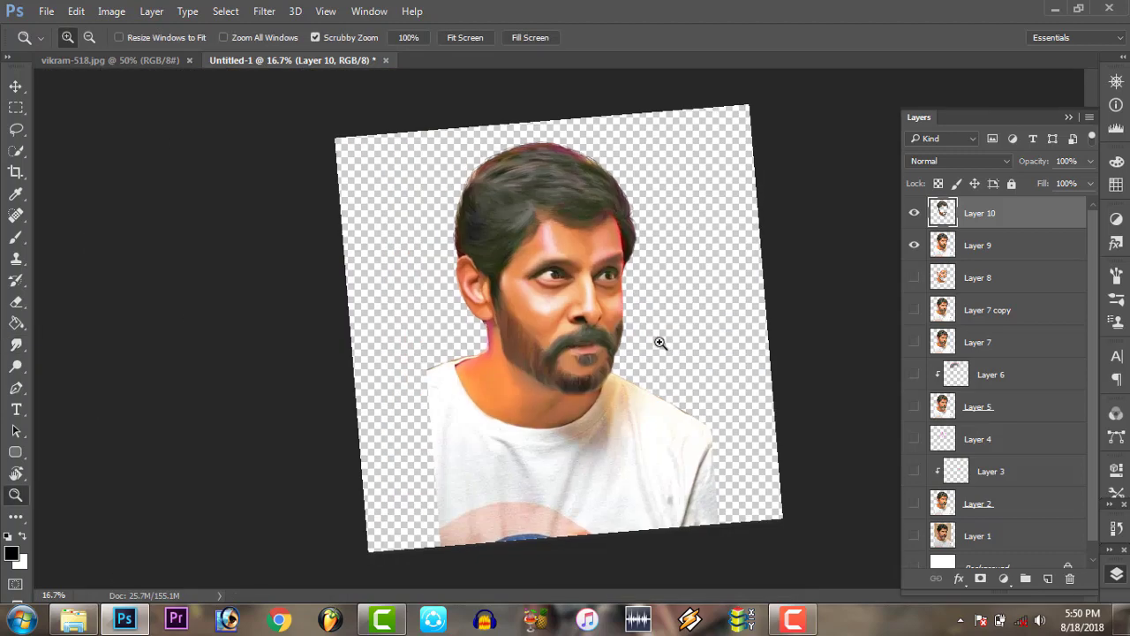
left_click_drag(661, 338, 562, 207)
key("e")
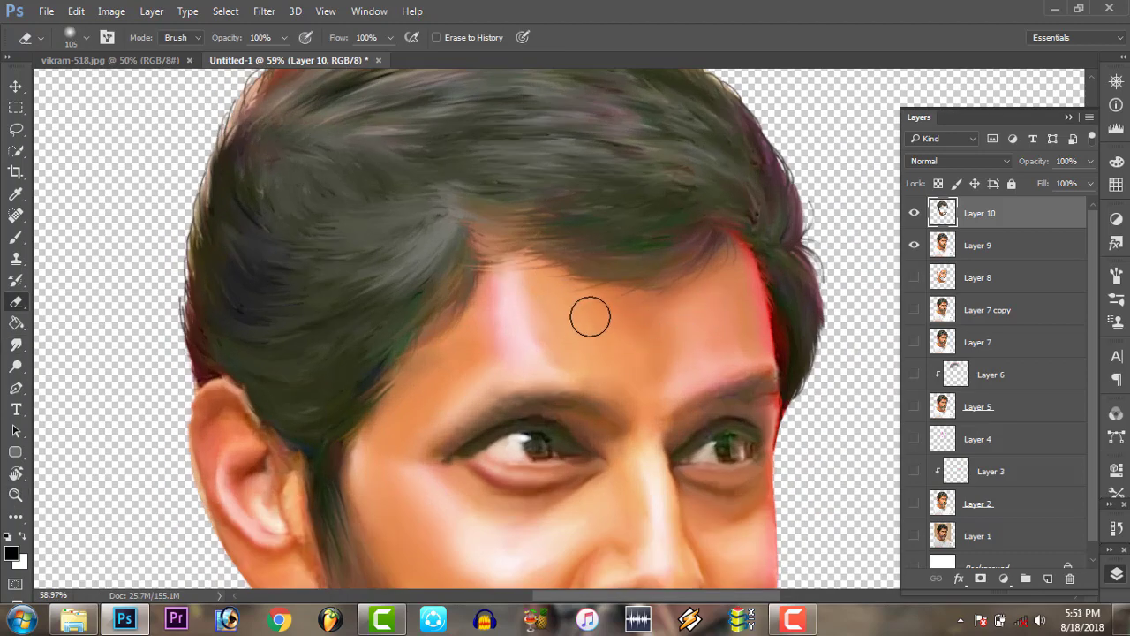
right_click(543, 328)
left_click(580, 326)
scroll(580, 245, "up", 3)
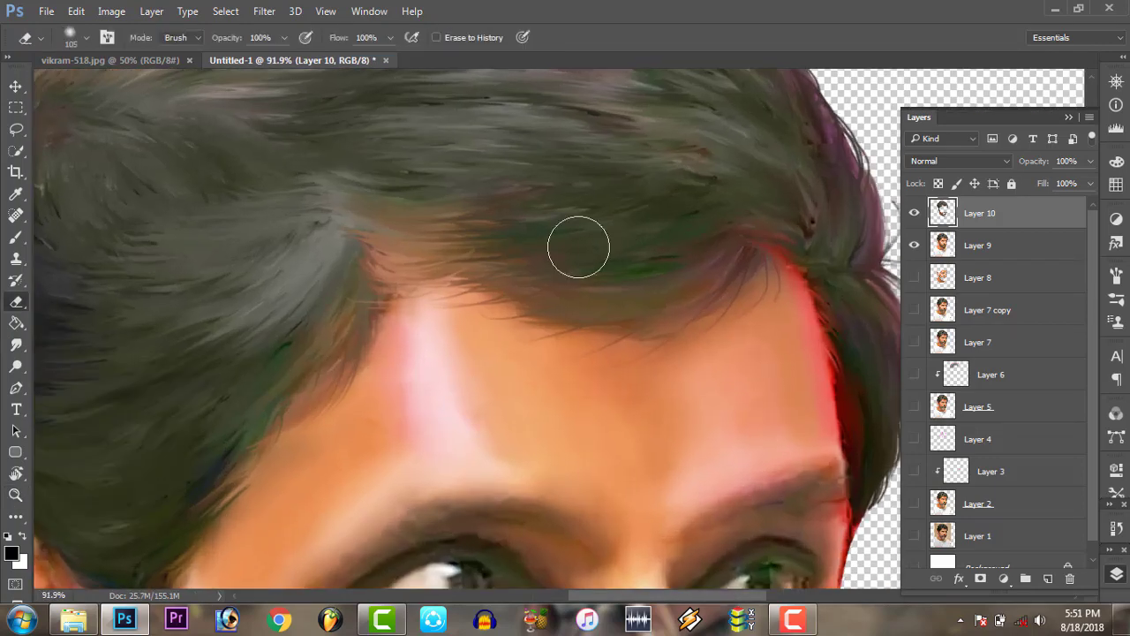
right_click(580, 245)
key("Escape")
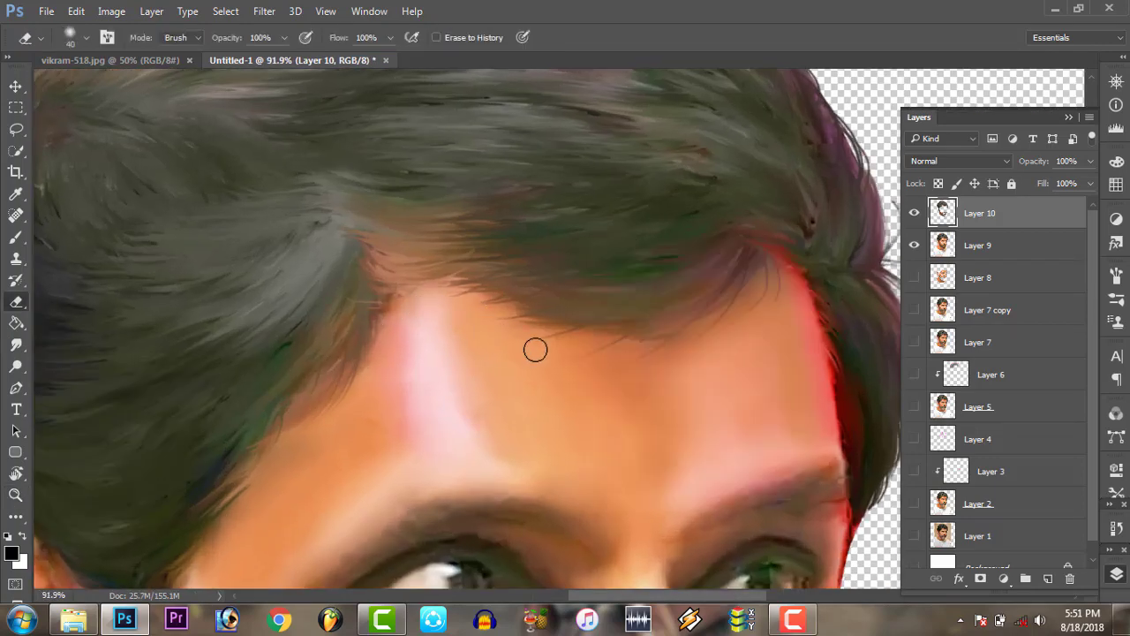
Fit the image on screen, zoom to the face, and toggle Layer 10 off and on to compare
key("z")
right_click(468, 344)
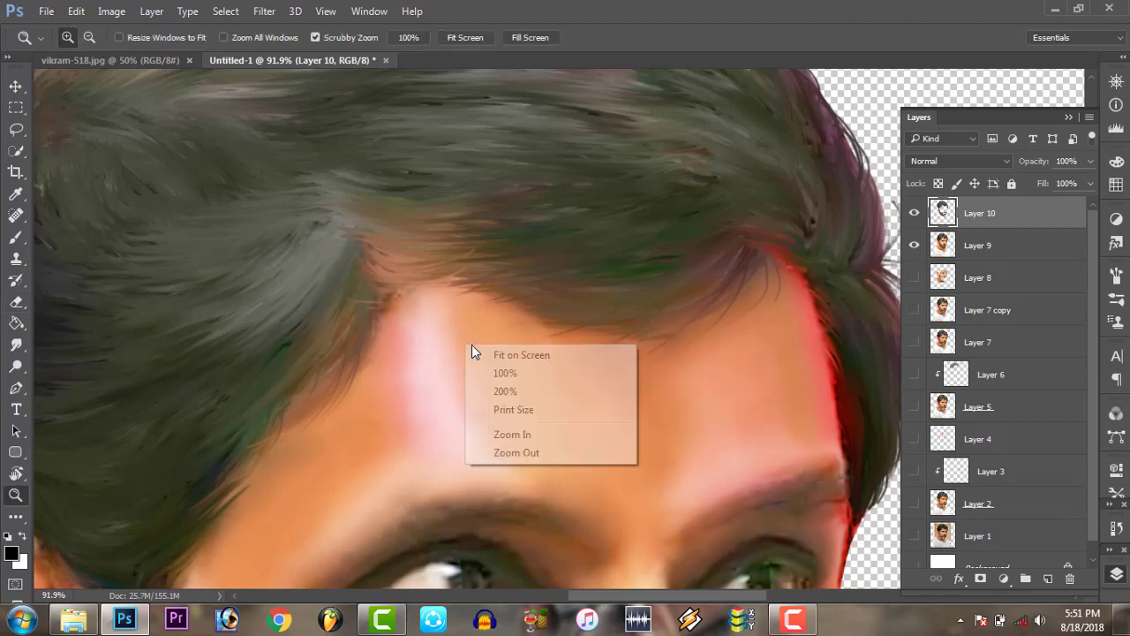
left_click(485, 353)
left_click_drag(570, 210, 740, 184)
left_click(913, 212)
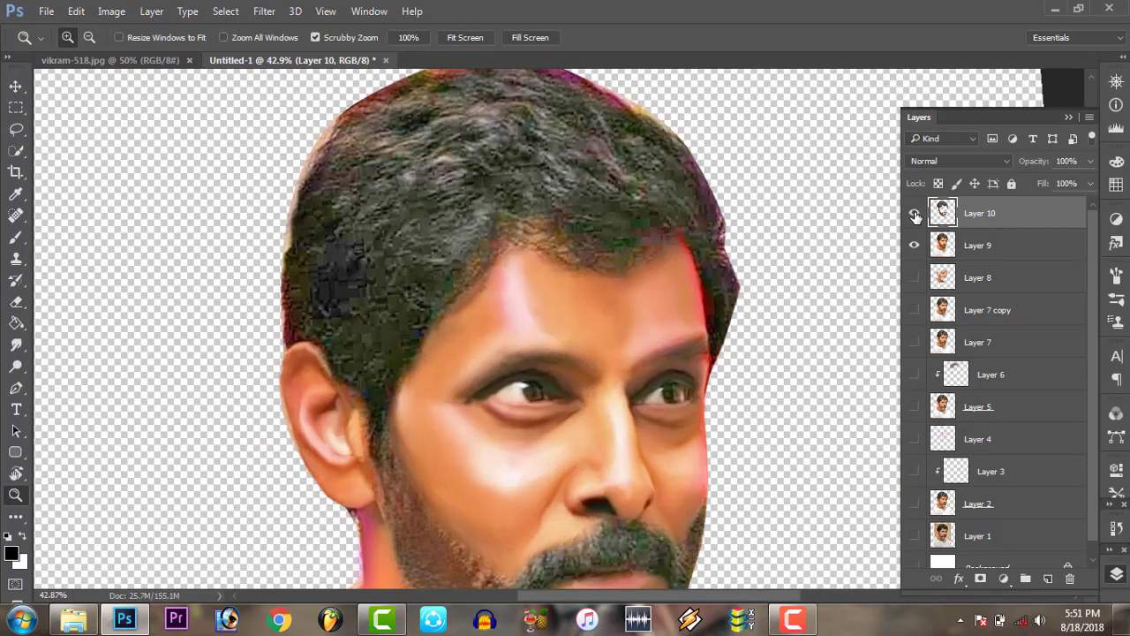
left_click(914, 213)
right_click(586, 285)
left_click(586, 303)
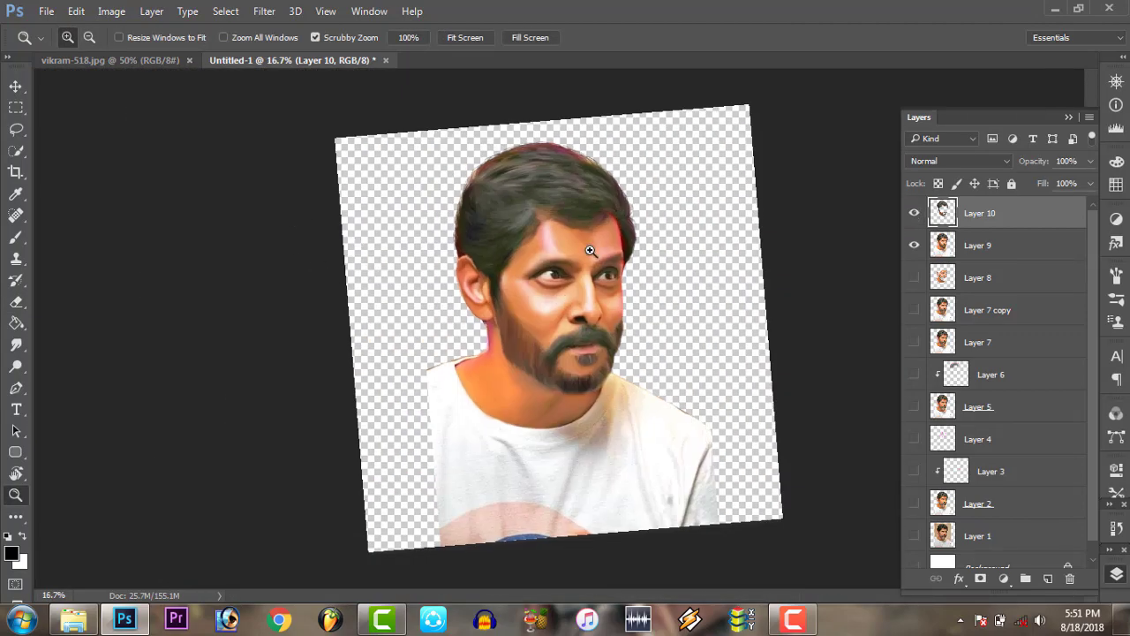
left_click_drag(587, 251, 584, 284)
left_click(561, 352)
Pick the splatter 44 brush at 26 px and smudge to darken and reshape the eyebrows
key("r")
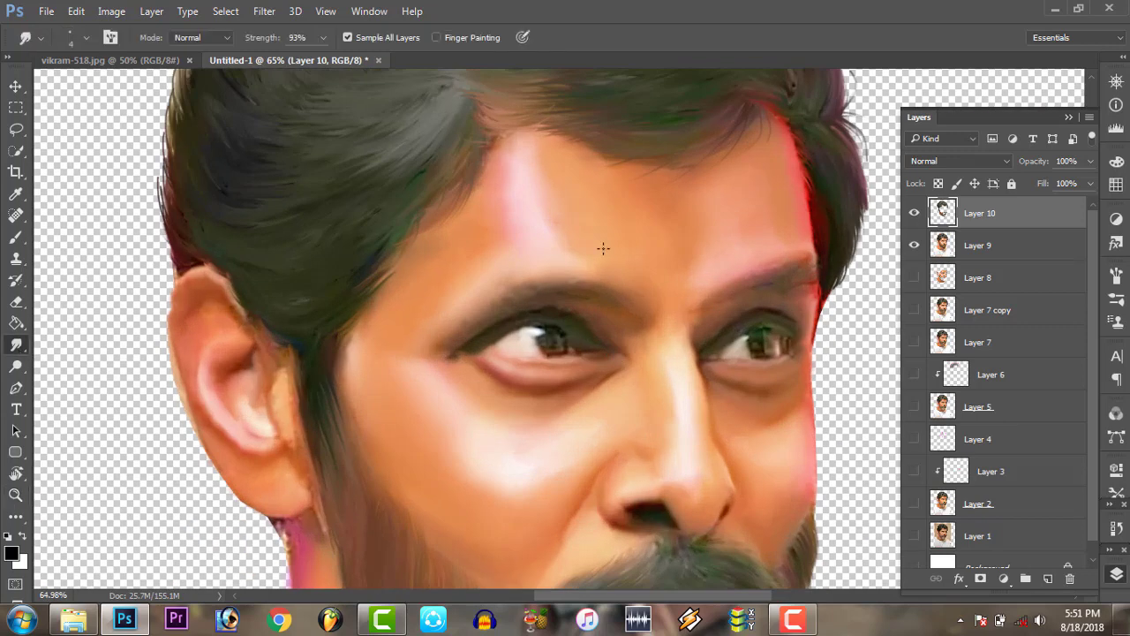
right_click(606, 246)
scroll(737, 423, "down", 5)
left_click(763, 468)
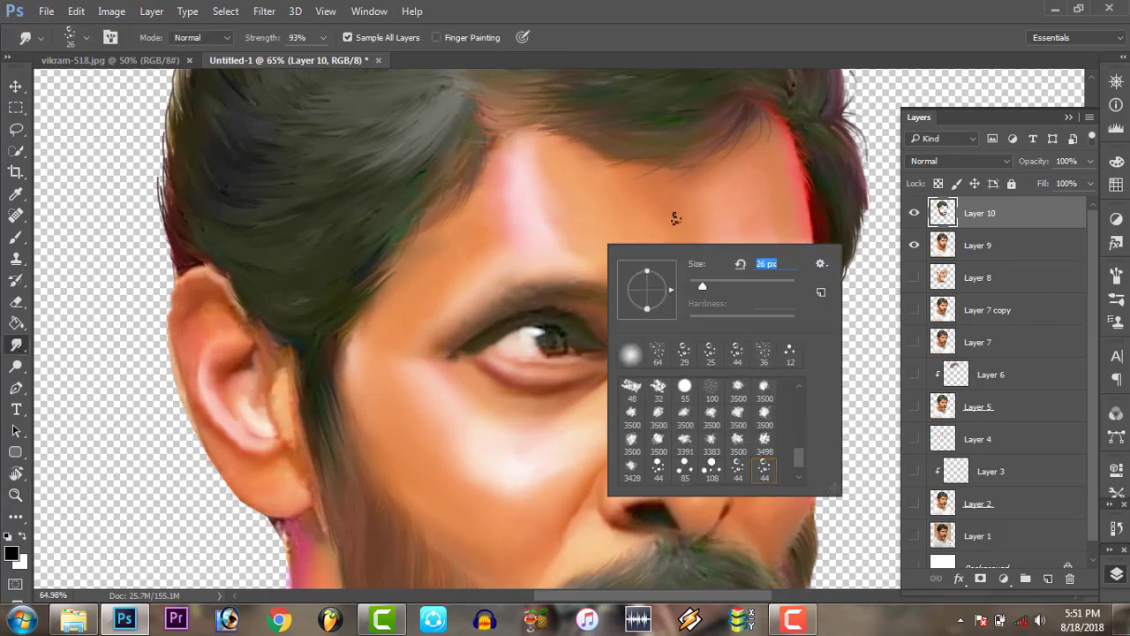
left_click_drag(782, 307, 830, 309)
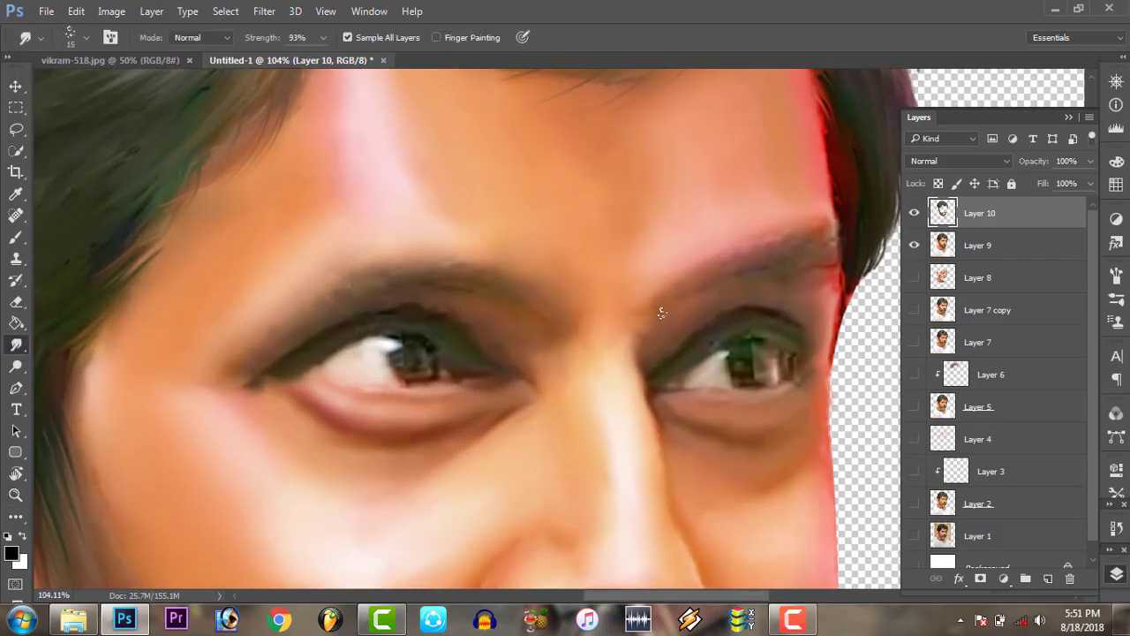
left_click_drag(661, 305, 741, 278)
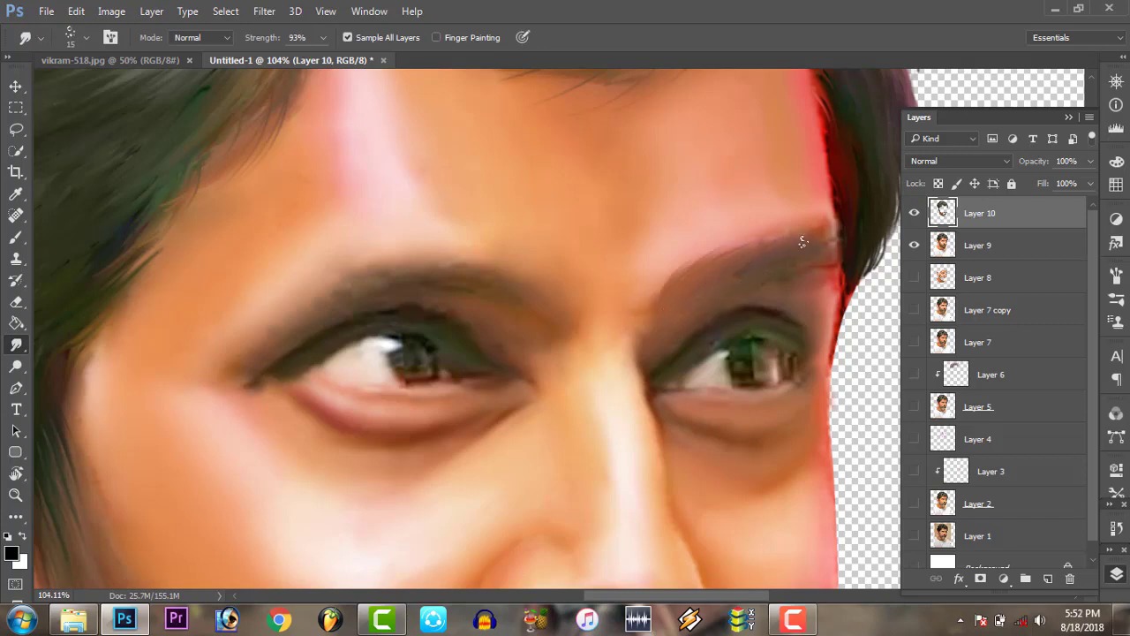
mouse_move(521, 306)
left_mouse_down()
mouse_move(469, 271)
mouse_move(273, 323)
mouse_move(373, 308)
mouse_move(429, 268)
mouse_move(496, 288)
mouse_move(457, 257)
mouse_move(300, 300)
mouse_move(499, 317)
left_mouse_up()
Review the eyes and whole portrait with Layer 10 visible, ending on Fit on Screen
left_click(15, 494)
key("ctrl+0")
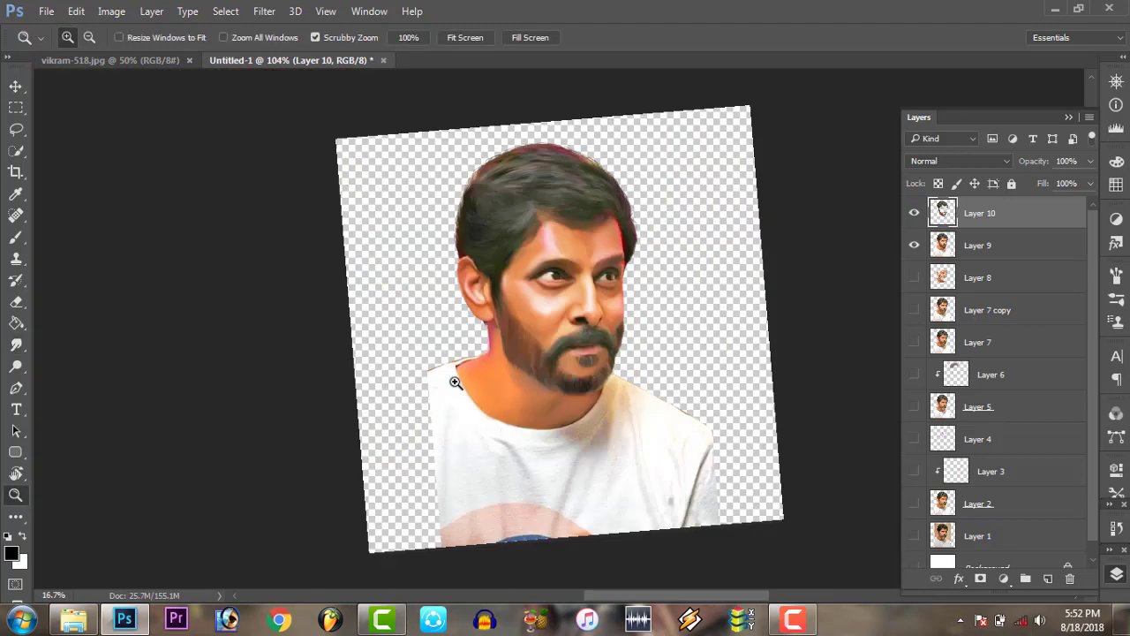
left_click_drag(622, 281, 677, 311)
key("e")
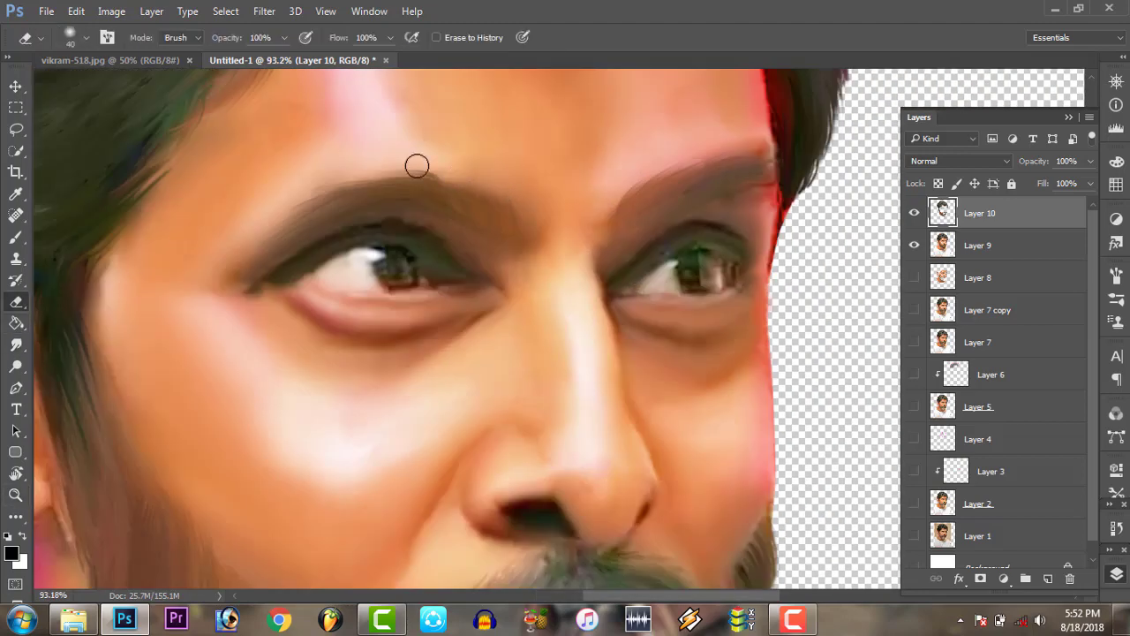
left_click(15, 494)
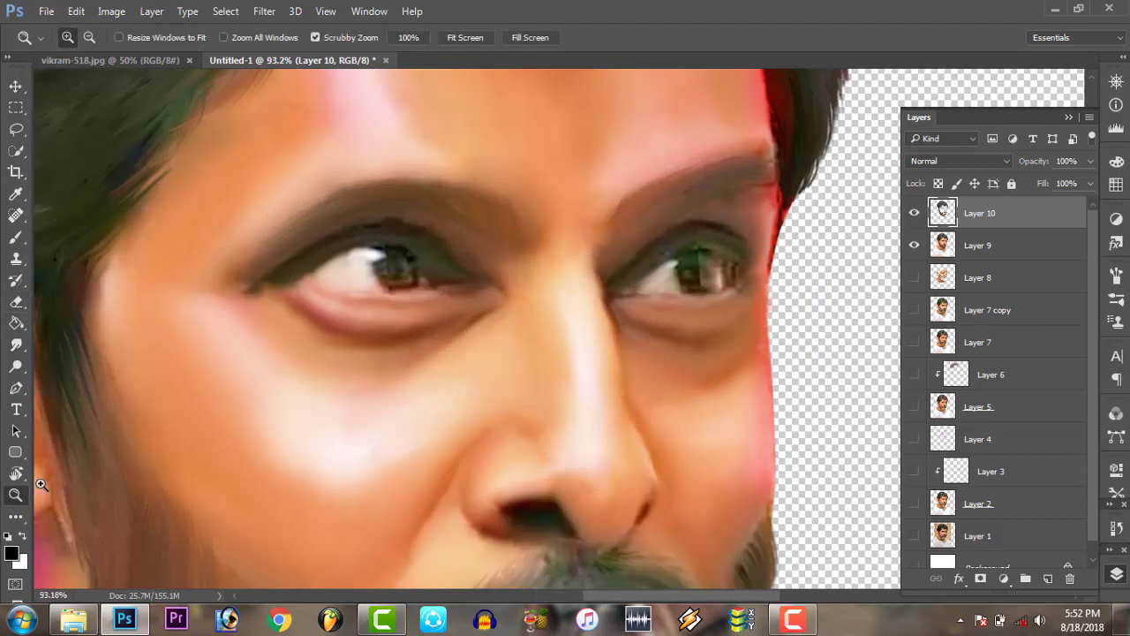
key("ctrl+0")
left_click(914, 214)
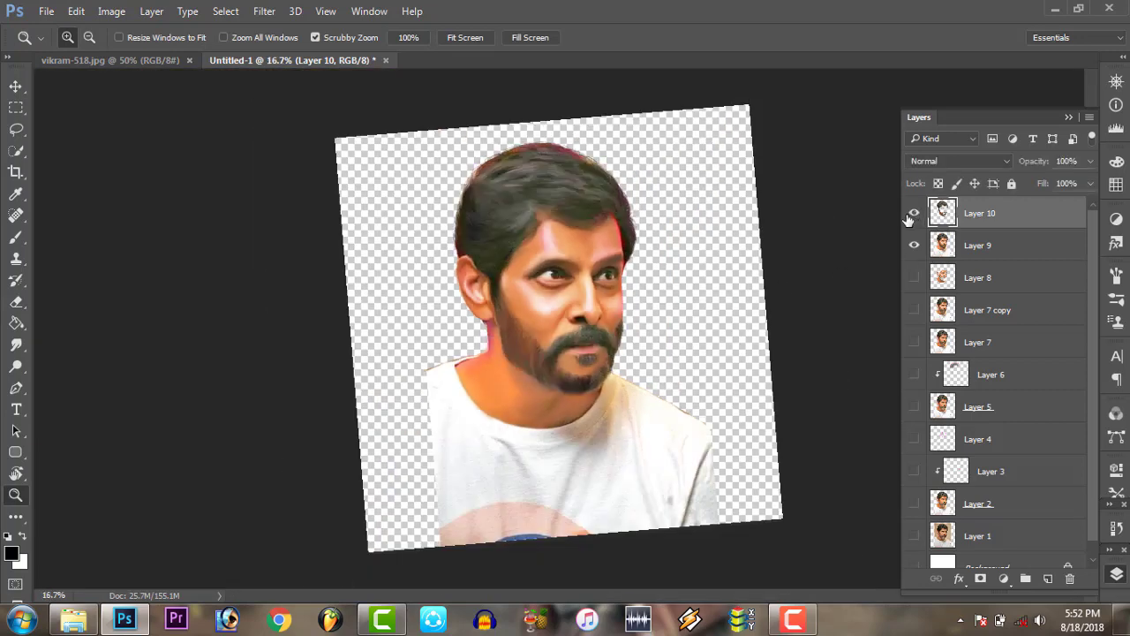
left_click(597, 277)
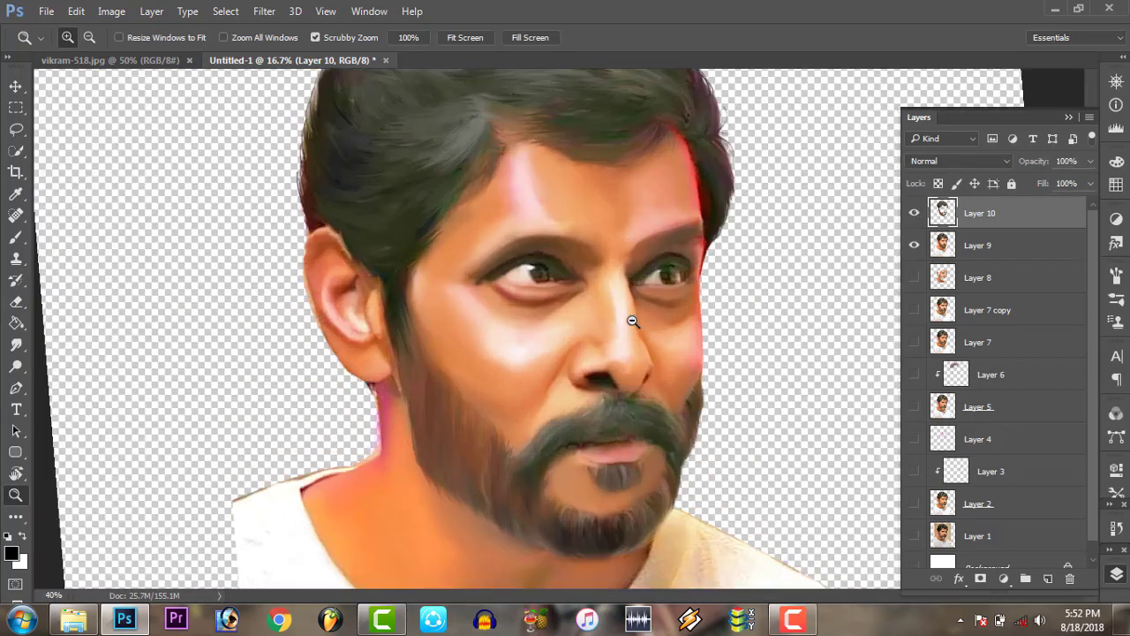
left_click(641, 309)
right_click(669, 303)
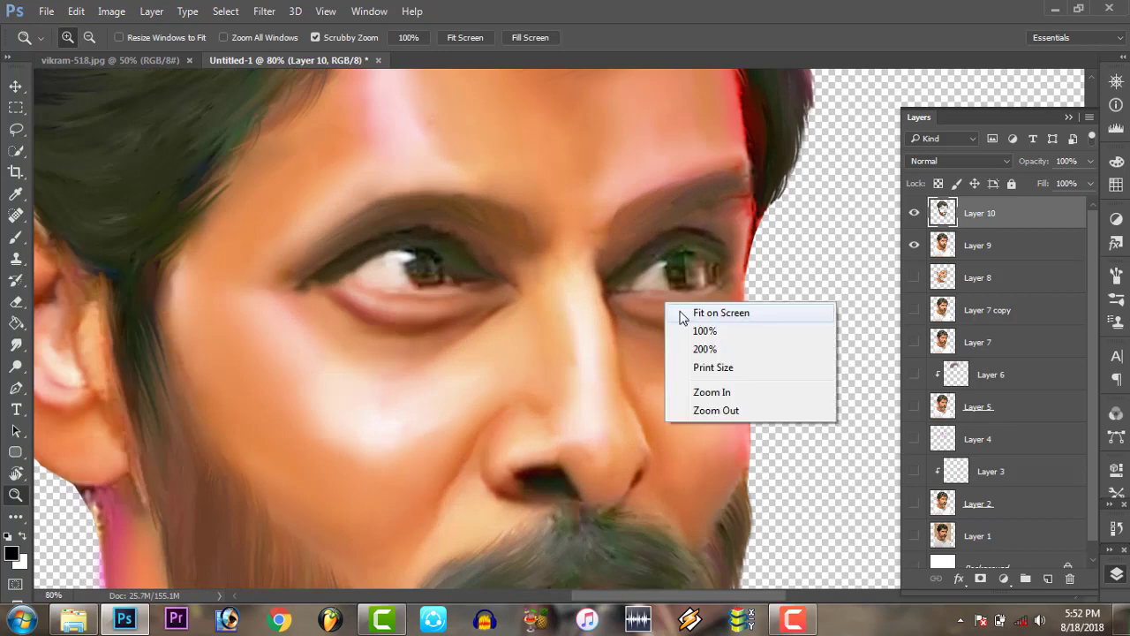
left_click(686, 314)
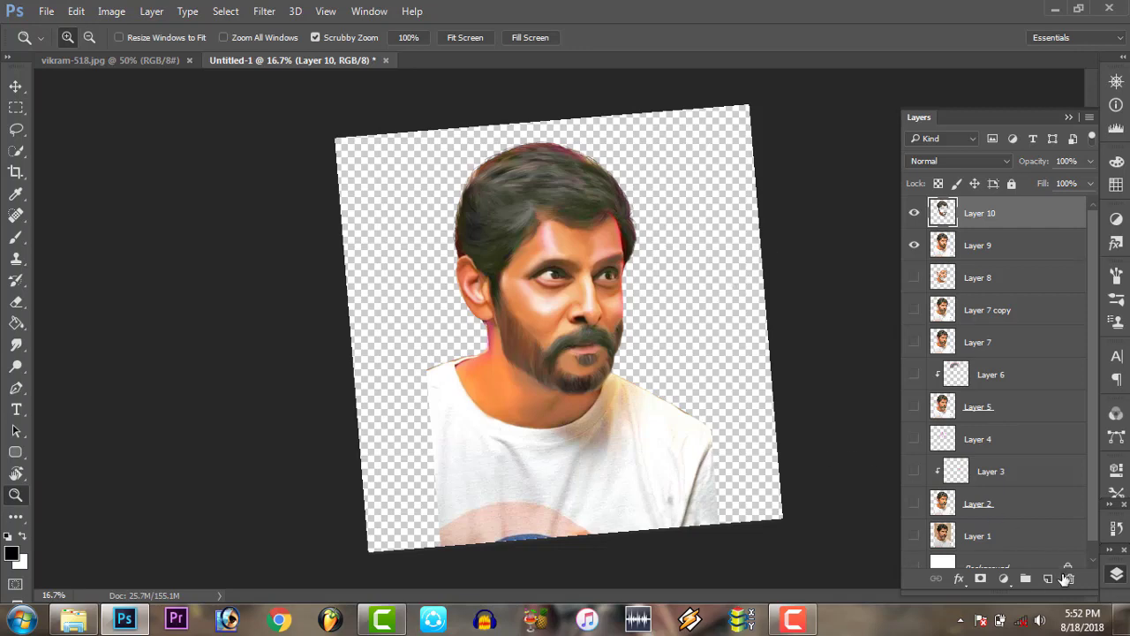
Stamp the portrait into a new Layer 11 using Apply Image in Multiply, and hide Layer 10
left_click(1048, 578)
left_click(112, 11)
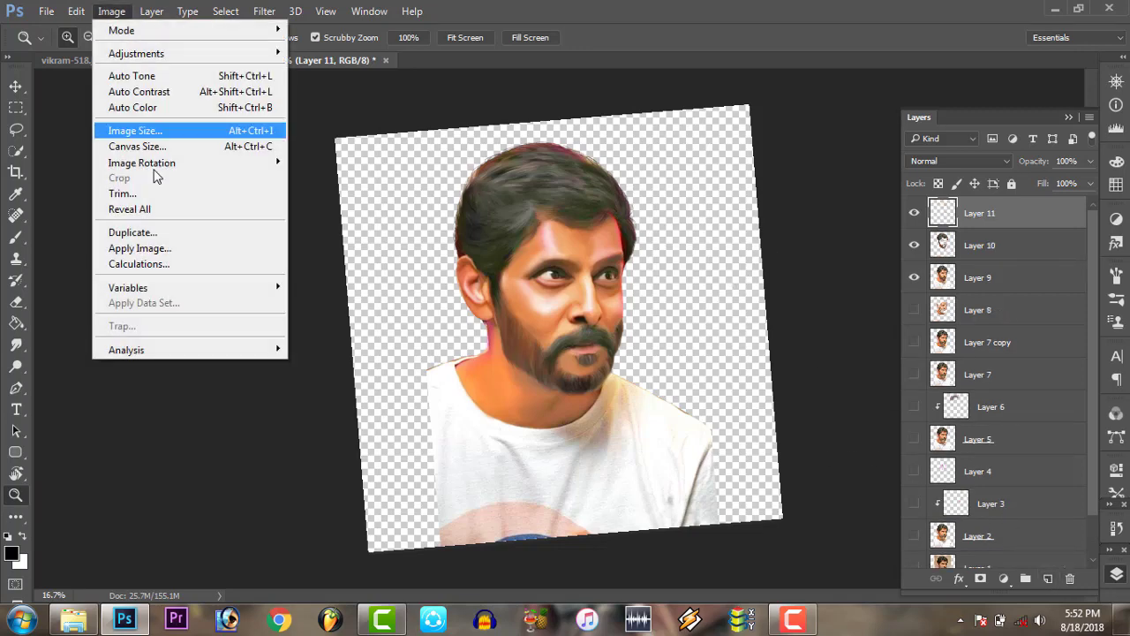
left_click(152, 250)
left_click(731, 177)
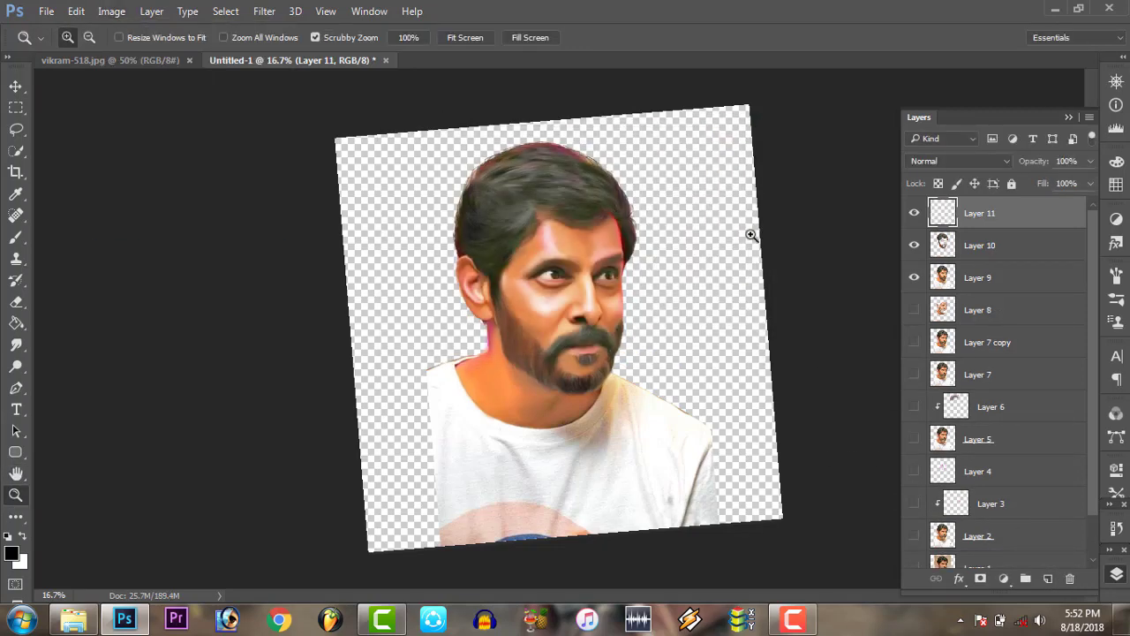
left_click(913, 245)
Compare Layer 11 on and off, duplicate it as Layer 11 copy, and hide the original
left_click(915, 215)
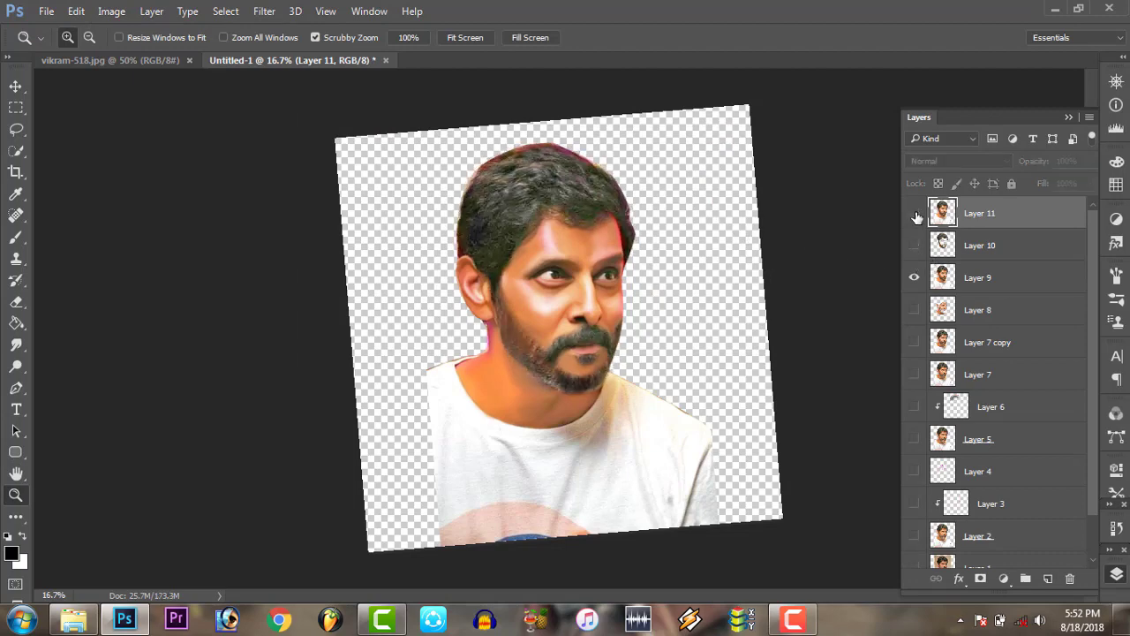
left_click(914, 215)
left_click(915, 214)
left_click(915, 214)
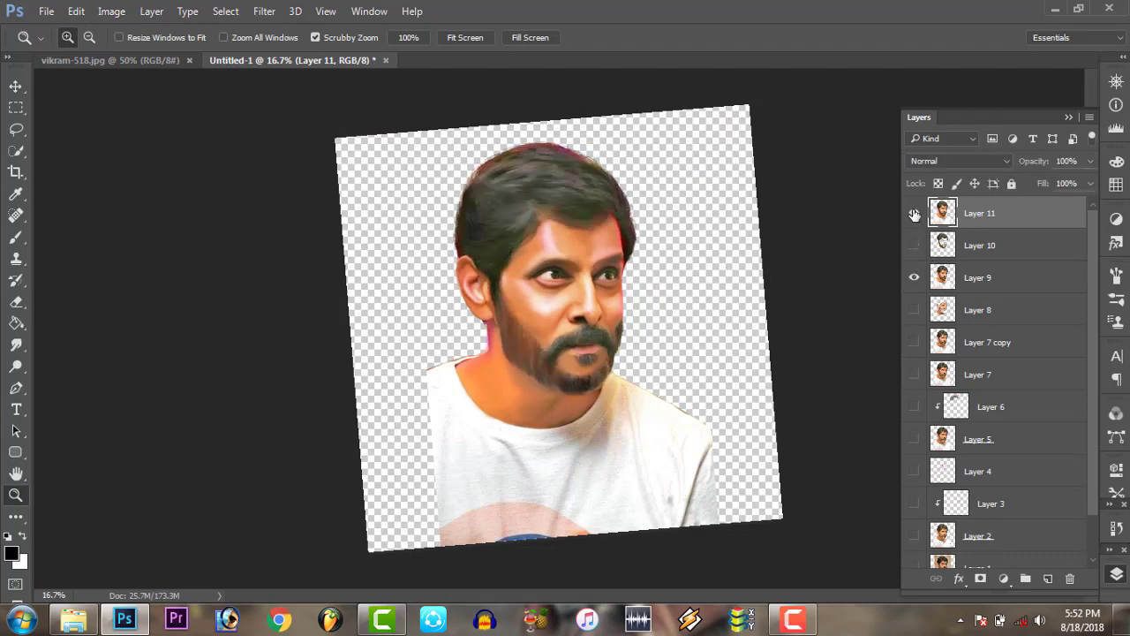
left_click(913, 214)
left_click(913, 214)
left_click(914, 214)
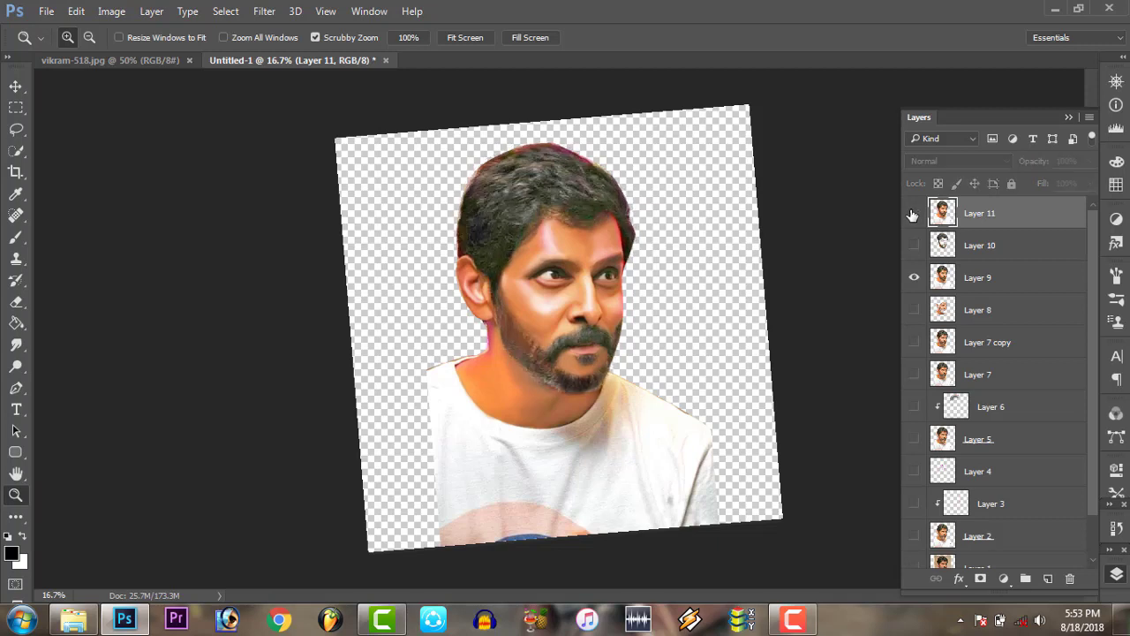
left_click(913, 214)
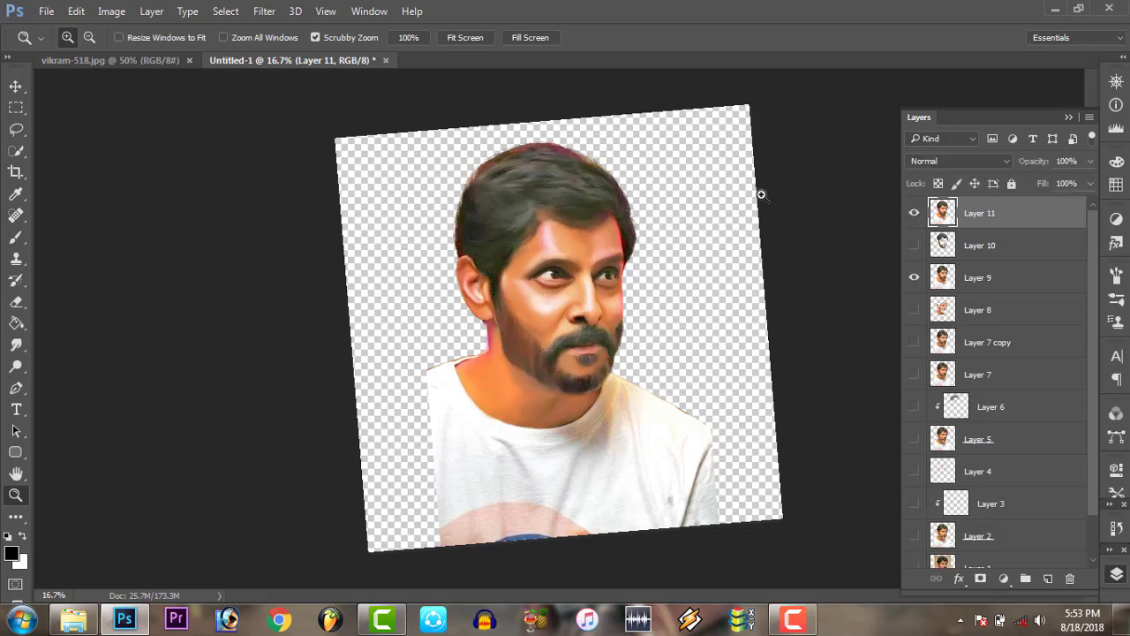
left_click_drag(1017, 226, 1048, 578)
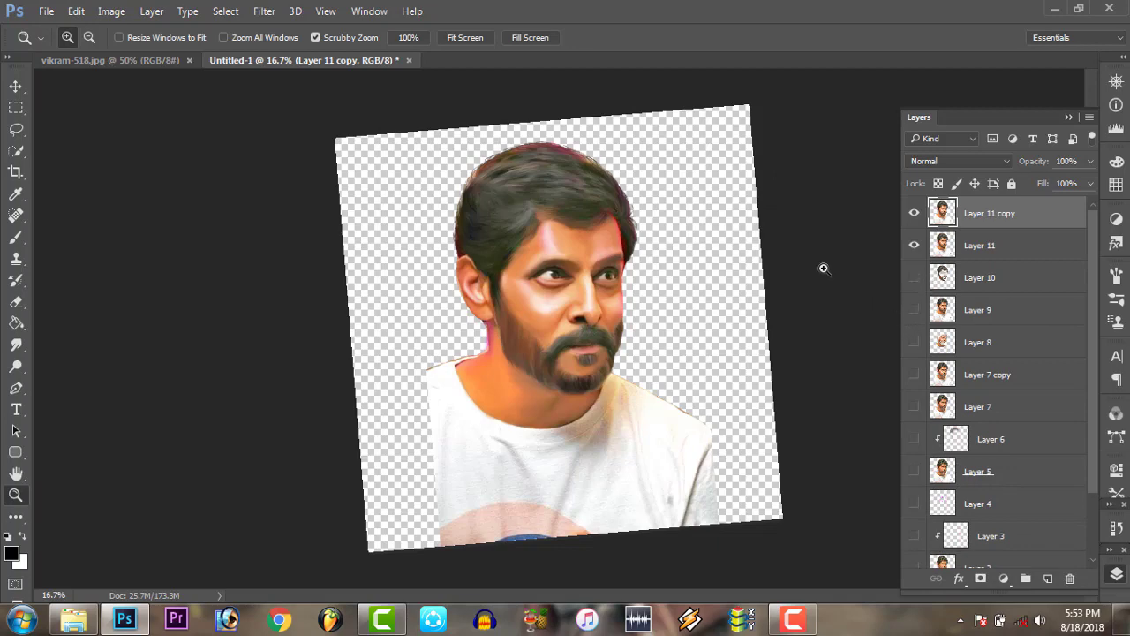
left_click(913, 245)
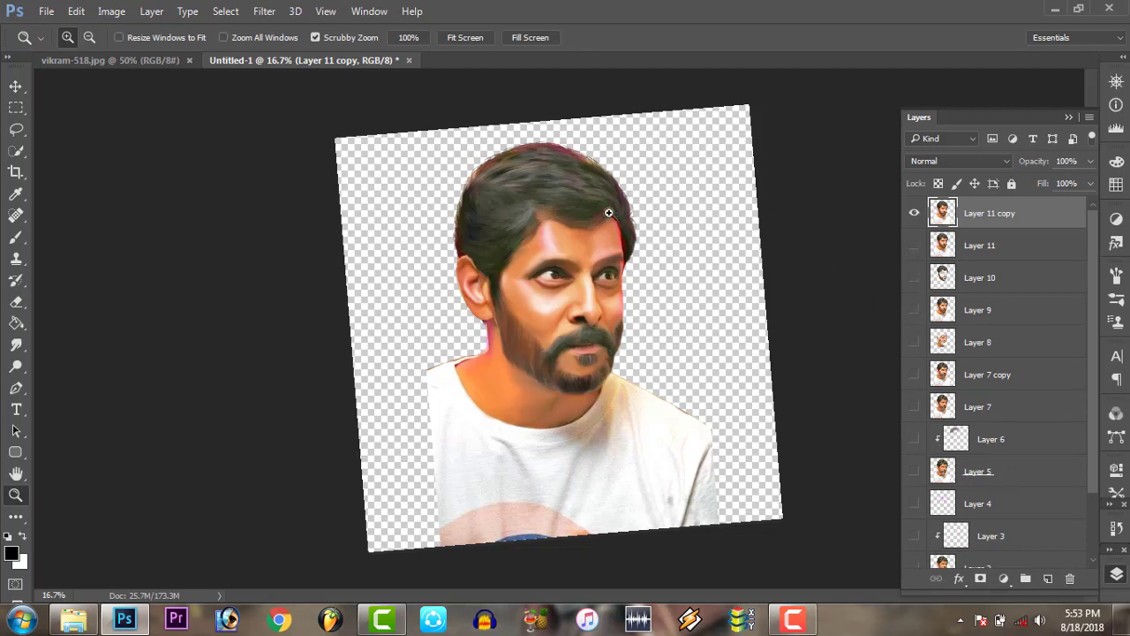
In Color Balance, shift the midtones' cyan–red slider and reduce the magenta
left_click(111, 11)
mouse_move(136, 53)
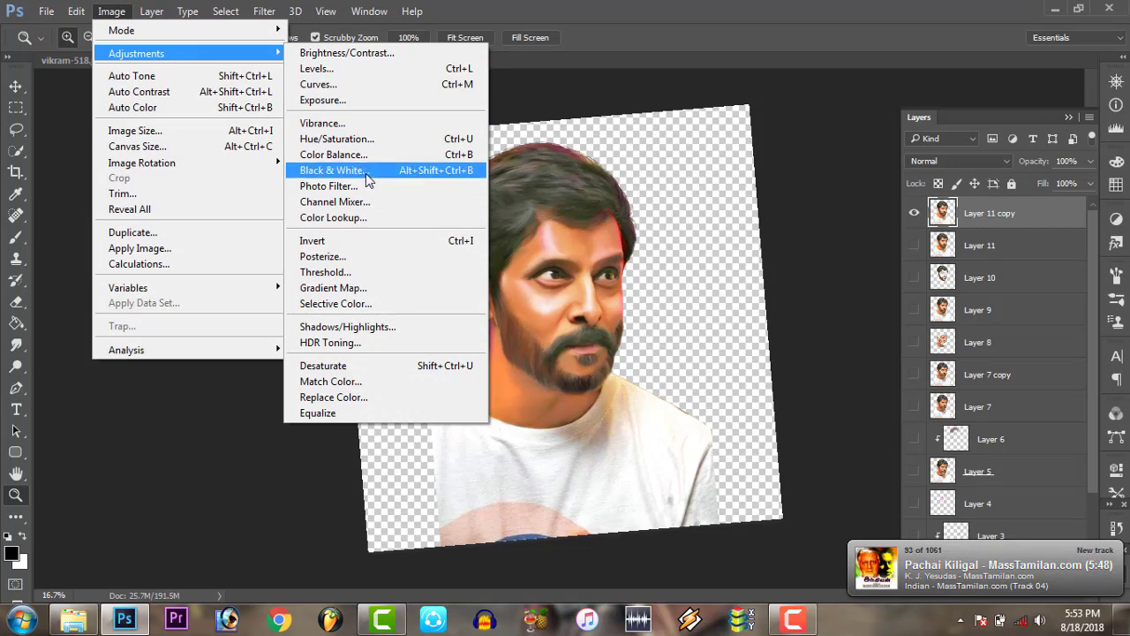
left_click(357, 155)
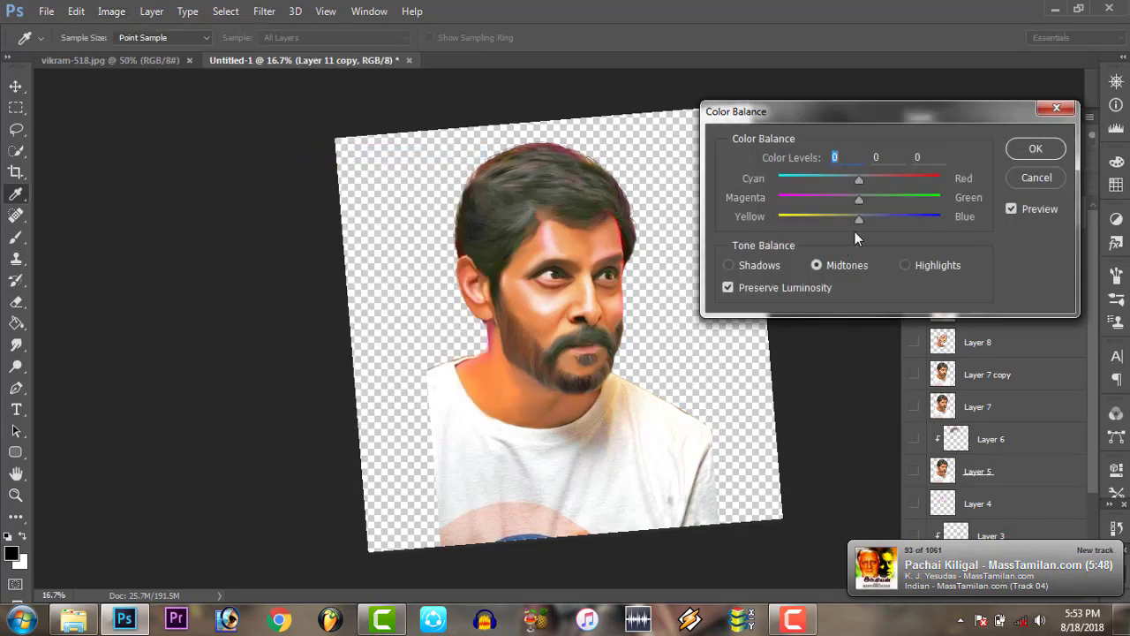
mouse_move(860, 180)
left_mouse_down()
mouse_move(871, 179)
mouse_move(838, 179)
mouse_move(883, 180)
mouse_move(860, 180)
mouse_move(844, 199)
left_mouse_up()
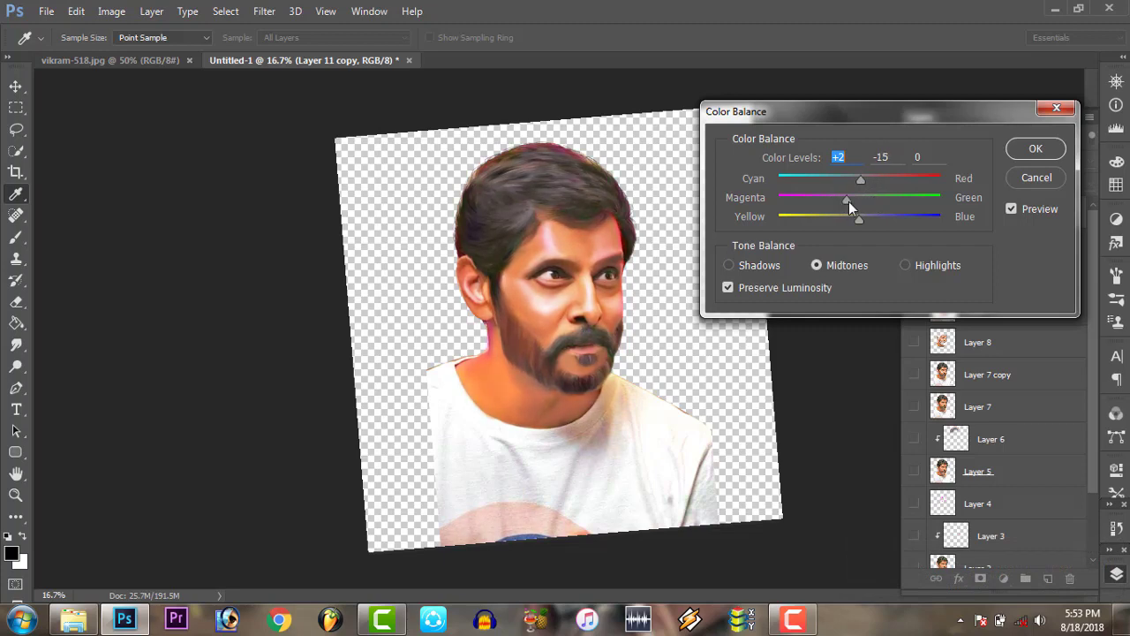
mouse_move(855, 201)
left_mouse_down()
mouse_move(841, 222)
mouse_move(866, 221)
left_mouse_up()
Push the shadows toward red and magenta, and set highlights to +13, -5, -2 before applying
left_click(768, 269)
left_click(881, 182)
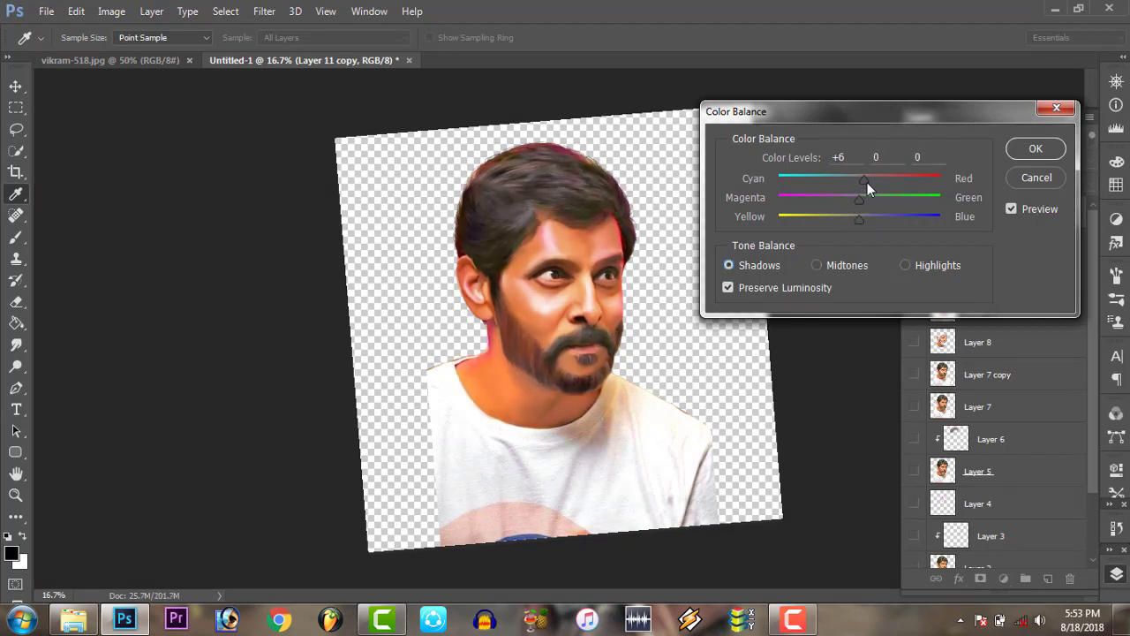
mouse_move(867, 183)
left_mouse_down()
mouse_move(836, 205)
mouse_move(868, 199)
mouse_move(853, 210)
mouse_move(864, 218)
mouse_move(830, 220)
mouse_move(859, 221)
left_mouse_up()
left_click(906, 265)
mouse_move(858, 189)
left_mouse_down()
mouse_move(879, 189)
mouse_move(832, 188)
mouse_move(874, 186)
mouse_move(843, 203)
mouse_move(880, 200)
mouse_move(854, 199)
mouse_move(860, 220)
mouse_move(874, 218)
mouse_move(849, 221)
mouse_move(887, 216)
mouse_move(847, 219)
mouse_move(861, 219)
left_mouse_up()
left_click(871, 187)
left_click(1019, 150)
Zoom in on the face to check the warmer colours, then fit the canvas on screen
key("z")
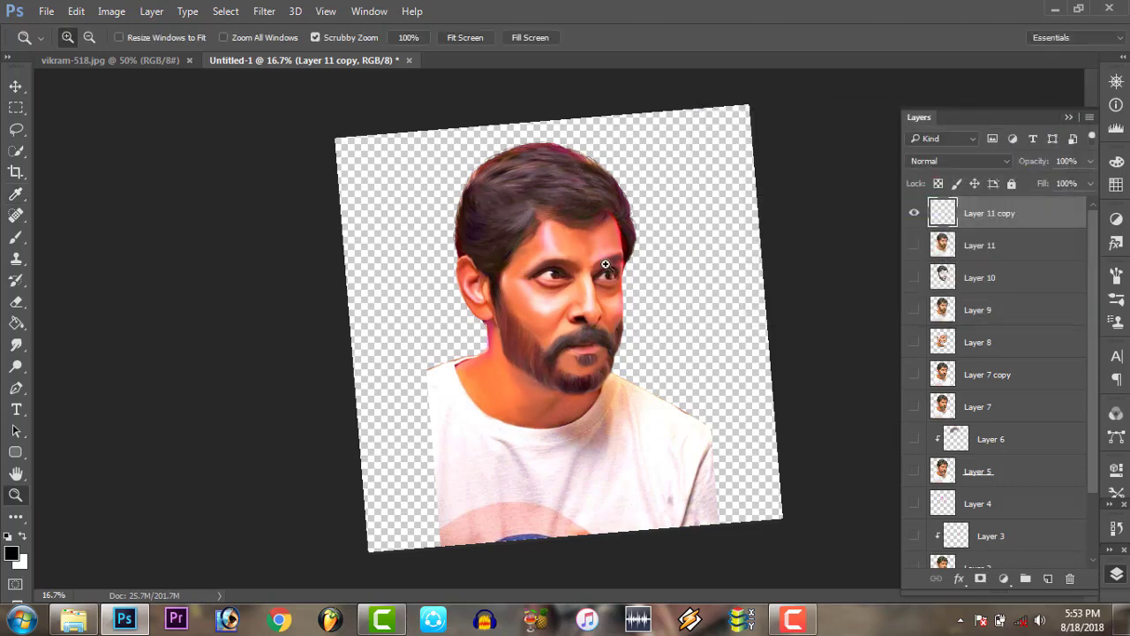
right_click(567, 289)
left_click(580, 267)
left_click_drag(580, 267, 618, 289)
right_click(609, 299)
left_click(653, 307)
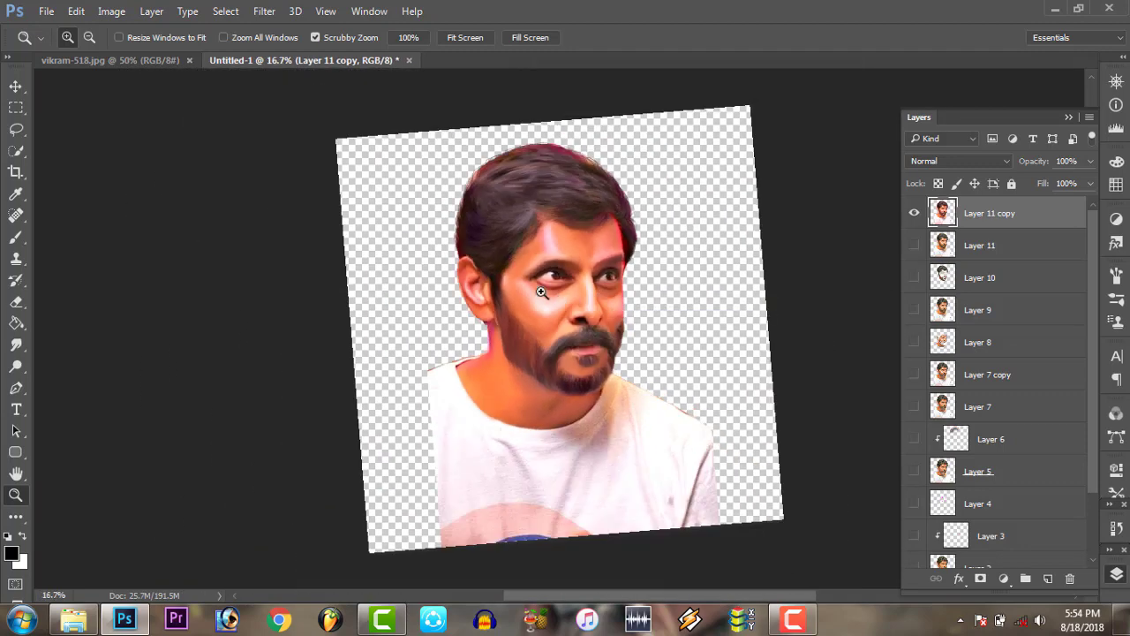
left_click(18, 86)
left_click(111, 11)
mouse_move(141, 53)
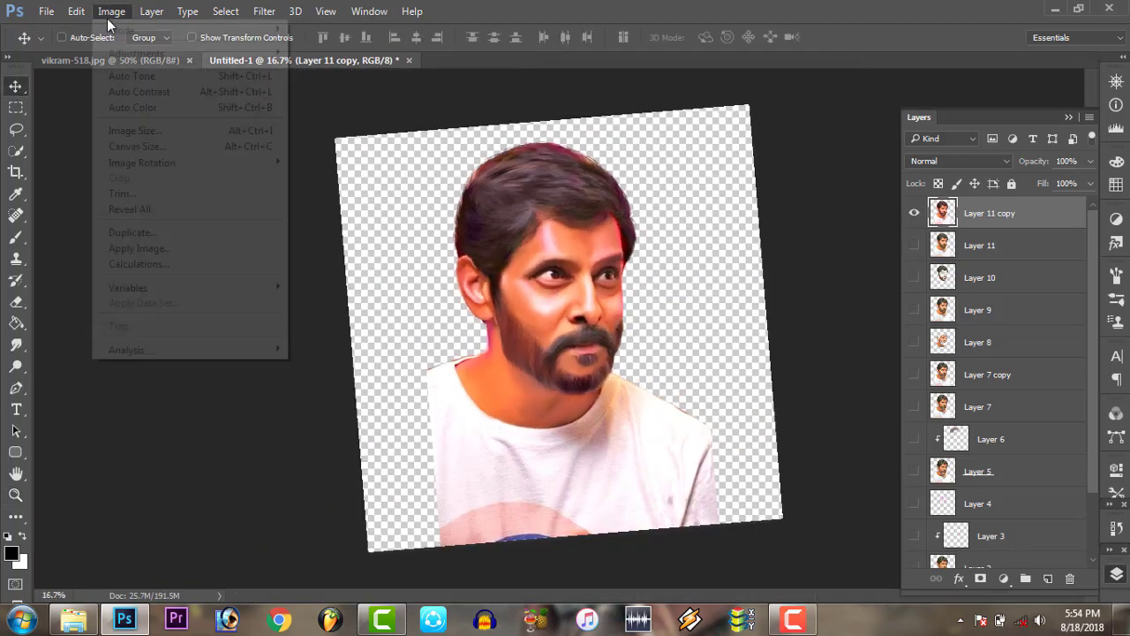
In Selective Color, remove cyan from the Reds, then cut cyan and add black in the Yellows
left_click(365, 304)
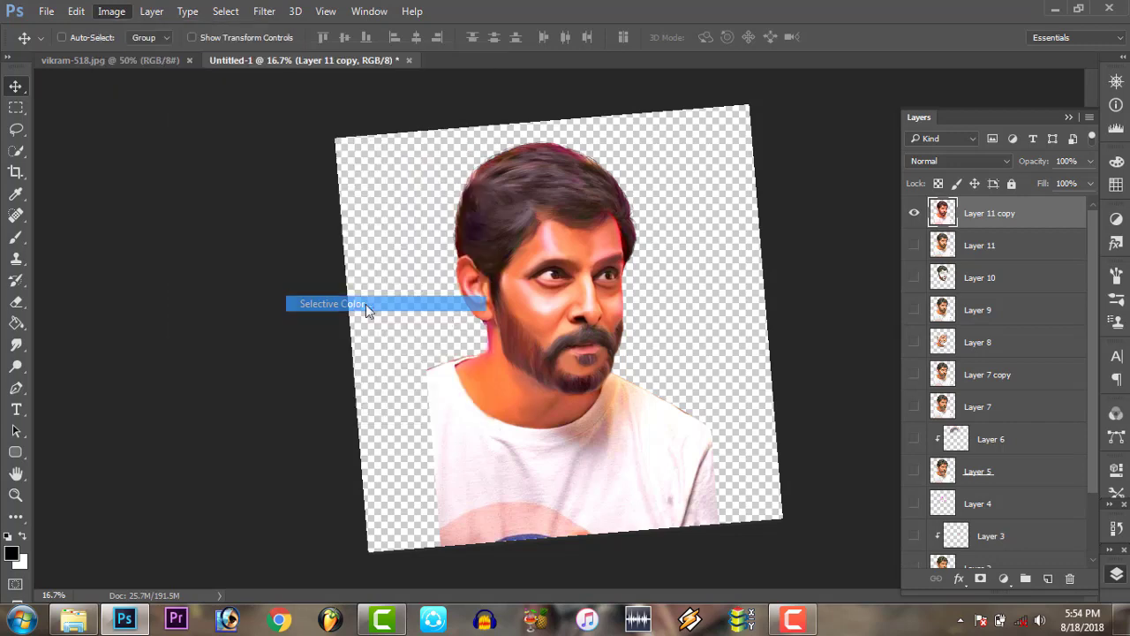
key("Up")
key("Up")
key("Up")
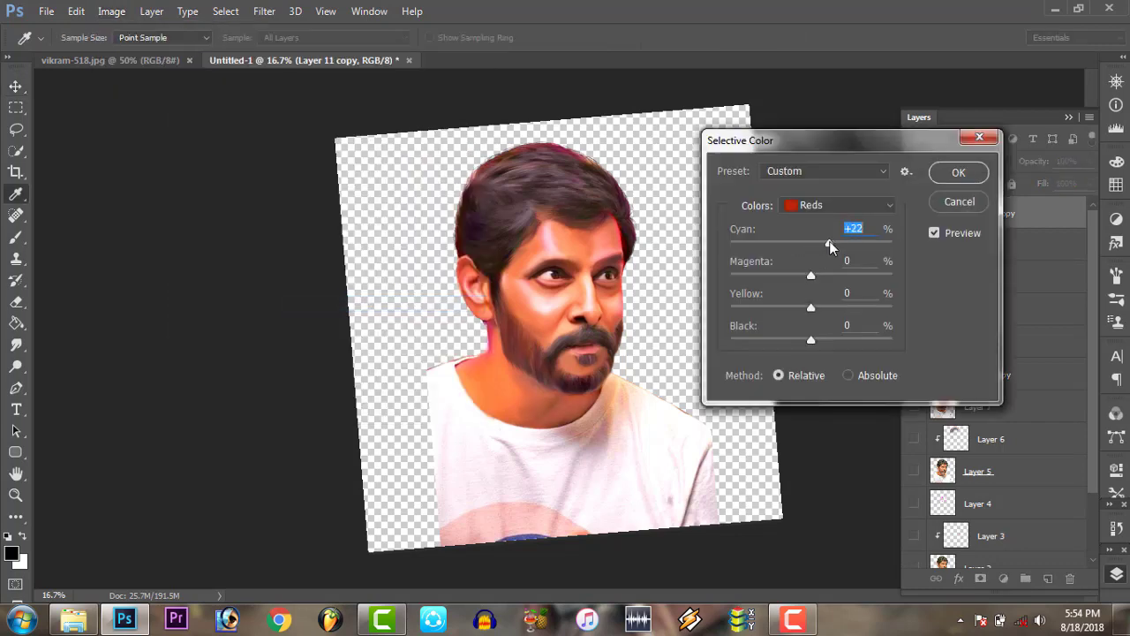
mouse_move(823, 243)
left_mouse_down()
mouse_move(774, 246)
mouse_move(838, 250)
mouse_move(782, 257)
mouse_move(839, 256)
mouse_move(799, 254)
mouse_move(830, 275)
mouse_move(788, 275)
mouse_move(819, 275)
mouse_move(787, 312)
mouse_move(813, 311)
mouse_move(805, 340)
mouse_move(817, 342)
left_mouse_up()
left_click(802, 206)
left_click(812, 234)
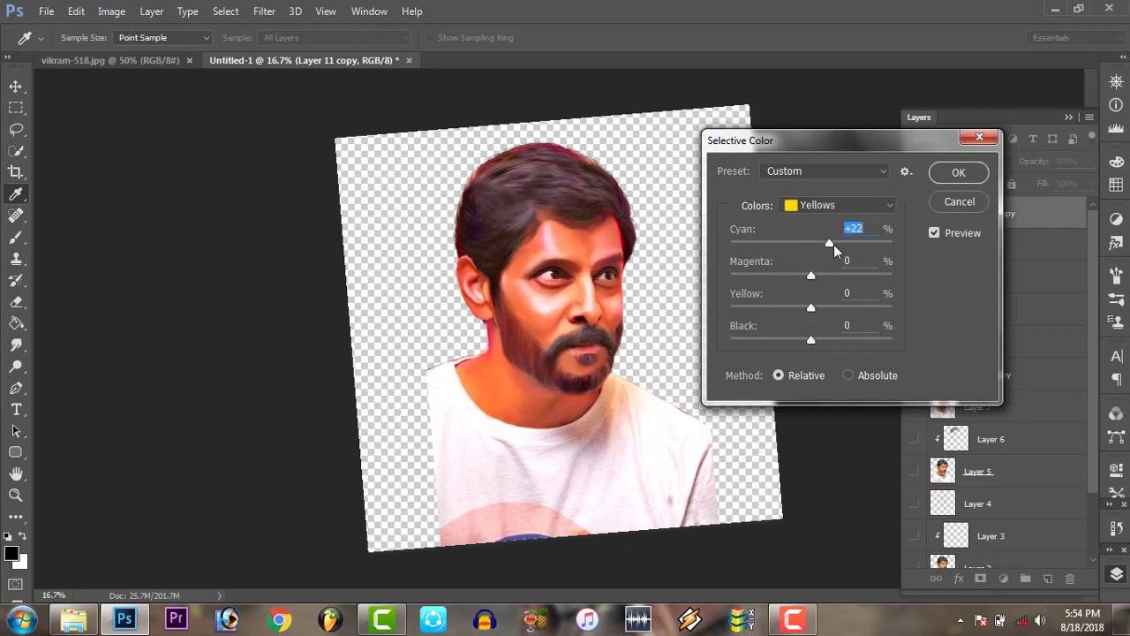
mouse_move(833, 244)
left_mouse_down()
mouse_move(792, 246)
mouse_move(857, 245)
mouse_move(778, 255)
mouse_move(806, 248)
mouse_move(835, 276)
mouse_move(786, 279)
mouse_move(822, 280)
mouse_move(813, 314)
mouse_move(776, 314)
mouse_move(839, 315)
mouse_move(810, 315)
left_mouse_up()
left_click_drag(823, 340, 808, 336)
Reduce cyan, magenta and black in the Whites
left_click(803, 205)
left_click(821, 320)
left_click_drag(816, 245, 793, 252)
mouse_move(813, 276)
left_mouse_down()
mouse_move(777, 277)
mouse_move(776, 309)
mouse_move(800, 306)
mouse_move(791, 341)
left_mouse_up()
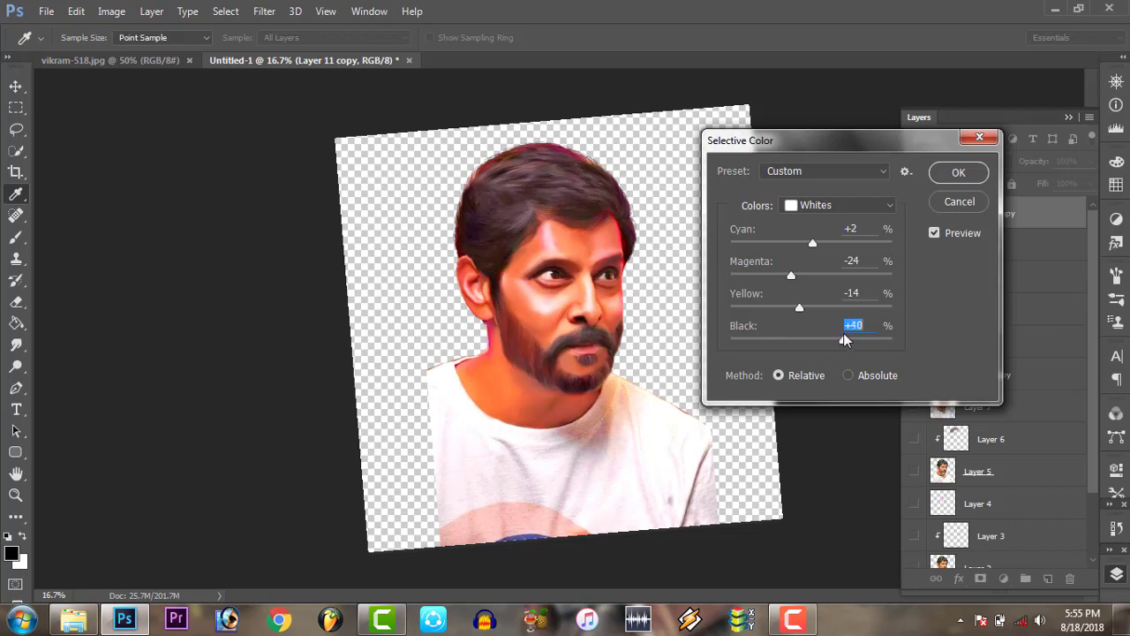
left_click_drag(791, 341, 806, 341)
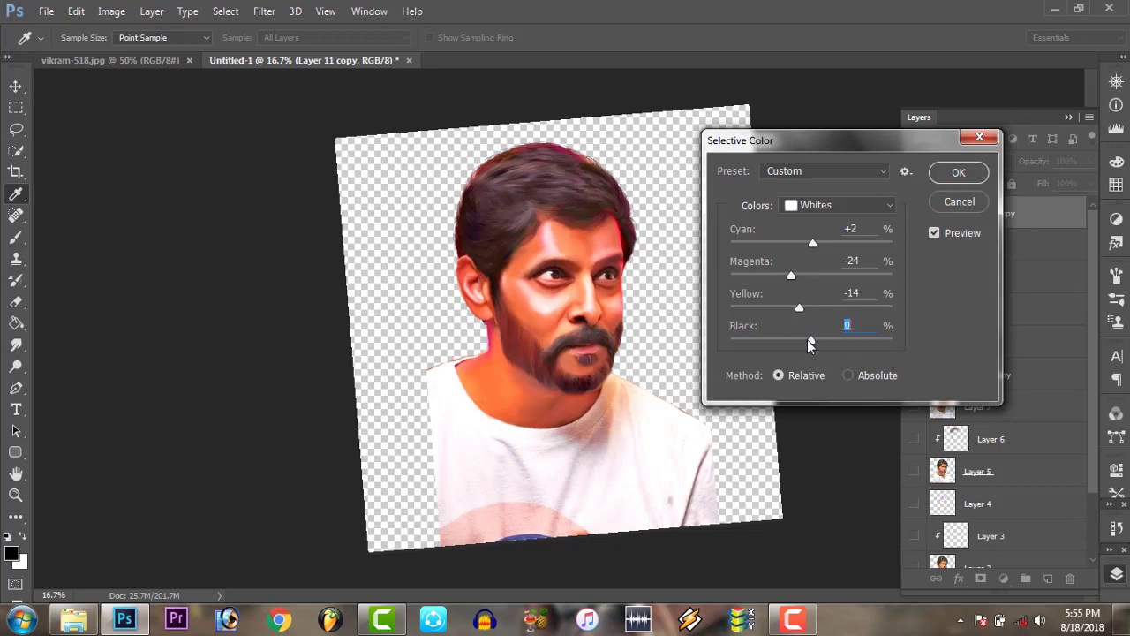
Set the Blacks to +1 cyan, +7 magenta, -2 yellow, +5 black and apply
left_click(798, 205)
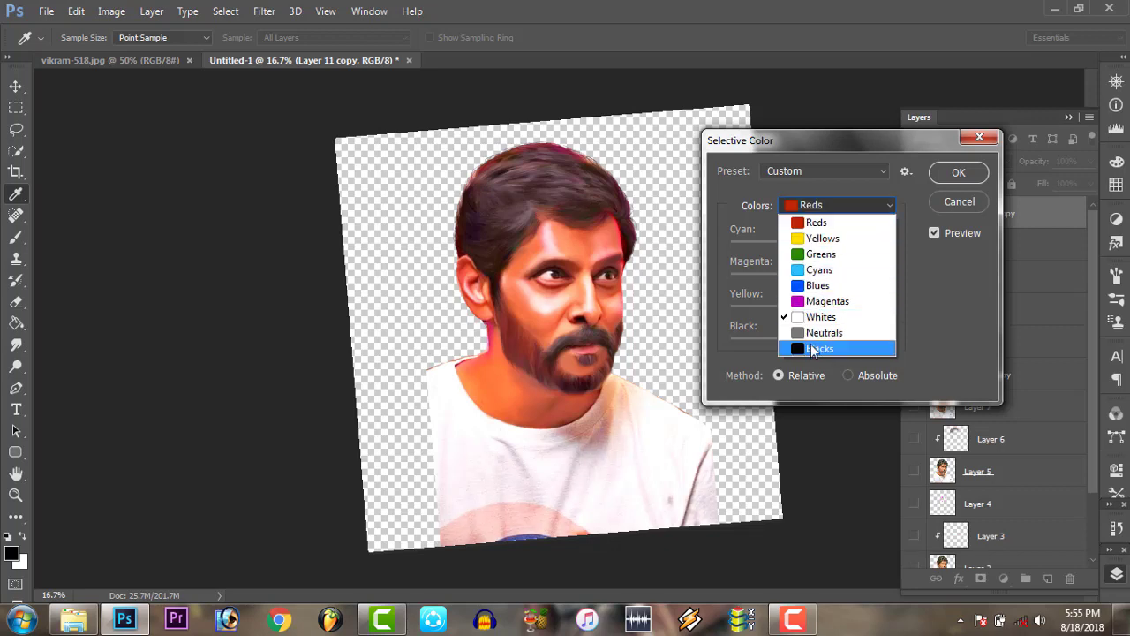
left_click(810, 343)
mouse_move(812, 341)
left_mouse_down()
mouse_move(830, 336)
mouse_move(816, 343)
left_mouse_up()
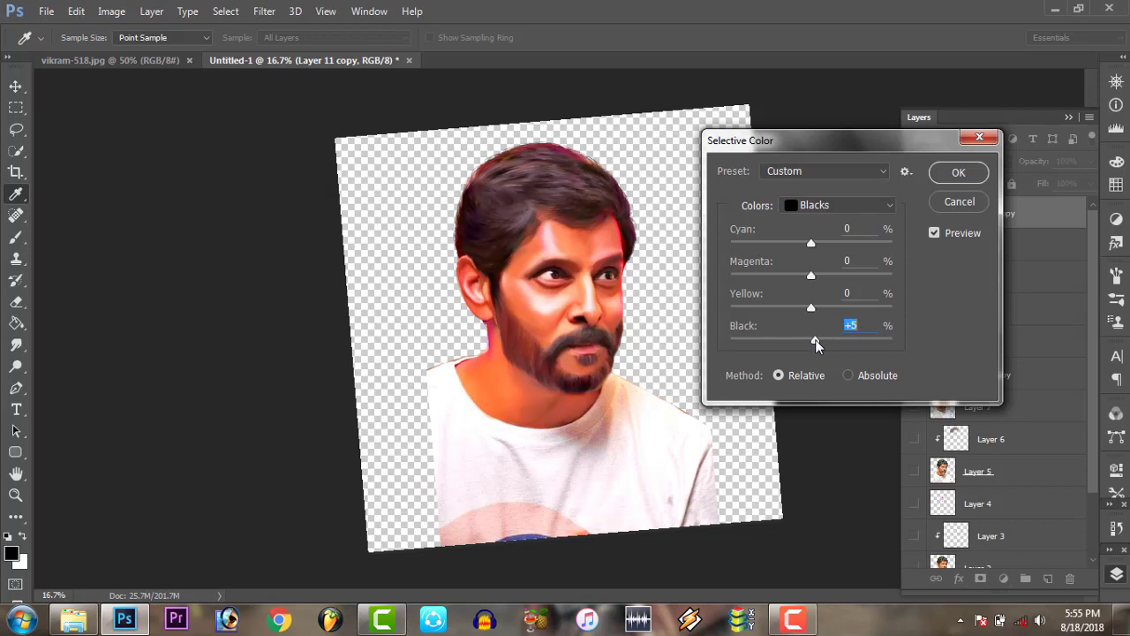
mouse_move(830, 315)
left_mouse_down()
mouse_move(793, 315)
mouse_move(815, 322)
left_mouse_up()
left_click_drag(811, 277, 816, 278)
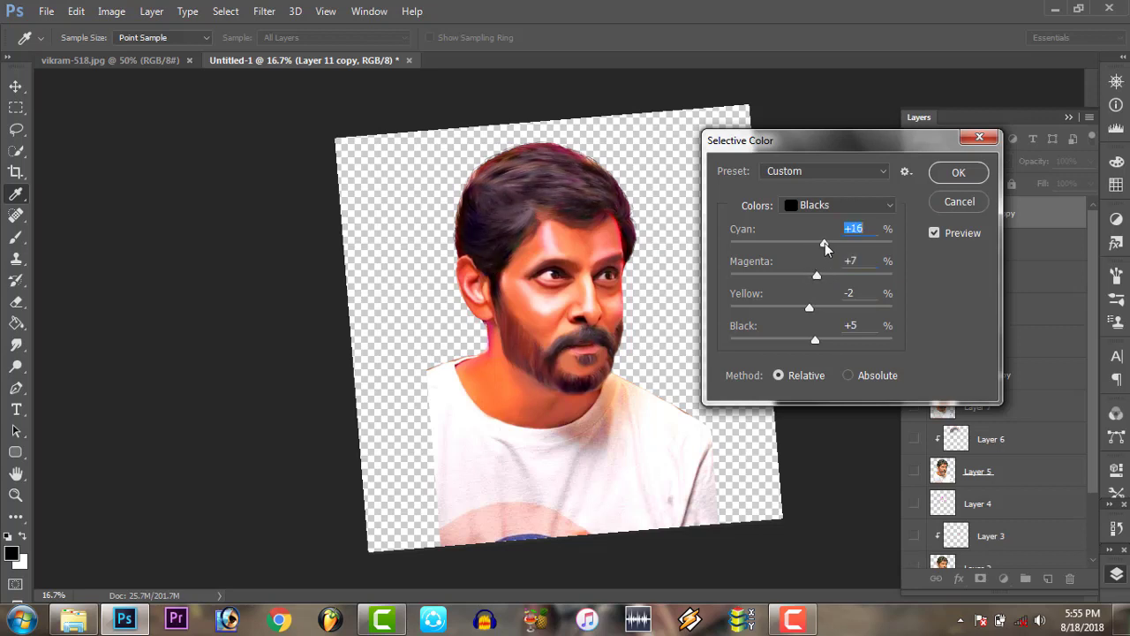
left_click_drag(824, 244, 812, 248)
left_click(958, 172)
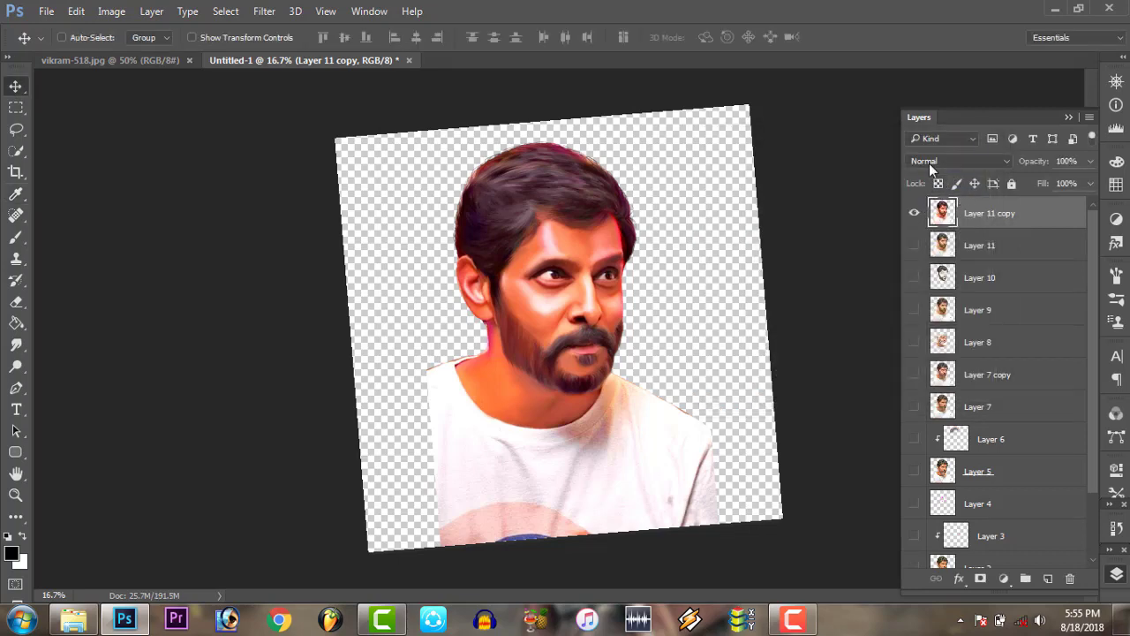
Show Layer 9 and toggle Layer 11 copy on and off to compare
left_click(914, 310)
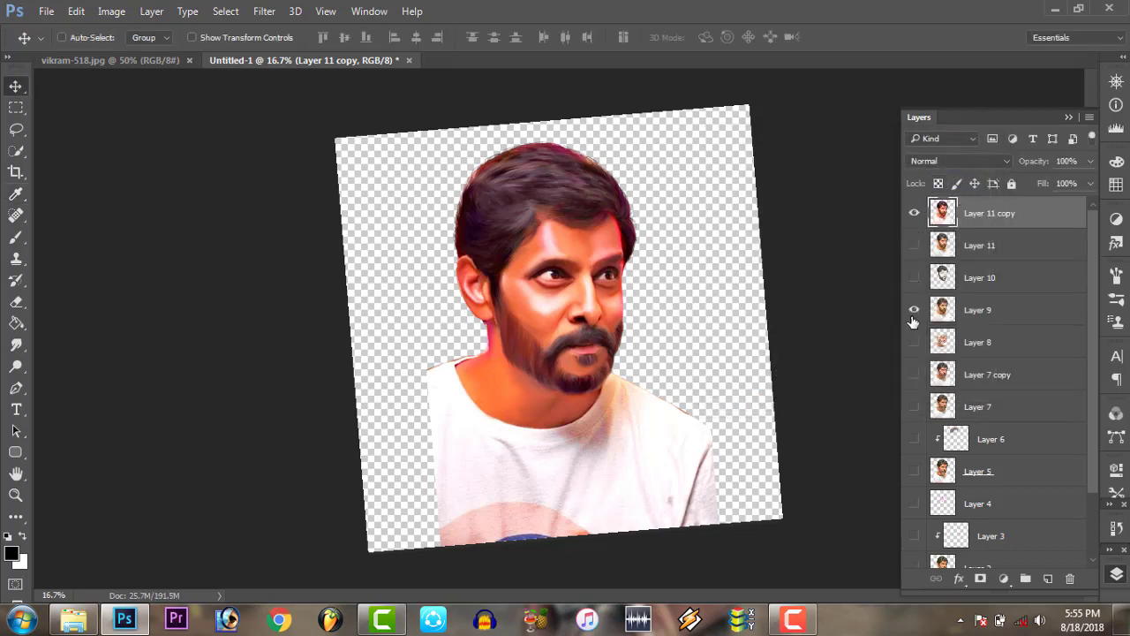
left_click(913, 212)
left_click(914, 214)
left_click(913, 217)
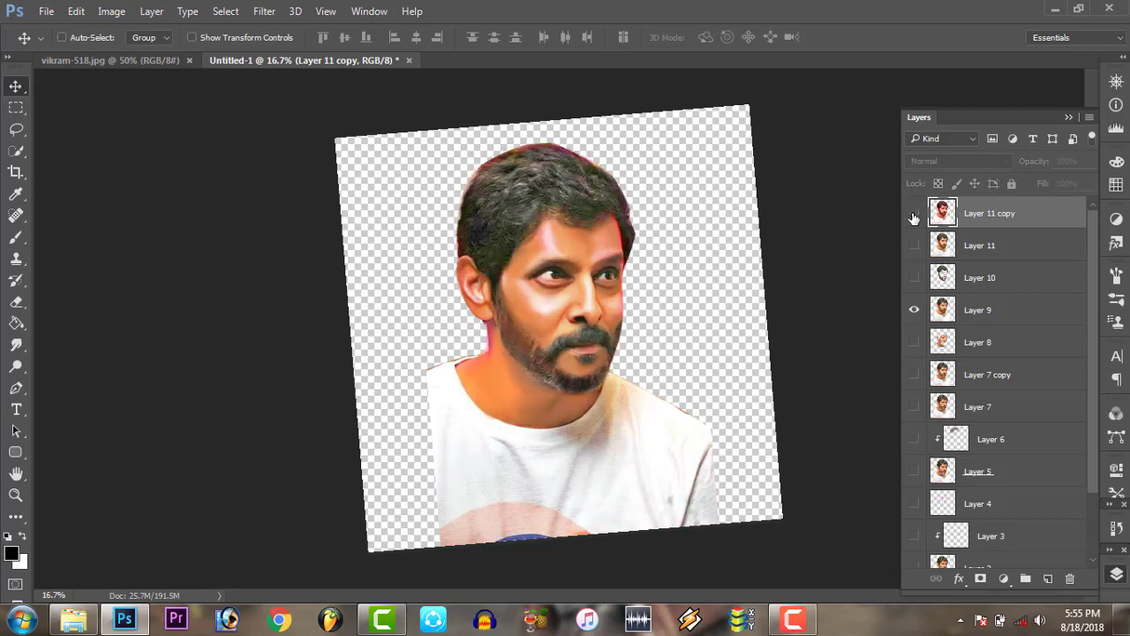
left_click(914, 216)
left_click(914, 216)
left_click(913, 217)
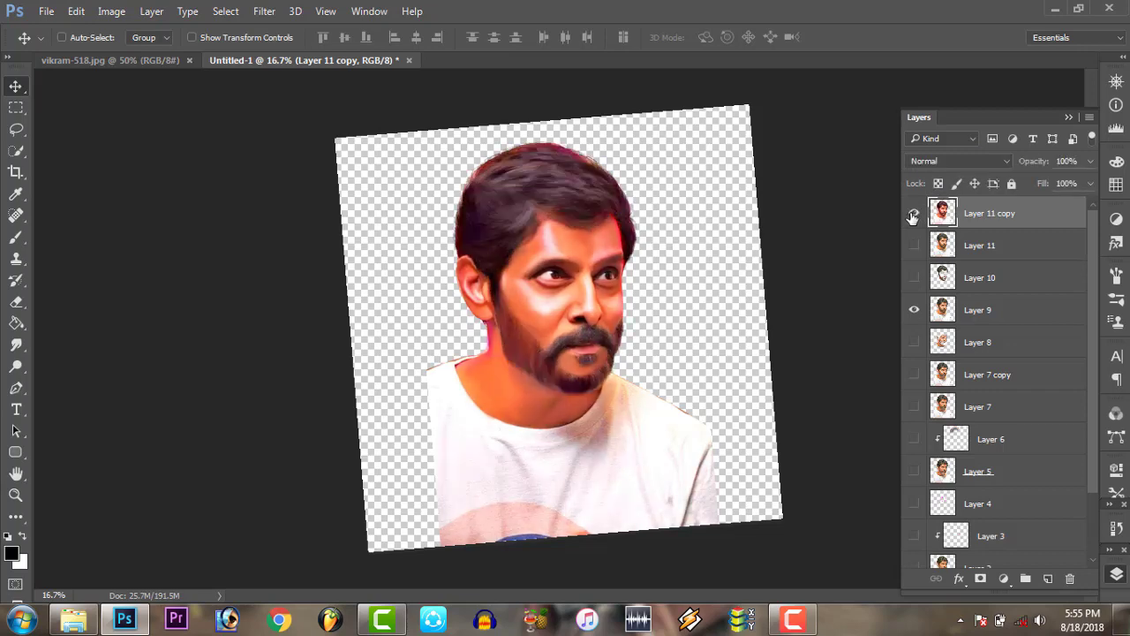
left_click(913, 217)
left_click(912, 217)
Inspect the face up close at 100%, then duplicate Layer 11 copy as Layer 11 copy 2
left_click(16, 495)
mouse_move(561, 301)
left_mouse_down()
mouse_move(608, 321)
mouse_move(588, 306)
left_mouse_up()
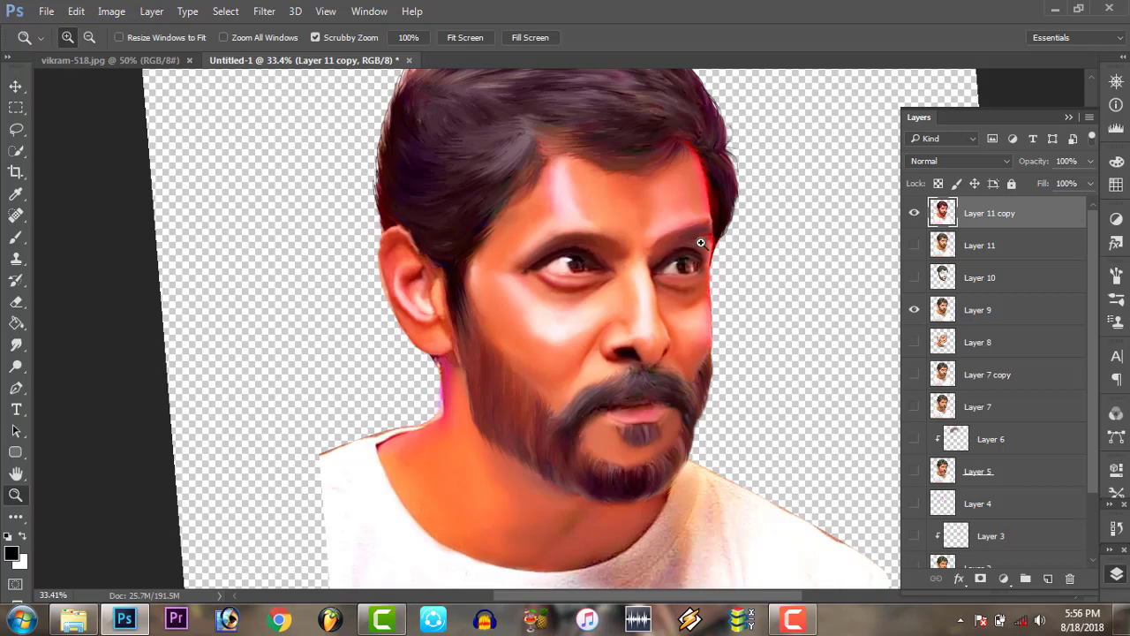
right_click(644, 287)
key("ctrl+minus")
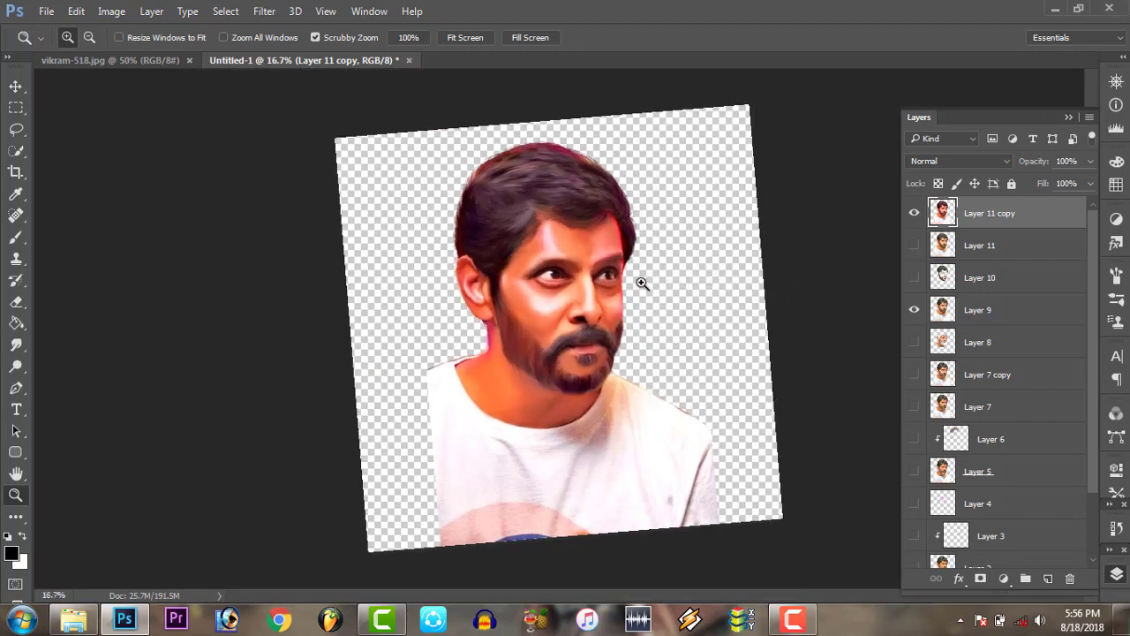
left_click(609, 234)
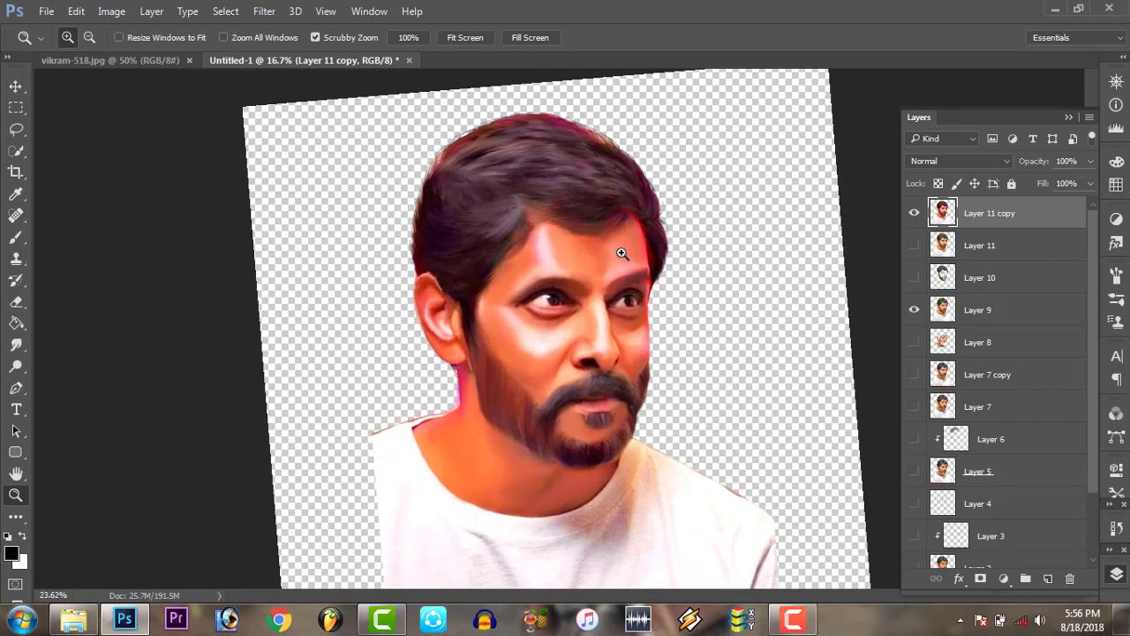
left_click_drag(621, 253, 598, 241)
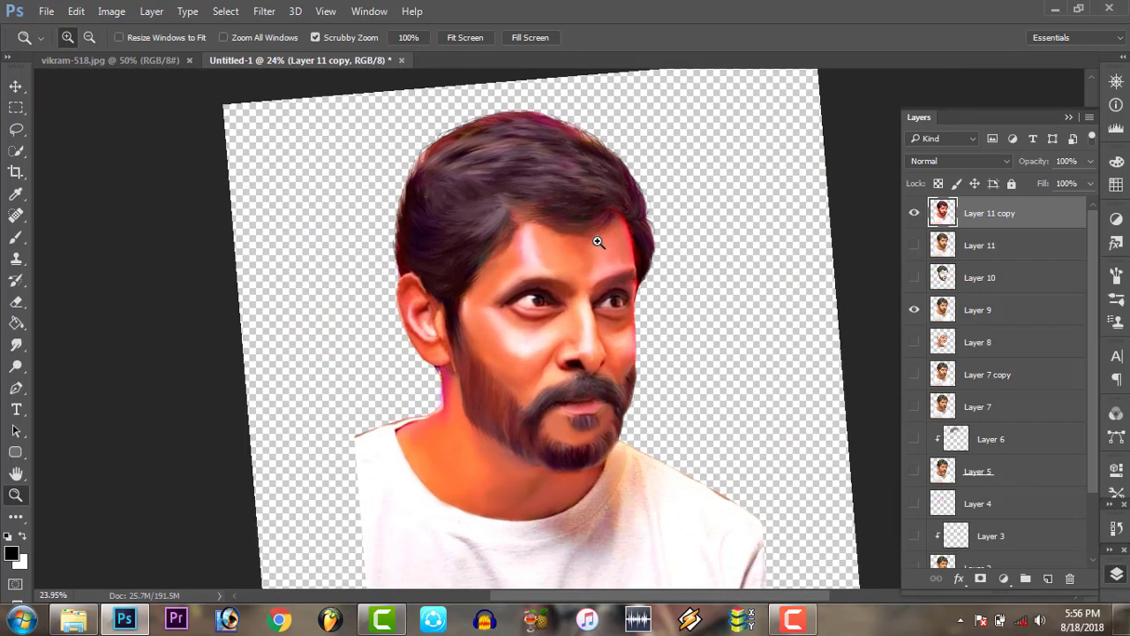
right_click(597, 241)
left_click(627, 266)
right_click(612, 247)
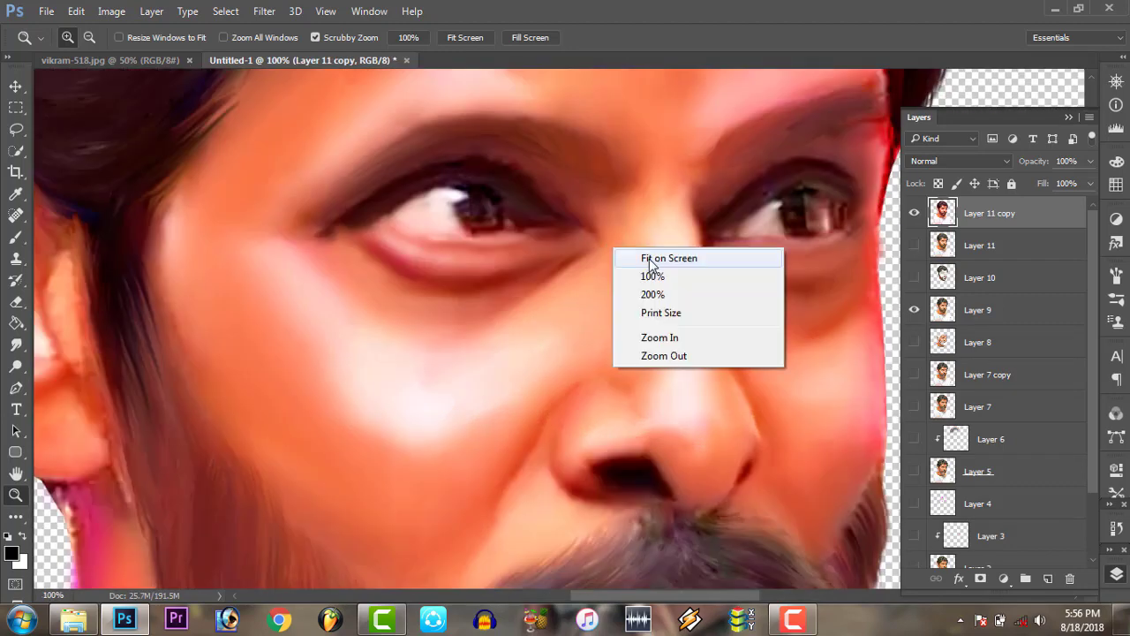
left_click(669, 258)
left_click_drag(1049, 212, 1052, 575)
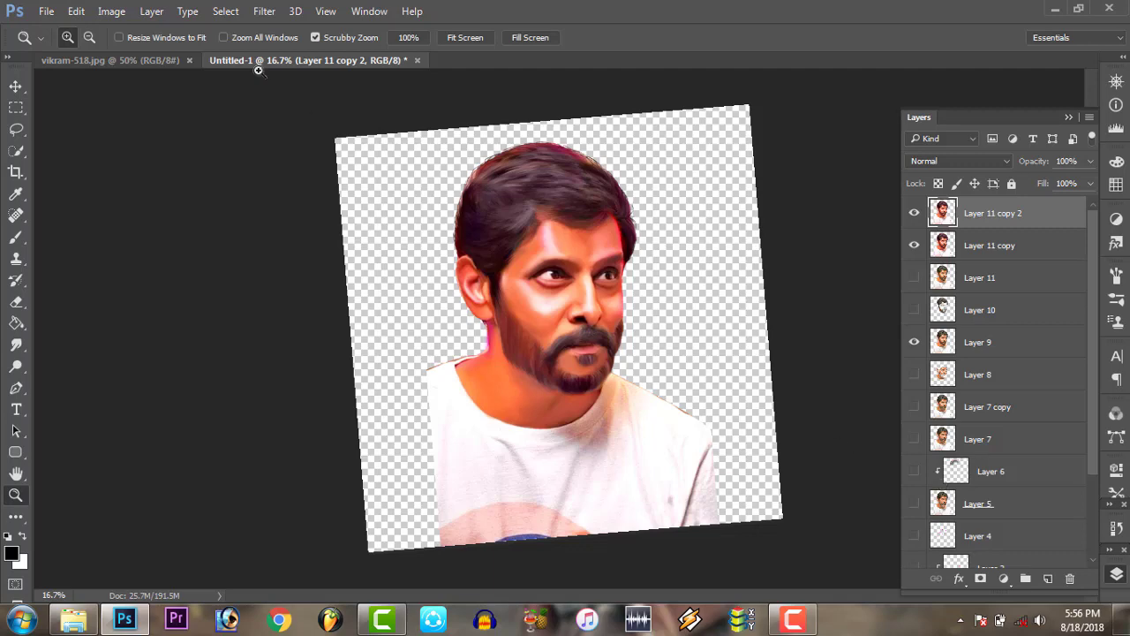
Preview a strong Unsharp Mask with a 24.8 px radius, zooming the preview out to 17% on the face
left_click(264, 11)
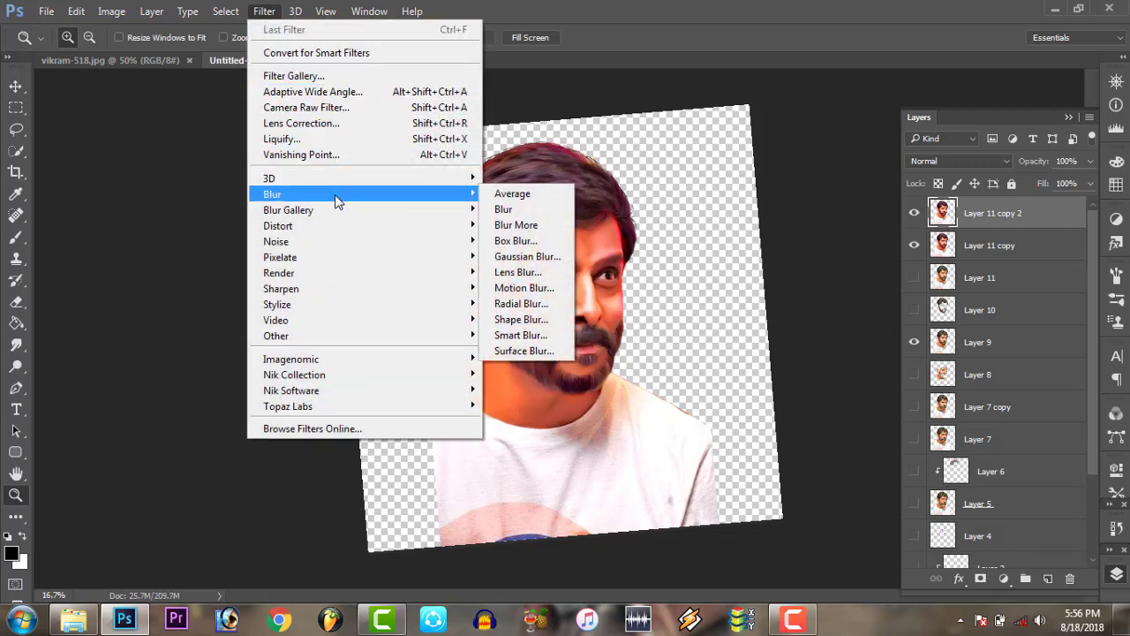
mouse_move(281, 289)
left_click(514, 367)
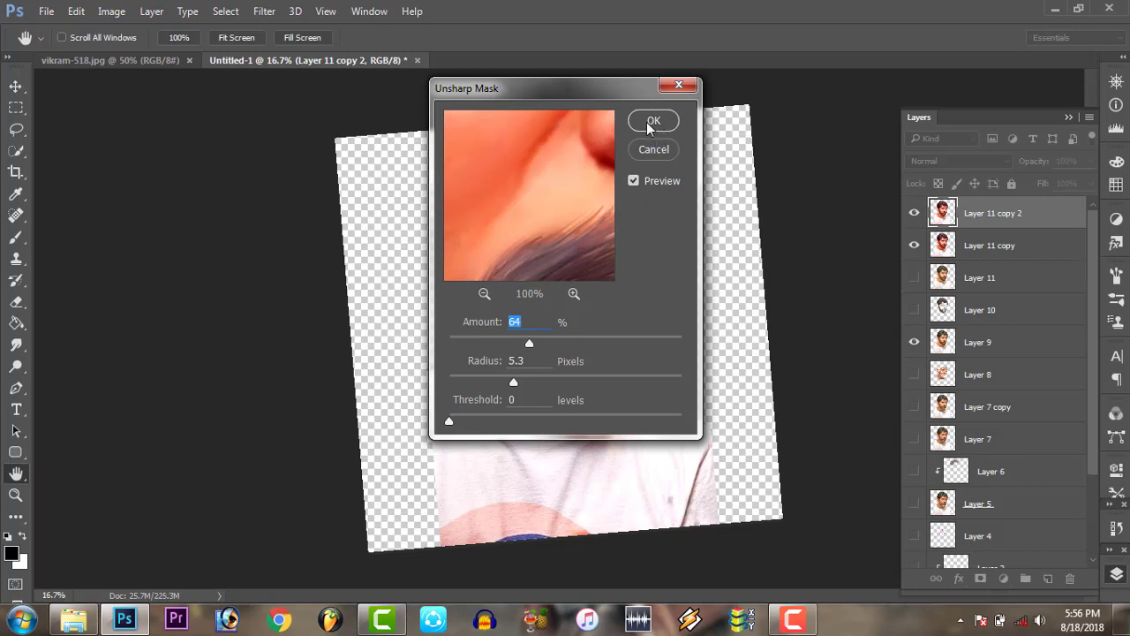
left_click_drag(529, 342, 588, 345)
left_click_drag(514, 385, 552, 390)
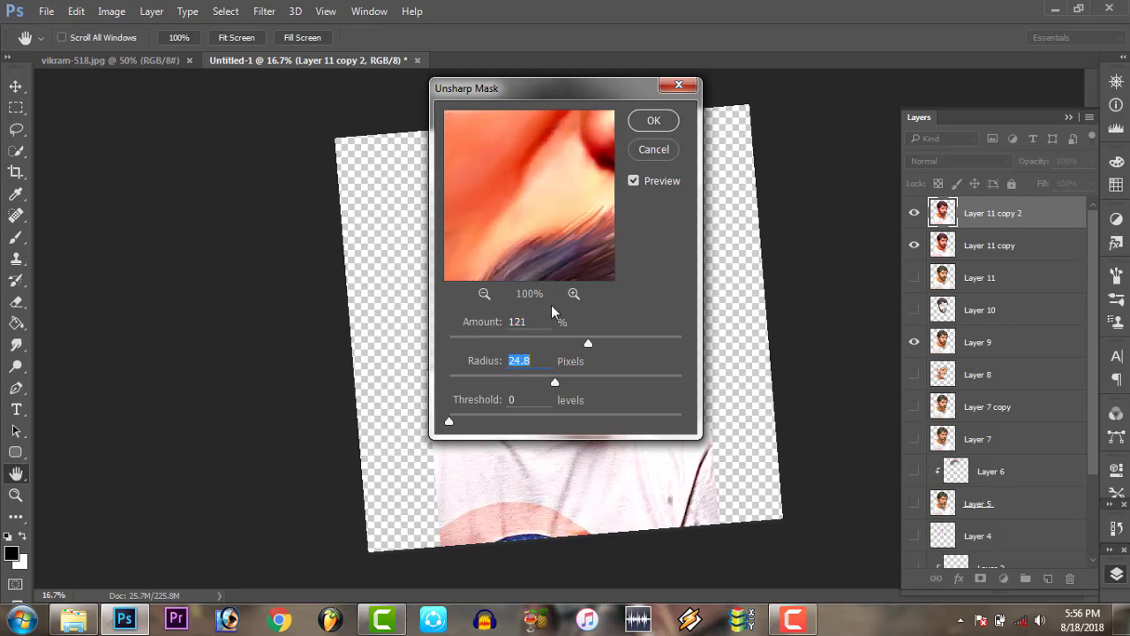
left_click(485, 297)
left_click(485, 298)
left_click(484, 297)
left_click(484, 298)
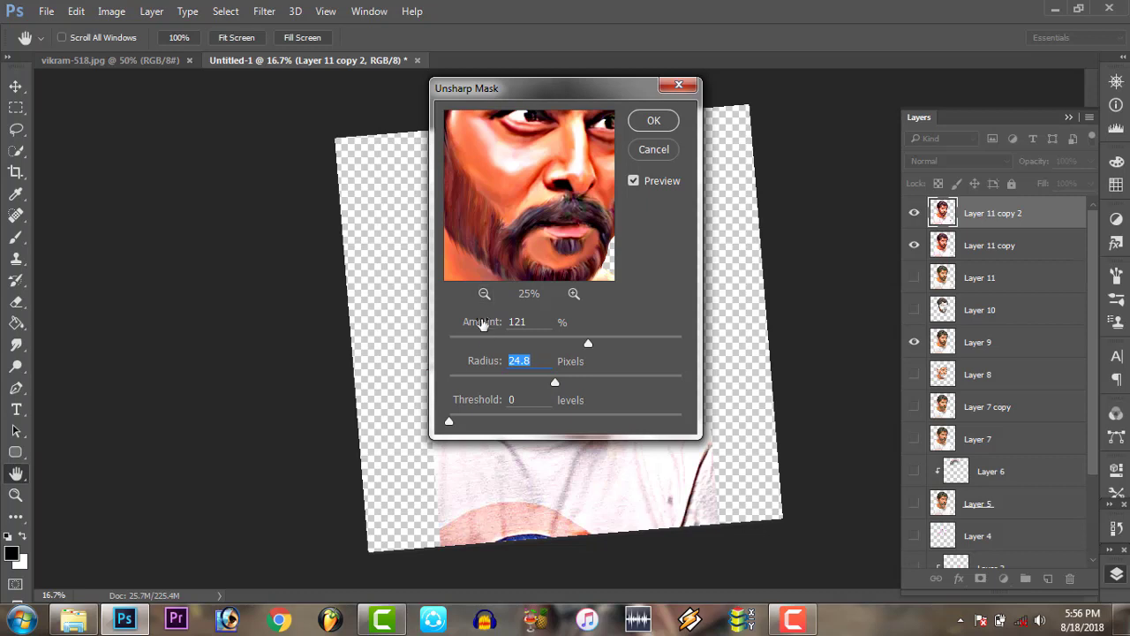
left_click(484, 293)
mouse_move(514, 194)
left_mouse_down()
mouse_move(531, 220)
mouse_move(514, 254)
left_mouse_up()
Settle on radius 4.8 px, amount 86% and threshold 4 levels
left_click_drag(555, 384, 510, 385)
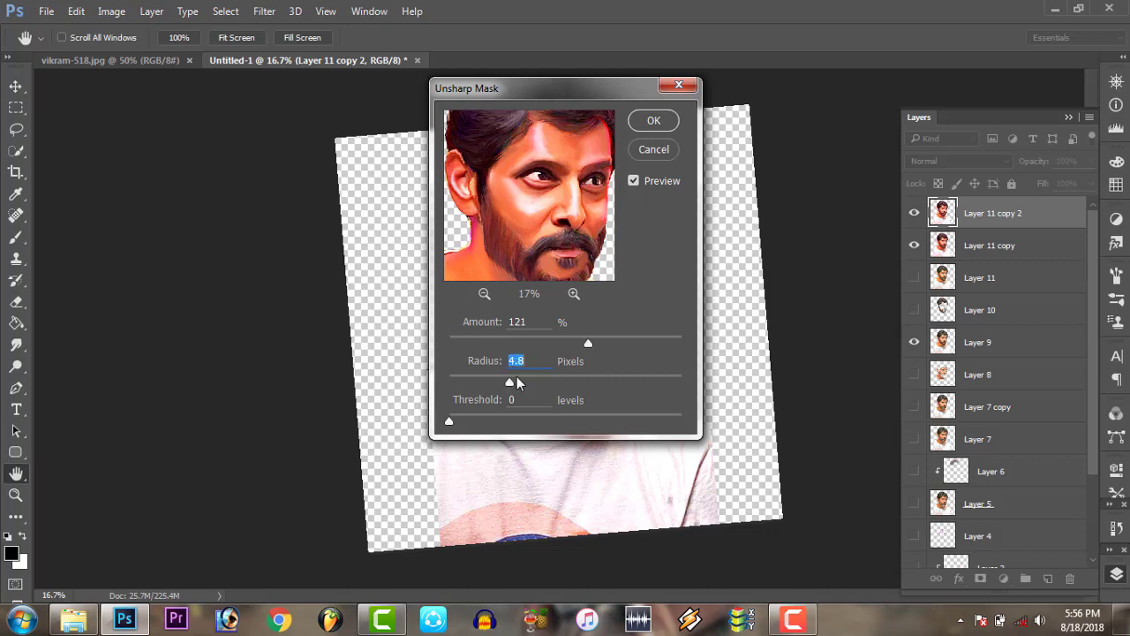
left_click_drag(582, 349, 557, 350)
mouse_move(451, 425)
left_mouse_down()
mouse_move(543, 417)
mouse_move(460, 425)
left_mouse_up()
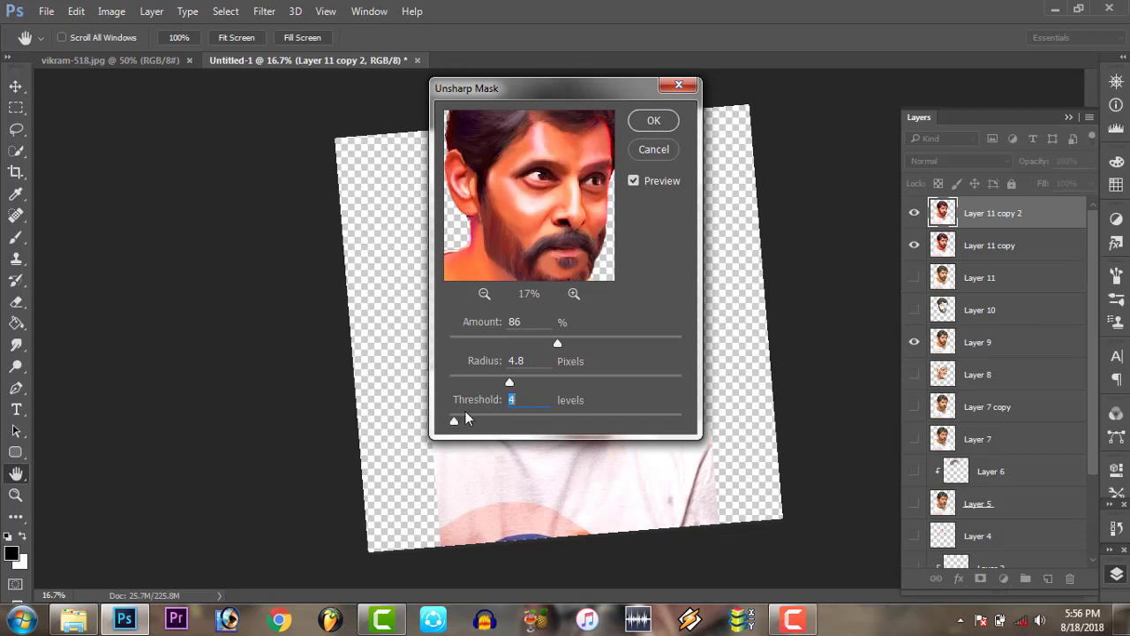
Apply the sharpening and toggle Layer 11 copy 2 on and off to compare up close
left_click(654, 126)
key("z")
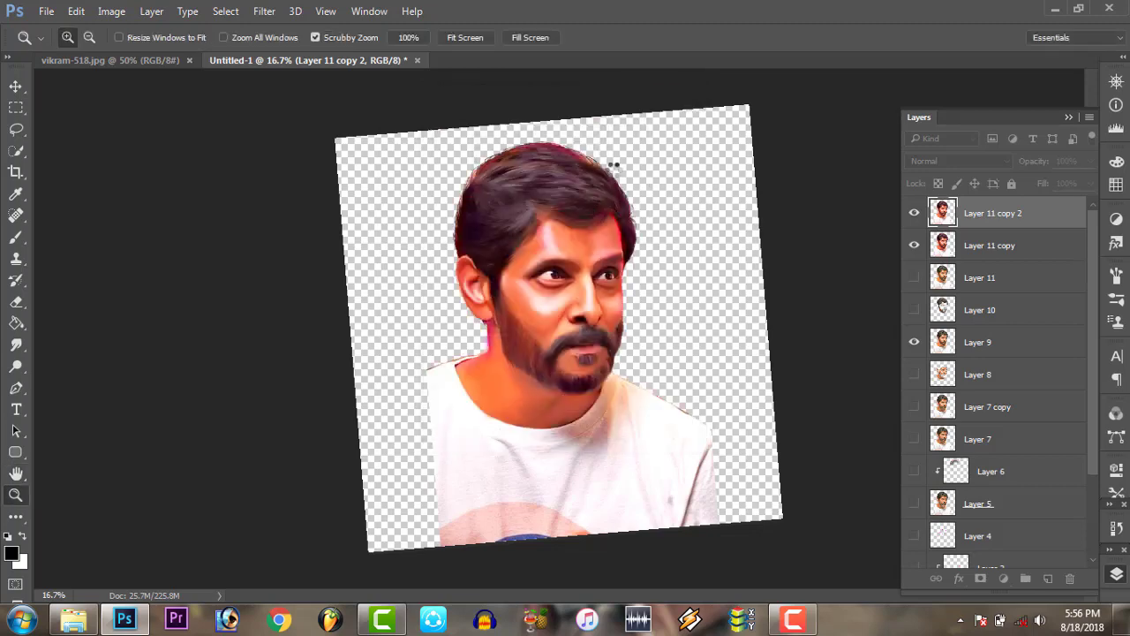
left_click_drag(604, 297, 647, 305)
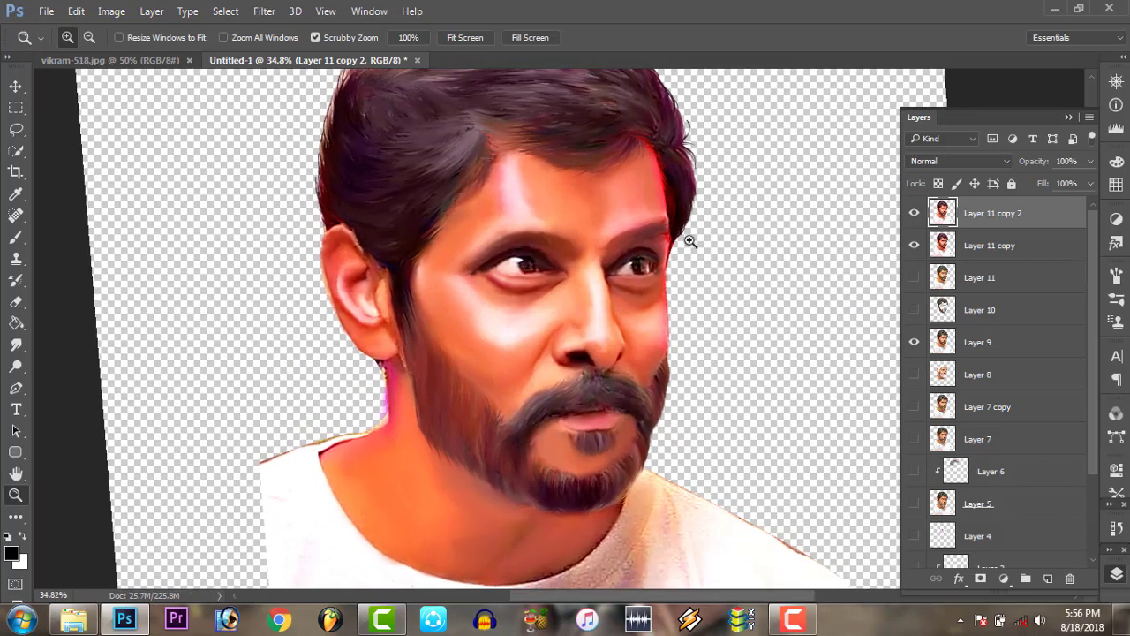
left_click(915, 213)
left_click(914, 212)
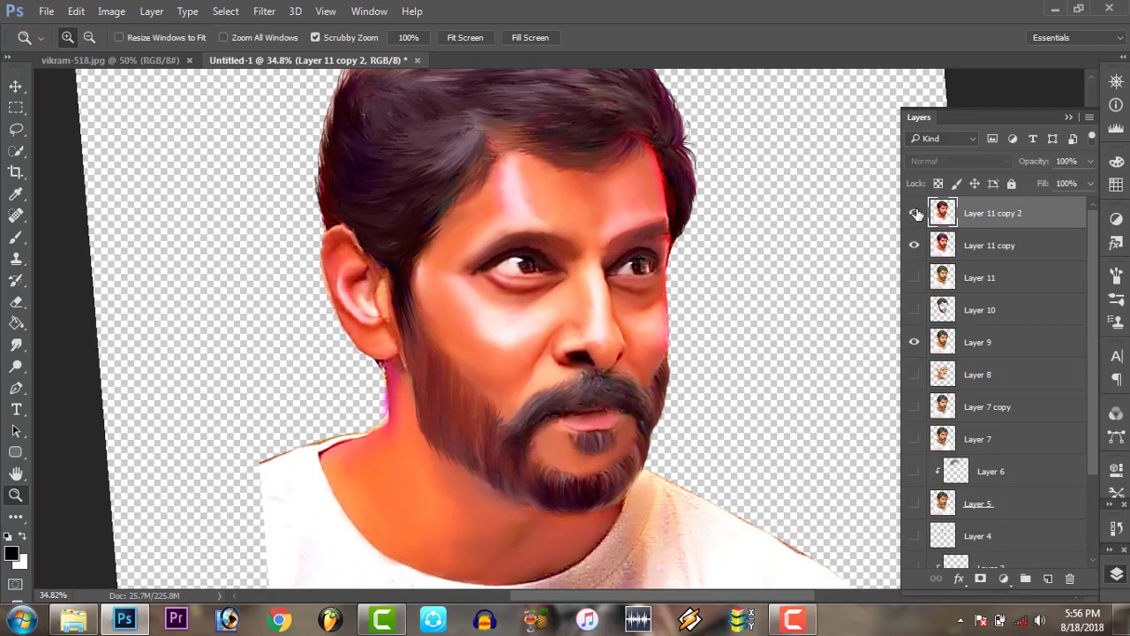
left_click(914, 212)
left_click(915, 213)
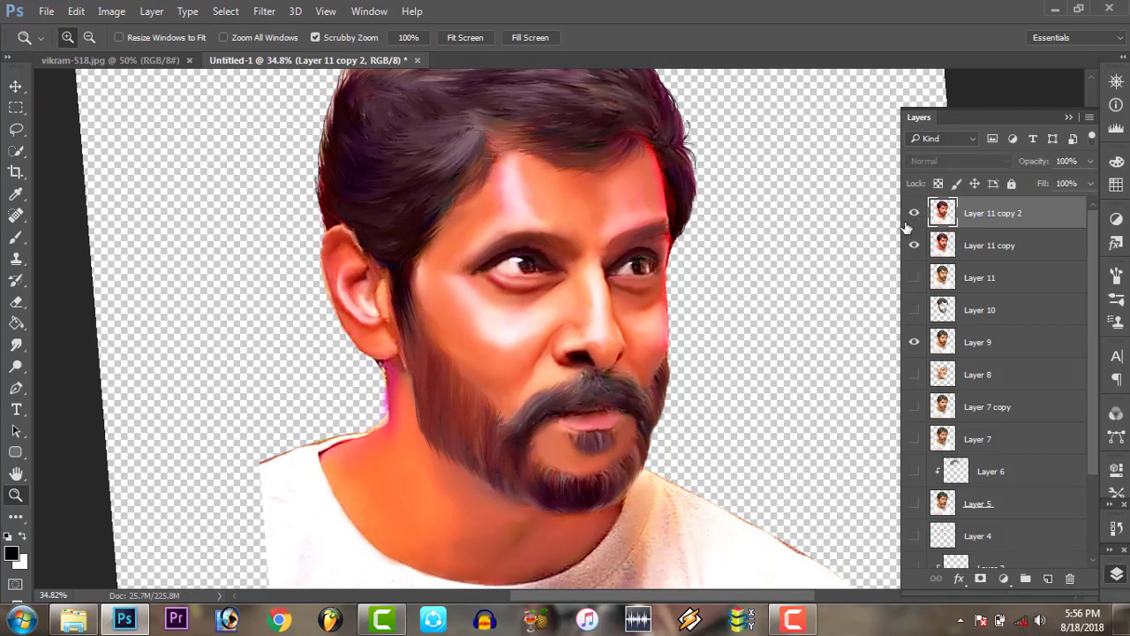
right_click(551, 271)
left_click(569, 281)
left_click_drag(481, 293, 549, 335)
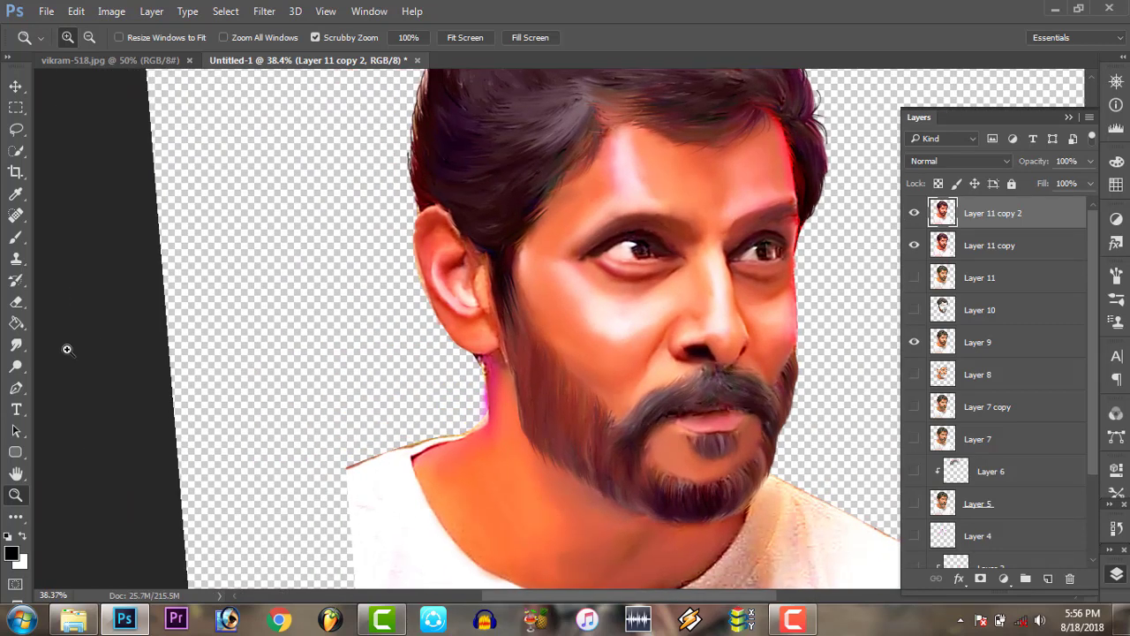
Set up the Smudge tool with brush preset 482 at 40 px
left_click(15, 344)
right_click(552, 323)
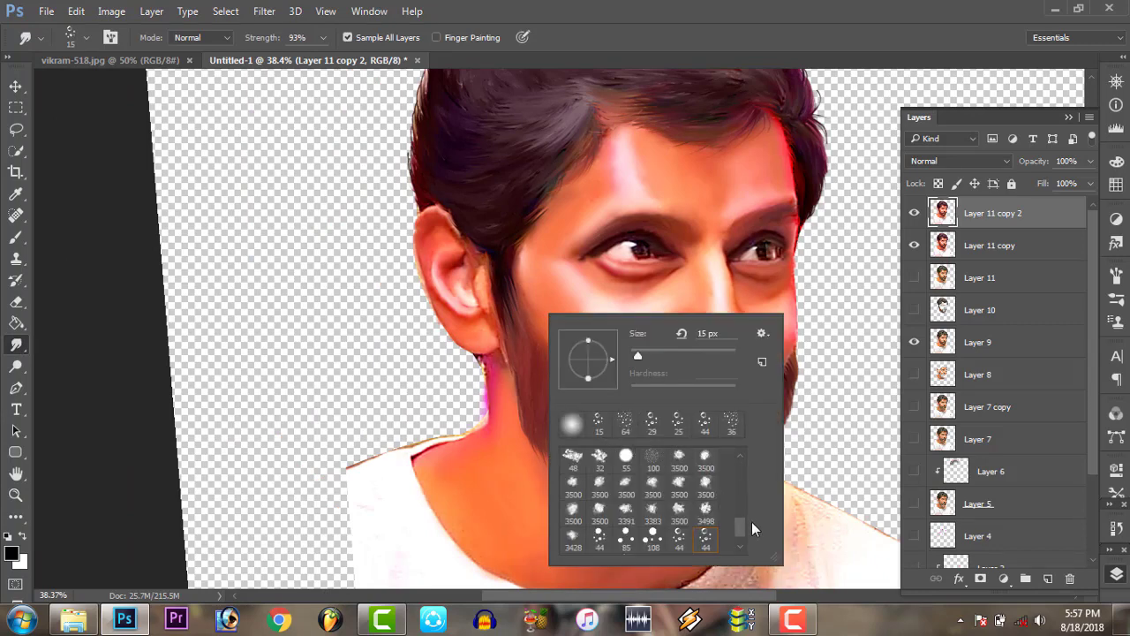
scroll(751, 529, "down", 2)
left_click(600, 538)
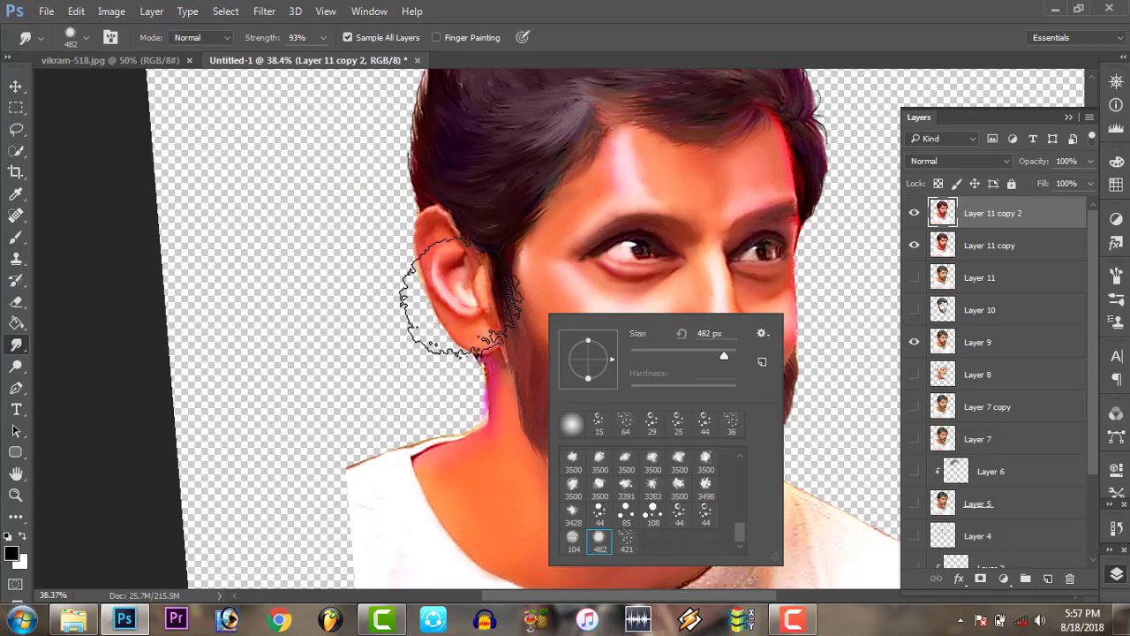
left_click(651, 354)
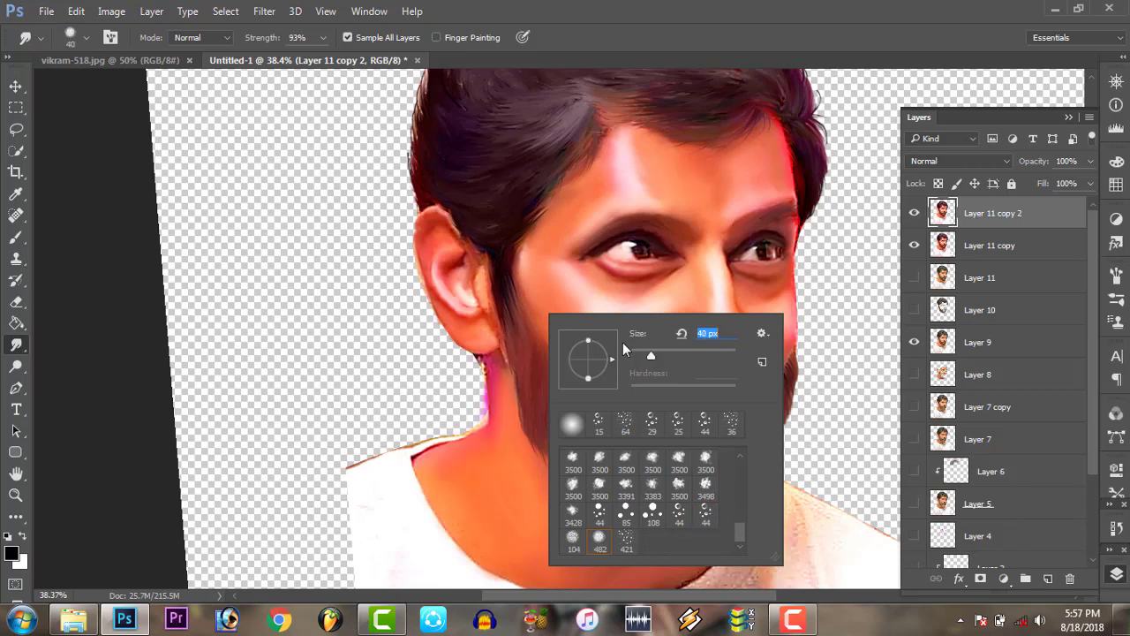
left_click(463, 280)
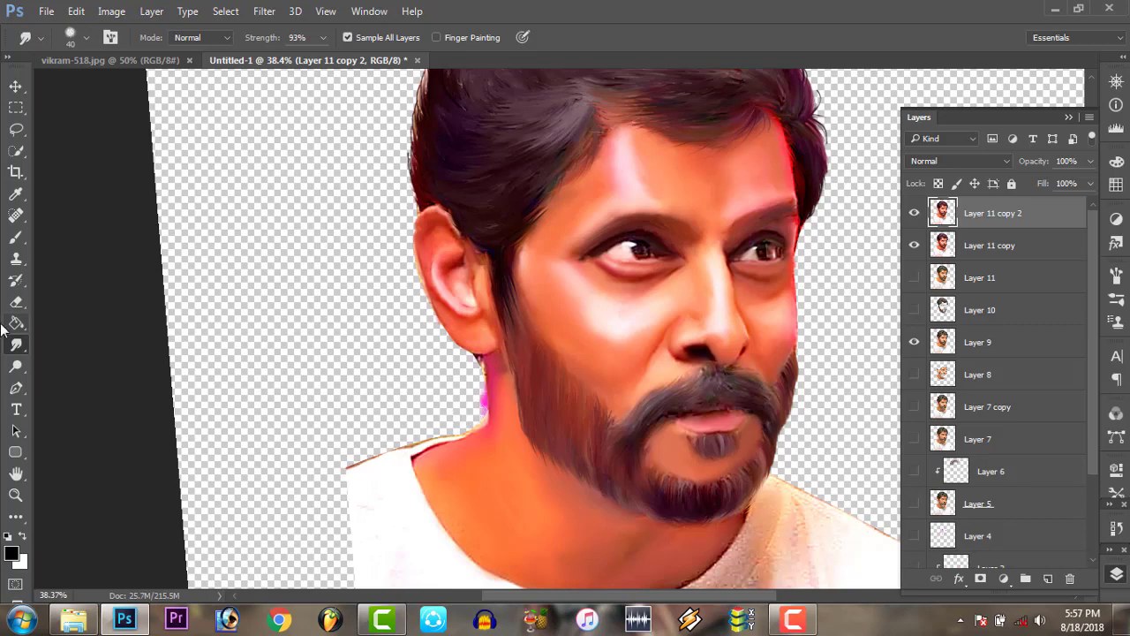
Briefly pick the eraser, then return to the Zoom tool's view options
left_click(16, 301)
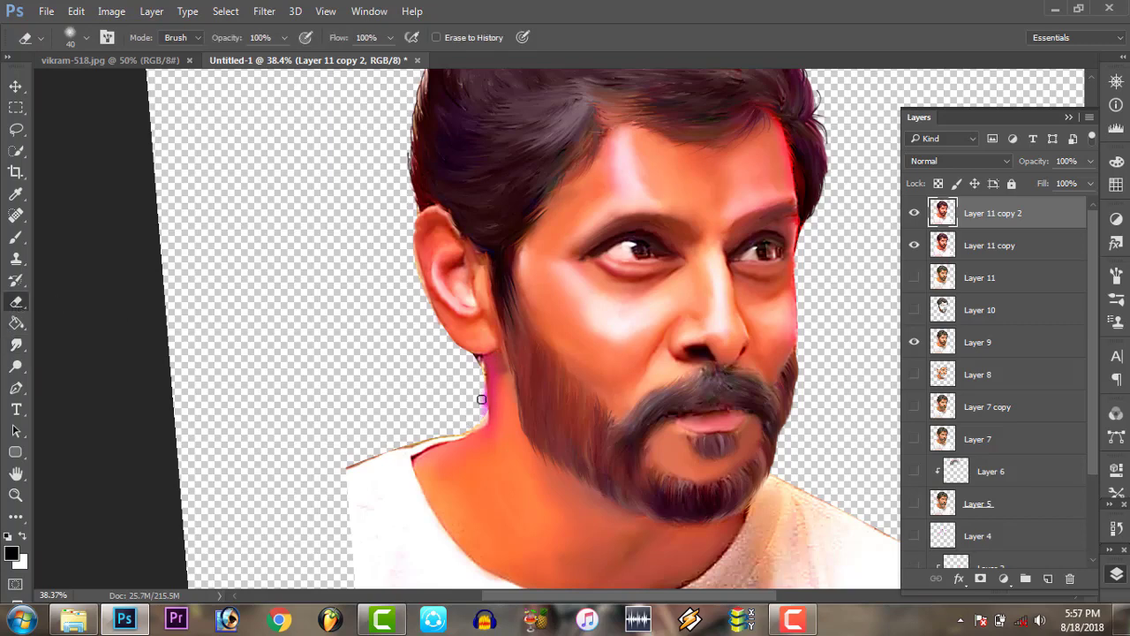
left_click(16, 494)
right_click(594, 329)
Zoom in on the eye by the ear and smudge its lower eyelid edge with an 18 px brush
left_click(569, 303)
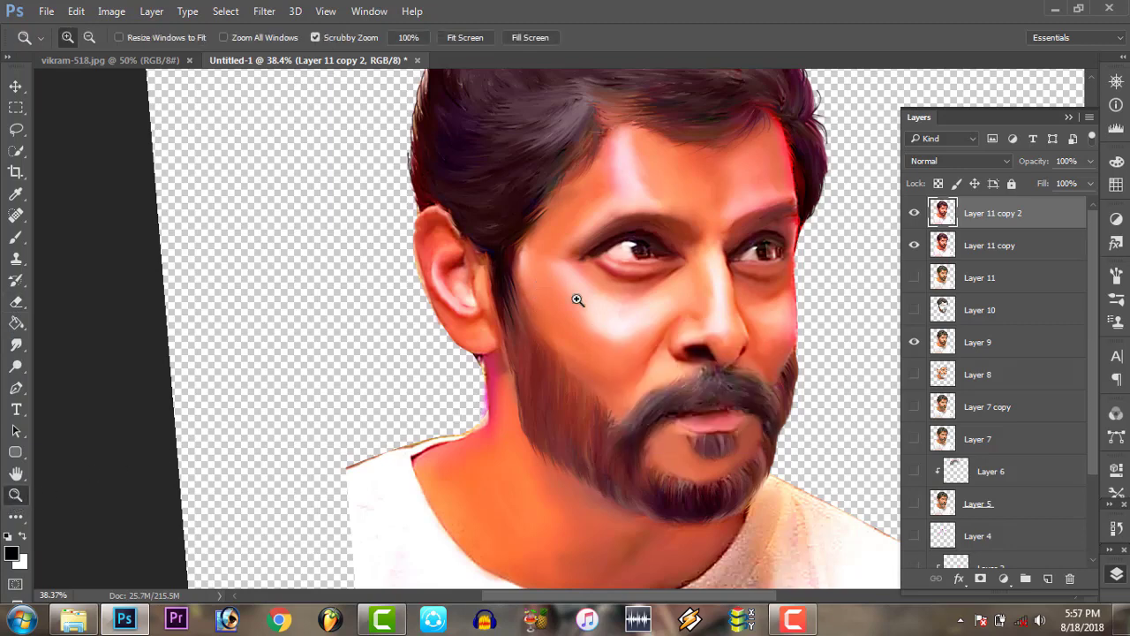
left_click_drag(575, 302, 600, 316)
left_click(15, 345)
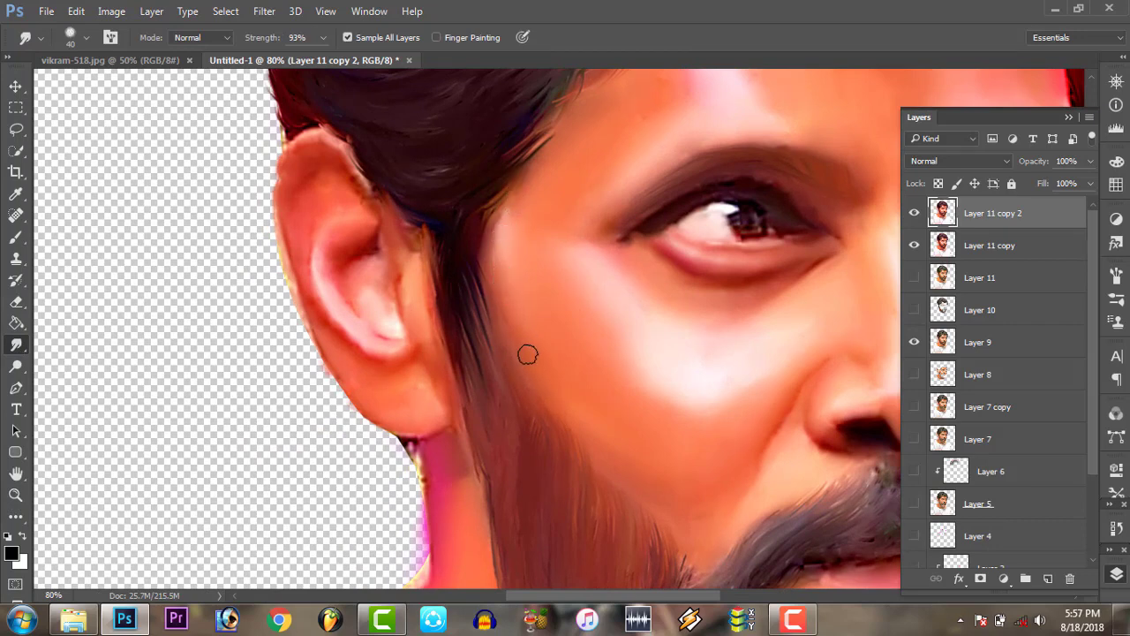
right_click(758, 275)
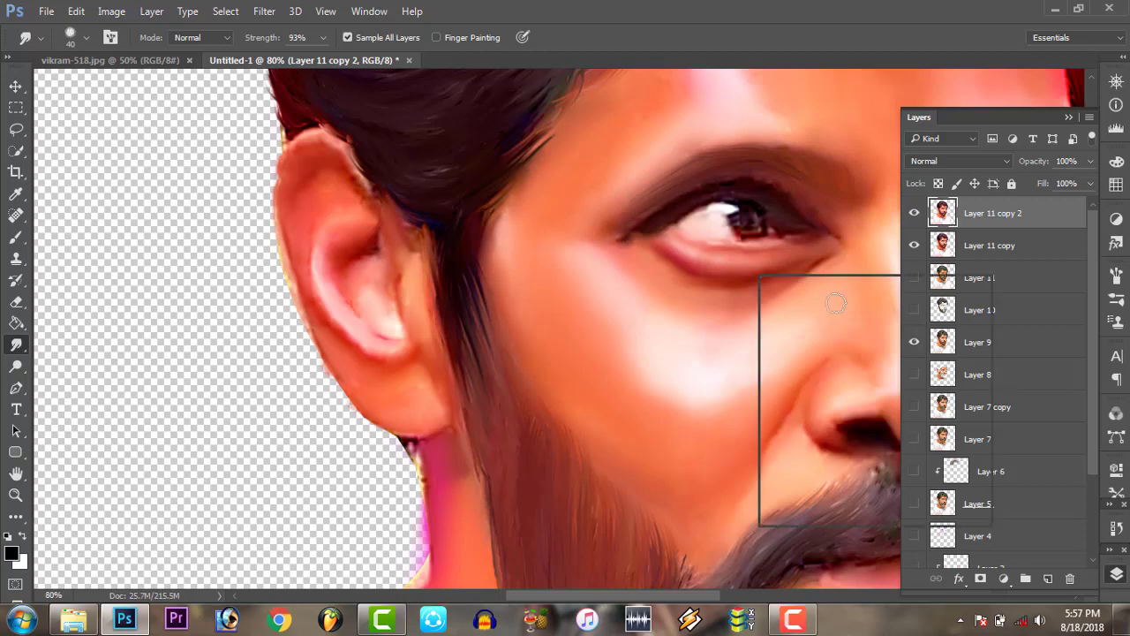
left_click(736, 248)
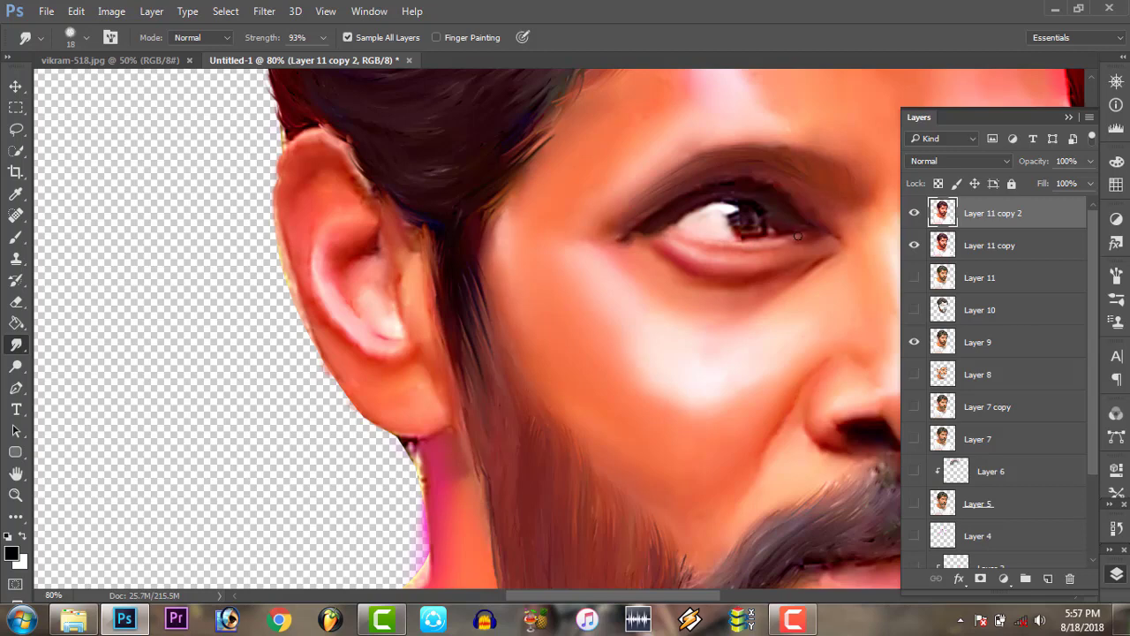
left_click_drag(681, 240, 677, 232)
Zoom in on the eyes and nose and enlarge the smudge brush to 34 px
key("z")
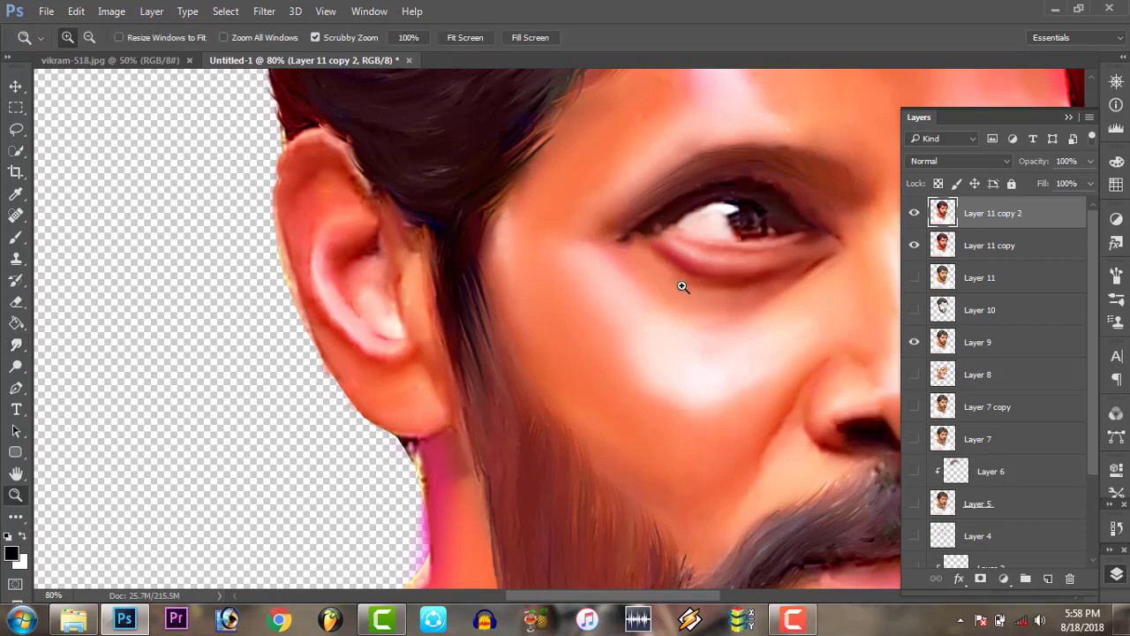
right_click(681, 283)
left_click(714, 298)
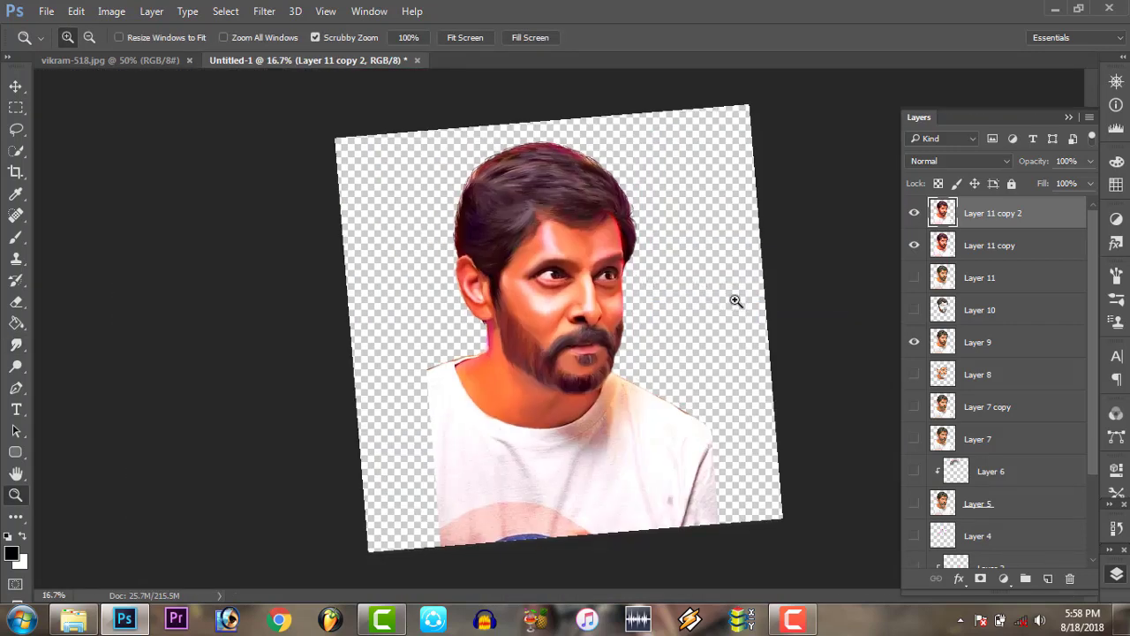
left_click_drag(622, 292, 686, 329)
left_click(685, 329)
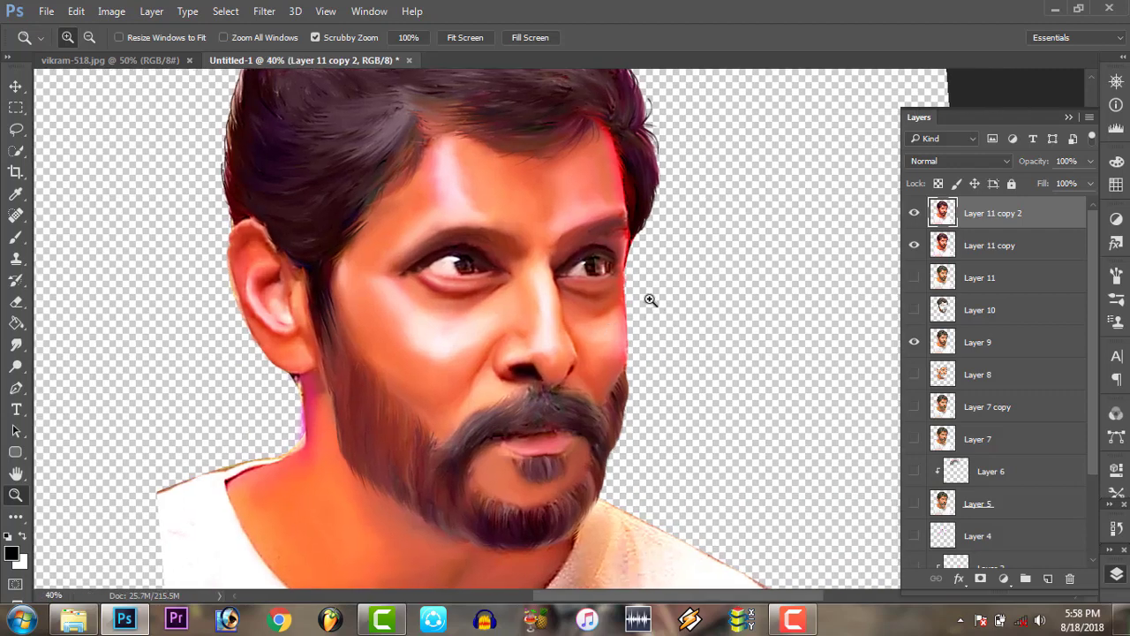
left_click(651, 300)
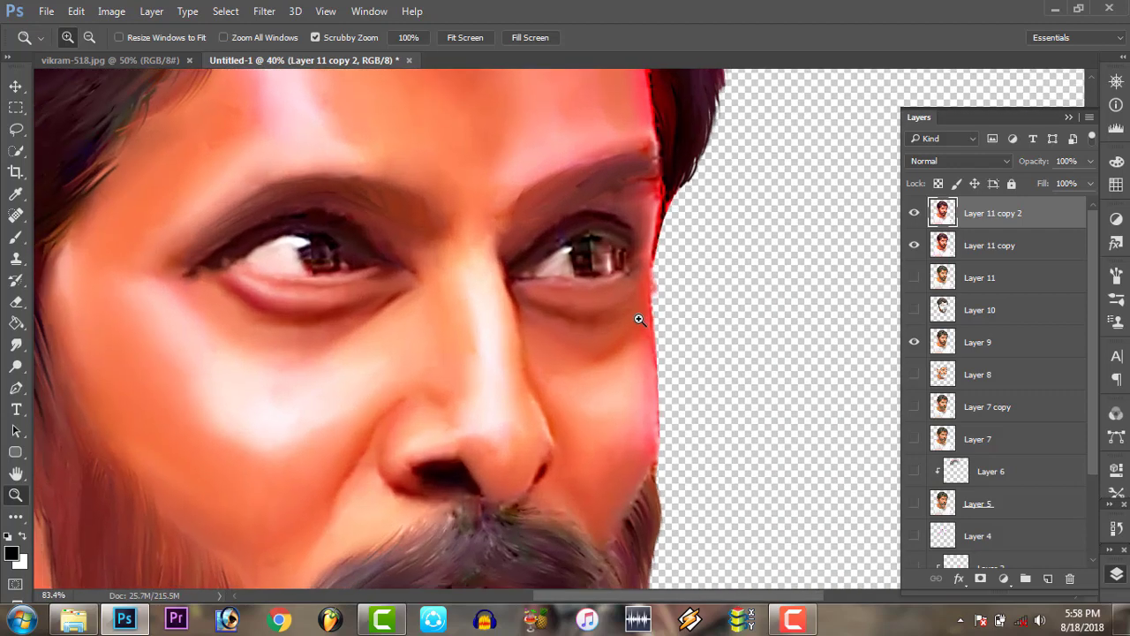
left_click(16, 344)
right_click(436, 308)
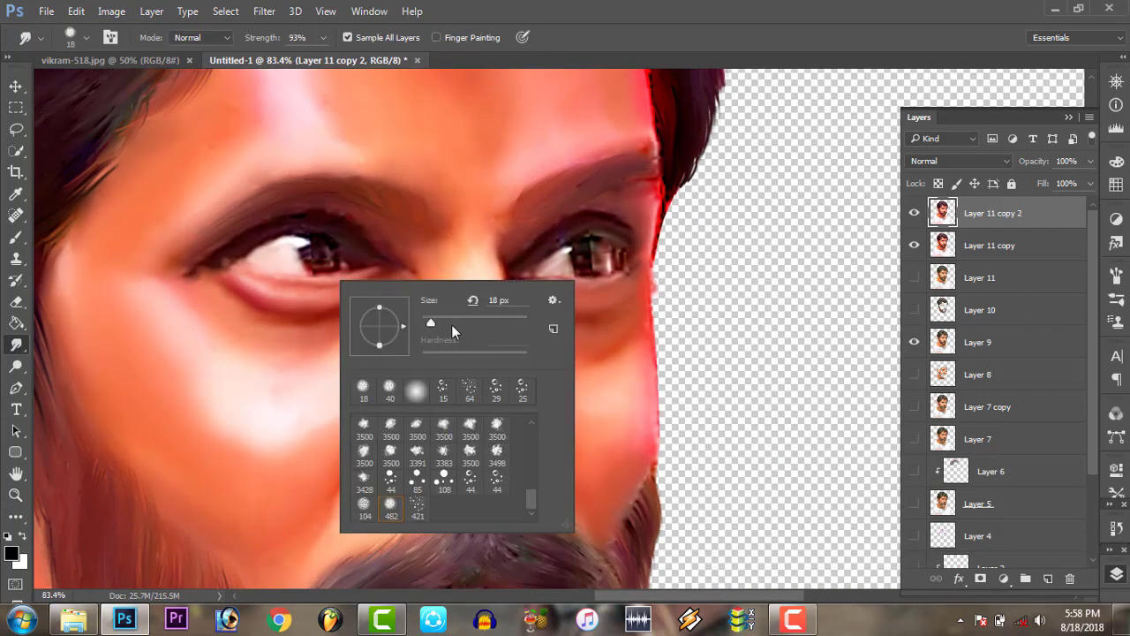
type("34")
key("Return")
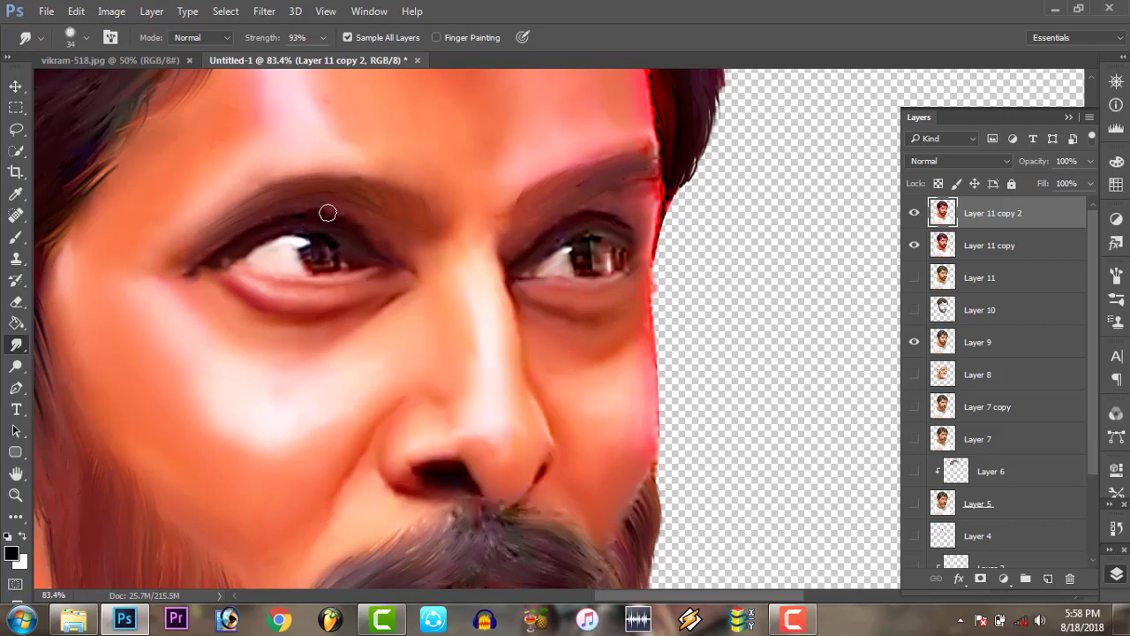
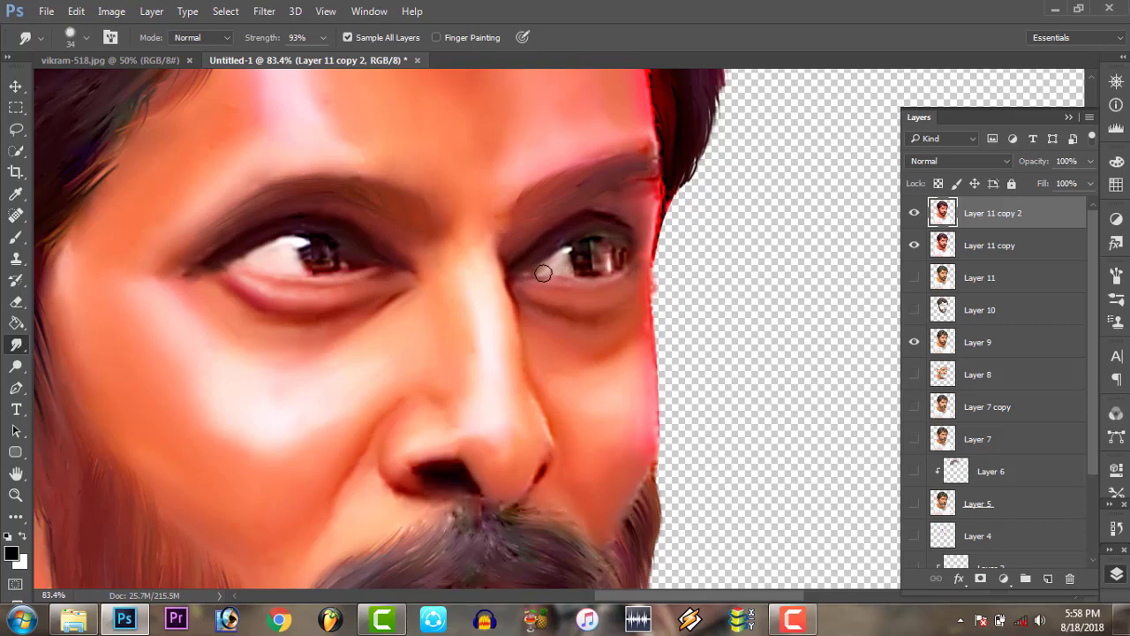
Smudge the eye whites toward the iris and blend the area below the eye
left_click_drag(543, 273, 623, 255)
left_click_drag(586, 267, 555, 267)
left_click(16, 365)
left_click(86, 365)
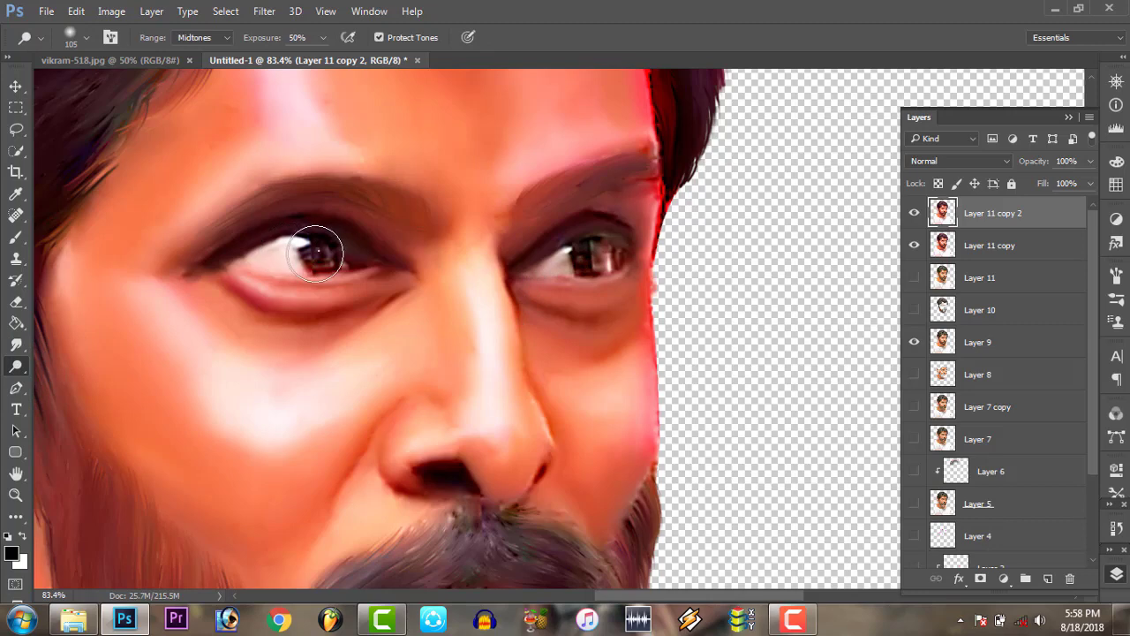
Set the Dodge Tool brush size to 61 px, then to 17 px
left_click_drag(435, 297, 417, 288)
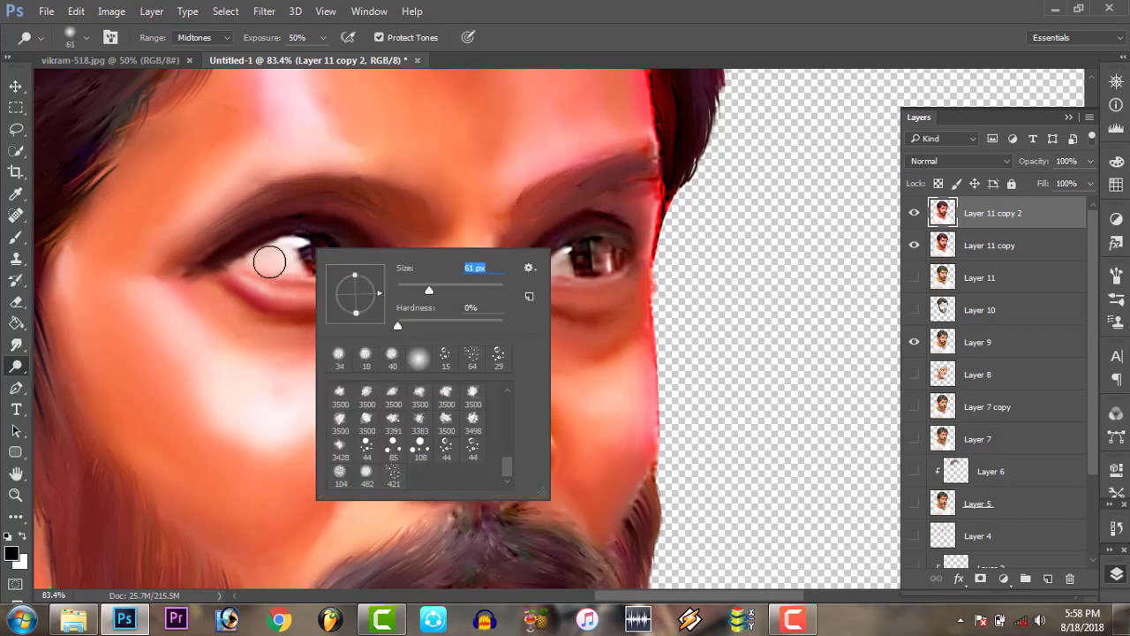
key("Return")
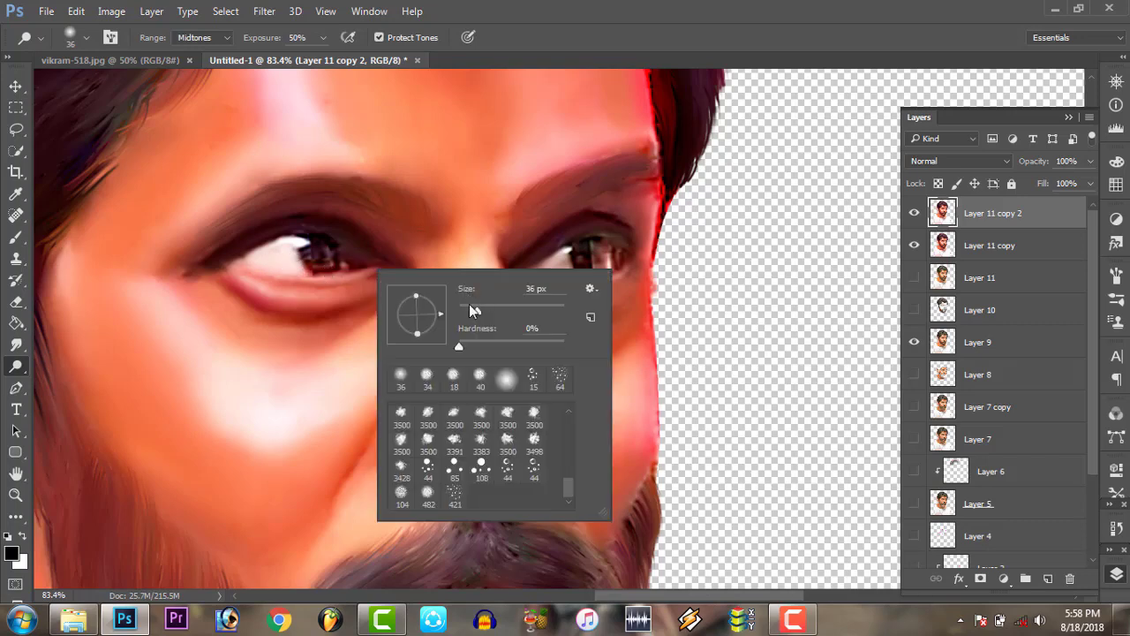
left_click_drag(469, 304, 424, 296)
key("Return")
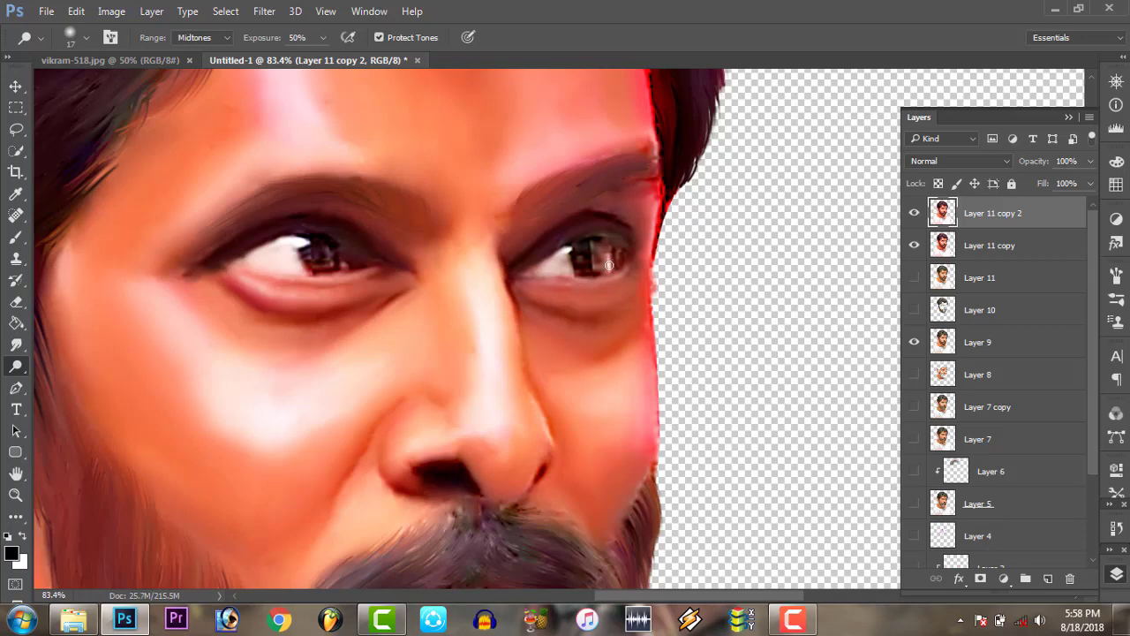
Fit the portrait on screen and toggle Layer 11 copy 2 off and on to compare
key("z")
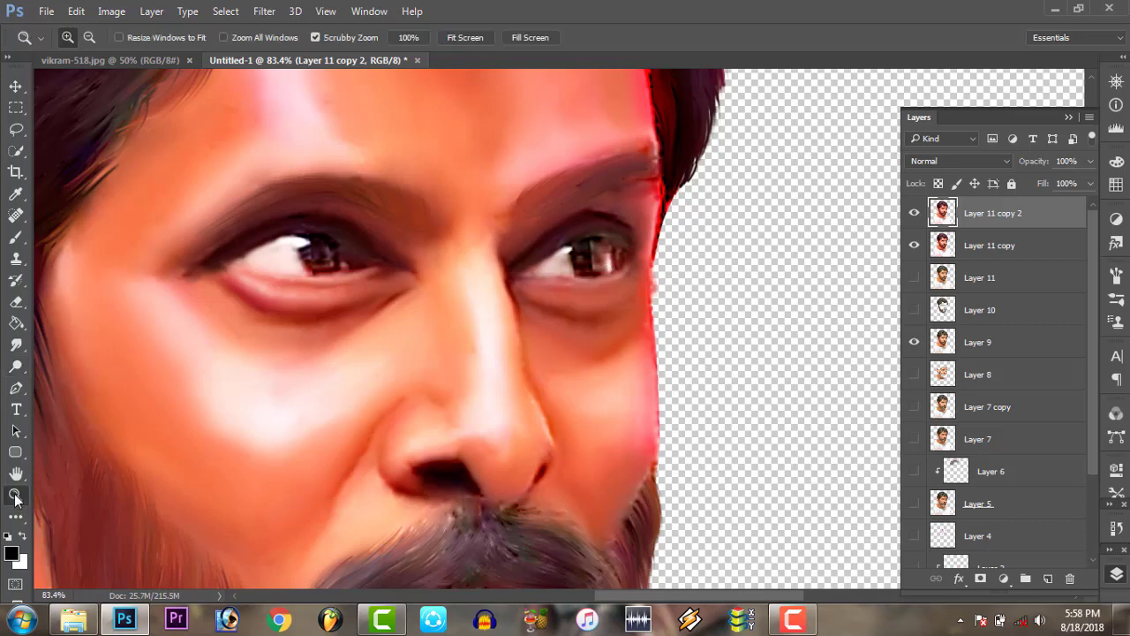
right_click(192, 326)
left_click(212, 337)
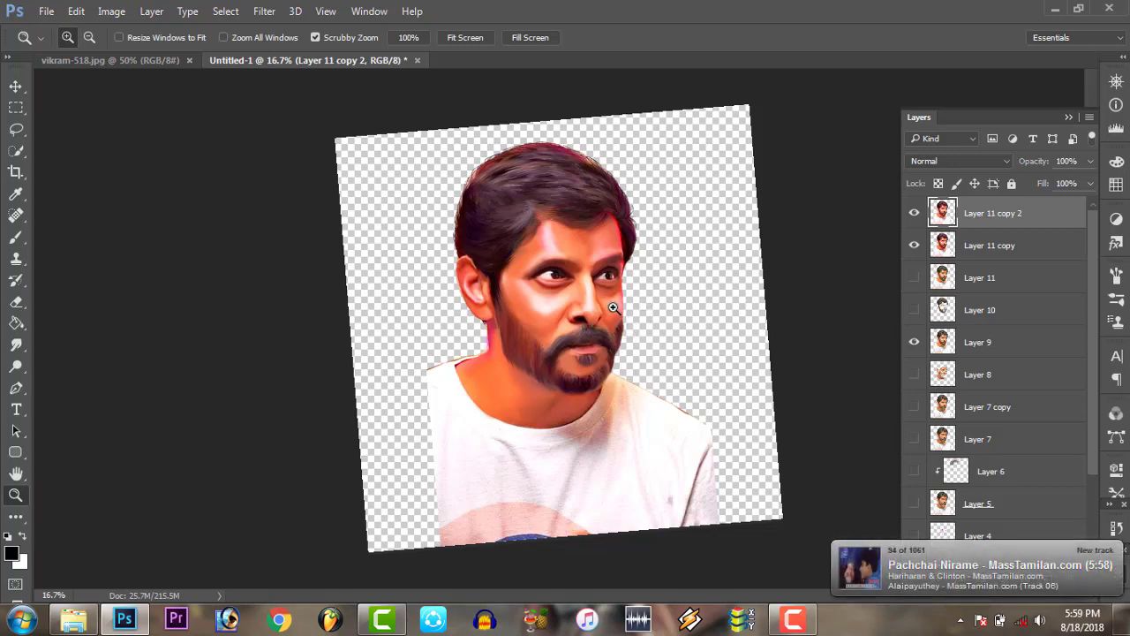
mouse_move(625, 308)
left_mouse_down()
mouse_move(599, 303)
mouse_move(616, 304)
left_mouse_up()
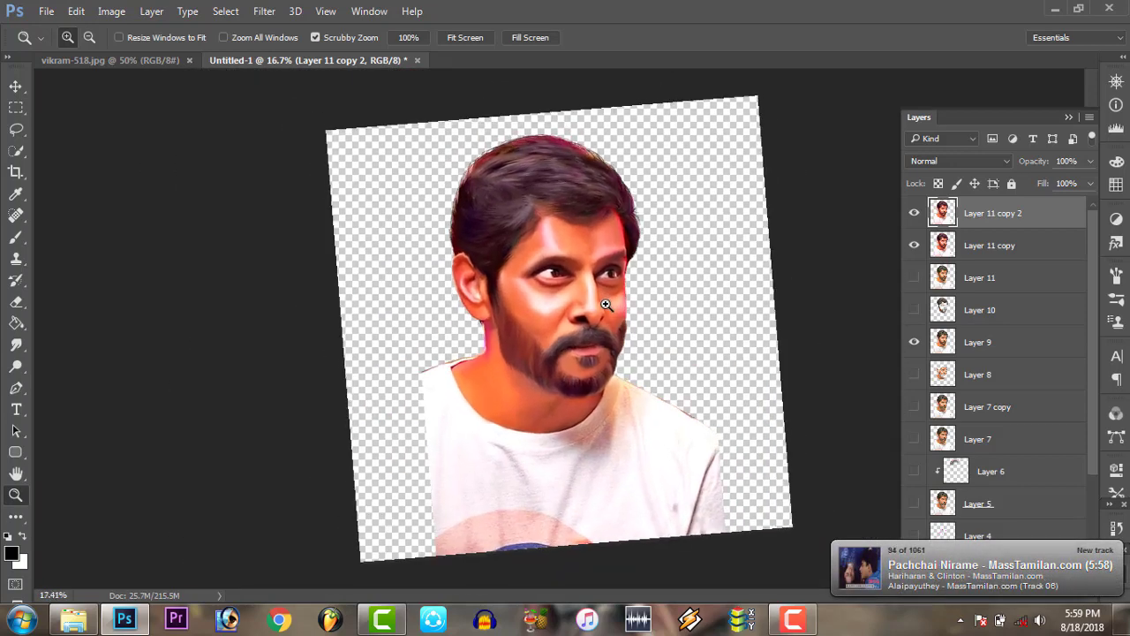
right_click(634, 336)
left_click(654, 345)
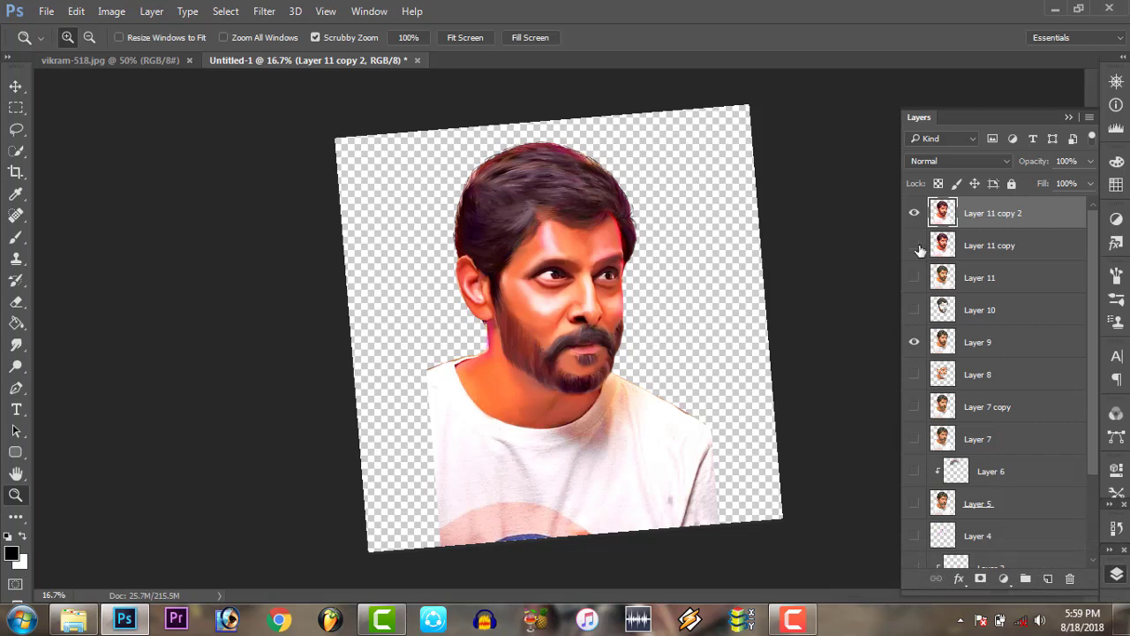
left_click(914, 214)
left_click(916, 214)
left_click(264, 11)
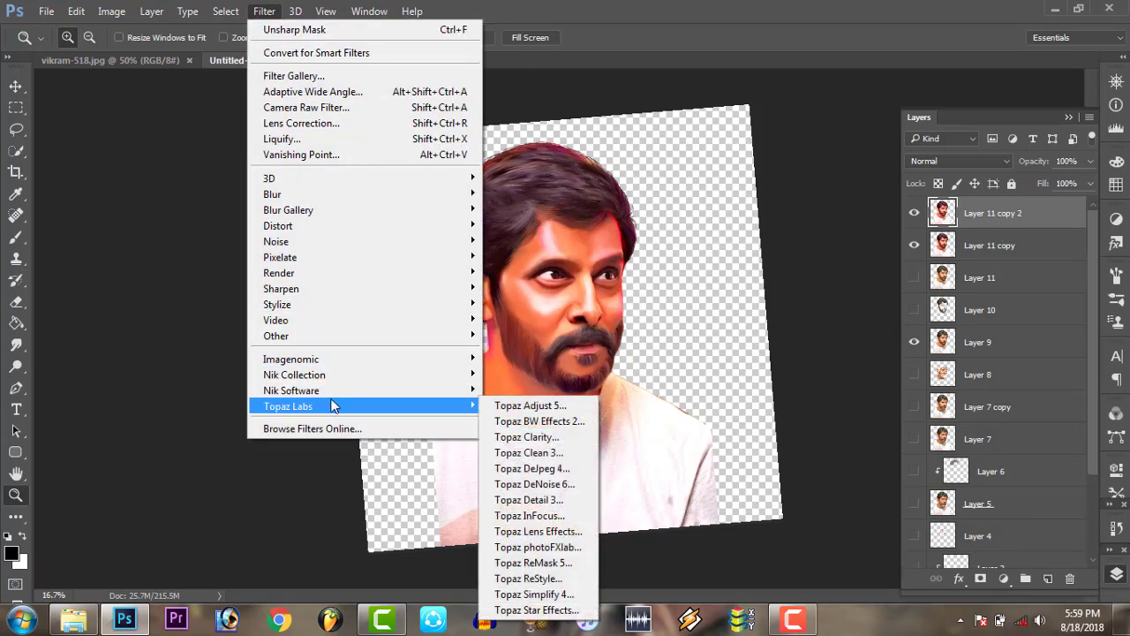
mouse_move(288, 406)
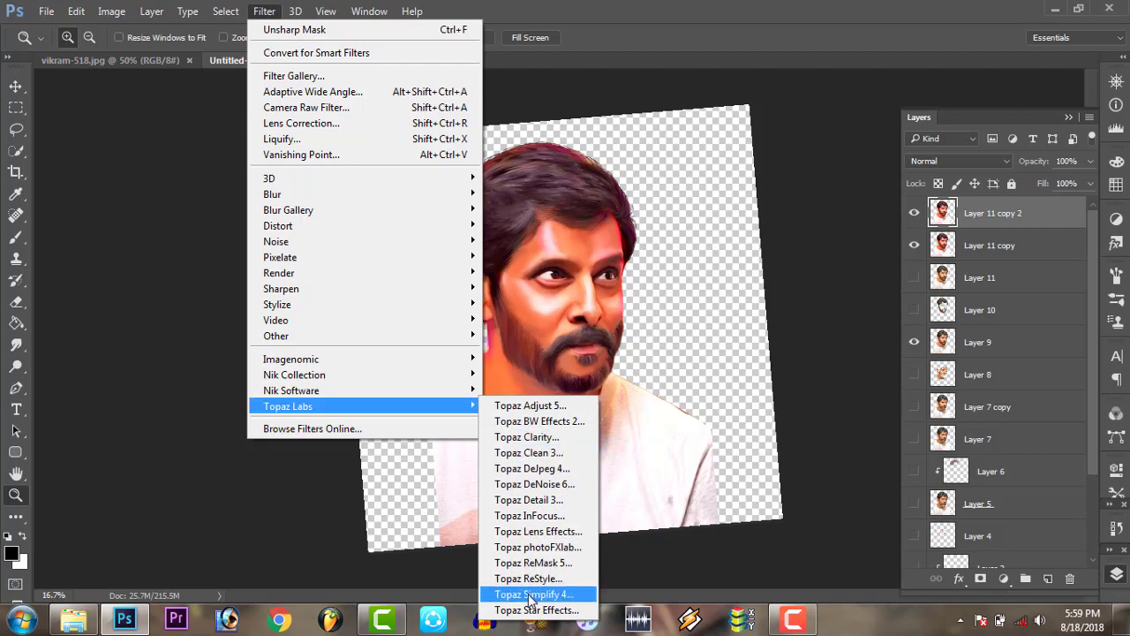
left_click(532, 597)
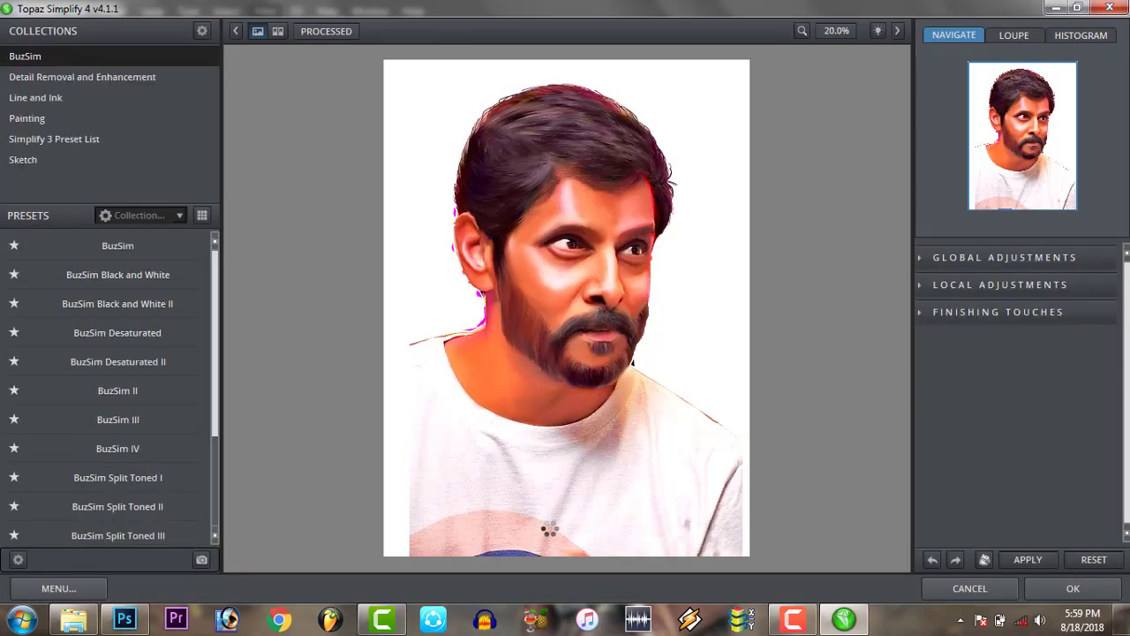
mouse_move(117, 390)
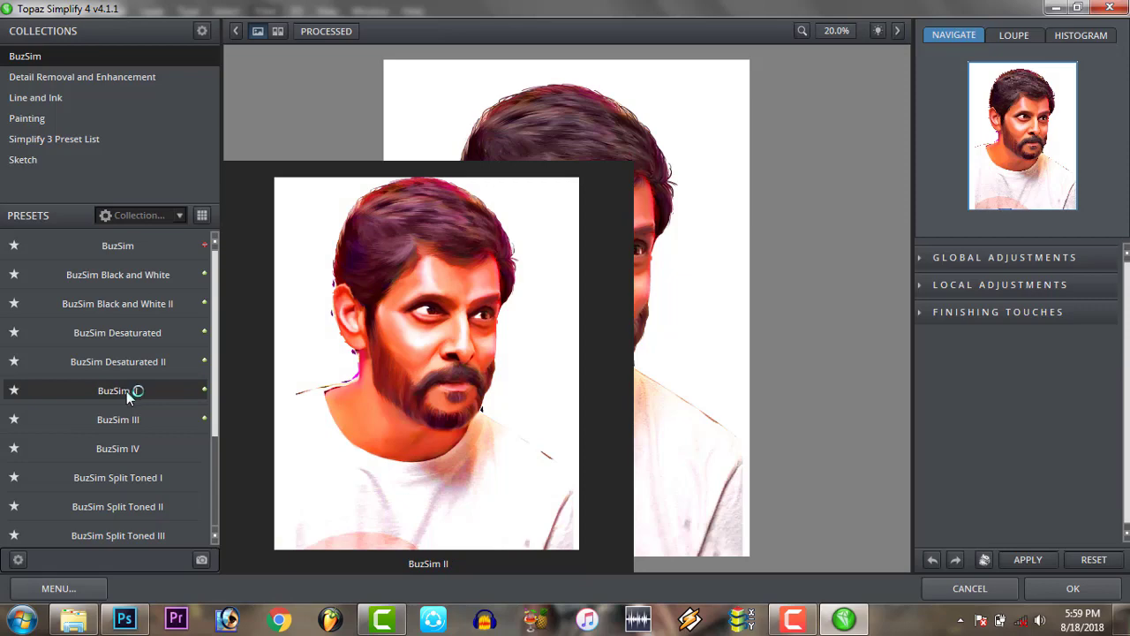
left_click(126, 391)
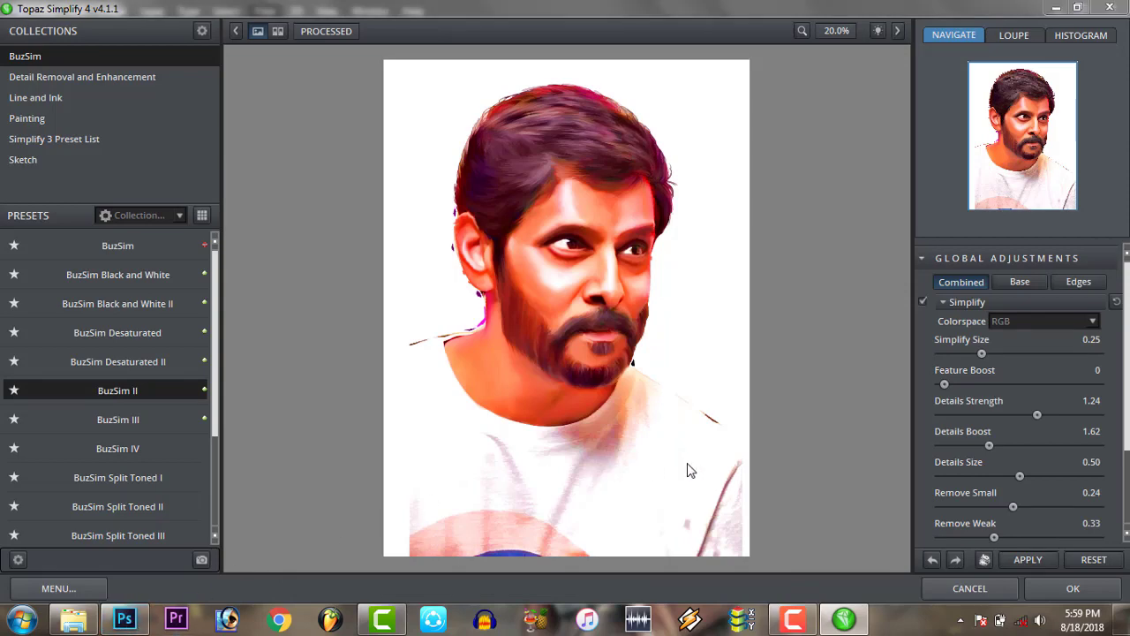
left_click(961, 588)
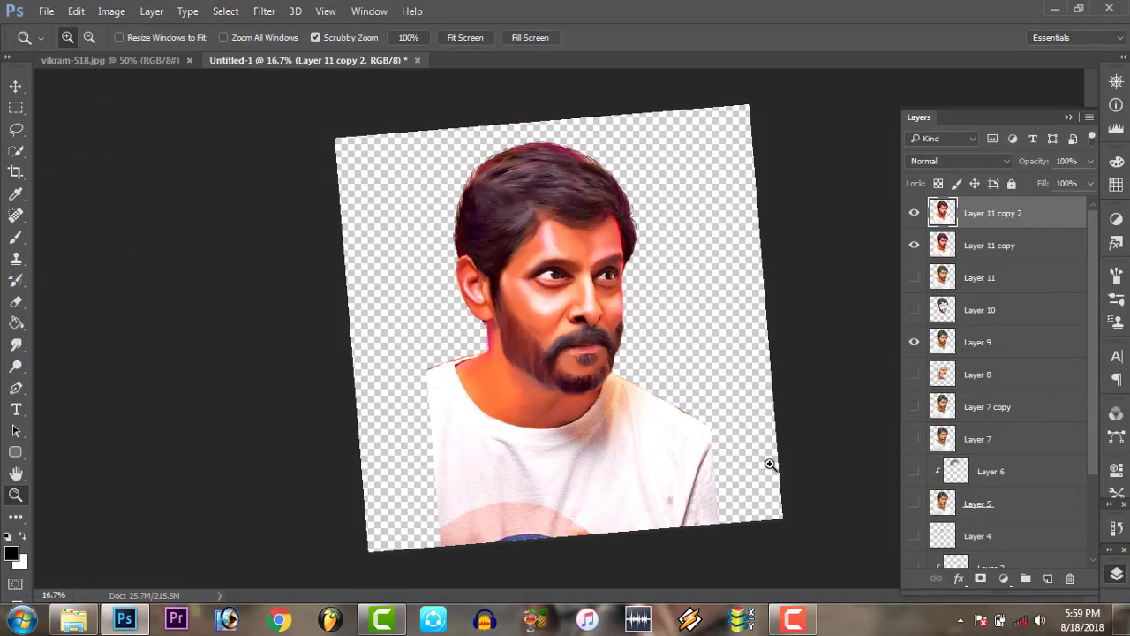
Duplicate Layer 11 copy 2 as Layer 11 copy 3 and run Topaz Simplify 4 on it
left_click(913, 247)
left_click(914, 248)
left_click_drag(1046, 216, 1048, 578)
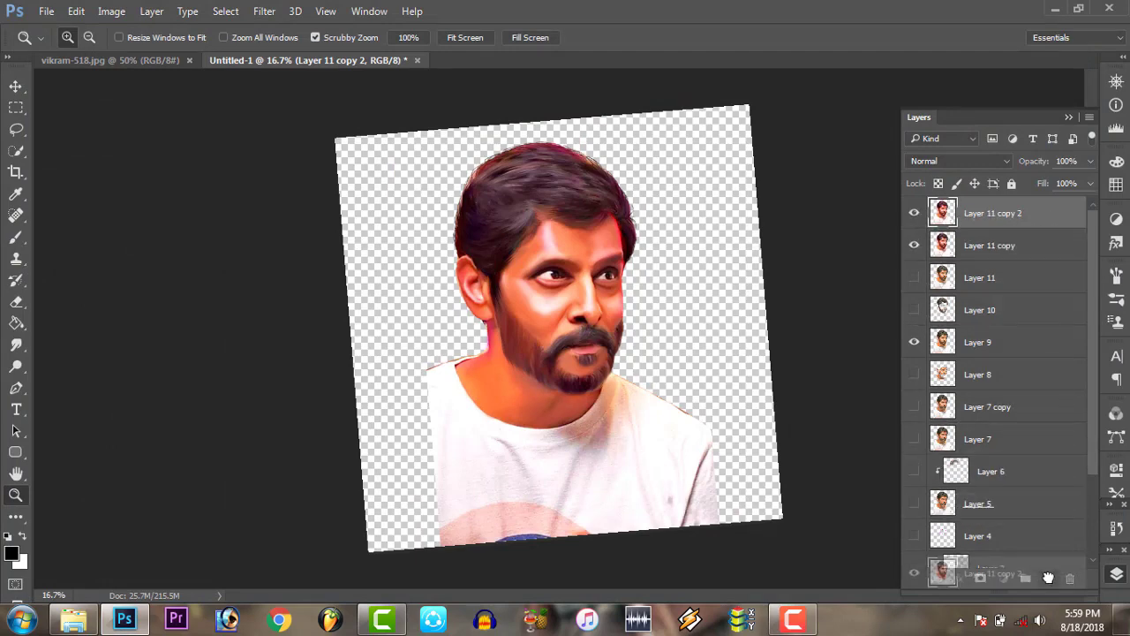
left_click(264, 11)
mouse_move(361, 406)
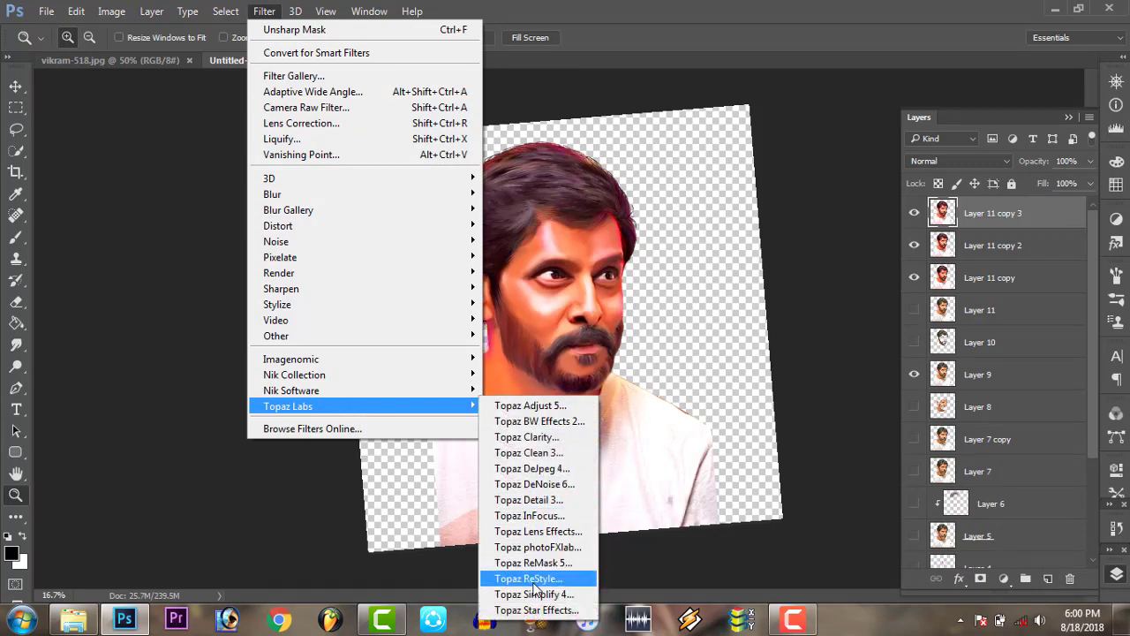
left_click(556, 591)
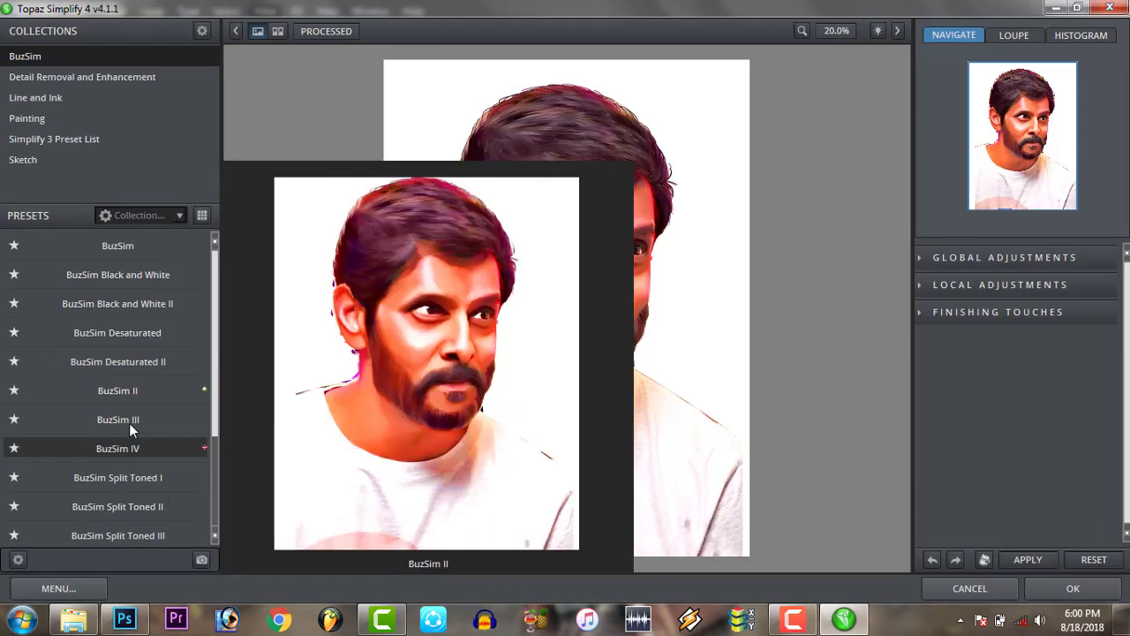
mouse_move(118, 391)
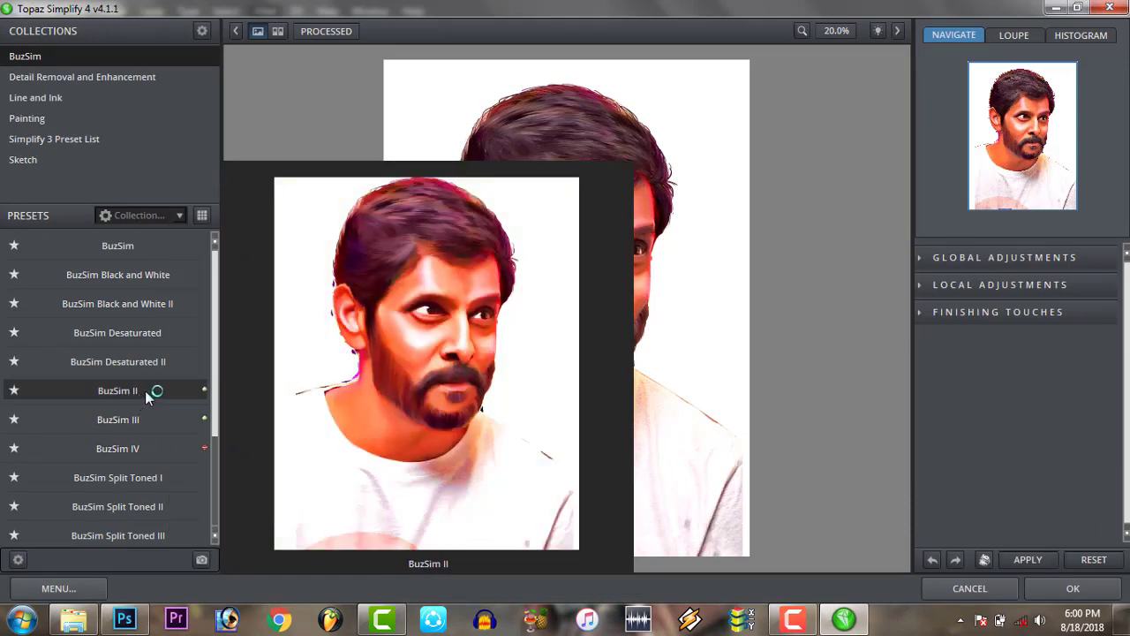
Apply the BuzSim II preset with YCbCr colorspace to Layer 11 copy 3
left_click(141, 391)
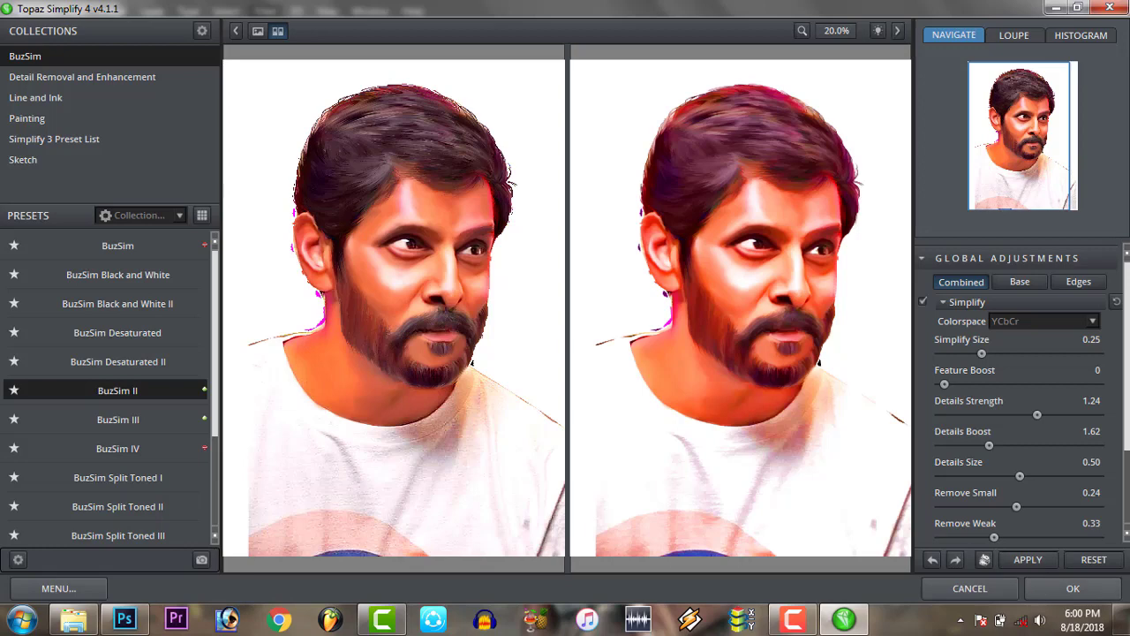
left_click(1042, 561)
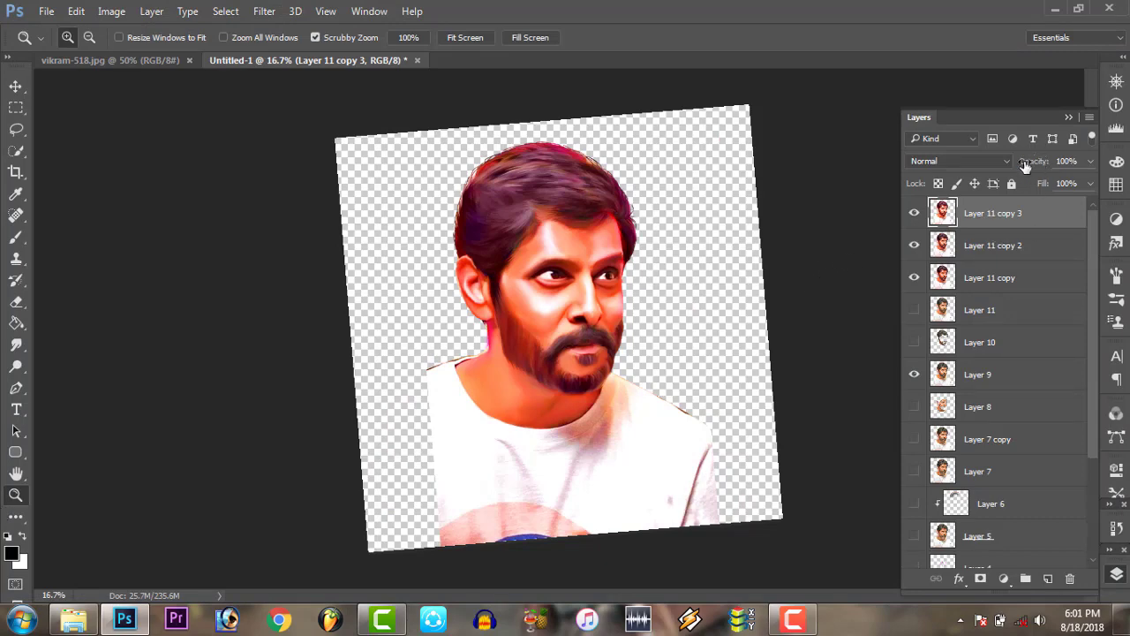
Set Layer 11 copy 3 opacity to 43% and toggle its visibility to compare
left_click_drag(572, 350, 646, 372)
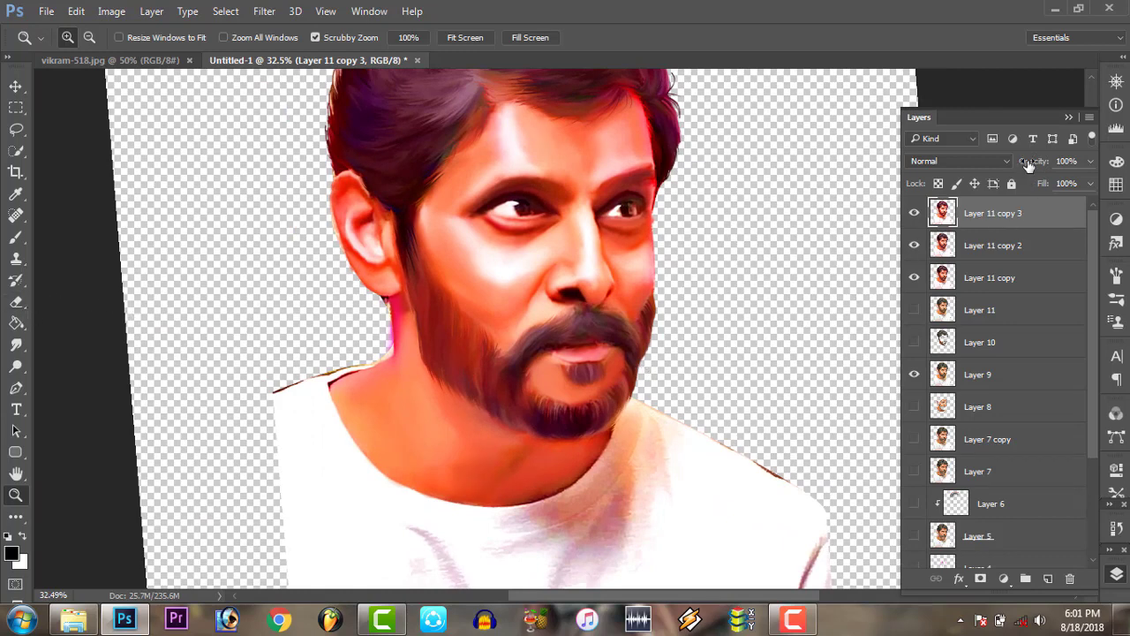
left_click_drag(1031, 163, 1042, 167)
left_click_drag(1041, 168, 1038, 168)
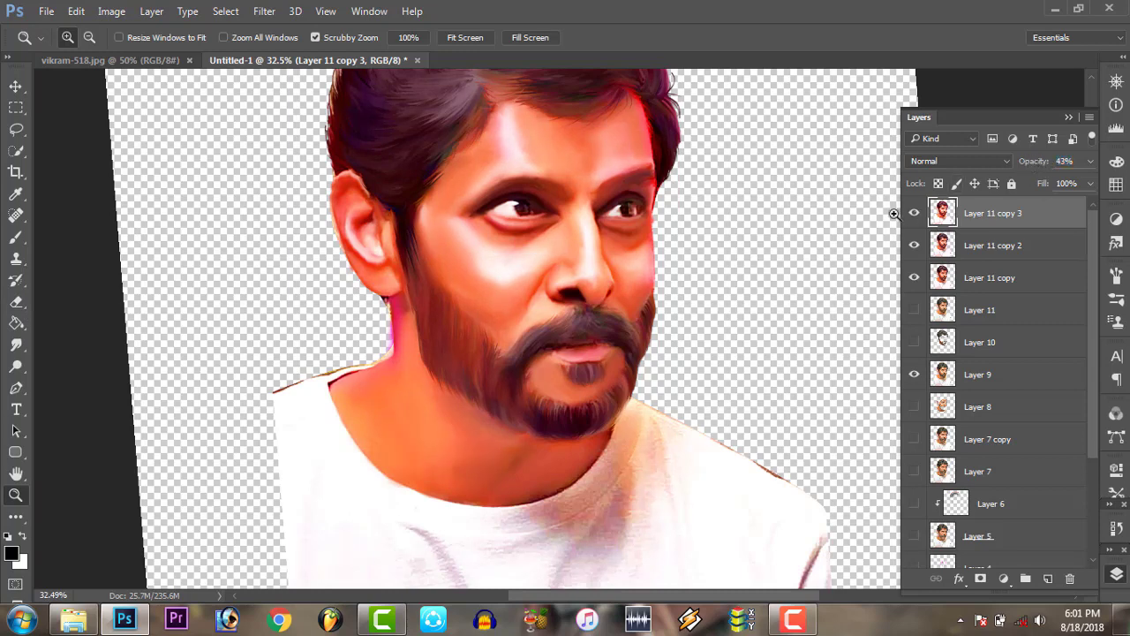
left_click(914, 213)
left_click(913, 214)
left_click(914, 213)
left_click(913, 214)
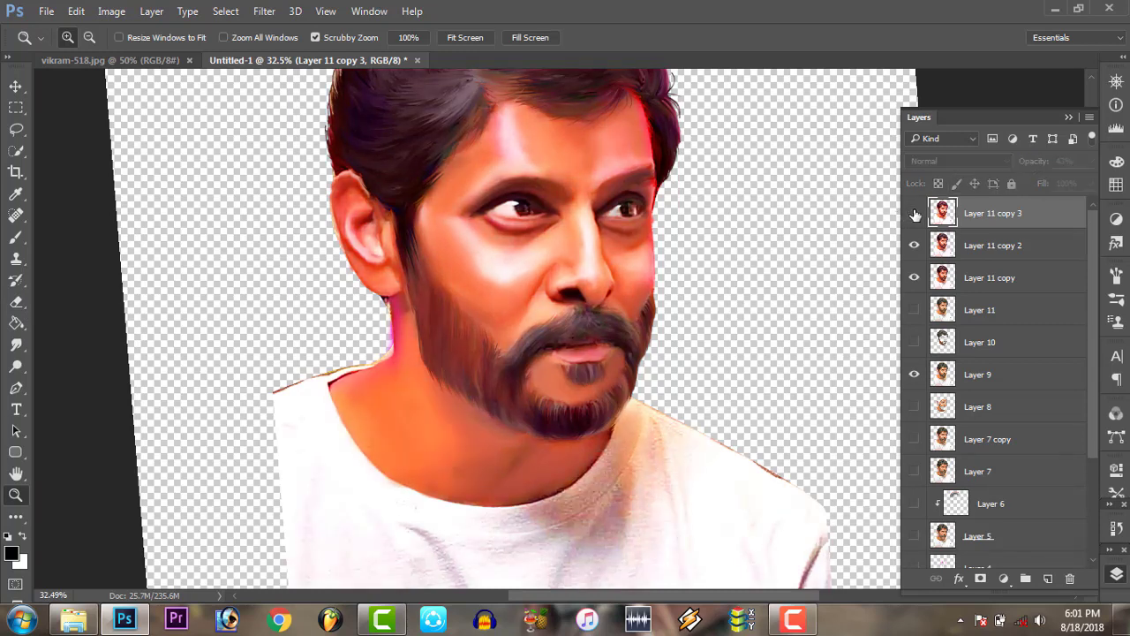
Fit the canvas on screen, zoom into the face, and add an empty Layer 12
right_click(602, 228)
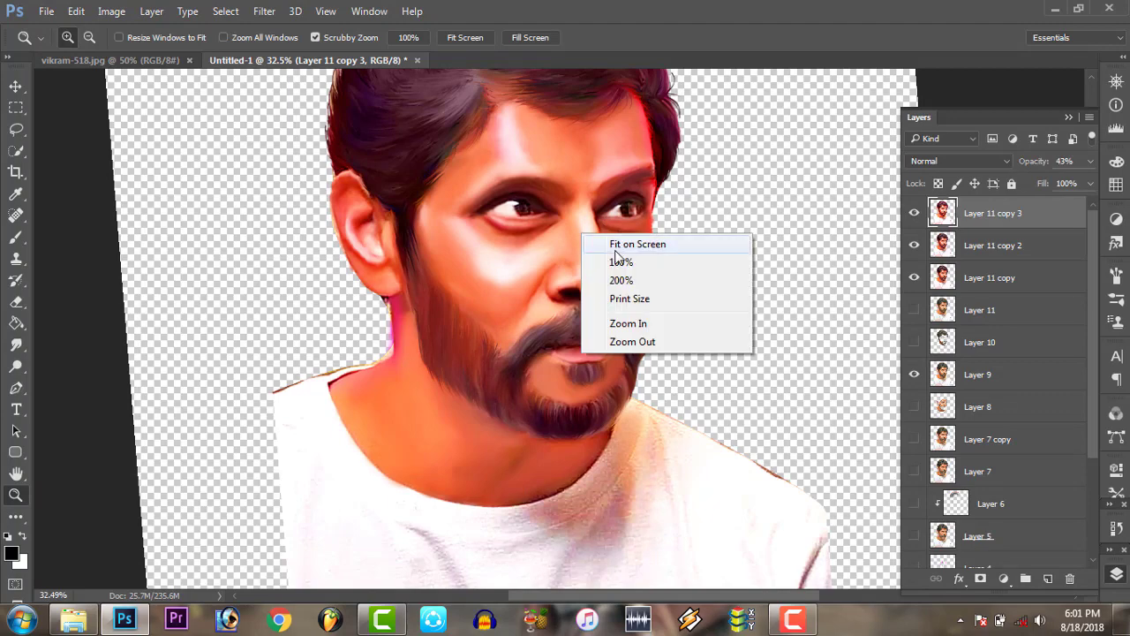
left_click(645, 238)
left_click_drag(676, 319, 684, 415)
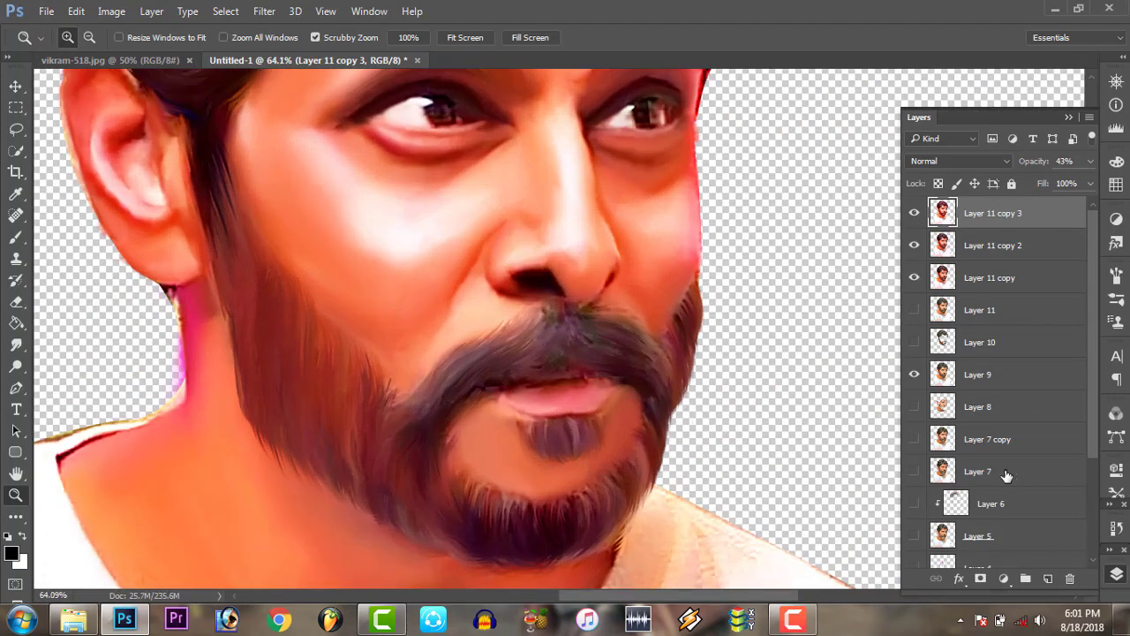
left_click(1048, 578)
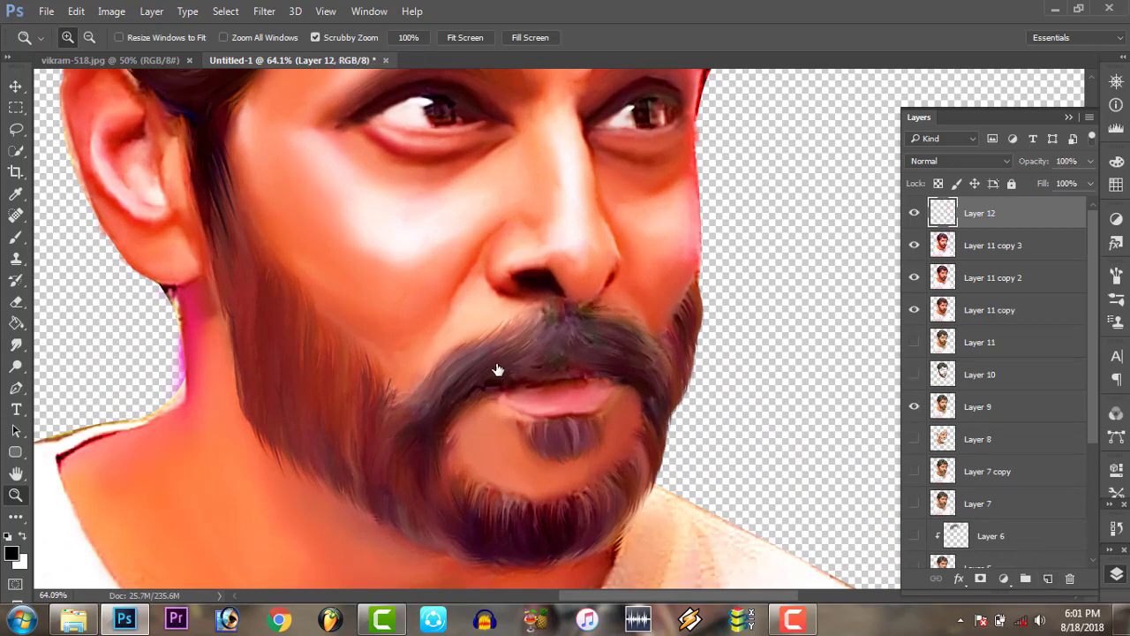
left_click(20, 346)
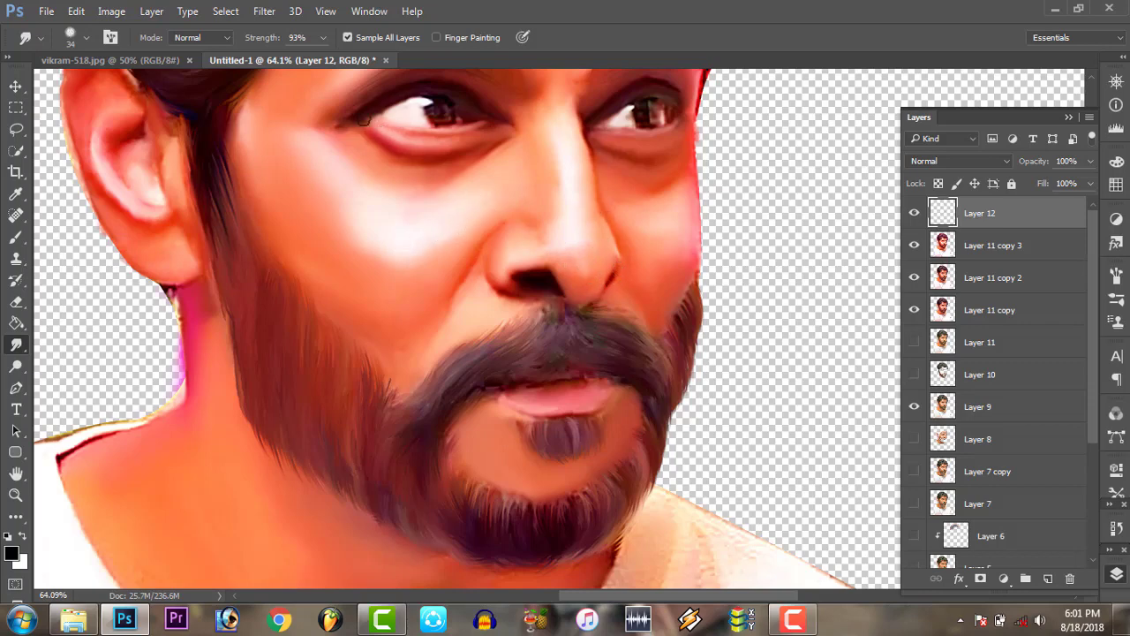
Smudge the lower eyelid and push the beard down over the upper lip edge
left_click_drag(364, 123, 381, 127)
key("e")
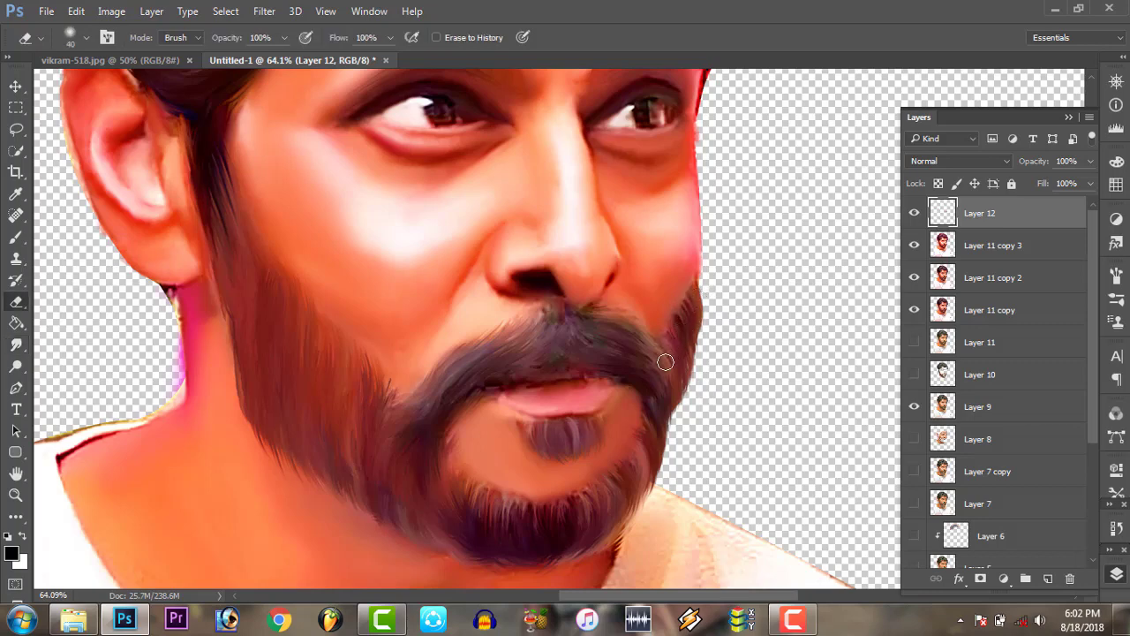
left_click(16, 345)
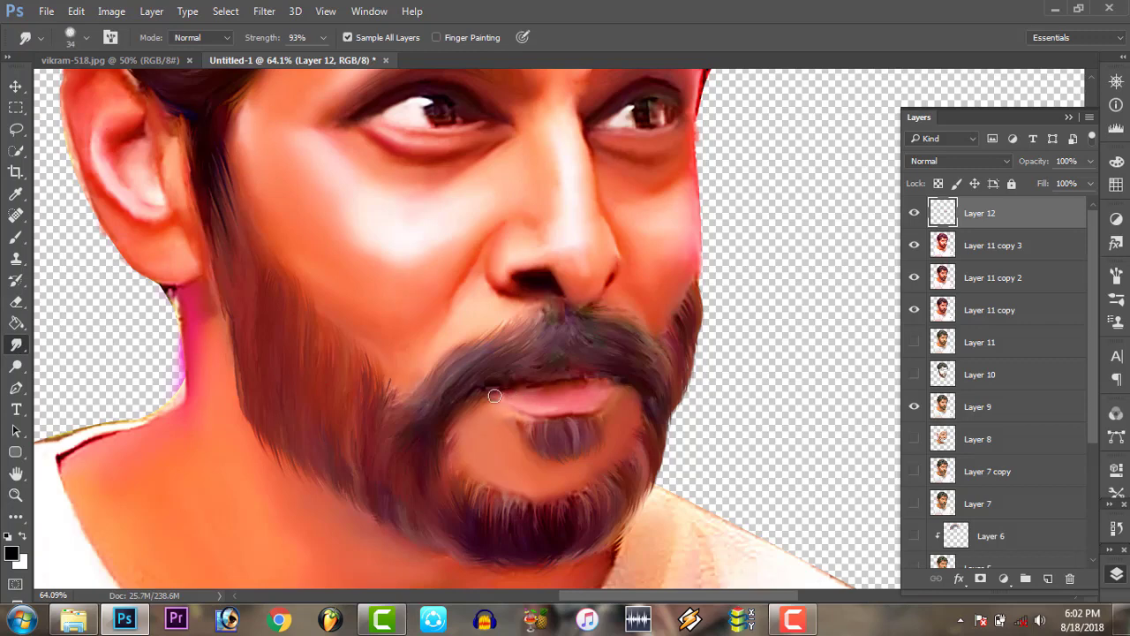
mouse_move(494, 397)
left_mouse_down()
mouse_move(482, 400)
mouse_move(595, 378)
left_mouse_up()
left_click(15, 495)
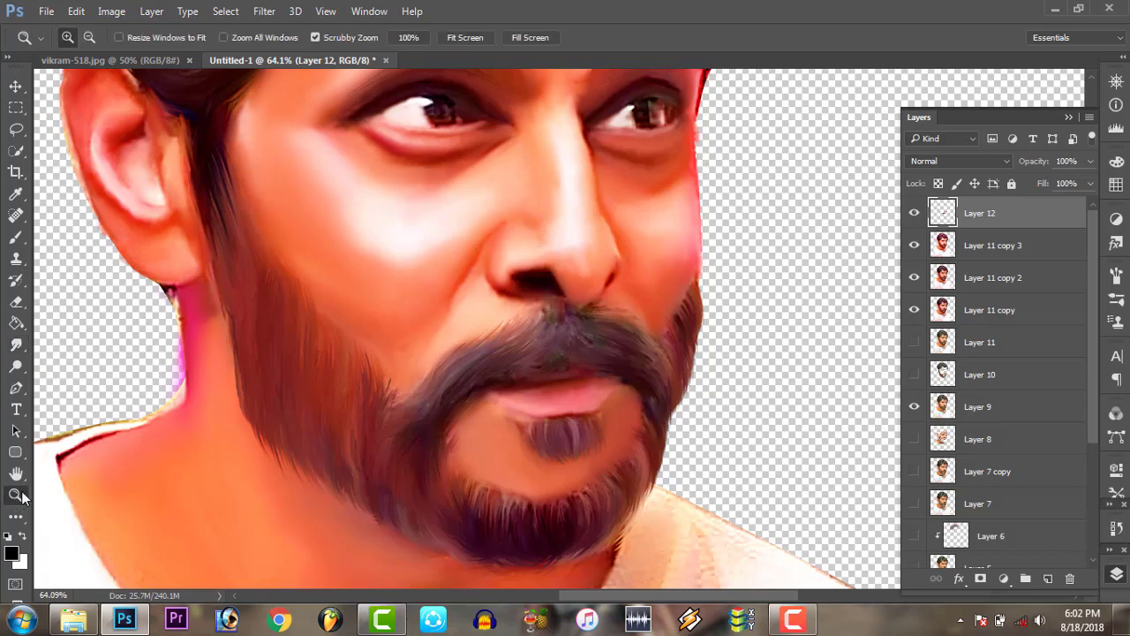
Fit the image on screen and merge Layer 12 down into Layer 11 copy 2
right_click(320, 335)
left_click(369, 351)
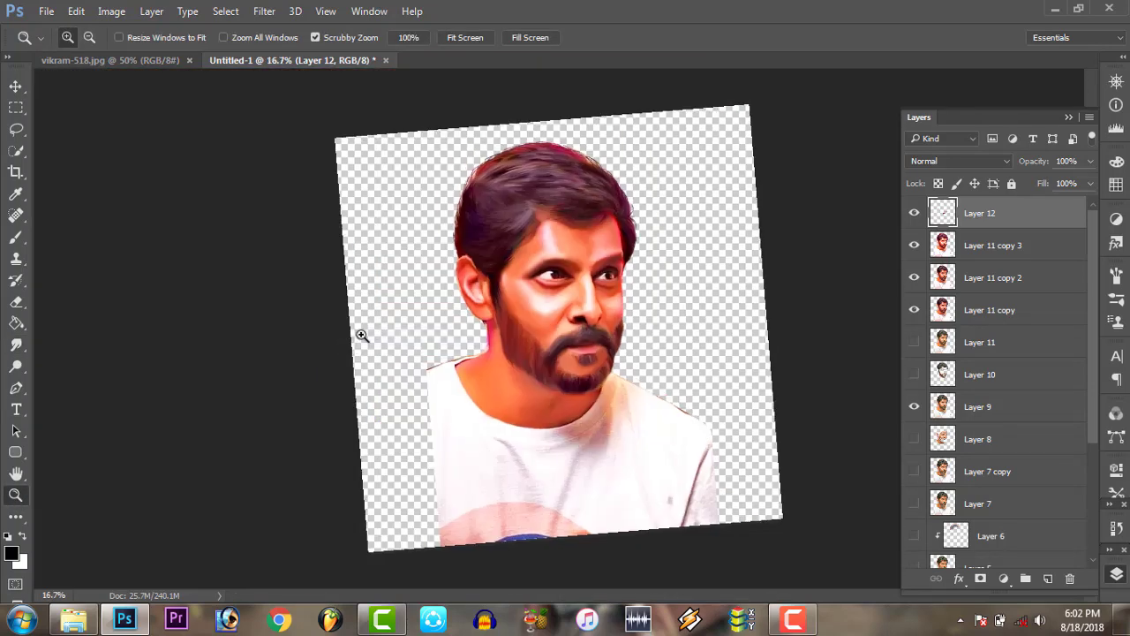
left_click(914, 212)
left_click(915, 213)
right_click(1013, 219)
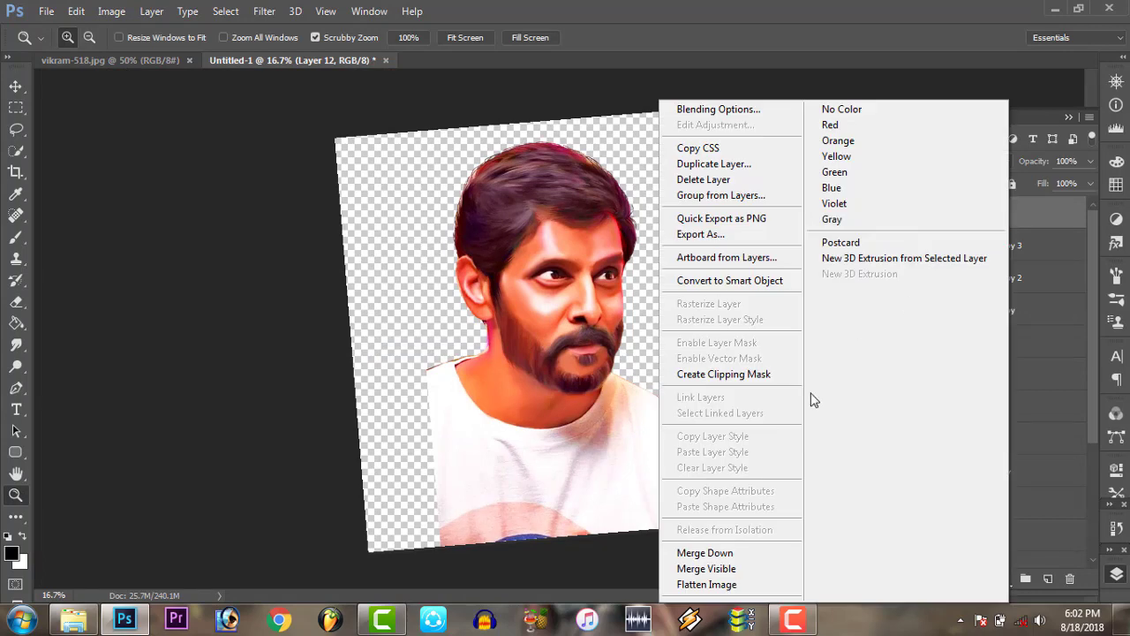
left_click(723, 553)
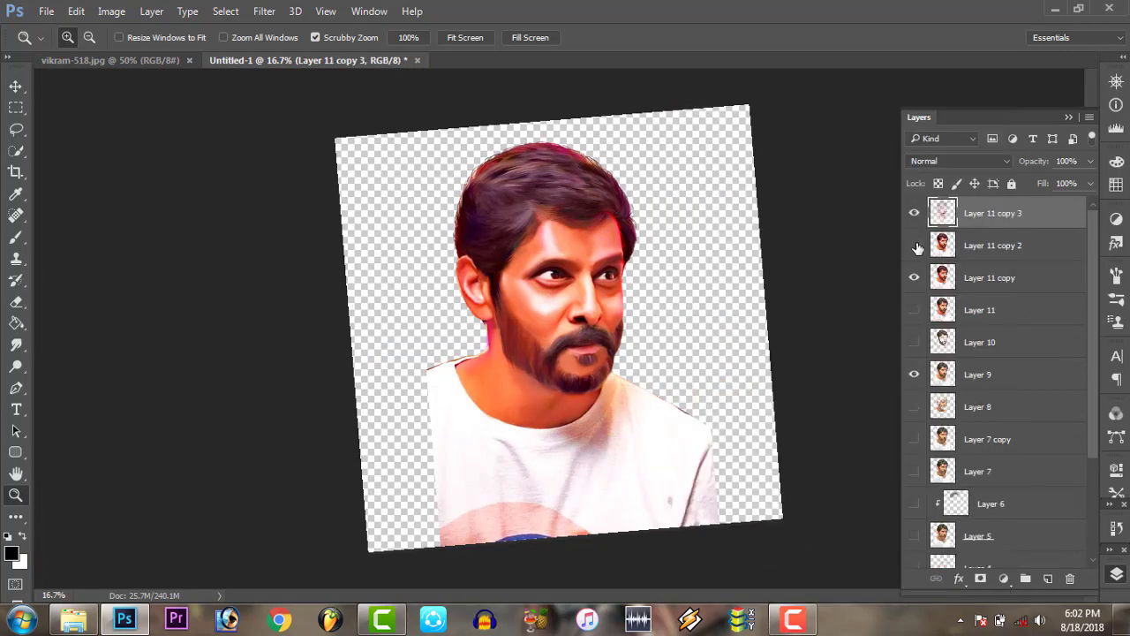
left_click(915, 245)
Fill a new Layer 12 with the merged image via Apply Image and hide the layers beneath
left_click(1048, 578)
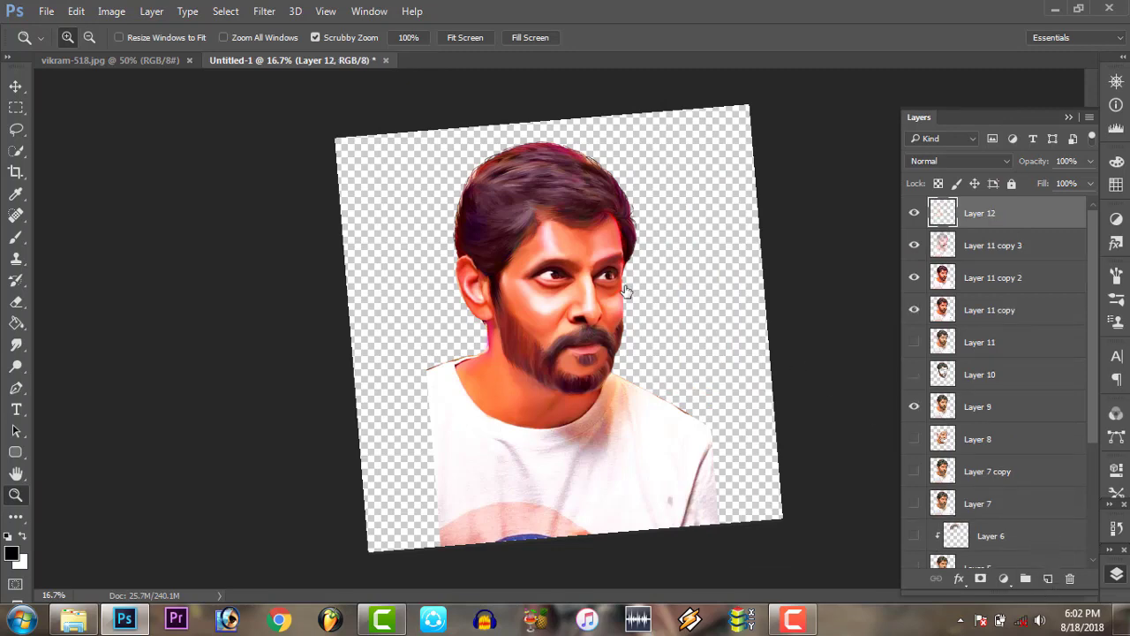
left_click(111, 11)
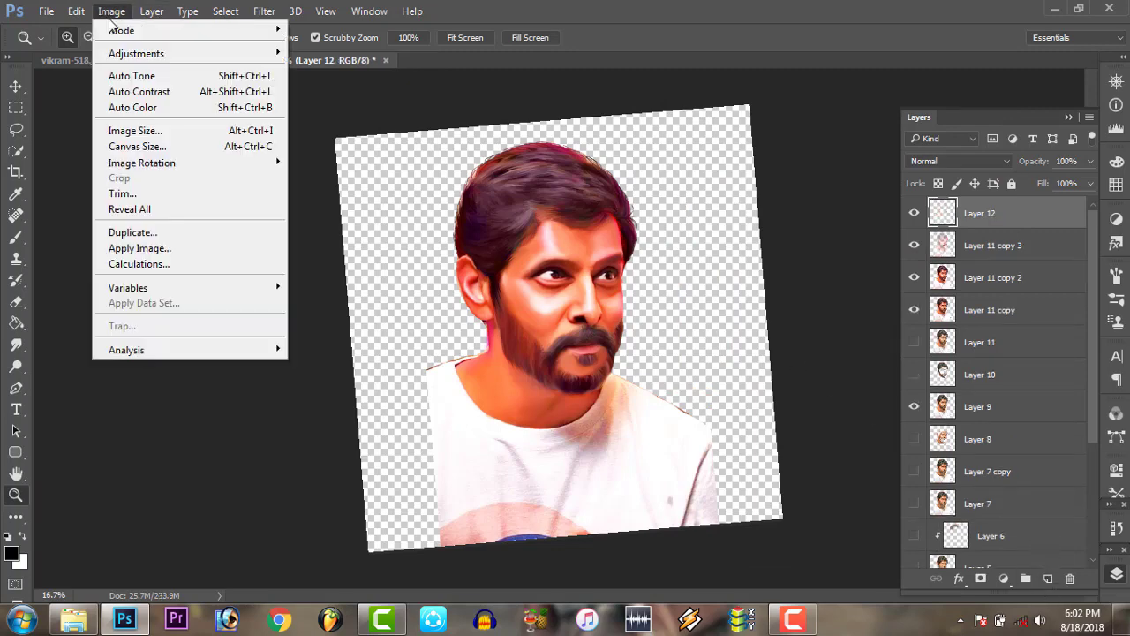
left_click(140, 248)
left_click(715, 171)
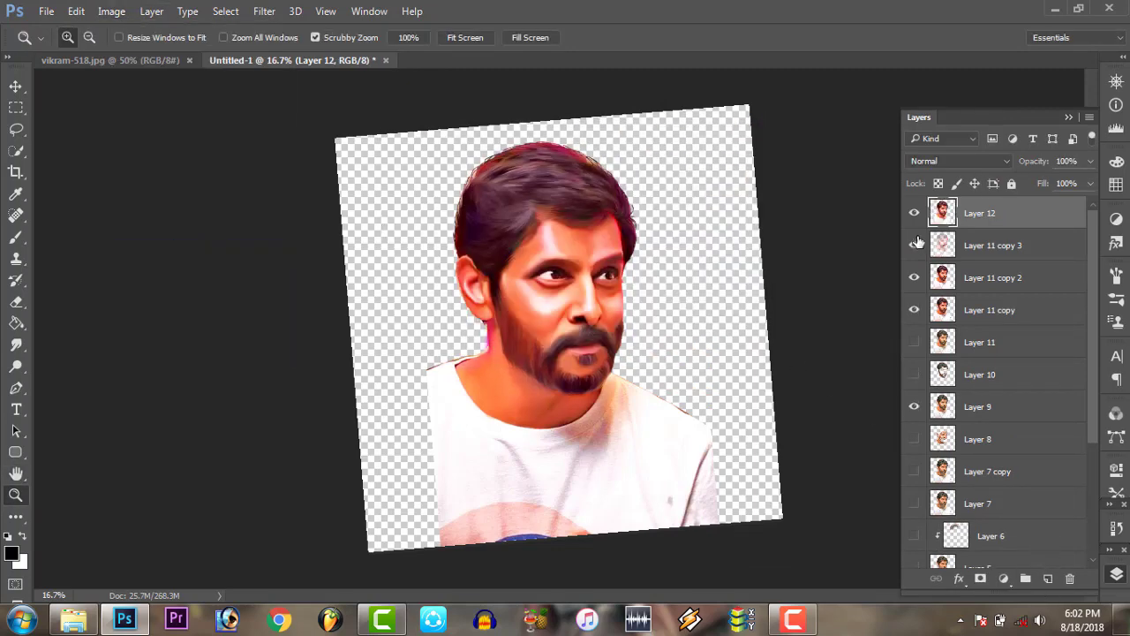
left_click_drag(914, 246, 915, 412)
scroll(1093, 374, "down", 1)
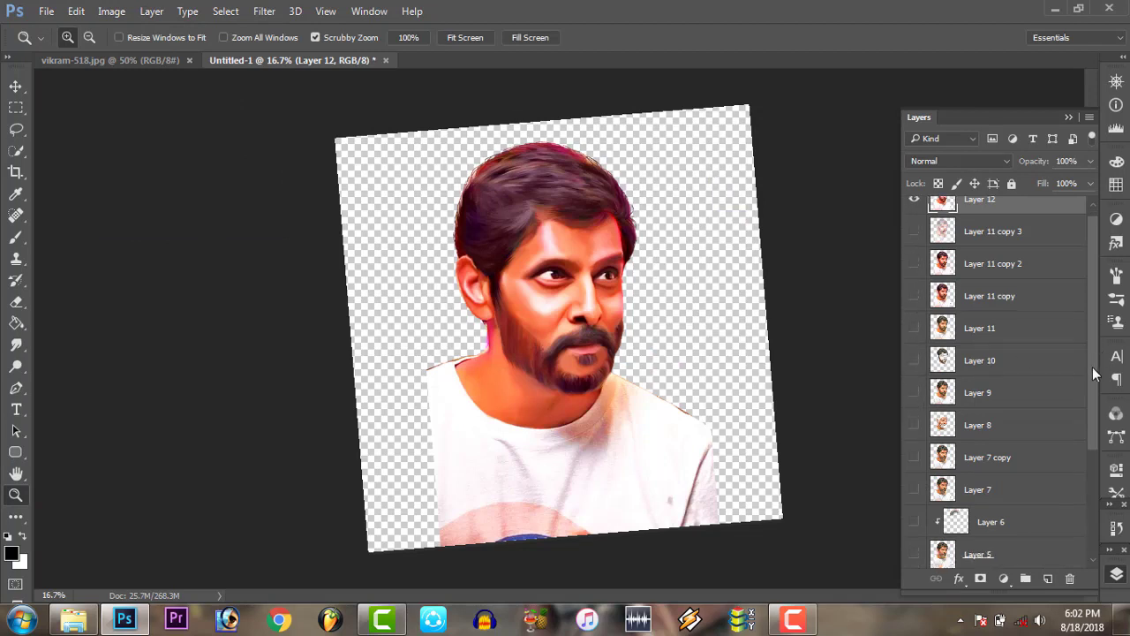
mouse_move(1093, 374)
left_mouse_down()
mouse_move(1079, 442)
mouse_move(1087, 270)
left_mouse_up()
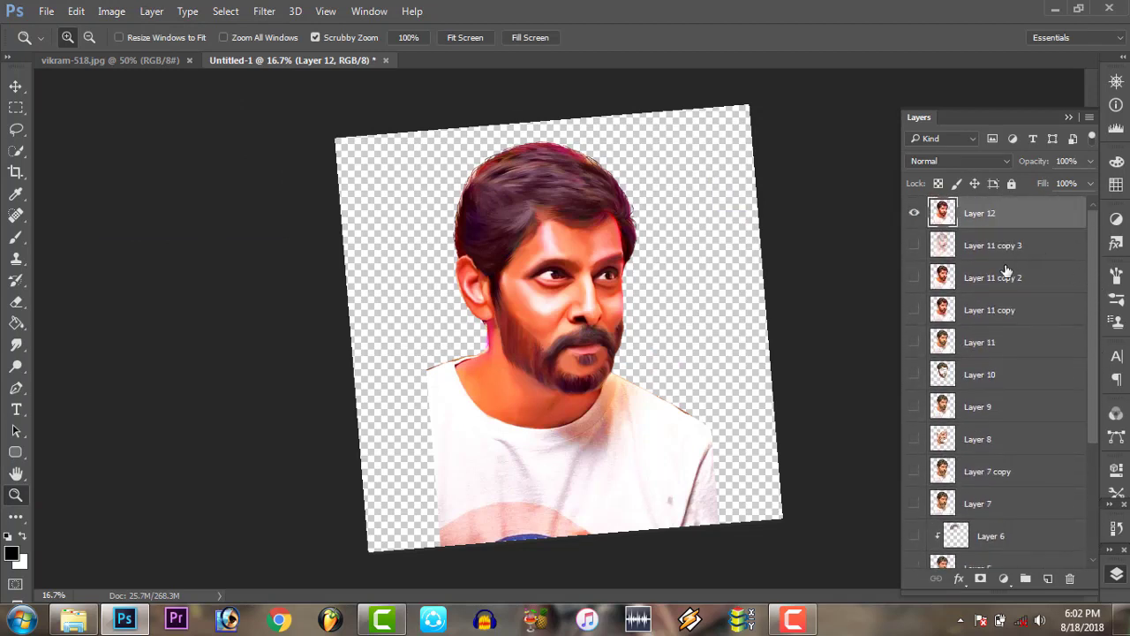
Erase the shirt's left and right edges with a large 0%-hardness eraser
left_click(16, 301)
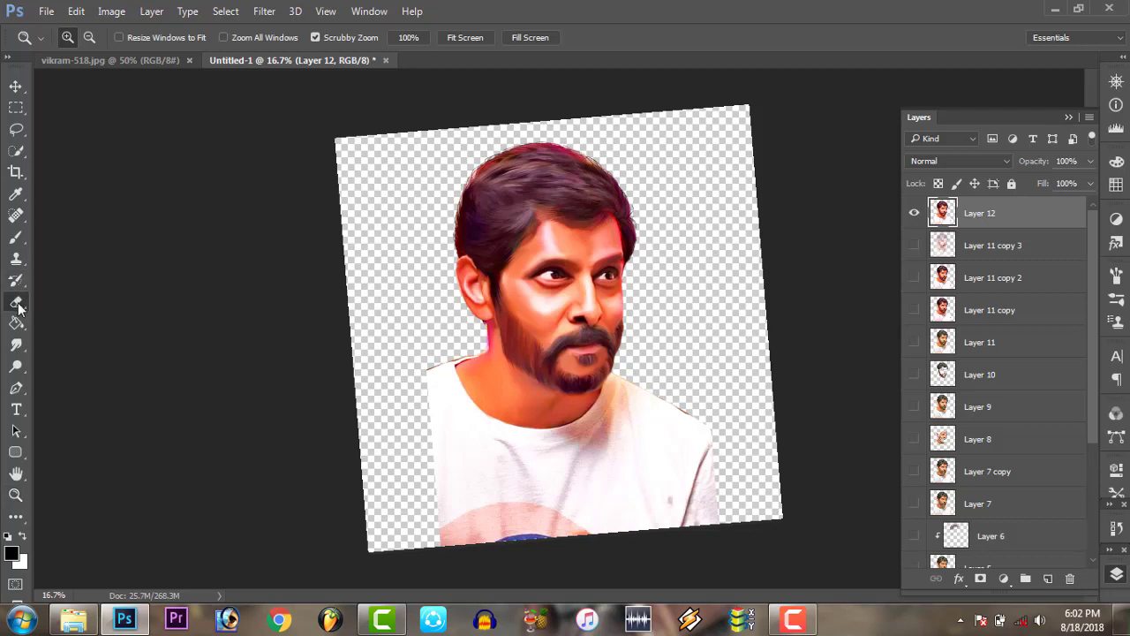
right_click(398, 362)
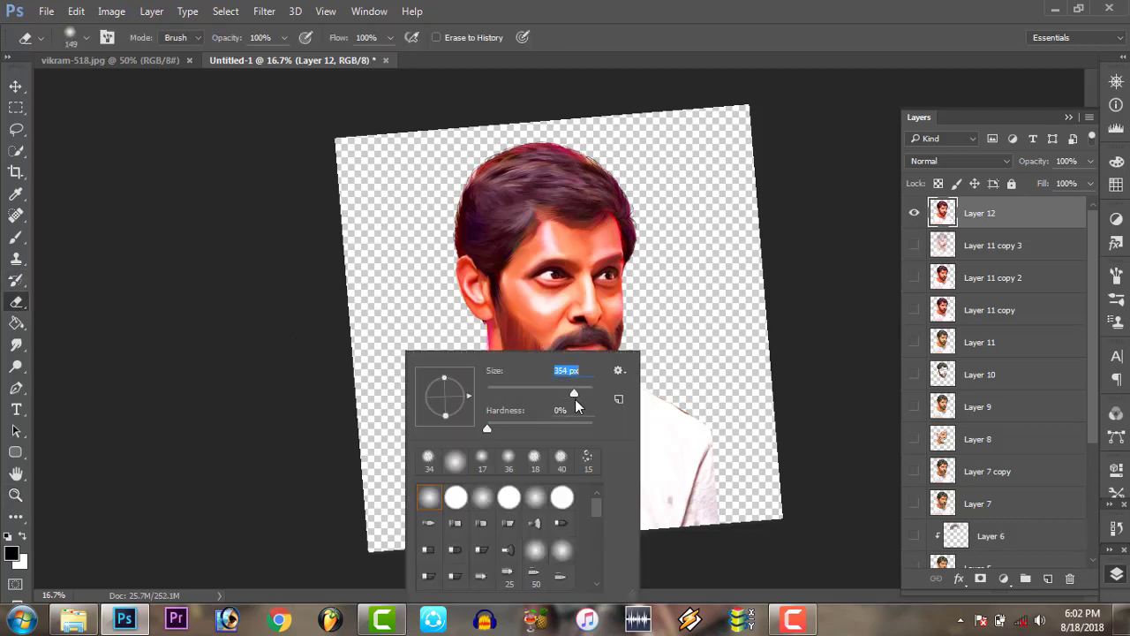
left_click(285, 376)
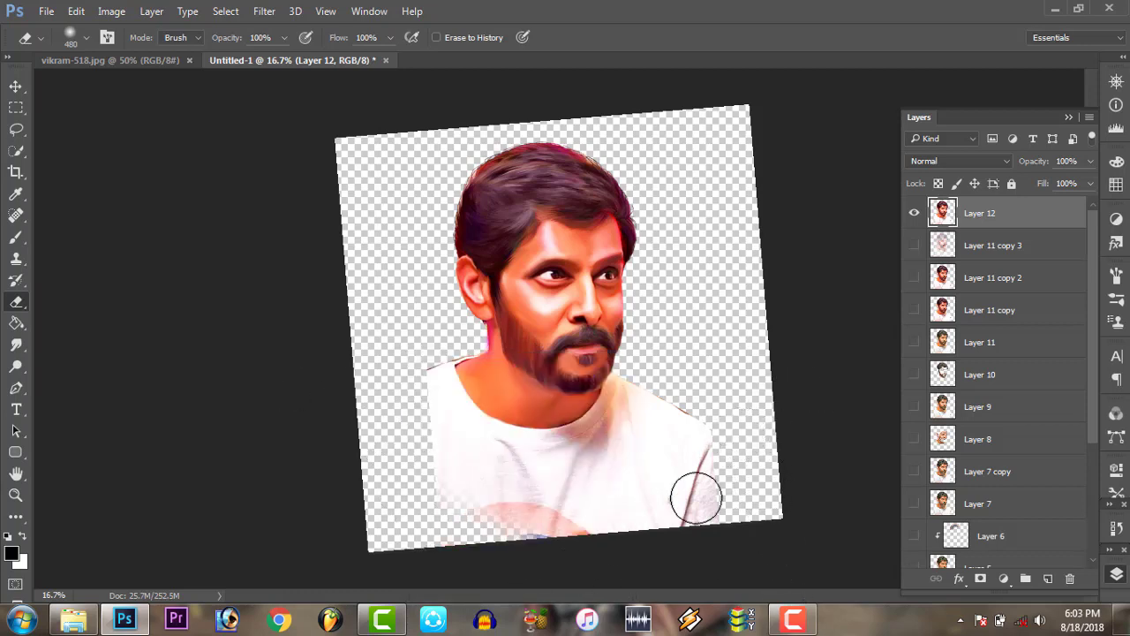
left_click_drag(699, 454, 667, 543)
mouse_move(416, 383)
left_mouse_down()
mouse_move(385, 450)
mouse_move(391, 480)
mouse_move(403, 463)
left_mouse_up()
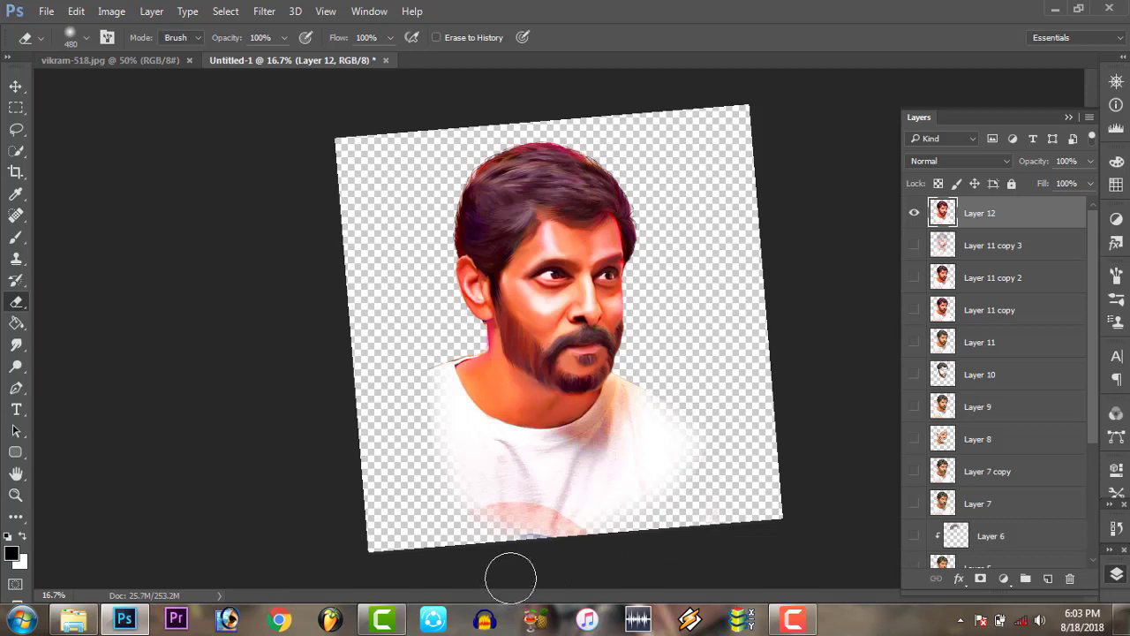
left_click(16, 87)
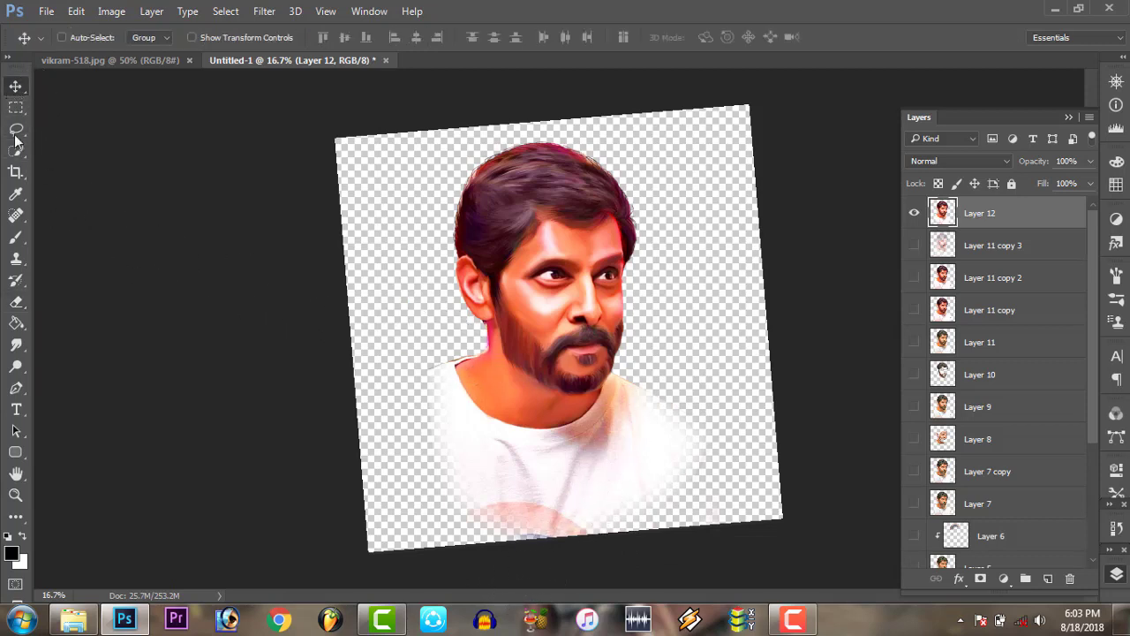
Rotate the canvas view back to 0° upright
left_click(16, 474)
right_click(16, 474)
left_click(105, 490)
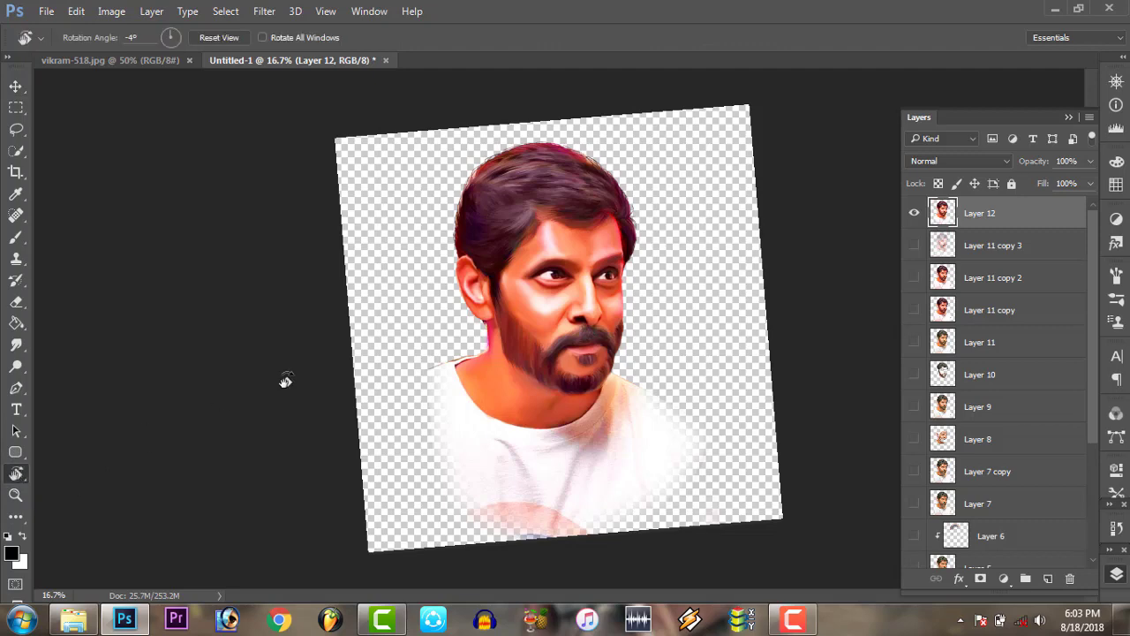
left_click_drag(789, 235, 761, 276)
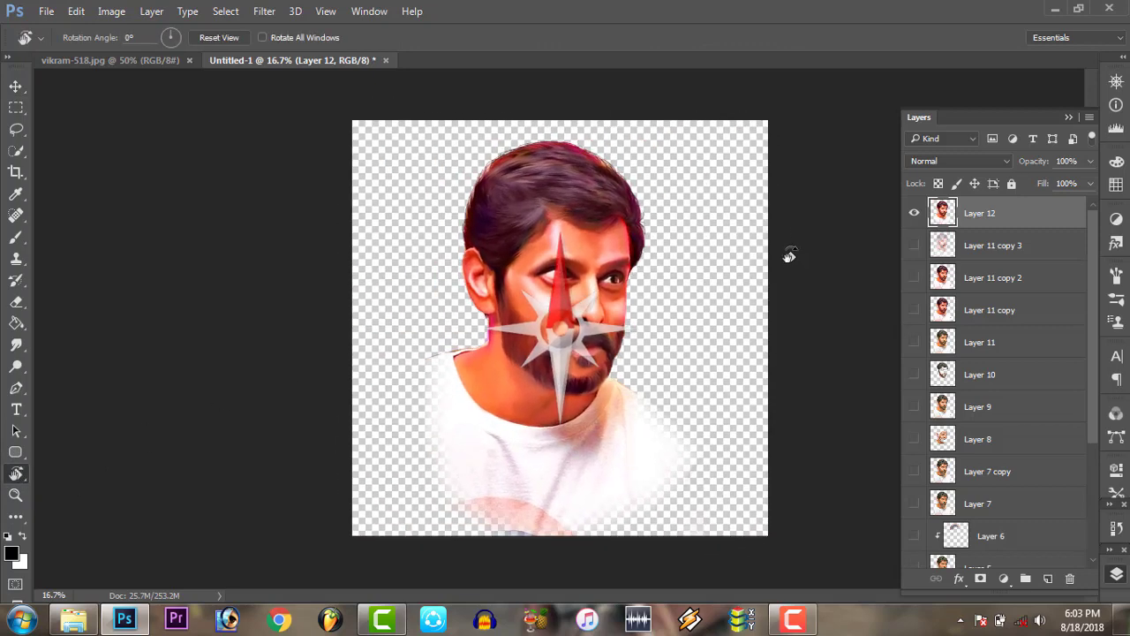
Nudge the Layer 12 portrait slightly right, then slightly left into place
left_click(17, 86)
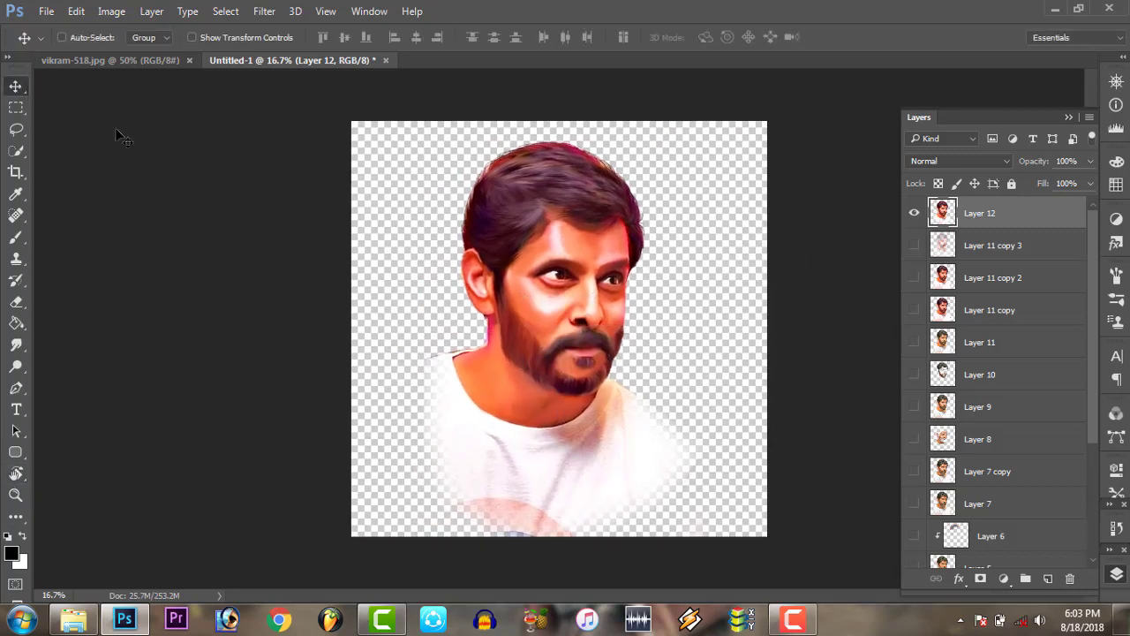
left_click_drag(543, 328, 571, 337)
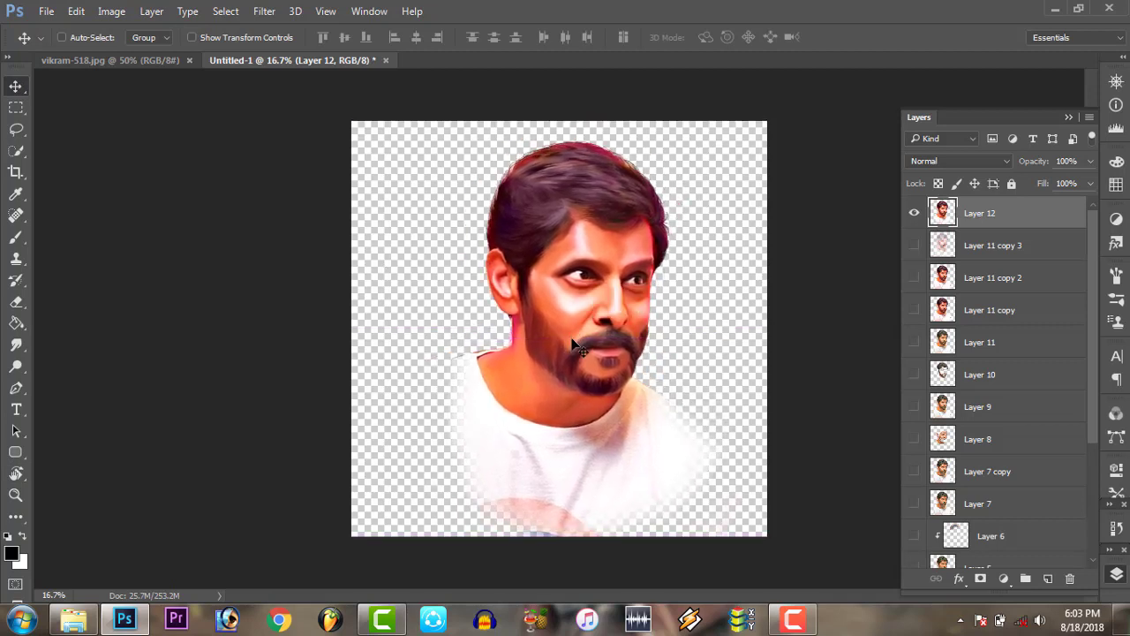
left_click_drag(582, 379, 559, 403)
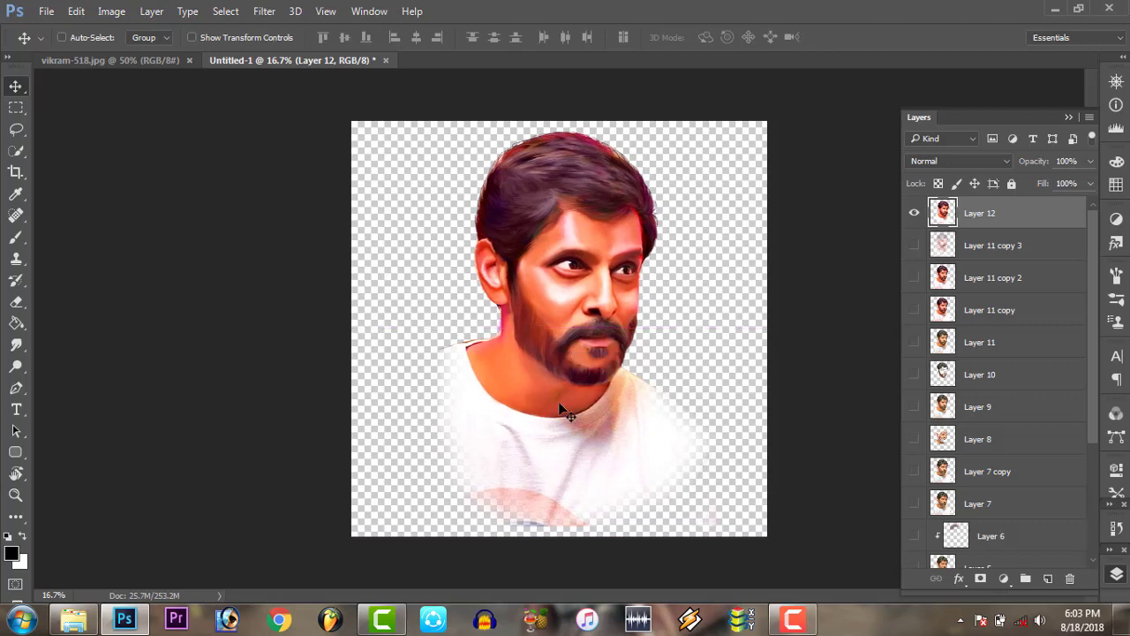
left_click(793, 618)
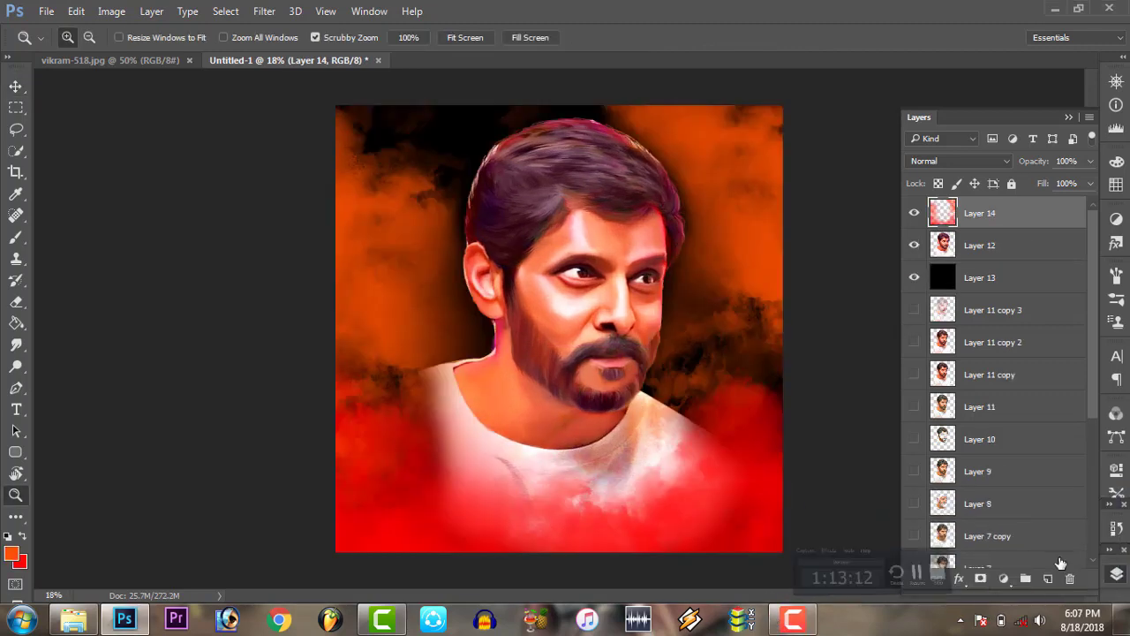
Toggle the Layer 14 smoke off and on twice, leaving it visible
left_click(914, 215)
left_click(913, 214)
left_click(913, 215)
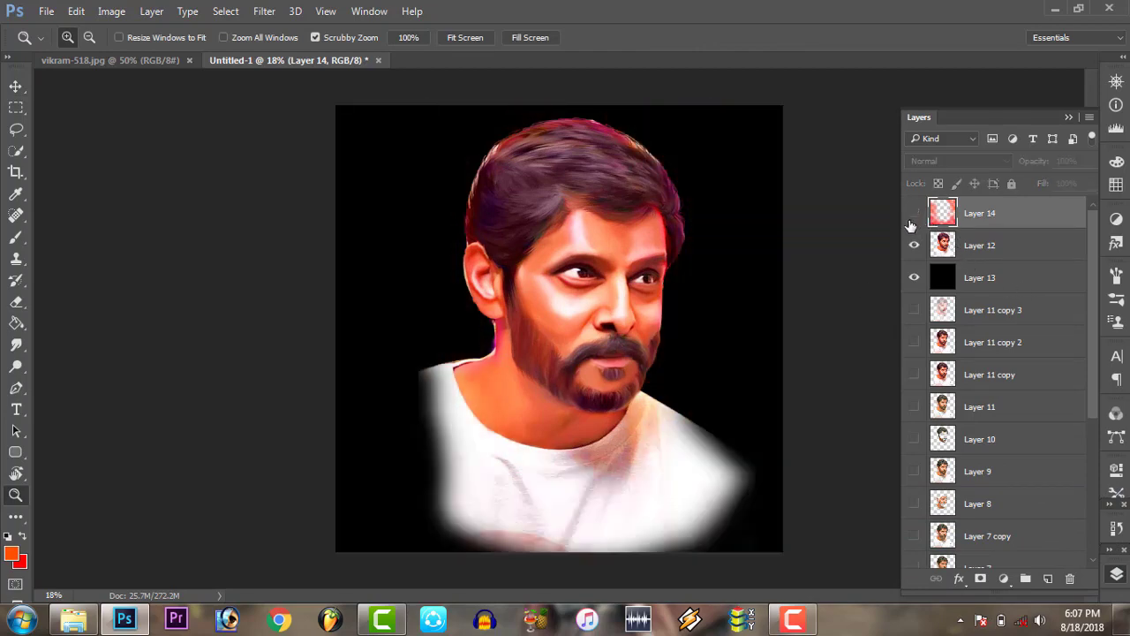
left_click(913, 215)
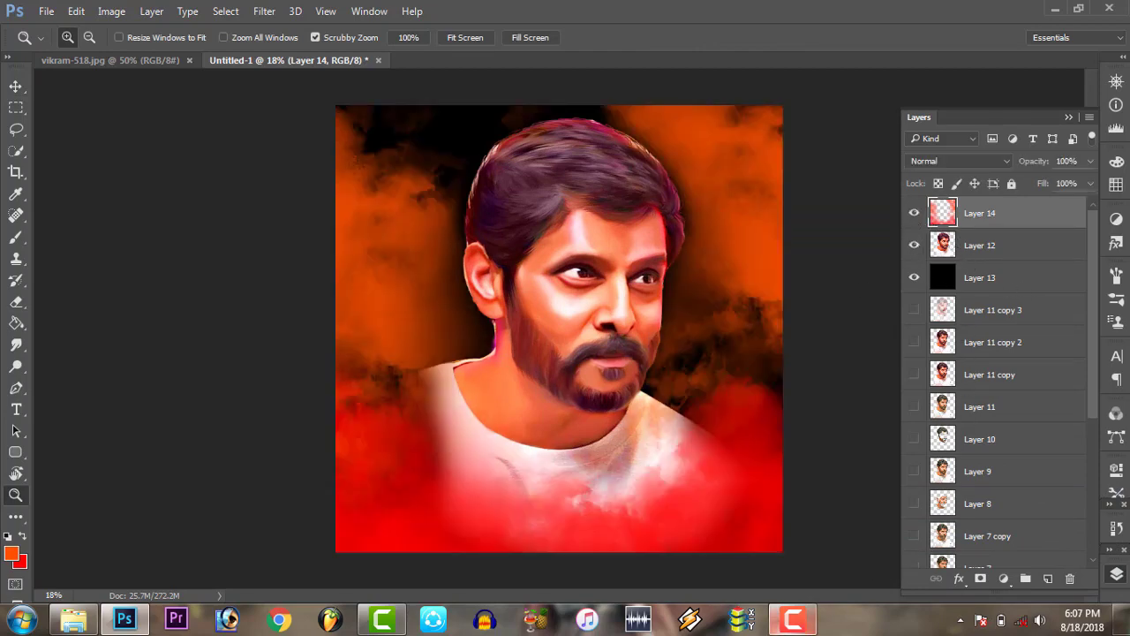